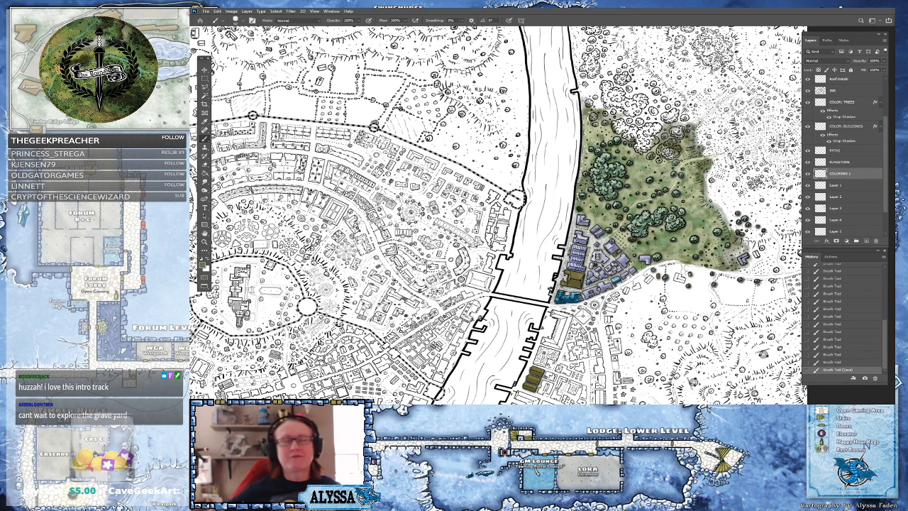
Examine the colored forest and meadow east of the river at closer zoom
{"action": "left_click_drag", "start_coordinate": [728, 183], "coordinate": [622, 259]}
{"action": "scroll", "coordinate": [623, 259], "scroll_direction": "up", "scroll_amount": 3}
{"action": "scroll", "coordinate": [539, 248], "scroll_direction": "up", "scroll_amount": 2}
{"action": "scroll", "coordinate": [539, 248], "scroll_direction": "down", "scroll_amount": 3}
{"action": "left_click_drag", "start_coordinate": [543, 227], "coordinate": [537, 272]}
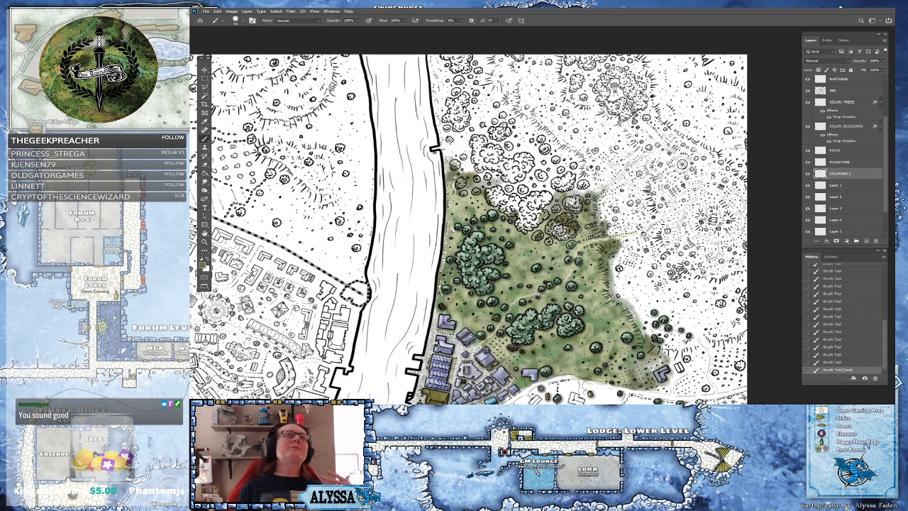
{"action": "left_click_drag", "start_coordinate": [539, 283], "coordinate": [479, 289]}
{"action": "scroll", "coordinate": [506, 292], "scroll_direction": "up", "scroll_amount": 1}
{"action": "scroll", "coordinate": [474, 243], "scroll_direction": "down", "scroll_amount": 1}
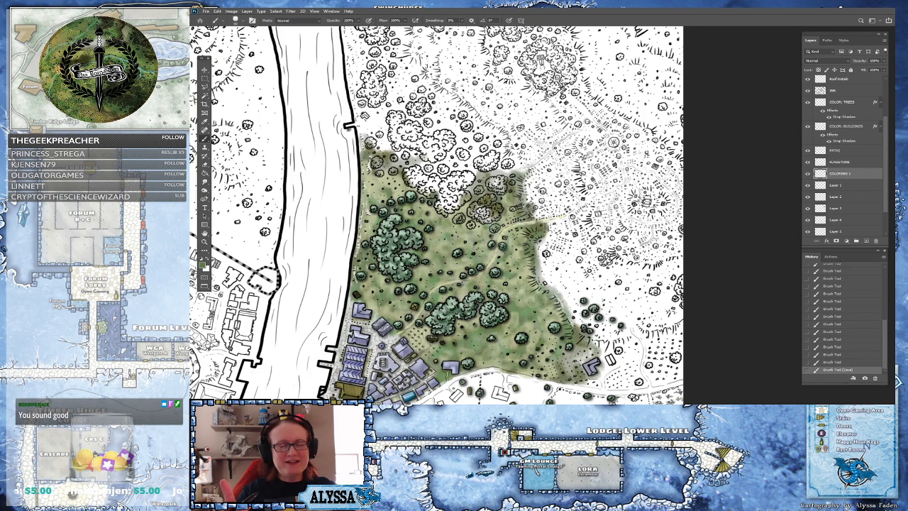
{"action": "scroll", "coordinate": [497, 298], "scroll_direction": "up", "scroll_amount": 2}
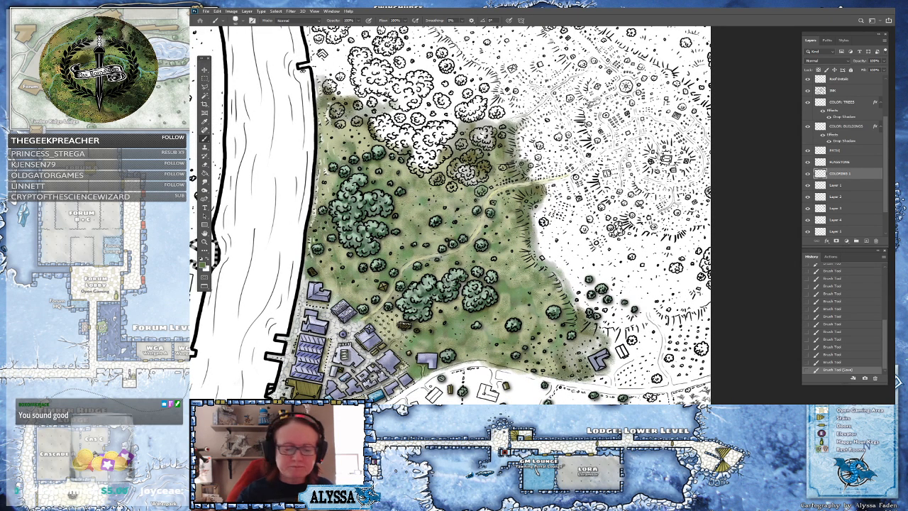
{"action": "left_click_drag", "start_coordinate": [497, 213], "coordinate": [468, 236]}
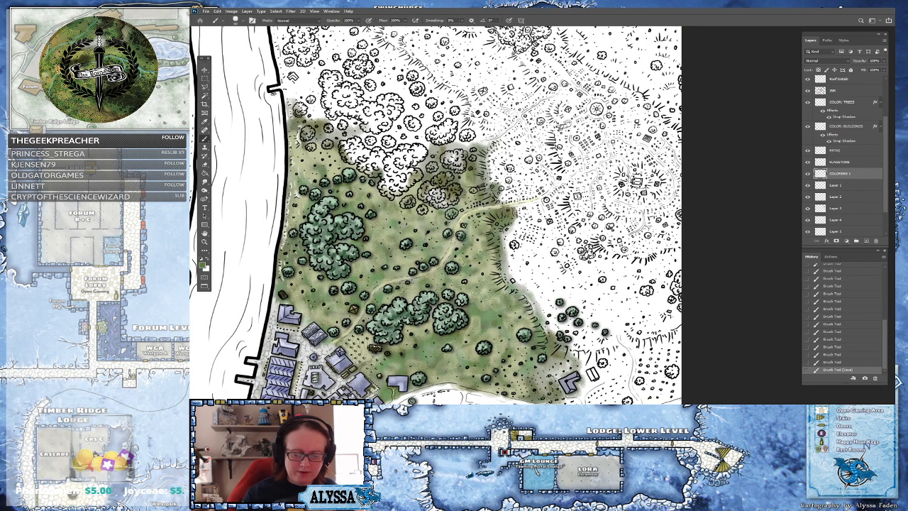
{"action": "left_click_drag", "start_coordinate": [454, 284], "coordinate": [448, 195]}
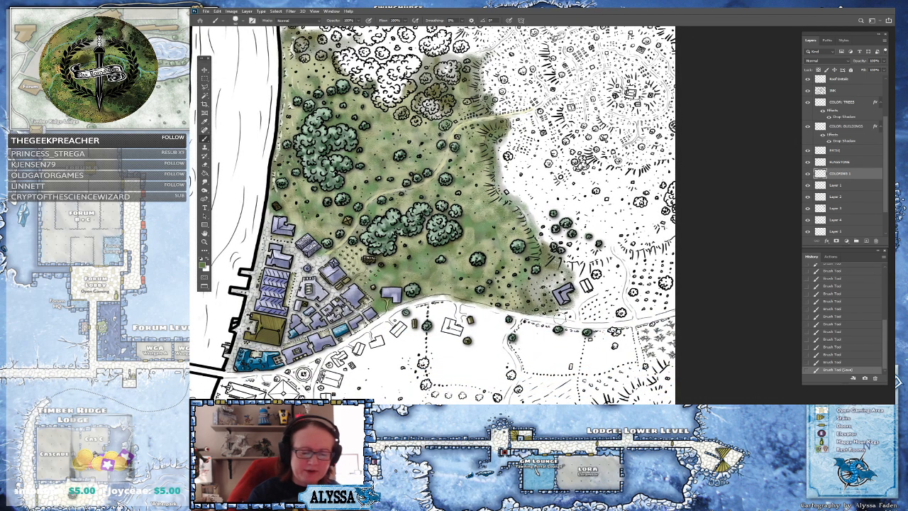
Paint green grass shading along the meadow's lower edge near the riverside buildings
{"action": "mouse_move", "coordinate": [545, 315]}
{"action": "left_mouse_down"}
{"action": "mouse_move", "coordinate": [574, 317]}
{"action": "mouse_move", "coordinate": [591, 305]}
{"action": "mouse_move", "coordinate": [576, 305]}
{"action": "left_mouse_up"}
{"action": "mouse_move", "coordinate": [587, 304]}
{"action": "left_mouse_down"}
{"action": "mouse_move", "coordinate": [608, 280]}
{"action": "mouse_move", "coordinate": [586, 276]}
{"action": "left_mouse_up"}
{"action": "mouse_move", "coordinate": [597, 276]}
{"action": "left_mouse_down"}
{"action": "mouse_move", "coordinate": [613, 271]}
{"action": "mouse_move", "coordinate": [614, 283]}
{"action": "mouse_move", "coordinate": [623, 274]}
{"action": "mouse_move", "coordinate": [616, 260]}
{"action": "mouse_move", "coordinate": [626, 273]}
{"action": "mouse_move", "coordinate": [619, 250]}
{"action": "mouse_move", "coordinate": [609, 257]}
{"action": "mouse_move", "coordinate": [631, 261]}
{"action": "mouse_move", "coordinate": [633, 284]}
{"action": "mouse_move", "coordinate": [646, 264]}
{"action": "mouse_move", "coordinate": [671, 263]}
{"action": "mouse_move", "coordinate": [677, 243]}
{"action": "mouse_move", "coordinate": [672, 310]}
{"action": "mouse_move", "coordinate": [639, 313]}
{"action": "mouse_move", "coordinate": [631, 302]}
{"action": "mouse_move", "coordinate": [646, 317]}
{"action": "left_mouse_up"}
{"action": "mouse_move", "coordinate": [588, 323]}
{"action": "left_mouse_down"}
{"action": "mouse_move", "coordinate": [629, 316]}
{"action": "mouse_move", "coordinate": [624, 300]}
{"action": "mouse_move", "coordinate": [637, 316]}
{"action": "left_mouse_up"}
{"action": "mouse_move", "coordinate": [584, 356]}
{"action": "left_mouse_down"}
{"action": "mouse_move", "coordinate": [600, 333]}
{"action": "mouse_move", "coordinate": [678, 319]}
{"action": "left_mouse_up"}
{"action": "mouse_move", "coordinate": [606, 332]}
{"action": "left_mouse_down"}
{"action": "mouse_move", "coordinate": [521, 327]}
{"action": "mouse_move", "coordinate": [477, 310]}
{"action": "mouse_move", "coordinate": [461, 317]}
{"action": "mouse_move", "coordinate": [441, 306]}
{"action": "mouse_move", "coordinate": [430, 318]}
{"action": "mouse_move", "coordinate": [450, 306]}
{"action": "mouse_move", "coordinate": [396, 318]}
{"action": "mouse_move", "coordinate": [417, 314]}
{"action": "mouse_move", "coordinate": [347, 349]}
{"action": "left_mouse_up"}
Paint green grass across the open hatched field northeast of the meadow
{"action": "scroll", "coordinate": [380, 355], "scroll_direction": "up", "scroll_amount": 2}
{"action": "mouse_move", "coordinate": [398, 177]}
{"action": "left_mouse_down"}
{"action": "mouse_move", "coordinate": [426, 235]}
{"action": "mouse_move", "coordinate": [414, 276]}
{"action": "mouse_move", "coordinate": [414, 375]}
{"action": "mouse_move", "coordinate": [435, 223]}
{"action": "left_mouse_up"}
{"action": "scroll", "coordinate": [575, 387], "scroll_direction": "down", "scroll_amount": 2}
{"action": "scroll", "coordinate": [497, 213], "scroll_direction": "up", "scroll_amount": 1}
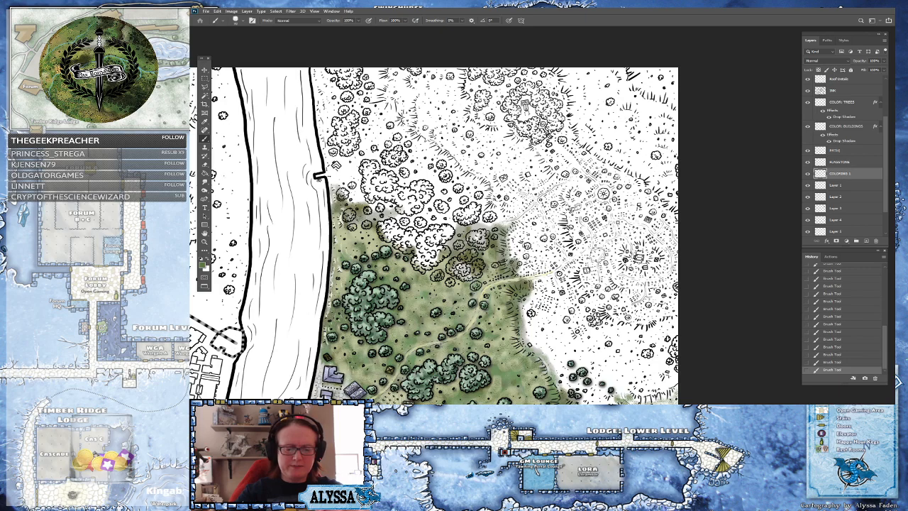
{"action": "left_click_drag", "start_coordinate": [592, 257], "coordinate": [577, 360]}
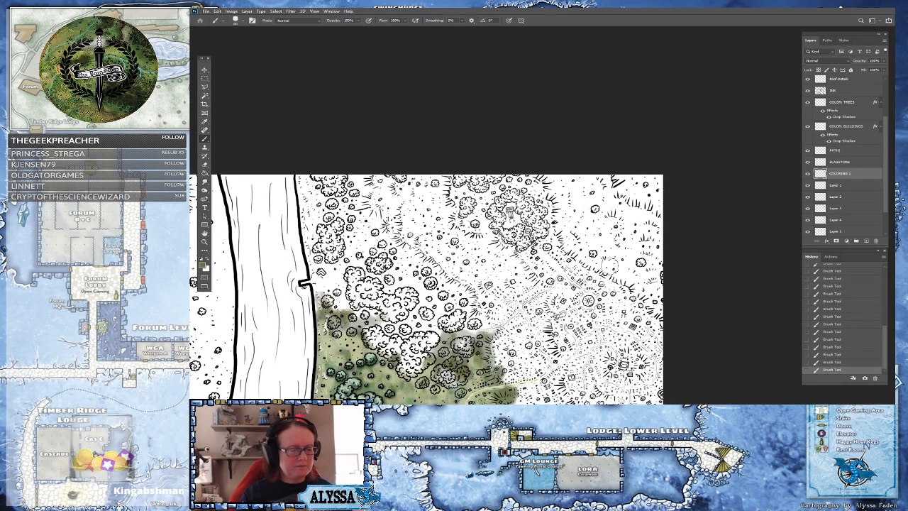
{"action": "mouse_move", "coordinate": [610, 265]}
{"action": "left_mouse_down"}
{"action": "mouse_move", "coordinate": [647, 256]}
{"action": "mouse_move", "coordinate": [608, 266]}
{"action": "left_mouse_up"}
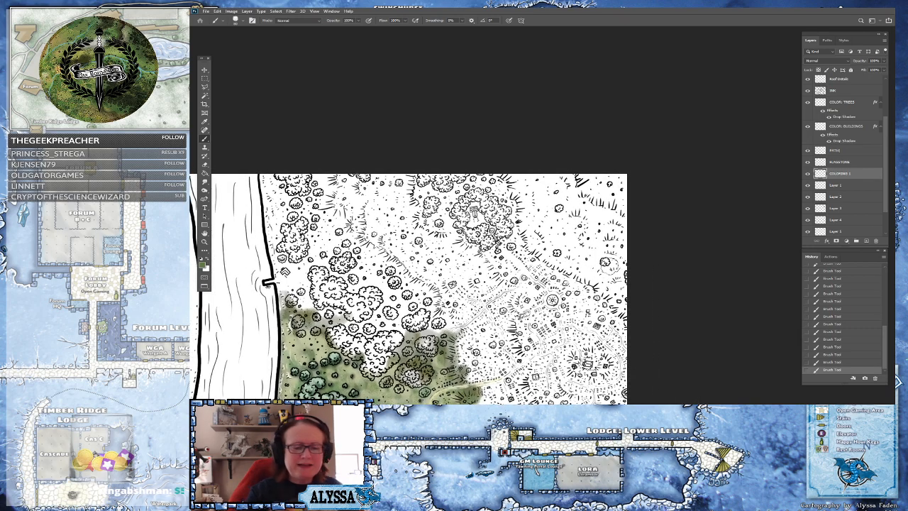
{"action": "mouse_move", "coordinate": [523, 178]}
{"action": "left_mouse_down"}
{"action": "mouse_move", "coordinate": [541, 251]}
{"action": "mouse_move", "coordinate": [558, 253]}
{"action": "mouse_move", "coordinate": [581, 280]}
{"action": "mouse_move", "coordinate": [599, 278]}
{"action": "mouse_move", "coordinate": [628, 316]}
{"action": "mouse_move", "coordinate": [621, 262]}
{"action": "mouse_move", "coordinate": [601, 259]}
{"action": "mouse_move", "coordinate": [618, 257]}
{"action": "mouse_move", "coordinate": [615, 245]}
{"action": "mouse_move", "coordinate": [585, 257]}
{"action": "mouse_move", "coordinate": [620, 241]}
{"action": "mouse_move", "coordinate": [623, 229]}
{"action": "mouse_move", "coordinate": [571, 253]}
{"action": "mouse_move", "coordinate": [555, 242]}
{"action": "mouse_move", "coordinate": [587, 238]}
{"action": "mouse_move", "coordinate": [609, 220]}
{"action": "mouse_move", "coordinate": [626, 228]}
{"action": "mouse_move", "coordinate": [599, 199]}
{"action": "mouse_move", "coordinate": [627, 215]}
{"action": "mouse_move", "coordinate": [583, 190]}
{"action": "mouse_move", "coordinate": [581, 178]}
{"action": "mouse_move", "coordinate": [630, 180]}
{"action": "left_mouse_up"}
{"action": "mouse_move", "coordinate": [586, 224]}
{"action": "left_mouse_down"}
{"action": "mouse_move", "coordinate": [541, 229]}
{"action": "mouse_move", "coordinate": [537, 211]}
{"action": "mouse_move", "coordinate": [508, 206]}
{"action": "mouse_move", "coordinate": [500, 186]}
{"action": "mouse_move", "coordinate": [483, 183]}
{"action": "mouse_move", "coordinate": [494, 172]}
{"action": "mouse_move", "coordinate": [564, 189]}
{"action": "mouse_move", "coordinate": [538, 173]}
{"action": "mouse_move", "coordinate": [543, 215]}
{"action": "mouse_move", "coordinate": [547, 173]}
{"action": "mouse_move", "coordinate": [559, 190]}
{"action": "mouse_move", "coordinate": [567, 173]}
{"action": "mouse_move", "coordinate": [594, 213]}
{"action": "mouse_move", "coordinate": [557, 238]}
{"action": "left_mouse_up"}
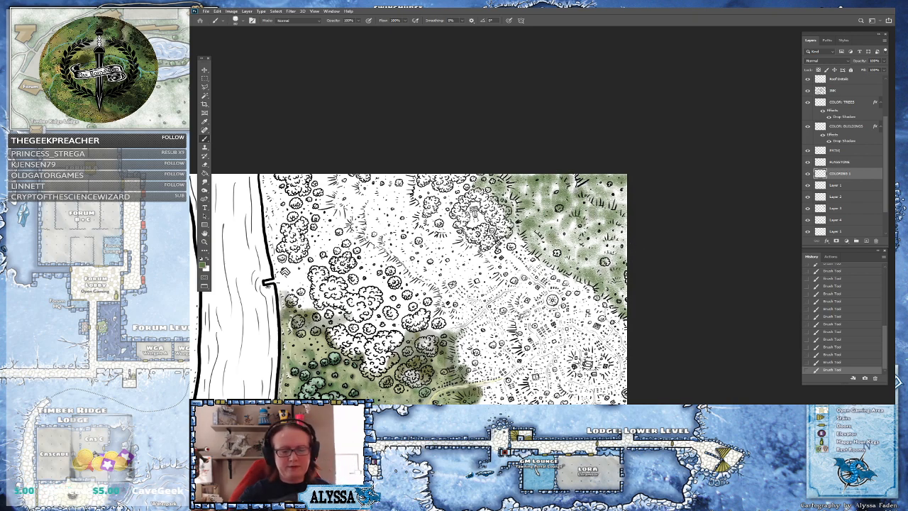
Extend the green grass shading along the field's edges and the meadow path
{"action": "left_click_drag", "start_coordinate": [614, 315], "coordinate": [670, 291]}
{"action": "left_click_drag", "start_coordinate": [503, 349], "coordinate": [526, 337]}
{"action": "scroll", "coordinate": [526, 337], "scroll_direction": "up", "scroll_amount": 1}
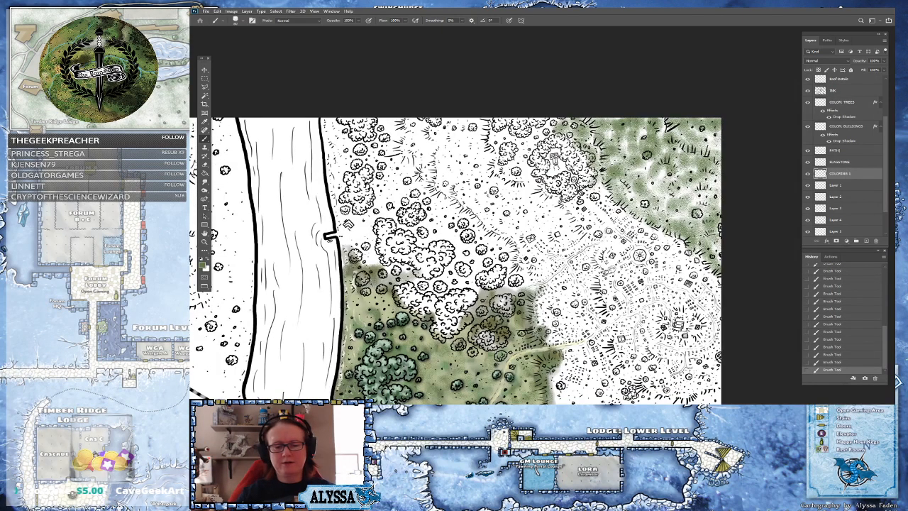
{"action": "scroll", "coordinate": [562, 353], "scroll_direction": "up", "scroll_amount": 2}
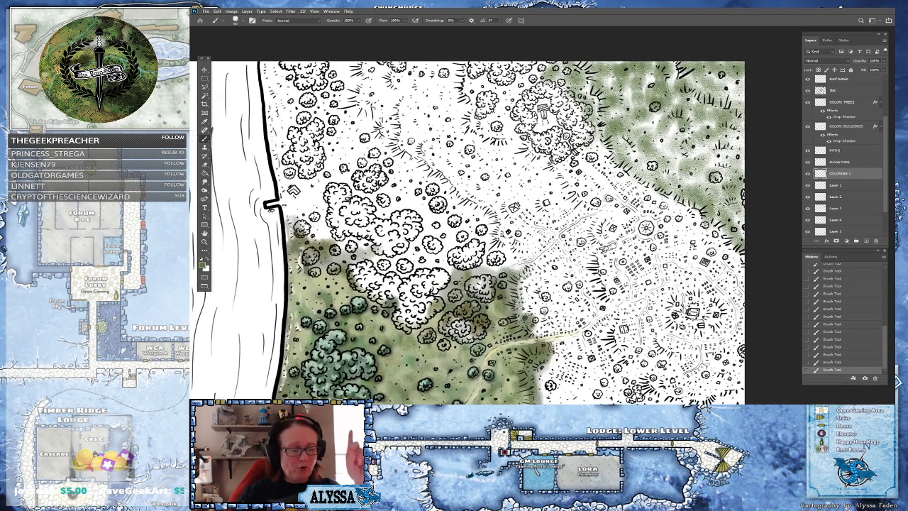
{"action": "left_click_drag", "start_coordinate": [554, 348], "coordinate": [613, 287]}
Sample a dark tree green from the map as the foreground color
{"action": "left_click", "coordinate": [205, 267]}
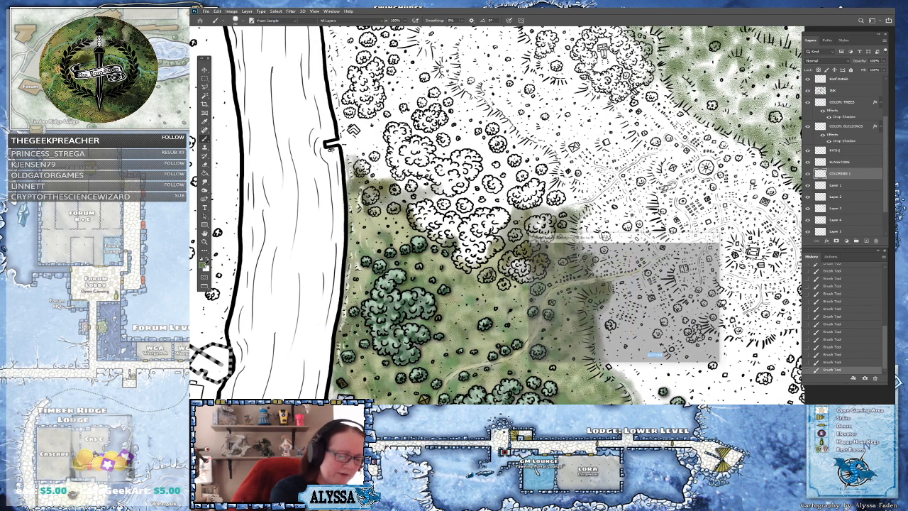
{"action": "left_click", "coordinate": [407, 344]}
{"action": "key", "text": "Return"}
{"action": "left_click_drag", "start_coordinate": [407, 344], "coordinate": [301, 486], "text": "space"}
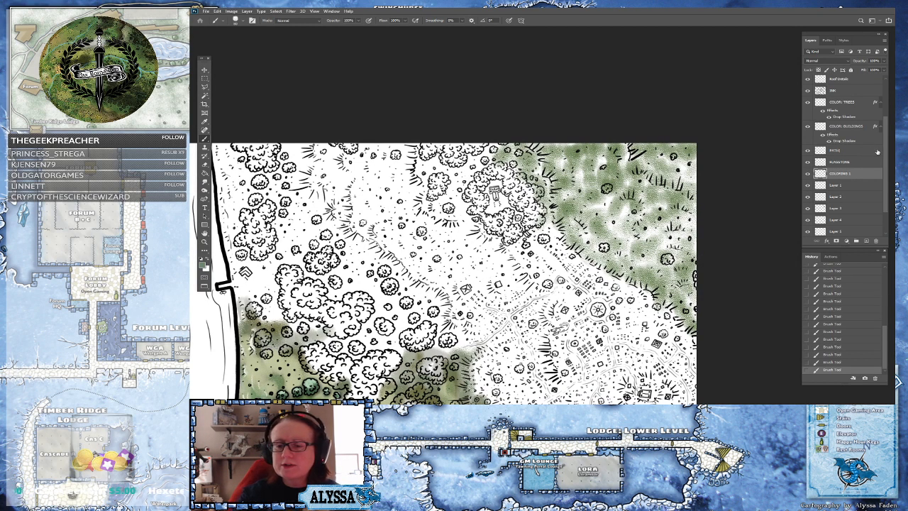
Switch to the COLOR: TREES layer and paint individual trees in the northeast field dark green
{"action": "left_click", "coordinate": [849, 105]}
{"action": "mouse_move", "coordinate": [671, 261]}
{"action": "left_mouse_down"}
{"action": "mouse_move", "coordinate": [660, 256]}
{"action": "mouse_move", "coordinate": [672, 250]}
{"action": "mouse_move", "coordinate": [659, 246]}
{"action": "mouse_move", "coordinate": [675, 266]}
{"action": "mouse_move", "coordinate": [665, 260]}
{"action": "left_mouse_up"}
{"action": "left_click_drag", "start_coordinate": [602, 246], "coordinate": [603, 247]}
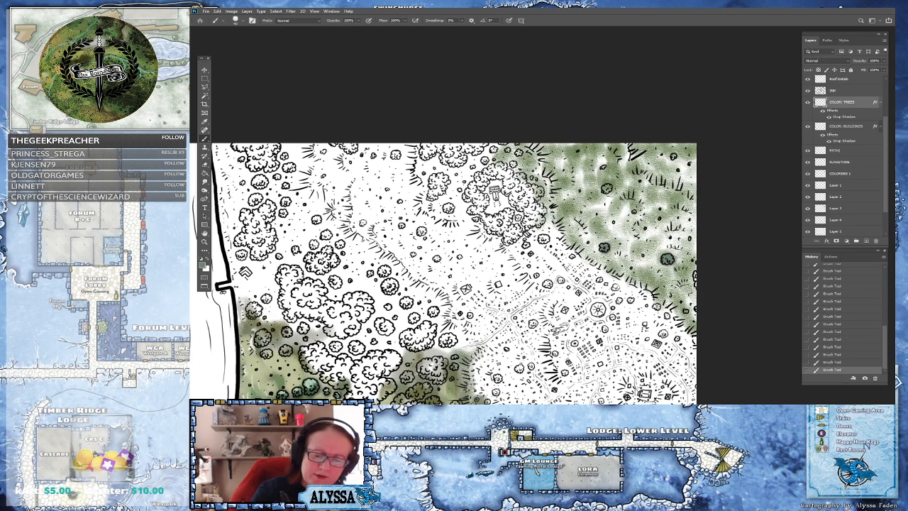
{"action": "left_click_drag", "start_coordinate": [604, 186], "coordinate": [611, 190]}
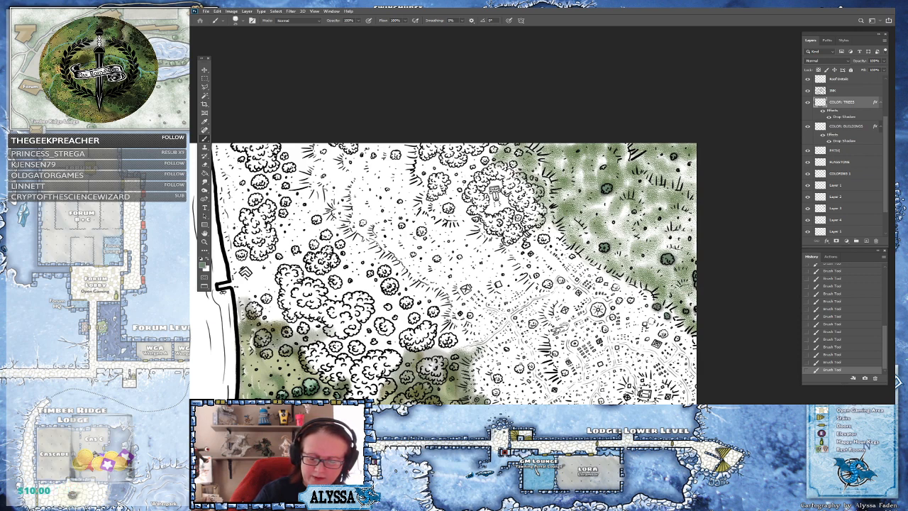
Paint the row of small trees along the field's edge dark green
{"action": "left_click_drag", "start_coordinate": [665, 332], "coordinate": [680, 340]}
{"action": "left_click_drag", "start_coordinate": [631, 303], "coordinate": [633, 301]}
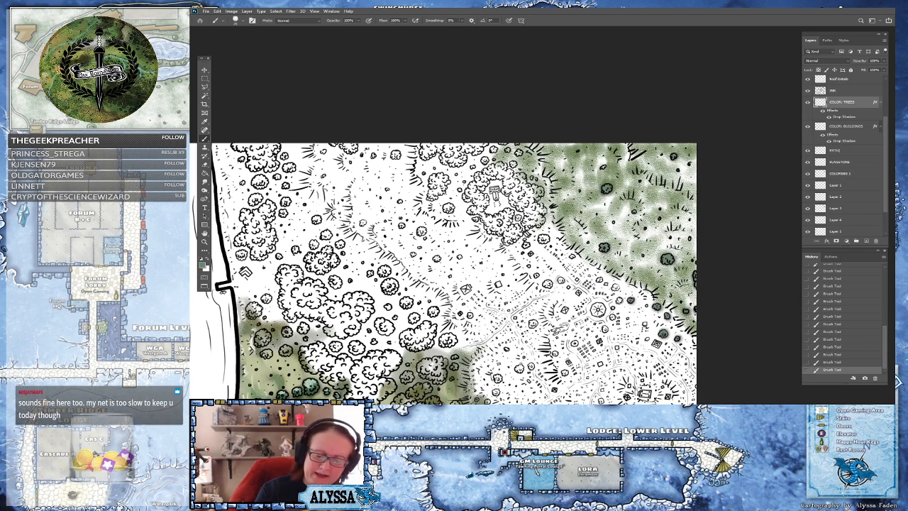
{"action": "left_click_drag", "start_coordinate": [611, 318], "coordinate": [614, 320]}
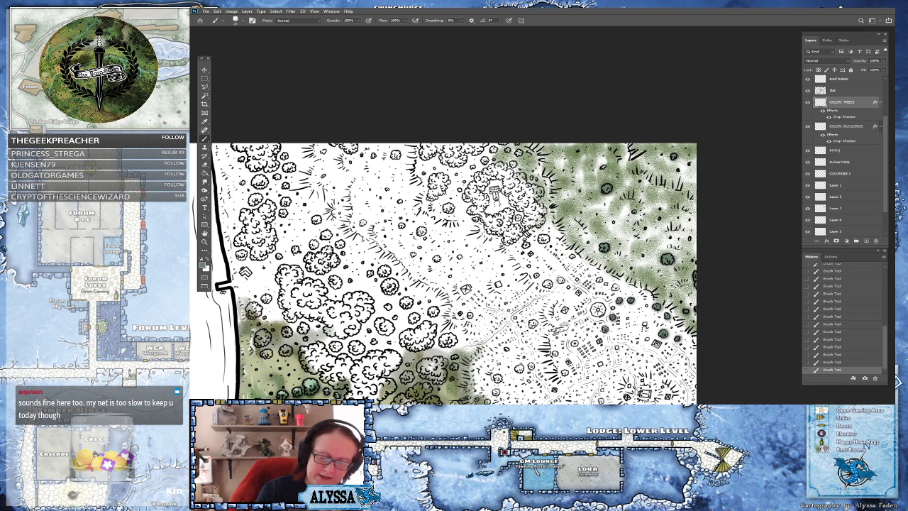
{"action": "left_click_drag", "start_coordinate": [613, 287], "coordinate": [616, 289]}
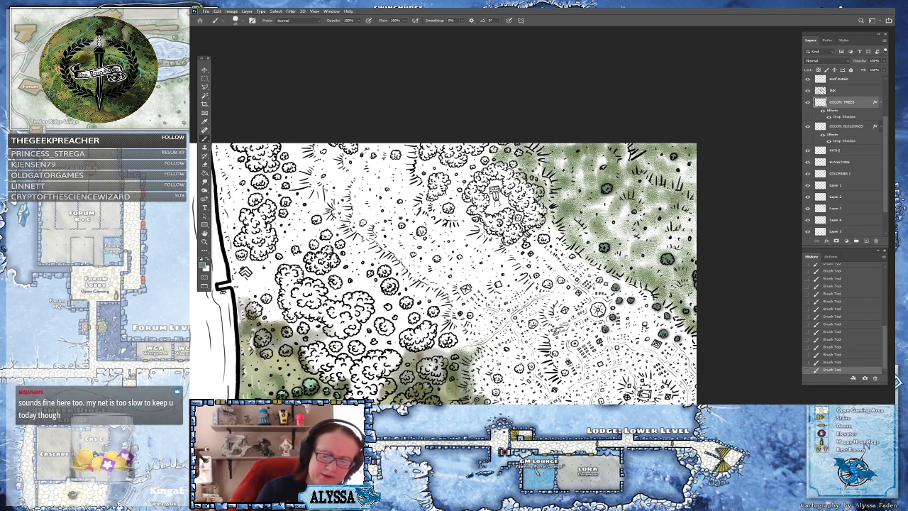
{"action": "mouse_move", "coordinate": [561, 281]}
{"action": "left_mouse_down"}
{"action": "mouse_move", "coordinate": [549, 286]}
{"action": "mouse_move", "coordinate": [538, 276]}
{"action": "left_mouse_up"}
{"action": "left_click_drag", "start_coordinate": [525, 244], "coordinate": [528, 246]}
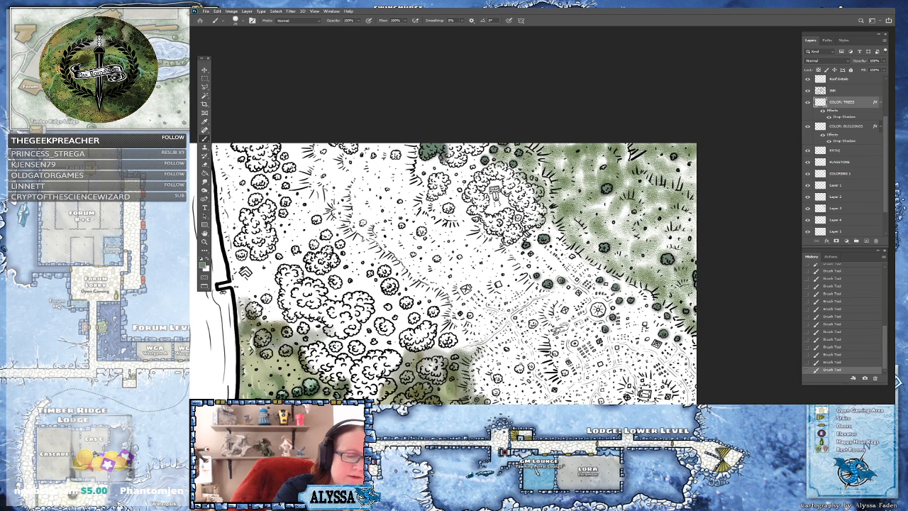
Paint the ring of trees around the monument and nearby clumps dark green
{"action": "mouse_move", "coordinate": [458, 164]}
{"action": "left_mouse_down"}
{"action": "mouse_move", "coordinate": [460, 142]}
{"action": "mouse_move", "coordinate": [474, 154]}
{"action": "mouse_move", "coordinate": [485, 141]}
{"action": "left_mouse_up"}
{"action": "mouse_move", "coordinate": [436, 178]}
{"action": "left_mouse_down"}
{"action": "mouse_move", "coordinate": [432, 193]}
{"action": "mouse_move", "coordinate": [445, 182]}
{"action": "mouse_move", "coordinate": [440, 176]}
{"action": "left_mouse_up"}
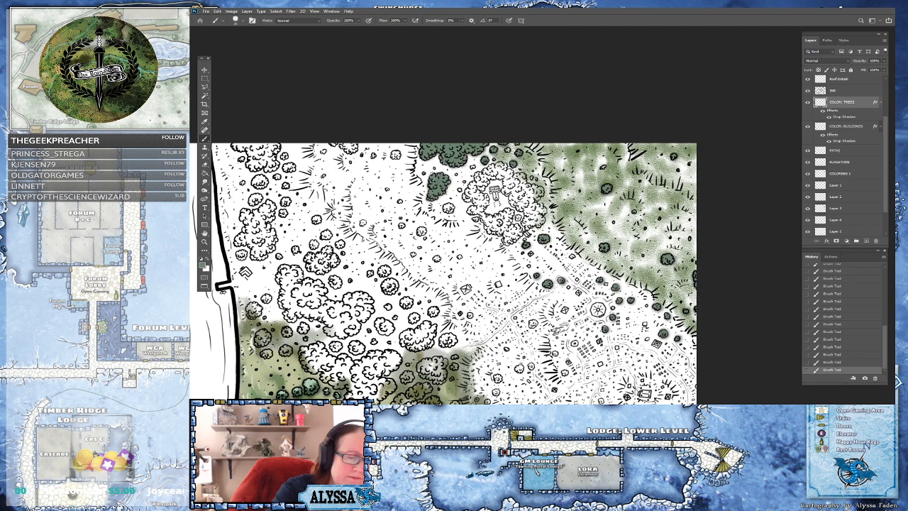
{"action": "mouse_move", "coordinate": [449, 208]}
{"action": "left_mouse_down"}
{"action": "mouse_move", "coordinate": [421, 232]}
{"action": "mouse_move", "coordinate": [439, 258]}
{"action": "left_mouse_up"}
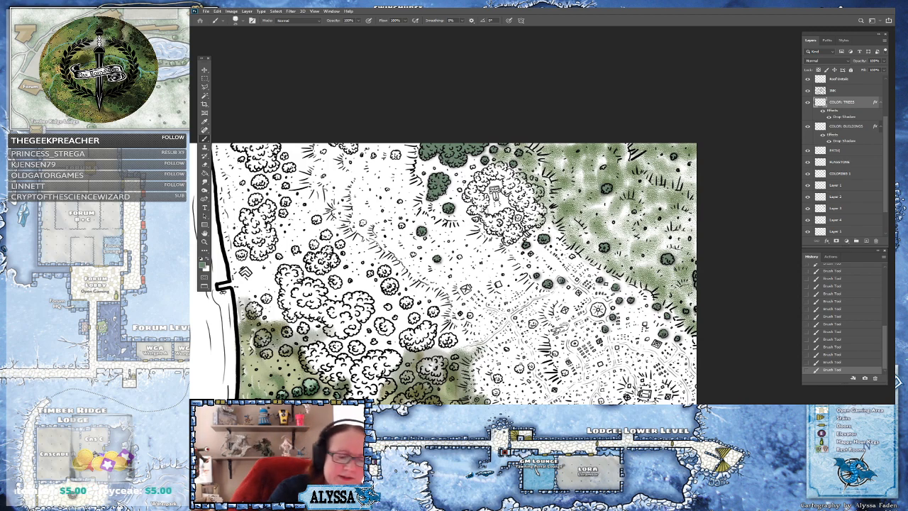
{"action": "mouse_move", "coordinate": [471, 210]}
{"action": "left_mouse_down"}
{"action": "mouse_move", "coordinate": [486, 202]}
{"action": "mouse_move", "coordinate": [465, 193]}
{"action": "mouse_move", "coordinate": [482, 184]}
{"action": "mouse_move", "coordinate": [460, 192]}
{"action": "mouse_move", "coordinate": [496, 174]}
{"action": "mouse_move", "coordinate": [474, 167]}
{"action": "mouse_move", "coordinate": [505, 174]}
{"action": "mouse_move", "coordinate": [496, 165]}
{"action": "mouse_move", "coordinate": [508, 191]}
{"action": "mouse_move", "coordinate": [511, 173]}
{"action": "mouse_move", "coordinate": [527, 191]}
{"action": "left_mouse_up"}
{"action": "left_click_drag", "start_coordinate": [508, 152], "coordinate": [509, 149]}
{"action": "mouse_move", "coordinate": [519, 193]}
{"action": "left_mouse_down"}
{"action": "mouse_move", "coordinate": [513, 201]}
{"action": "mouse_move", "coordinate": [523, 209]}
{"action": "mouse_move", "coordinate": [527, 196]}
{"action": "mouse_move", "coordinate": [541, 194]}
{"action": "mouse_move", "coordinate": [534, 186]}
{"action": "mouse_move", "coordinate": [528, 219]}
{"action": "mouse_move", "coordinate": [540, 222]}
{"action": "mouse_move", "coordinate": [537, 207]}
{"action": "mouse_move", "coordinate": [488, 225]}
{"action": "mouse_move", "coordinate": [507, 240]}
{"action": "mouse_move", "coordinate": [518, 236]}
{"action": "mouse_move", "coordinate": [512, 213]}
{"action": "mouse_move", "coordinate": [486, 218]}
{"action": "left_mouse_up"}
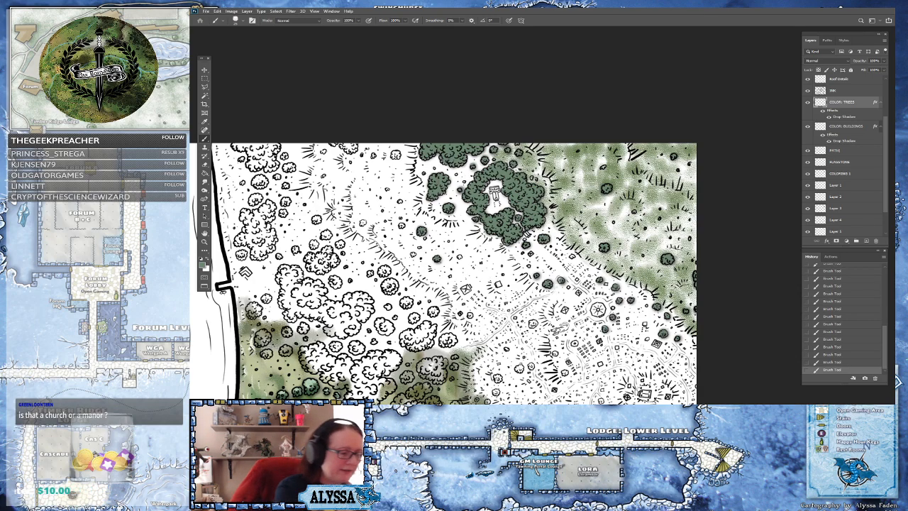
Pick a darker, muted green as the foreground color
{"action": "left_click", "coordinate": [204, 262]}
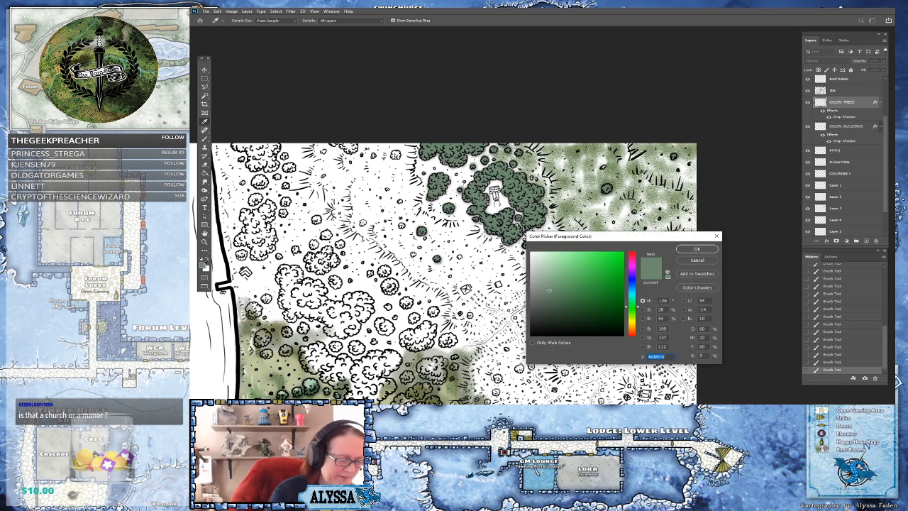
{"action": "left_click", "coordinate": [547, 267]}
{"action": "left_click", "coordinate": [696, 249]}
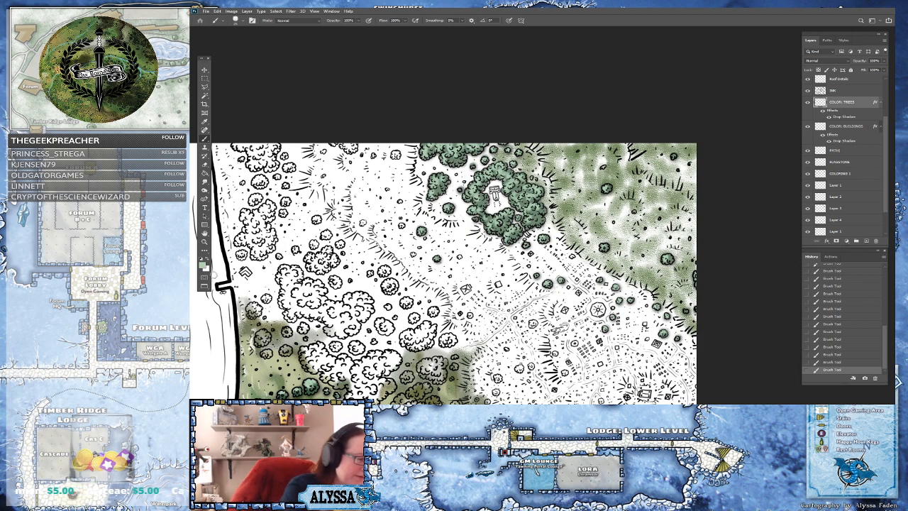
{"action": "left_click", "coordinate": [204, 265]}
{"action": "left_click_drag", "start_coordinate": [572, 320], "coordinate": [571, 308]}
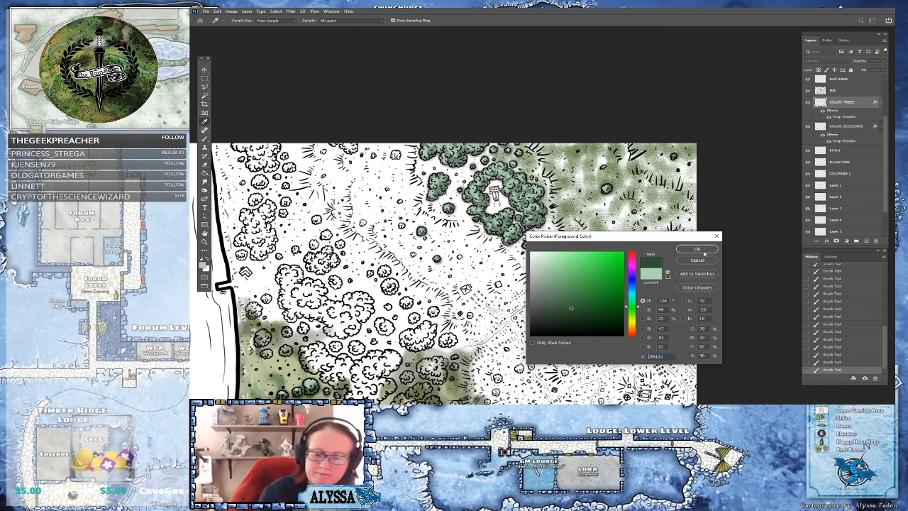
{"action": "left_click", "coordinate": [703, 251]}
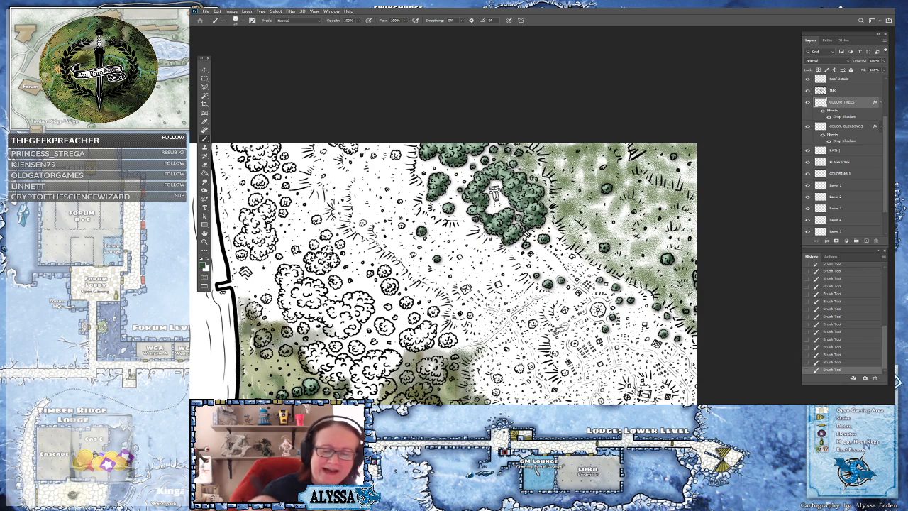
Paint tree dabs with the darker green around the clearing north of the meadow
{"action": "scroll", "coordinate": [513, 152], "scroll_direction": "down", "scroll_amount": 4}
{"action": "scroll", "coordinate": [513, 155], "scroll_direction": "up", "scroll_amount": 1}
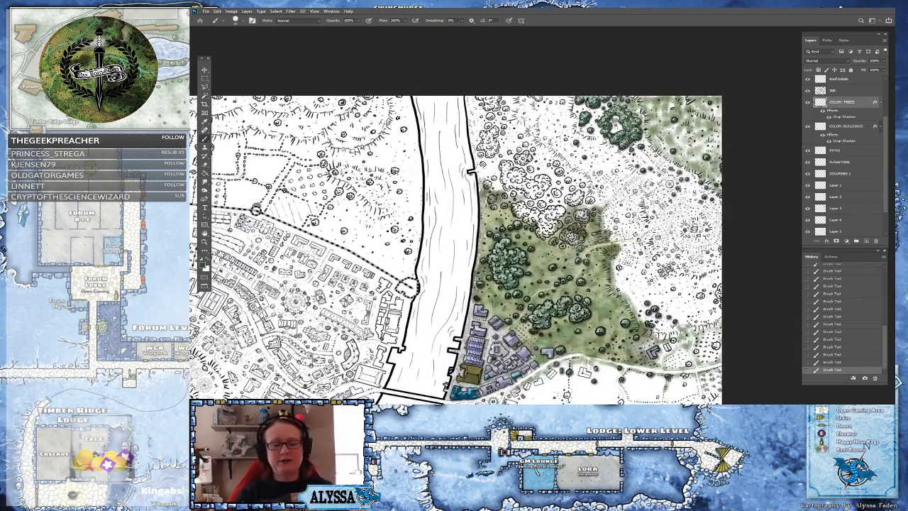
{"action": "scroll", "coordinate": [639, 142], "scroll_direction": "up", "scroll_amount": 2}
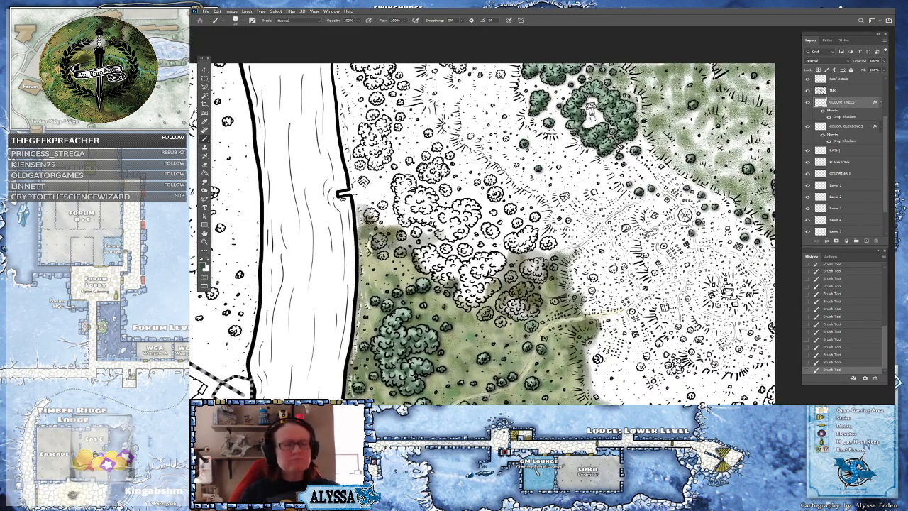
{"action": "scroll", "coordinate": [639, 142], "scroll_direction": "up", "scroll_amount": 1}
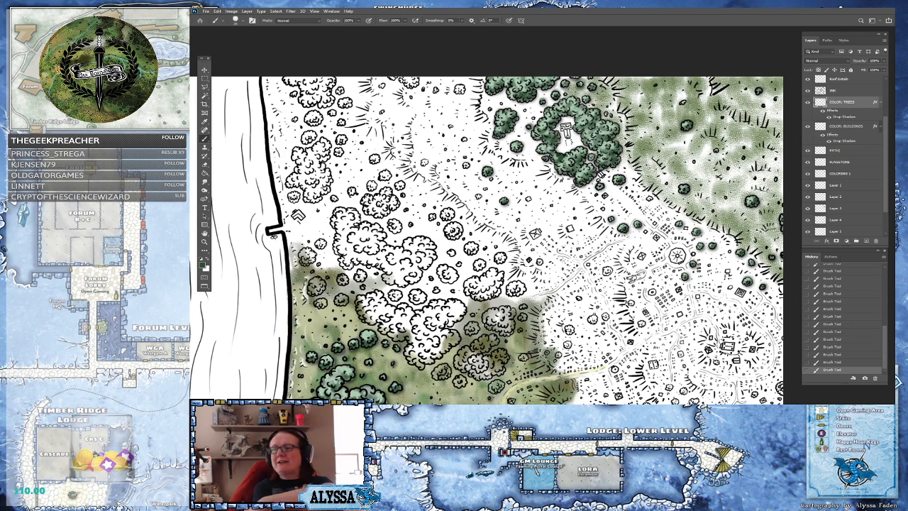
{"action": "left_click_drag", "start_coordinate": [490, 241], "coordinate": [444, 141]}
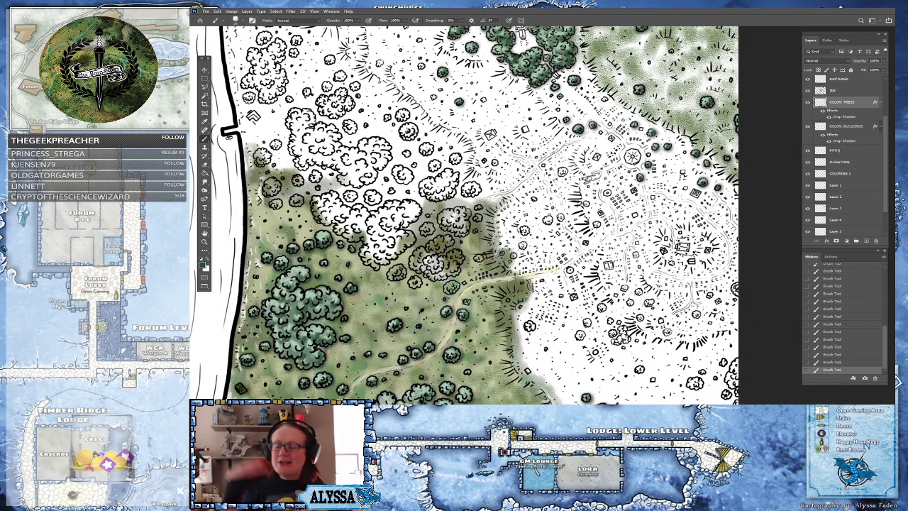
{"action": "left_click_drag", "start_coordinate": [444, 213], "coordinate": [462, 211]}
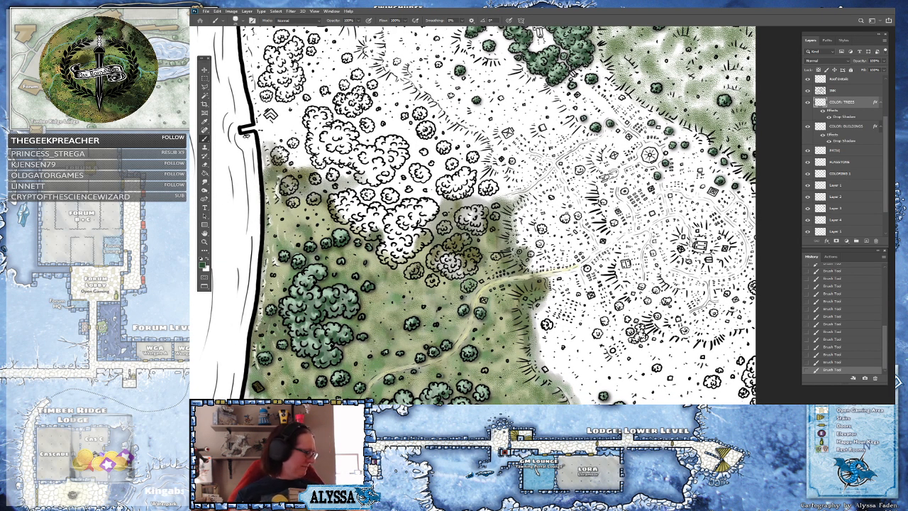
{"action": "left_click_drag", "start_coordinate": [674, 147], "coordinate": [640, 287]}
{"action": "scroll", "coordinate": [660, 163], "scroll_direction": "up", "scroll_amount": 2}
{"action": "mouse_move", "coordinate": [461, 270]}
{"action": "left_mouse_down"}
{"action": "mouse_move", "coordinate": [465, 240]}
{"action": "mouse_move", "coordinate": [464, 264]}
{"action": "left_mouse_up"}
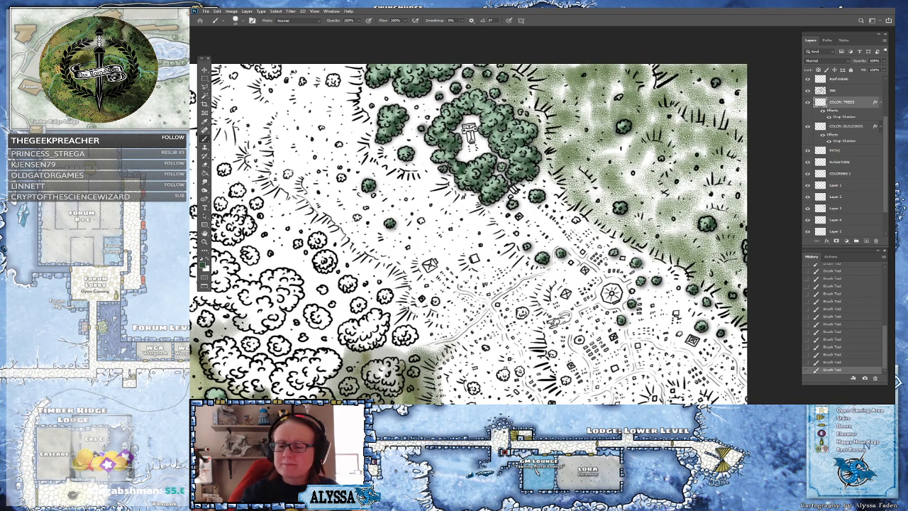
Select Layer 1 and zoom out to view the whole city map
{"action": "left_click", "coordinate": [848, 184]}
{"action": "left_click_drag", "start_coordinate": [468, 283], "coordinate": [555, 147]}
{"action": "key", "text": "ctrl+minus"}
{"action": "key", "text": "ctrl+minus"}
{"action": "key", "text": "ctrl+minus"}
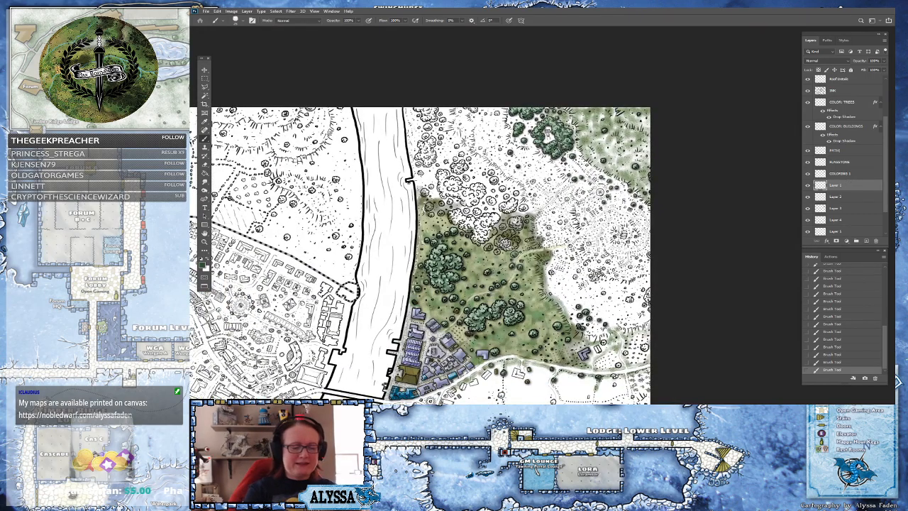
{"action": "scroll", "coordinate": [542, 277], "scroll_direction": "down", "scroll_amount": 5}
{"action": "scroll", "coordinate": [461, 284], "scroll_direction": "up", "scroll_amount": 4}
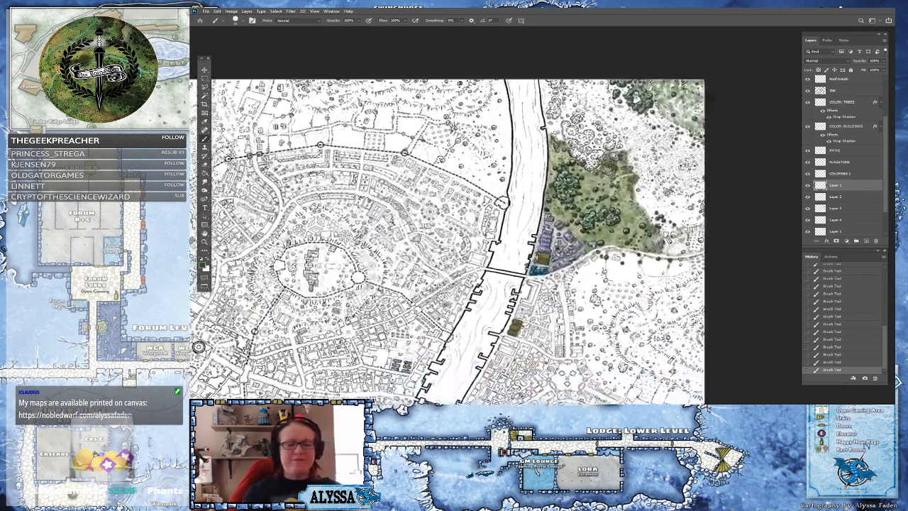
{"action": "scroll", "coordinate": [543, 256], "scroll_direction": "down", "scroll_amount": 3}
{"action": "scroll", "coordinate": [543, 256], "scroll_direction": "down", "scroll_amount": 1}
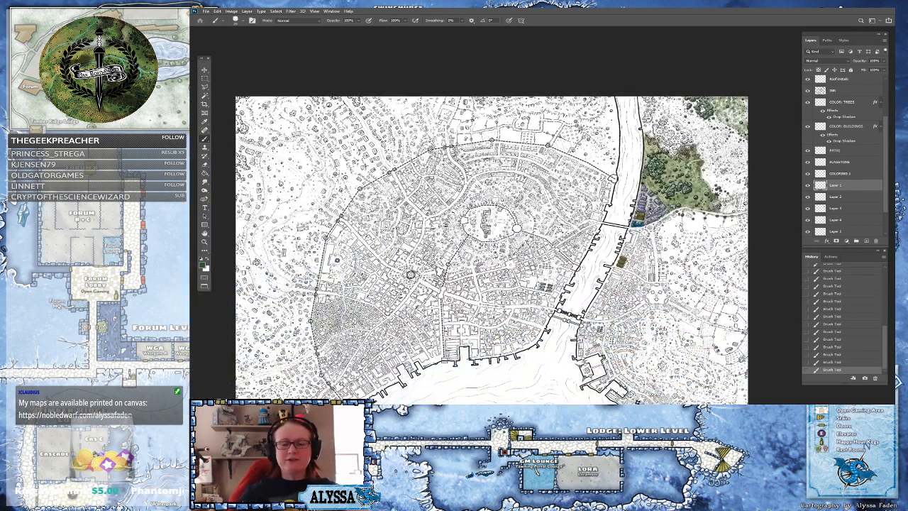
Survey the whole city map, including the island in the harbour
{"action": "scroll", "coordinate": [468, 248], "scroll_direction": "up", "scroll_amount": 4}
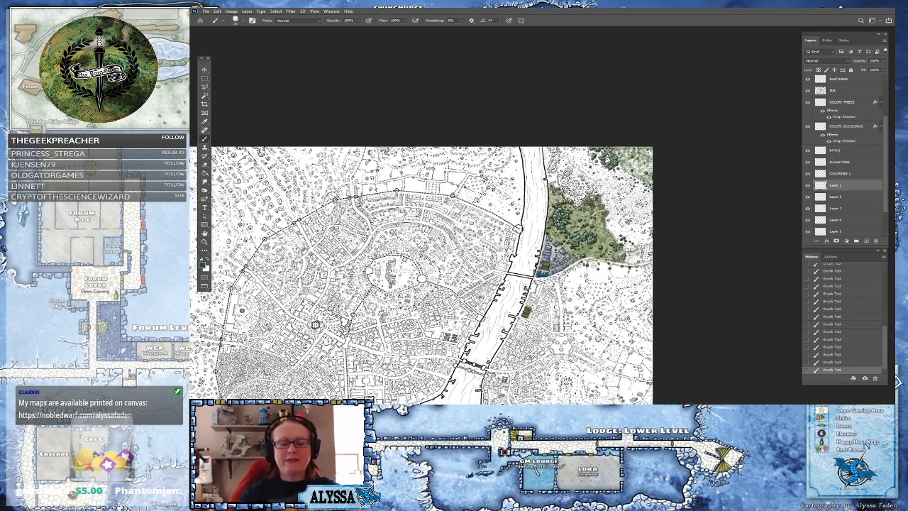
{"action": "scroll", "coordinate": [462, 227], "scroll_direction": "down", "scroll_amount": 5}
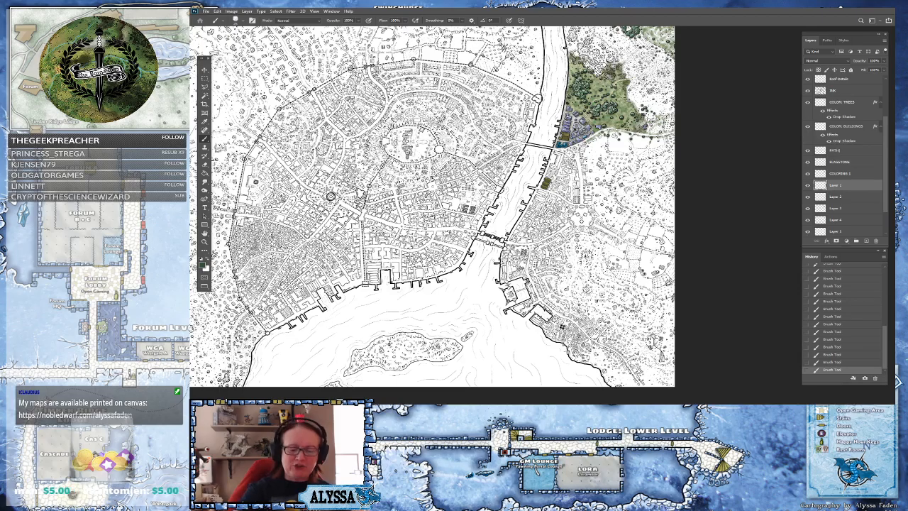
{"action": "left_click_drag", "start_coordinate": [331, 196], "coordinate": [498, 135]}
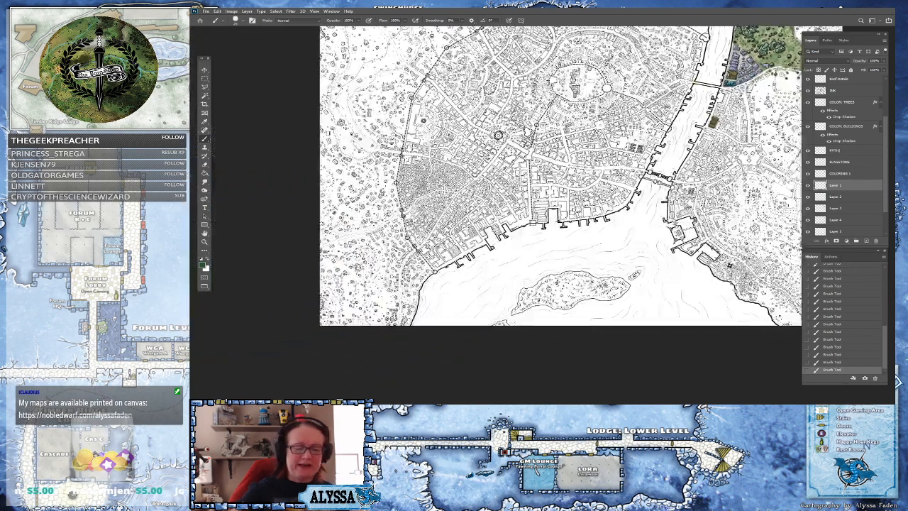
{"action": "scroll", "coordinate": [634, 275], "scroll_direction": "up", "scroll_amount": 5}
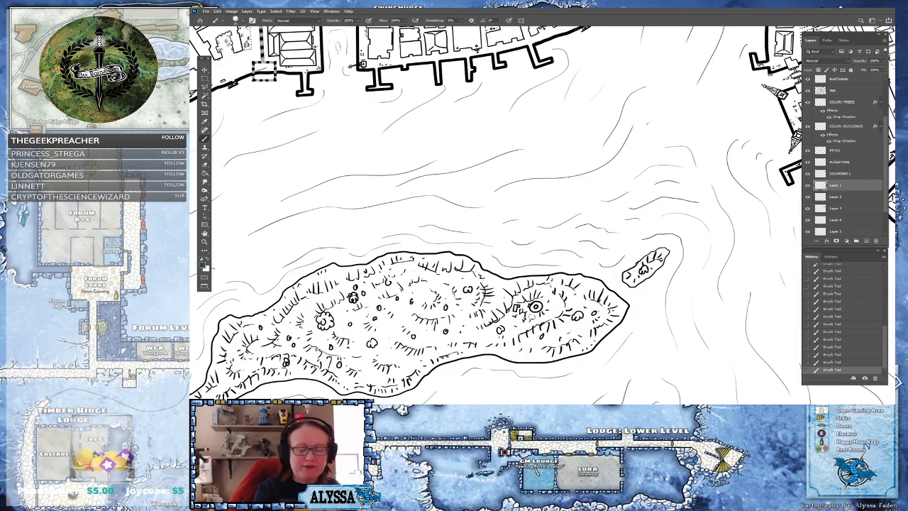
{"action": "scroll", "coordinate": [633, 331], "scroll_direction": "down", "scroll_amount": 5}
{"action": "scroll", "coordinate": [660, 351], "scroll_direction": "down", "scroll_amount": 1}
{"action": "left_click_drag", "start_coordinate": [639, 305], "coordinate": [624, 397]}
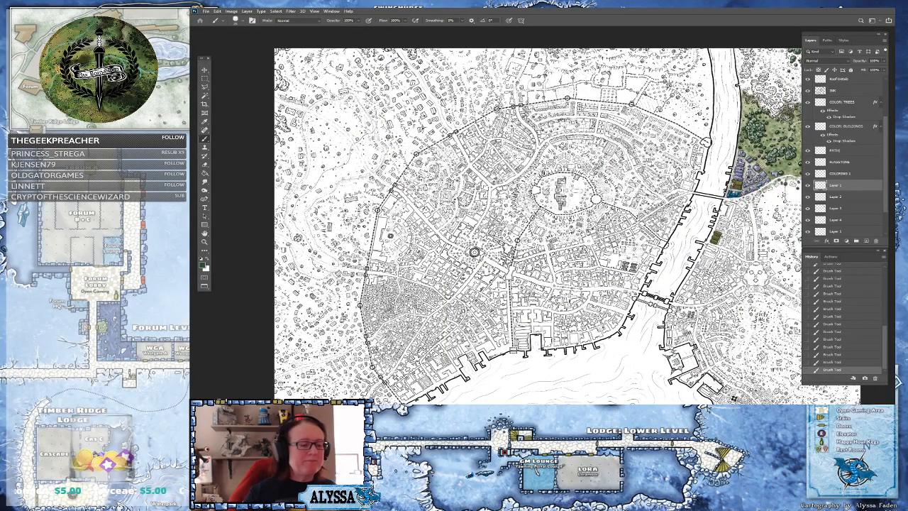
Zoom into the meadow east of the river and pick a pale, muted grey-green as the foreground color
{"action": "scroll", "coordinate": [731, 170], "scroll_direction": "up", "scroll_amount": 10}
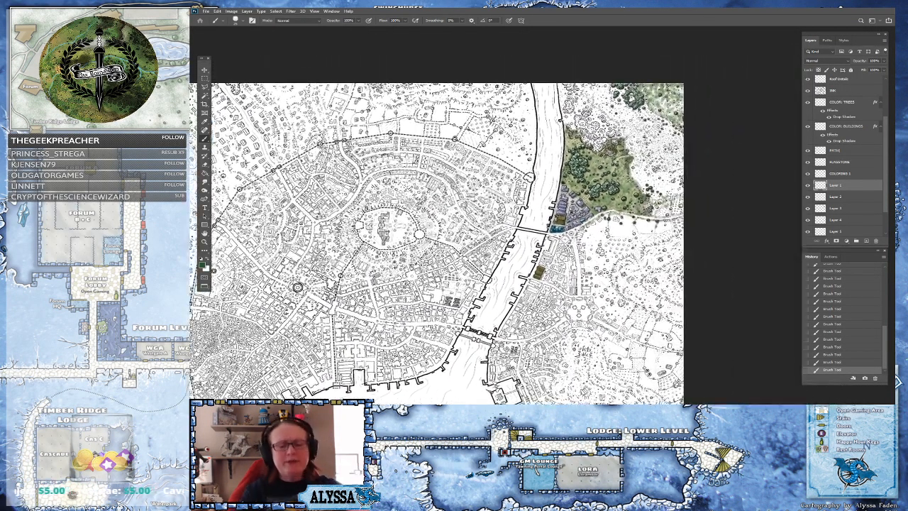
{"action": "scroll", "coordinate": [678, 165], "scroll_direction": "up", "scroll_amount": 1}
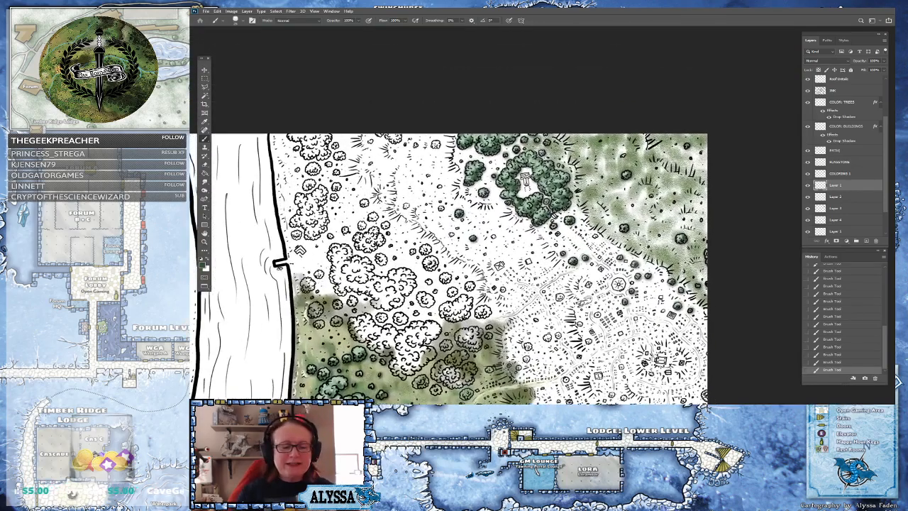
{"action": "left_click_drag", "start_coordinate": [497, 306], "coordinate": [447, 276]}
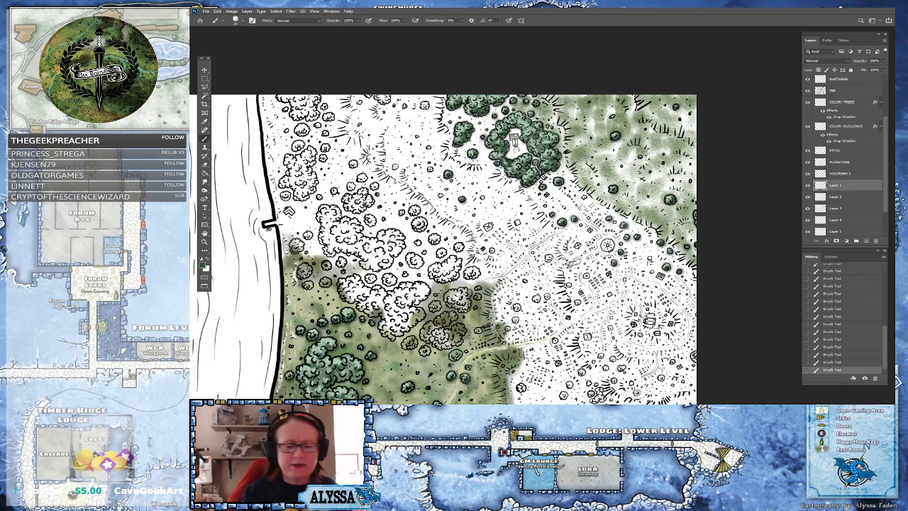
{"action": "left_click", "coordinate": [204, 266]}
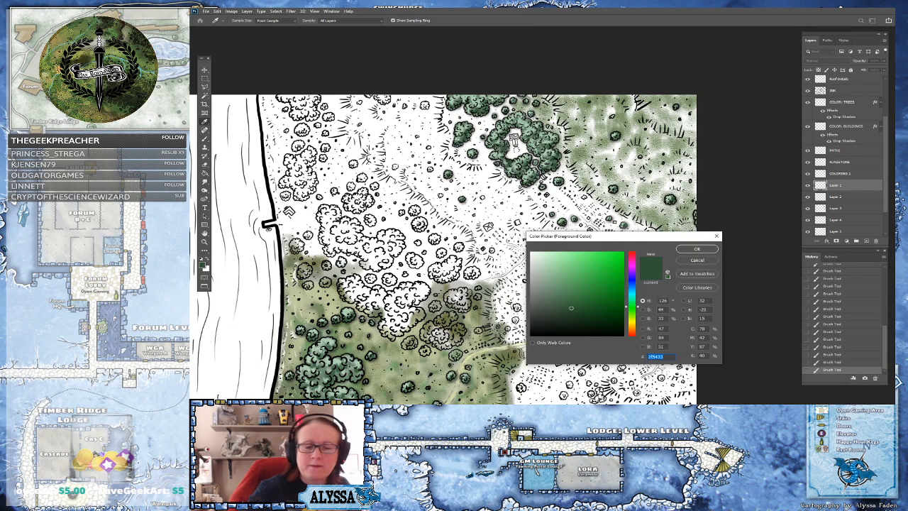
{"action": "left_click", "coordinate": [405, 360]}
{"action": "left_click", "coordinate": [542, 282]}
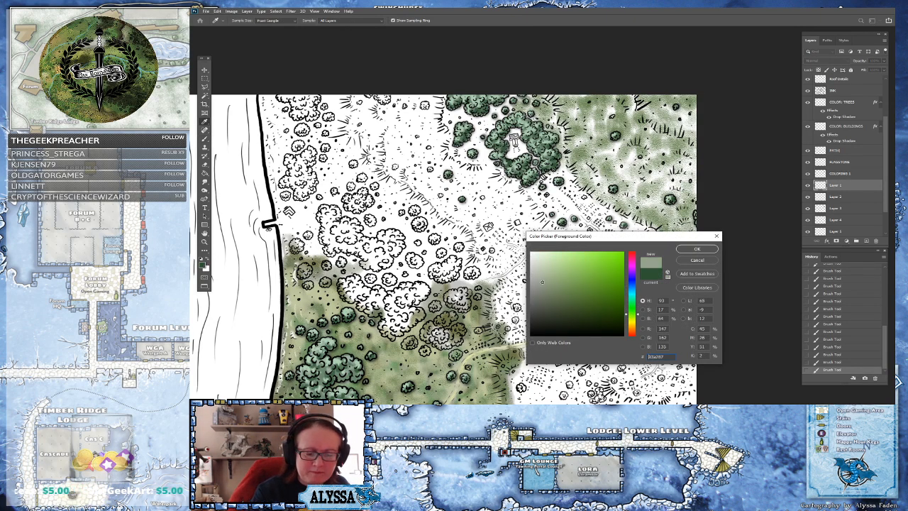
{"action": "left_click", "coordinate": [692, 250]}
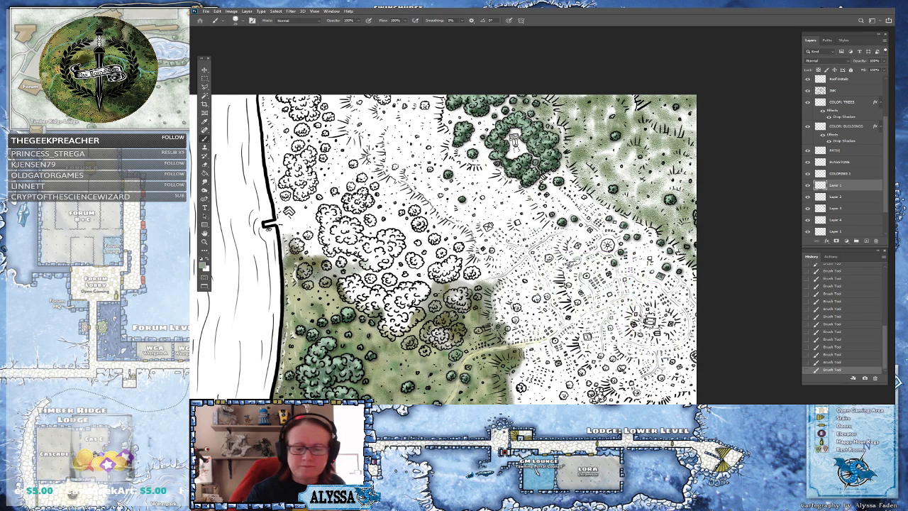
Paint soft pale green strokes over the meadow around the tree ring and the paths below it
{"action": "left_click_drag", "start_coordinate": [686, 182], "coordinate": [681, 251]}
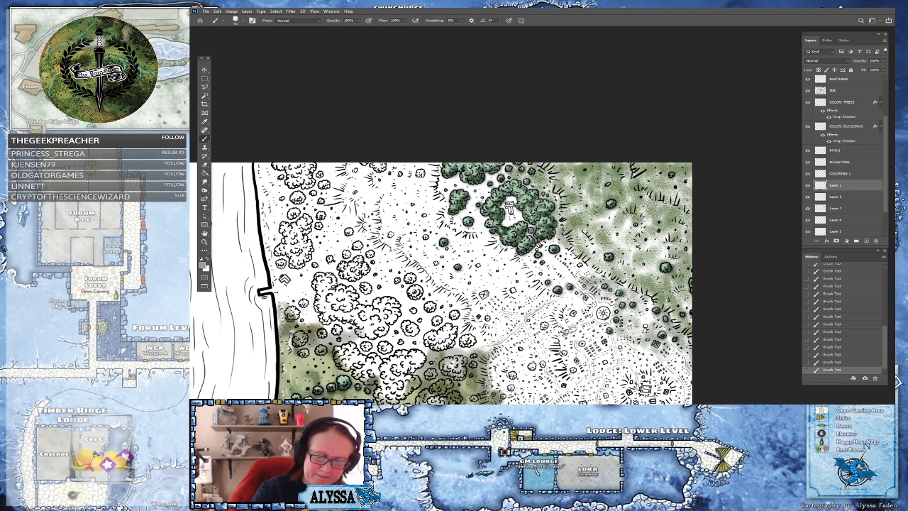
{"action": "mouse_move", "coordinate": [570, 304]}
{"action": "left_mouse_down"}
{"action": "mouse_move", "coordinate": [560, 320]}
{"action": "mouse_move", "coordinate": [579, 320]}
{"action": "mouse_move", "coordinate": [518, 259]}
{"action": "mouse_move", "coordinate": [536, 263]}
{"action": "mouse_move", "coordinate": [547, 288]}
{"action": "mouse_move", "coordinate": [535, 259]}
{"action": "mouse_move", "coordinate": [559, 277]}
{"action": "mouse_move", "coordinate": [558, 263]}
{"action": "mouse_move", "coordinate": [574, 273]}
{"action": "mouse_move", "coordinate": [566, 255]}
{"action": "left_mouse_up"}
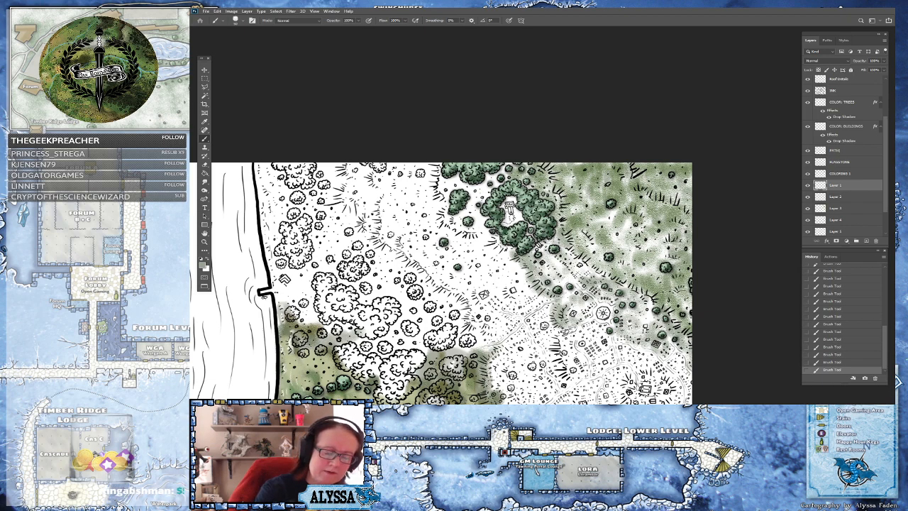
{"action": "mouse_move", "coordinate": [476, 227]}
{"action": "left_mouse_down"}
{"action": "mouse_move", "coordinate": [466, 233]}
{"action": "mouse_move", "coordinate": [478, 220]}
{"action": "mouse_move", "coordinate": [451, 223]}
{"action": "mouse_move", "coordinate": [429, 178]}
{"action": "mouse_move", "coordinate": [440, 168]}
{"action": "mouse_move", "coordinate": [450, 183]}
{"action": "mouse_move", "coordinate": [461, 171]}
{"action": "mouse_move", "coordinate": [474, 192]}
{"action": "mouse_move", "coordinate": [469, 212]}
{"action": "mouse_move", "coordinate": [497, 179]}
{"action": "left_mouse_up"}
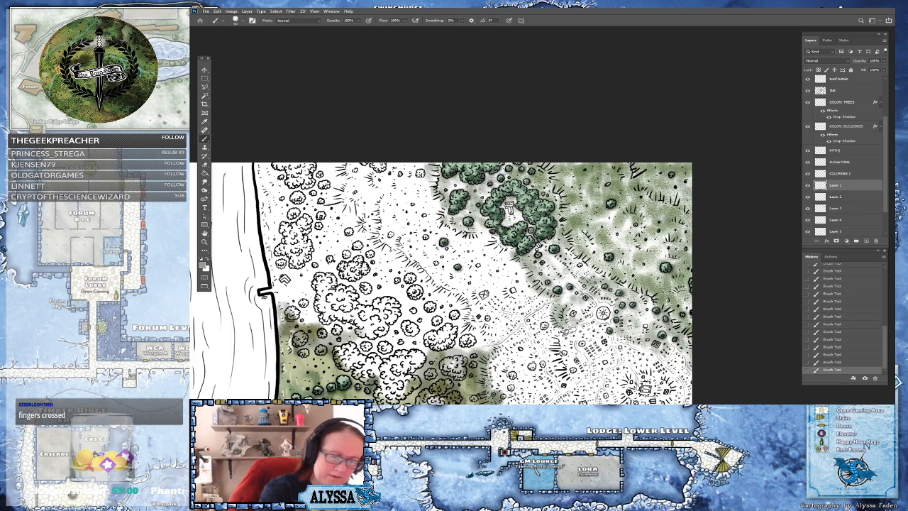
{"action": "mouse_move", "coordinate": [487, 236]}
{"action": "left_mouse_down"}
{"action": "mouse_move", "coordinate": [514, 250]}
{"action": "mouse_move", "coordinate": [494, 250]}
{"action": "mouse_move", "coordinate": [525, 277]}
{"action": "mouse_move", "coordinate": [495, 259]}
{"action": "mouse_move", "coordinate": [522, 278]}
{"action": "mouse_move", "coordinate": [511, 297]}
{"action": "mouse_move", "coordinate": [522, 296]}
{"action": "mouse_move", "coordinate": [526, 283]}
{"action": "mouse_move", "coordinate": [517, 283]}
{"action": "mouse_move", "coordinate": [536, 301]}
{"action": "mouse_move", "coordinate": [550, 301]}
{"action": "mouse_move", "coordinate": [589, 270]}
{"action": "left_mouse_up"}
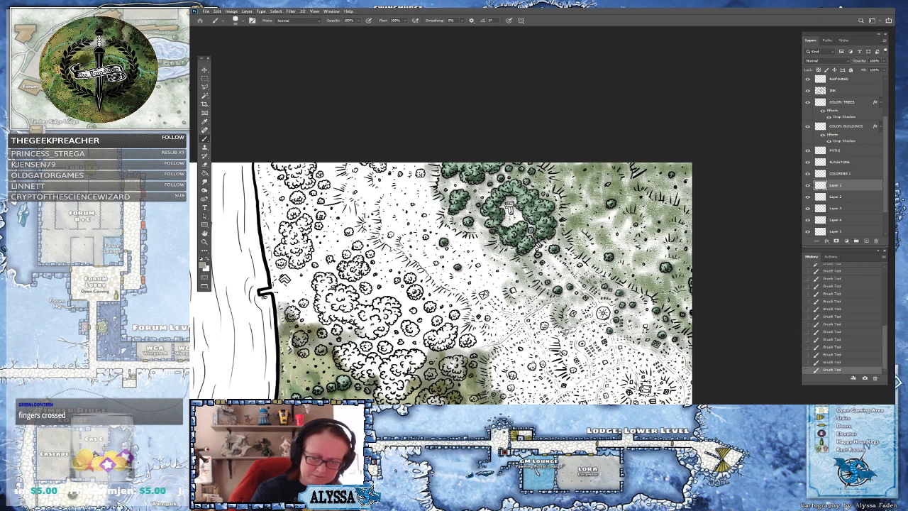
{"action": "mouse_move", "coordinate": [588, 316]}
{"action": "left_mouse_down"}
{"action": "mouse_move", "coordinate": [608, 347]}
{"action": "mouse_move", "coordinate": [652, 358]}
{"action": "mouse_move", "coordinate": [683, 383]}
{"action": "mouse_move", "coordinate": [678, 359]}
{"action": "mouse_move", "coordinate": [690, 380]}
{"action": "mouse_move", "coordinate": [689, 301]}
{"action": "mouse_move", "coordinate": [660, 250]}
{"action": "left_mouse_up"}
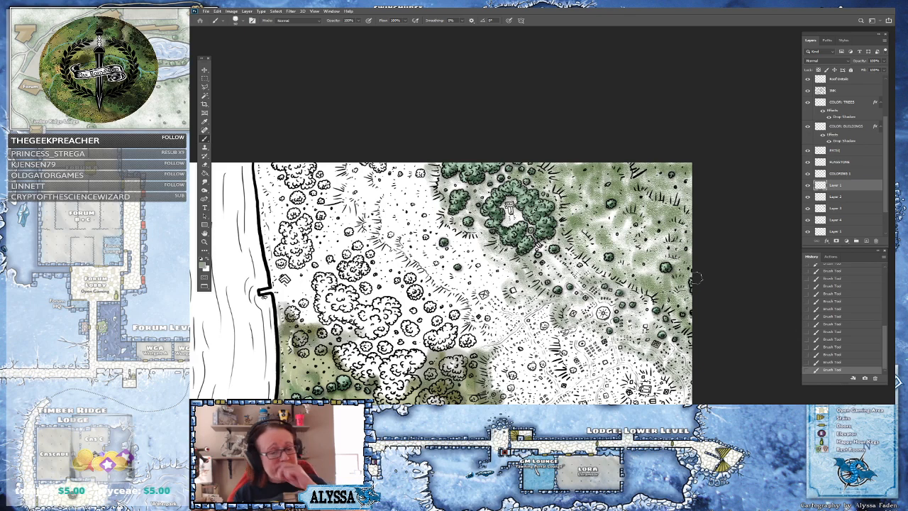
Select Layer 2 and pick a lighter grey-green as the foreground color
{"action": "left_click", "coordinate": [834, 198]}
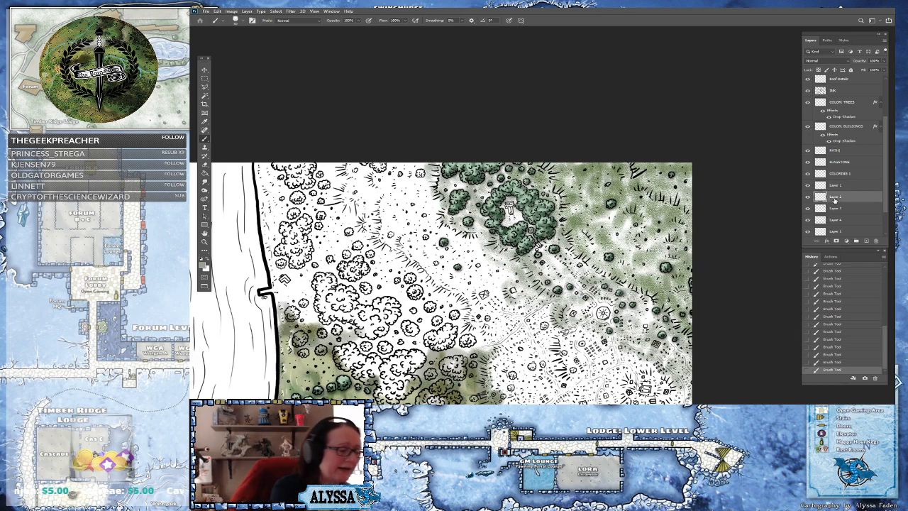
{"action": "left_click", "coordinate": [204, 265]}
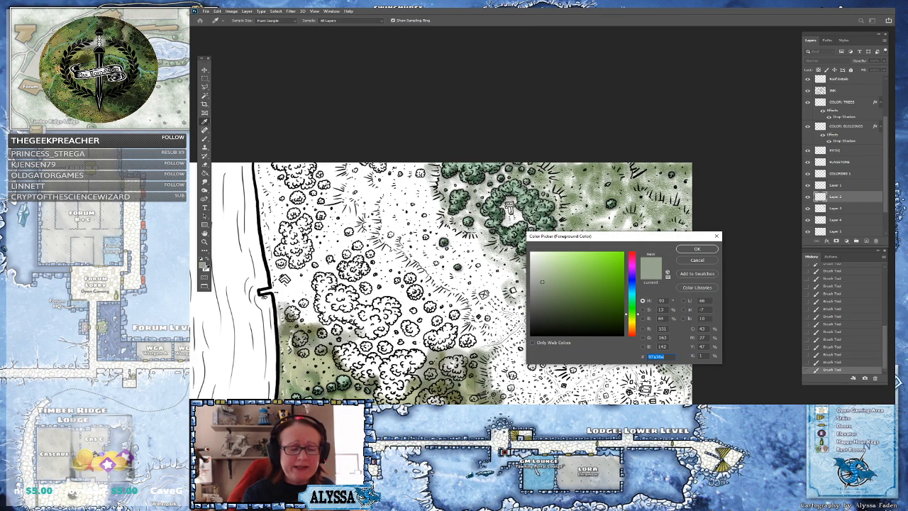
{"action": "left_click", "coordinate": [534, 290]}
{"action": "left_click", "coordinate": [697, 248]}
Paint pale grey-green washes over the meadow around the monument clearing and the grassy slope east of it
{"action": "left_click_drag", "start_coordinate": [497, 305], "coordinate": [491, 273]}
{"action": "scroll", "coordinate": [586, 370], "scroll_direction": "down", "scroll_amount": 1}
{"action": "scroll", "coordinate": [605, 315], "scroll_direction": "up", "scroll_amount": 3}
{"action": "left_click_drag", "start_coordinate": [605, 315], "coordinate": [592, 359]}
{"action": "mouse_move", "coordinate": [540, 167]}
{"action": "left_mouse_down"}
{"action": "mouse_move", "coordinate": [540, 178]}
{"action": "mouse_move", "coordinate": [541, 157]}
{"action": "mouse_move", "coordinate": [483, 156]}
{"action": "left_mouse_up"}
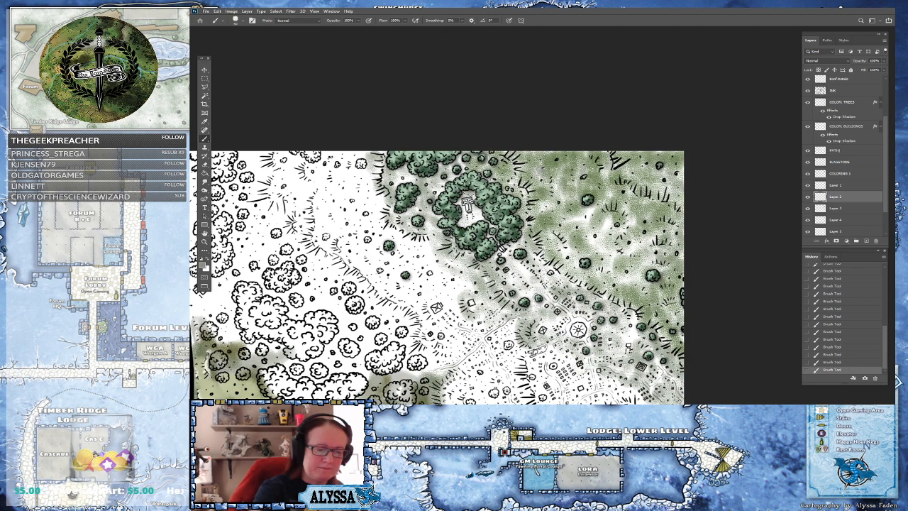
{"action": "left_click_drag", "start_coordinate": [461, 207], "coordinate": [473, 187]}
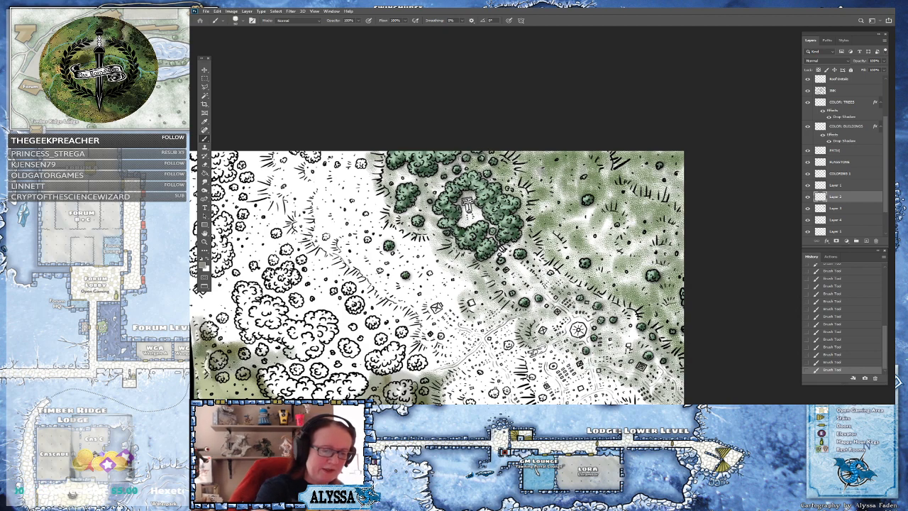
{"action": "mouse_move", "coordinate": [485, 224]}
{"action": "left_mouse_down"}
{"action": "mouse_move", "coordinate": [478, 214]}
{"action": "mouse_move", "coordinate": [504, 244]}
{"action": "mouse_move", "coordinate": [520, 246]}
{"action": "mouse_move", "coordinate": [500, 257]}
{"action": "mouse_move", "coordinate": [521, 277]}
{"action": "mouse_move", "coordinate": [553, 264]}
{"action": "mouse_move", "coordinate": [549, 246]}
{"action": "mouse_move", "coordinate": [579, 264]}
{"action": "mouse_move", "coordinate": [546, 286]}
{"action": "mouse_move", "coordinate": [509, 280]}
{"action": "mouse_move", "coordinate": [520, 269]}
{"action": "mouse_move", "coordinate": [496, 259]}
{"action": "mouse_move", "coordinate": [501, 294]}
{"action": "mouse_move", "coordinate": [442, 239]}
{"action": "mouse_move", "coordinate": [402, 235]}
{"action": "mouse_move", "coordinate": [383, 217]}
{"action": "mouse_move", "coordinate": [384, 208]}
{"action": "mouse_move", "coordinate": [403, 215]}
{"action": "mouse_move", "coordinate": [369, 181]}
{"action": "mouse_move", "coordinate": [376, 151]}
{"action": "mouse_move", "coordinate": [387, 167]}
{"action": "mouse_move", "coordinate": [449, 180]}
{"action": "left_mouse_up"}
{"action": "mouse_move", "coordinate": [505, 253]}
{"action": "left_mouse_down"}
{"action": "mouse_move", "coordinate": [533, 304]}
{"action": "mouse_move", "coordinate": [546, 293]}
{"action": "mouse_move", "coordinate": [543, 273]}
{"action": "mouse_move", "coordinate": [607, 293]}
{"action": "mouse_move", "coordinate": [634, 313]}
{"action": "mouse_move", "coordinate": [638, 332]}
{"action": "mouse_move", "coordinate": [628, 335]}
{"action": "mouse_move", "coordinate": [652, 326]}
{"action": "mouse_move", "coordinate": [660, 365]}
{"action": "mouse_move", "coordinate": [683, 304]}
{"action": "mouse_move", "coordinate": [644, 282]}
{"action": "mouse_move", "coordinate": [663, 264]}
{"action": "mouse_move", "coordinate": [659, 241]}
{"action": "left_mouse_up"}
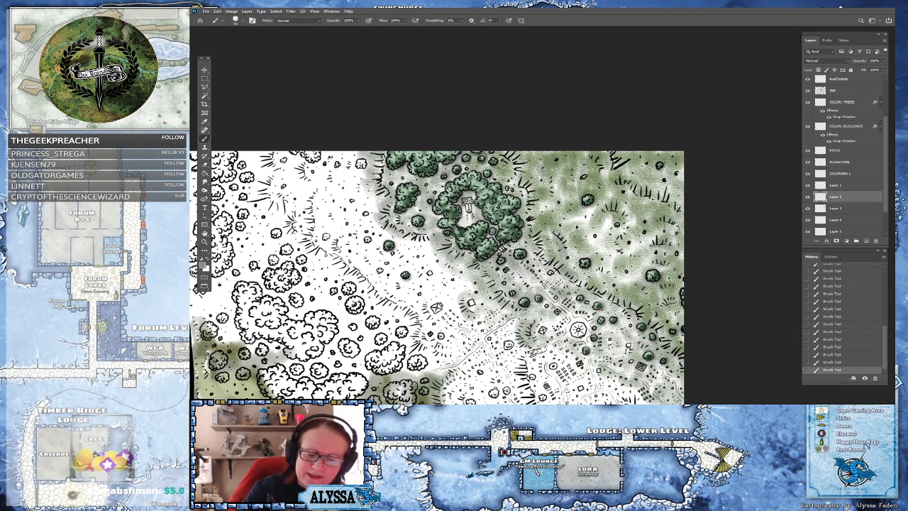
{"action": "left_click_drag", "start_coordinate": [679, 212], "coordinate": [636, 188]}
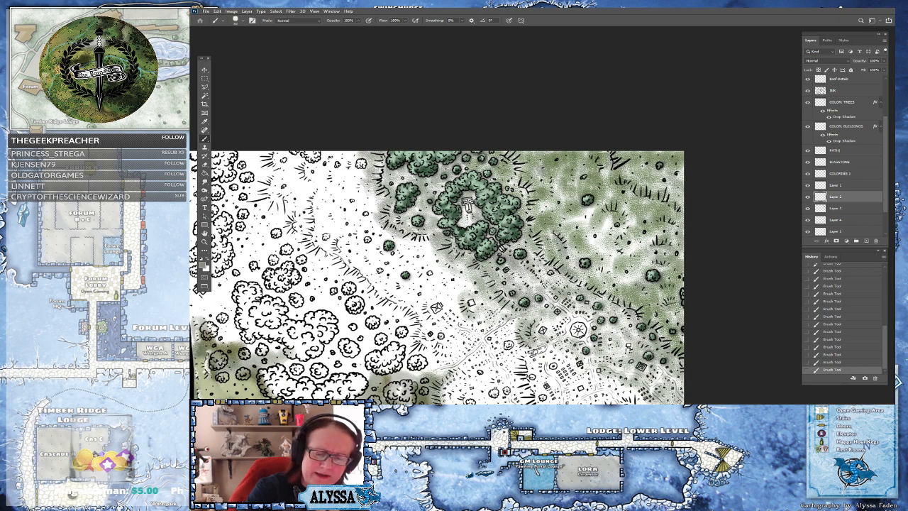
{"action": "mouse_move", "coordinate": [553, 191]}
{"action": "left_mouse_down"}
{"action": "mouse_move", "coordinate": [551, 179]}
{"action": "mouse_move", "coordinate": [532, 209]}
{"action": "mouse_move", "coordinate": [512, 181]}
{"action": "mouse_move", "coordinate": [512, 158]}
{"action": "left_mouse_up"}
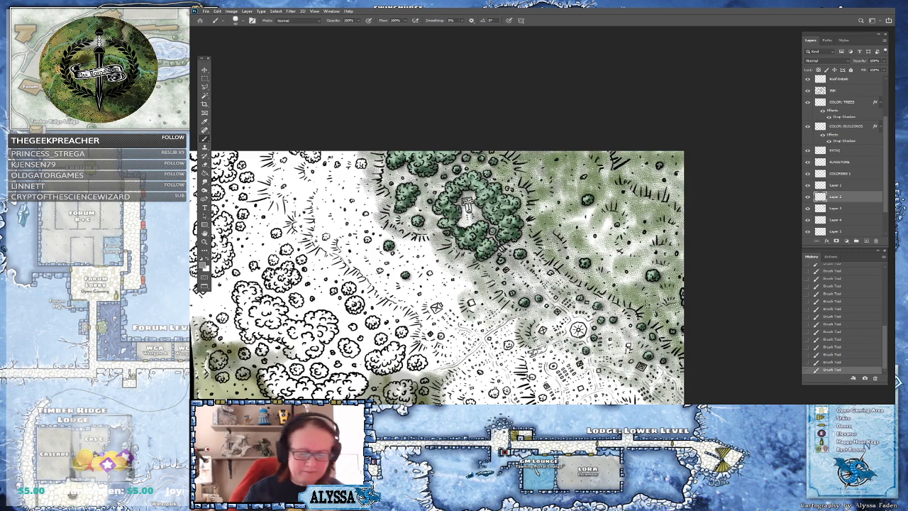
Zoom out, select Layer 3, and pick a muted grey as the foreground color
{"action": "key", "text": "ctrl+minus"}
{"action": "key", "text": "ctrl+minus"}
{"action": "left_click_drag", "start_coordinate": [454, 284], "coordinate": [440, 189]}
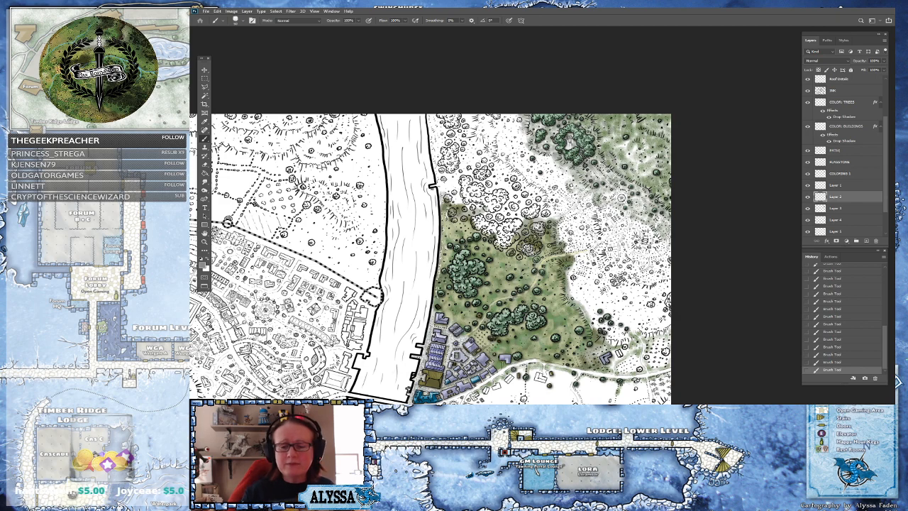
{"action": "left_click", "coordinate": [833, 210]}
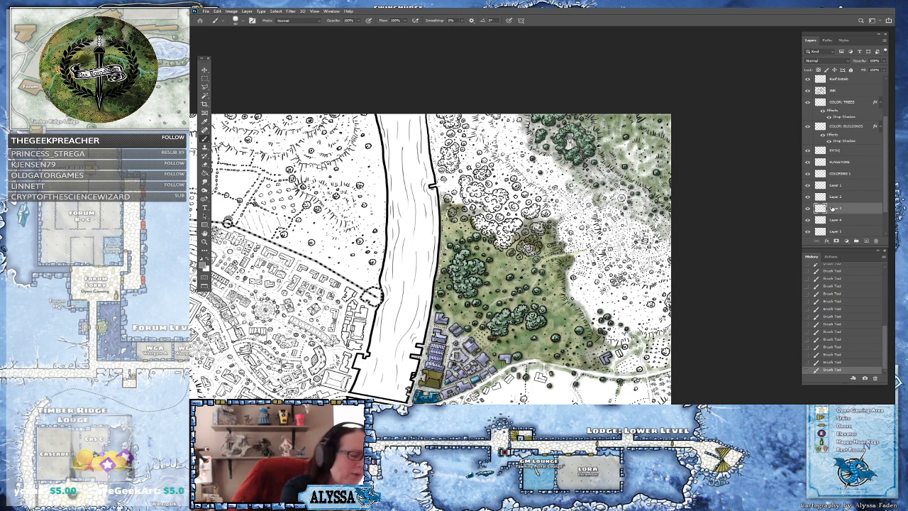
{"action": "left_click", "coordinate": [203, 265]}
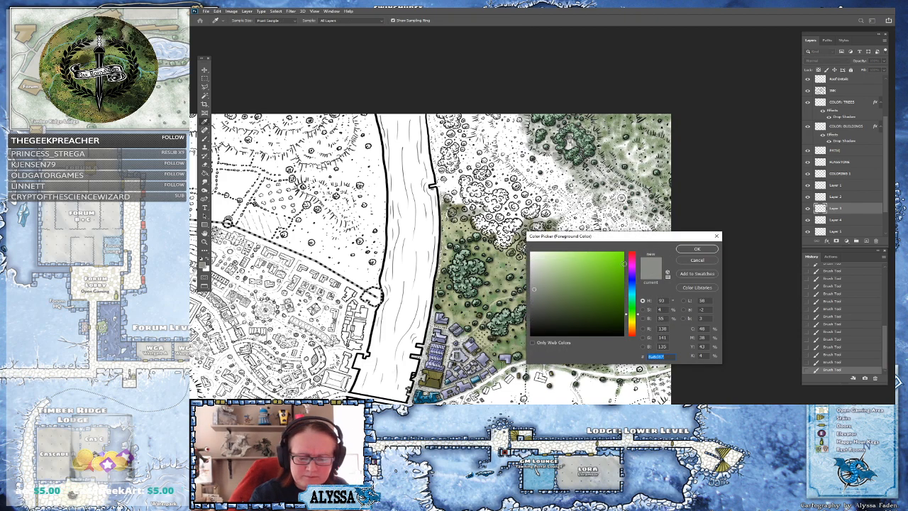
{"action": "left_click_drag", "start_coordinate": [634, 315], "coordinate": [635, 320]}
{"action": "mouse_move", "coordinate": [557, 279]}
{"action": "left_mouse_down"}
{"action": "mouse_move", "coordinate": [548, 279]}
{"action": "mouse_move", "coordinate": [554, 269]}
{"action": "left_mouse_up"}
{"action": "left_click", "coordinate": [692, 253]}
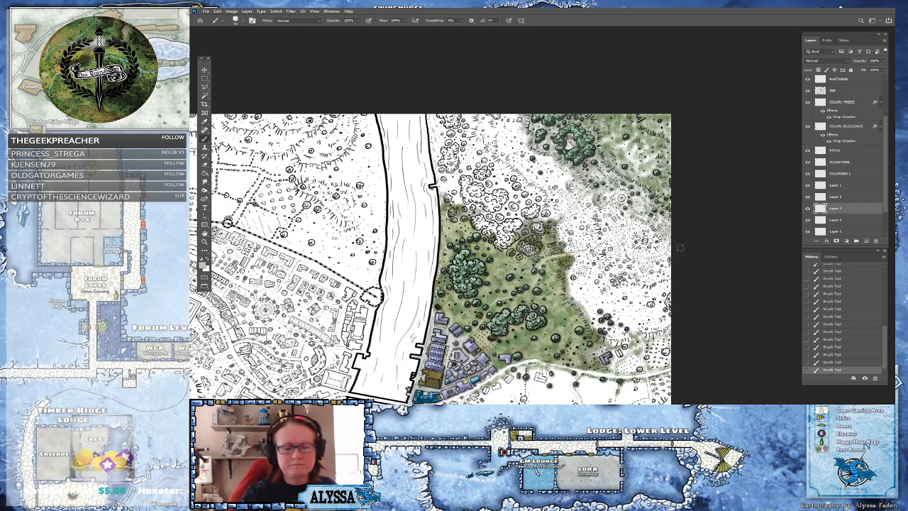
Paint grey strokes along the meadow's edge between the tree ring and the paths
{"action": "scroll", "coordinate": [612, 290], "scroll_direction": "up", "scroll_amount": 2}
{"action": "scroll", "coordinate": [612, 290], "scroll_direction": "up", "scroll_amount": 3}
{"action": "scroll", "coordinate": [629, 257], "scroll_direction": "up", "scroll_amount": 1}
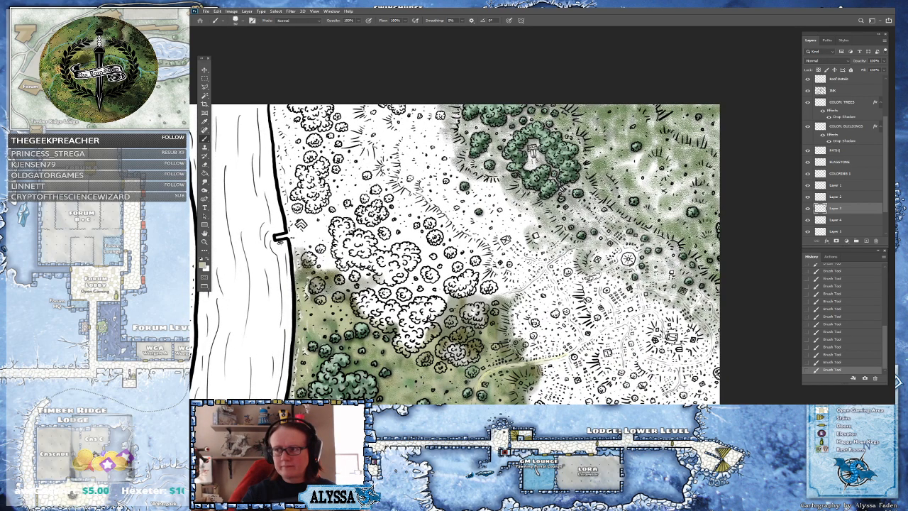
{"action": "left_click_drag", "start_coordinate": [629, 257], "coordinate": [614, 271]}
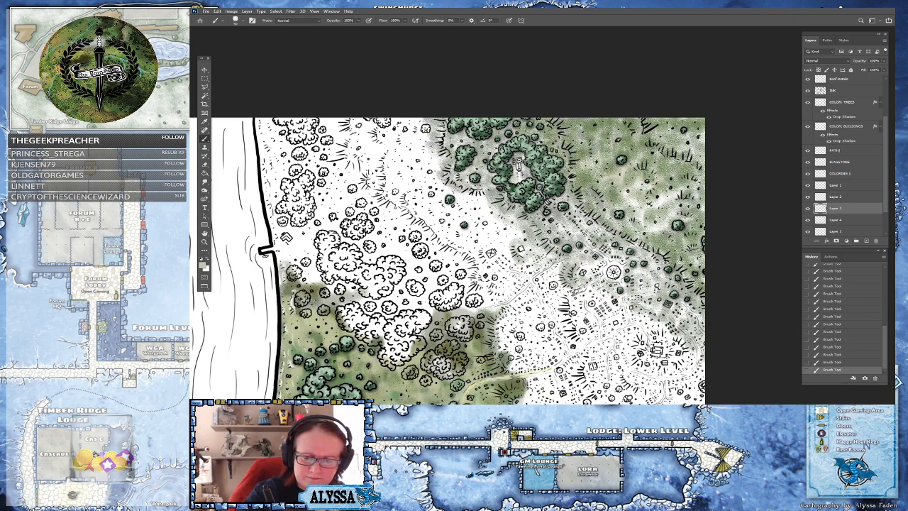
{"action": "mouse_move", "coordinate": [670, 202]}
{"action": "left_mouse_down"}
{"action": "mouse_move", "coordinate": [657, 205]}
{"action": "mouse_move", "coordinate": [674, 208]}
{"action": "mouse_move", "coordinate": [662, 225]}
{"action": "mouse_move", "coordinate": [692, 213]}
{"action": "mouse_move", "coordinate": [637, 218]}
{"action": "mouse_move", "coordinate": [634, 198]}
{"action": "mouse_move", "coordinate": [625, 224]}
{"action": "mouse_move", "coordinate": [612, 219]}
{"action": "mouse_move", "coordinate": [637, 243]}
{"action": "mouse_move", "coordinate": [627, 260]}
{"action": "mouse_move", "coordinate": [649, 256]}
{"action": "mouse_move", "coordinate": [635, 284]}
{"action": "mouse_move", "coordinate": [665, 282]}
{"action": "mouse_move", "coordinate": [648, 306]}
{"action": "mouse_move", "coordinate": [662, 302]}
{"action": "mouse_move", "coordinate": [683, 328]}
{"action": "mouse_move", "coordinate": [698, 320]}
{"action": "mouse_move", "coordinate": [686, 378]}
{"action": "mouse_move", "coordinate": [702, 386]}
{"action": "mouse_move", "coordinate": [703, 367]}
{"action": "mouse_move", "coordinate": [625, 369]}
{"action": "mouse_move", "coordinate": [646, 373]}
{"action": "mouse_move", "coordinate": [635, 360]}
{"action": "mouse_move", "coordinate": [666, 363]}
{"action": "mouse_move", "coordinate": [683, 346]}
{"action": "mouse_move", "coordinate": [686, 358]}
{"action": "mouse_move", "coordinate": [638, 336]}
{"action": "mouse_move", "coordinate": [646, 348]}
{"action": "mouse_move", "coordinate": [656, 336]}
{"action": "mouse_move", "coordinate": [680, 346]}
{"action": "mouse_move", "coordinate": [638, 322]}
{"action": "mouse_move", "coordinate": [594, 338]}
{"action": "mouse_move", "coordinate": [571, 302]}
{"action": "mouse_move", "coordinate": [571, 332]}
{"action": "mouse_move", "coordinate": [574, 295]}
{"action": "mouse_move", "coordinate": [585, 296]}
{"action": "mouse_move", "coordinate": [544, 273]}
{"action": "mouse_move", "coordinate": [523, 266]}
{"action": "mouse_move", "coordinate": [478, 276]}
{"action": "mouse_move", "coordinate": [493, 295]}
{"action": "mouse_move", "coordinate": [469, 274]}
{"action": "left_mouse_up"}
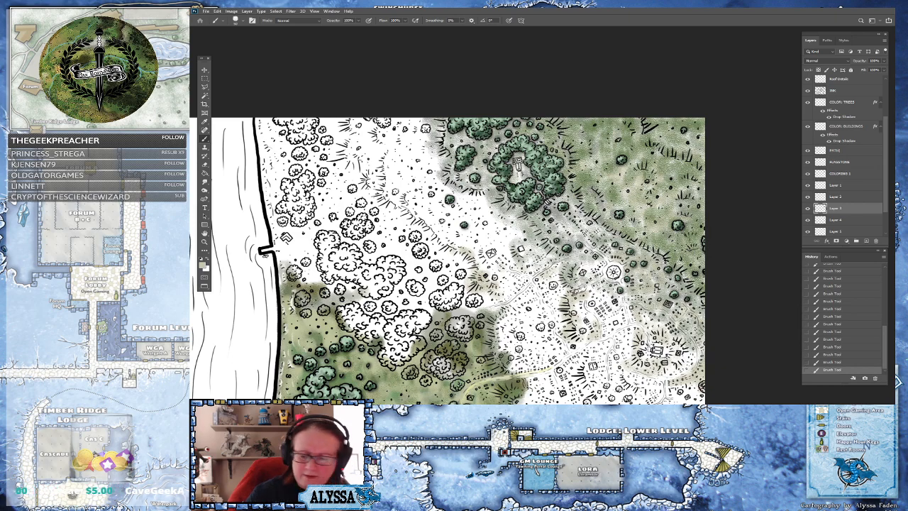
Select Layer 4 and pick a pale greyish-yellow as the foreground color
{"action": "left_click", "coordinate": [843, 221]}
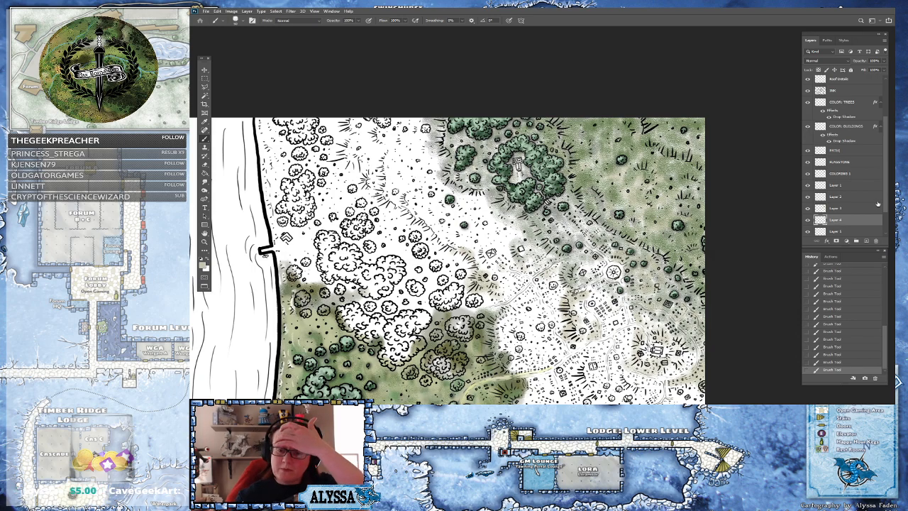
{"action": "scroll", "coordinate": [879, 213], "scroll_direction": "down", "scroll_amount": 3}
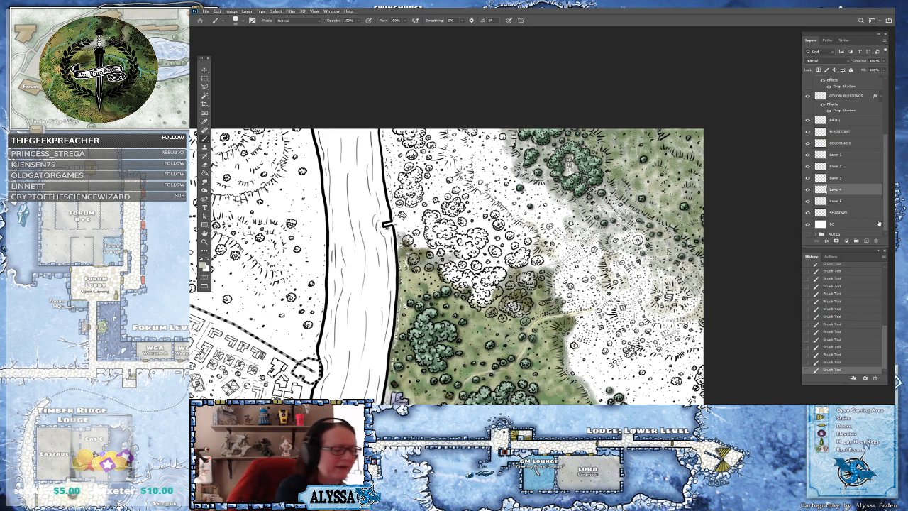
{"action": "left_click", "coordinate": [203, 264]}
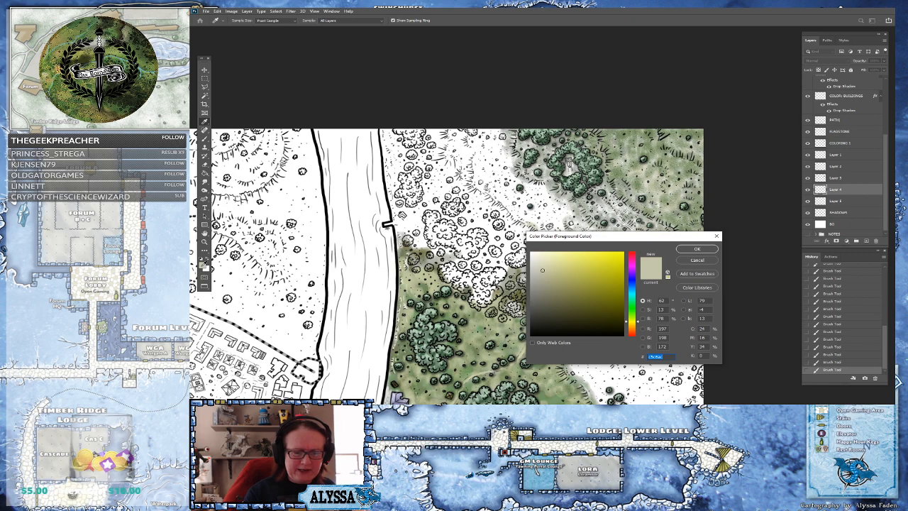
{"action": "left_click", "coordinate": [534, 265]}
{"action": "left_click", "coordinate": [694, 250]}
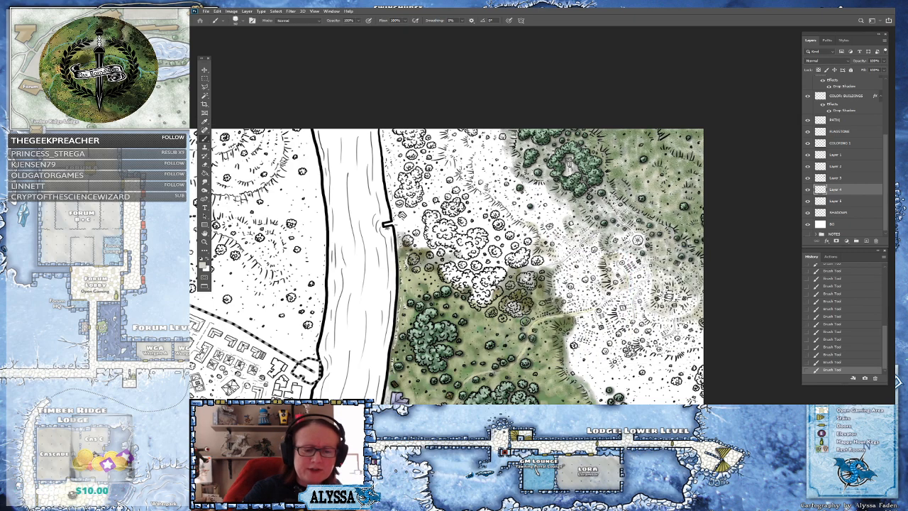
Paint pale washes over the meadow below the monument's tree ring and the grassland east of it
{"action": "left_click_drag", "start_coordinate": [577, 182], "coordinate": [540, 203]}
{"action": "scroll", "coordinate": [597, 224], "scroll_direction": "up", "scroll_amount": 2}
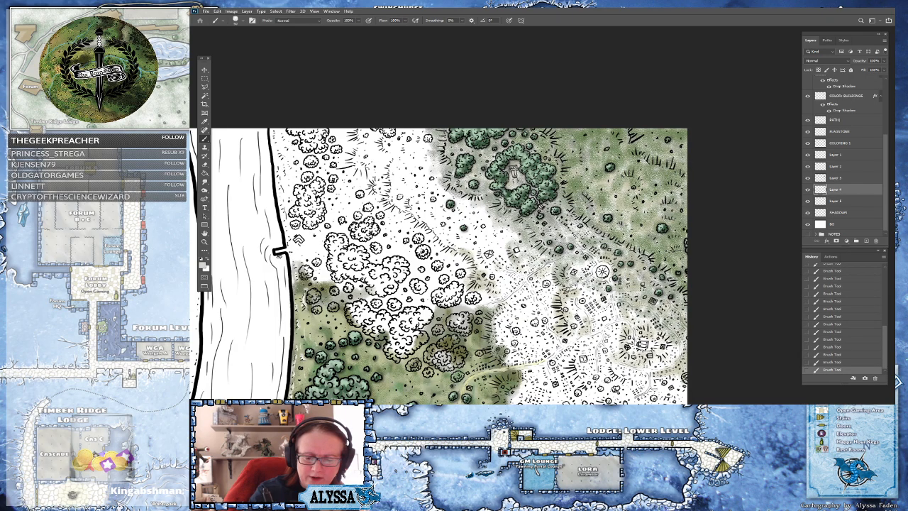
{"action": "scroll", "coordinate": [651, 246], "scroll_direction": "up", "scroll_amount": 3}
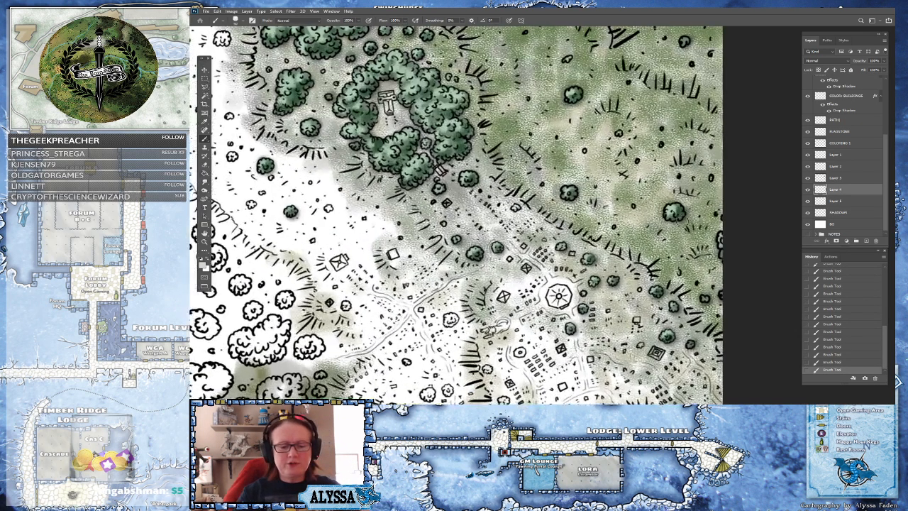
{"action": "left_click_drag", "start_coordinate": [635, 150], "coordinate": [611, 183]}
{"action": "scroll", "coordinate": [611, 183], "scroll_direction": "up", "scroll_amount": 2}
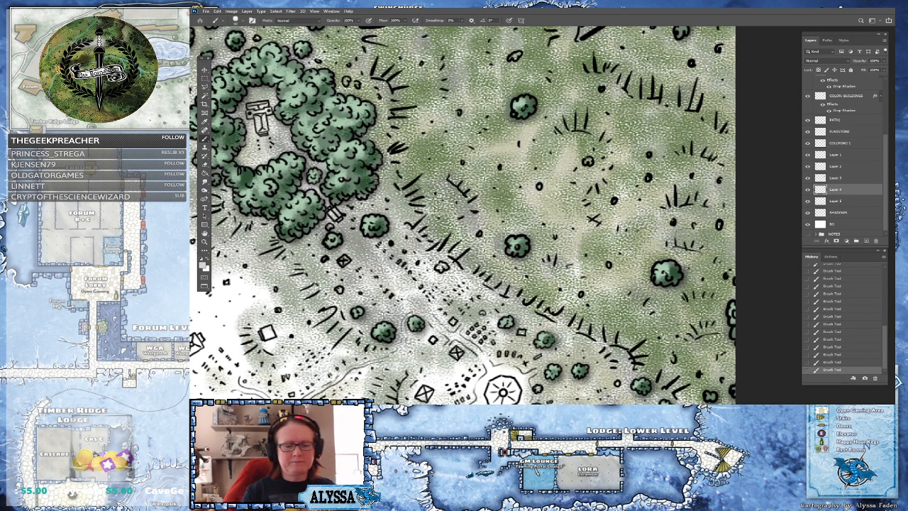
{"action": "key", "text": "ctrl+minus"}
{"action": "key", "text": "ctrl+minus"}
{"action": "left_click_drag", "start_coordinate": [680, 213], "coordinate": [689, 180]}
Rename the layer below Layer 4 as UNDERPAINT
{"action": "left_click", "coordinate": [838, 201]}
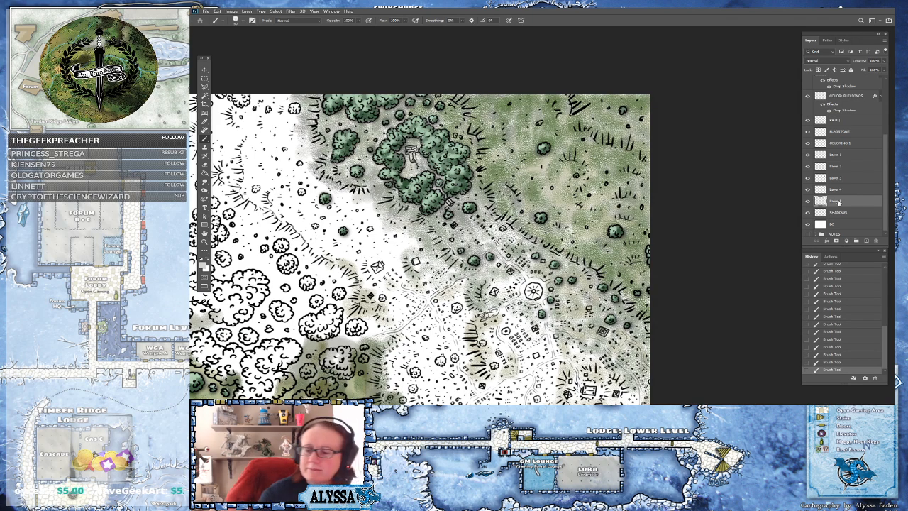
{"action": "double_click", "coordinate": [837, 202]}
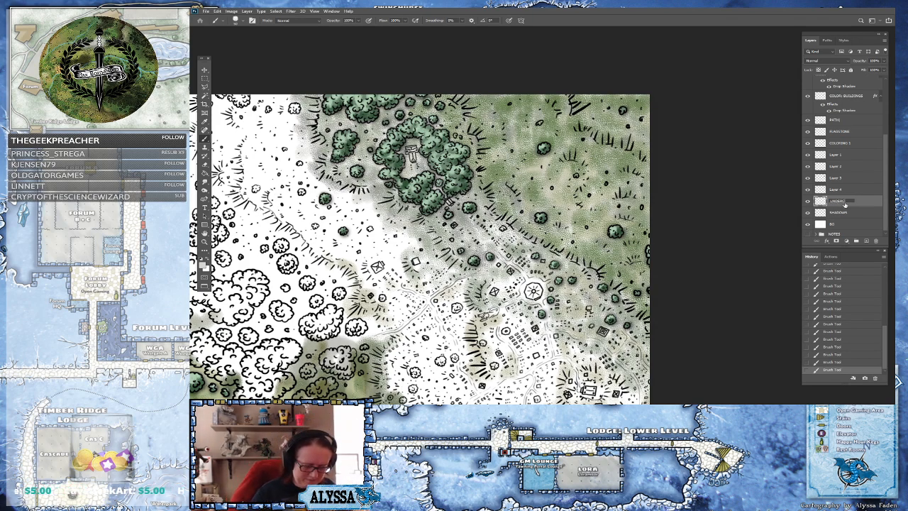
{"action": "key", "text": "Return"}
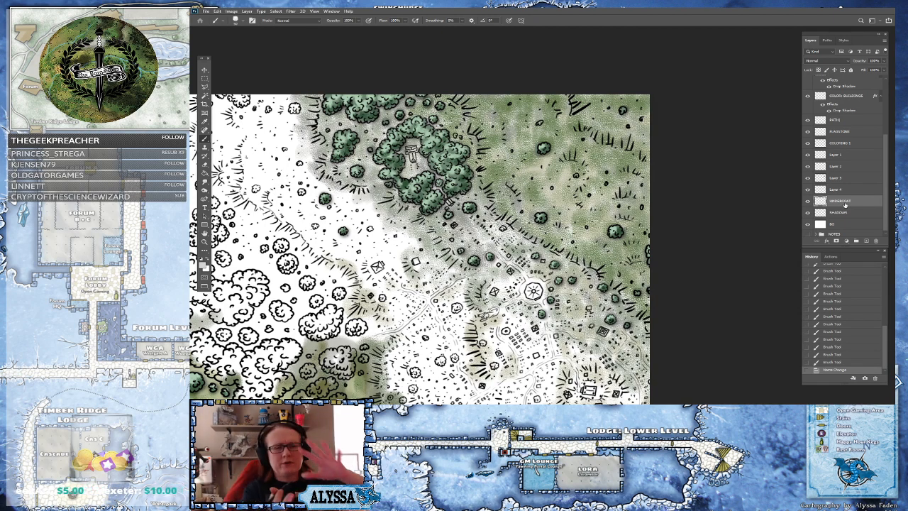
Pick a very pale grey-green as the foreground color
{"action": "left_click", "coordinate": [205, 267]}
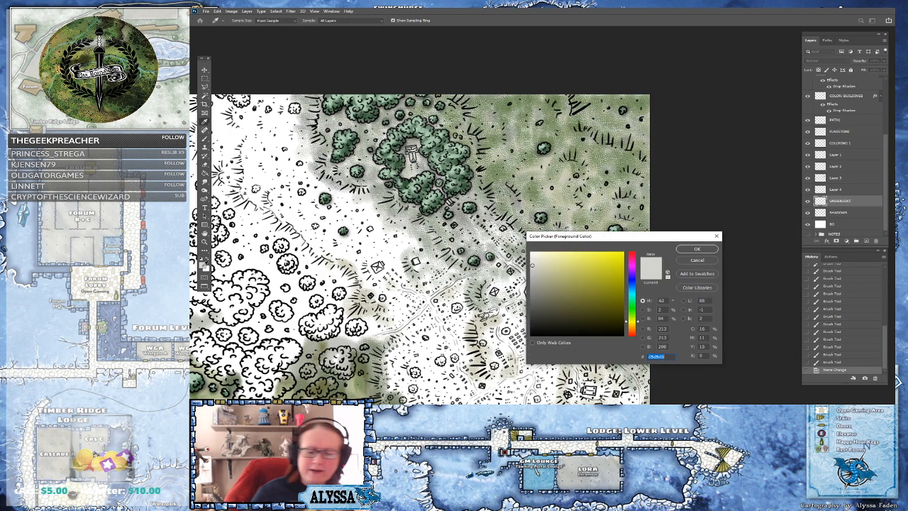
{"action": "left_click_drag", "start_coordinate": [626, 306], "coordinate": [637, 311]}
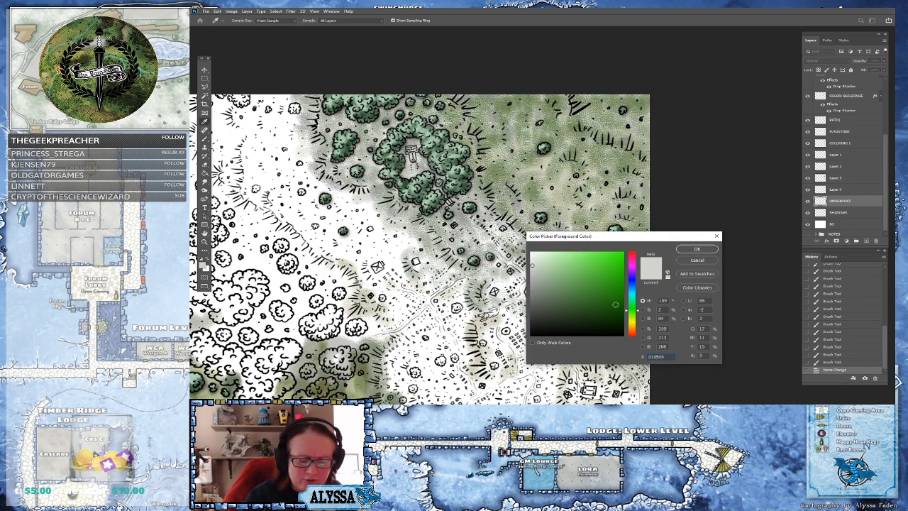
{"action": "left_click", "coordinate": [587, 299]}
{"action": "left_click_drag", "start_coordinate": [587, 301], "coordinate": [574, 307]}
{"action": "left_click", "coordinate": [698, 250]}
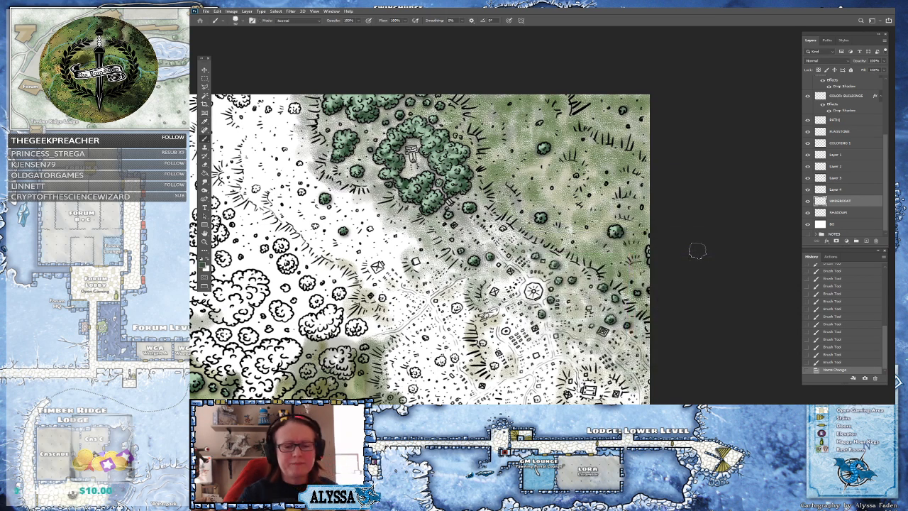
Brush pale grey-green washes over the clearing around the monument and the paths below the tree ring
{"action": "scroll", "coordinate": [695, 249], "scroll_direction": "up", "scroll_amount": 3}
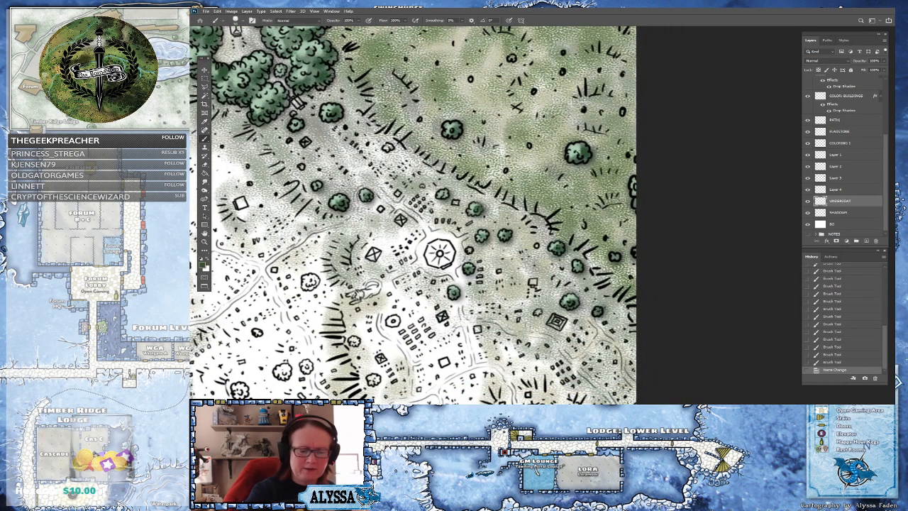
{"action": "mouse_move", "coordinate": [586, 249]}
{"action": "left_mouse_down"}
{"action": "mouse_move", "coordinate": [608, 260]}
{"action": "mouse_move", "coordinate": [601, 279]}
{"action": "mouse_move", "coordinate": [633, 267]}
{"action": "mouse_move", "coordinate": [631, 316]}
{"action": "mouse_move", "coordinate": [641, 263]}
{"action": "mouse_move", "coordinate": [620, 213]}
{"action": "mouse_move", "coordinate": [600, 199]}
{"action": "mouse_move", "coordinate": [557, 213]}
{"action": "mouse_move", "coordinate": [584, 187]}
{"action": "mouse_move", "coordinate": [638, 199]}
{"action": "mouse_move", "coordinate": [518, 211]}
{"action": "mouse_move", "coordinate": [541, 187]}
{"action": "mouse_move", "coordinate": [513, 213]}
{"action": "mouse_move", "coordinate": [488, 177]}
{"action": "mouse_move", "coordinate": [527, 165]}
{"action": "mouse_move", "coordinate": [641, 174]}
{"action": "mouse_move", "coordinate": [645, 197]}
{"action": "mouse_move", "coordinate": [692, 182]}
{"action": "left_mouse_up"}
{"action": "scroll", "coordinate": [640, 176], "scroll_direction": "down", "scroll_amount": 4}
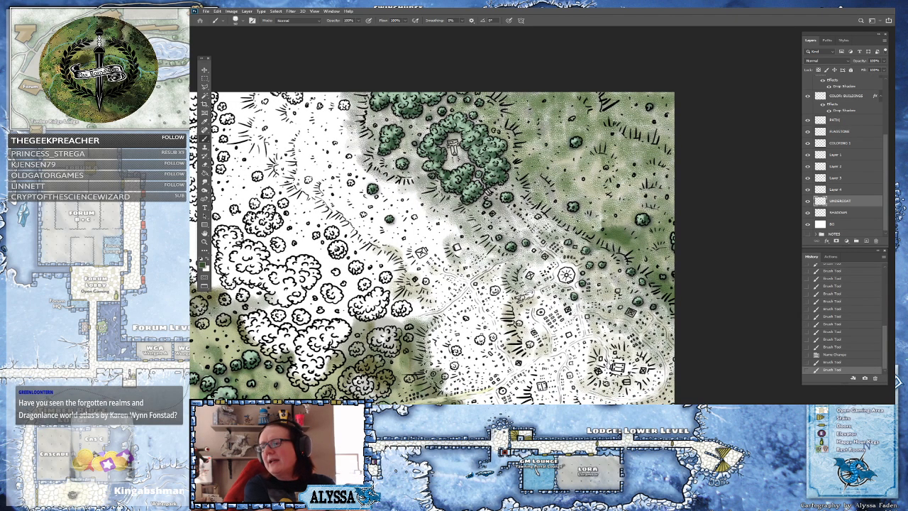
{"action": "scroll", "coordinate": [433, 249], "scroll_direction": "up", "scroll_amount": 1}
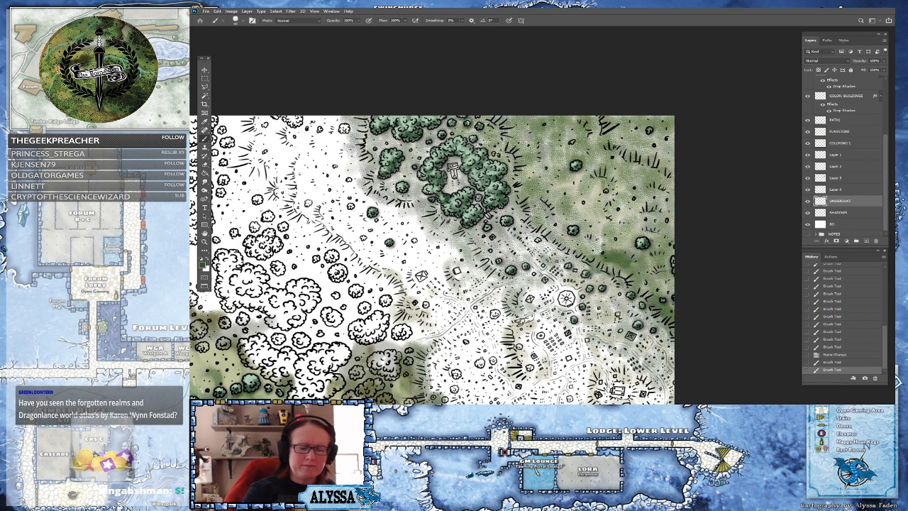
{"action": "left_click_drag", "start_coordinate": [544, 226], "coordinate": [540, 241]}
{"action": "left_click_drag", "start_coordinate": [535, 236], "coordinate": [545, 247]}
Paint broad strokes across the open grassland north and east of the tree ring
{"action": "left_click", "coordinate": [541, 242]}
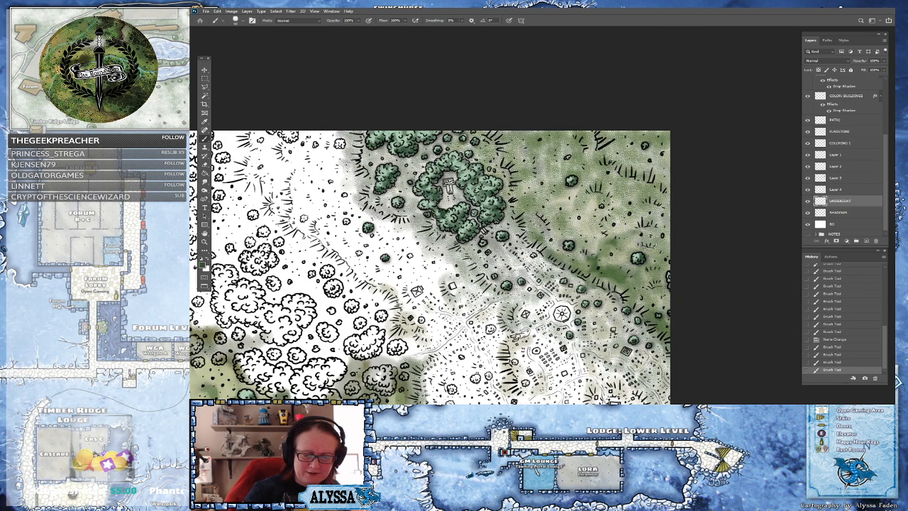
{"action": "left_click", "coordinate": [667, 238]}
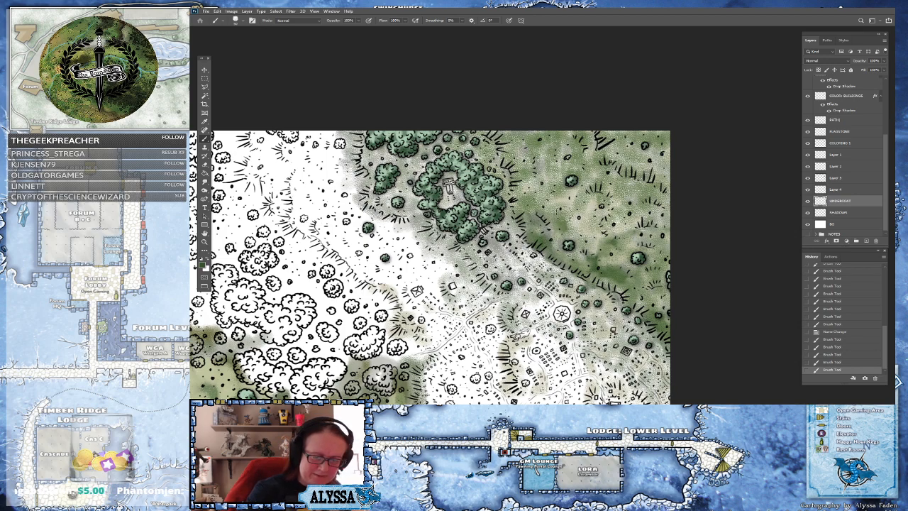
{"action": "mouse_move", "coordinate": [569, 213]}
{"action": "left_mouse_down"}
{"action": "mouse_move", "coordinate": [592, 224]}
{"action": "mouse_move", "coordinate": [621, 214]}
{"action": "mouse_move", "coordinate": [668, 237]}
{"action": "left_mouse_up"}
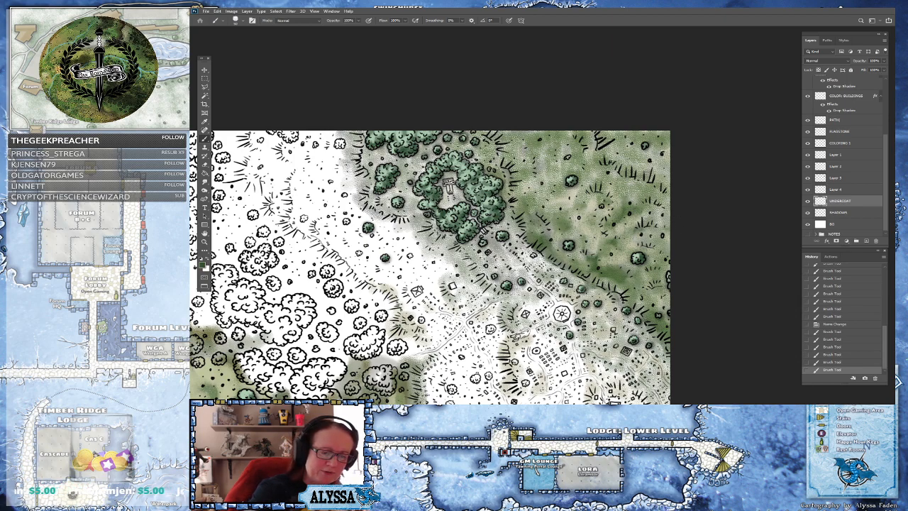
{"action": "mouse_move", "coordinate": [481, 147]}
{"action": "left_mouse_down"}
{"action": "mouse_move", "coordinate": [525, 155]}
{"action": "mouse_move", "coordinate": [673, 146]}
{"action": "left_mouse_up"}
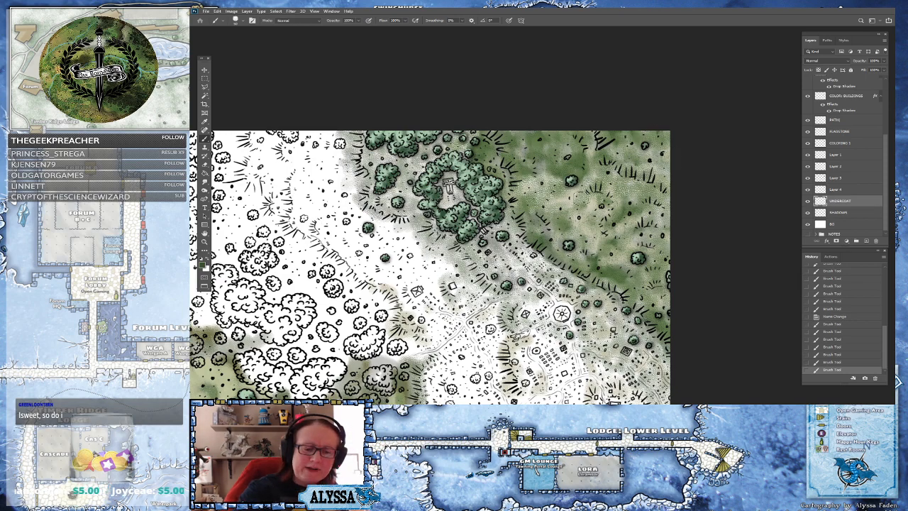
{"action": "left_click_drag", "start_coordinate": [605, 187], "coordinate": [630, 191]}
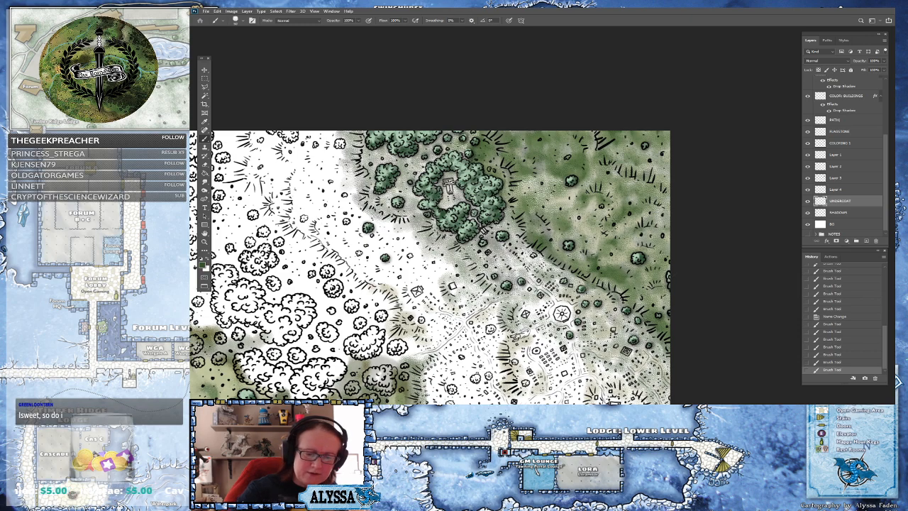
{"action": "left_click_drag", "start_coordinate": [569, 190], "coordinate": [518, 186]}
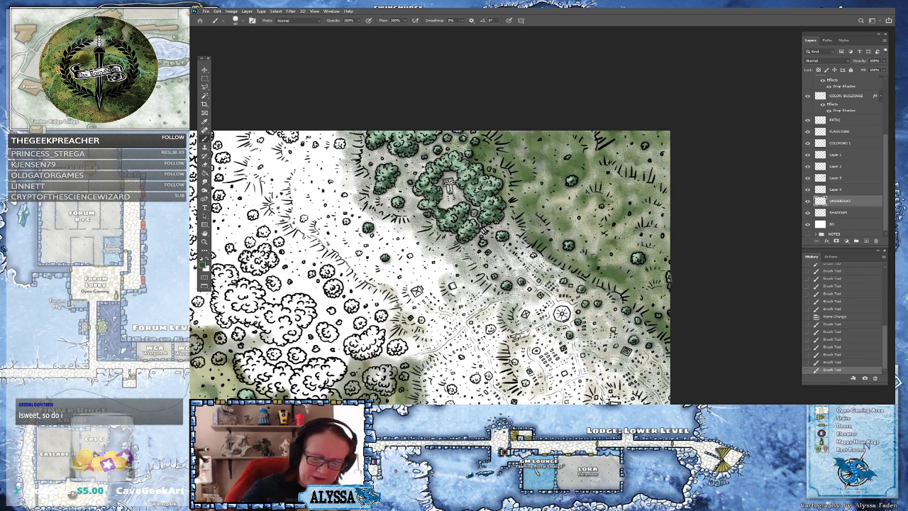
{"action": "mouse_move", "coordinate": [662, 236]}
{"action": "left_mouse_down"}
{"action": "mouse_move", "coordinate": [677, 276]}
{"action": "mouse_move", "coordinate": [673, 306]}
{"action": "left_mouse_up"}
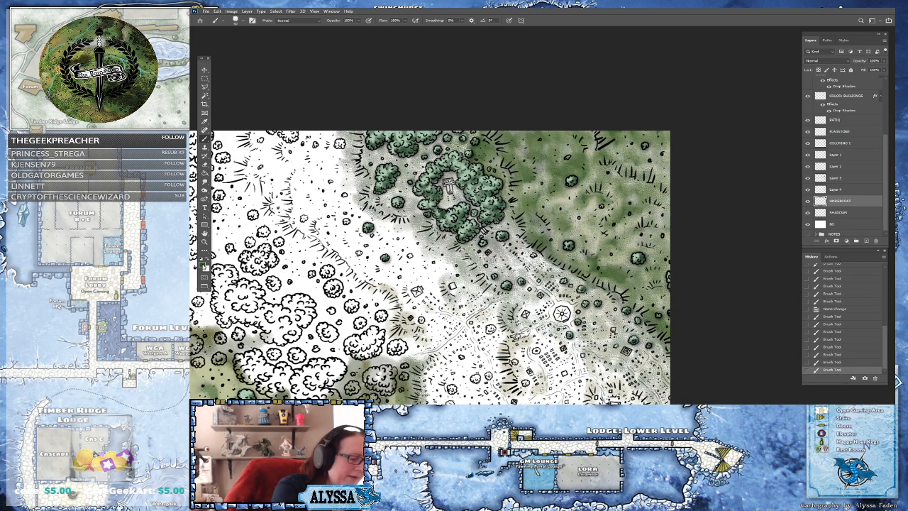
Pick a medium grey-green as the foreground color and dab it onto the grassland east of the tree ring
{"action": "left_click", "coordinate": [203, 264]}
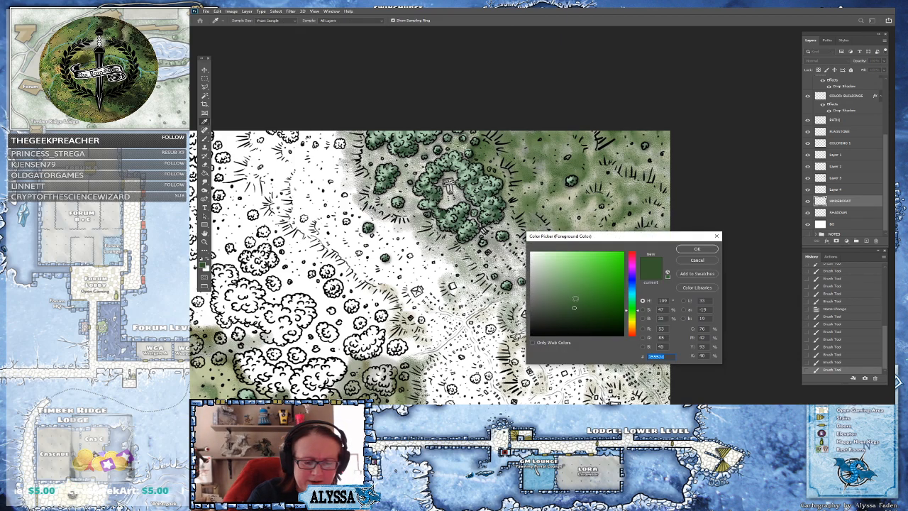
{"action": "left_click", "coordinate": [552, 288]}
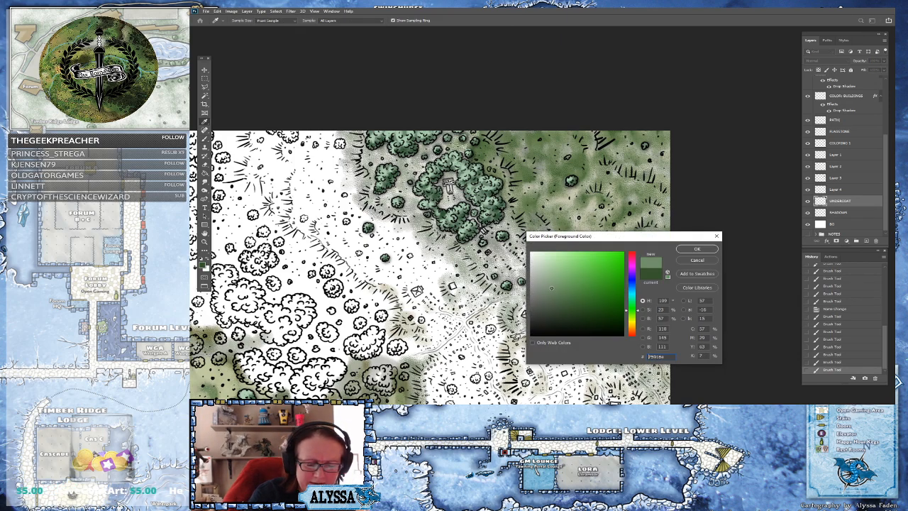
{"action": "left_click", "coordinate": [696, 249]}
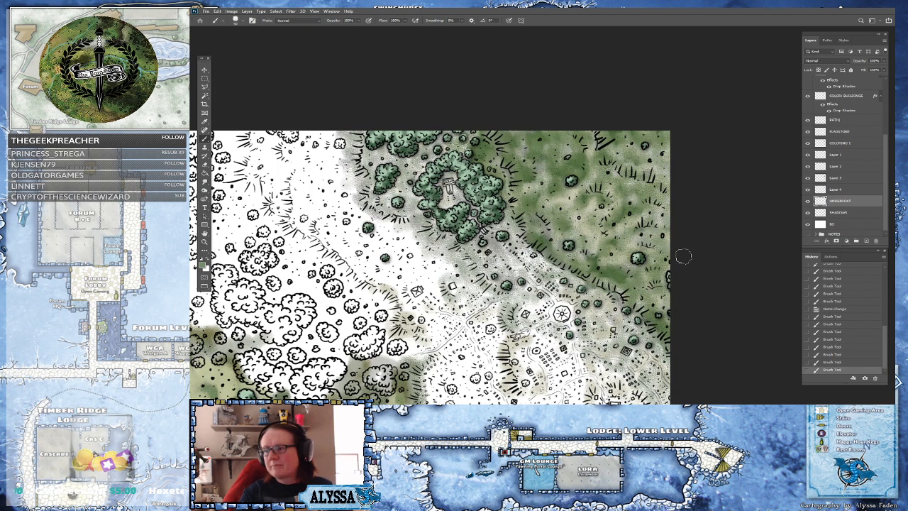
{"action": "scroll", "coordinate": [683, 256], "scroll_direction": "left", "scroll_amount": 2}
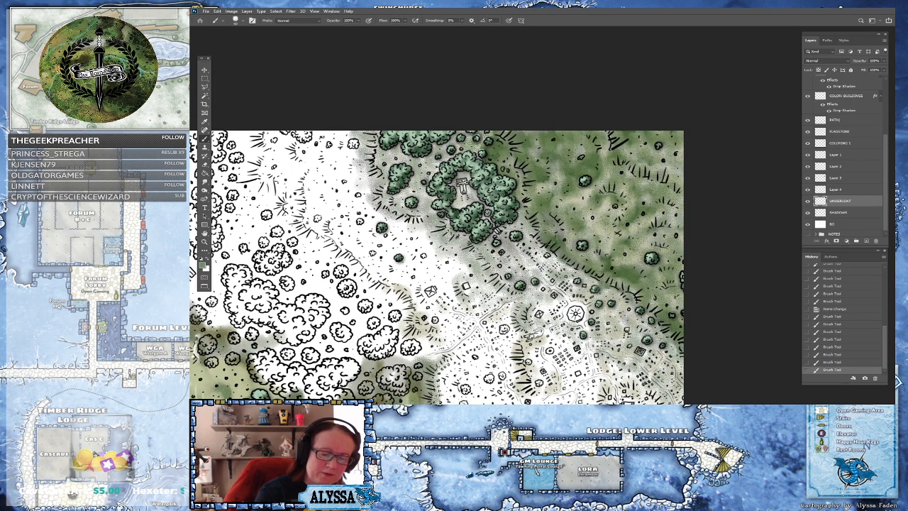
{"action": "left_click", "coordinate": [560, 245]}
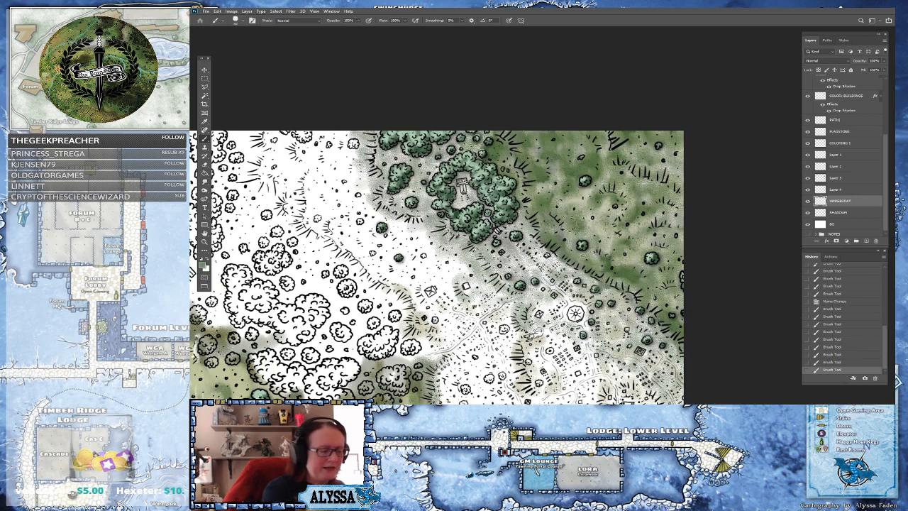
Pick a lighter grey-green and dab and stroke it across the grass around the tree ring's eastern edge
{"action": "left_click", "coordinate": [204, 265]}
{"action": "left_click", "coordinate": [543, 274]}
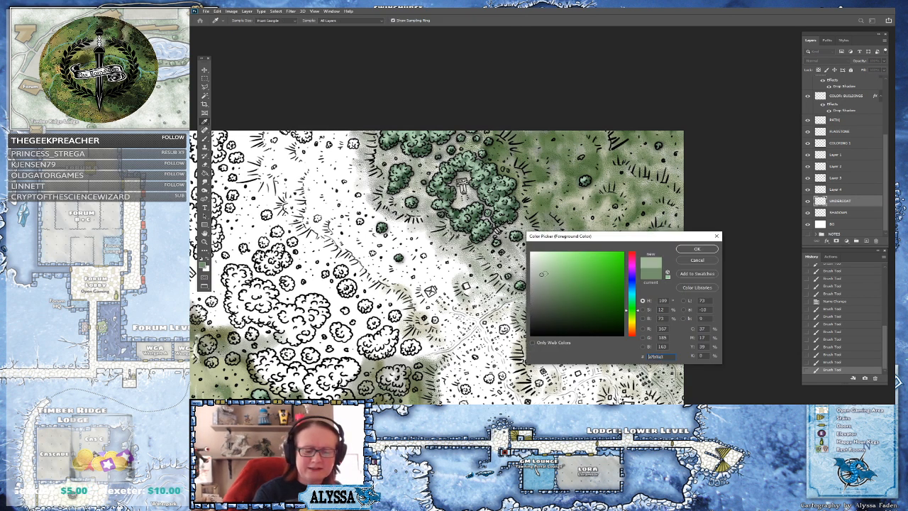
{"action": "left_click", "coordinate": [690, 249]}
{"action": "left_click", "coordinate": [567, 240]}
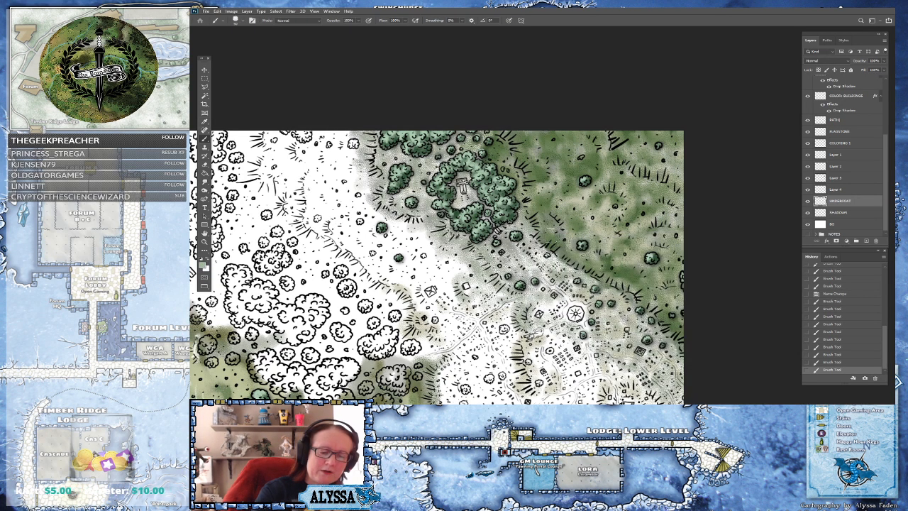
{"action": "left_click", "coordinate": [547, 201]}
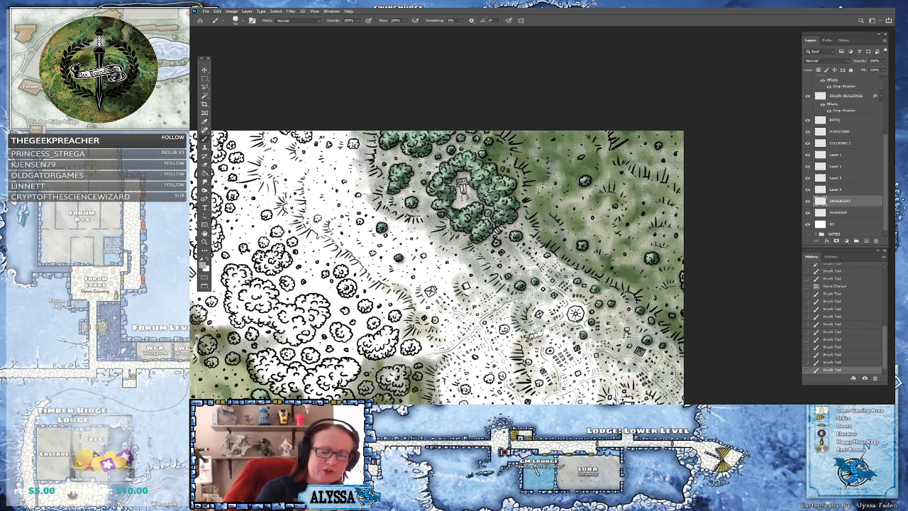
{"action": "left_click", "coordinate": [528, 152]}
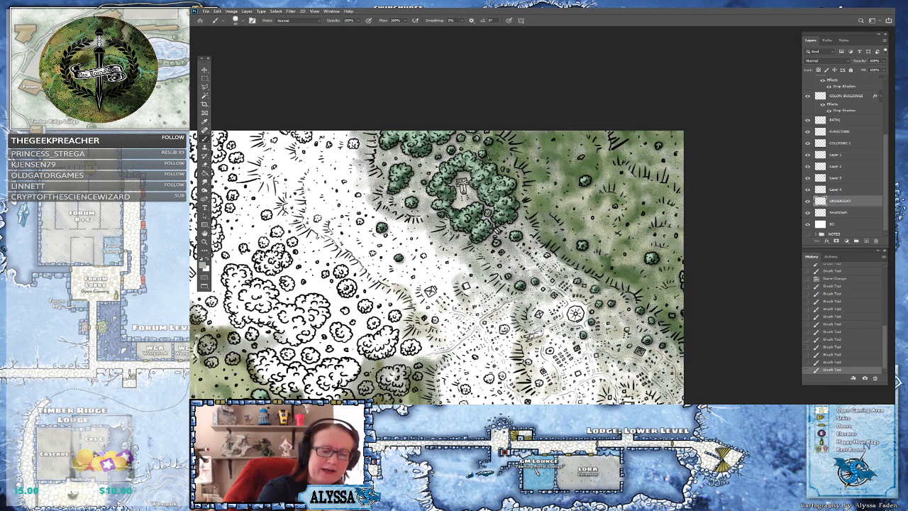
{"action": "left_click_drag", "start_coordinate": [515, 136], "coordinate": [564, 159]}
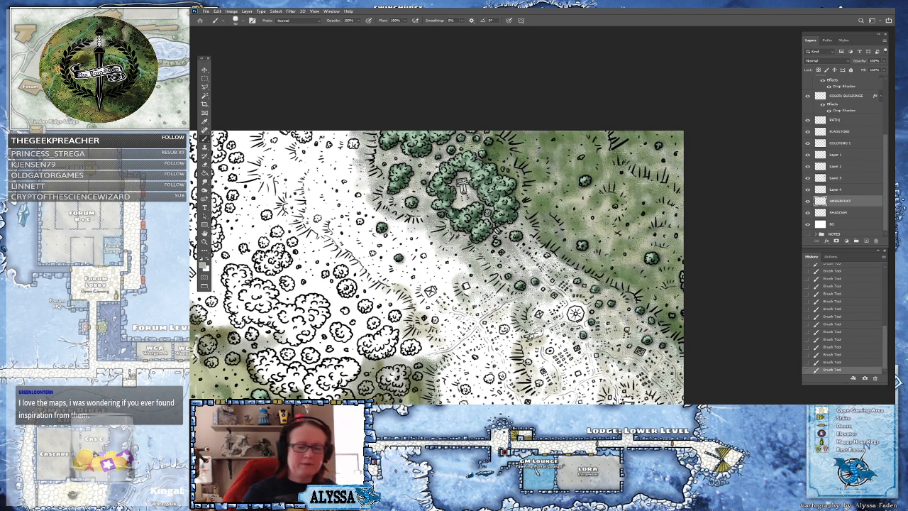
{"action": "left_click_drag", "start_coordinate": [457, 241], "coordinate": [543, 215]}
{"action": "scroll", "coordinate": [543, 216], "scroll_direction": "down", "scroll_amount": 5}
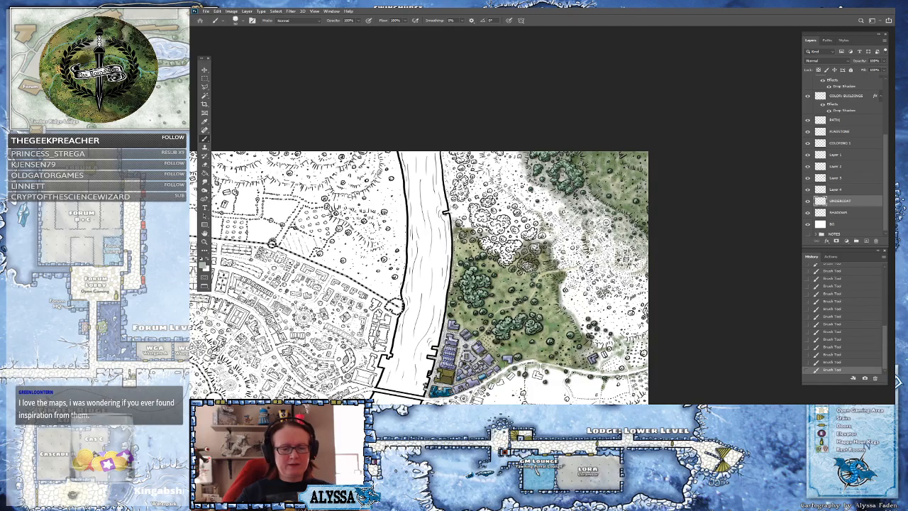
{"action": "scroll", "coordinate": [365, 142], "scroll_direction": "up", "scroll_amount": 4}
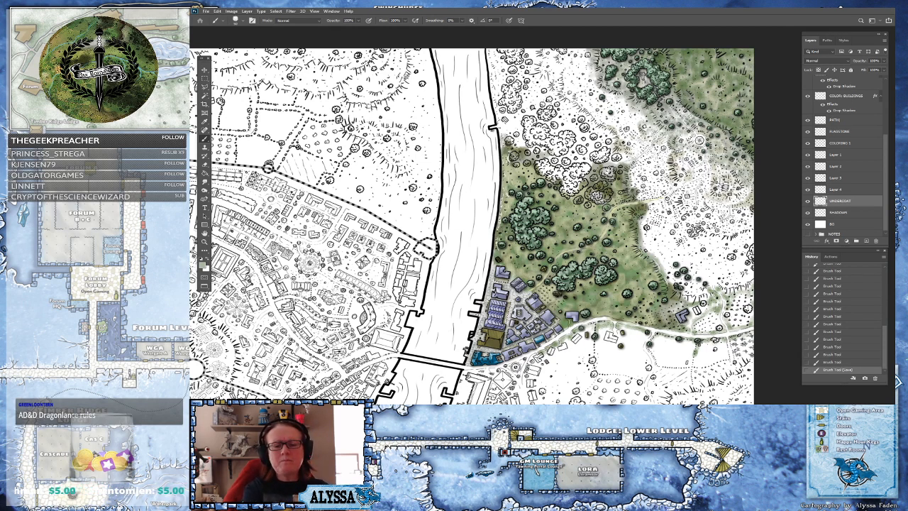
Stroke the lighter grey-green diagonally across the grassland east of the tree ring
{"action": "left_click_drag", "start_coordinate": [674, 187], "coordinate": [577, 241]}
{"action": "scroll", "coordinate": [577, 242], "scroll_direction": "up", "scroll_amount": 3}
{"action": "scroll", "coordinate": [577, 241], "scroll_direction": "down", "scroll_amount": 1}
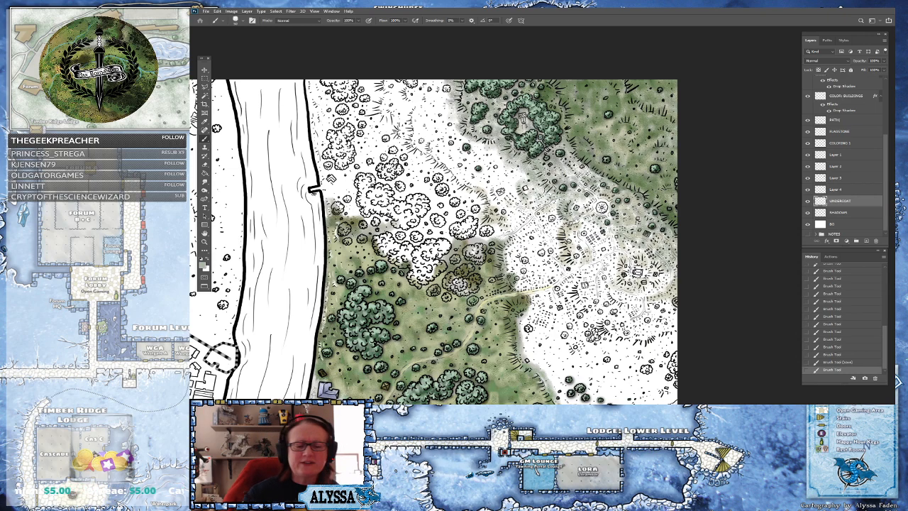
{"action": "scroll", "coordinate": [434, 241], "scroll_direction": "up", "scroll_amount": 1}
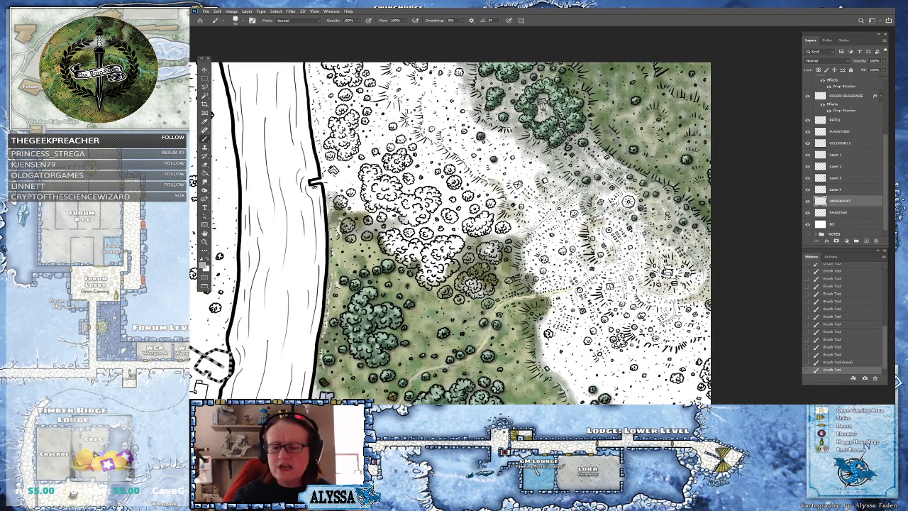
Switch to Layer 1, pick a medium grey-green foreground color and paint it over the open ground east of the tree ring
{"action": "left_click", "coordinate": [869, 156]}
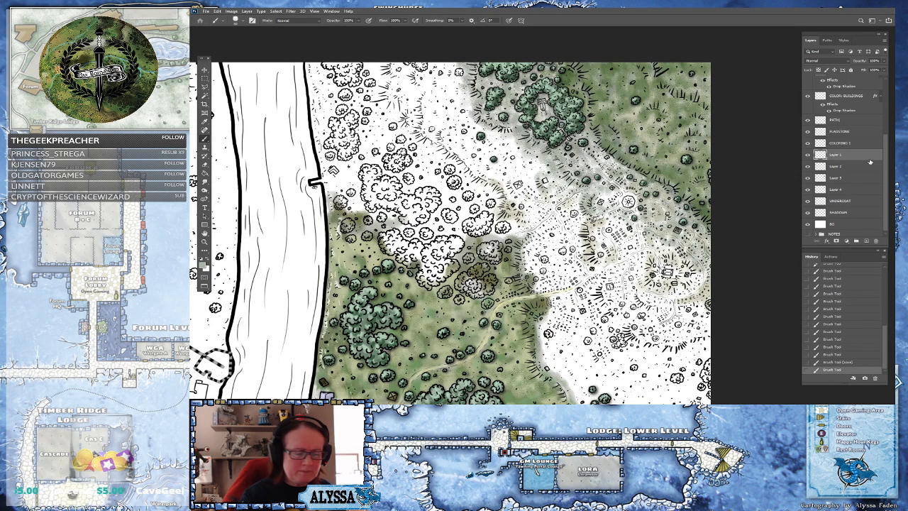
{"action": "left_click", "coordinate": [203, 265]}
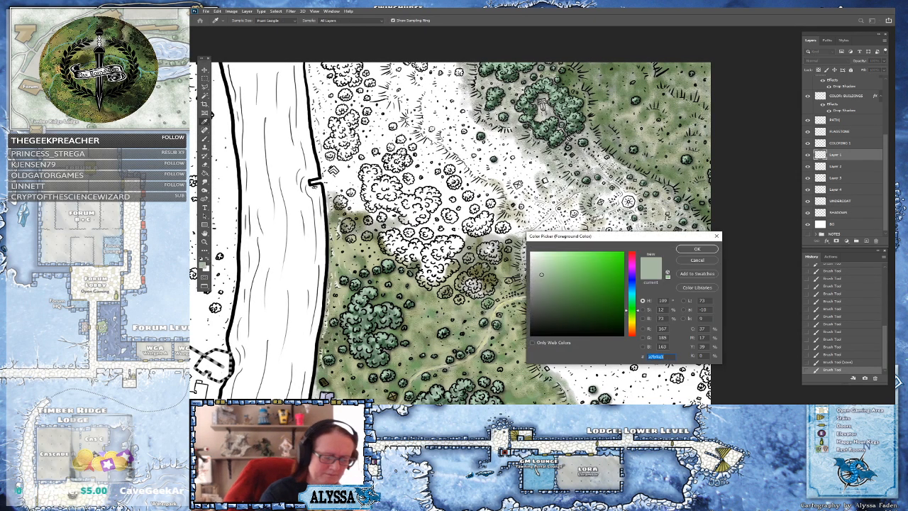
{"action": "left_click", "coordinate": [566, 286]}
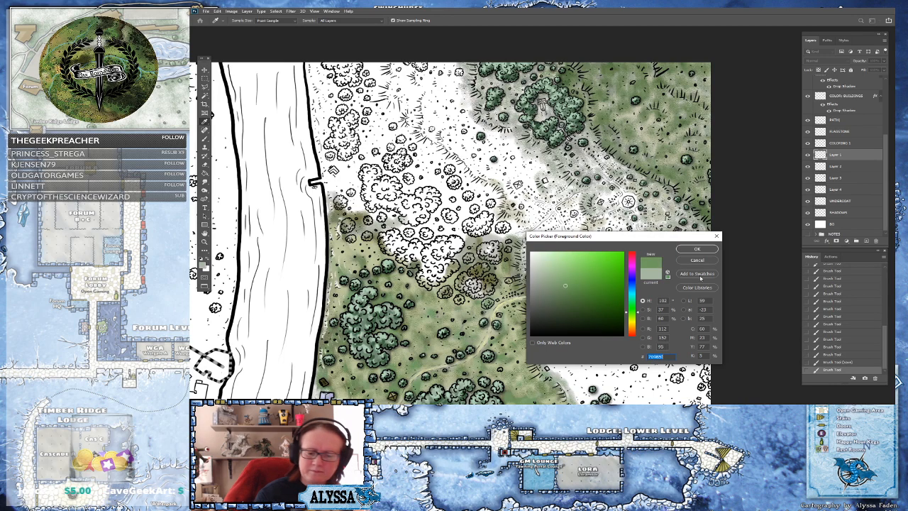
{"action": "left_click", "coordinate": [699, 250]}
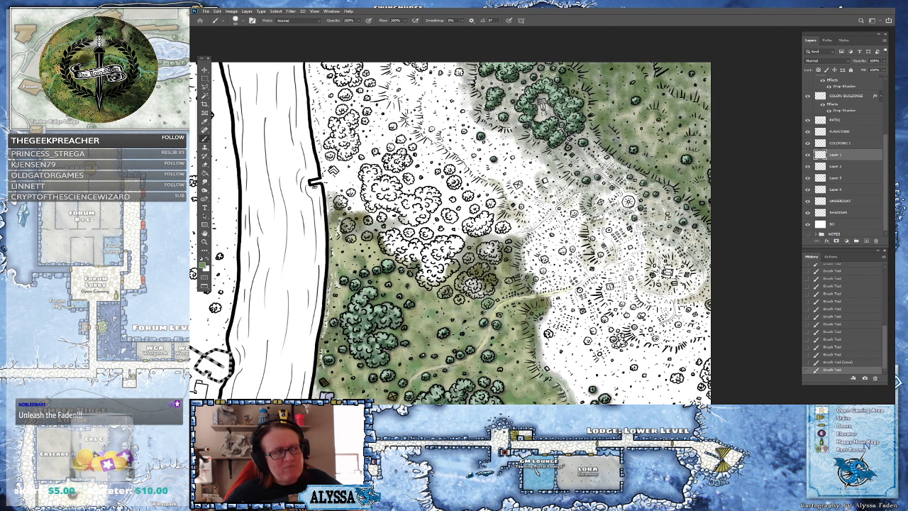
{"action": "scroll", "coordinate": [649, 328], "scroll_direction": "up", "scroll_amount": 1}
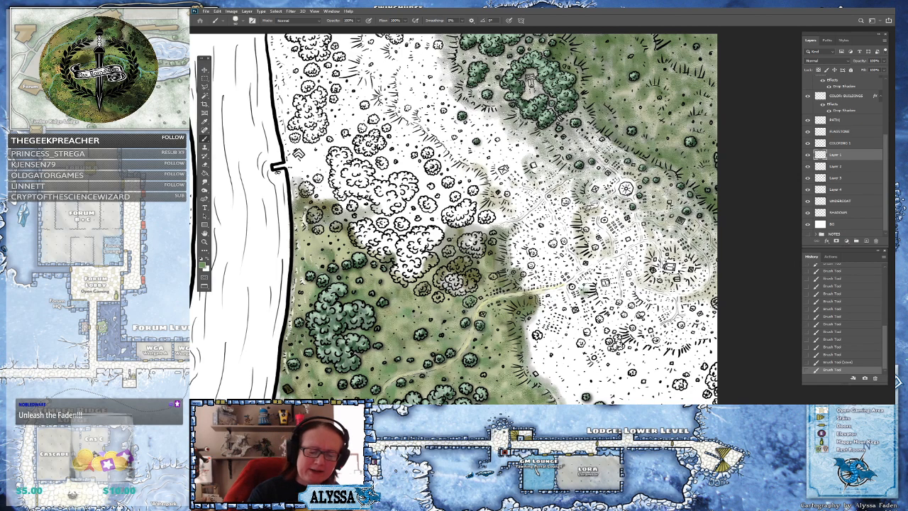
{"action": "mouse_move", "coordinate": [606, 304]}
{"action": "left_mouse_down"}
{"action": "mouse_move", "coordinate": [602, 283]}
{"action": "mouse_move", "coordinate": [626, 257]}
{"action": "mouse_move", "coordinate": [592, 260]}
{"action": "mouse_move", "coordinate": [605, 249]}
{"action": "mouse_move", "coordinate": [594, 197]}
{"action": "mouse_move", "coordinate": [616, 179]}
{"action": "mouse_move", "coordinate": [605, 159]}
{"action": "left_mouse_up"}
{"action": "mouse_move", "coordinate": [606, 202]}
{"action": "left_mouse_down"}
{"action": "mouse_move", "coordinate": [603, 217]}
{"action": "mouse_move", "coordinate": [615, 226]}
{"action": "mouse_move", "coordinate": [633, 200]}
{"action": "left_mouse_up"}
{"action": "mouse_move", "coordinate": [619, 240]}
{"action": "left_mouse_down"}
{"action": "mouse_move", "coordinate": [617, 248]}
{"action": "mouse_move", "coordinate": [641, 228]}
{"action": "mouse_move", "coordinate": [632, 257]}
{"action": "mouse_move", "coordinate": [651, 248]}
{"action": "mouse_move", "coordinate": [647, 267]}
{"action": "mouse_move", "coordinate": [632, 261]}
{"action": "mouse_move", "coordinate": [627, 298]}
{"action": "mouse_move", "coordinate": [642, 290]}
{"action": "mouse_move", "coordinate": [666, 301]}
{"action": "mouse_move", "coordinate": [655, 312]}
{"action": "mouse_move", "coordinate": [670, 316]}
{"action": "mouse_move", "coordinate": [674, 302]}
{"action": "mouse_move", "coordinate": [629, 305]}
{"action": "mouse_move", "coordinate": [633, 298]}
{"action": "mouse_move", "coordinate": [636, 310]}
{"action": "left_mouse_up"}
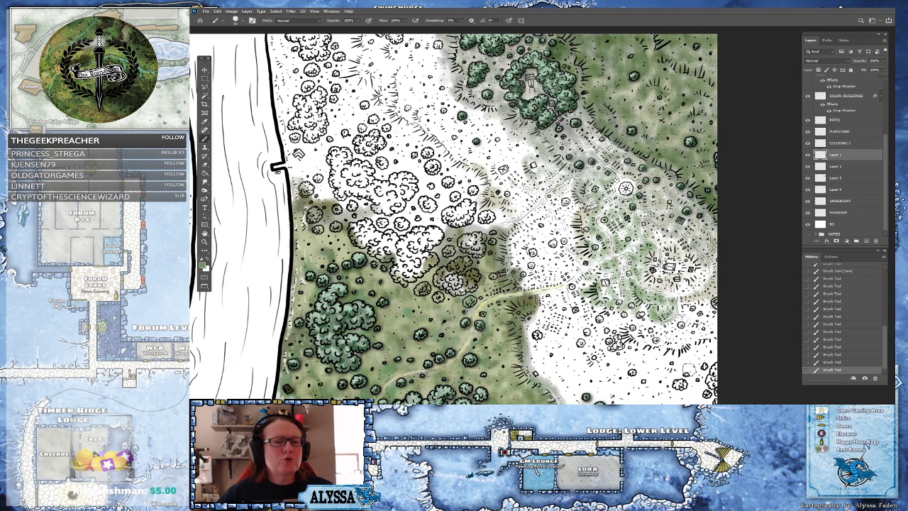
Brush long green strokes through the wooded strip between the riverside trees and the monument's tree ring
{"action": "mouse_move", "coordinate": [630, 328]}
{"action": "left_mouse_down"}
{"action": "mouse_move", "coordinate": [639, 344]}
{"action": "mouse_move", "coordinate": [629, 339]}
{"action": "mouse_move", "coordinate": [646, 346]}
{"action": "mouse_move", "coordinate": [640, 323]}
{"action": "mouse_move", "coordinate": [649, 335]}
{"action": "mouse_move", "coordinate": [661, 328]}
{"action": "mouse_move", "coordinate": [653, 348]}
{"action": "mouse_move", "coordinate": [681, 354]}
{"action": "mouse_move", "coordinate": [686, 325]}
{"action": "mouse_move", "coordinate": [698, 344]}
{"action": "mouse_move", "coordinate": [717, 346]}
{"action": "mouse_move", "coordinate": [708, 316]}
{"action": "mouse_move", "coordinate": [690, 309]}
{"action": "mouse_move", "coordinate": [713, 297]}
{"action": "mouse_move", "coordinate": [687, 298]}
{"action": "mouse_move", "coordinate": [706, 274]}
{"action": "mouse_move", "coordinate": [675, 281]}
{"action": "mouse_move", "coordinate": [687, 273]}
{"action": "mouse_move", "coordinate": [660, 257]}
{"action": "mouse_move", "coordinate": [678, 254]}
{"action": "mouse_move", "coordinate": [660, 235]}
{"action": "mouse_move", "coordinate": [683, 240]}
{"action": "mouse_move", "coordinate": [645, 224]}
{"action": "mouse_move", "coordinate": [571, 226]}
{"action": "mouse_move", "coordinate": [561, 202]}
{"action": "mouse_move", "coordinate": [570, 186]}
{"action": "mouse_move", "coordinate": [497, 122]}
{"action": "mouse_move", "coordinate": [458, 106]}
{"action": "mouse_move", "coordinate": [419, 119]}
{"action": "mouse_move", "coordinate": [445, 106]}
{"action": "left_mouse_up"}
{"action": "mouse_move", "coordinate": [485, 177]}
{"action": "left_mouse_down"}
{"action": "mouse_move", "coordinate": [379, 97]}
{"action": "mouse_move", "coordinate": [395, 81]}
{"action": "left_mouse_up"}
{"action": "scroll", "coordinate": [410, 85], "scroll_direction": "up", "scroll_amount": 3}
{"action": "mouse_move", "coordinate": [400, 207]}
{"action": "left_mouse_down"}
{"action": "mouse_move", "coordinate": [383, 155]}
{"action": "mouse_move", "coordinate": [399, 193]}
{"action": "mouse_move", "coordinate": [413, 199]}
{"action": "mouse_move", "coordinate": [428, 173]}
{"action": "mouse_move", "coordinate": [418, 195]}
{"action": "mouse_move", "coordinate": [438, 189]}
{"action": "mouse_move", "coordinate": [455, 156]}
{"action": "mouse_move", "coordinate": [460, 193]}
{"action": "mouse_move", "coordinate": [440, 201]}
{"action": "mouse_move", "coordinate": [440, 217]}
{"action": "mouse_move", "coordinate": [451, 193]}
{"action": "mouse_move", "coordinate": [465, 204]}
{"action": "mouse_move", "coordinate": [436, 159]}
{"action": "left_mouse_up"}
{"action": "scroll", "coordinate": [497, 227], "scroll_direction": "down", "scroll_amount": 4}
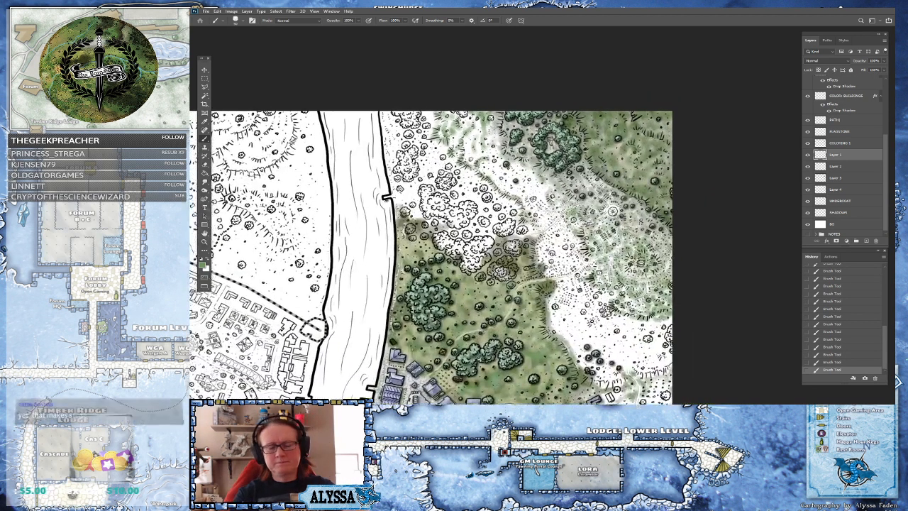
{"action": "scroll", "coordinate": [496, 227], "scroll_direction": "up", "scroll_amount": 2}
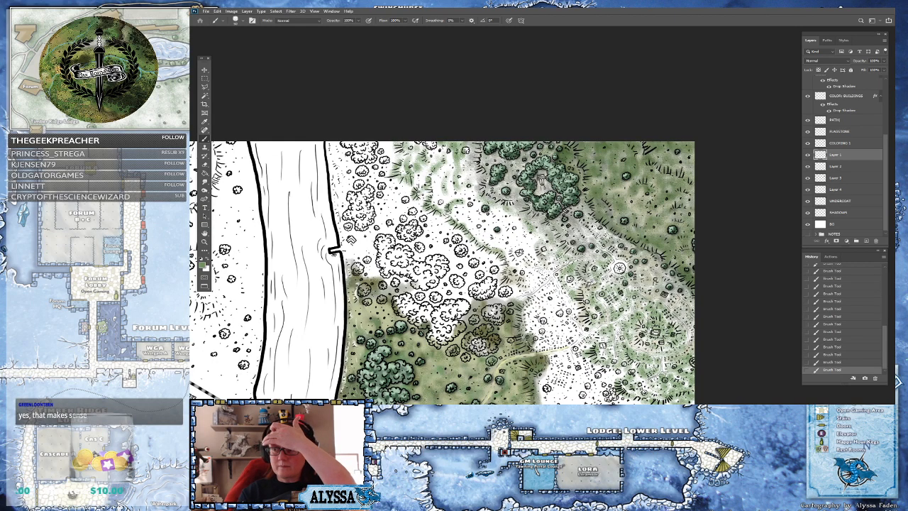
{"action": "left_click_drag", "start_coordinate": [620, 268], "coordinate": [610, 239]}
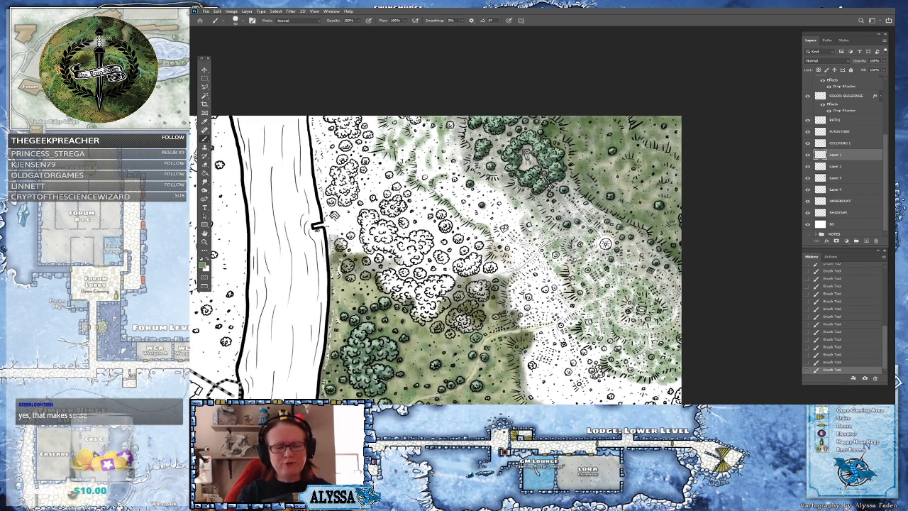
{"action": "scroll", "coordinate": [560, 156], "scroll_direction": "up", "scroll_amount": 2}
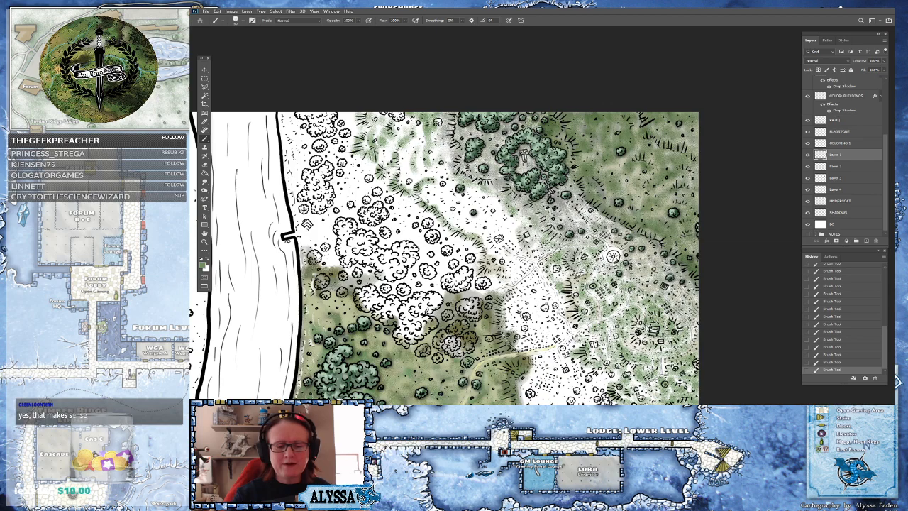
Switch to the COLORING 1 layer, pick a pale grey-green and stroke it beside the tree ring's northern edge
{"action": "left_click", "coordinate": [851, 144]}
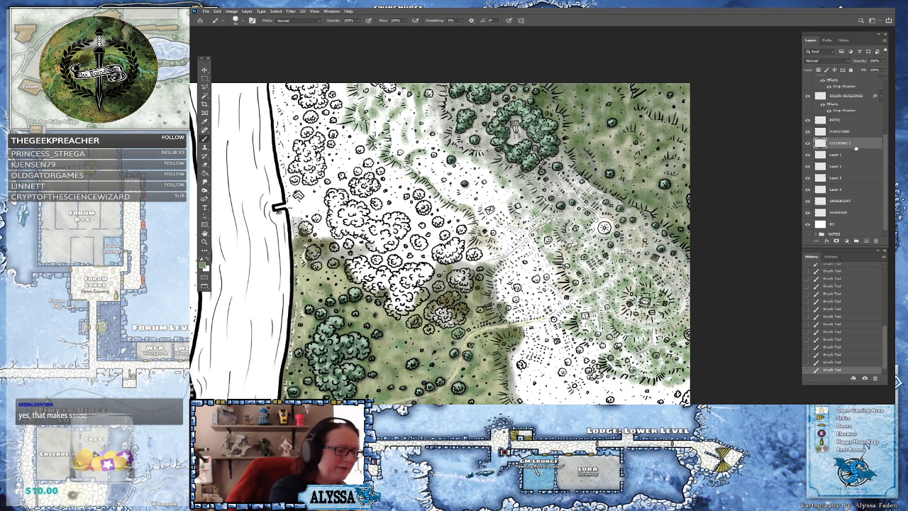
{"action": "left_click", "coordinate": [204, 265]}
{"action": "left_click", "coordinate": [542, 274]}
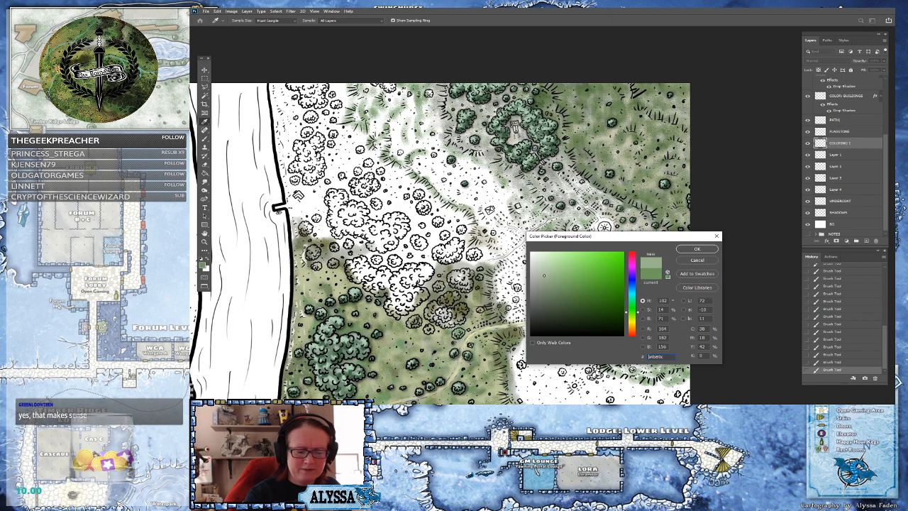
{"action": "left_click", "coordinate": [696, 249]}
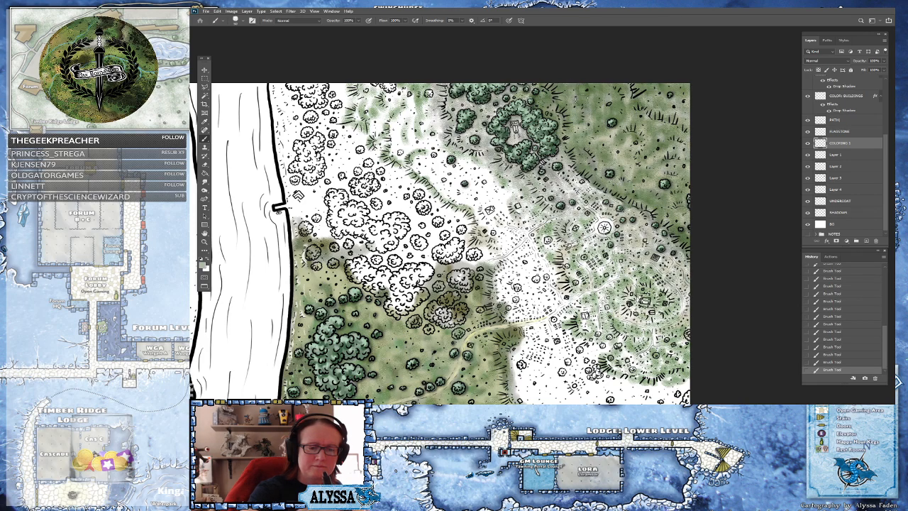
{"action": "left_click_drag", "start_coordinate": [579, 124], "coordinate": [594, 109]}
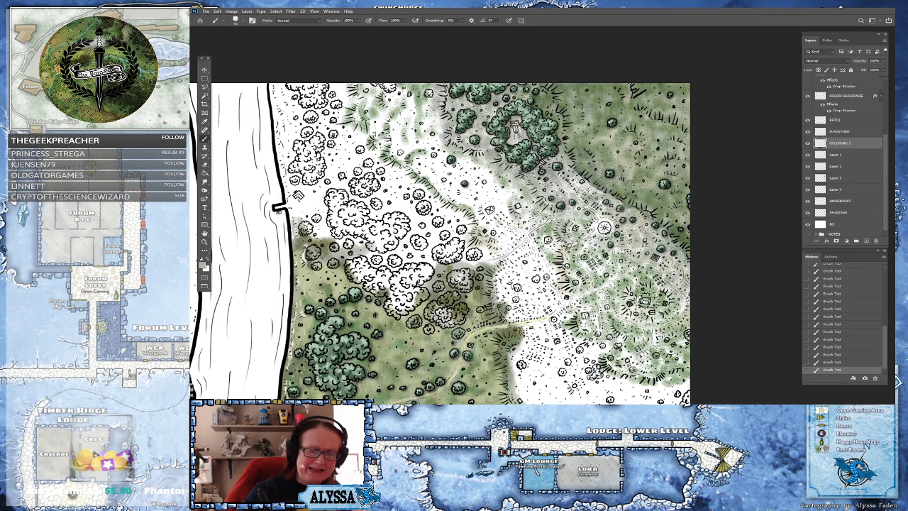
Paint the pale grey-green over the grassland below and east of the tree ring
{"action": "scroll", "coordinate": [650, 286], "scroll_direction": "down", "scroll_amount": 3}
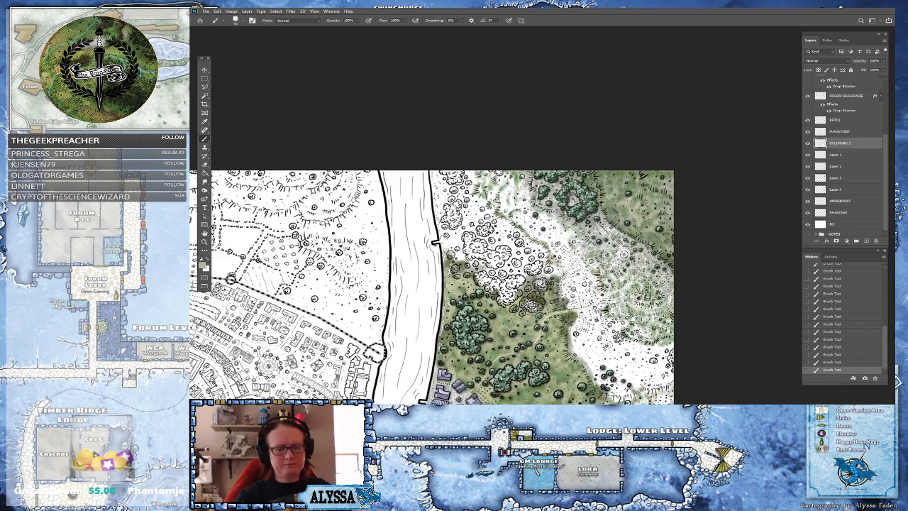
{"action": "left_click_drag", "start_coordinate": [606, 323], "coordinate": [618, 253]}
{"action": "scroll", "coordinate": [618, 253], "scroll_direction": "up", "scroll_amount": 1}
{"action": "mouse_move", "coordinate": [641, 164]}
{"action": "left_mouse_down"}
{"action": "mouse_move", "coordinate": [615, 227]}
{"action": "mouse_move", "coordinate": [568, 213]}
{"action": "left_mouse_up"}
{"action": "scroll", "coordinate": [615, 228], "scroll_direction": "up", "scroll_amount": 2}
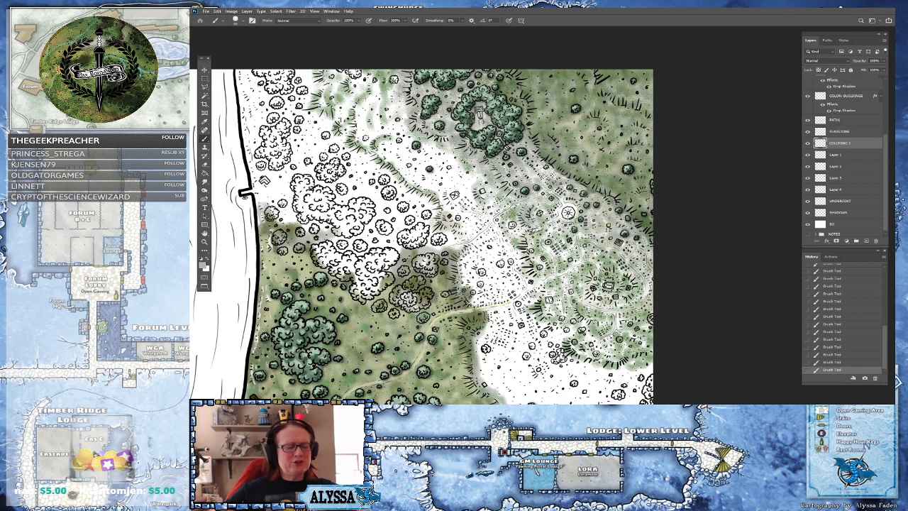
{"action": "left_click_drag", "start_coordinate": [568, 211], "coordinate": [612, 193]}
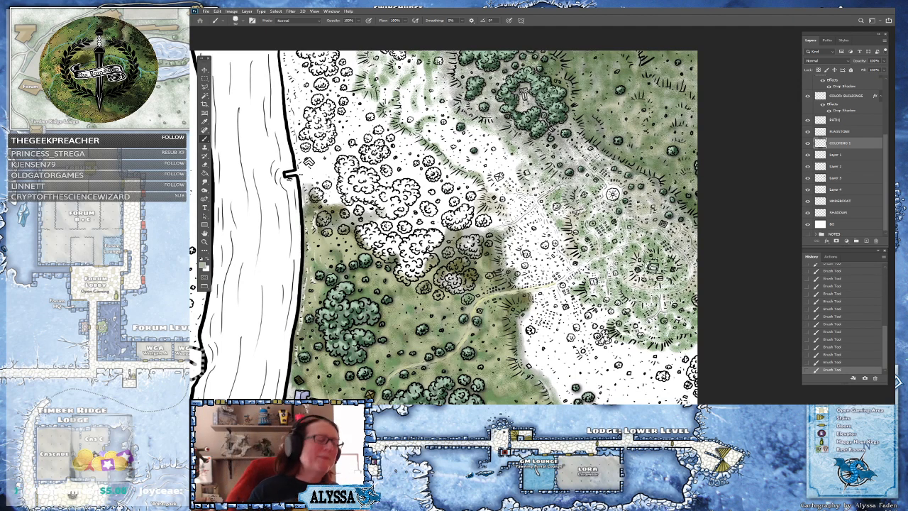
{"action": "scroll", "coordinate": [612, 193], "scroll_direction": "up", "scroll_amount": 1}
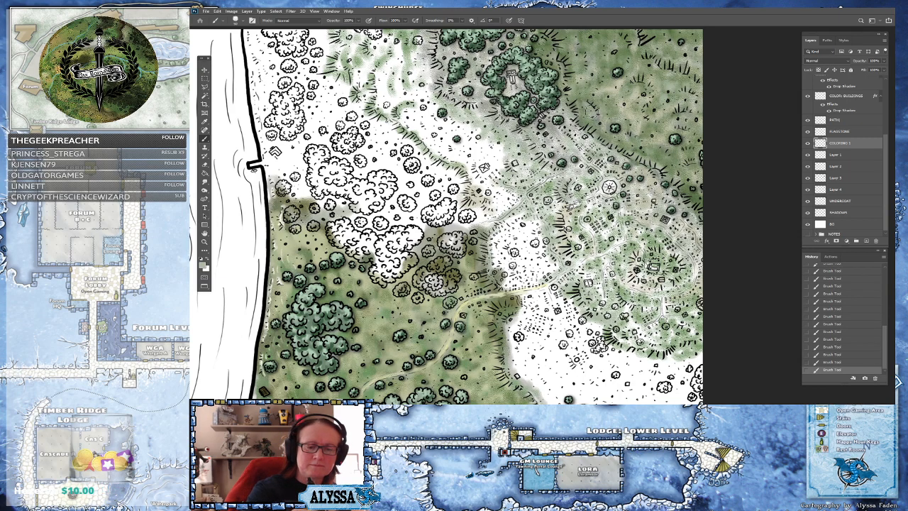
Brush pale green around the central tree clumps and along the path leading up to the tree ring
{"action": "left_click_drag", "start_coordinate": [462, 227], "coordinate": [440, 287]}
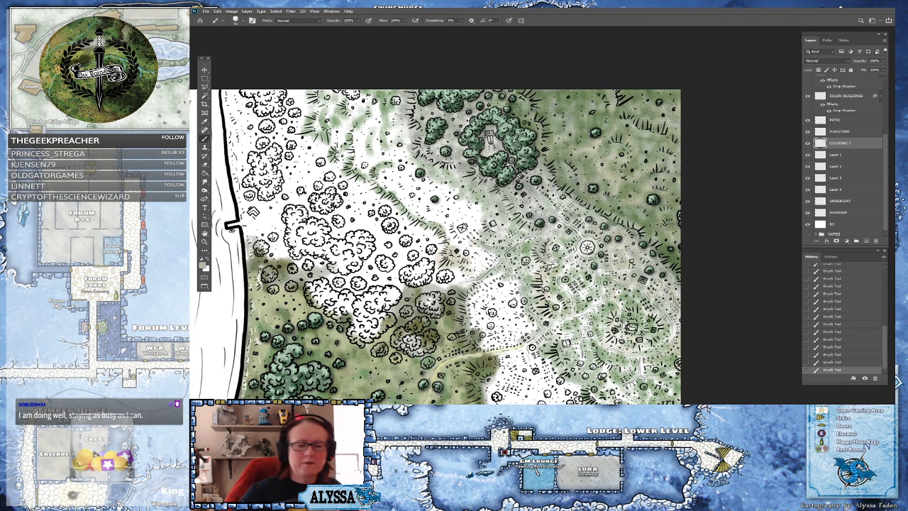
{"action": "left_click_drag", "start_coordinate": [493, 185], "coordinate": [541, 108]}
{"action": "scroll", "coordinate": [542, 108], "scroll_direction": "down", "scroll_amount": 3}
{"action": "mouse_move", "coordinate": [630, 310]}
{"action": "left_mouse_down"}
{"action": "mouse_move", "coordinate": [602, 279]}
{"action": "mouse_move", "coordinate": [602, 334]}
{"action": "left_mouse_up"}
{"action": "scroll", "coordinate": [602, 279], "scroll_direction": "up", "scroll_amount": 2}
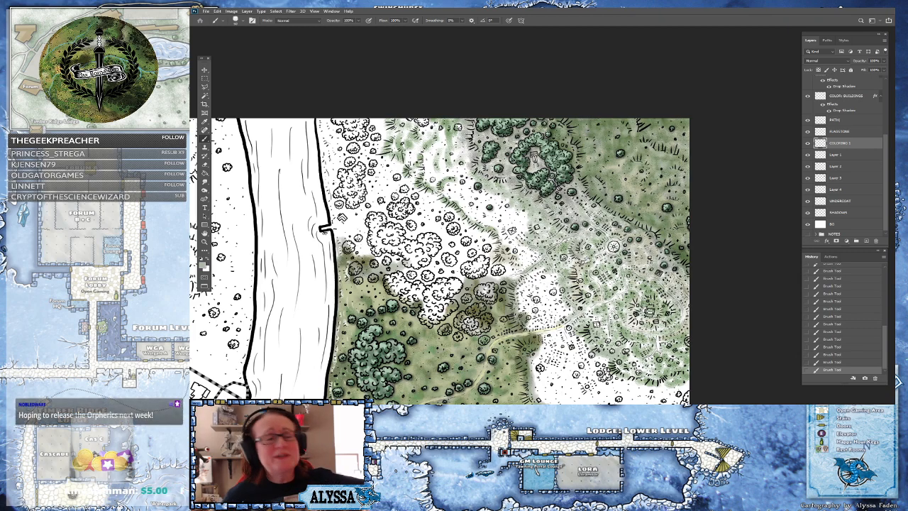
{"action": "left_click_drag", "start_coordinate": [455, 269], "coordinate": [450, 255]}
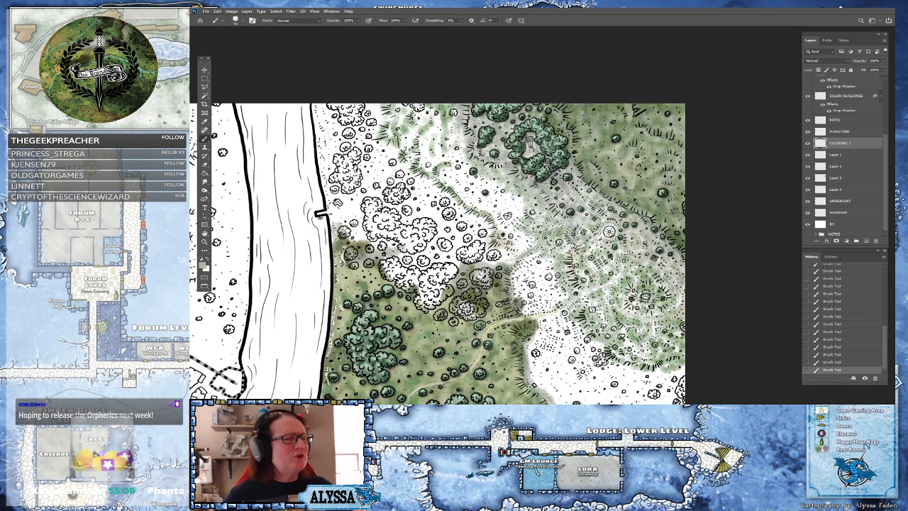
{"action": "left_click_drag", "start_coordinate": [455, 270], "coordinate": [426, 241]}
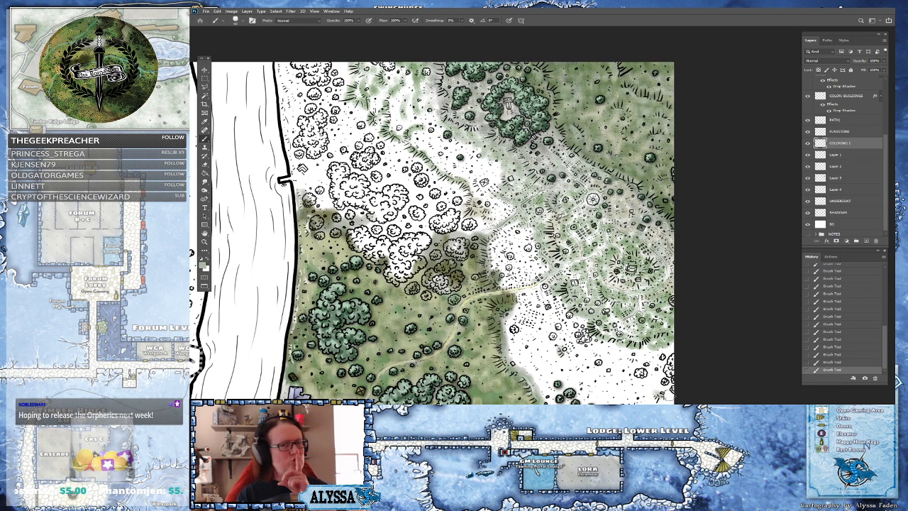
Switch back to Layer 1, pick a light grey-green and stroke it over the grass east of the path toward the monument clearing
{"action": "left_click", "coordinate": [841, 154]}
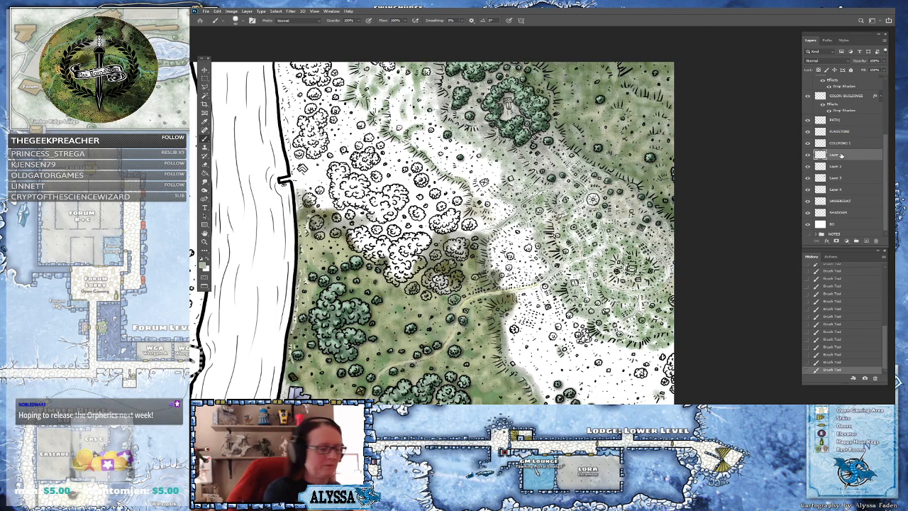
{"action": "left_click", "coordinate": [204, 263]}
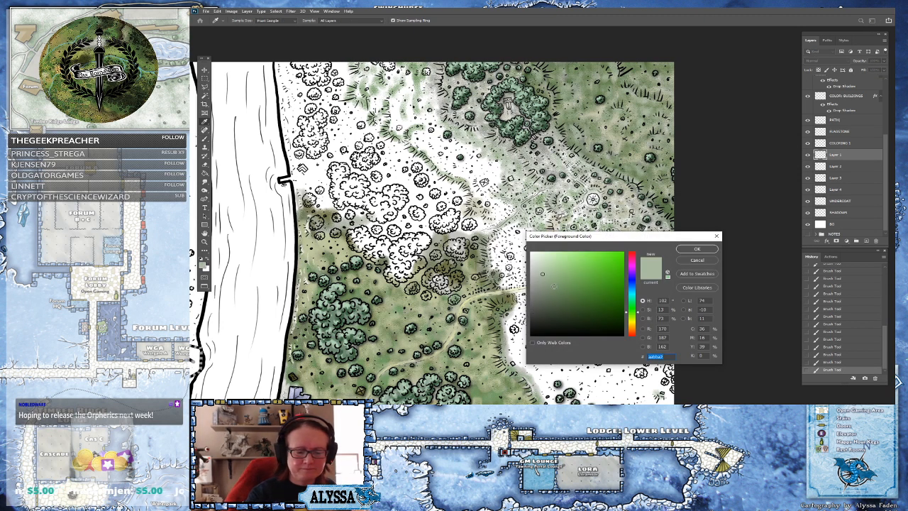
{"action": "left_click", "coordinate": [553, 291]}
{"action": "left_click", "coordinate": [696, 250]}
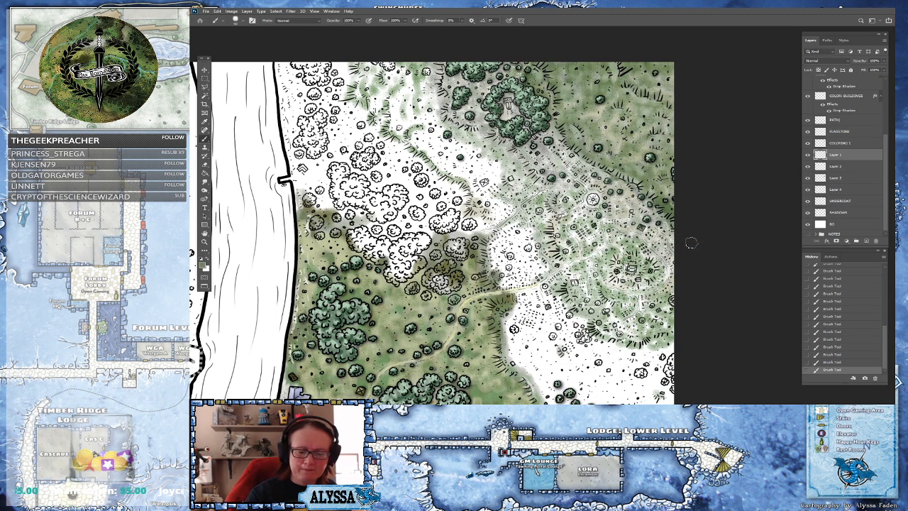
{"action": "left_click_drag", "start_coordinate": [557, 298], "coordinate": [532, 228]}
{"action": "mouse_move", "coordinate": [570, 257]}
{"action": "left_mouse_down"}
{"action": "mouse_move", "coordinate": [556, 244]}
{"action": "mouse_move", "coordinate": [543, 247]}
{"action": "mouse_move", "coordinate": [557, 268]}
{"action": "mouse_move", "coordinate": [573, 227]}
{"action": "mouse_move", "coordinate": [595, 237]}
{"action": "mouse_move", "coordinate": [579, 215]}
{"action": "mouse_move", "coordinate": [586, 210]}
{"action": "mouse_move", "coordinate": [610, 227]}
{"action": "mouse_move", "coordinate": [607, 202]}
{"action": "mouse_move", "coordinate": [636, 185]}
{"action": "left_mouse_up"}
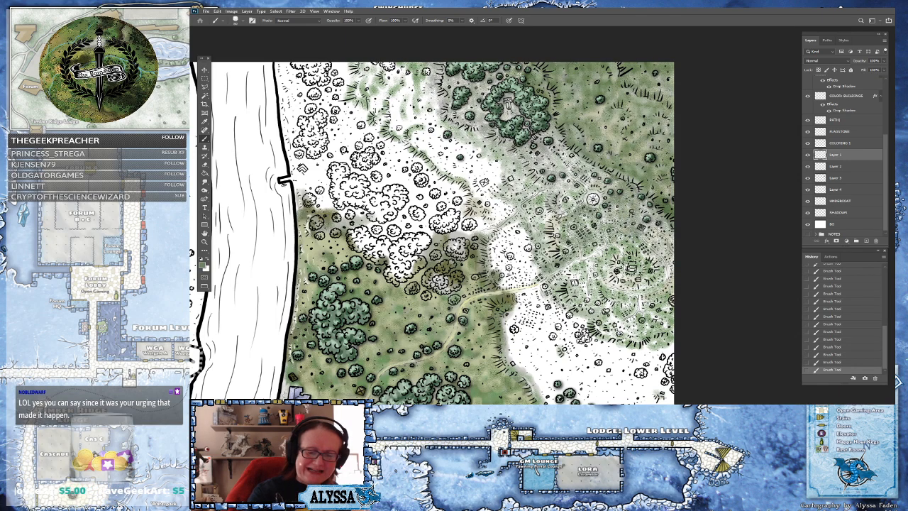
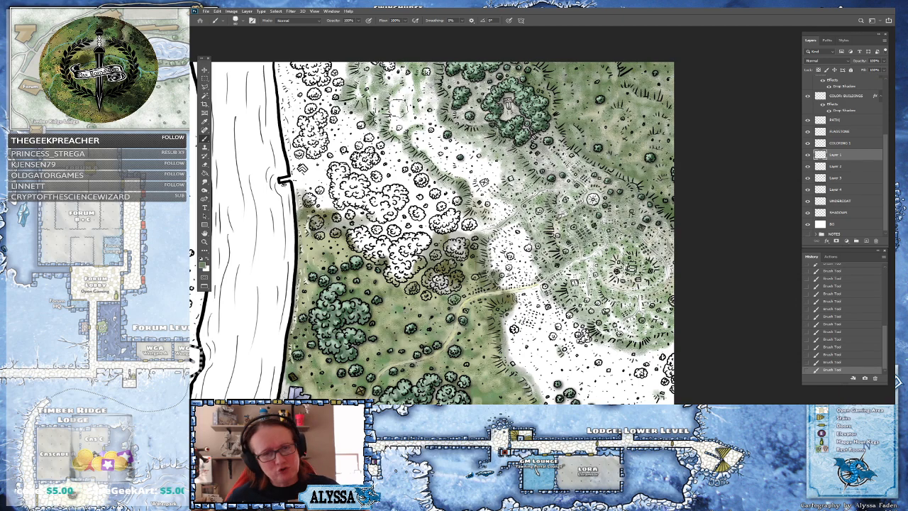
Stroke more light grey-green over the grass below the white tree clumps, then select Layer 2 and confirm a grey-green colour
{"action": "left_click_drag", "start_coordinate": [454, 248], "coordinate": [486, 244]}
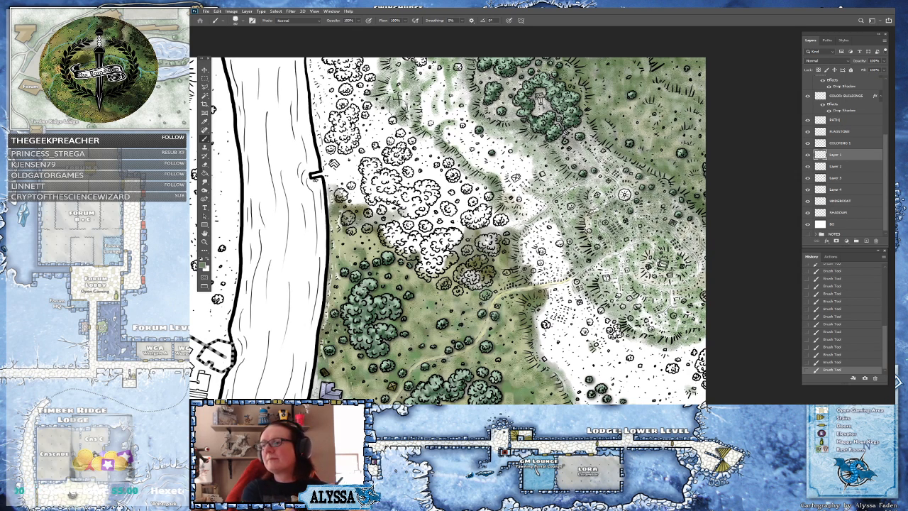
{"action": "left_click_drag", "start_coordinate": [454, 248], "coordinate": [442, 235]}
{"action": "left_click", "coordinate": [835, 166]}
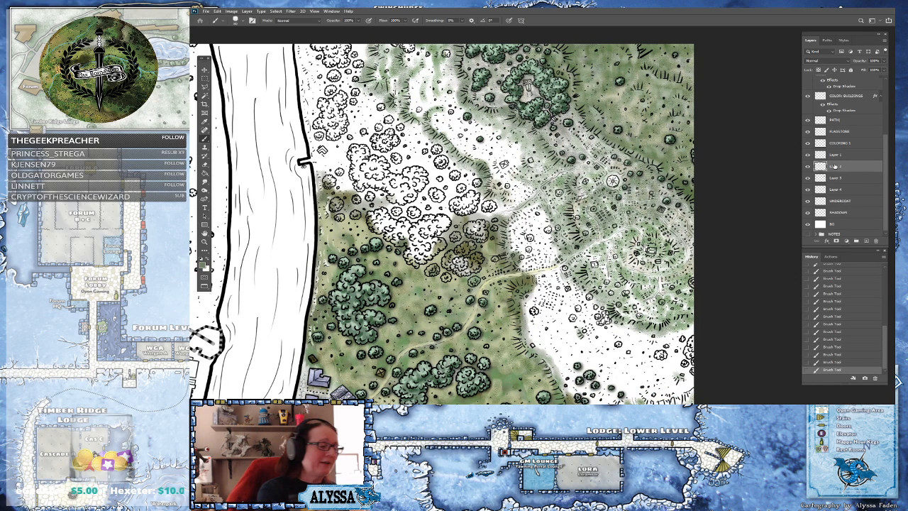
{"action": "left_click", "coordinate": [203, 264]}
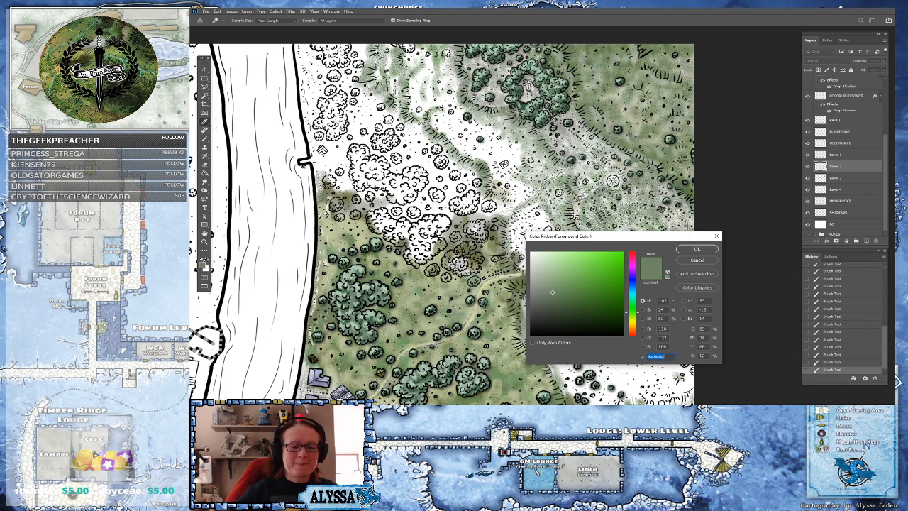
{"action": "left_click", "coordinate": [696, 250]}
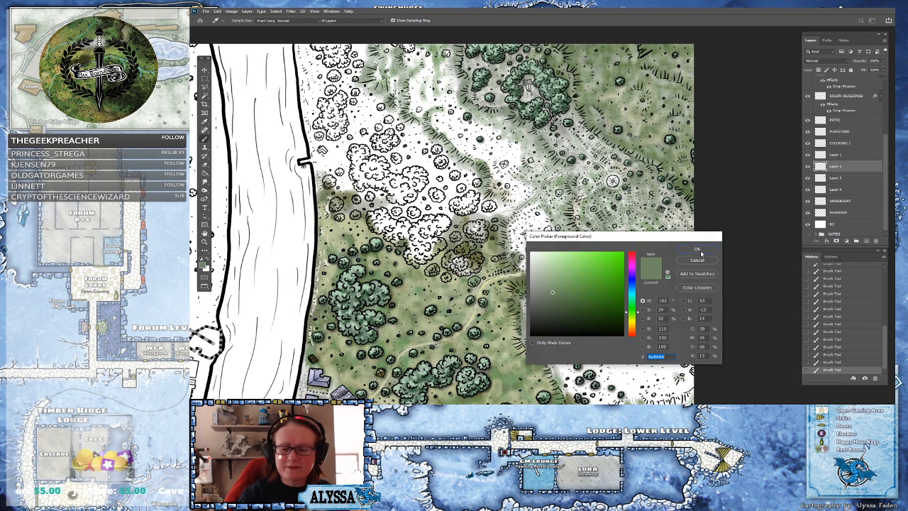
Switch to Layer 3, pick a light grey and paint it over the eastern hills up toward the tree ring
{"action": "left_click", "coordinate": [843, 176]}
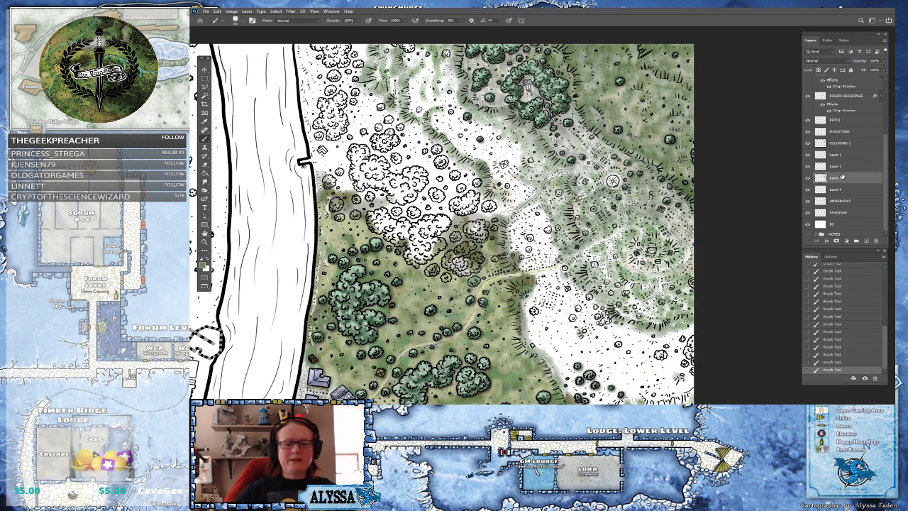
{"action": "key", "text": "ctrl+minus"}
{"action": "key", "text": "ctrl+minus"}
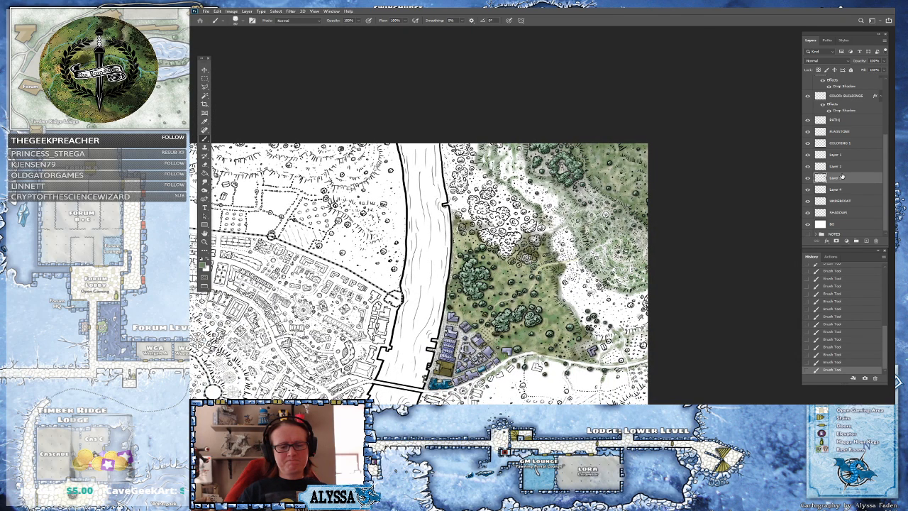
{"action": "key", "text": "ctrl+plus"}
{"action": "key", "text": "ctrl+plus"}
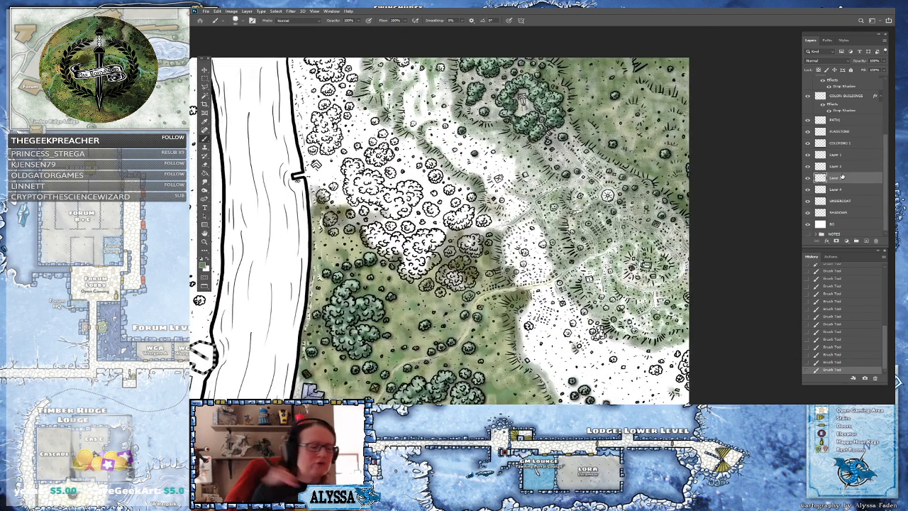
{"action": "left_click", "coordinate": [203, 264]}
{"action": "left_click", "coordinate": [537, 291]}
{"action": "left_click", "coordinate": [697, 249]}
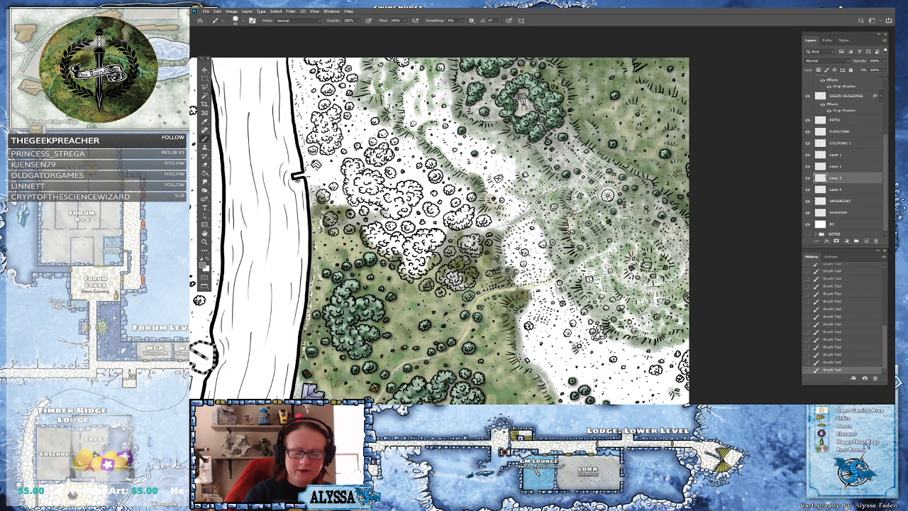
{"action": "mouse_move", "coordinate": [584, 295]}
{"action": "left_mouse_down"}
{"action": "mouse_move", "coordinate": [597, 283]}
{"action": "mouse_move", "coordinate": [582, 267]}
{"action": "mouse_move", "coordinate": [603, 264]}
{"action": "mouse_move", "coordinate": [560, 287]}
{"action": "mouse_move", "coordinate": [571, 314]}
{"action": "mouse_move", "coordinate": [552, 287]}
{"action": "mouse_move", "coordinate": [512, 283]}
{"action": "mouse_move", "coordinate": [529, 279]}
{"action": "mouse_move", "coordinate": [512, 246]}
{"action": "mouse_move", "coordinate": [536, 213]}
{"action": "mouse_move", "coordinate": [497, 226]}
{"action": "mouse_move", "coordinate": [472, 222]}
{"action": "mouse_move", "coordinate": [517, 205]}
{"action": "mouse_move", "coordinate": [488, 169]}
{"action": "mouse_move", "coordinate": [510, 162]}
{"action": "mouse_move", "coordinate": [507, 150]}
{"action": "mouse_move", "coordinate": [524, 158]}
{"action": "mouse_move", "coordinate": [500, 139]}
{"action": "mouse_move", "coordinate": [548, 150]}
{"action": "mouse_move", "coordinate": [532, 179]}
{"action": "mouse_move", "coordinate": [562, 149]}
{"action": "mouse_move", "coordinate": [564, 138]}
{"action": "mouse_move", "coordinate": [518, 126]}
{"action": "mouse_move", "coordinate": [516, 91]}
{"action": "left_mouse_up"}
{"action": "mouse_move", "coordinate": [575, 134]}
{"action": "left_mouse_down"}
{"action": "mouse_move", "coordinate": [577, 157]}
{"action": "mouse_move", "coordinate": [589, 152]}
{"action": "left_mouse_up"}
{"action": "mouse_move", "coordinate": [482, 108]}
{"action": "left_mouse_down"}
{"action": "mouse_move", "coordinate": [475, 113]}
{"action": "mouse_move", "coordinate": [503, 84]}
{"action": "mouse_move", "coordinate": [504, 66]}
{"action": "mouse_move", "coordinate": [520, 81]}
{"action": "left_mouse_up"}
{"action": "mouse_move", "coordinate": [566, 228]}
{"action": "left_mouse_down"}
{"action": "mouse_move", "coordinate": [595, 216]}
{"action": "mouse_move", "coordinate": [607, 223]}
{"action": "mouse_move", "coordinate": [581, 244]}
{"action": "mouse_move", "coordinate": [603, 257]}
{"action": "mouse_move", "coordinate": [589, 270]}
{"action": "mouse_move", "coordinate": [600, 290]}
{"action": "mouse_move", "coordinate": [652, 248]}
{"action": "mouse_move", "coordinate": [682, 282]}
{"action": "mouse_move", "coordinate": [684, 311]}
{"action": "mouse_move", "coordinate": [673, 316]}
{"action": "mouse_move", "coordinate": [663, 294]}
{"action": "mouse_move", "coordinate": [658, 306]}
{"action": "mouse_move", "coordinate": [642, 284]}
{"action": "mouse_move", "coordinate": [624, 312]}
{"action": "mouse_move", "coordinate": [619, 298]}
{"action": "mouse_move", "coordinate": [638, 321]}
{"action": "mouse_move", "coordinate": [656, 321]}
{"action": "mouse_move", "coordinate": [620, 287]}
{"action": "mouse_move", "coordinate": [604, 312]}
{"action": "mouse_move", "coordinate": [639, 351]}
{"action": "mouse_move", "coordinate": [618, 370]}
{"action": "mouse_move", "coordinate": [638, 373]}
{"action": "mouse_move", "coordinate": [658, 354]}
{"action": "mouse_move", "coordinate": [675, 359]}
{"action": "mouse_move", "coordinate": [686, 382]}
{"action": "mouse_move", "coordinate": [686, 361]}
{"action": "mouse_move", "coordinate": [671, 345]}
{"action": "mouse_move", "coordinate": [685, 327]}
{"action": "mouse_move", "coordinate": [683, 310]}
{"action": "mouse_move", "coordinate": [652, 336]}
{"action": "mouse_move", "coordinate": [641, 317]}
{"action": "mouse_move", "coordinate": [662, 294]}
{"action": "left_mouse_up"}
{"action": "mouse_move", "coordinate": [626, 266]}
{"action": "left_mouse_down"}
{"action": "mouse_move", "coordinate": [650, 257]}
{"action": "mouse_move", "coordinate": [573, 248]}
{"action": "mouse_move", "coordinate": [596, 227]}
{"action": "mouse_move", "coordinate": [482, 125]}
{"action": "mouse_move", "coordinate": [511, 130]}
{"action": "mouse_move", "coordinate": [459, 114]}
{"action": "mouse_move", "coordinate": [461, 88]}
{"action": "mouse_move", "coordinate": [486, 105]}
{"action": "left_mouse_up"}
{"action": "mouse_move", "coordinate": [447, 142]}
{"action": "left_mouse_down"}
{"action": "mouse_move", "coordinate": [450, 126]}
{"action": "mouse_move", "coordinate": [429, 107]}
{"action": "mouse_move", "coordinate": [442, 103]}
{"action": "mouse_move", "coordinate": [429, 91]}
{"action": "mouse_move", "coordinate": [445, 79]}
{"action": "mouse_move", "coordinate": [477, 88]}
{"action": "mouse_move", "coordinate": [503, 144]}
{"action": "mouse_move", "coordinate": [501, 72]}
{"action": "left_mouse_up"}
{"action": "scroll", "coordinate": [518, 234], "scroll_direction": "down", "scroll_amount": 4}
{"action": "scroll", "coordinate": [518, 234], "scroll_direction": "up", "scroll_amount": 1}
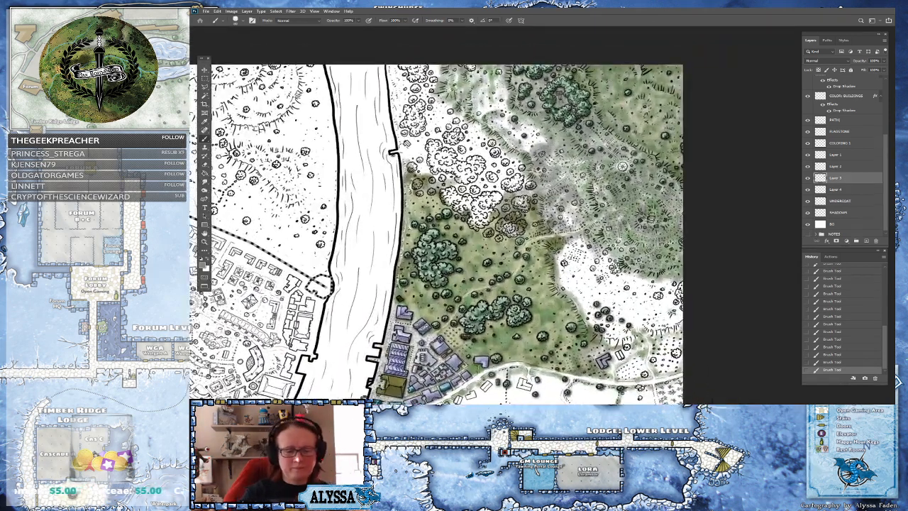
Paint more light grey over the eastern hills and the slope below the monument clearing
{"action": "mouse_move", "coordinate": [561, 257]}
{"action": "left_mouse_down"}
{"action": "mouse_move", "coordinate": [568, 287]}
{"action": "mouse_move", "coordinate": [606, 342]}
{"action": "mouse_move", "coordinate": [684, 318]}
{"action": "mouse_move", "coordinate": [671, 316]}
{"action": "mouse_move", "coordinate": [677, 301]}
{"action": "mouse_move", "coordinate": [631, 316]}
{"action": "mouse_move", "coordinate": [647, 316]}
{"action": "mouse_move", "coordinate": [619, 302]}
{"action": "mouse_move", "coordinate": [652, 314]}
{"action": "mouse_move", "coordinate": [597, 292]}
{"action": "mouse_move", "coordinate": [574, 255]}
{"action": "mouse_move", "coordinate": [657, 307]}
{"action": "mouse_move", "coordinate": [632, 286]}
{"action": "mouse_move", "coordinate": [657, 289]}
{"action": "mouse_move", "coordinate": [628, 278]}
{"action": "mouse_move", "coordinate": [653, 283]}
{"action": "mouse_move", "coordinate": [609, 264]}
{"action": "mouse_move", "coordinate": [586, 272]}
{"action": "mouse_move", "coordinate": [581, 245]}
{"action": "mouse_move", "coordinate": [594, 296]}
{"action": "mouse_move", "coordinate": [654, 317]}
{"action": "mouse_move", "coordinate": [653, 307]}
{"action": "mouse_move", "coordinate": [670, 296]}
{"action": "mouse_move", "coordinate": [663, 300]}
{"action": "left_mouse_up"}
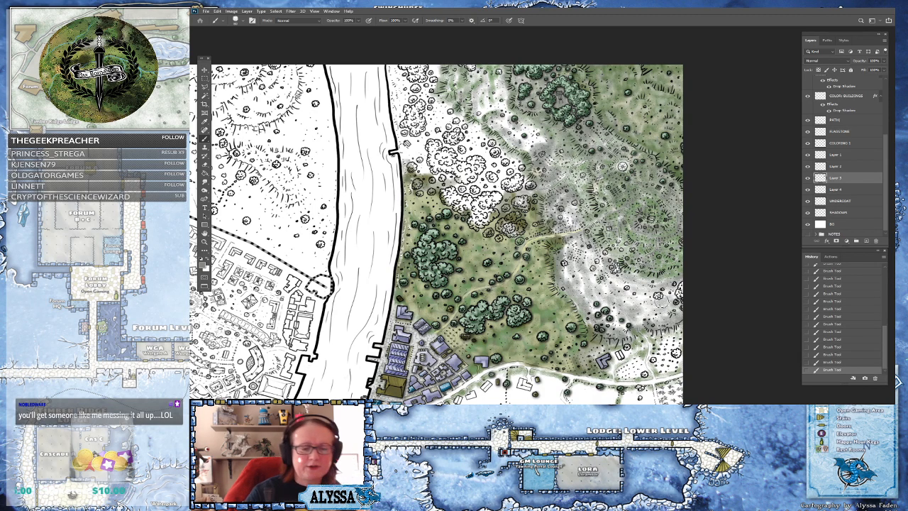
{"action": "scroll", "coordinate": [603, 350], "scroll_direction": "down", "scroll_amount": 4}
{"action": "scroll", "coordinate": [616, 224], "scroll_direction": "up", "scroll_amount": 2}
{"action": "mouse_move", "coordinate": [508, 164]}
{"action": "left_mouse_down"}
{"action": "mouse_move", "coordinate": [536, 183]}
{"action": "mouse_move", "coordinate": [494, 142]}
{"action": "mouse_move", "coordinate": [504, 128]}
{"action": "left_mouse_up"}
{"action": "scroll", "coordinate": [446, 268], "scroll_direction": "down", "scroll_amount": 2}
{"action": "scroll", "coordinate": [281, 353], "scroll_direction": "up", "scroll_amount": 2}
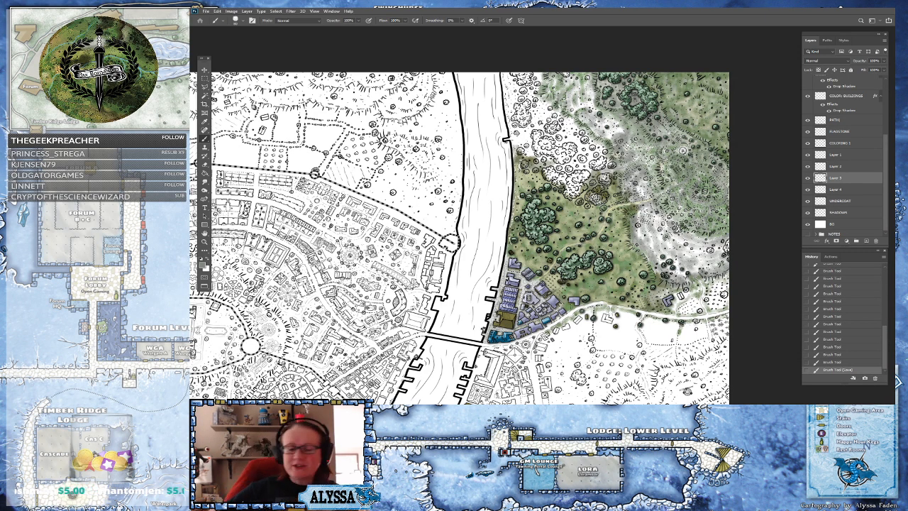
{"action": "left_click_drag", "start_coordinate": [683, 151], "coordinate": [629, 175]}
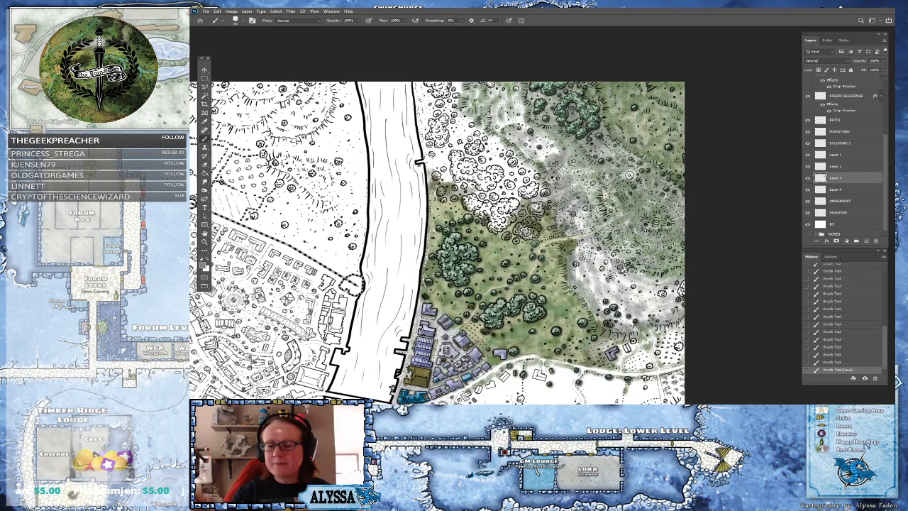
Switch to Layer 4, pick a grey tone and dab it over the hillside east of the tree clumps
{"action": "left_click", "coordinate": [841, 190]}
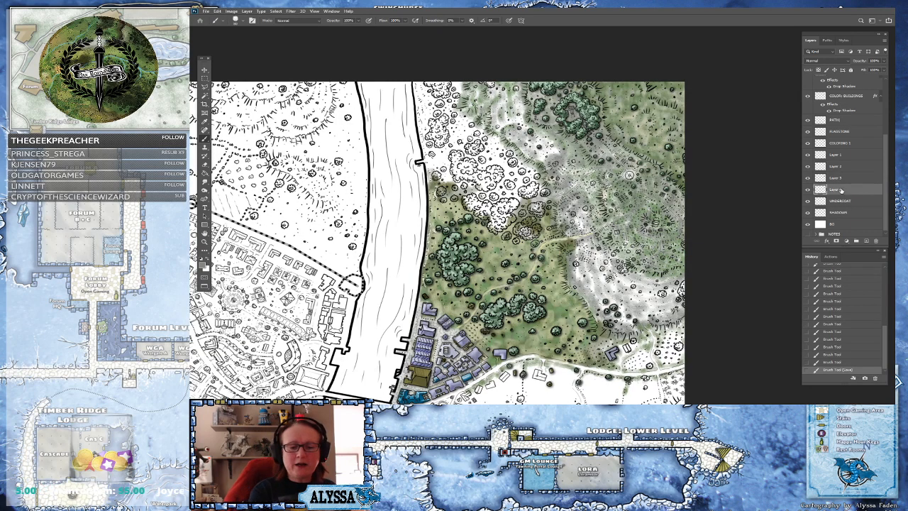
{"action": "left_click", "coordinate": [203, 265]}
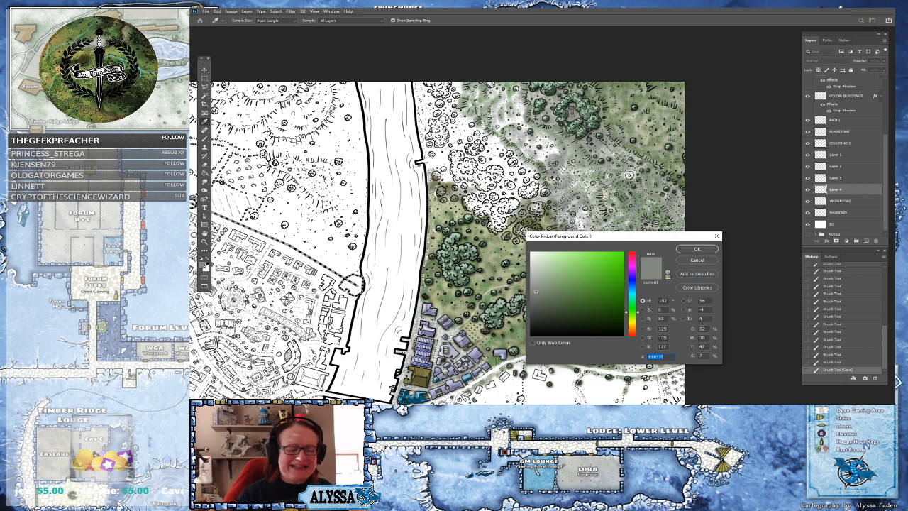
{"action": "left_click_drag", "start_coordinate": [636, 310], "coordinate": [637, 319]}
{"action": "mouse_move", "coordinate": [564, 293]}
{"action": "left_mouse_down"}
{"action": "mouse_move", "coordinate": [586, 248]}
{"action": "mouse_move", "coordinate": [597, 315]}
{"action": "mouse_move", "coordinate": [618, 306]}
{"action": "mouse_move", "coordinate": [635, 325]}
{"action": "mouse_move", "coordinate": [656, 309]}
{"action": "mouse_move", "coordinate": [651, 316]}
{"action": "mouse_move", "coordinate": [620, 298]}
{"action": "mouse_move", "coordinate": [646, 287]}
{"action": "mouse_move", "coordinate": [668, 306]}
{"action": "mouse_move", "coordinate": [663, 330]}
{"action": "mouse_move", "coordinate": [677, 328]}
{"action": "mouse_move", "coordinate": [660, 353]}
{"action": "mouse_move", "coordinate": [677, 361]}
{"action": "mouse_move", "coordinate": [652, 366]}
{"action": "left_mouse_up"}
{"action": "left_click", "coordinate": [696, 250]}
{"action": "left_click", "coordinate": [643, 286]}
{"action": "left_click", "coordinate": [646, 283]}
{"action": "left_click", "coordinate": [672, 288]}
{"action": "left_click", "coordinate": [650, 282]}
{"action": "left_click", "coordinate": [672, 289]}
{"action": "left_click", "coordinate": [657, 300]}
{"action": "left_click", "coordinate": [654, 305]}
{"action": "mouse_move", "coordinate": [669, 294]}
{"action": "left_mouse_down"}
{"action": "mouse_move", "coordinate": [684, 292]}
{"action": "mouse_move", "coordinate": [683, 279]}
{"action": "mouse_move", "coordinate": [625, 273]}
{"action": "mouse_move", "coordinate": [627, 246]}
{"action": "mouse_move", "coordinate": [598, 257]}
{"action": "mouse_move", "coordinate": [607, 263]}
{"action": "mouse_move", "coordinate": [573, 251]}
{"action": "mouse_move", "coordinate": [588, 289]}
{"action": "left_mouse_up"}
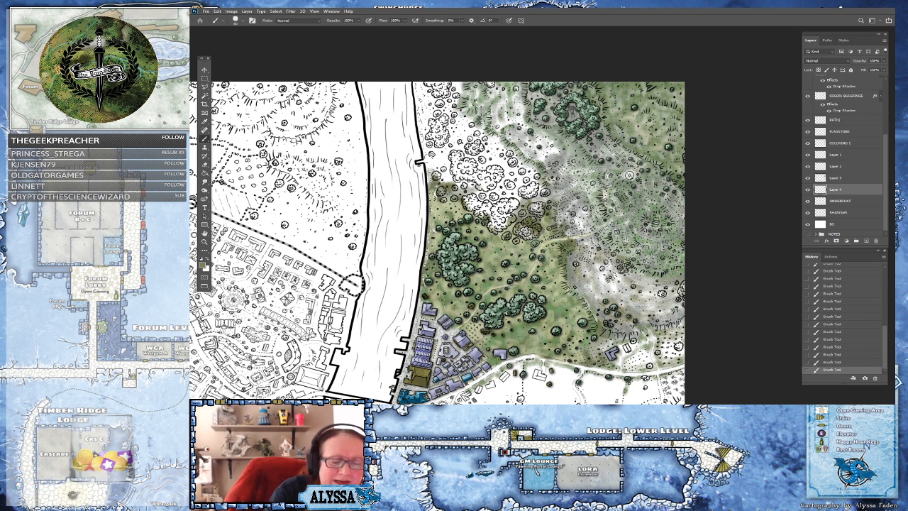
Brush the grey across the hills east of the path and down toward the road
{"action": "left_click_drag", "start_coordinate": [628, 174], "coordinate": [624, 222]}
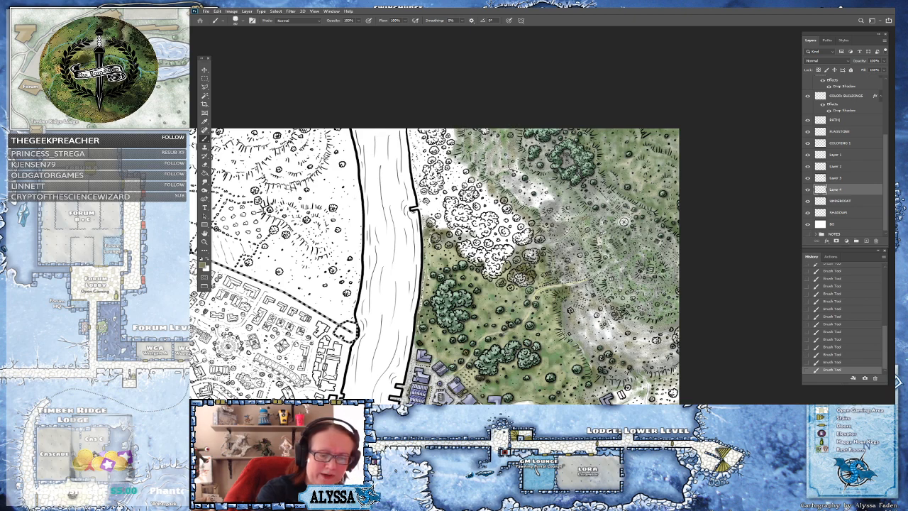
{"action": "mouse_move", "coordinate": [535, 187]}
{"action": "left_mouse_down"}
{"action": "mouse_move", "coordinate": [533, 201]}
{"action": "mouse_move", "coordinate": [549, 192]}
{"action": "mouse_move", "coordinate": [545, 201]}
{"action": "mouse_move", "coordinate": [570, 218]}
{"action": "mouse_move", "coordinate": [600, 213]}
{"action": "mouse_move", "coordinate": [602, 241]}
{"action": "mouse_move", "coordinate": [624, 286]}
{"action": "left_mouse_up"}
{"action": "mouse_move", "coordinate": [630, 231]}
{"action": "left_mouse_down"}
{"action": "mouse_move", "coordinate": [626, 206]}
{"action": "mouse_move", "coordinate": [636, 210]}
{"action": "mouse_move", "coordinate": [597, 201]}
{"action": "left_mouse_up"}
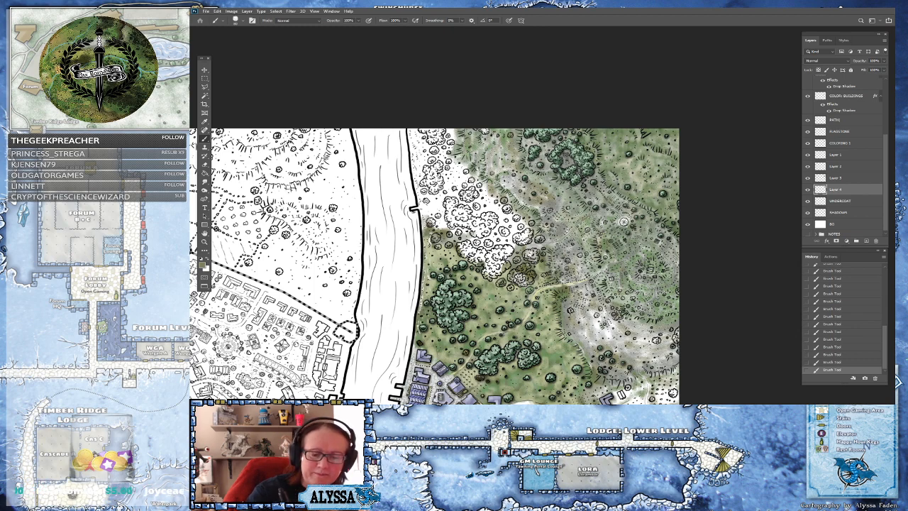
{"action": "mouse_move", "coordinate": [648, 222]}
{"action": "left_mouse_down"}
{"action": "mouse_move", "coordinate": [679, 253]}
{"action": "mouse_move", "coordinate": [661, 237]}
{"action": "left_mouse_up"}
{"action": "mouse_move", "coordinate": [631, 278]}
{"action": "left_mouse_down"}
{"action": "mouse_move", "coordinate": [661, 273]}
{"action": "mouse_move", "coordinate": [656, 291]}
{"action": "mouse_move", "coordinate": [667, 295]}
{"action": "mouse_move", "coordinate": [677, 283]}
{"action": "mouse_move", "coordinate": [673, 329]}
{"action": "mouse_move", "coordinate": [638, 349]}
{"action": "mouse_move", "coordinate": [666, 355]}
{"action": "mouse_move", "coordinate": [651, 376]}
{"action": "left_mouse_up"}
{"action": "mouse_move", "coordinate": [614, 343]}
{"action": "left_mouse_down"}
{"action": "mouse_move", "coordinate": [600, 315]}
{"action": "mouse_move", "coordinate": [605, 345]}
{"action": "mouse_move", "coordinate": [590, 367]}
{"action": "left_mouse_up"}
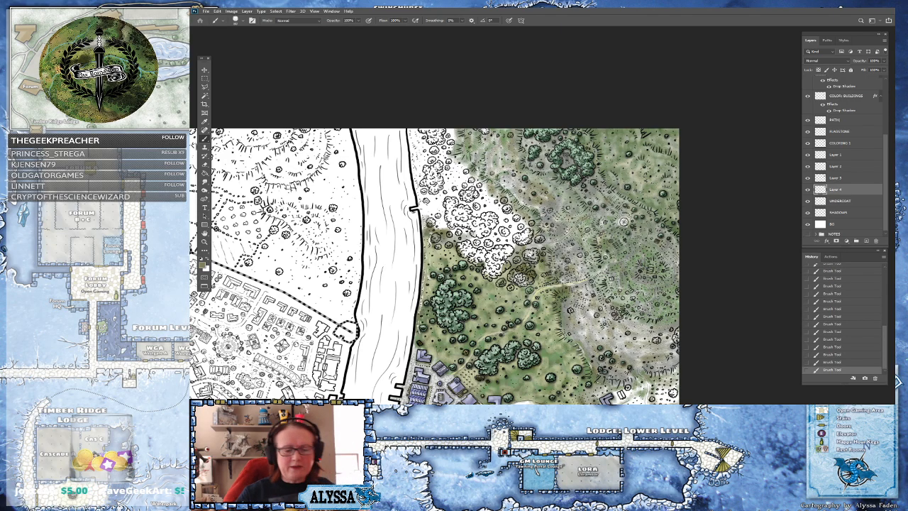
Stroke grey over the hills around the stone circle and along the tree ring's eastern edge
{"action": "scroll", "coordinate": [603, 375], "scroll_direction": "down", "scroll_amount": 4}
{"action": "scroll", "coordinate": [603, 379], "scroll_direction": "up", "scroll_amount": 5}
{"action": "scroll", "coordinate": [603, 379], "scroll_direction": "down", "scroll_amount": 2}
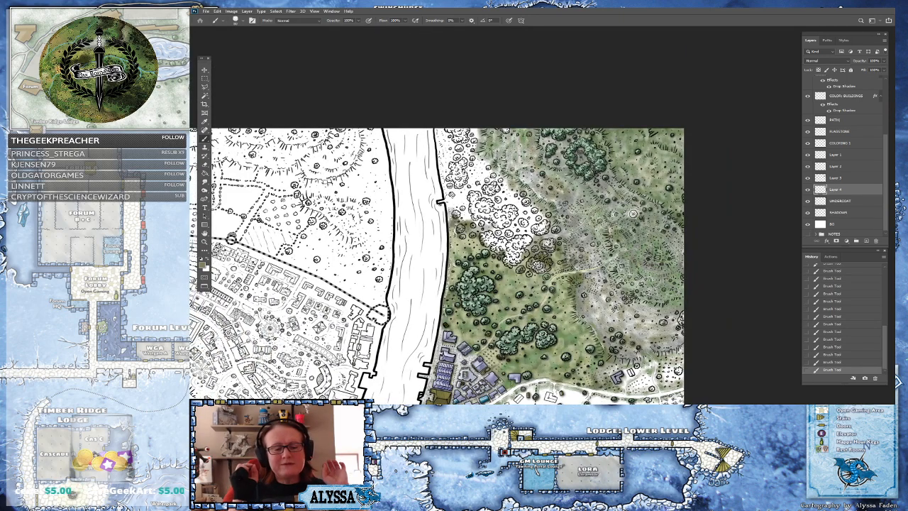
{"action": "left_click_drag", "start_coordinate": [633, 214], "coordinate": [626, 271]}
{"action": "scroll", "coordinate": [580, 203], "scroll_direction": "up", "scroll_amount": 5}
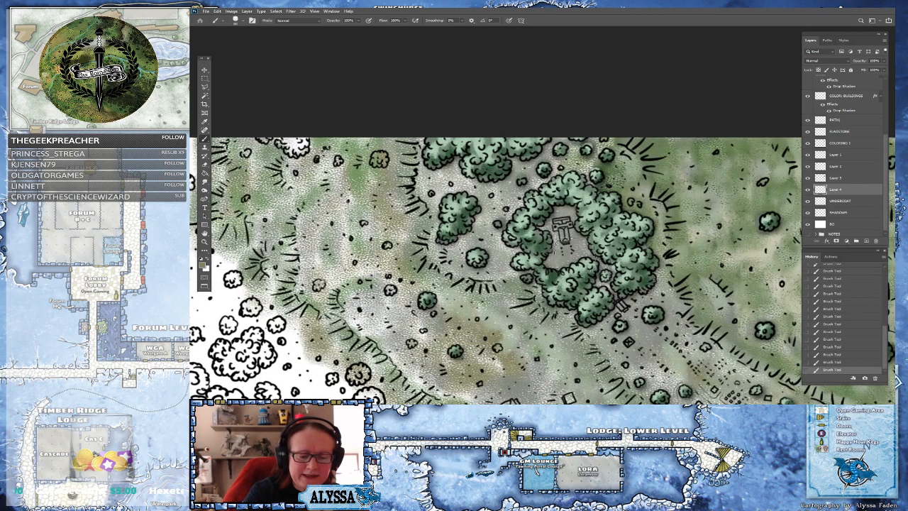
{"action": "scroll", "coordinate": [561, 241], "scroll_direction": "down", "scroll_amount": 4}
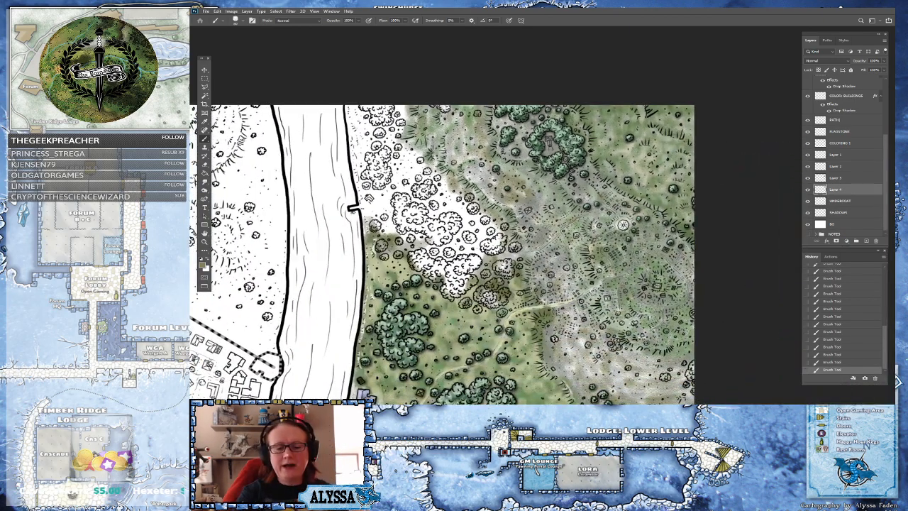
{"action": "scroll", "coordinate": [604, 300], "scroll_direction": "up", "scroll_amount": 2}
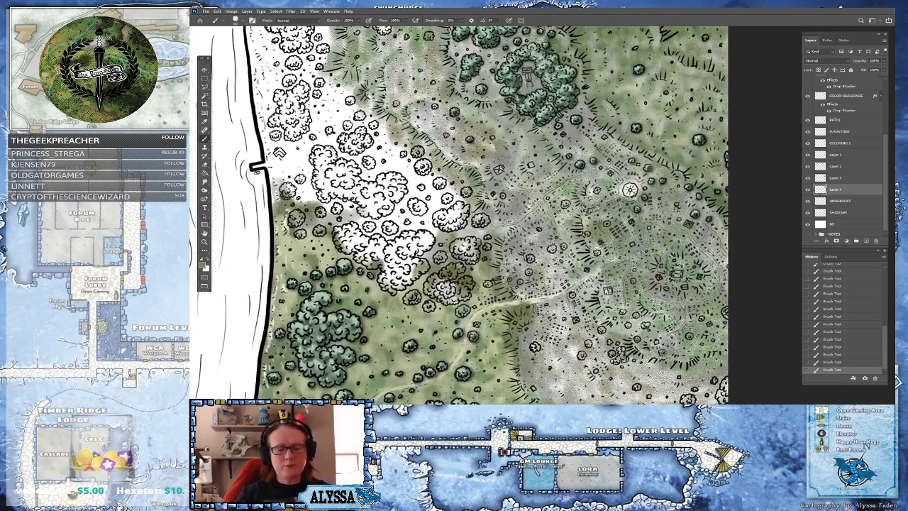
{"action": "left_click_drag", "start_coordinate": [604, 300], "coordinate": [615, 277]}
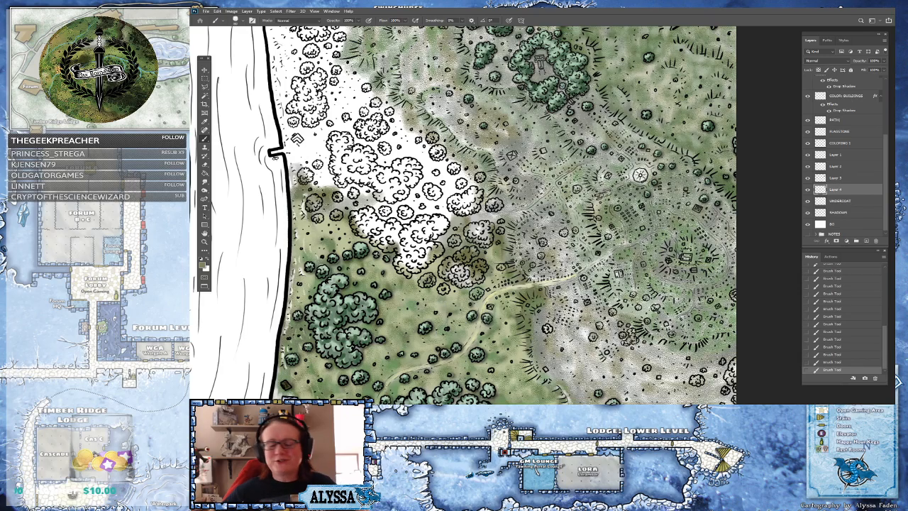
{"action": "scroll", "coordinate": [667, 290], "scroll_direction": "down", "scroll_amount": 2}
{"action": "left_click_drag", "start_coordinate": [666, 290], "coordinate": [700, 233]}
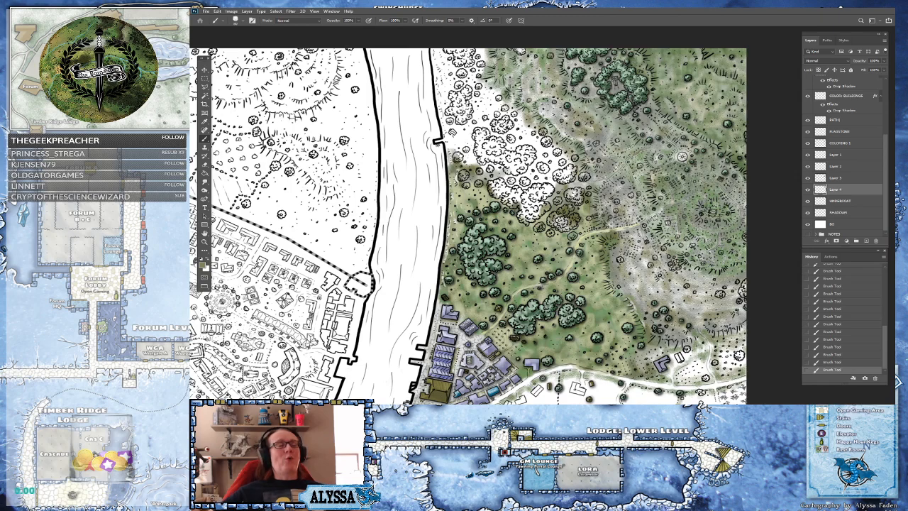
{"action": "left_click_drag", "start_coordinate": [690, 79], "coordinate": [667, 106]}
{"action": "scroll", "coordinate": [667, 105], "scroll_direction": "up", "scroll_amount": 2}
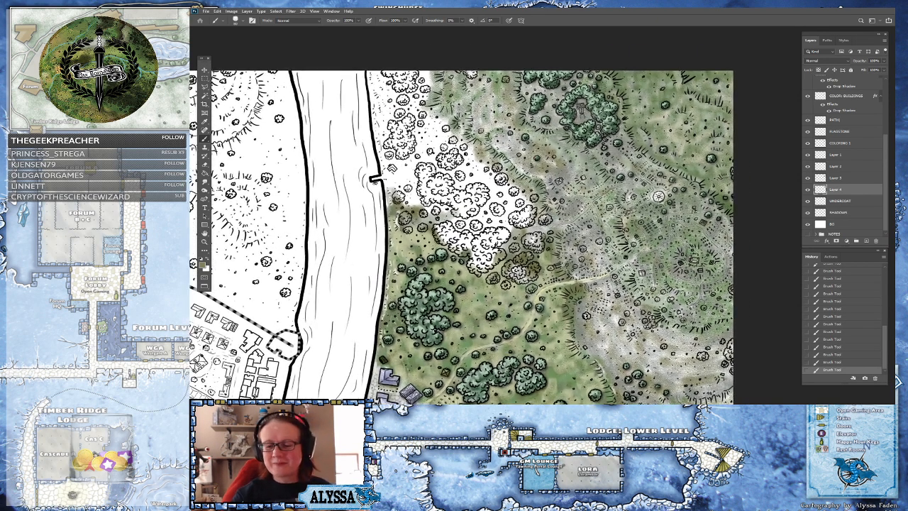
Switch to the UNDERCOAT layer, pick a dark grey-green and paint it over the hills beside the stone circle
{"action": "left_click", "coordinate": [843, 200]}
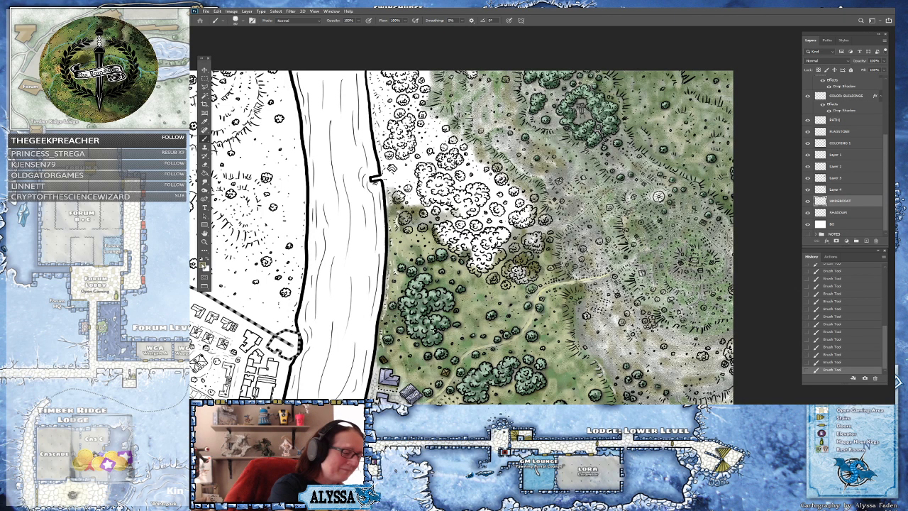
{"action": "left_click", "coordinate": [205, 265]}
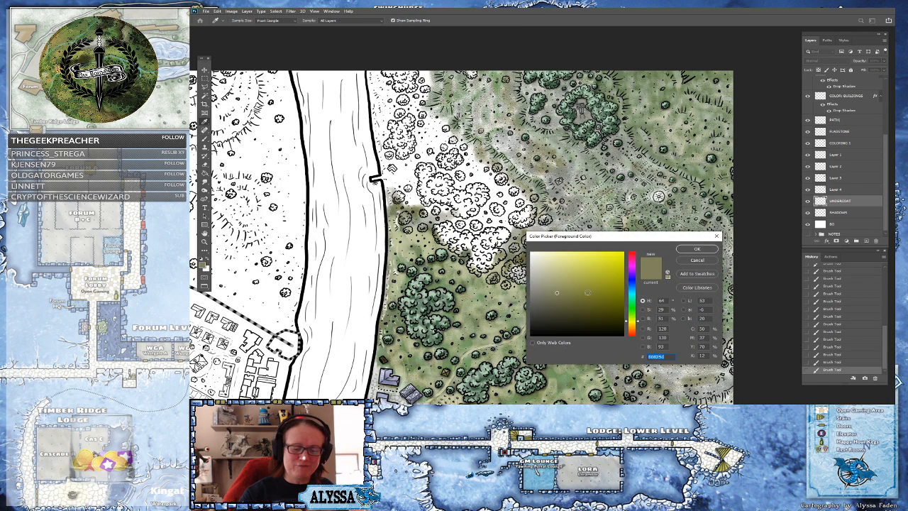
{"action": "left_click", "coordinate": [633, 308]}
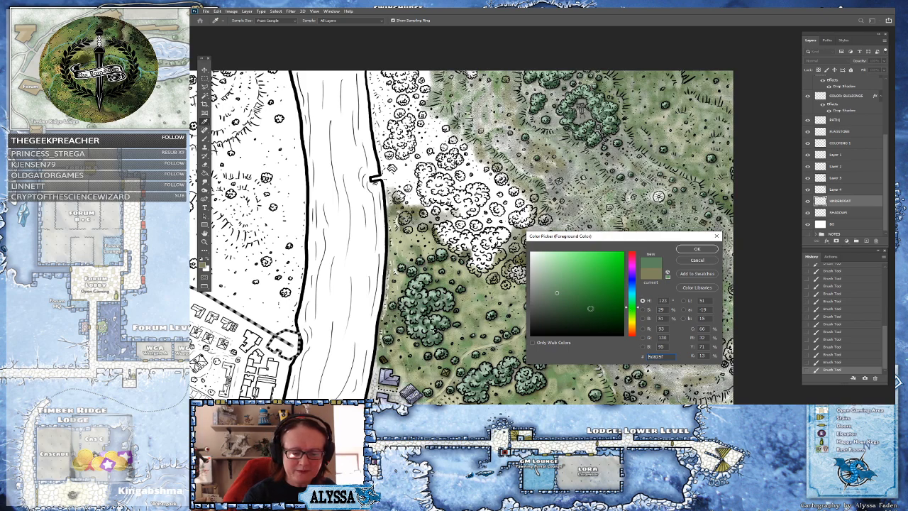
{"action": "left_click", "coordinate": [569, 308]}
{"action": "left_click", "coordinate": [551, 306]}
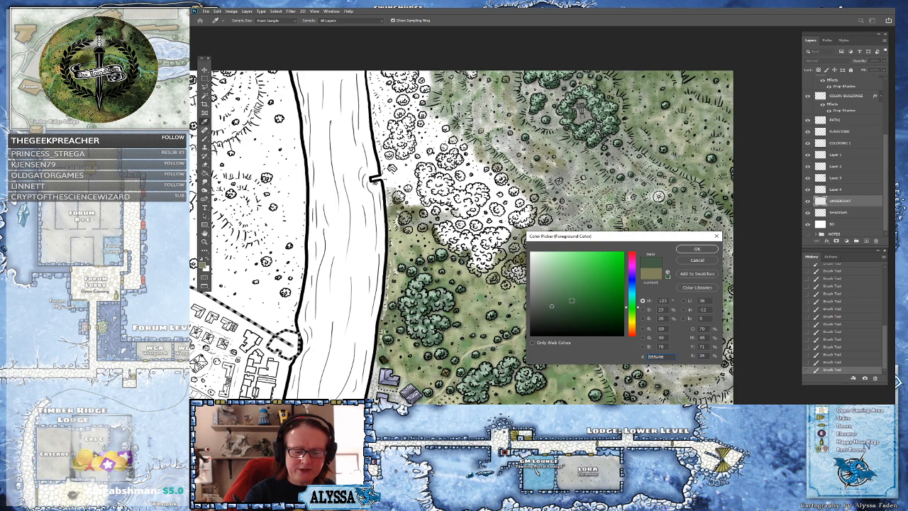
{"action": "left_click", "coordinate": [546, 304]}
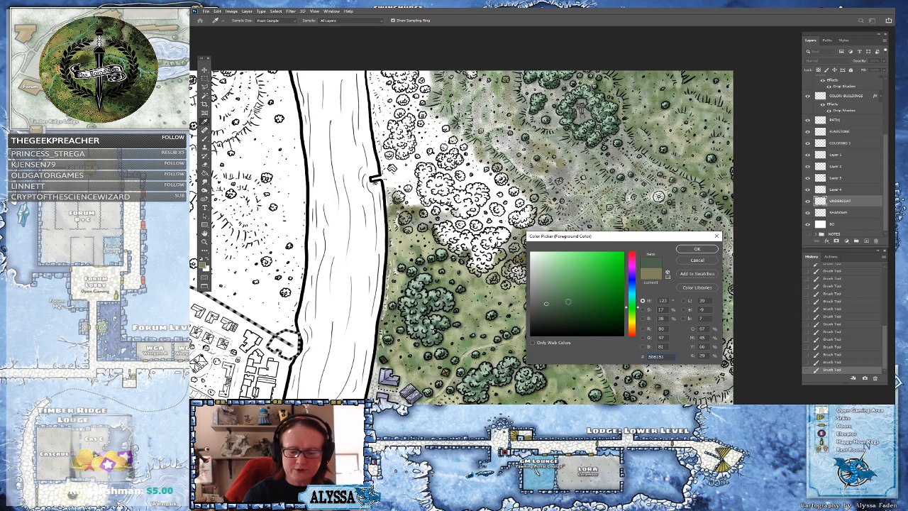
{"action": "left_click", "coordinate": [687, 251]}
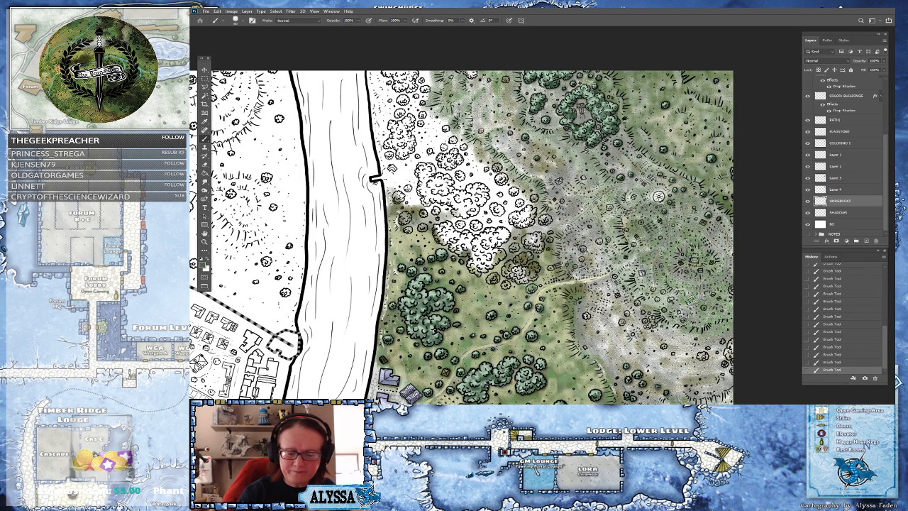
{"action": "mouse_move", "coordinate": [665, 309]}
{"action": "left_mouse_down"}
{"action": "mouse_move", "coordinate": [692, 311]}
{"action": "mouse_move", "coordinate": [678, 323]}
{"action": "mouse_move", "coordinate": [696, 324]}
{"action": "mouse_move", "coordinate": [693, 305]}
{"action": "mouse_move", "coordinate": [715, 316]}
{"action": "mouse_move", "coordinate": [709, 329]}
{"action": "mouse_move", "coordinate": [728, 325]}
{"action": "mouse_move", "coordinate": [728, 309]}
{"action": "mouse_move", "coordinate": [696, 295]}
{"action": "mouse_move", "coordinate": [729, 285]}
{"action": "mouse_move", "coordinate": [706, 257]}
{"action": "mouse_move", "coordinate": [723, 245]}
{"action": "mouse_move", "coordinate": [737, 253]}
{"action": "left_mouse_up"}
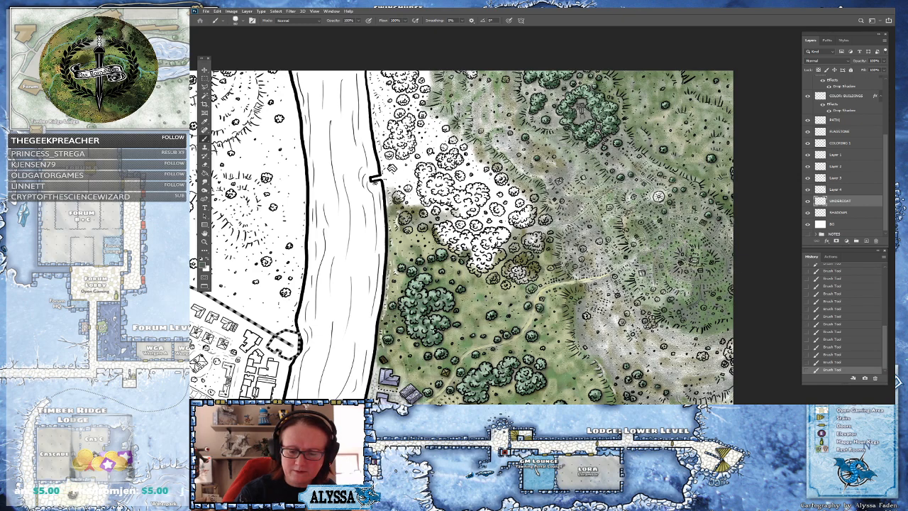
{"action": "mouse_move", "coordinate": [701, 233]}
{"action": "left_mouse_down"}
{"action": "mouse_move", "coordinate": [701, 202]}
{"action": "mouse_move", "coordinate": [674, 298]}
{"action": "mouse_move", "coordinate": [687, 302]}
{"action": "mouse_move", "coordinate": [639, 305]}
{"action": "mouse_move", "coordinate": [630, 294]}
{"action": "mouse_move", "coordinate": [636, 308]}
{"action": "mouse_move", "coordinate": [630, 277]}
{"action": "mouse_move", "coordinate": [655, 287]}
{"action": "mouse_move", "coordinate": [653, 271]}
{"action": "mouse_move", "coordinate": [629, 257]}
{"action": "mouse_move", "coordinate": [674, 241]}
{"action": "mouse_move", "coordinate": [634, 280]}
{"action": "left_mouse_up"}
{"action": "mouse_move", "coordinate": [639, 228]}
{"action": "left_mouse_down"}
{"action": "mouse_move", "coordinate": [626, 222]}
{"action": "mouse_move", "coordinate": [655, 209]}
{"action": "mouse_move", "coordinate": [681, 213]}
{"action": "mouse_move", "coordinate": [646, 198]}
{"action": "mouse_move", "coordinate": [657, 186]}
{"action": "mouse_move", "coordinate": [659, 196]}
{"action": "mouse_move", "coordinate": [696, 182]}
{"action": "left_mouse_up"}
Paint the dark grey-green near the hut clearing and over the hills east of the tree clumps
{"action": "scroll", "coordinate": [715, 234], "scroll_direction": "up", "scroll_amount": 4}
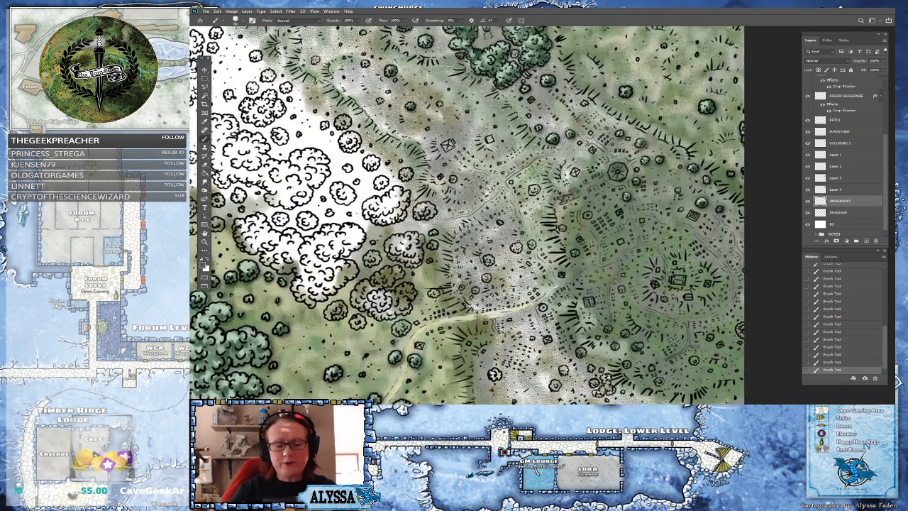
{"action": "mouse_move", "coordinate": [565, 179]}
{"action": "left_mouse_down"}
{"action": "mouse_move", "coordinate": [569, 193]}
{"action": "mouse_move", "coordinate": [576, 156]}
{"action": "mouse_move", "coordinate": [616, 125]}
{"action": "mouse_move", "coordinate": [577, 100]}
{"action": "mouse_move", "coordinate": [591, 115]}
{"action": "mouse_move", "coordinate": [550, 62]}
{"action": "mouse_move", "coordinate": [524, 87]}
{"action": "mouse_move", "coordinate": [572, 132]}
{"action": "mouse_move", "coordinate": [546, 173]}
{"action": "mouse_move", "coordinate": [508, 172]}
{"action": "mouse_move", "coordinate": [530, 207]}
{"action": "mouse_move", "coordinate": [544, 198]}
{"action": "mouse_move", "coordinate": [500, 198]}
{"action": "mouse_move", "coordinate": [475, 221]}
{"action": "mouse_move", "coordinate": [447, 229]}
{"action": "mouse_move", "coordinate": [455, 216]}
{"action": "mouse_move", "coordinate": [429, 204]}
{"action": "mouse_move", "coordinate": [421, 221]}
{"action": "mouse_move", "coordinate": [398, 224]}
{"action": "mouse_move", "coordinate": [434, 225]}
{"action": "mouse_move", "coordinate": [463, 248]}
{"action": "mouse_move", "coordinate": [449, 283]}
{"action": "mouse_move", "coordinate": [500, 309]}
{"action": "mouse_move", "coordinate": [516, 307]}
{"action": "mouse_move", "coordinate": [549, 283]}
{"action": "mouse_move", "coordinate": [490, 273]}
{"action": "mouse_move", "coordinate": [468, 248]}
{"action": "mouse_move", "coordinate": [511, 258]}
{"action": "mouse_move", "coordinate": [526, 238]}
{"action": "mouse_move", "coordinate": [496, 226]}
{"action": "mouse_move", "coordinate": [553, 252]}
{"action": "mouse_move", "coordinate": [599, 172]}
{"action": "left_mouse_up"}
{"action": "scroll", "coordinate": [600, 173], "scroll_direction": "down", "scroll_amount": 5}
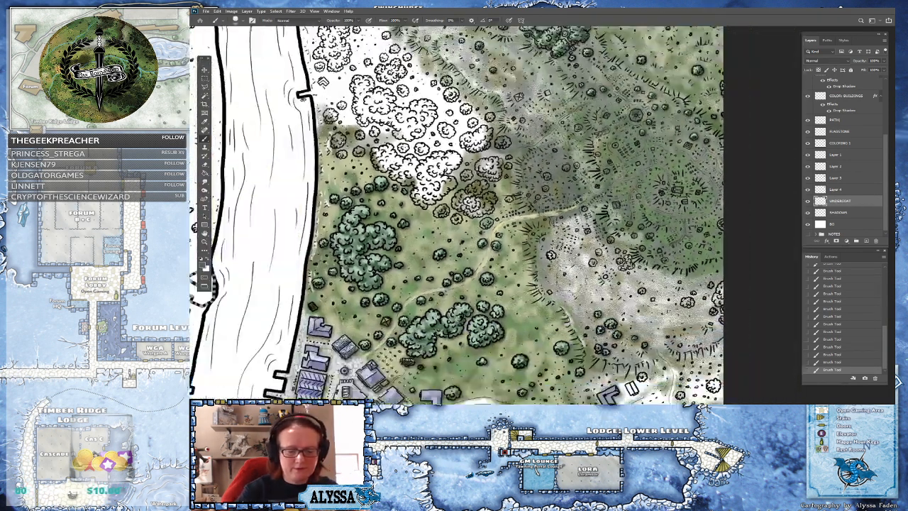
{"action": "left_click", "coordinate": [600, 172], "text": "alt"}
{"action": "mouse_move", "coordinate": [525, 240]}
{"action": "left_mouse_down"}
{"action": "mouse_move", "coordinate": [533, 256]}
{"action": "mouse_move", "coordinate": [528, 244]}
{"action": "mouse_move", "coordinate": [550, 252]}
{"action": "mouse_move", "coordinate": [517, 260]}
{"action": "mouse_move", "coordinate": [513, 278]}
{"action": "mouse_move", "coordinate": [540, 291]}
{"action": "mouse_move", "coordinate": [538, 312]}
{"action": "mouse_move", "coordinate": [546, 288]}
{"action": "mouse_move", "coordinate": [560, 291]}
{"action": "mouse_move", "coordinate": [568, 275]}
{"action": "mouse_move", "coordinate": [618, 298]}
{"action": "mouse_move", "coordinate": [649, 291]}
{"action": "mouse_move", "coordinate": [555, 328]}
{"action": "mouse_move", "coordinate": [576, 337]}
{"action": "mouse_move", "coordinate": [567, 347]}
{"action": "mouse_move", "coordinate": [606, 326]}
{"action": "mouse_move", "coordinate": [623, 328]}
{"action": "mouse_move", "coordinate": [611, 342]}
{"action": "mouse_move", "coordinate": [656, 329]}
{"action": "left_mouse_up"}
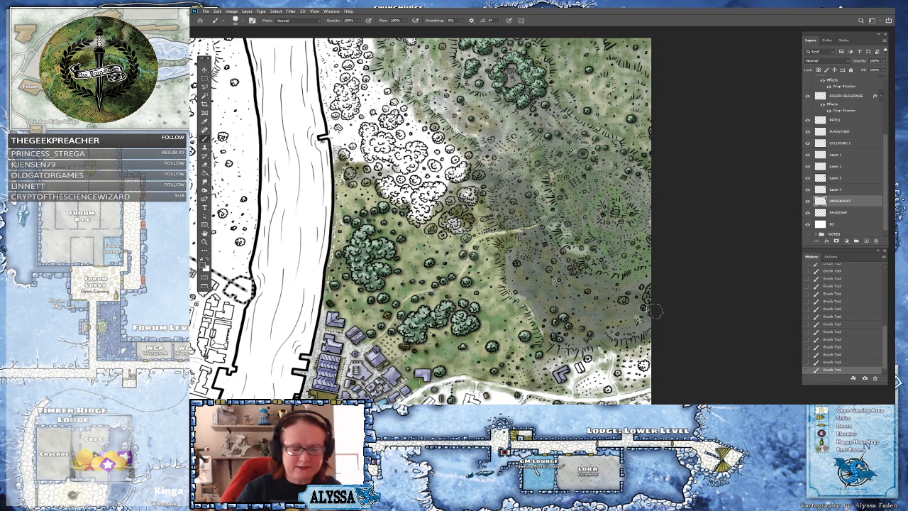
Switch to Layer 4, pick a muted green and brush it over the hills beside the path
{"action": "scroll", "coordinate": [682, 333], "scroll_direction": "down", "scroll_amount": 4}
{"action": "scroll", "coordinate": [731, 306], "scroll_direction": "up", "scroll_amount": 2}
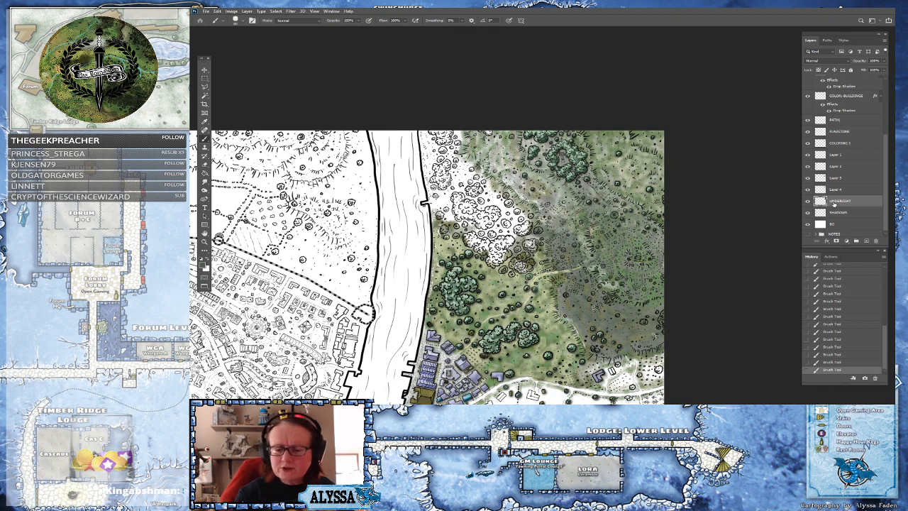
{"action": "left_click", "coordinate": [836, 190]}
{"action": "left_click", "coordinate": [205, 267]}
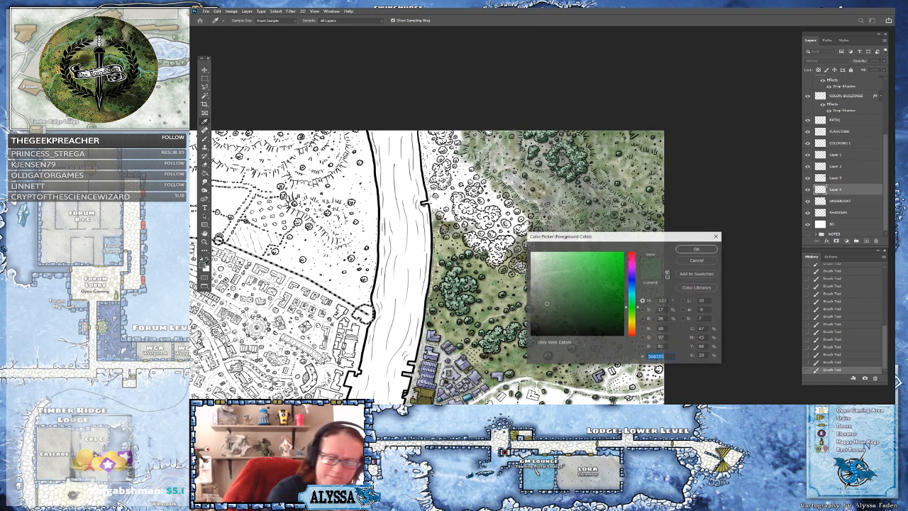
{"action": "left_click", "coordinate": [547, 289]}
{"action": "left_click", "coordinate": [698, 249]}
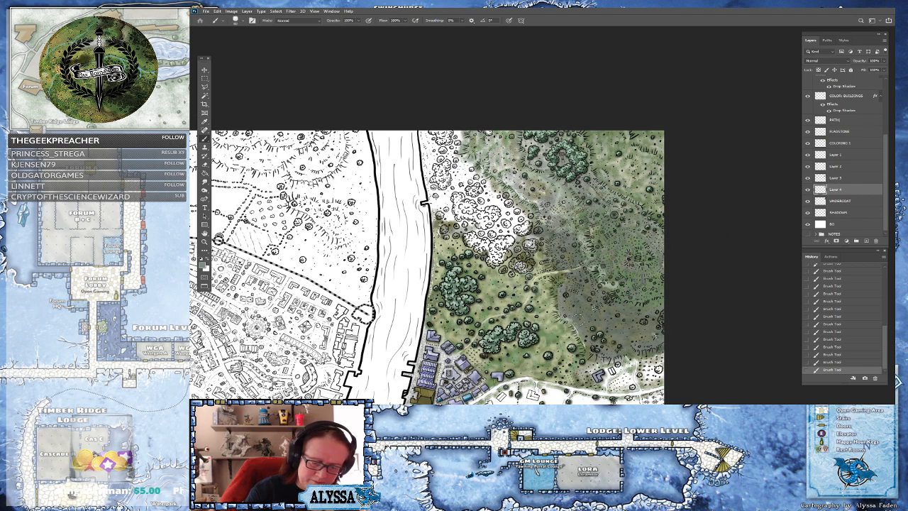
{"action": "mouse_move", "coordinate": [566, 290]}
{"action": "left_mouse_down"}
{"action": "mouse_move", "coordinate": [590, 328]}
{"action": "mouse_move", "coordinate": [595, 307]}
{"action": "left_mouse_up"}
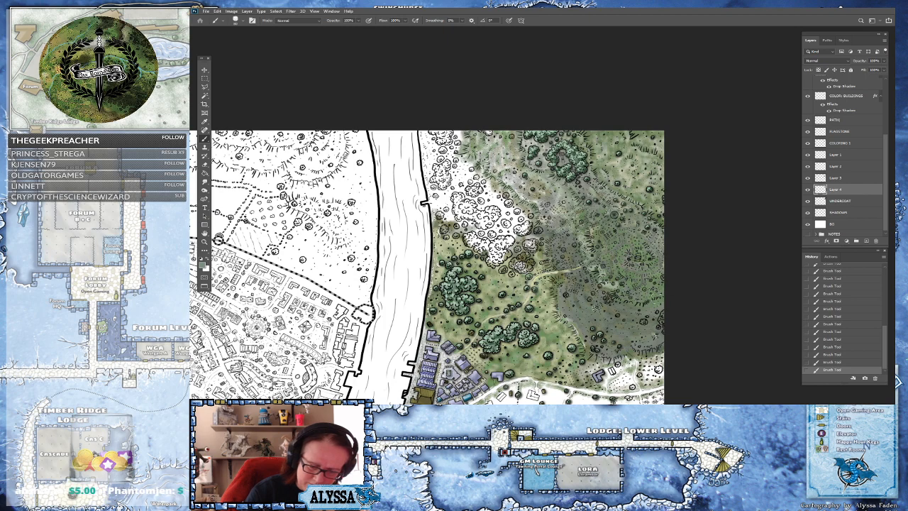
{"action": "left_click_drag", "start_coordinate": [589, 299], "coordinate": [577, 299]}
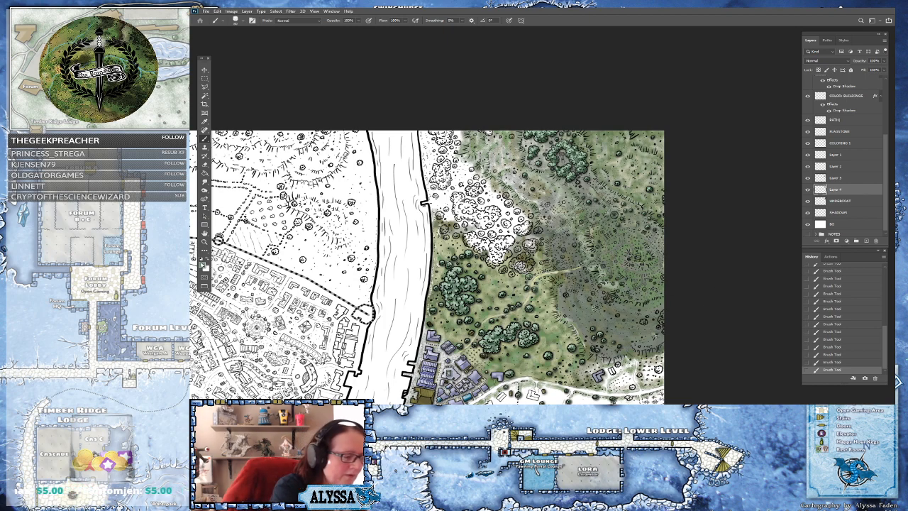
Choose another green as foreground colour and step through the layers to select COLORING 1
{"action": "left_click", "coordinate": [203, 266]}
{"action": "left_click_drag", "start_coordinate": [634, 303], "coordinate": [634, 324]}
{"action": "left_click_drag", "start_coordinate": [553, 278], "coordinate": [544, 275]}
{"action": "left_click", "coordinate": [697, 250]}
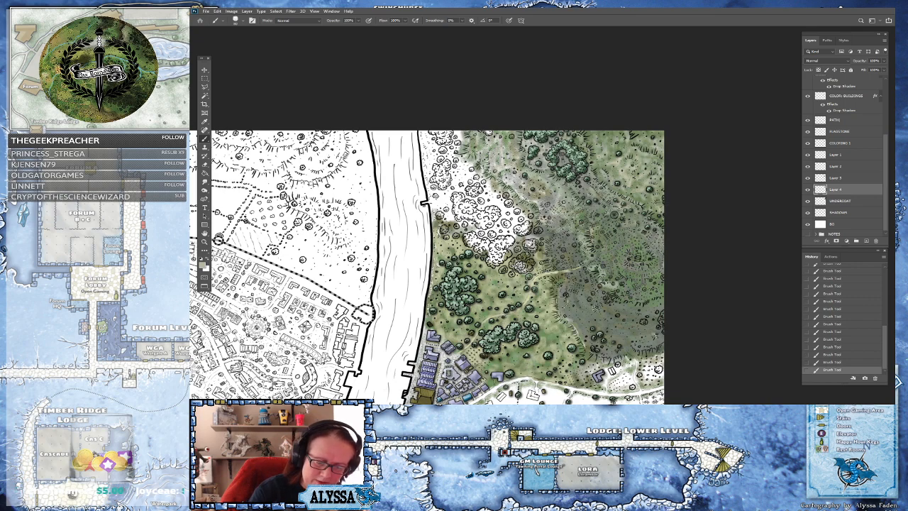
{"action": "left_click", "coordinate": [838, 178]}
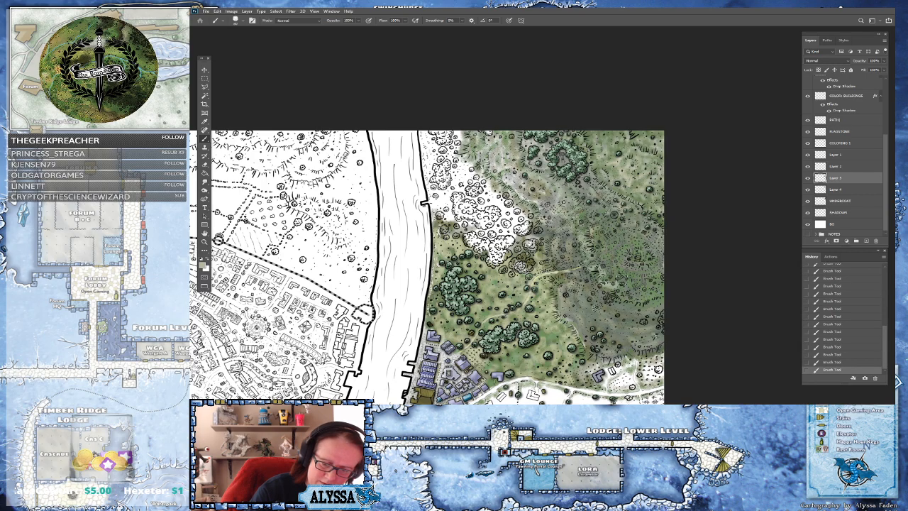
{"action": "scroll", "coordinate": [637, 266], "scroll_direction": "down", "scroll_amount": 3}
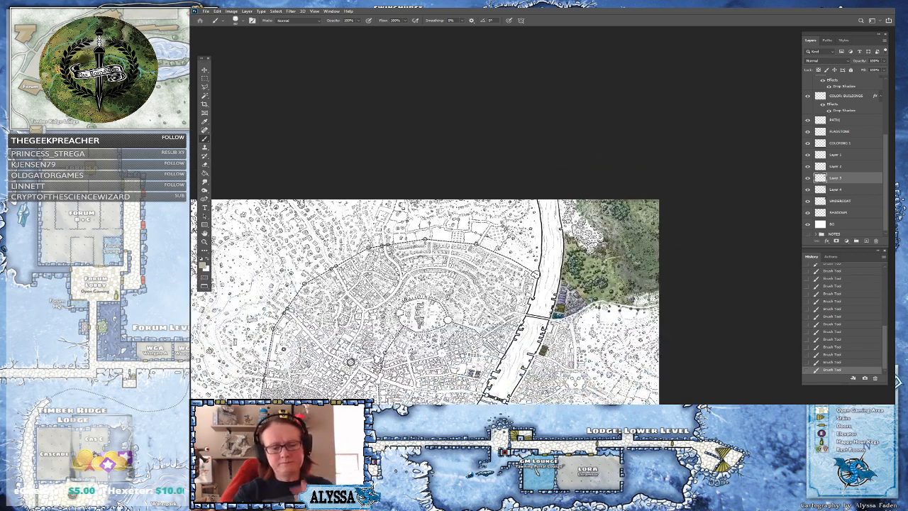
{"action": "left_click_drag", "start_coordinate": [657, 227], "coordinate": [694, 198]}
{"action": "scroll", "coordinate": [685, 211], "scroll_direction": "up", "scroll_amount": 1}
{"action": "left_click_drag", "start_coordinate": [666, 229], "coordinate": [608, 232]}
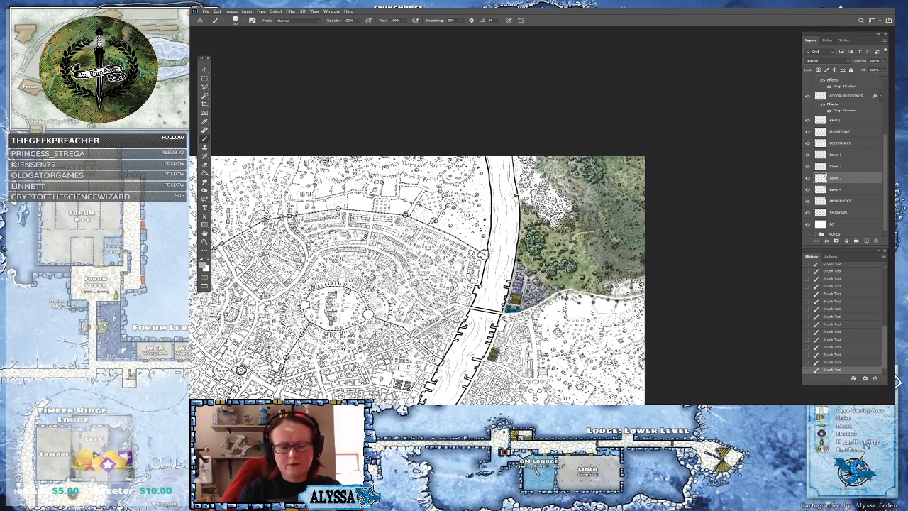
{"action": "scroll", "coordinate": [609, 232], "scroll_direction": "up", "scroll_amount": 5}
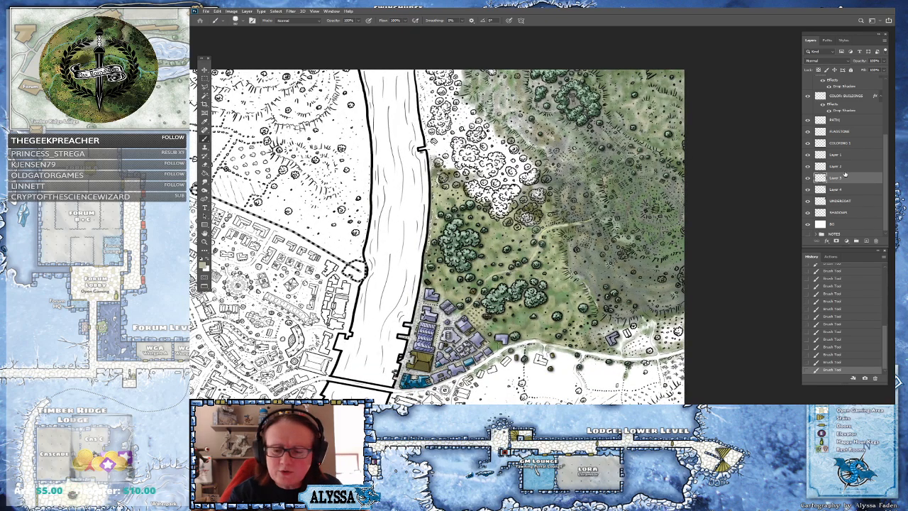
{"action": "left_click", "coordinate": [841, 166]}
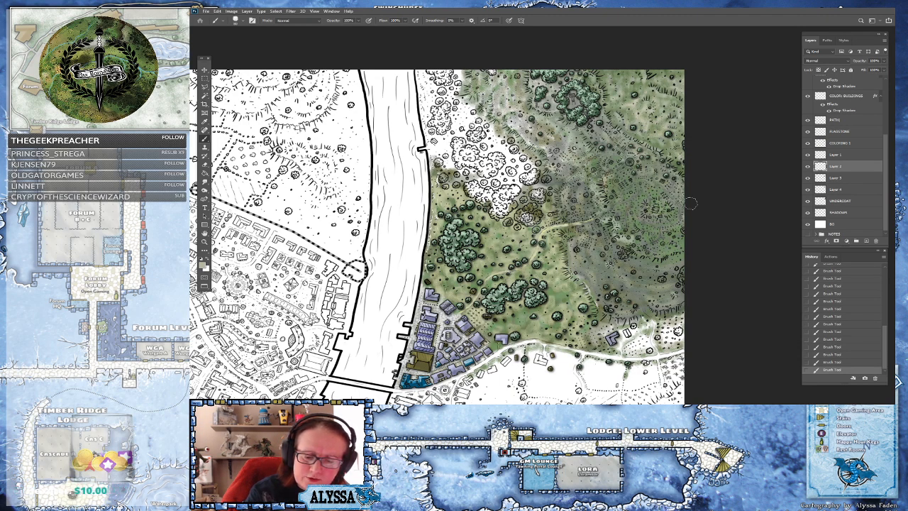
{"action": "left_click", "coordinate": [841, 156]}
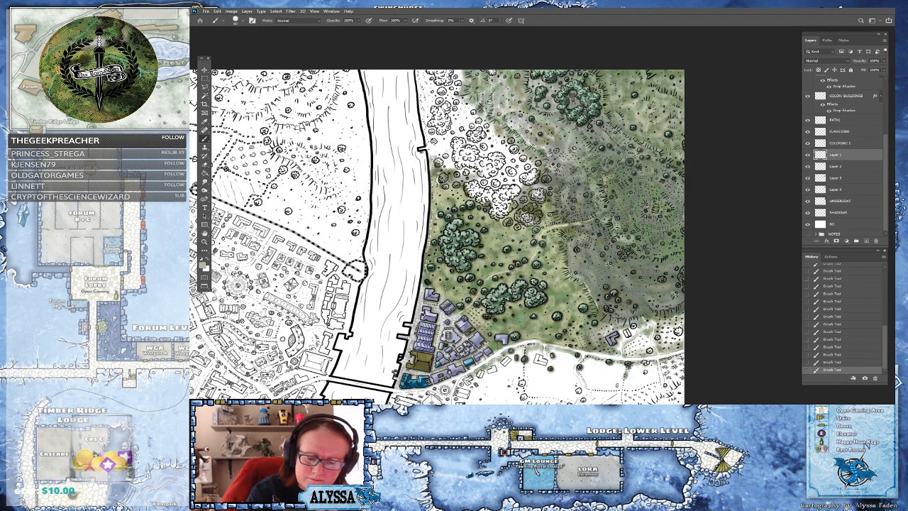
{"action": "left_click", "coordinate": [837, 144]}
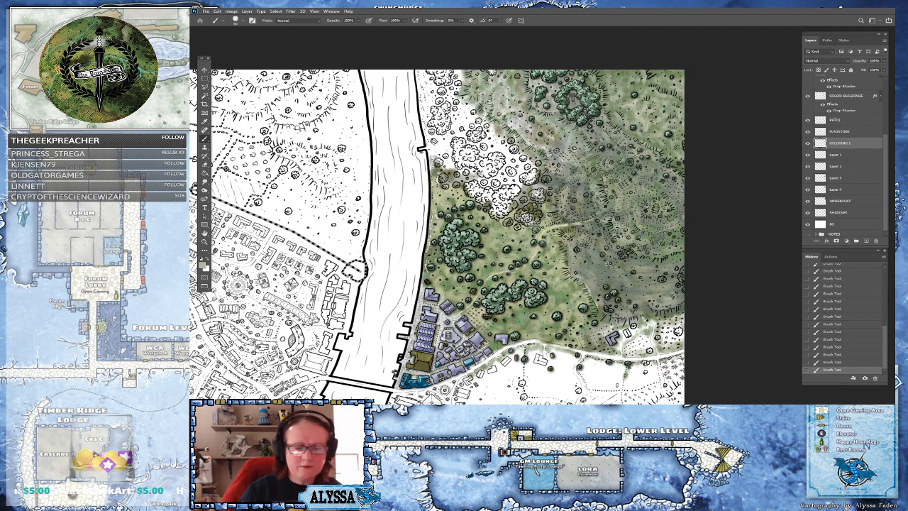
Zoom in on the hills and pick a sage green as the foreground colour
{"action": "scroll", "coordinate": [327, 324], "scroll_direction": "down", "scroll_amount": 3}
{"action": "scroll", "coordinate": [327, 324], "scroll_direction": "up", "scroll_amount": 3}
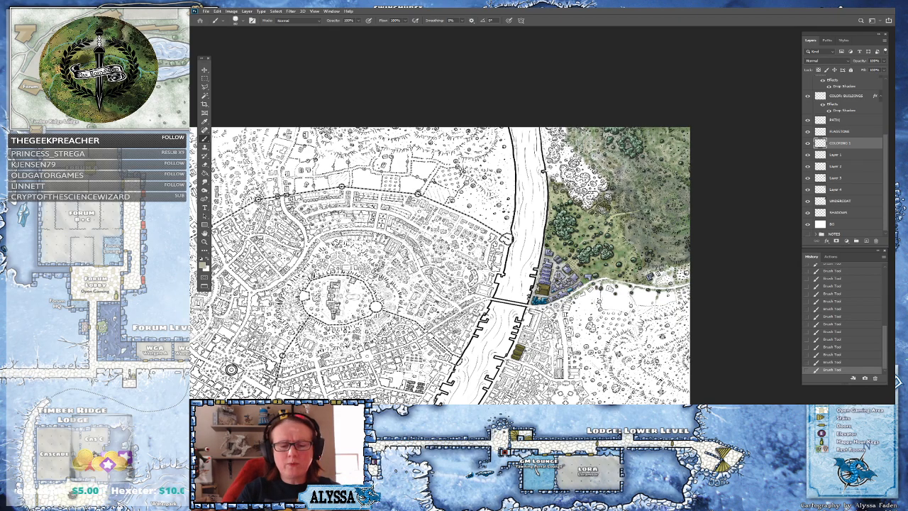
{"action": "key", "text": "ctrl+plus"}
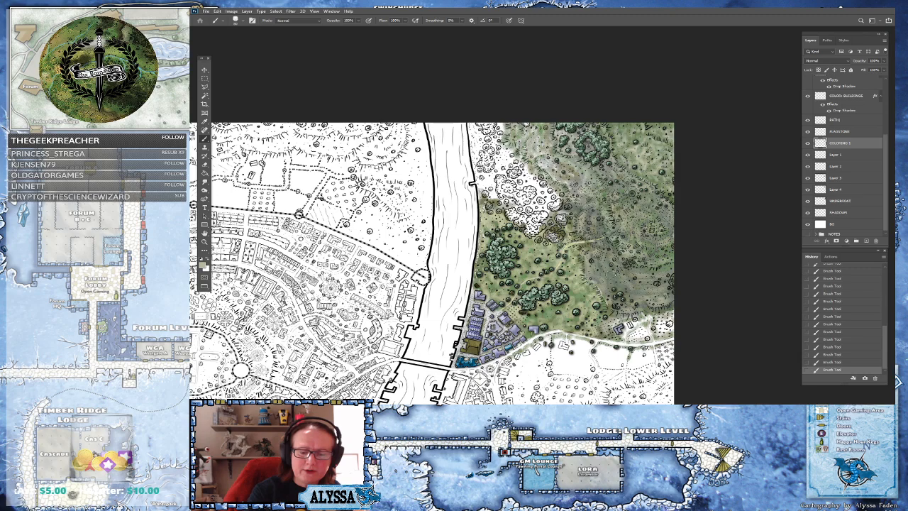
{"action": "scroll", "coordinate": [628, 248], "scroll_direction": "up", "scroll_amount": 1}
{"action": "scroll", "coordinate": [628, 249], "scroll_direction": "up", "scroll_amount": 3}
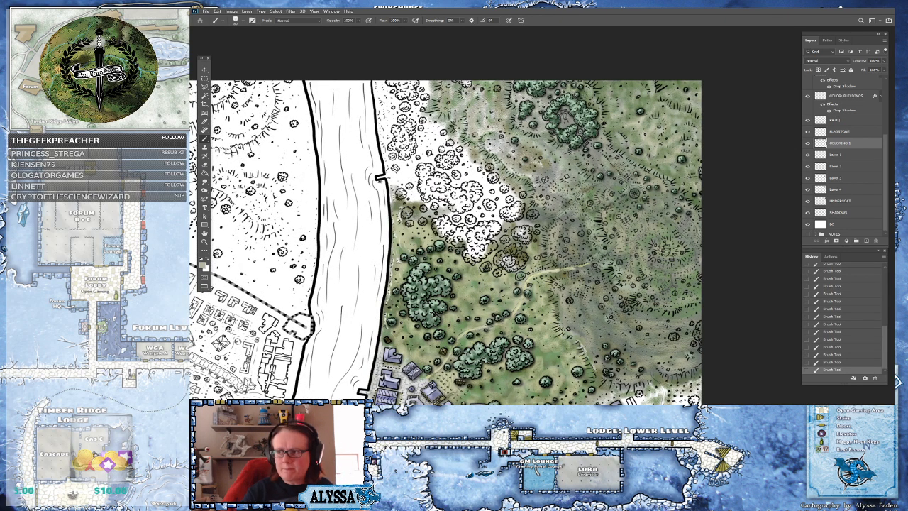
{"action": "left_click_drag", "start_coordinate": [446, 243], "coordinate": [435, 279]}
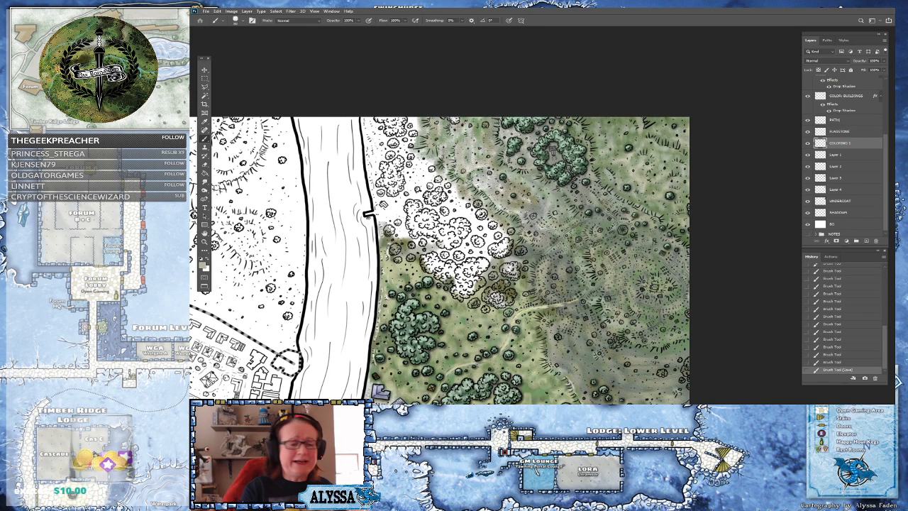
{"action": "left_click", "coordinate": [204, 266]}
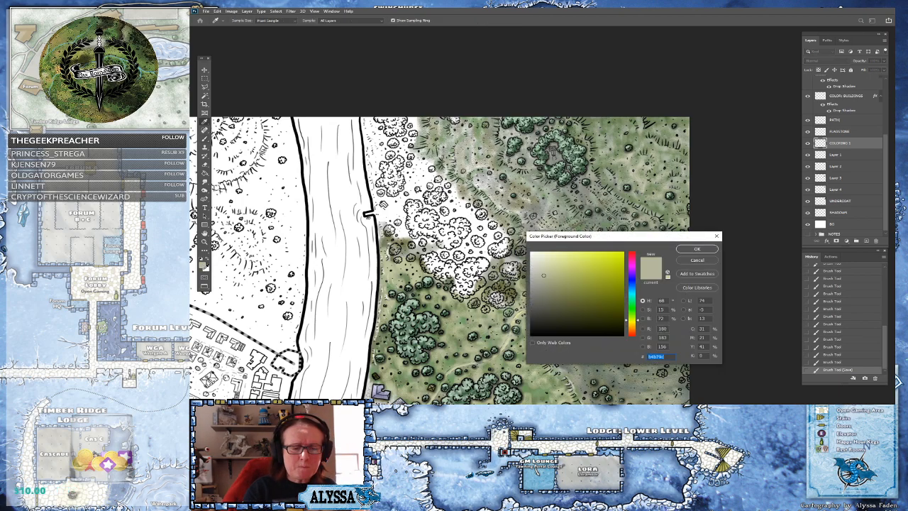
{"action": "left_click_drag", "start_coordinate": [633, 303], "coordinate": [628, 320]}
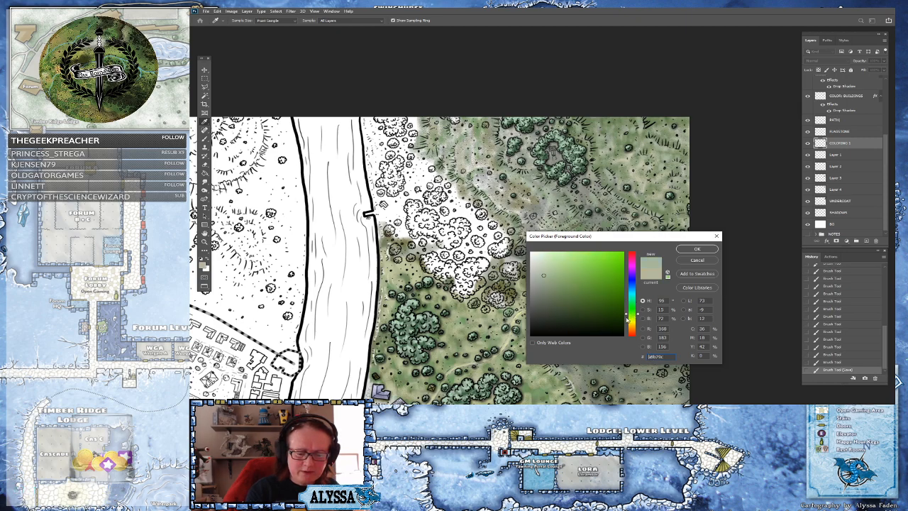
{"action": "left_click_drag", "start_coordinate": [564, 286], "coordinate": [558, 277]}
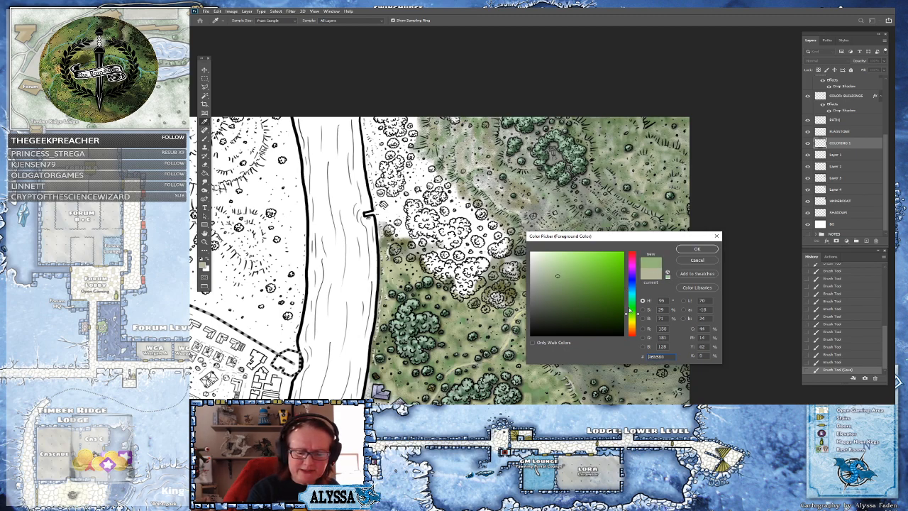
{"action": "left_click", "coordinate": [635, 311]}
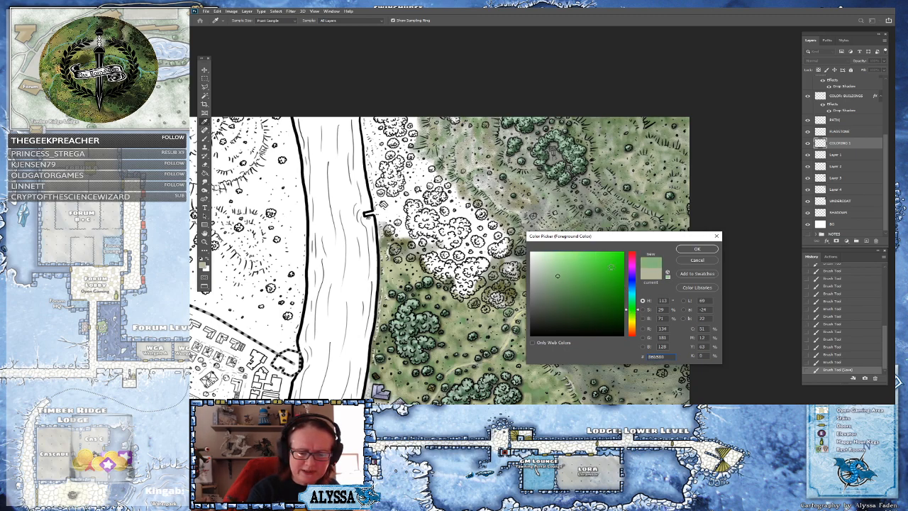
{"action": "left_click_drag", "start_coordinate": [558, 276], "coordinate": [561, 273]}
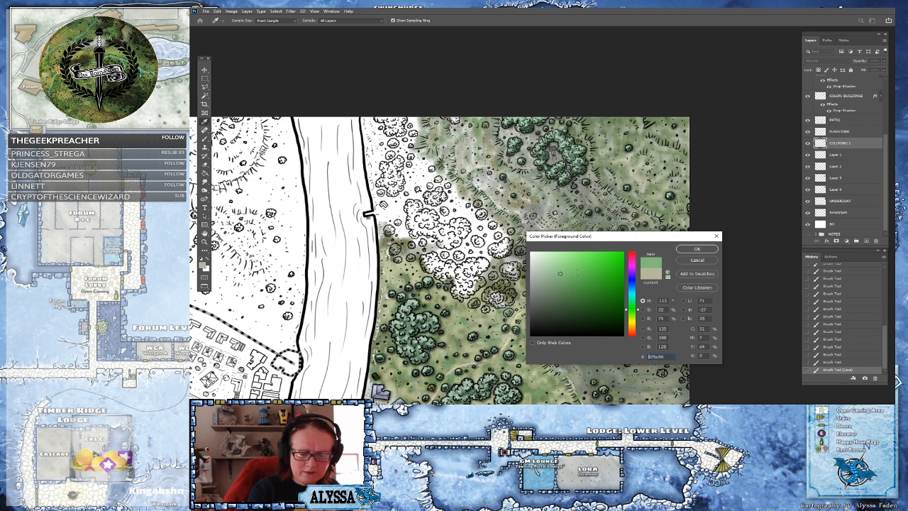
{"action": "left_click", "coordinate": [561, 283]}
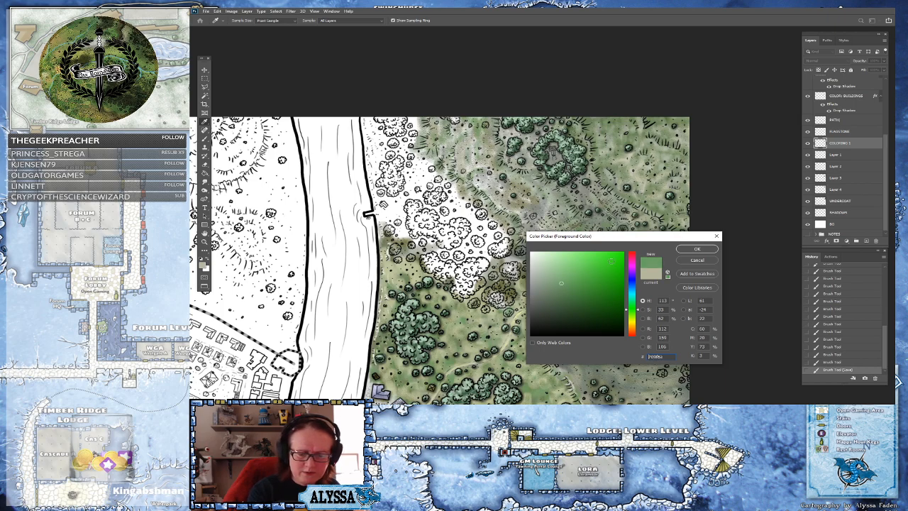
{"action": "left_click", "coordinate": [695, 250]}
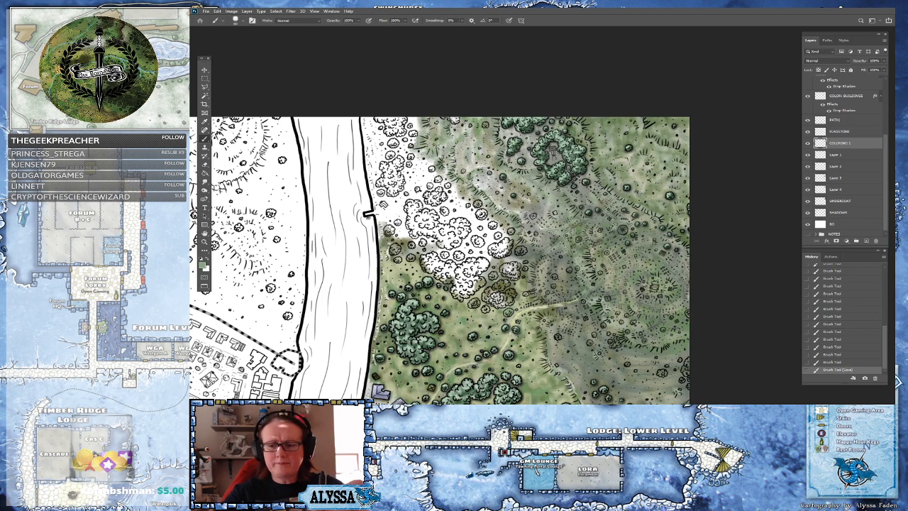
Pick a paler grey-green and brush it over the hills south of the stone circle on COLORING 1
{"action": "left_click_drag", "start_coordinate": [672, 110], "coordinate": [615, 187]}
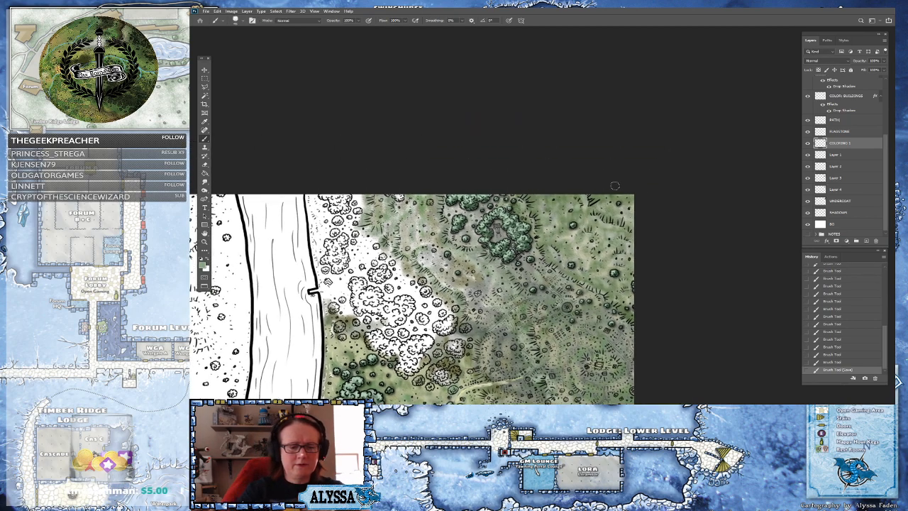
{"action": "scroll", "coordinate": [568, 237], "scroll_direction": "up", "scroll_amount": 3}
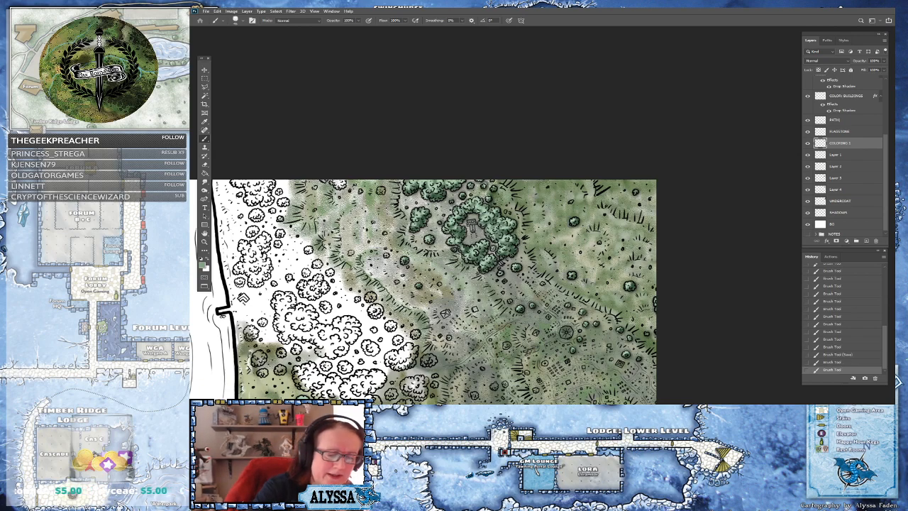
{"action": "left_click", "coordinate": [204, 265]}
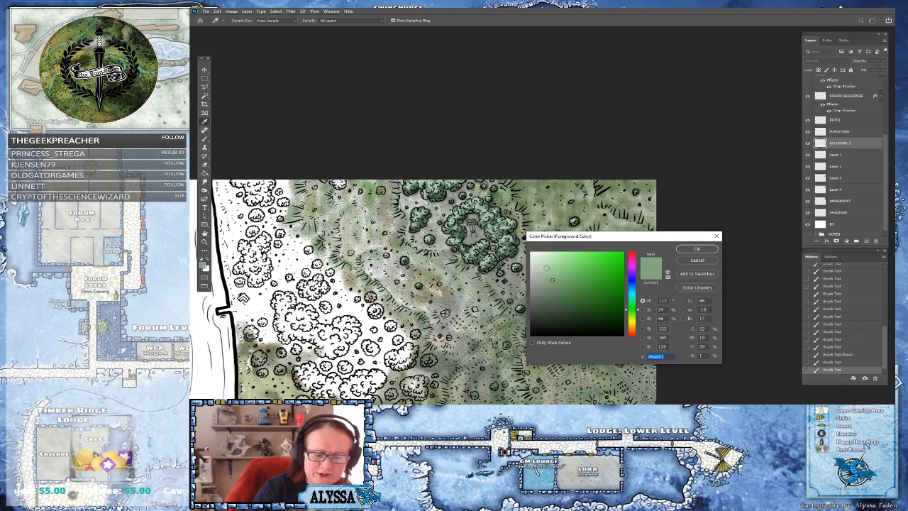
{"action": "left_click", "coordinate": [538, 269]}
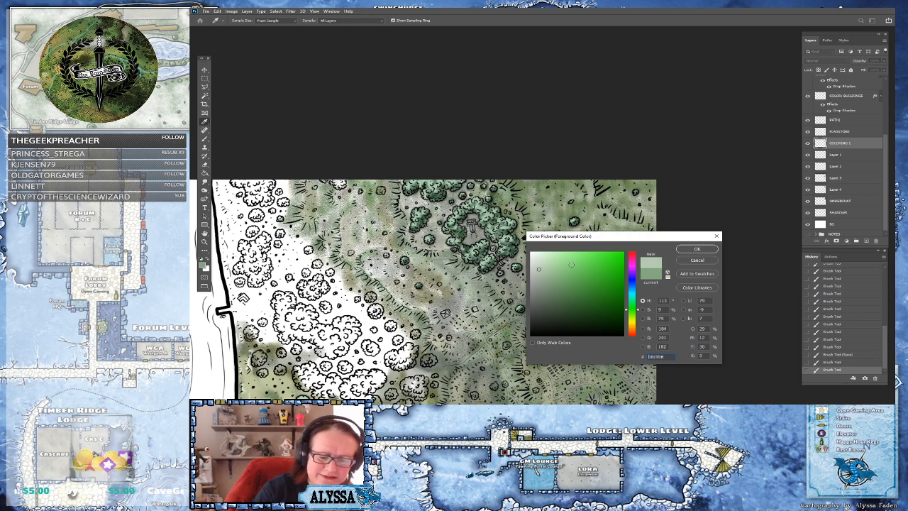
{"action": "left_click", "coordinate": [695, 249]}
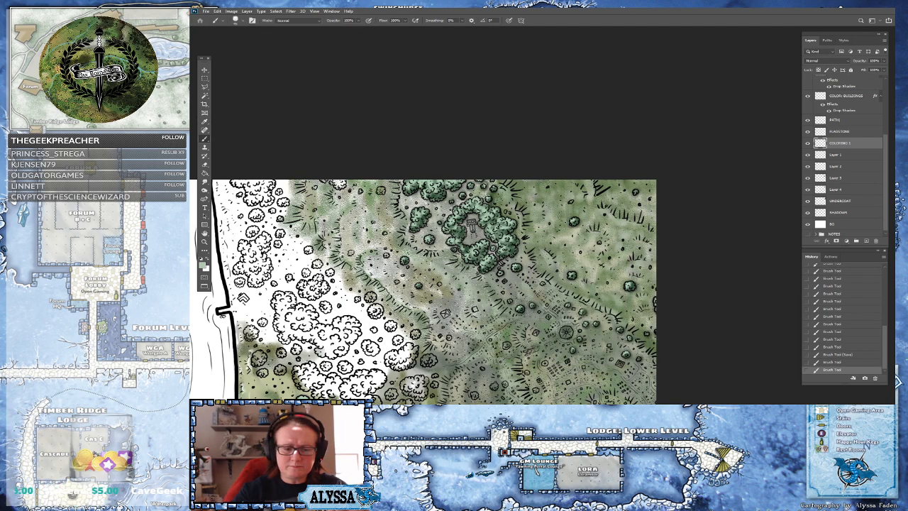
{"action": "mouse_move", "coordinate": [506, 188]}
{"action": "left_mouse_down"}
{"action": "mouse_move", "coordinate": [532, 263]}
{"action": "mouse_move", "coordinate": [524, 242]}
{"action": "left_mouse_up"}
{"action": "left_click_drag", "start_coordinate": [536, 274], "coordinate": [538, 281]}
{"action": "left_click_drag", "start_coordinate": [542, 249], "coordinate": [551, 270]}
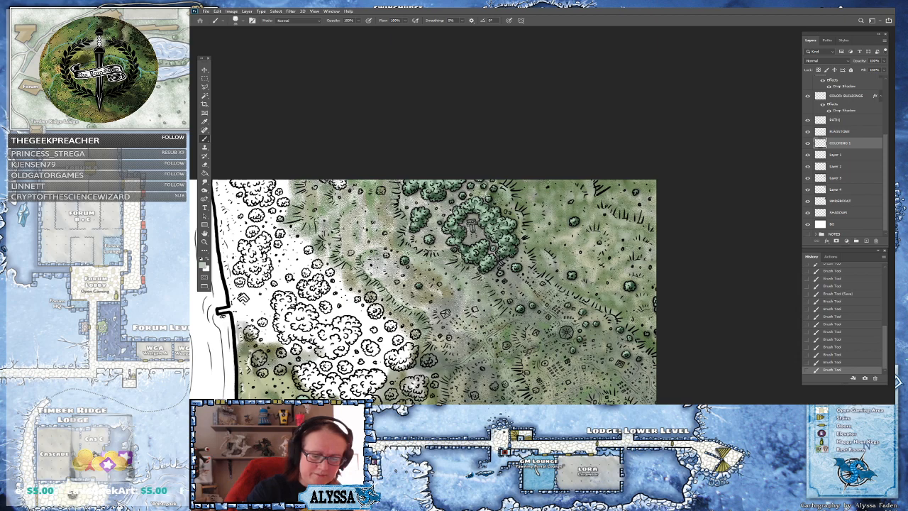
Brush the pale grey-green over the hills east of the stone circle and the slope below it
{"action": "left_click_drag", "start_coordinate": [598, 232], "coordinate": [600, 254]}
{"action": "left_click_drag", "start_coordinate": [597, 209], "coordinate": [609, 216]}
{"action": "left_click_drag", "start_coordinate": [617, 220], "coordinate": [623, 222]}
{"action": "left_click_drag", "start_coordinate": [589, 184], "coordinate": [589, 196]}
{"action": "mouse_move", "coordinate": [637, 224]}
{"action": "left_mouse_down"}
{"action": "mouse_move", "coordinate": [647, 245]}
{"action": "mouse_move", "coordinate": [639, 280]}
{"action": "mouse_move", "coordinate": [642, 263]}
{"action": "left_mouse_up"}
{"action": "mouse_move", "coordinate": [609, 296]}
{"action": "left_mouse_down"}
{"action": "mouse_move", "coordinate": [648, 316]}
{"action": "mouse_move", "coordinate": [642, 297]}
{"action": "mouse_move", "coordinate": [616, 321]}
{"action": "mouse_move", "coordinate": [577, 302]}
{"action": "left_mouse_up"}
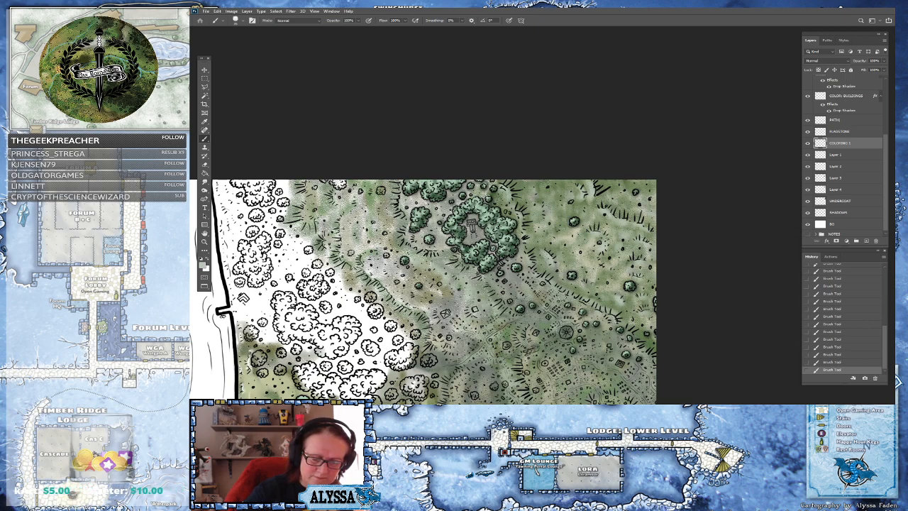
{"action": "mouse_move", "coordinate": [540, 278]}
{"action": "left_mouse_down"}
{"action": "mouse_move", "coordinate": [519, 278]}
{"action": "mouse_move", "coordinate": [529, 295]}
{"action": "mouse_move", "coordinate": [499, 292]}
{"action": "mouse_move", "coordinate": [533, 338]}
{"action": "mouse_move", "coordinate": [522, 339]}
{"action": "left_mouse_up"}
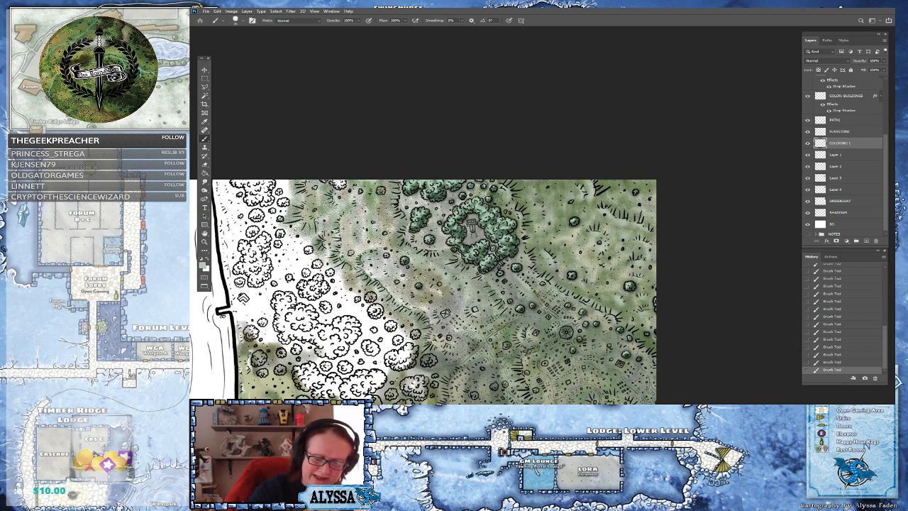
Try a long pale stroke across the southeastern hills and undo it
{"action": "mouse_move", "coordinate": [565, 297]}
{"action": "left_mouse_down"}
{"action": "mouse_move", "coordinate": [603, 315]}
{"action": "mouse_move", "coordinate": [649, 362]}
{"action": "left_mouse_up"}
{"action": "scroll", "coordinate": [652, 366], "scroll_direction": "down", "scroll_amount": 4}
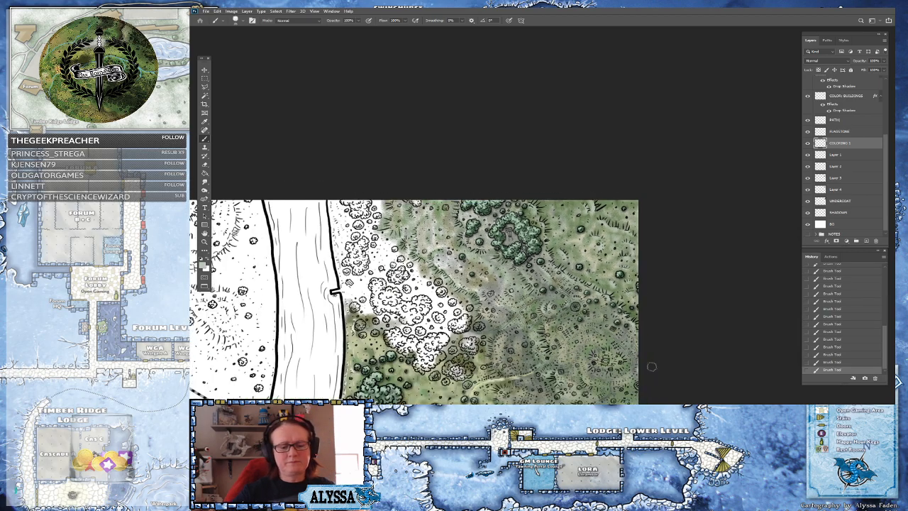
{"action": "scroll", "coordinate": [486, 274], "scroll_direction": "up", "scroll_amount": 3}
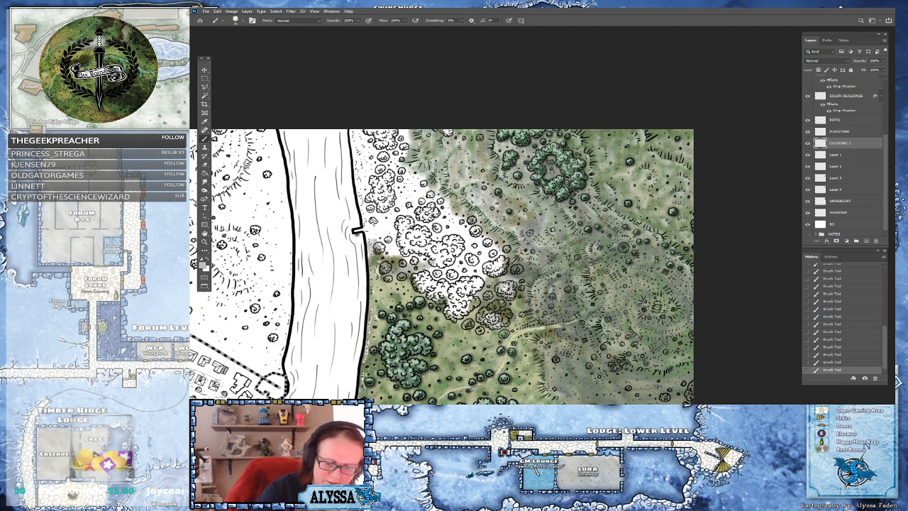
{"action": "key", "text": "ctrl+z"}
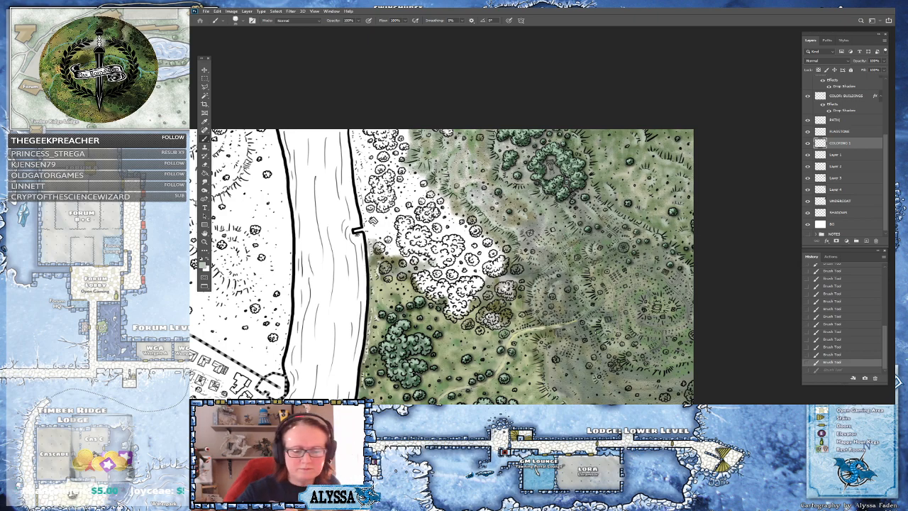
Brush the pale grey-green over the hills east of the meadow path and around the stone circle
{"action": "left_click_drag", "start_coordinate": [496, 312], "coordinate": [518, 217]}
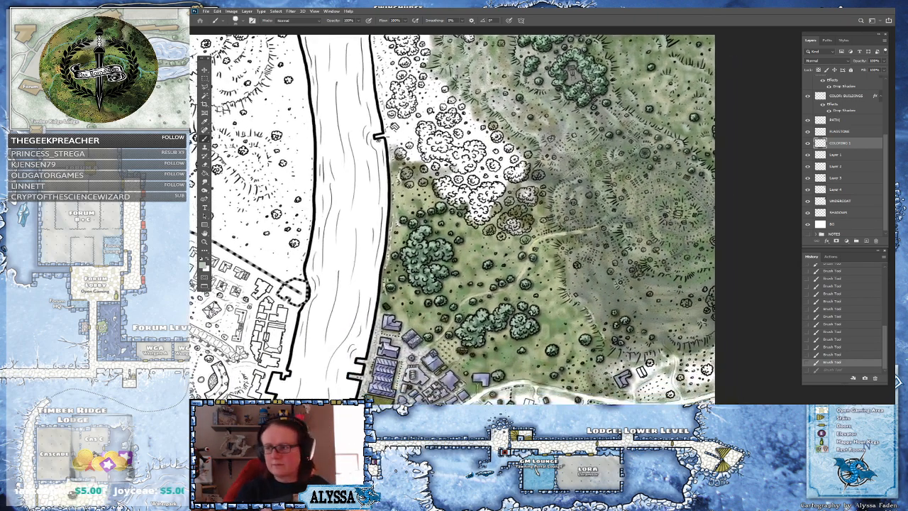
{"action": "mouse_move", "coordinate": [624, 226]}
{"action": "left_mouse_down"}
{"action": "mouse_move", "coordinate": [625, 235]}
{"action": "mouse_move", "coordinate": [613, 177]}
{"action": "left_mouse_up"}
{"action": "mouse_move", "coordinate": [655, 229]}
{"action": "left_mouse_down"}
{"action": "mouse_move", "coordinate": [659, 237]}
{"action": "mouse_move", "coordinate": [667, 218]}
{"action": "mouse_move", "coordinate": [698, 218]}
{"action": "mouse_move", "coordinate": [690, 214]}
{"action": "left_mouse_up"}
{"action": "mouse_move", "coordinate": [697, 251]}
{"action": "left_mouse_down"}
{"action": "mouse_move", "coordinate": [684, 242]}
{"action": "mouse_move", "coordinate": [700, 238]}
{"action": "left_mouse_up"}
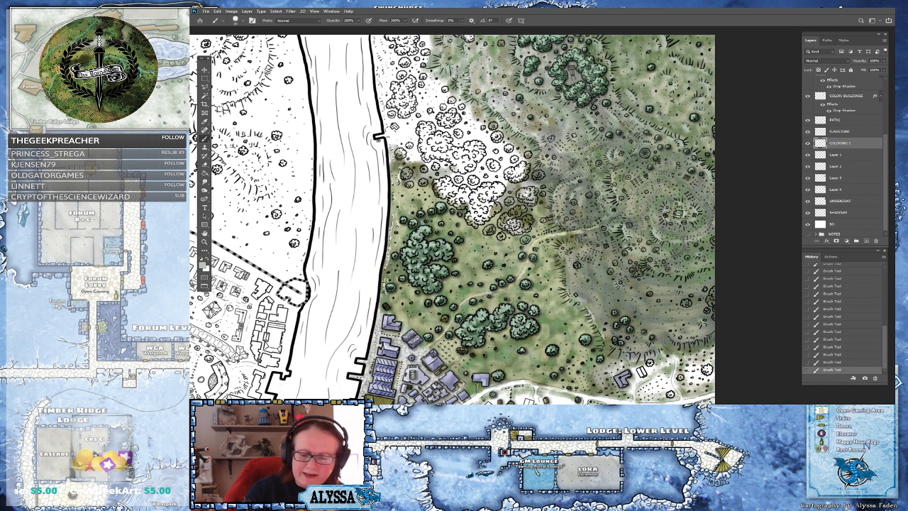
Brush more pale grey-green strokes over the lower southeastern hills beside the path
{"action": "mouse_move", "coordinate": [648, 261]}
{"action": "left_mouse_down"}
{"action": "mouse_move", "coordinate": [685, 274]}
{"action": "mouse_move", "coordinate": [712, 264]}
{"action": "left_mouse_up"}
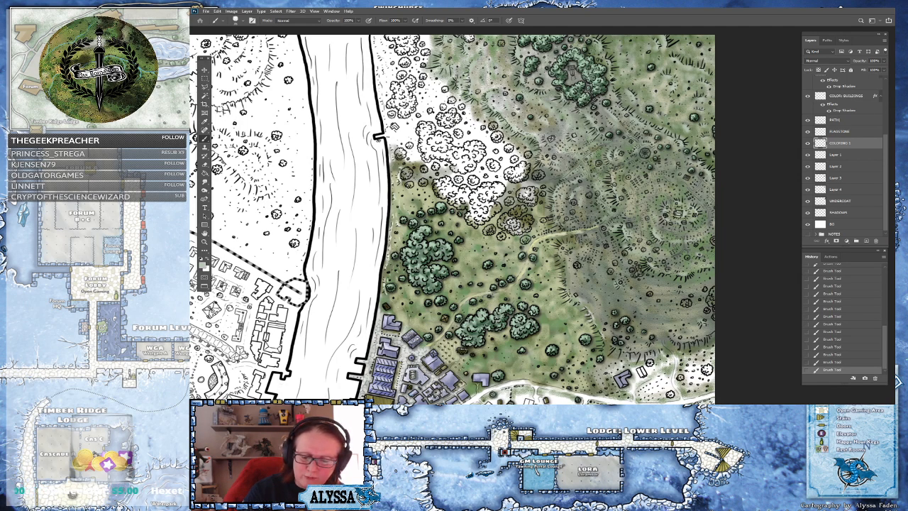
{"action": "left_click_drag", "start_coordinate": [703, 231], "coordinate": [699, 235]}
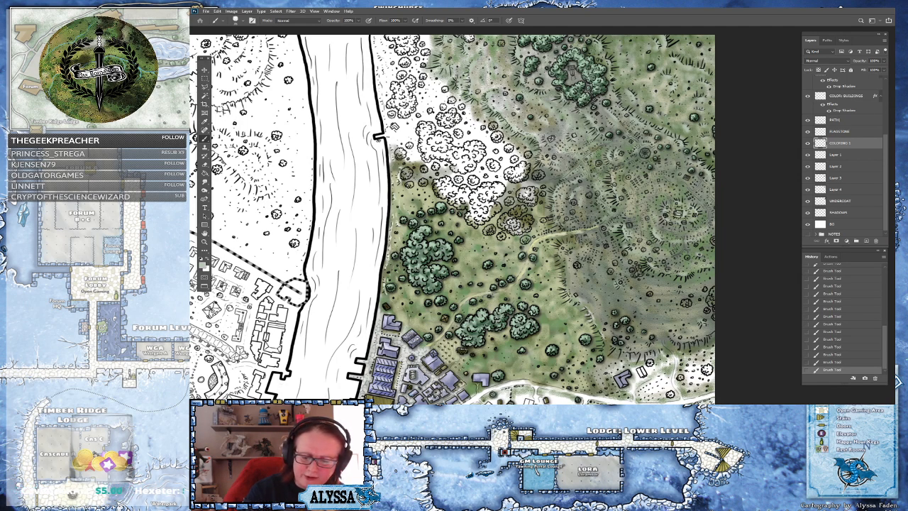
{"action": "mouse_move", "coordinate": [677, 341]}
{"action": "left_mouse_down"}
{"action": "mouse_move", "coordinate": [714, 328]}
{"action": "mouse_move", "coordinate": [673, 330]}
{"action": "mouse_move", "coordinate": [660, 308]}
{"action": "left_mouse_up"}
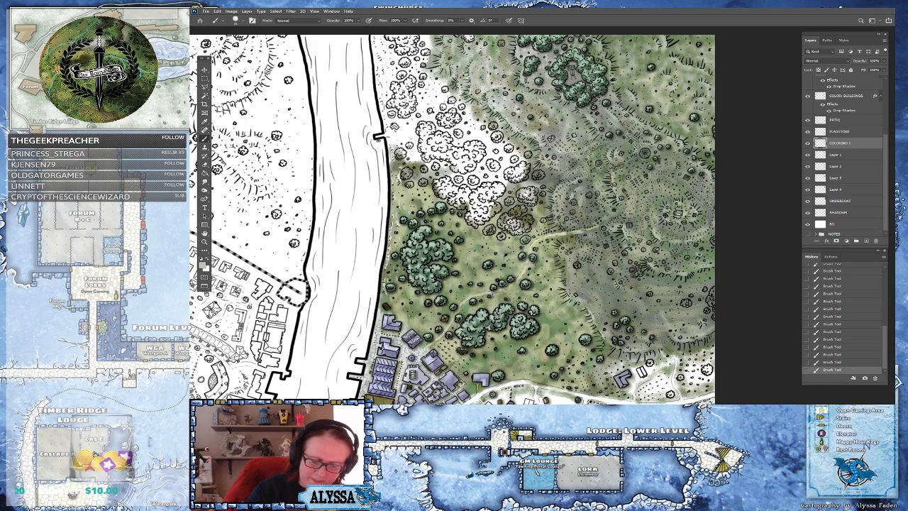
{"action": "mouse_move", "coordinate": [606, 321]}
{"action": "left_mouse_down"}
{"action": "mouse_move", "coordinate": [591, 293]}
{"action": "mouse_move", "coordinate": [604, 303]}
{"action": "mouse_move", "coordinate": [570, 296]}
{"action": "mouse_move", "coordinate": [574, 283]}
{"action": "mouse_move", "coordinate": [590, 299]}
{"action": "mouse_move", "coordinate": [598, 281]}
{"action": "mouse_move", "coordinate": [569, 271]}
{"action": "mouse_move", "coordinate": [562, 246]}
{"action": "mouse_move", "coordinate": [585, 245]}
{"action": "mouse_move", "coordinate": [570, 240]}
{"action": "left_mouse_up"}
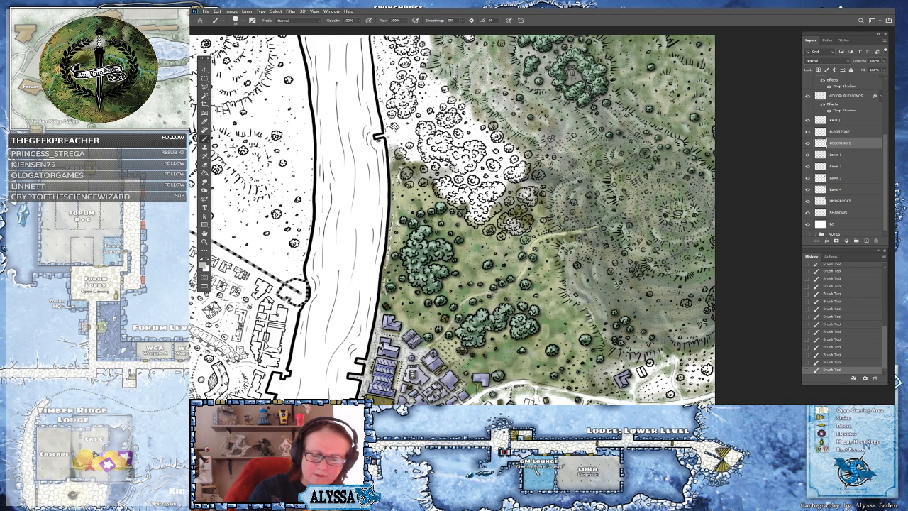
{"action": "left_click_drag", "start_coordinate": [616, 236], "coordinate": [626, 227]}
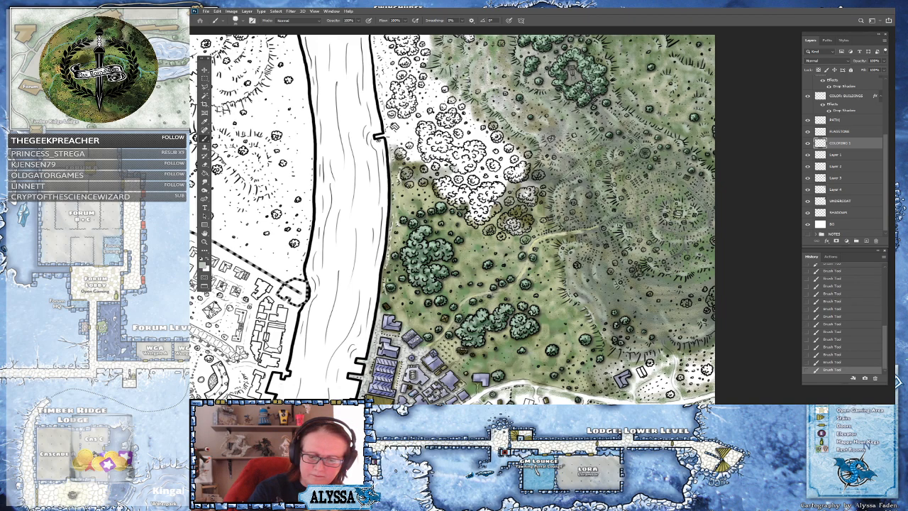
{"action": "left_click_drag", "start_coordinate": [640, 263], "coordinate": [651, 258]}
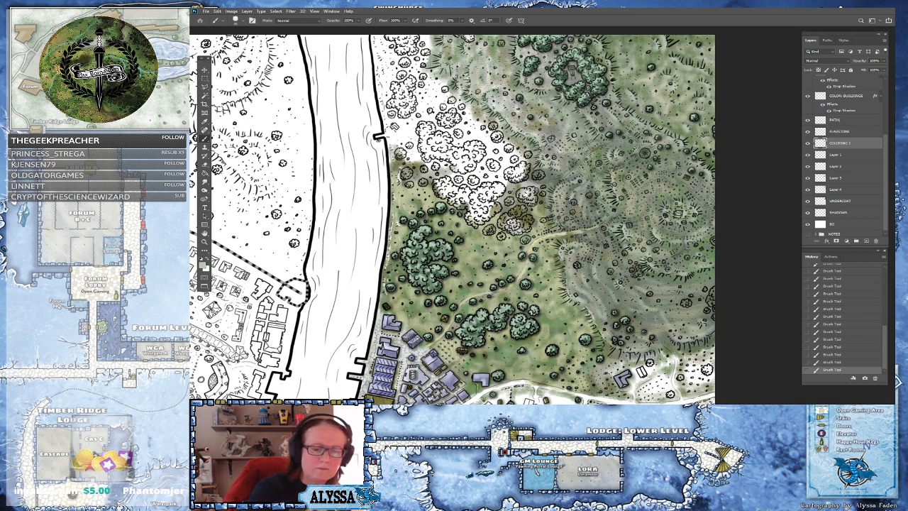
Pan and zoom around the map to review the coloured land east of the river
{"action": "left_click_drag", "start_coordinate": [399, 180], "coordinate": [358, 199]}
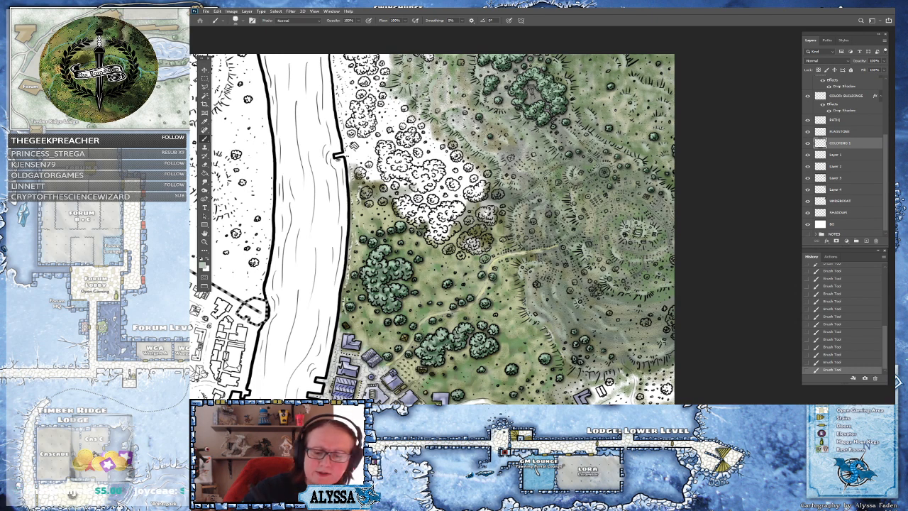
{"action": "left_click_drag", "start_coordinate": [195, 151], "coordinate": [245, 187]}
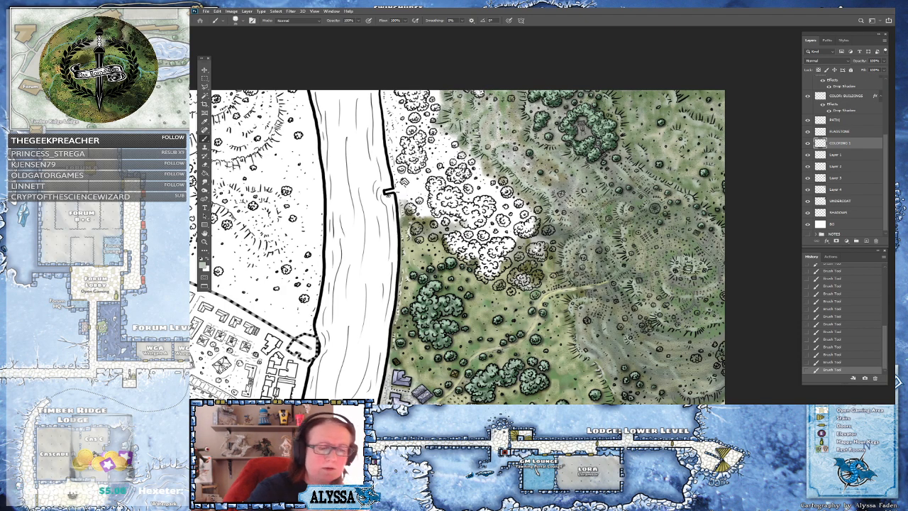
{"action": "scroll", "coordinate": [474, 126], "scroll_direction": "down", "scroll_amount": 5}
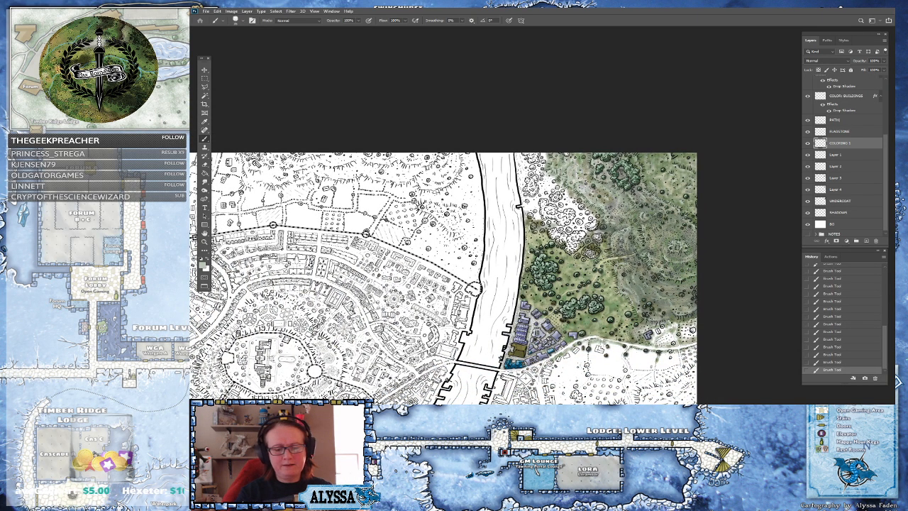
{"action": "scroll", "coordinate": [574, 313], "scroll_direction": "down", "scroll_amount": 3}
{"action": "scroll", "coordinate": [576, 311], "scroll_direction": "up", "scroll_amount": 4}
{"action": "scroll", "coordinate": [603, 397], "scroll_direction": "down", "scroll_amount": 2}
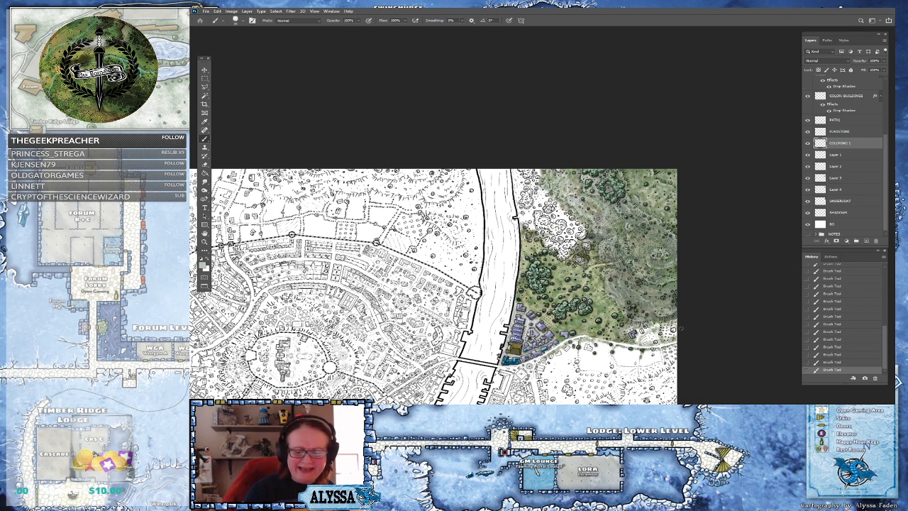
{"action": "scroll", "coordinate": [639, 312], "scroll_direction": "up", "scroll_amount": 4}
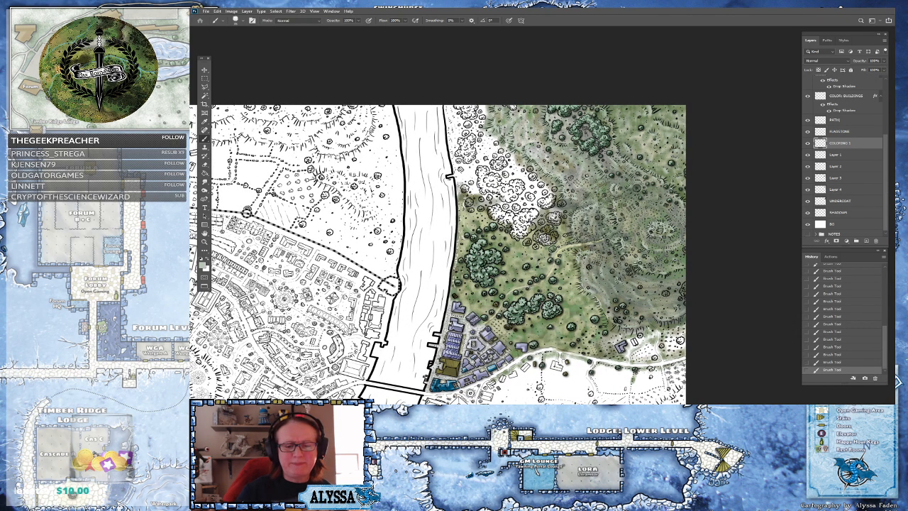
{"action": "scroll", "coordinate": [656, 227], "scroll_direction": "up", "scroll_amount": 4}
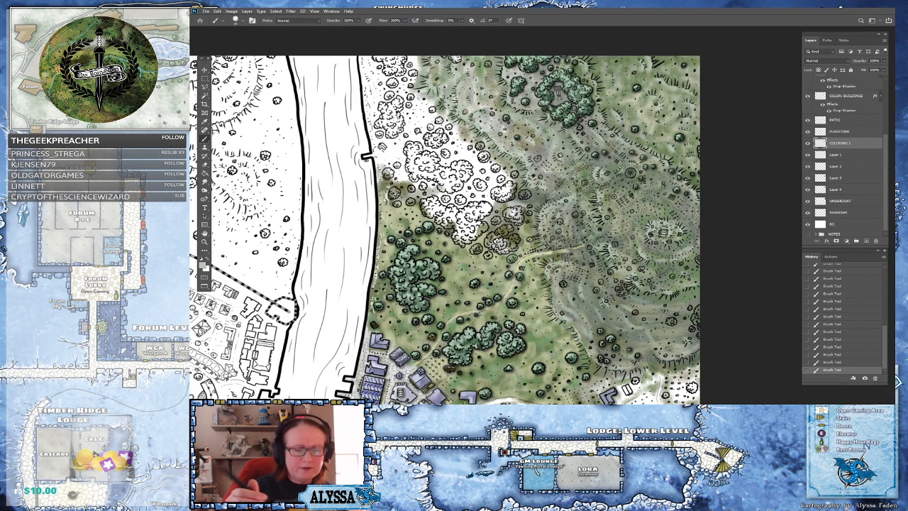
{"action": "left_click_drag", "start_coordinate": [445, 206], "coordinate": [451, 258]}
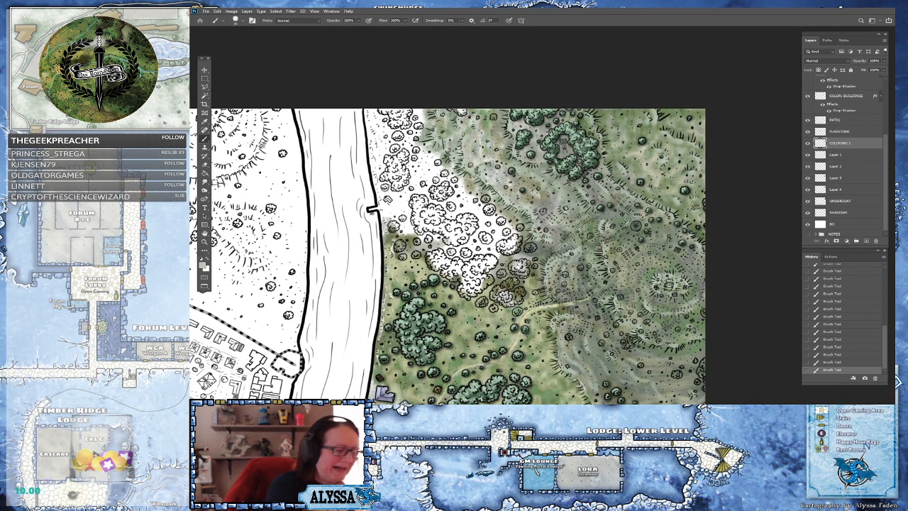
Pick a very pale grey-green as the foreground colour from the colour picker
{"action": "left_click", "coordinate": [204, 266]}
{"action": "left_click", "coordinate": [538, 260]}
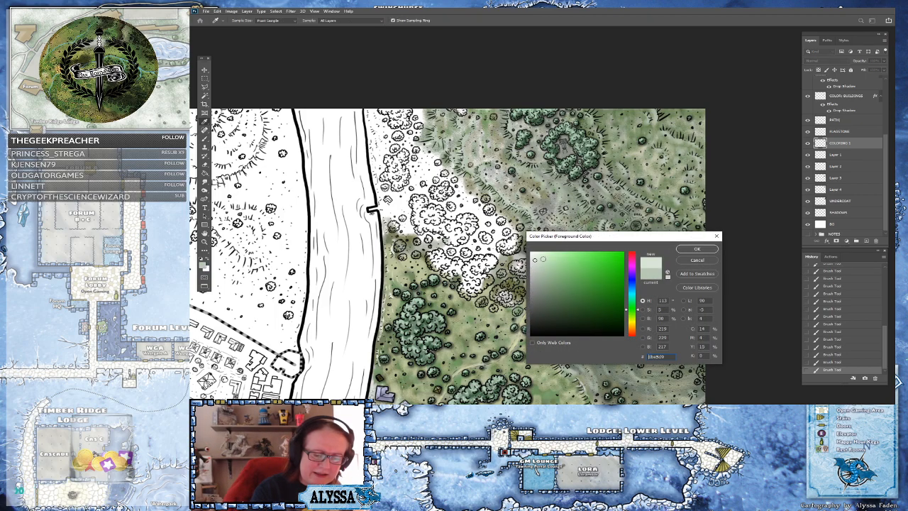
{"action": "left_click", "coordinate": [691, 249]}
{"action": "left_click_drag", "start_coordinate": [391, 252], "coordinate": [483, 278]}
{"action": "key", "text": "ctrl+plus"}
{"action": "left_click_drag", "start_coordinate": [439, 248], "coordinate": [438, 324]}
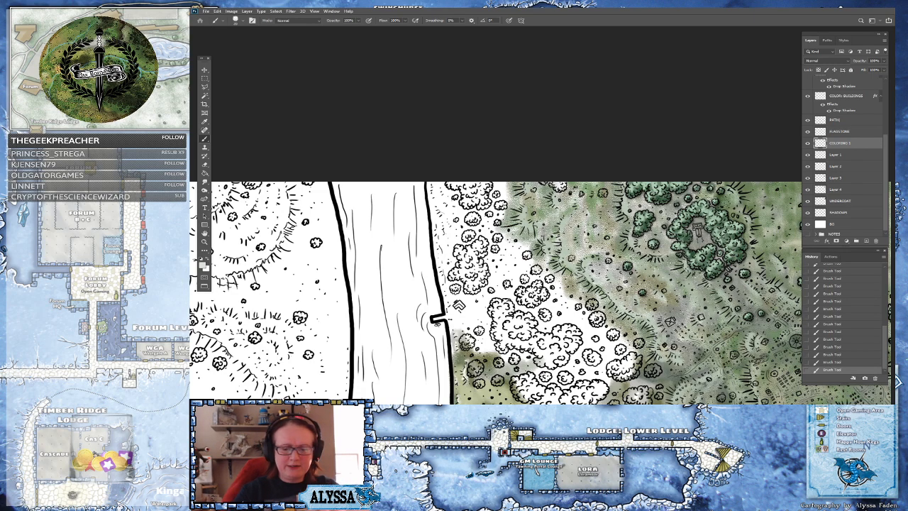
{"action": "left_click_drag", "start_coordinate": [663, 231], "coordinate": [592, 196]}
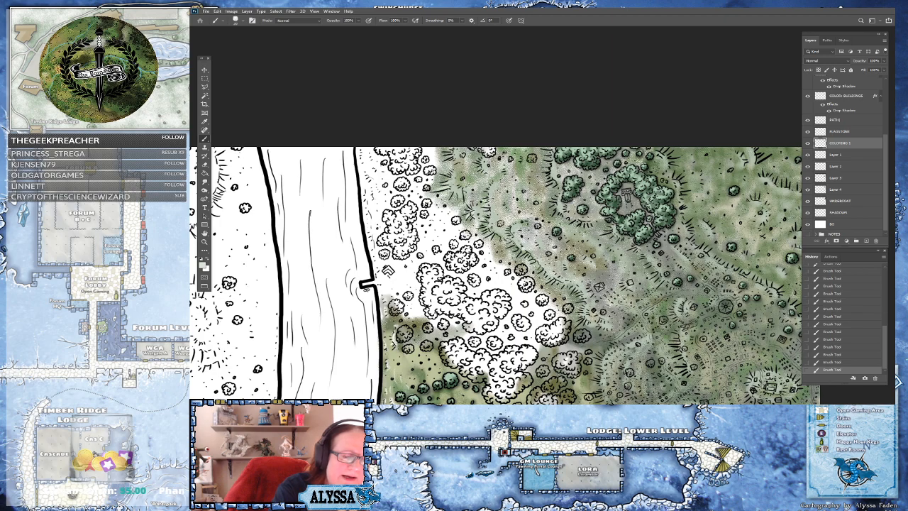
Reopen the foreground colour picker and choose a lighter, nearly neutral pale grey
{"action": "left_click", "coordinate": [205, 266]}
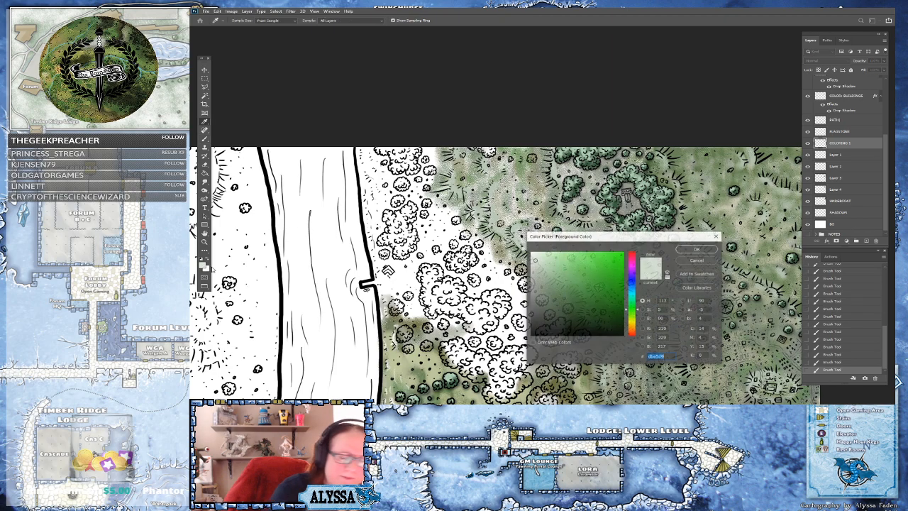
{"action": "left_click", "coordinate": [697, 249]}
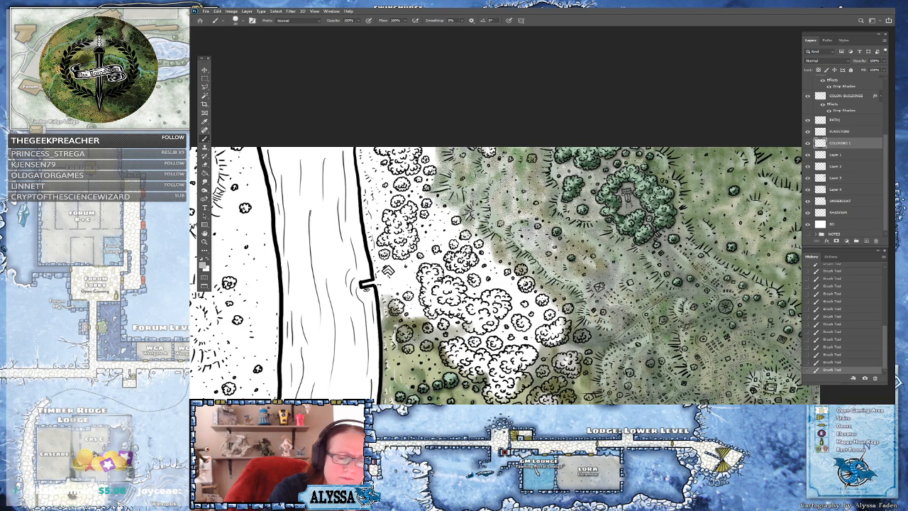
{"action": "left_click", "coordinate": [205, 266]}
{"action": "left_click", "coordinate": [534, 267]}
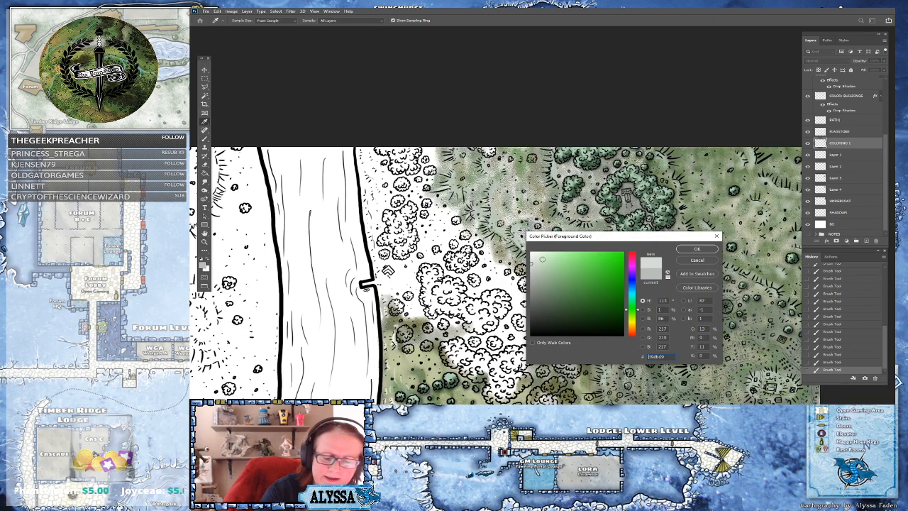
{"action": "left_click", "coordinate": [698, 249]}
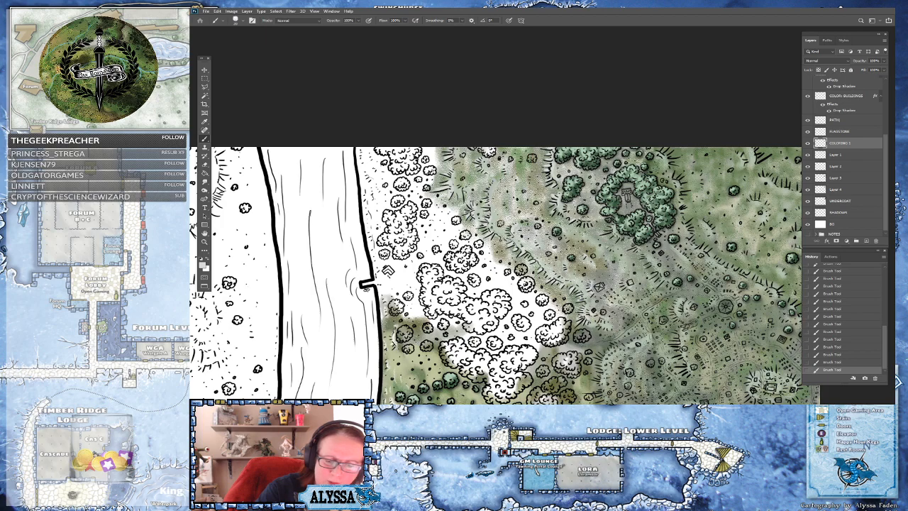
Sample a mid green from the meadow as the new foreground colour
{"action": "left_click_drag", "start_coordinate": [468, 298], "coordinate": [368, 250]}
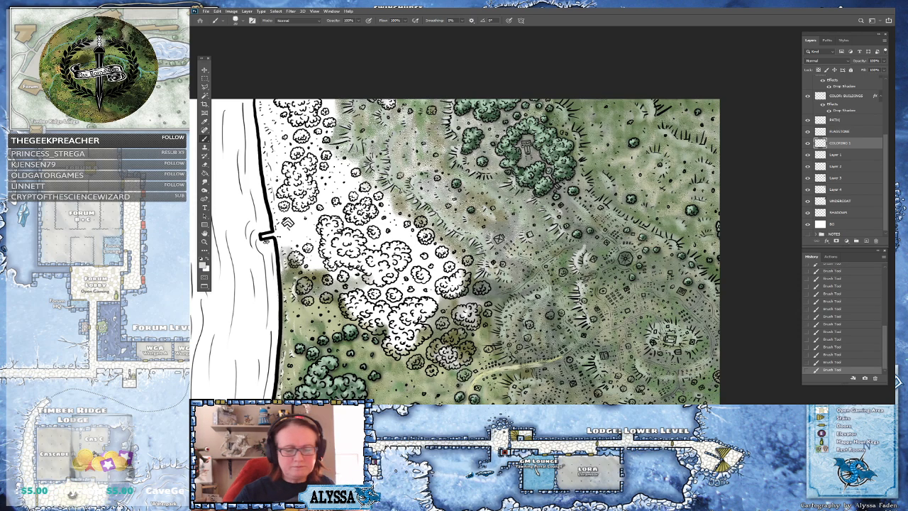
{"action": "scroll", "coordinate": [454, 252], "scroll_direction": "down", "scroll_amount": 2}
{"action": "scroll", "coordinate": [455, 252], "scroll_direction": "down", "scroll_amount": 3}
{"action": "scroll", "coordinate": [454, 252], "scroll_direction": "left", "scroll_amount": 3}
{"action": "scroll", "coordinate": [446, 241], "scroll_direction": "down", "scroll_amount": 2}
{"action": "scroll", "coordinate": [445, 241], "scroll_direction": "up", "scroll_amount": 3}
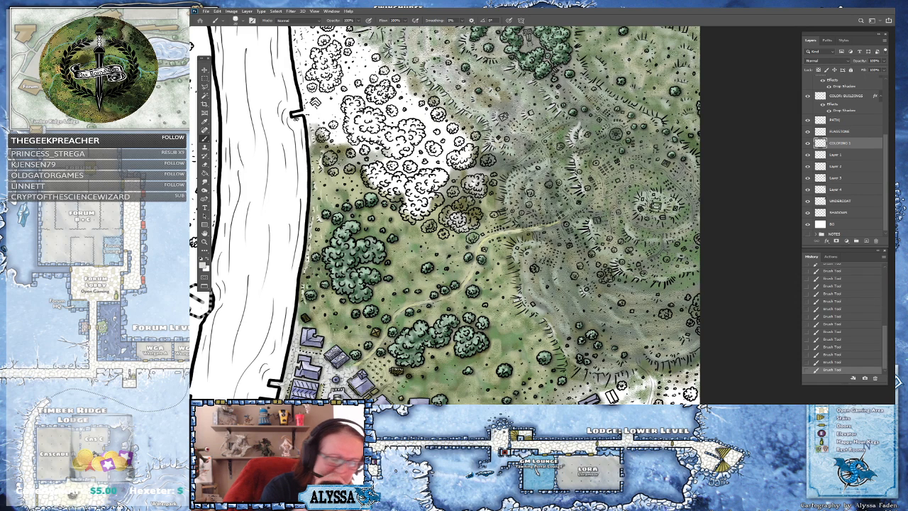
{"action": "left_click", "coordinate": [204, 264]}
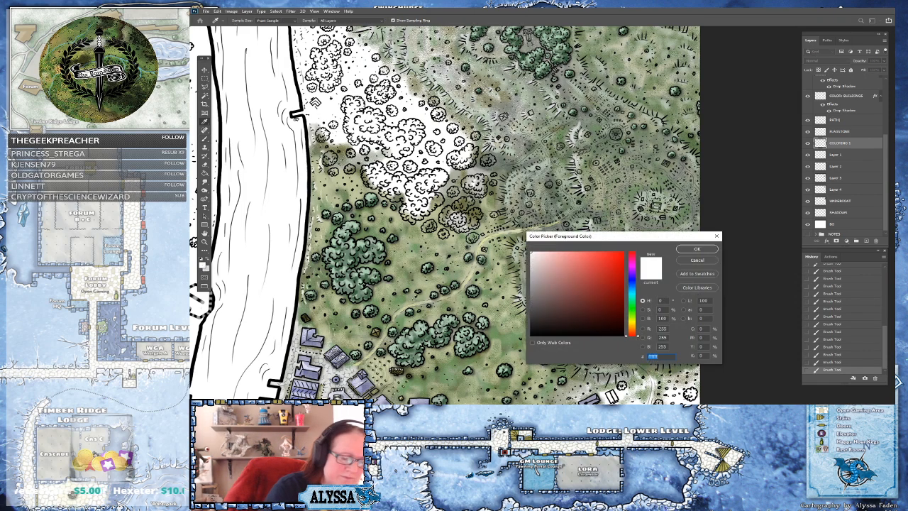
{"action": "left_click", "coordinate": [408, 297]}
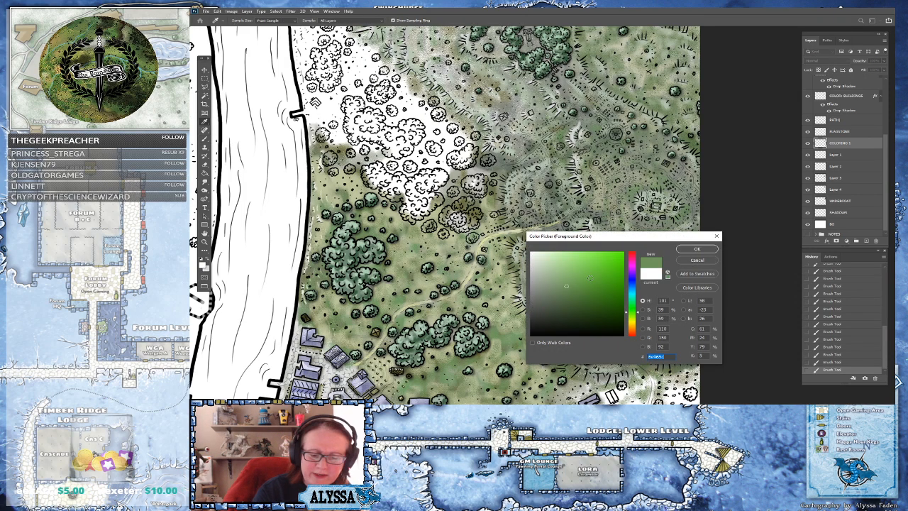
{"action": "left_click", "coordinate": [697, 250]}
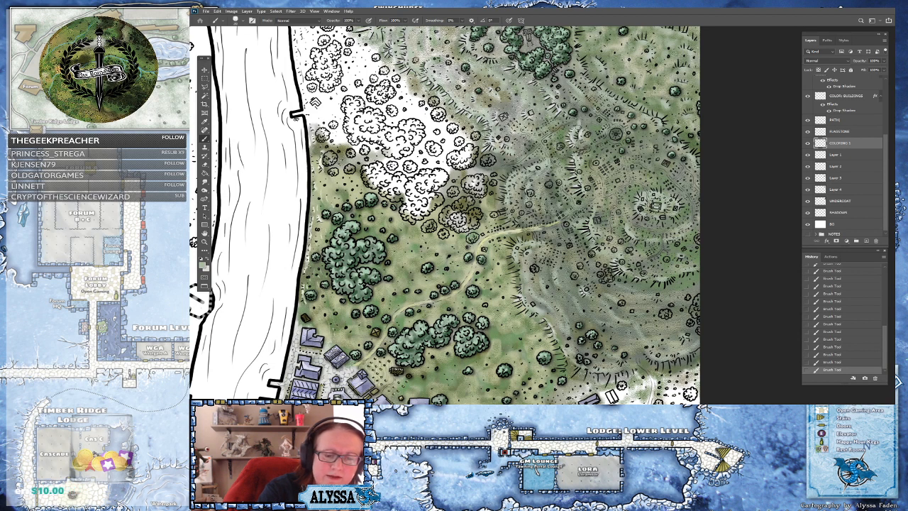
Pick a muted grey-green as the foreground colour in the colour picker
{"action": "left_click", "coordinate": [205, 267]}
{"action": "left_click", "coordinate": [537, 270]}
{"action": "left_click", "coordinate": [552, 281]}
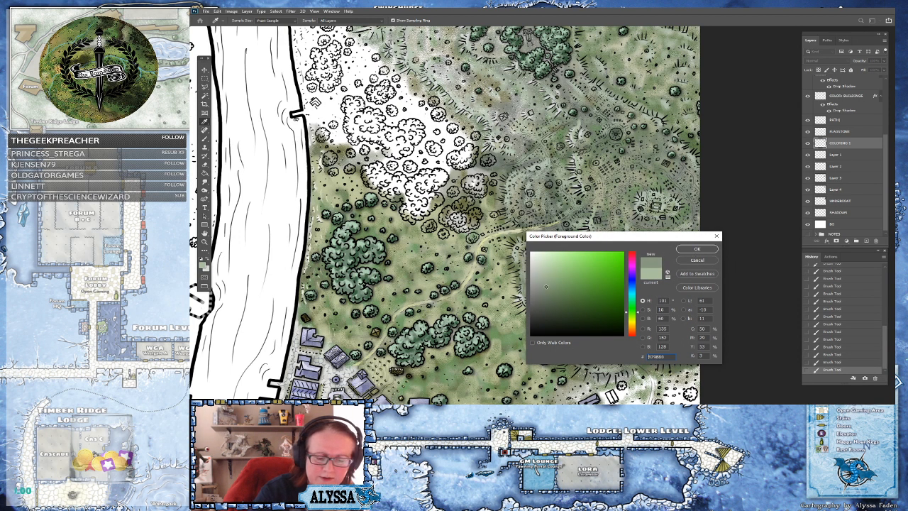
{"action": "left_click", "coordinate": [692, 249]}
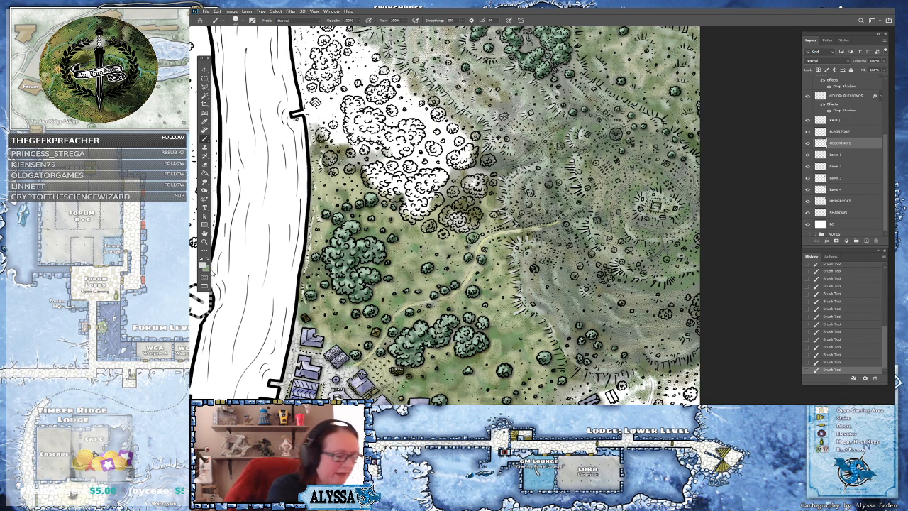
Pick a darker neutral grey as the foreground colour
{"action": "left_click", "coordinate": [204, 264]}
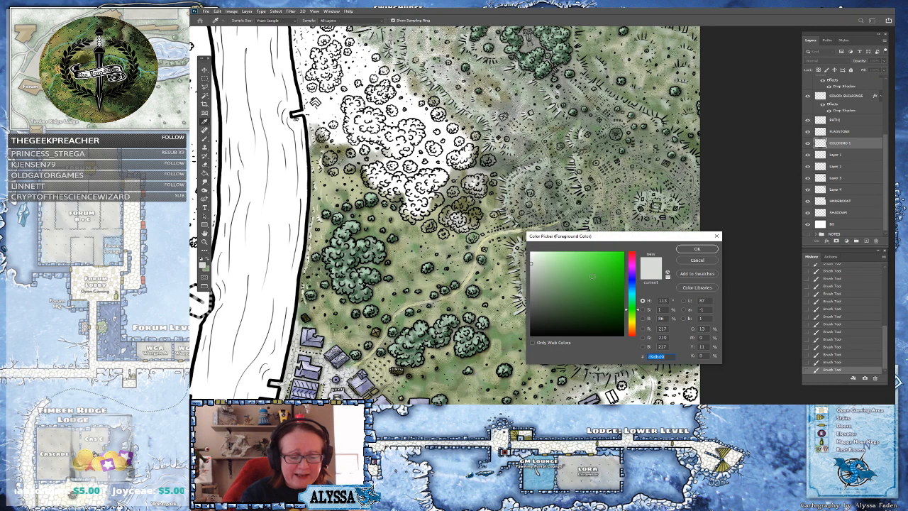
{"action": "left_click", "coordinate": [532, 299]}
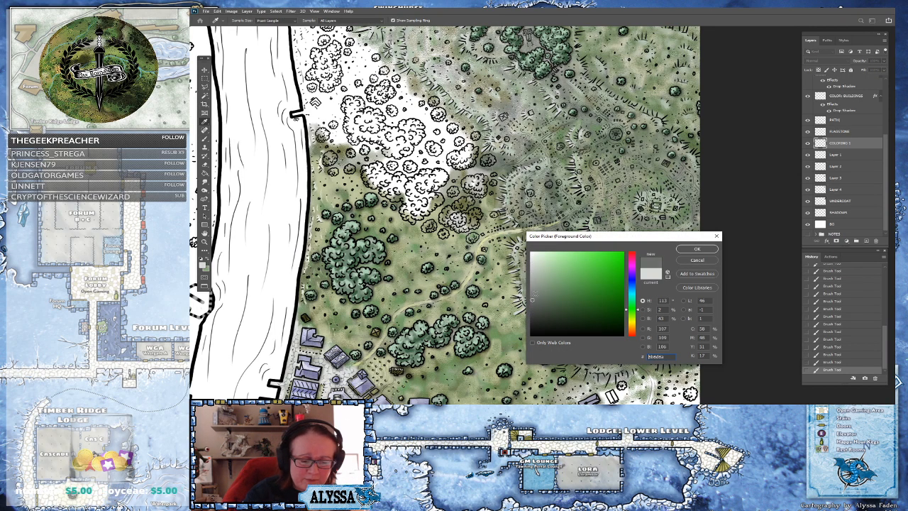
{"action": "left_click", "coordinate": [693, 249]}
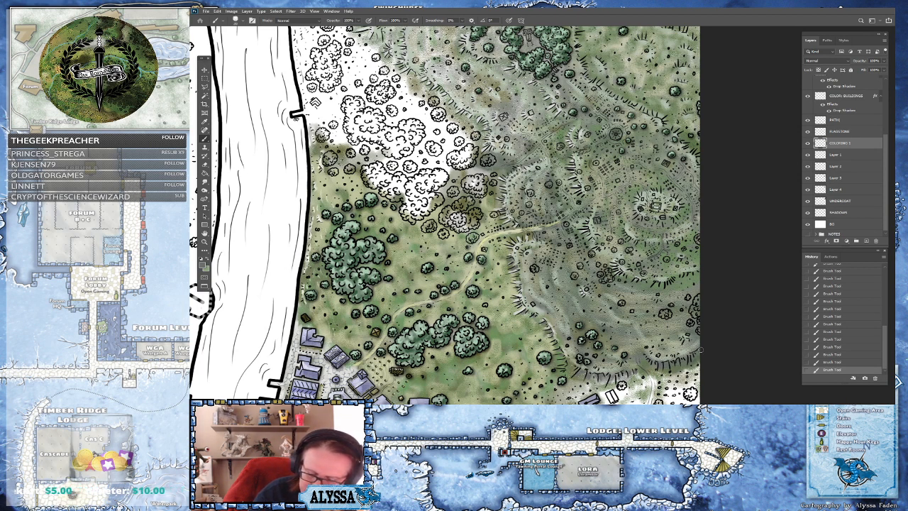
Pick a very pale grey-green as the foreground colour for the hills
{"action": "scroll", "coordinate": [692, 298], "scroll_direction": "down", "scroll_amount": 5}
{"action": "scroll", "coordinate": [696, 345], "scroll_direction": "up", "scroll_amount": 4}
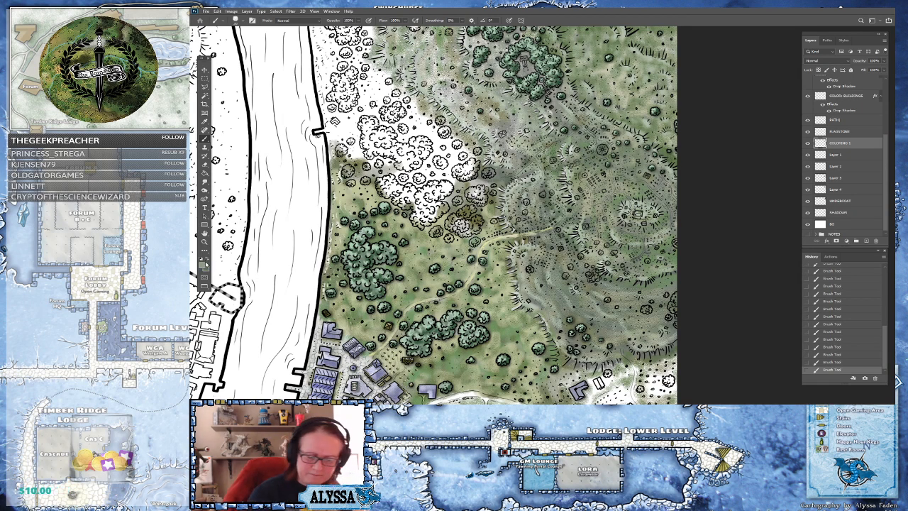
{"action": "left_click", "coordinate": [203, 266]}
{"action": "left_click", "coordinate": [535, 264]}
{"action": "left_click", "coordinate": [533, 268]}
{"action": "left_click", "coordinate": [532, 264]}
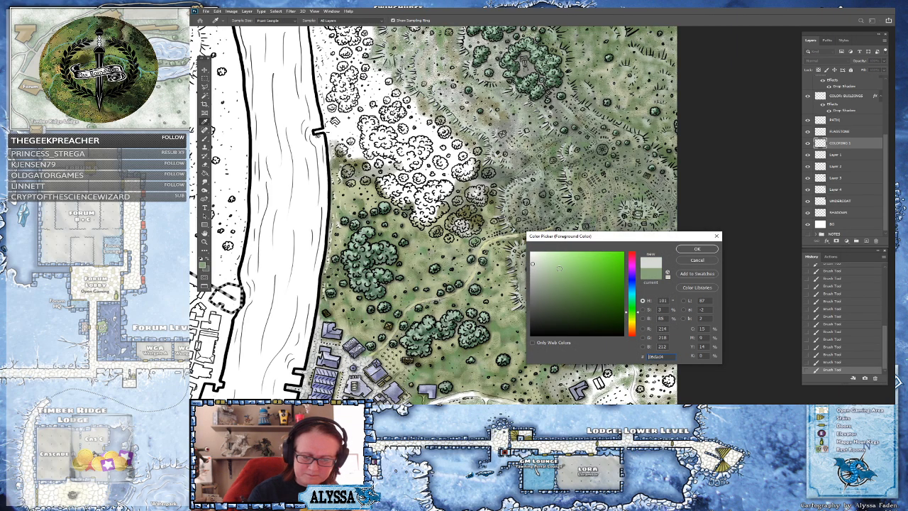
{"action": "left_click", "coordinate": [704, 251]}
{"action": "left_click_drag", "start_coordinate": [656, 309], "coordinate": [699, 249]}
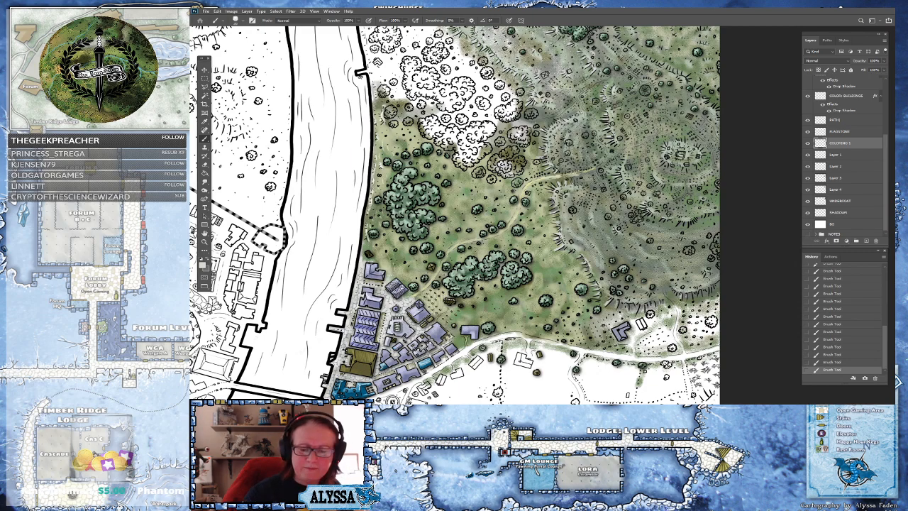
Brush the pale grey-green over the hills east of the meadow
{"action": "left_click_drag", "start_coordinate": [746, 253], "coordinate": [707, 280]}
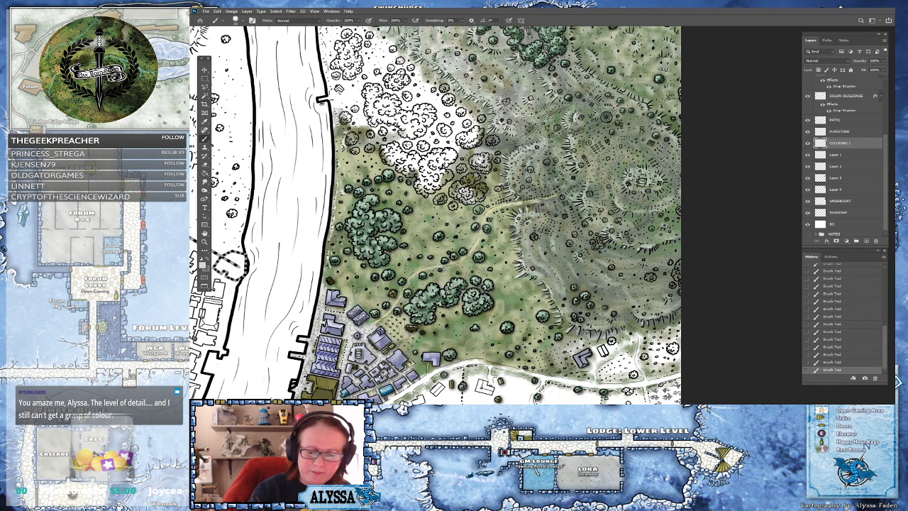
{"action": "left_click_drag", "start_coordinate": [654, 264], "coordinate": [682, 269]}
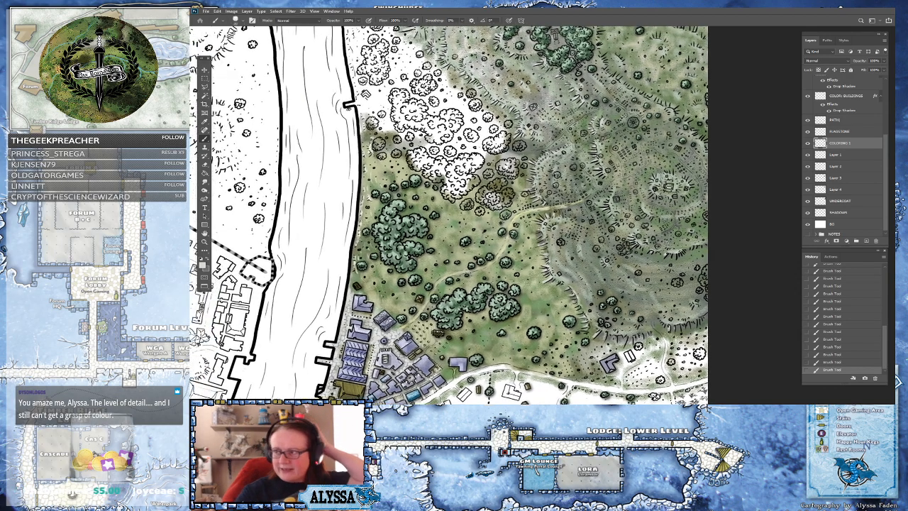
Zoom and pan across the whole map to review the coloured countryside beside the city and river
{"action": "scroll", "coordinate": [682, 270], "scroll_direction": "down", "scroll_amount": 5}
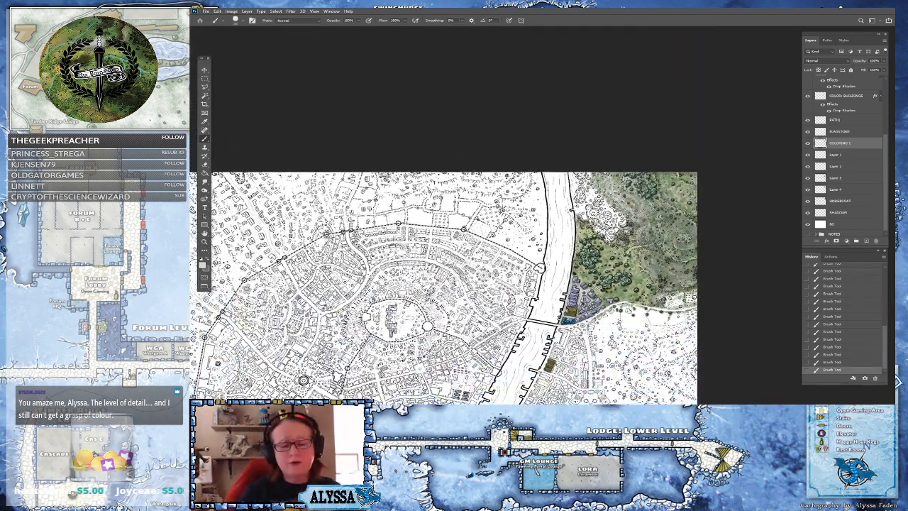
{"action": "scroll", "coordinate": [303, 380], "scroll_direction": "up", "scroll_amount": 3}
{"action": "left_click_drag", "start_coordinate": [303, 380], "coordinate": [224, 347]}
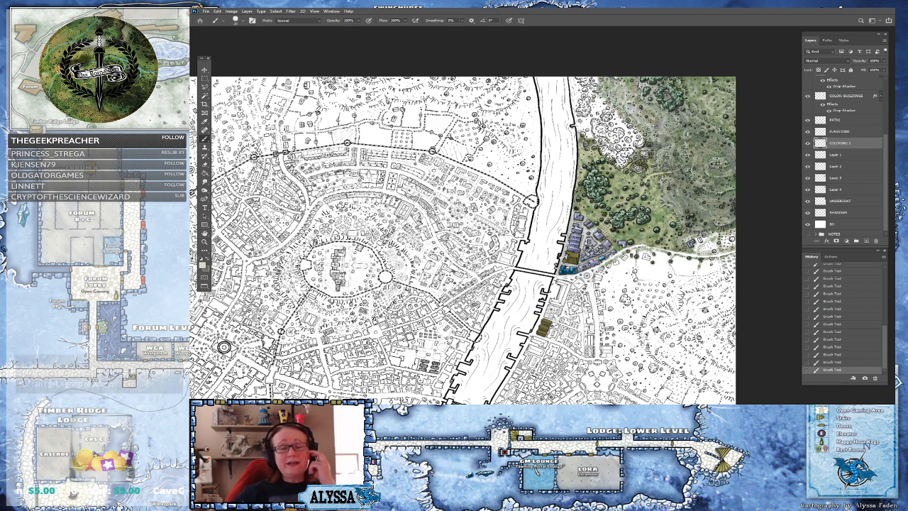
{"action": "left_click_drag", "start_coordinate": [224, 346], "coordinate": [210, 395]}
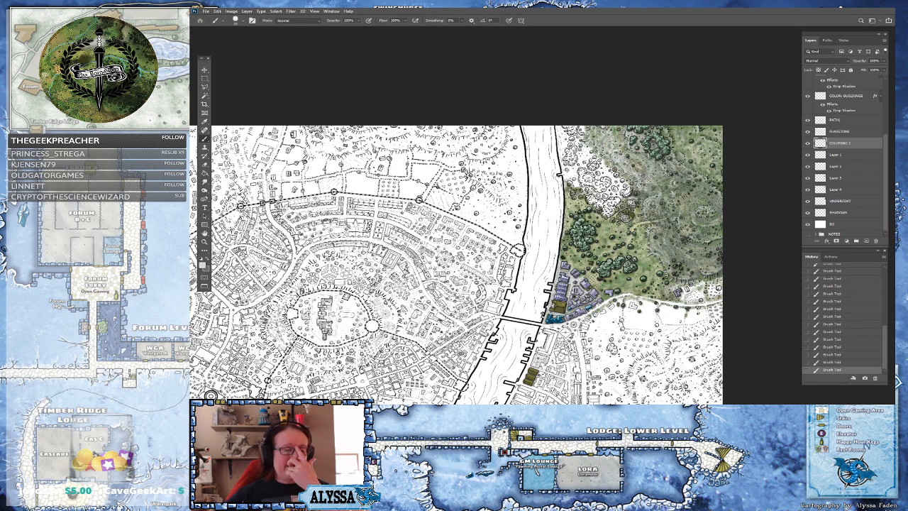
{"action": "scroll", "coordinate": [566, 276], "scroll_direction": "up", "scroll_amount": 3}
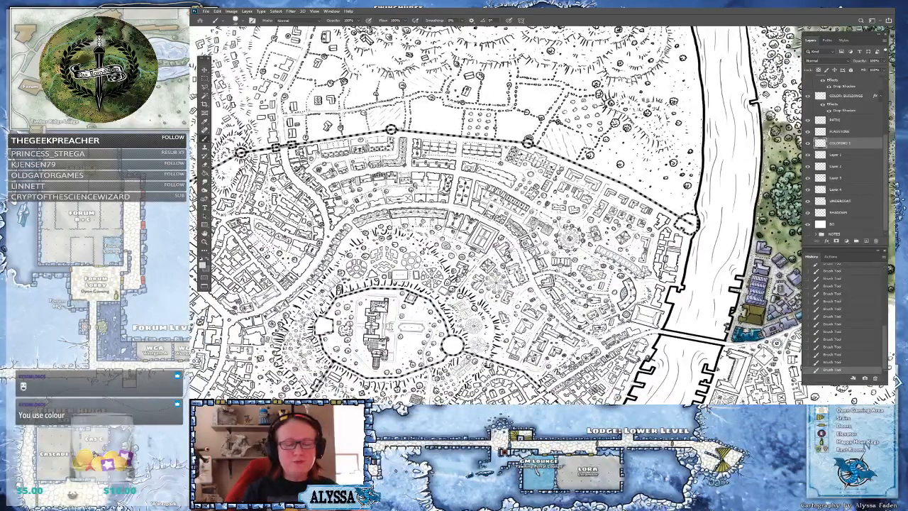
{"action": "scroll", "coordinate": [648, 323], "scroll_direction": "up", "scroll_amount": 1}
{"action": "scroll", "coordinate": [594, 288], "scroll_direction": "up", "scroll_amount": 6}
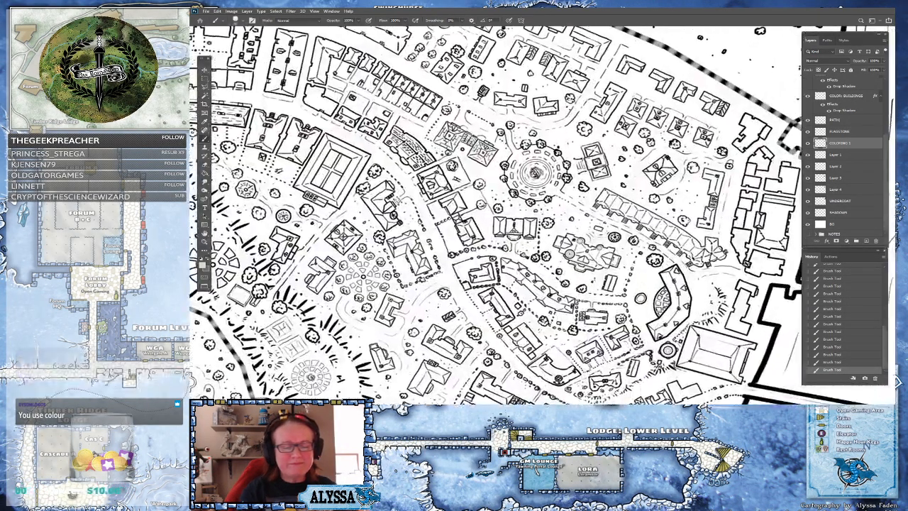
{"action": "scroll", "coordinate": [648, 293], "scroll_direction": "down", "scroll_amount": 7}
{"action": "left_click_drag", "start_coordinate": [648, 293], "coordinate": [757, 261]}
{"action": "scroll", "coordinate": [638, 220], "scroll_direction": "down", "scroll_amount": 6}
{"action": "left_click_drag", "start_coordinate": [639, 220], "coordinate": [542, 135]}
{"action": "scroll", "coordinate": [539, 243], "scroll_direction": "up", "scroll_amount": 3}
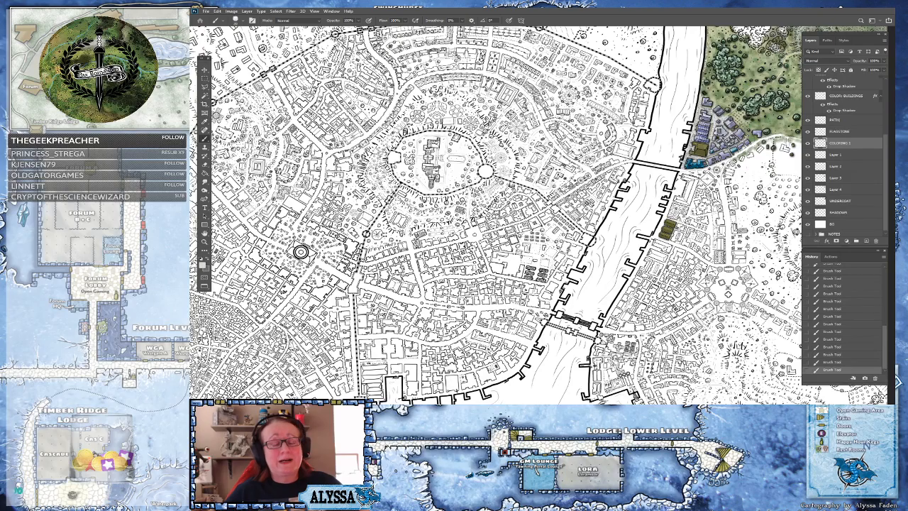
{"action": "left_click_drag", "start_coordinate": [639, 178], "coordinate": [455, 303]}
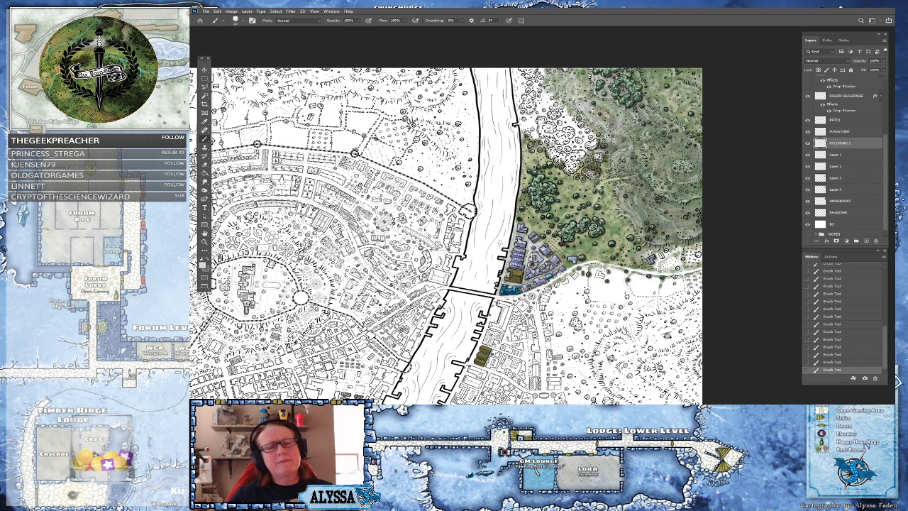
{"action": "scroll", "coordinate": [695, 90], "scroll_direction": "up", "scroll_amount": 4}
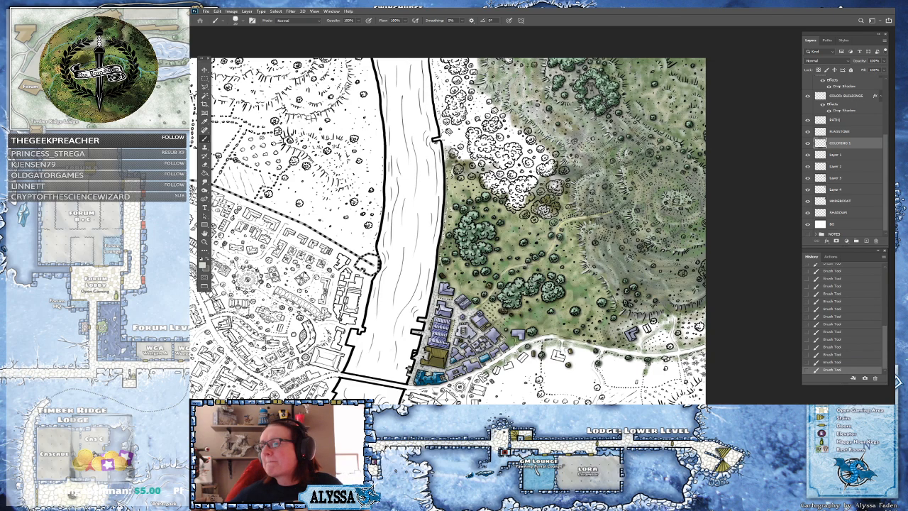
{"action": "scroll", "coordinate": [550, 314], "scroll_direction": "up", "scroll_amount": 3}
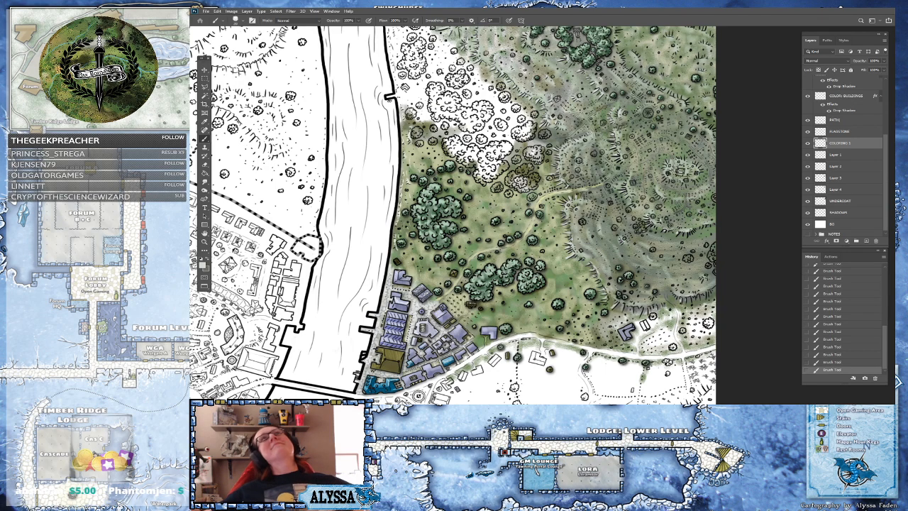
{"action": "left_click_drag", "start_coordinate": [653, 209], "coordinate": [646, 302]}
{"action": "scroll", "coordinate": [628, 235], "scroll_direction": "up", "scroll_amount": 1}
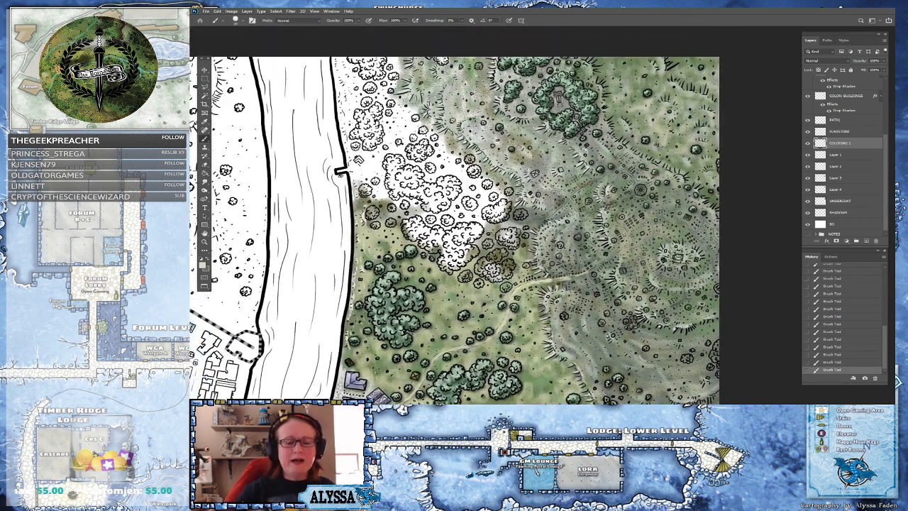
{"action": "left_click_drag", "start_coordinate": [497, 220], "coordinate": [452, 272]}
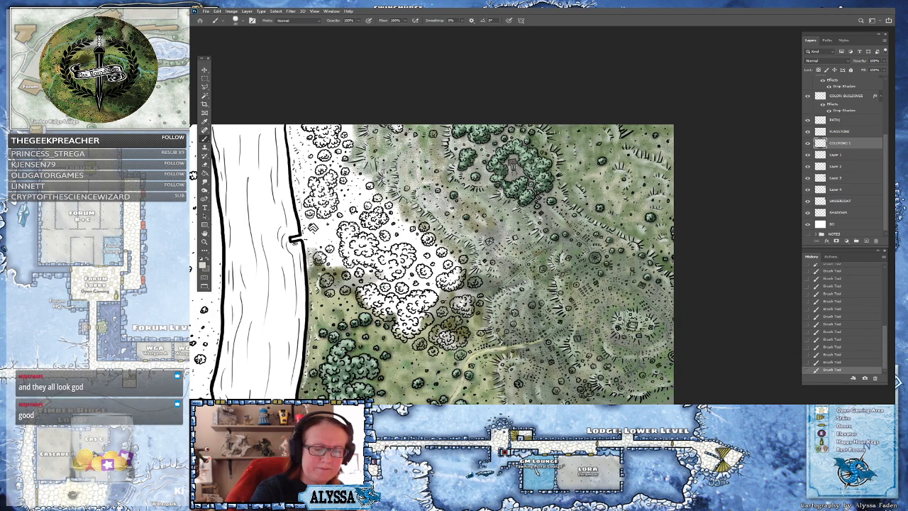
{"action": "scroll", "coordinate": [614, 141], "scroll_direction": "down", "scroll_amount": 3}
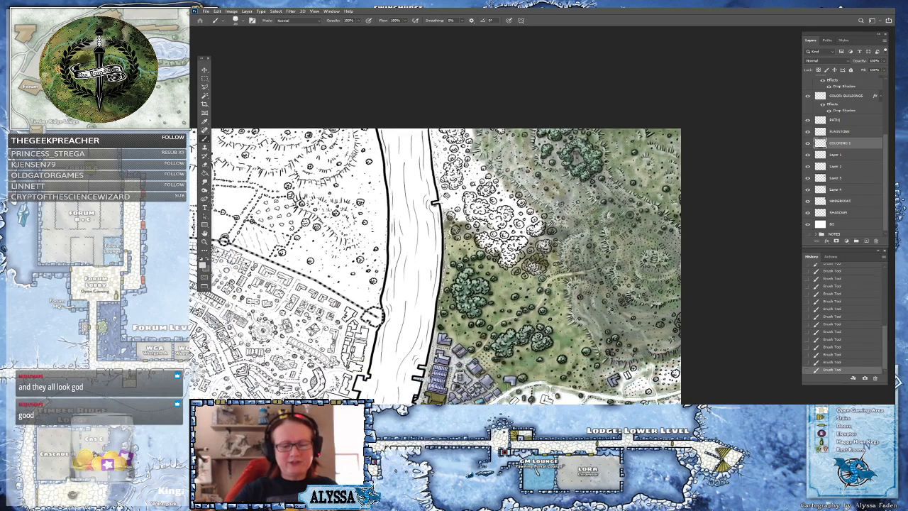
{"action": "scroll", "coordinate": [597, 279], "scroll_direction": "up", "scroll_amount": 1}
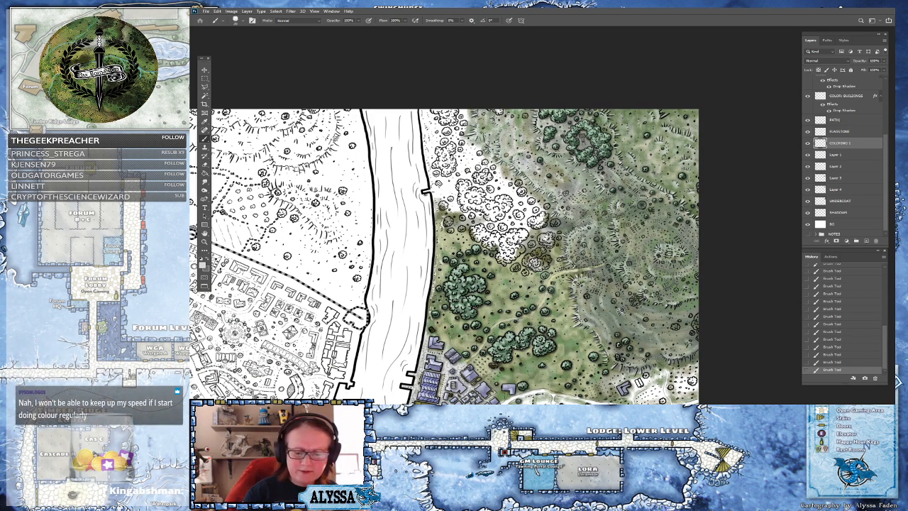
{"action": "scroll", "coordinate": [643, 280], "scroll_direction": "down", "scroll_amount": 2}
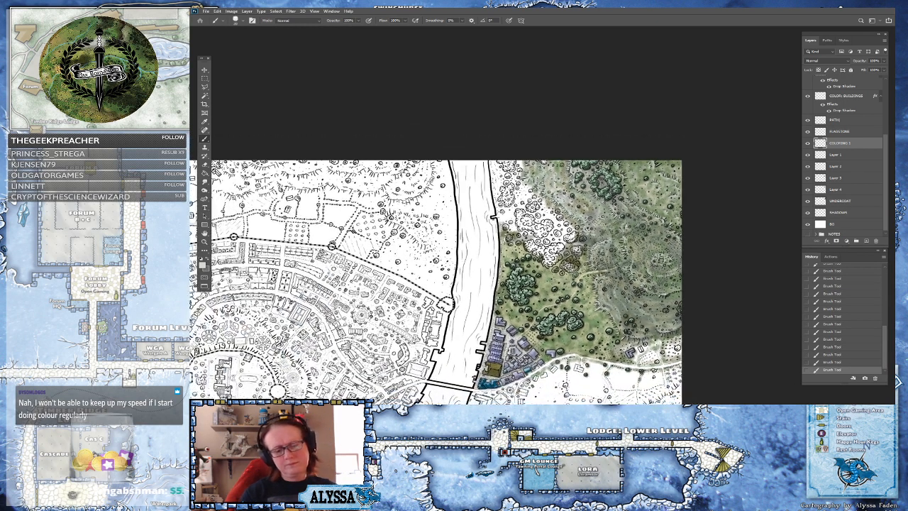
{"action": "scroll", "coordinate": [624, 213], "scroll_direction": "down", "scroll_amount": 3}
{"action": "scroll", "coordinate": [610, 234], "scroll_direction": "up", "scroll_amount": 2}
{"action": "left_click_drag", "start_coordinate": [582, 277], "coordinate": [631, 229]}
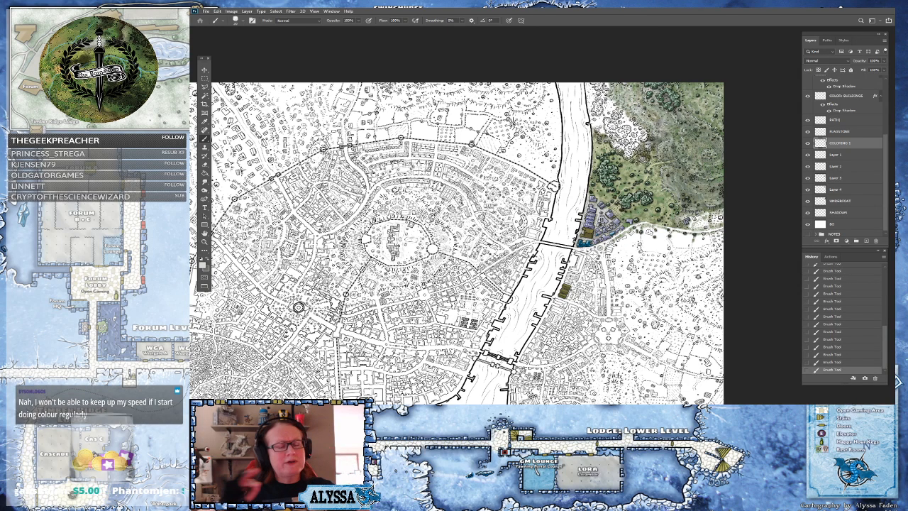
{"action": "left_click_drag", "start_coordinate": [299, 307], "coordinate": [282, 348]}
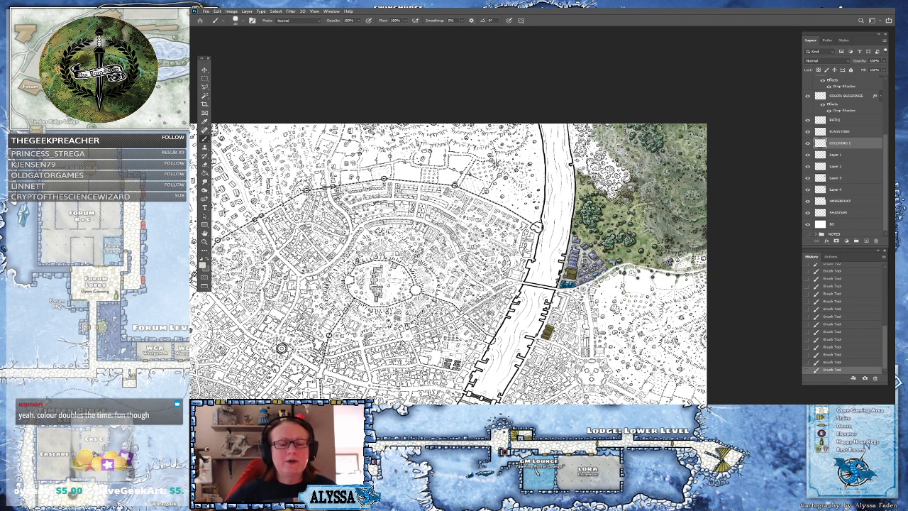
{"action": "scroll", "coordinate": [611, 243], "scroll_direction": "down", "scroll_amount": 5}
{"action": "left_click_drag", "start_coordinate": [603, 252], "coordinate": [641, 201]}
{"action": "scroll", "coordinate": [642, 170], "scroll_direction": "up", "scroll_amount": 3}
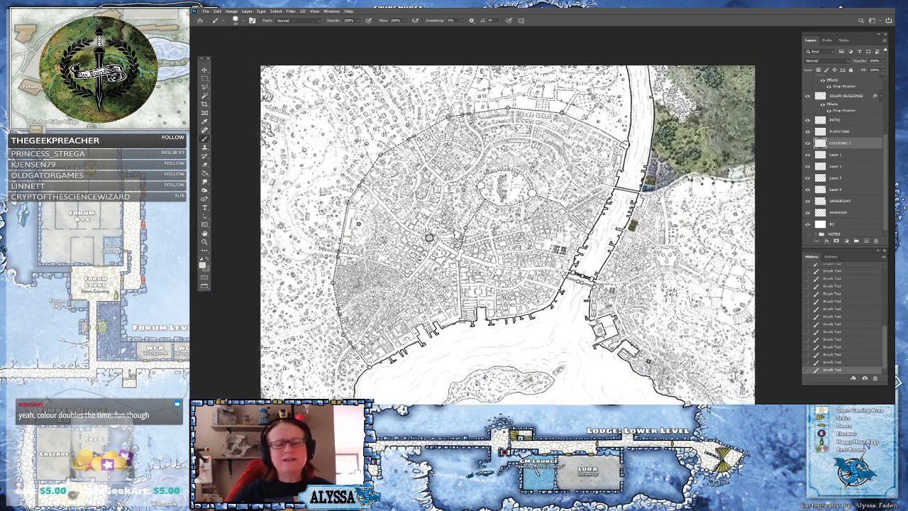
{"action": "scroll", "coordinate": [594, 313], "scroll_direction": "up", "scroll_amount": 2}
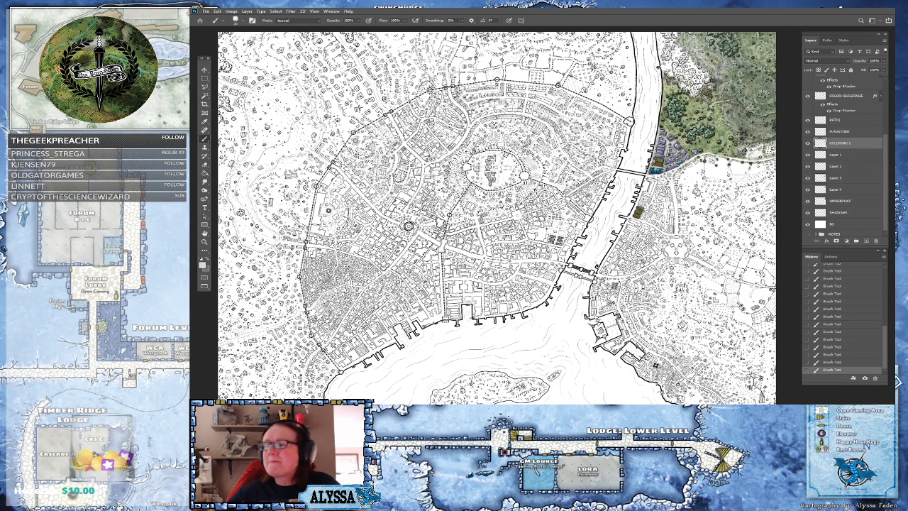
{"action": "left_click_drag", "start_coordinate": [611, 178], "coordinate": [584, 198]}
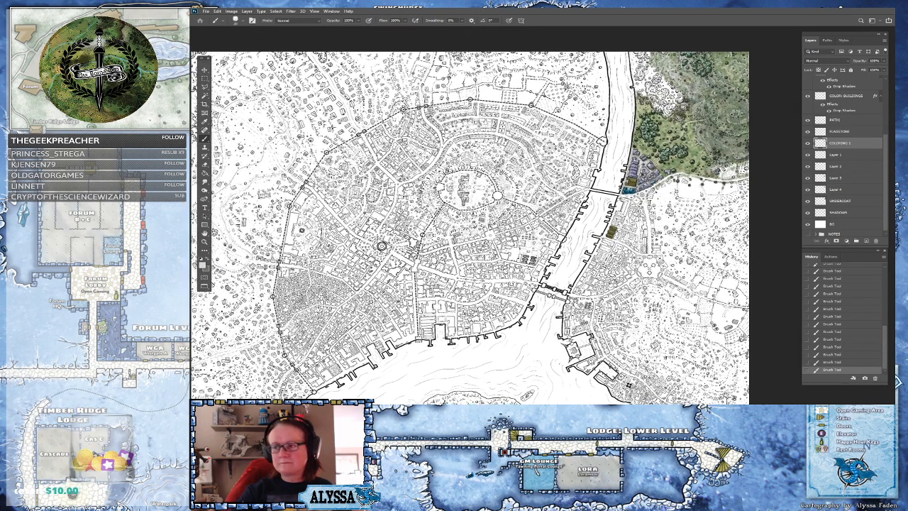
{"action": "scroll", "coordinate": [670, 171], "scroll_direction": "up", "scroll_amount": 4}
{"action": "left_click_drag", "start_coordinate": [670, 172], "coordinate": [598, 245]}
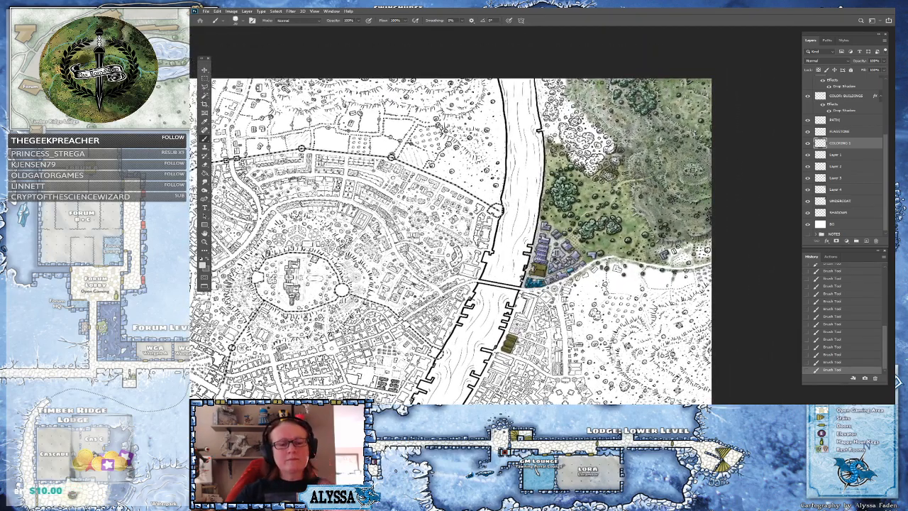
{"action": "scroll", "coordinate": [589, 156], "scroll_direction": "up", "scroll_amount": 2}
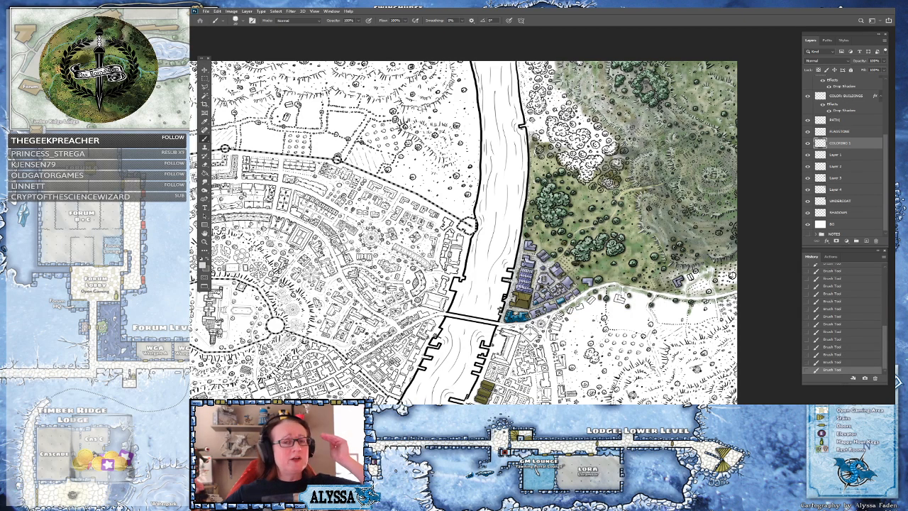
{"action": "left_click_drag", "start_coordinate": [511, 227], "coordinate": [467, 248]}
{"action": "scroll", "coordinate": [610, 217], "scroll_direction": "up", "scroll_amount": 3}
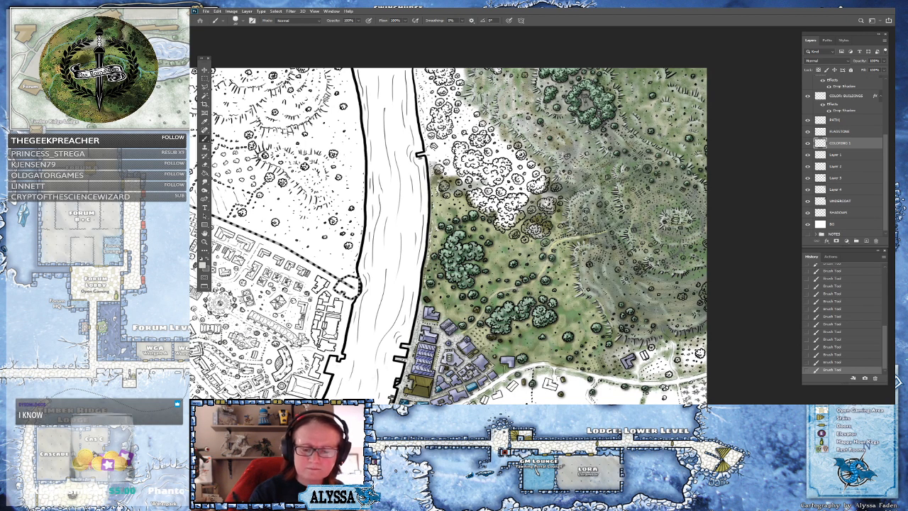
{"action": "scroll", "coordinate": [688, 310], "scroll_direction": "down", "scroll_amount": 4}
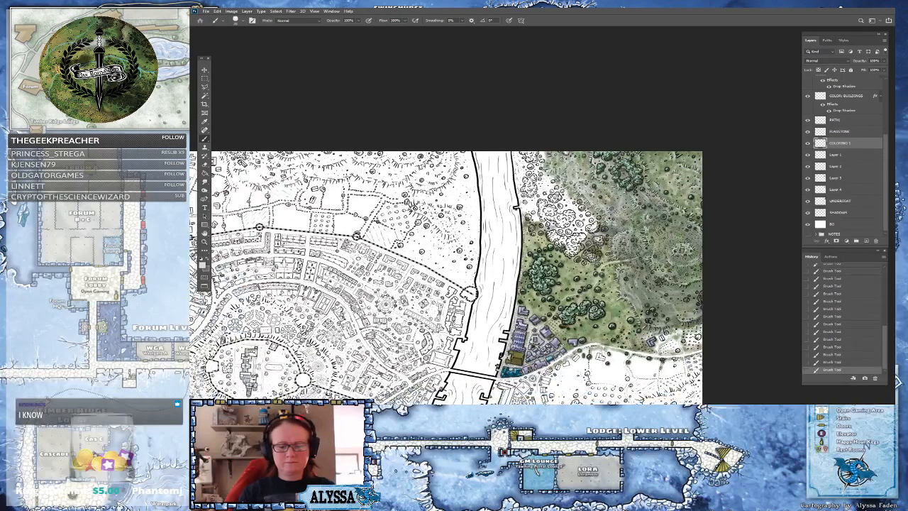
{"action": "scroll", "coordinate": [665, 325], "scroll_direction": "up", "scroll_amount": 2}
{"action": "left_click_drag", "start_coordinate": [664, 325], "coordinate": [652, 334]}
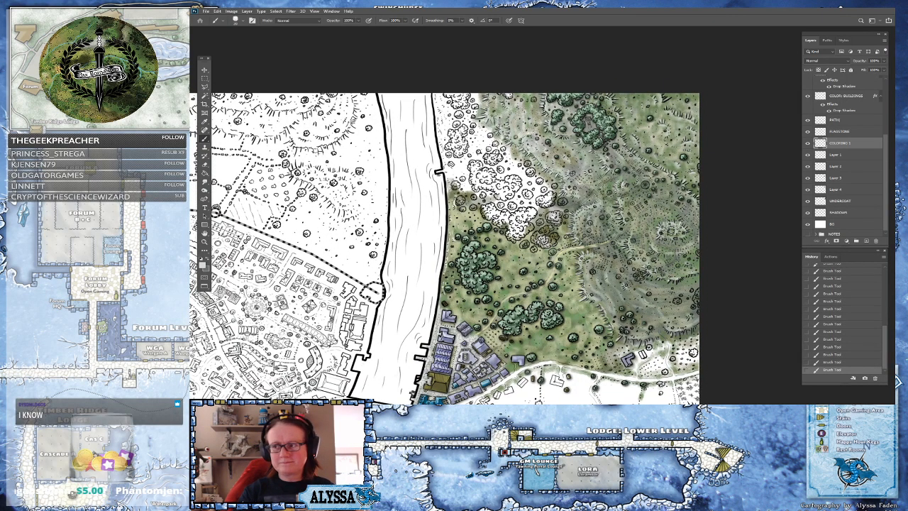
Pick a muted mid green as the foreground colour and brush it over the meadow near the trees
{"action": "left_click", "coordinate": [204, 264]}
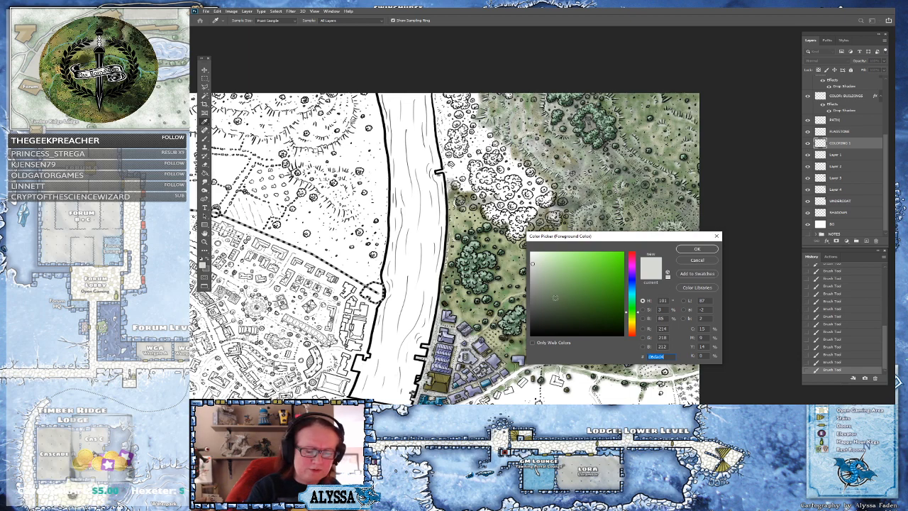
{"action": "left_click", "coordinate": [552, 300]}
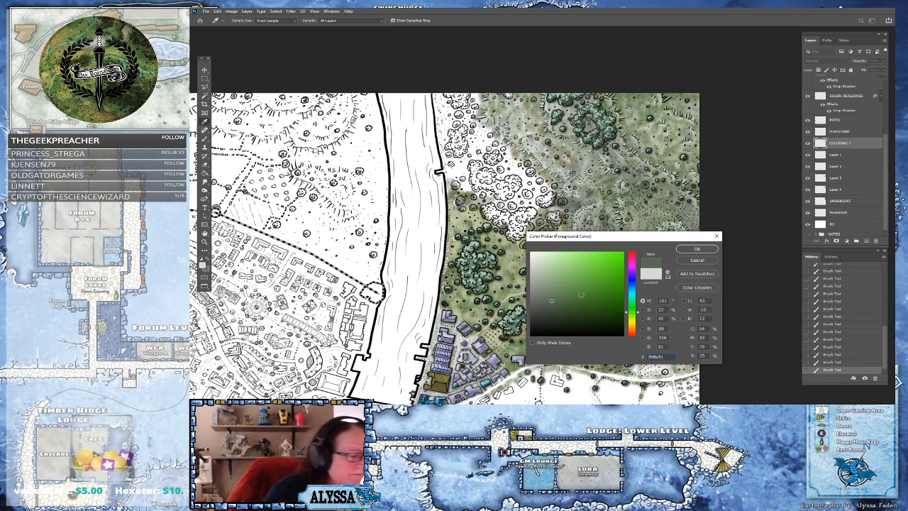
{"action": "left_click", "coordinate": [697, 249]}
{"action": "left_click_drag", "start_coordinate": [561, 283], "coordinate": [569, 240]}
{"action": "scroll", "coordinate": [639, 235], "scroll_direction": "up", "scroll_amount": 3}
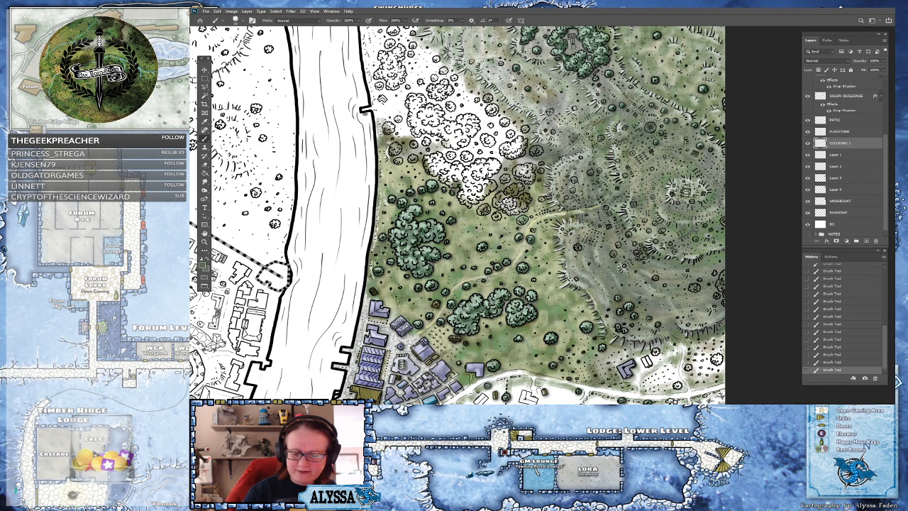
Choose a darker, deeper green as the foreground colour for the meadow
{"action": "left_click", "coordinate": [204, 264]}
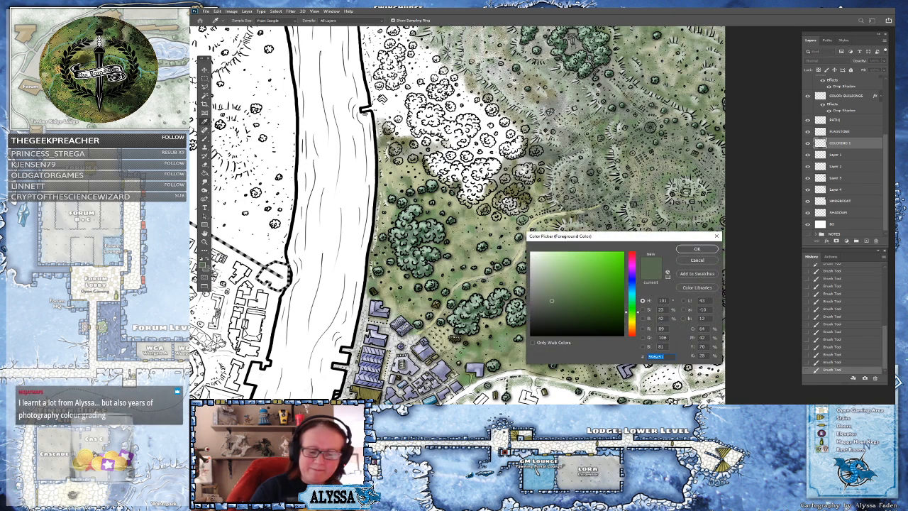
{"action": "left_click", "coordinate": [698, 249]}
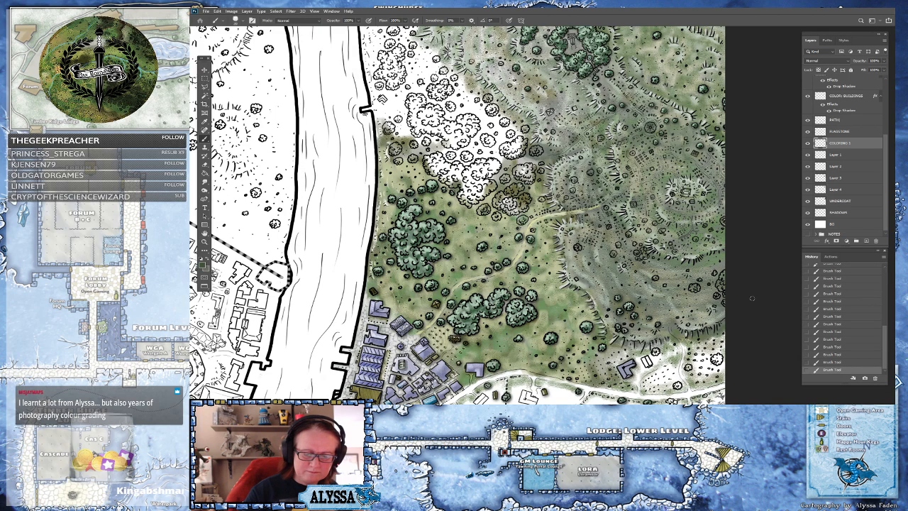
{"action": "left_click_drag", "start_coordinate": [752, 298], "coordinate": [687, 331]}
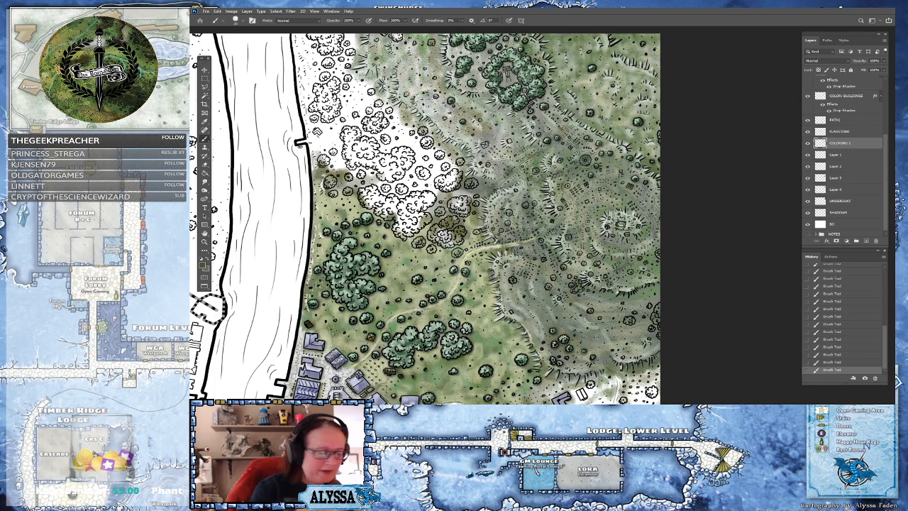
{"action": "left_click", "coordinate": [204, 264]}
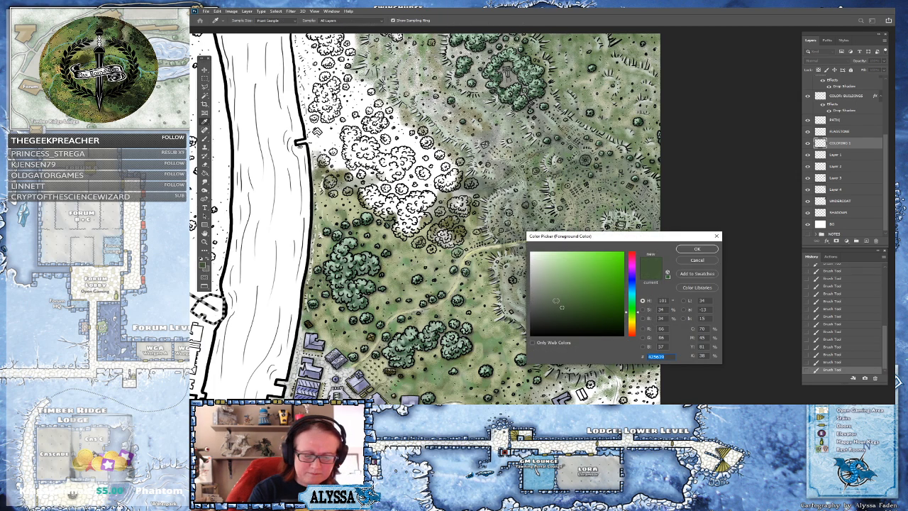
{"action": "left_click", "coordinate": [682, 249]}
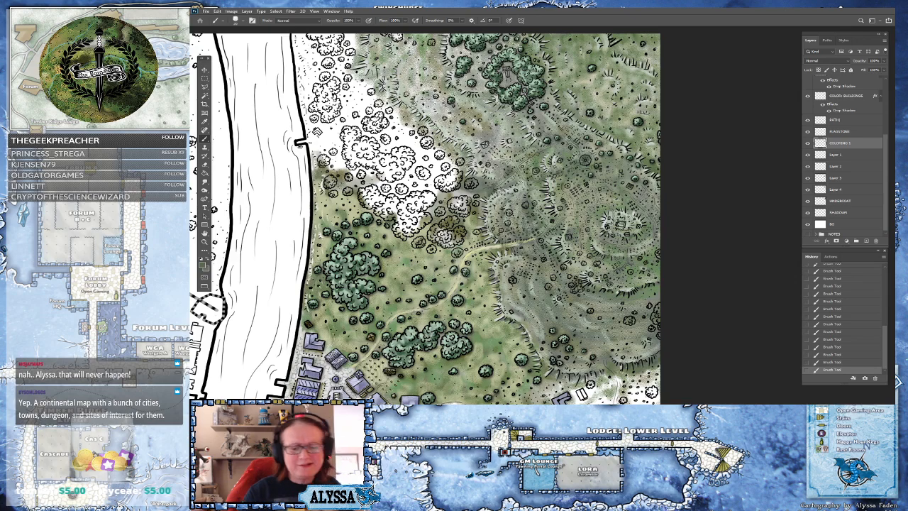
{"action": "left_click_drag", "start_coordinate": [301, 146], "coordinate": [421, 151]}
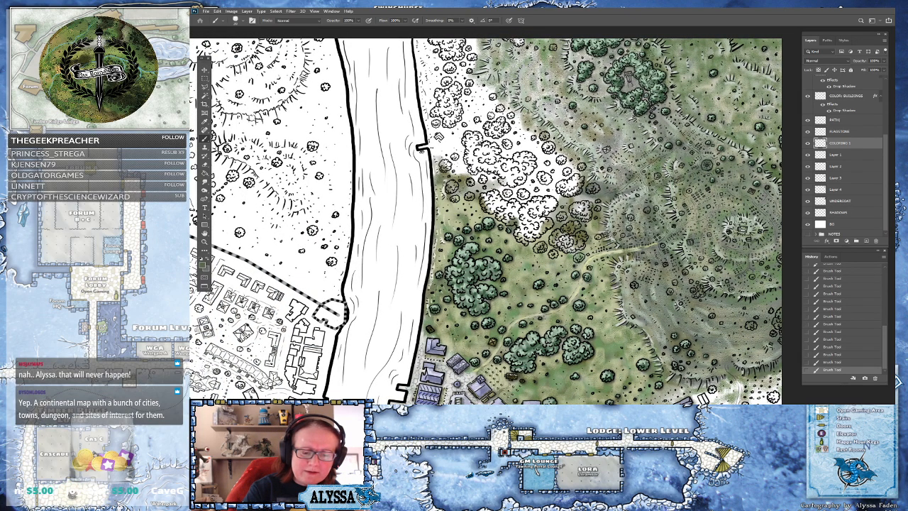
Zoom and pan around the meadow, trees and hills east of the river to inspect how the green colouring blends
{"action": "scroll", "coordinate": [497, 220], "scroll_direction": "down", "scroll_amount": 2}
{"action": "scroll", "coordinate": [496, 220], "scroll_direction": "up", "scroll_amount": 4}
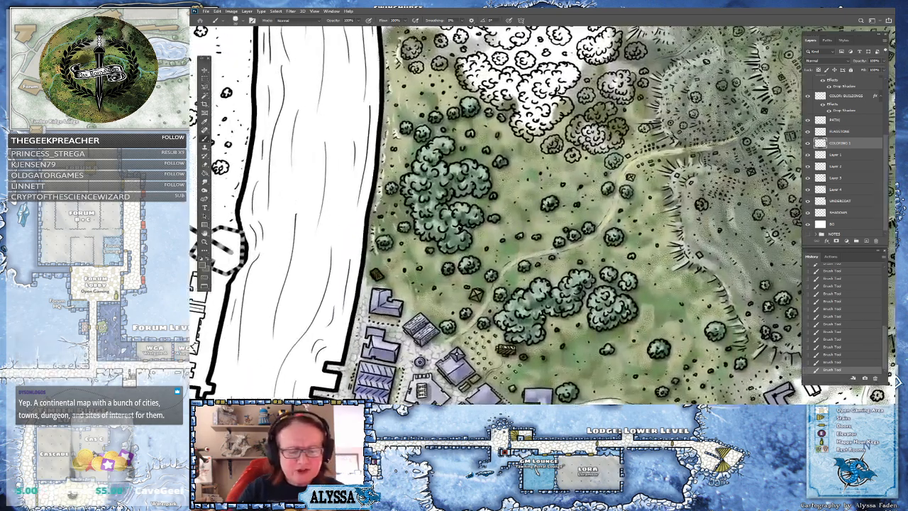
{"action": "scroll", "coordinate": [497, 284], "scroll_direction": "down", "scroll_amount": 2}
{"action": "scroll", "coordinate": [412, 241], "scroll_direction": "down", "scroll_amount": 3}
{"action": "scroll", "coordinate": [411, 241], "scroll_direction": "up", "scroll_amount": 1}
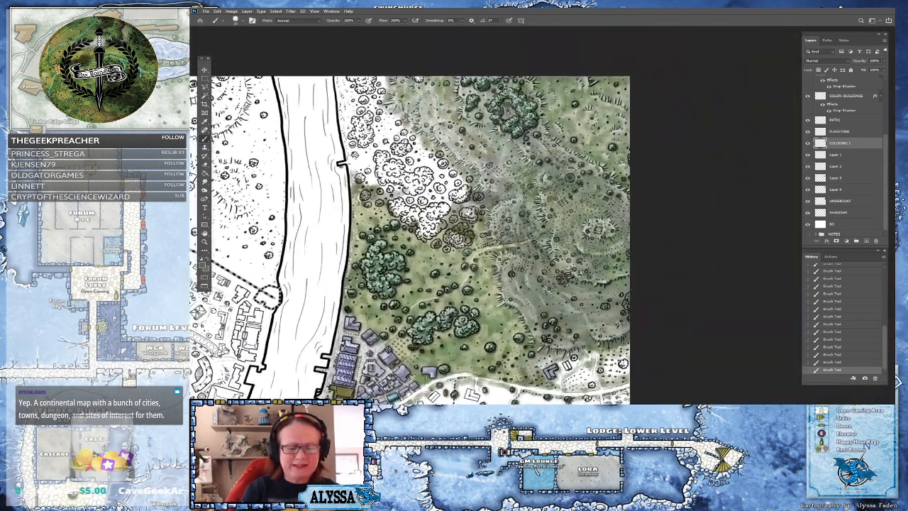
{"action": "scroll", "coordinate": [511, 270], "scroll_direction": "up", "scroll_amount": 2}
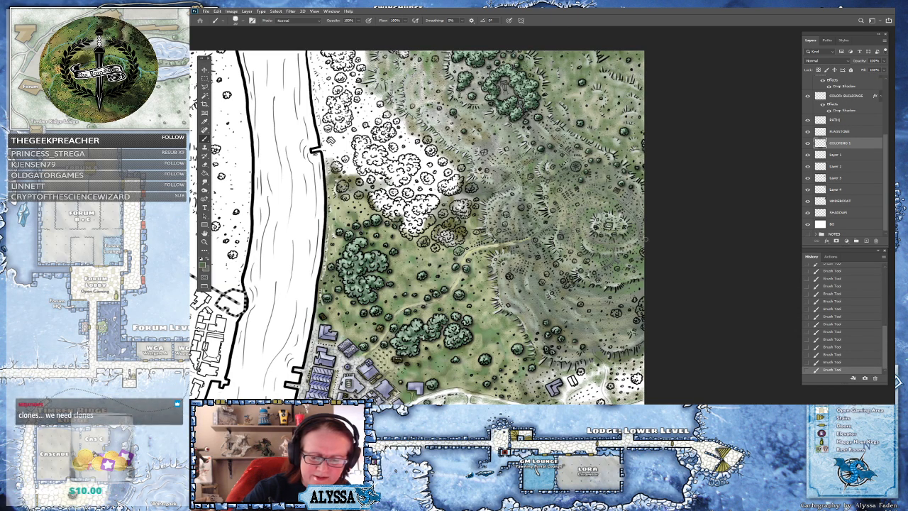
{"action": "scroll", "coordinate": [650, 244], "scroll_direction": "down", "scroll_amount": 5}
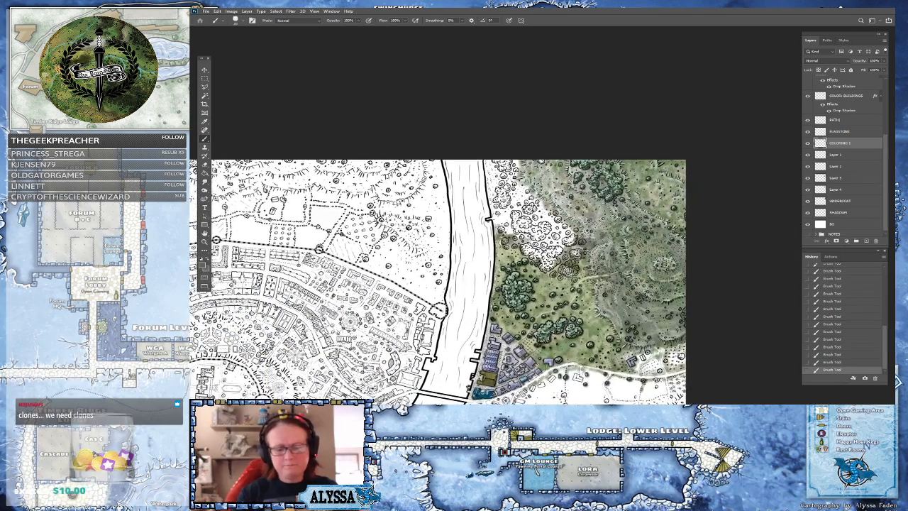
{"action": "scroll", "coordinate": [674, 256], "scroll_direction": "up", "scroll_amount": 2}
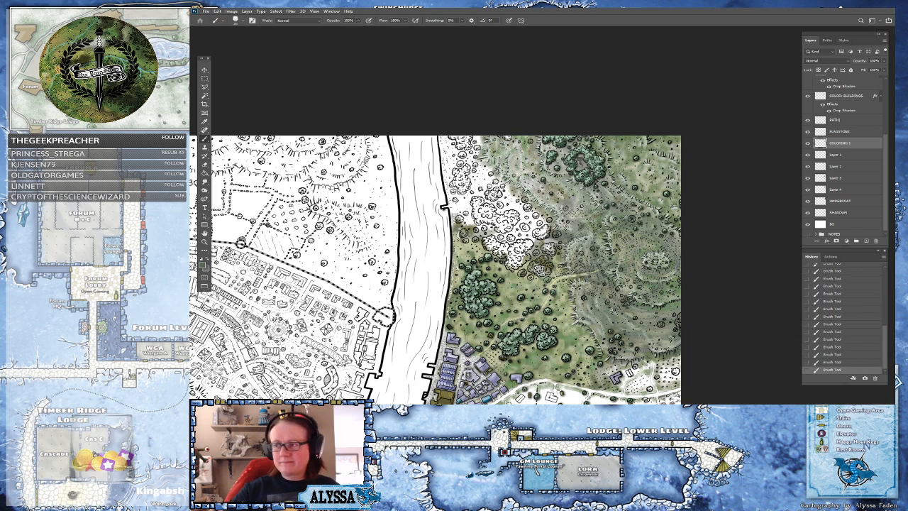
{"action": "scroll", "coordinate": [647, 250], "scroll_direction": "up", "scroll_amount": 3}
{"action": "left_click_drag", "start_coordinate": [617, 220], "coordinate": [594, 243]}
{"action": "scroll", "coordinate": [595, 243], "scroll_direction": "up", "scroll_amount": 2}
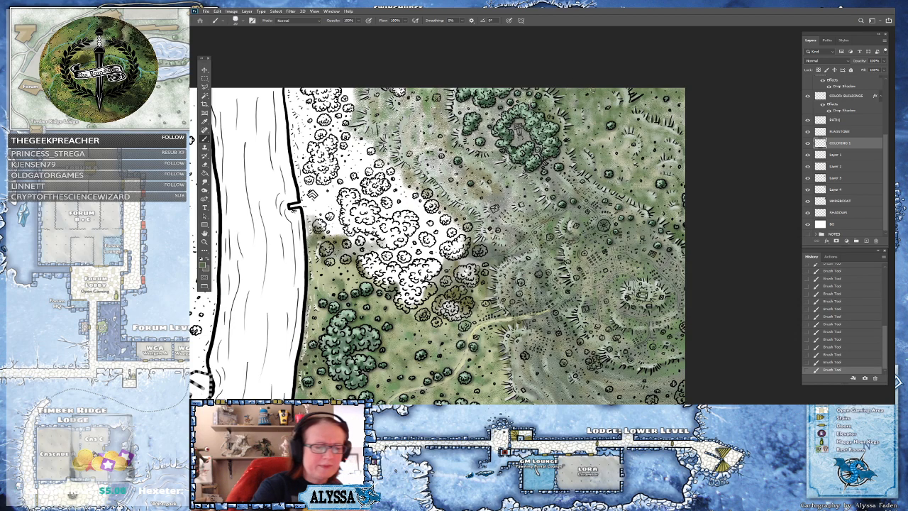
{"action": "mouse_move", "coordinate": [497, 40]}
{"action": "left_mouse_down"}
{"action": "mouse_move", "coordinate": [625, 59]}
{"action": "mouse_move", "coordinate": [593, 90]}
{"action": "left_mouse_up"}
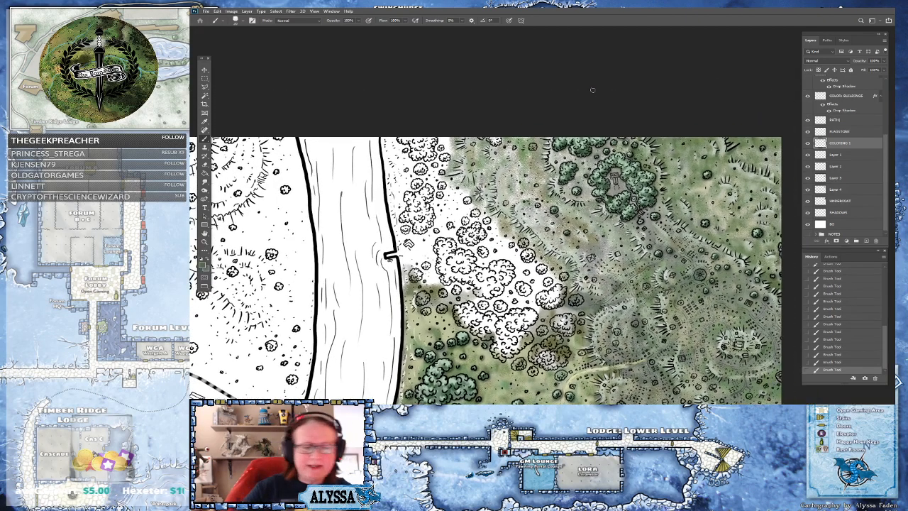
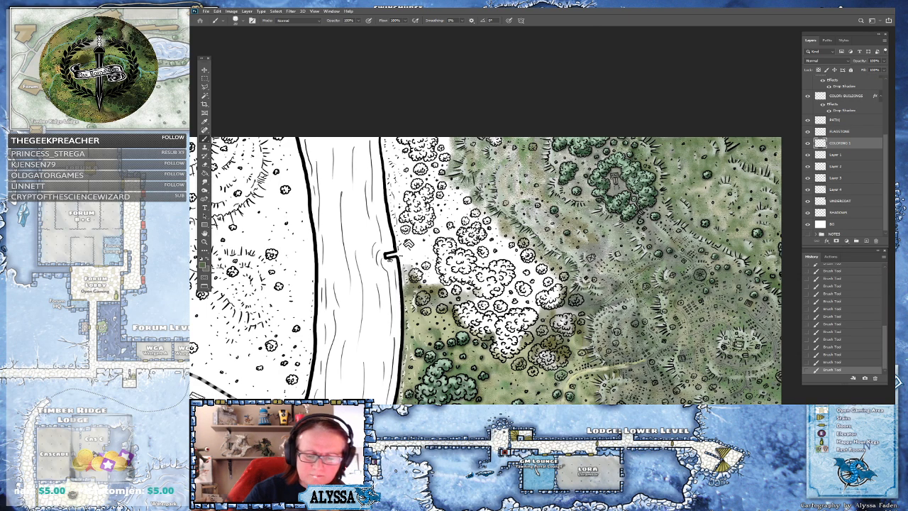
Save the map document
{"action": "scroll", "coordinate": [526, 213], "scroll_direction": "down", "scroll_amount": 5}
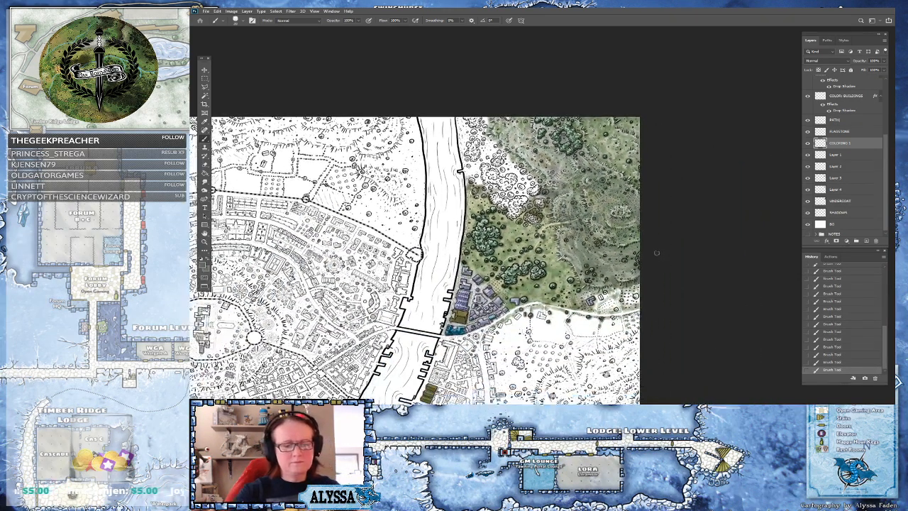
{"action": "left_click_drag", "start_coordinate": [657, 254], "coordinate": [724, 264]}
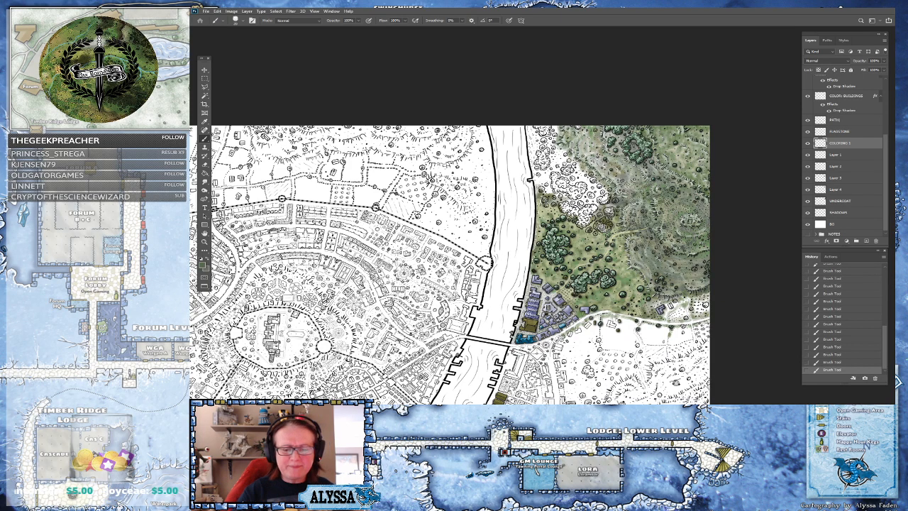
{"action": "left_click_drag", "start_coordinate": [722, 242], "coordinate": [685, 254]}
{"action": "scroll", "coordinate": [685, 254], "scroll_direction": "up", "scroll_amount": 2}
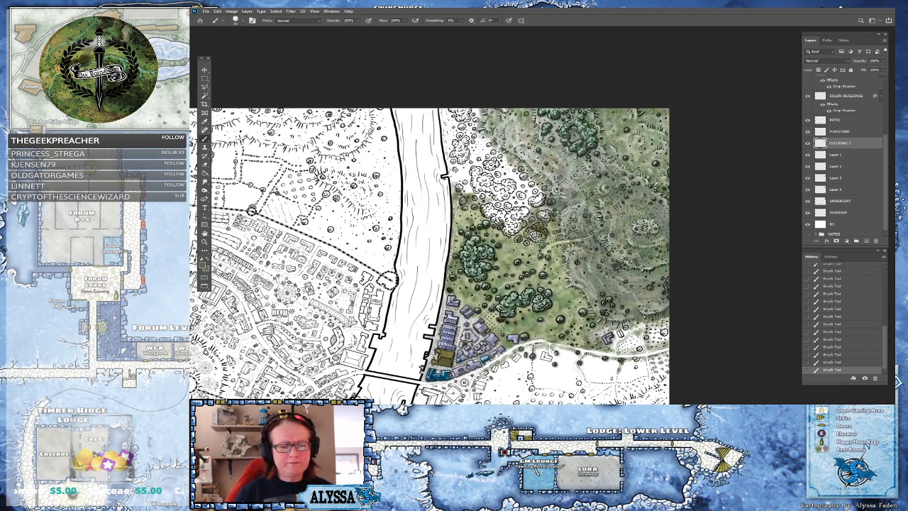
{"action": "key", "text": "ctrl+s"}
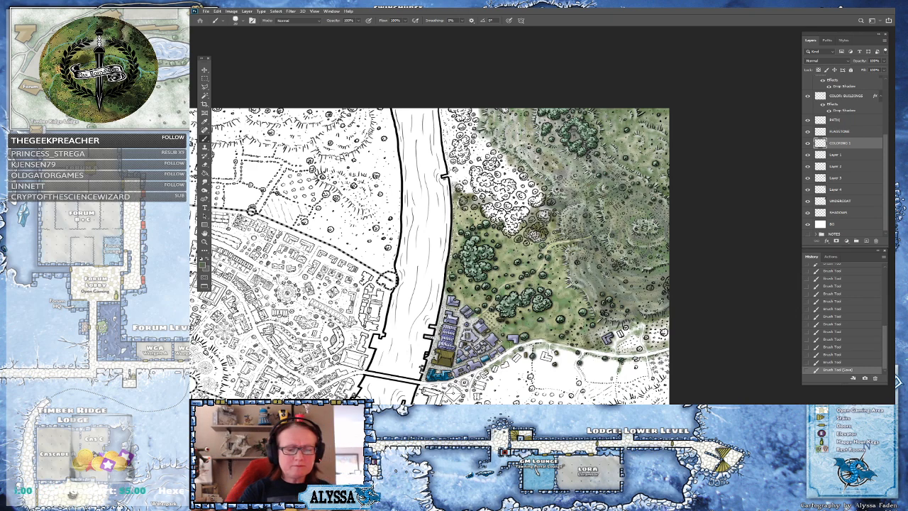
Select the COLOR: TREES layer and choose a darker green as the foreground colour
{"action": "scroll", "coordinate": [667, 283], "scroll_direction": "down", "scroll_amount": 6}
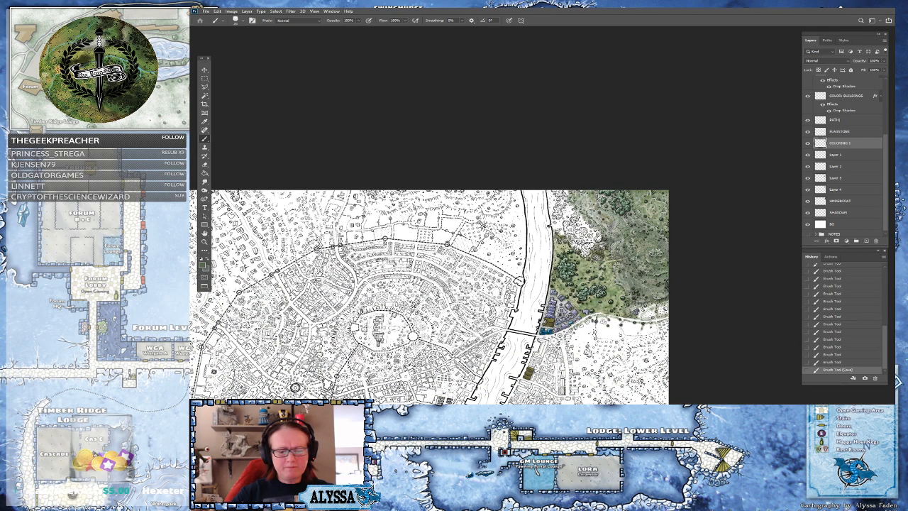
{"action": "scroll", "coordinate": [584, 260], "scroll_direction": "up", "scroll_amount": 4}
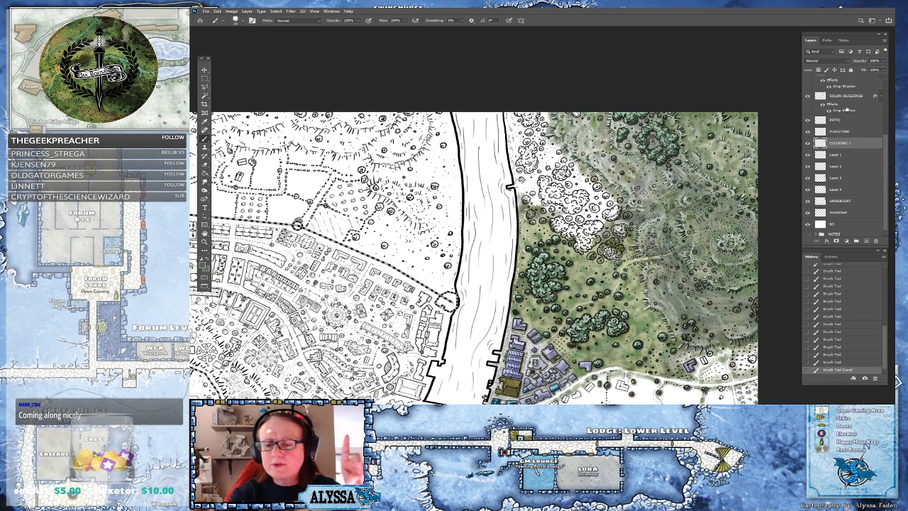
{"action": "left_click_drag", "start_coordinate": [886, 140], "coordinate": [886, 109]}
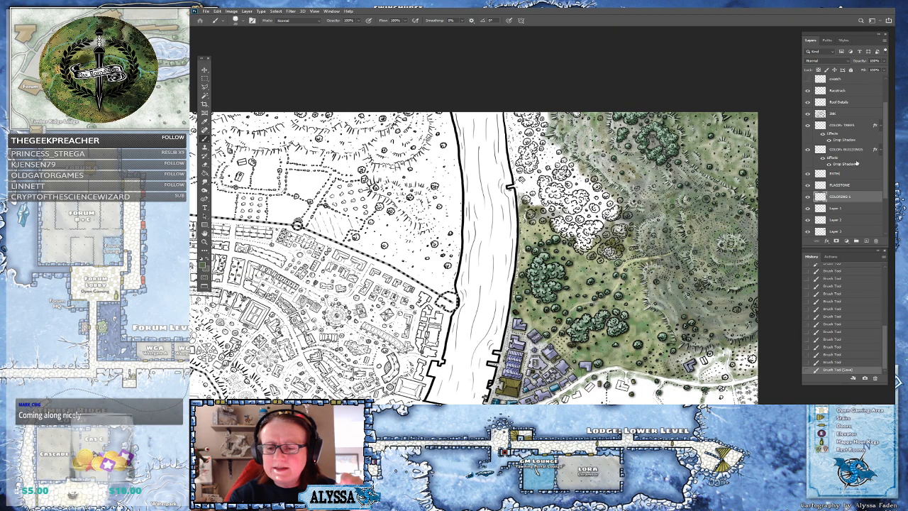
{"action": "left_click", "coordinate": [852, 125]}
{"action": "key", "text": "ctrl+plus"}
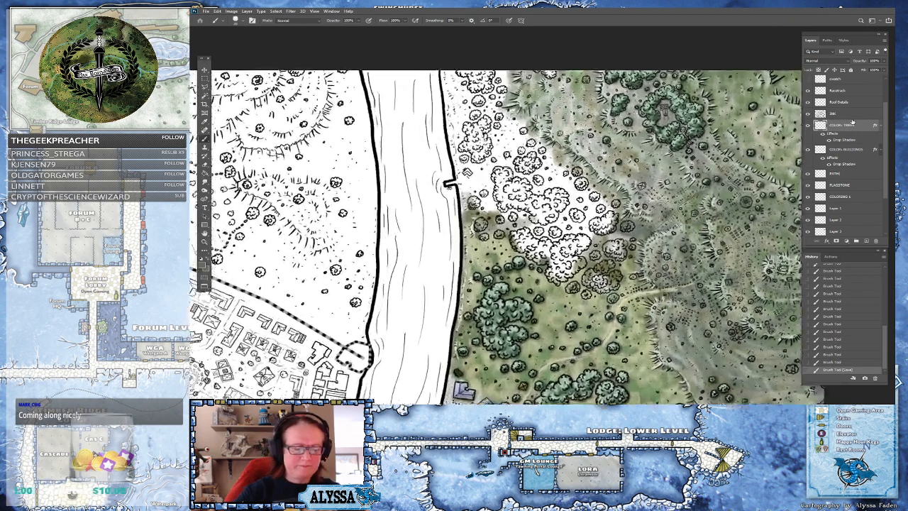
{"action": "left_click", "coordinate": [203, 264]}
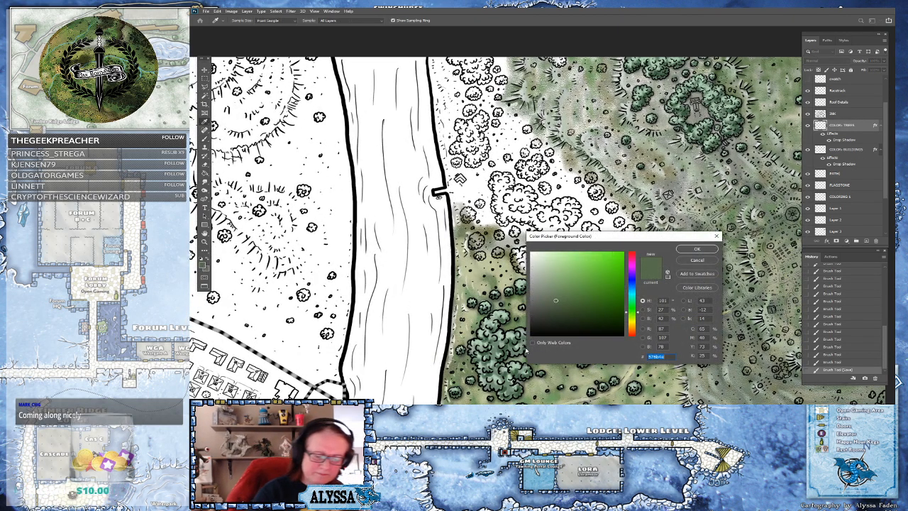
{"action": "left_click", "coordinate": [495, 355]}
{"action": "left_click", "coordinate": [698, 250]}
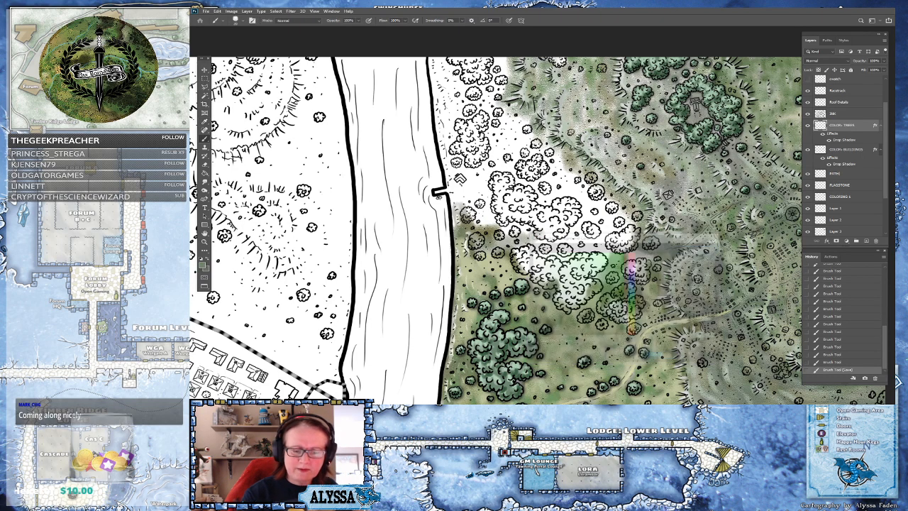
Zoom out and pan across the map to review the tree clusters east of the river
{"action": "left_click_drag", "start_coordinate": [568, 220], "coordinate": [570, 253]}
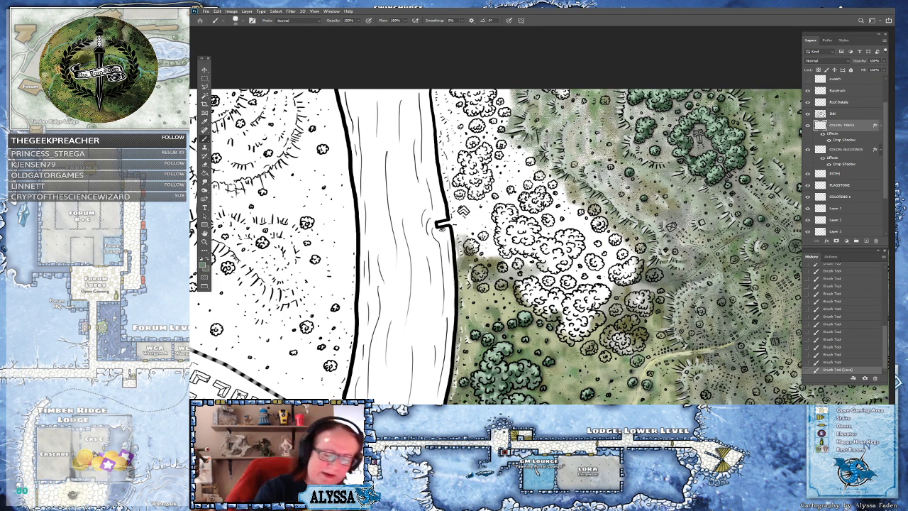
{"action": "mouse_move", "coordinate": [518, 263]}
{"action": "left_mouse_down"}
{"action": "mouse_move", "coordinate": [502, 266]}
{"action": "mouse_move", "coordinate": [526, 211]}
{"action": "mouse_move", "coordinate": [535, 146]}
{"action": "mouse_move", "coordinate": [584, 152]}
{"action": "mouse_move", "coordinate": [672, 111]}
{"action": "left_mouse_up"}
{"action": "scroll", "coordinate": [536, 146], "scroll_direction": "down", "scroll_amount": 5}
{"action": "scroll", "coordinate": [690, 200], "scroll_direction": "down", "scroll_amount": 1}
{"action": "left_click_drag", "start_coordinate": [689, 200], "coordinate": [709, 171]}
{"action": "scroll", "coordinate": [708, 171], "scroll_direction": "up", "scroll_amount": 1}
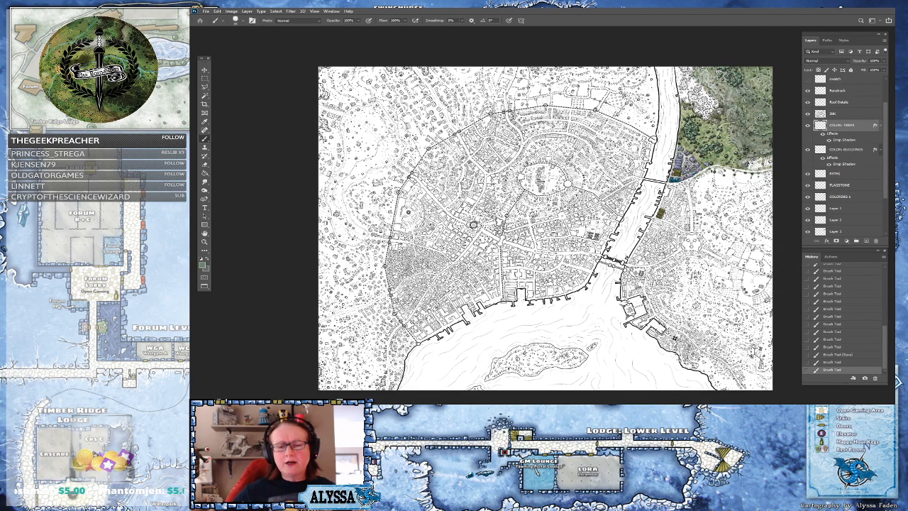
{"action": "left_click_drag", "start_coordinate": [546, 228], "coordinate": [501, 250]}
{"action": "scroll", "coordinate": [656, 180], "scroll_direction": "up", "scroll_amount": 5}
{"action": "left_click_drag", "start_coordinate": [656, 180], "coordinate": [566, 365]}
{"action": "scroll", "coordinate": [544, 198], "scroll_direction": "up", "scroll_amount": 2}
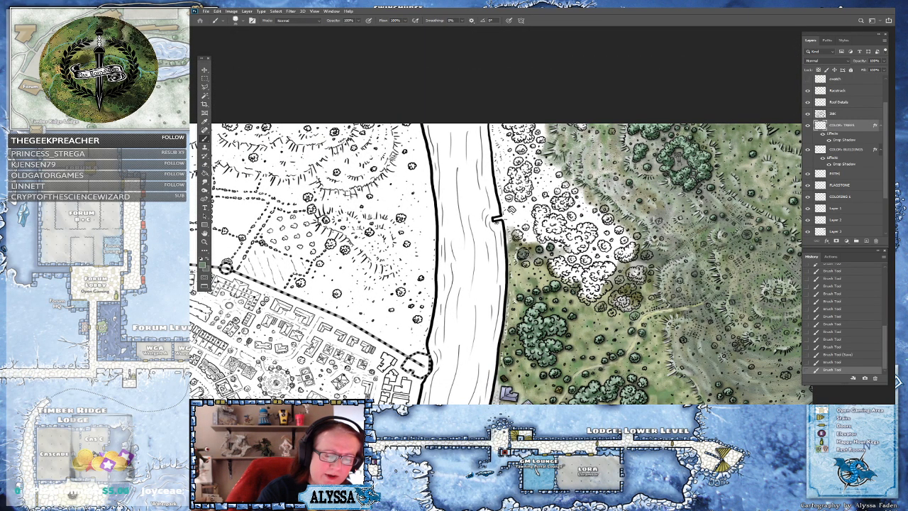
Paint the tree clumps near the riverbank east of the river dark green on the trees layer
{"action": "left_click", "coordinate": [527, 265]}
{"action": "left_click", "coordinate": [527, 264]}
{"action": "left_click", "coordinate": [539, 263]}
{"action": "left_click", "coordinate": [524, 232]}
{"action": "left_click", "coordinate": [525, 227]}
{"action": "left_click", "coordinate": [510, 198]}
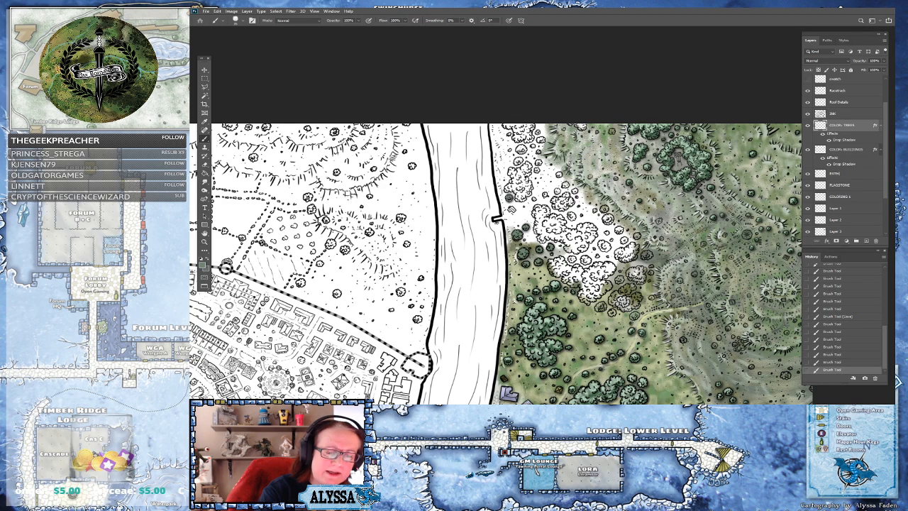
{"action": "left_click", "coordinate": [535, 200]}
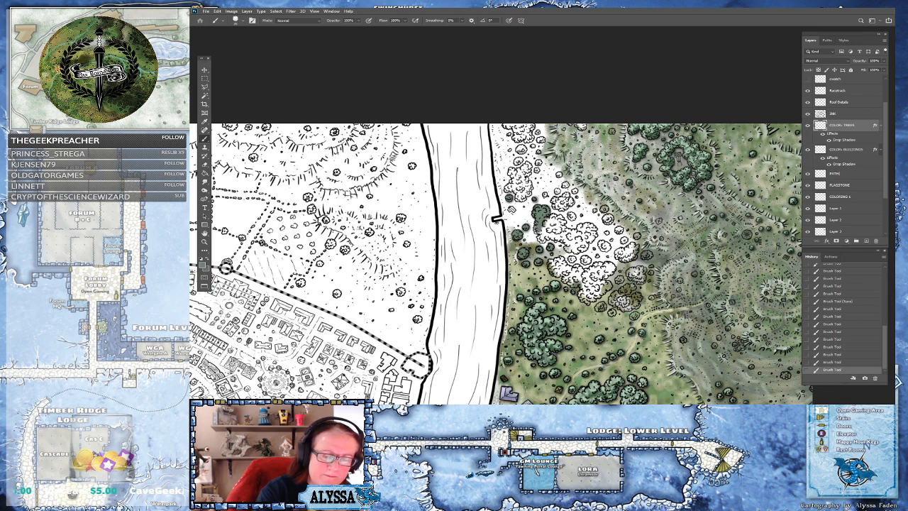
{"action": "left_click", "coordinate": [543, 234]}
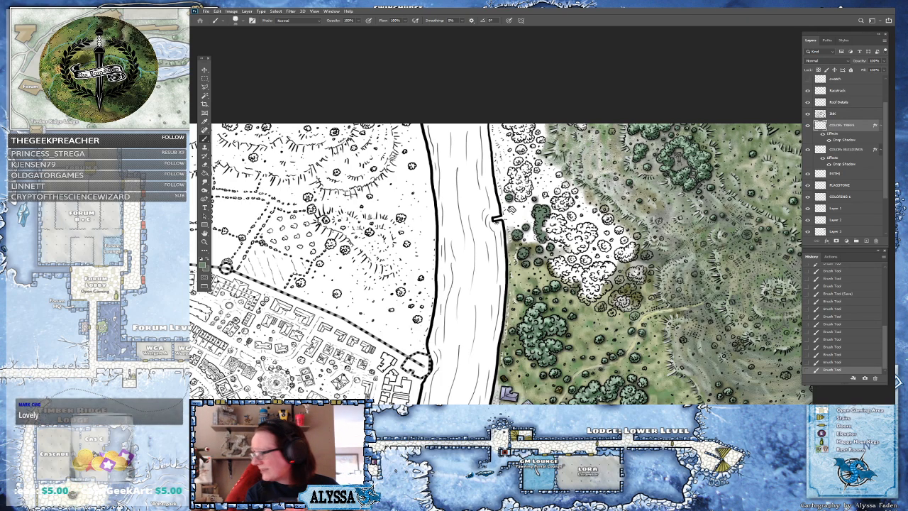
{"action": "mouse_move", "coordinate": [545, 237]}
{"action": "left_mouse_down"}
{"action": "mouse_move", "coordinate": [558, 218]}
{"action": "mouse_move", "coordinate": [558, 240]}
{"action": "mouse_move", "coordinate": [573, 231]}
{"action": "mouse_move", "coordinate": [566, 248]}
{"action": "mouse_move", "coordinate": [577, 251]}
{"action": "mouse_move", "coordinate": [592, 230]}
{"action": "mouse_move", "coordinate": [579, 227]}
{"action": "mouse_move", "coordinate": [631, 224]}
{"action": "mouse_move", "coordinate": [633, 232]}
{"action": "left_mouse_up"}
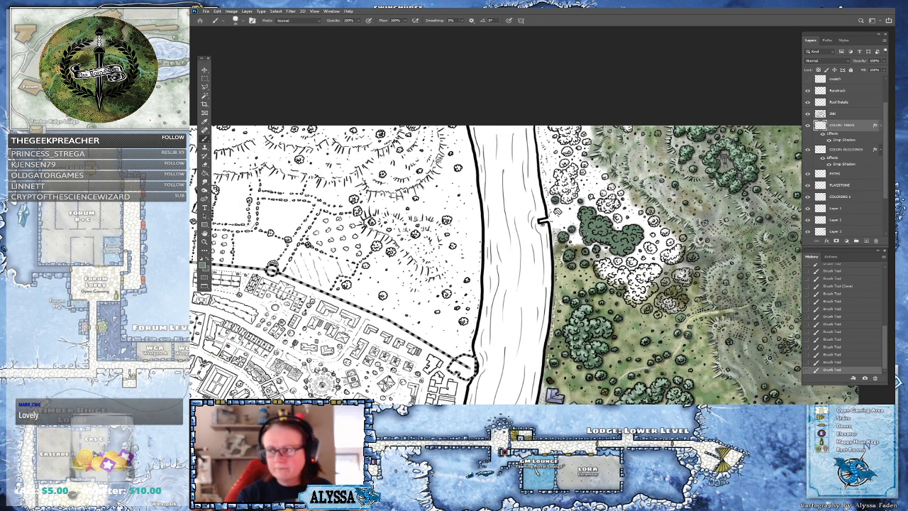
{"action": "mouse_move", "coordinate": [604, 271]}
{"action": "left_mouse_down"}
{"action": "mouse_move", "coordinate": [598, 264]}
{"action": "mouse_move", "coordinate": [620, 287]}
{"action": "mouse_move", "coordinate": [624, 274]}
{"action": "mouse_move", "coordinate": [616, 270]}
{"action": "mouse_move", "coordinate": [628, 281]}
{"action": "mouse_move", "coordinate": [618, 261]}
{"action": "mouse_move", "coordinate": [643, 258]}
{"action": "mouse_move", "coordinate": [632, 291]}
{"action": "left_mouse_up"}
{"action": "mouse_move", "coordinate": [626, 302]}
{"action": "left_mouse_down"}
{"action": "mouse_move", "coordinate": [653, 284]}
{"action": "mouse_move", "coordinate": [654, 266]}
{"action": "mouse_move", "coordinate": [582, 270]}
{"action": "left_mouse_up"}
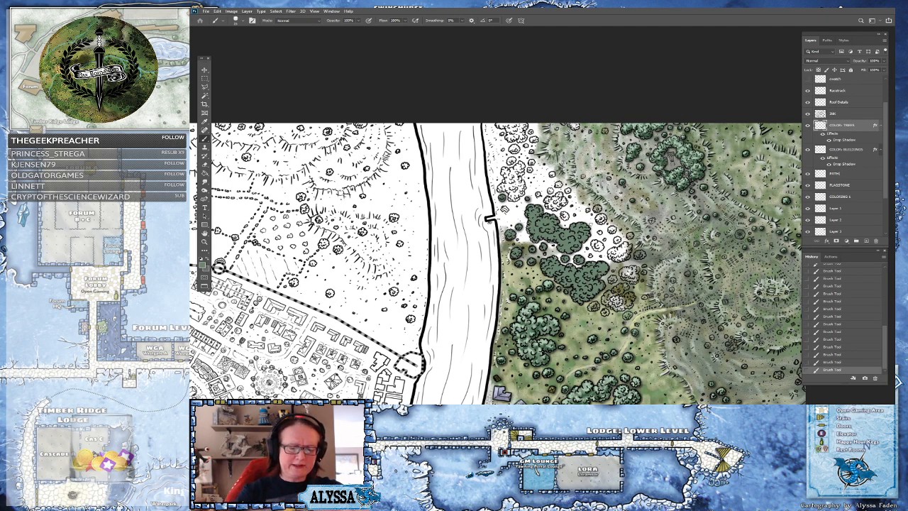
Erase stray green paint around the tree clumps at the meadow's edge
{"action": "left_click_drag", "start_coordinate": [586, 259], "coordinate": [587, 260]}
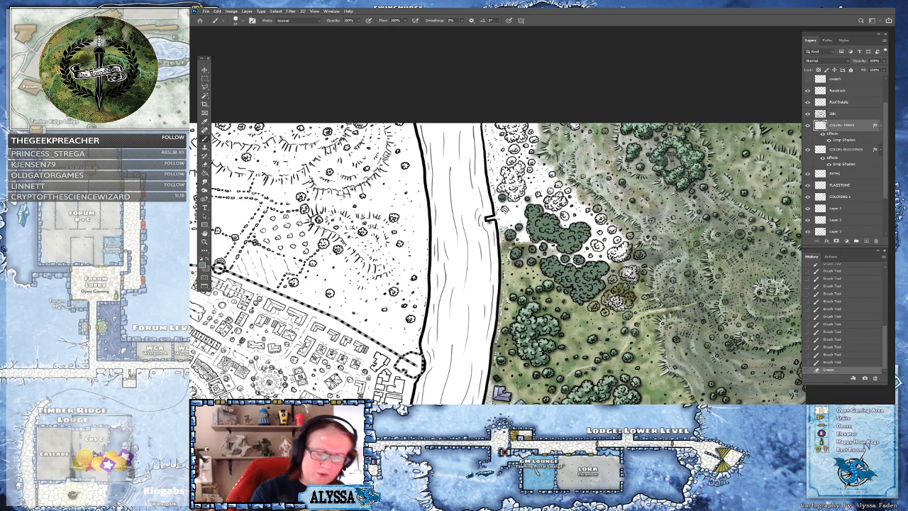
{"action": "left_click", "coordinate": [456, 288]}
{"action": "left_click", "coordinate": [458, 287]}
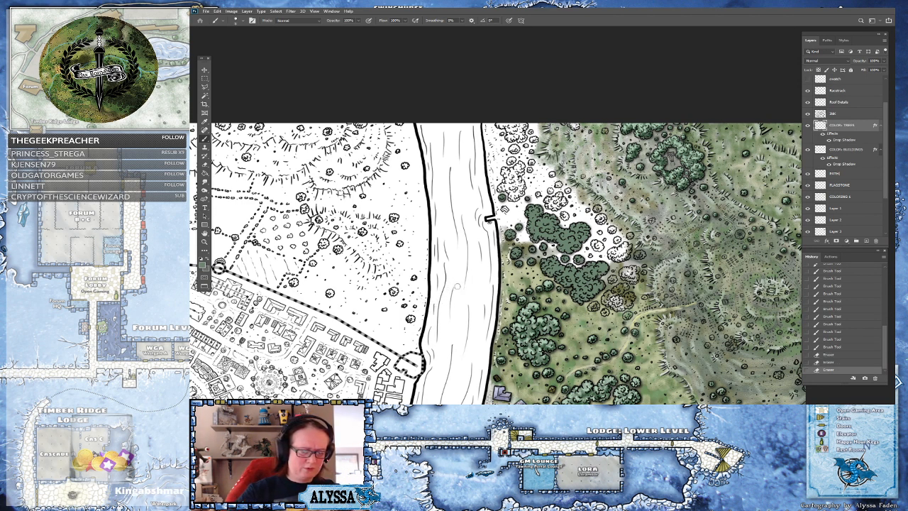
{"action": "left_click_drag", "start_coordinate": [583, 263], "coordinate": [588, 260]}
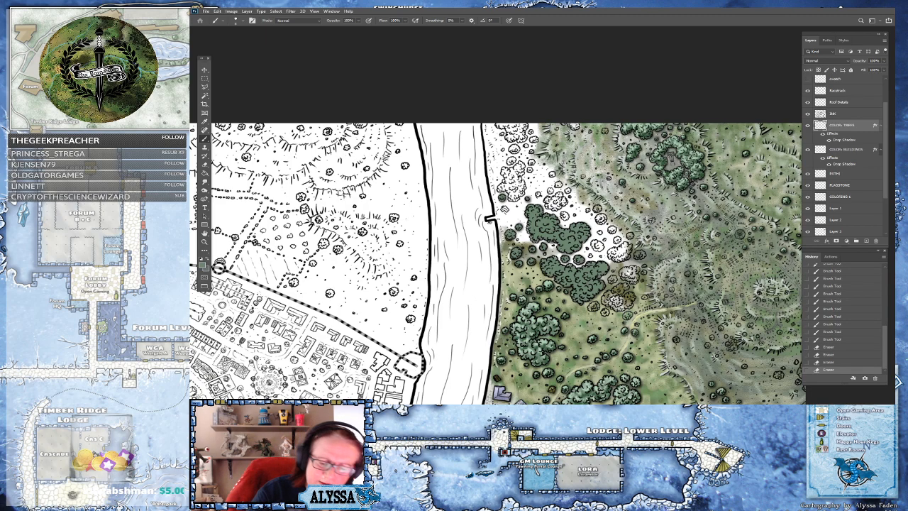
{"action": "left_click", "coordinate": [589, 261]}
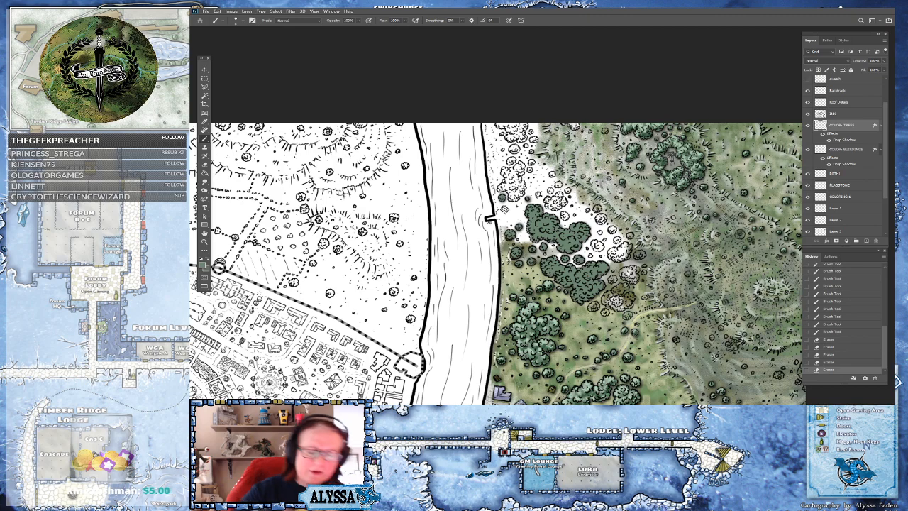
{"action": "left_click", "coordinate": [591, 263]}
{"action": "left_click", "coordinate": [593, 264]}
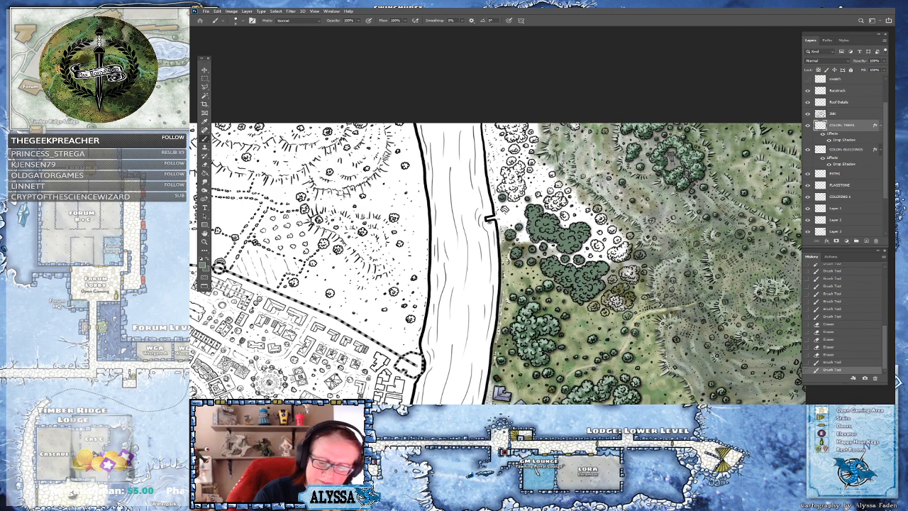
{"action": "left_click", "coordinate": [596, 265]}
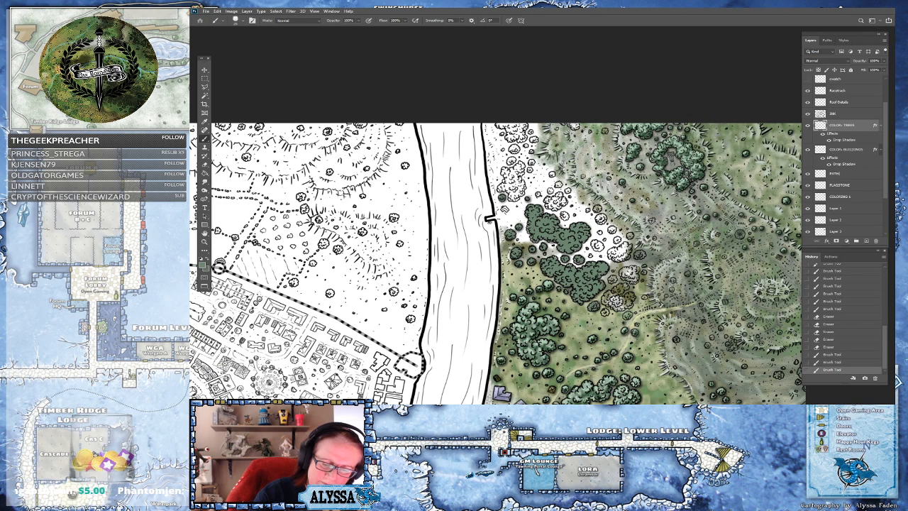
Paint the remaining tree clumps beside the meadow path dark green
{"action": "left_click", "coordinate": [597, 312]}
{"action": "left_click", "coordinate": [605, 313]}
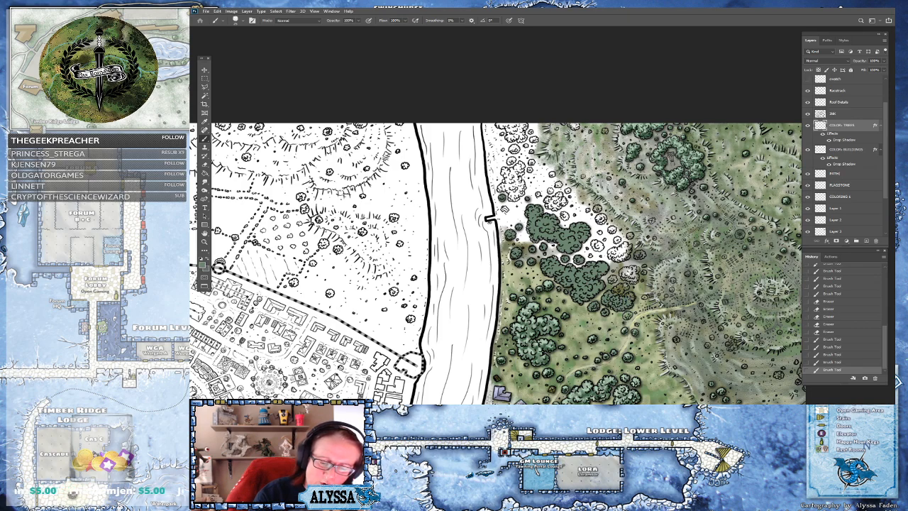
{"action": "left_click", "coordinate": [627, 286]}
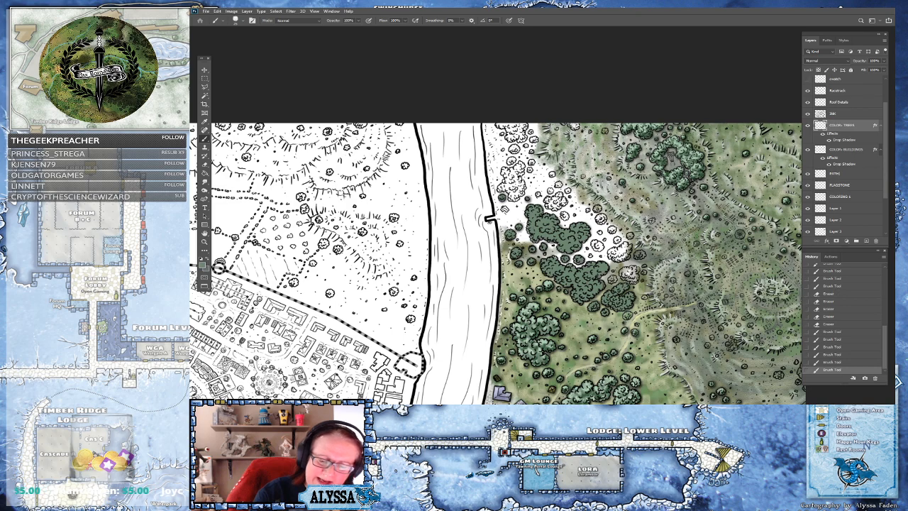
{"action": "left_click", "coordinate": [615, 280]}
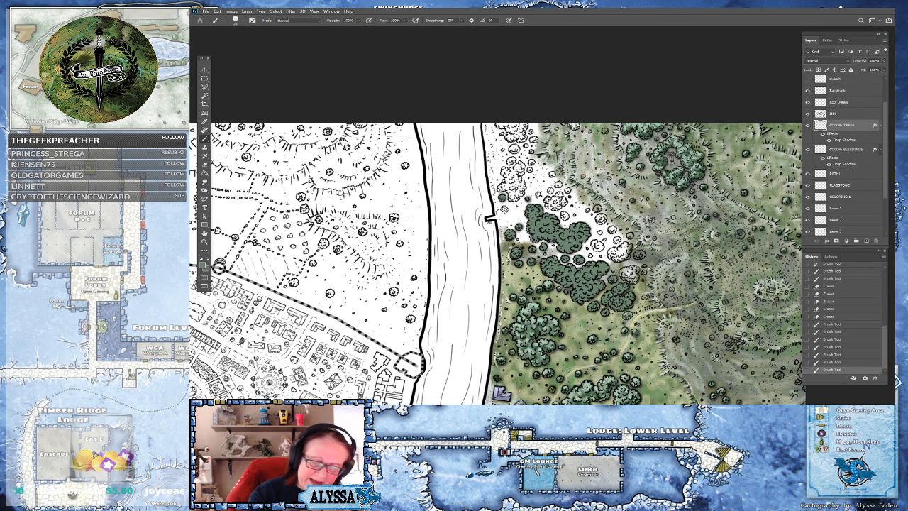
{"action": "left_click", "coordinate": [630, 315]}
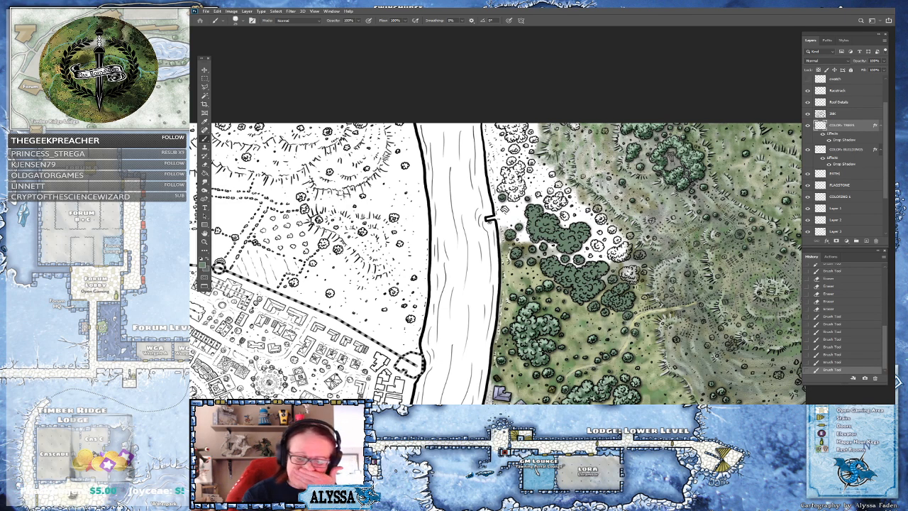
{"action": "left_click", "coordinate": [628, 289]}
{"action": "mouse_move", "coordinate": [623, 270]}
{"action": "left_mouse_down"}
{"action": "mouse_move", "coordinate": [638, 279]}
{"action": "mouse_move", "coordinate": [615, 256]}
{"action": "mouse_move", "coordinate": [626, 256]}
{"action": "mouse_move", "coordinate": [631, 237]}
{"action": "mouse_move", "coordinate": [596, 245]}
{"action": "mouse_move", "coordinate": [600, 208]}
{"action": "left_mouse_up"}
{"action": "left_click_drag", "start_coordinate": [609, 223], "coordinate": [606, 240]}
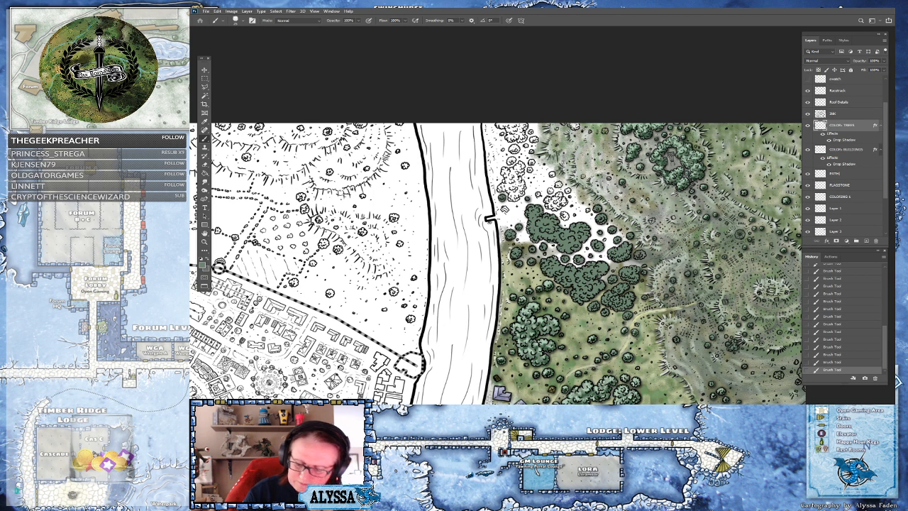
Paint the tree clusters along the riverbank at the forest's northern edge dark green
{"action": "left_click_drag", "start_coordinate": [762, 367], "coordinate": [632, 311]}
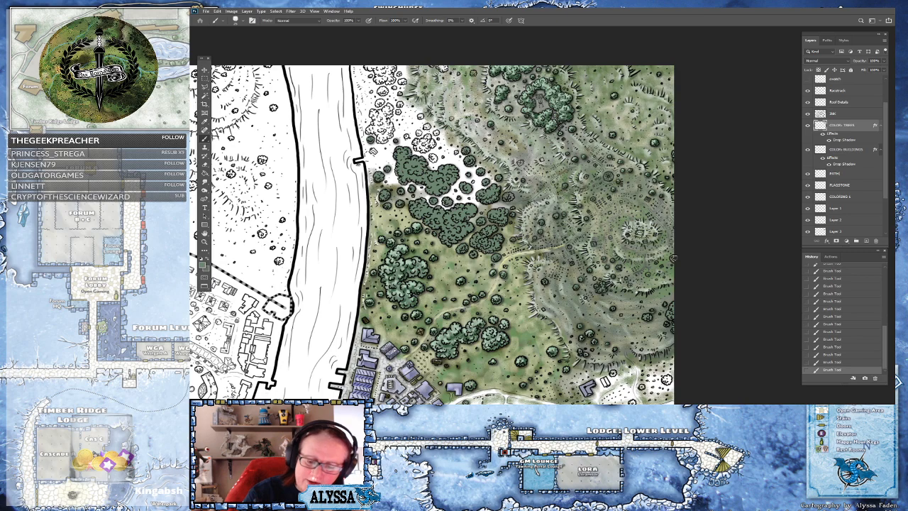
{"action": "left_click_drag", "start_coordinate": [676, 251], "coordinate": [760, 236]}
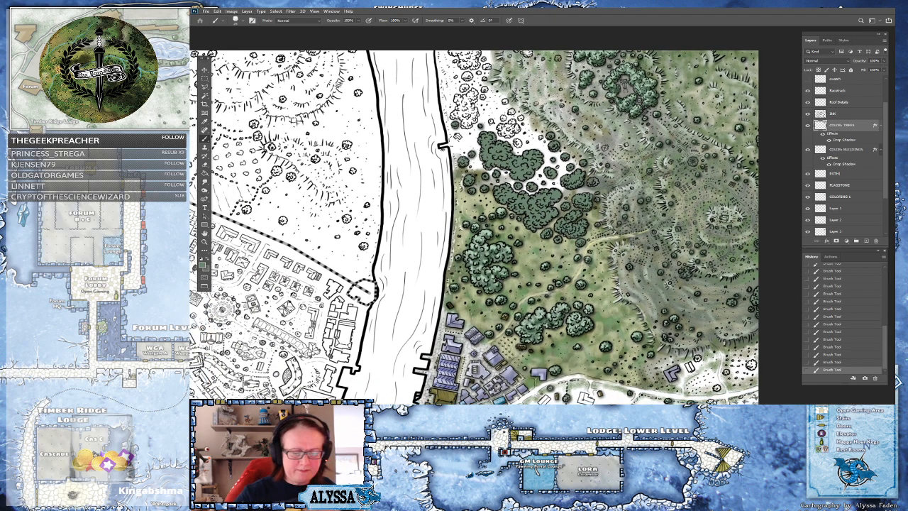
{"action": "left_click_drag", "start_coordinate": [535, 383], "coordinate": [466, 272]}
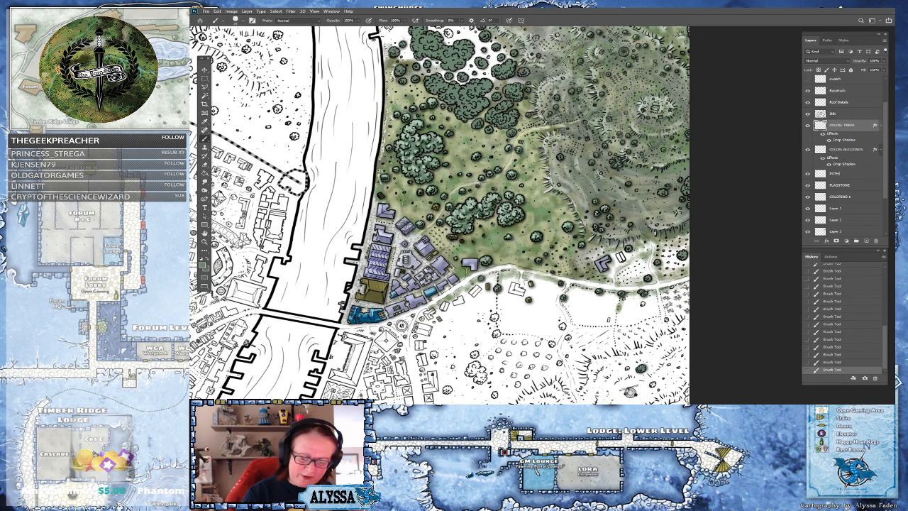
{"action": "left_click_drag", "start_coordinate": [454, 185], "coordinate": [624, 368]}
{"action": "left_click_drag", "start_coordinate": [568, 227], "coordinate": [583, 318]}
{"action": "scroll", "coordinate": [695, 227], "scroll_direction": "up", "scroll_amount": 2}
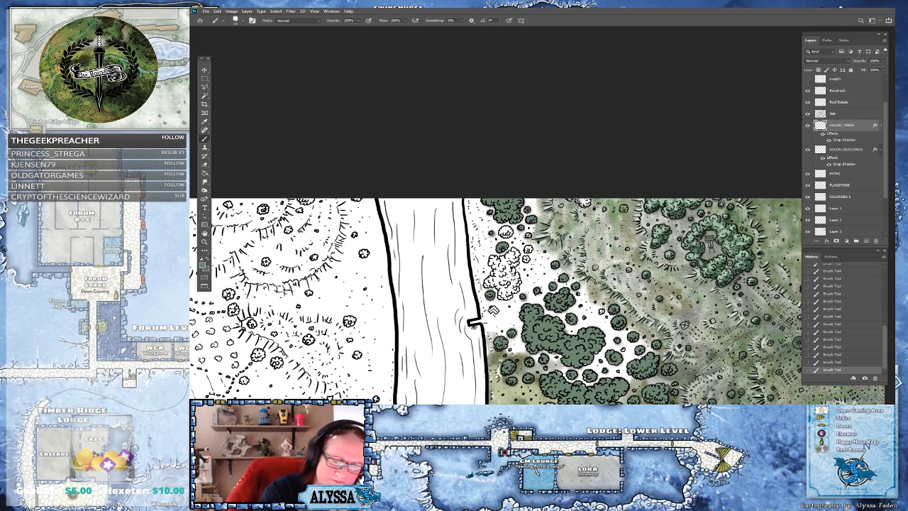
{"action": "left_click_drag", "start_coordinate": [527, 260], "coordinate": [505, 270]}
{"action": "mouse_move", "coordinate": [505, 235]}
{"action": "left_mouse_down"}
{"action": "mouse_move", "coordinate": [509, 228]}
{"action": "mouse_move", "coordinate": [510, 265]}
{"action": "mouse_move", "coordinate": [516, 258]}
{"action": "mouse_move", "coordinate": [514, 251]}
{"action": "mouse_move", "coordinate": [492, 261]}
{"action": "mouse_move", "coordinate": [489, 281]}
{"action": "mouse_move", "coordinate": [508, 295]}
{"action": "mouse_move", "coordinate": [517, 277]}
{"action": "left_mouse_up"}
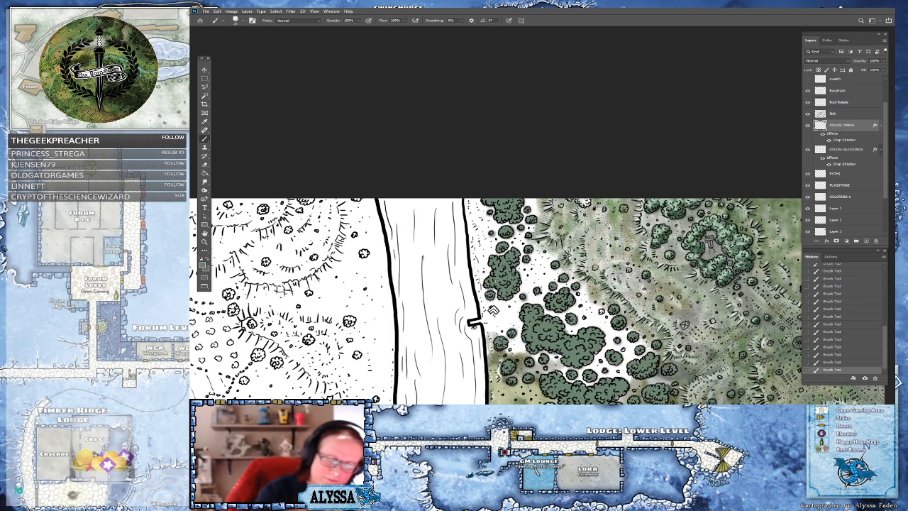
{"action": "left_click_drag", "start_coordinate": [485, 291], "coordinate": [488, 293]}
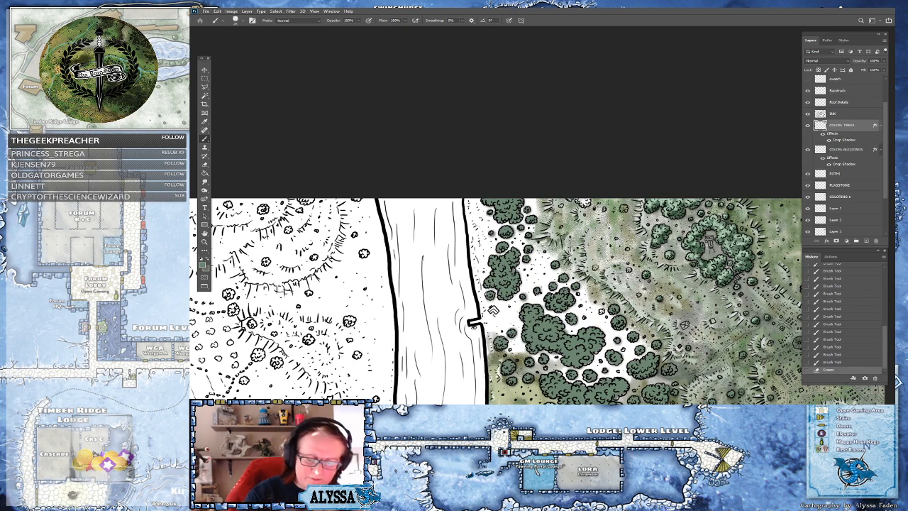
Paint the tree clumps around the riverbank notch east of the river dark green on the trees layer
{"action": "left_click_drag", "start_coordinate": [601, 313], "coordinate": [586, 317]}
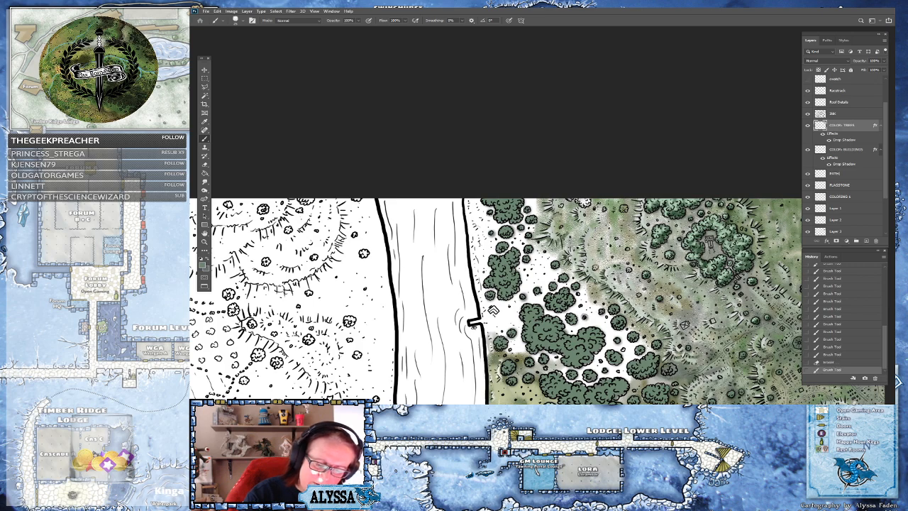
{"action": "mouse_move", "coordinate": [624, 350]}
{"action": "left_mouse_down"}
{"action": "mouse_move", "coordinate": [596, 354]}
{"action": "mouse_move", "coordinate": [604, 344]}
{"action": "left_mouse_up"}
{"action": "scroll", "coordinate": [563, 213], "scroll_direction": "down", "scroll_amount": 5}
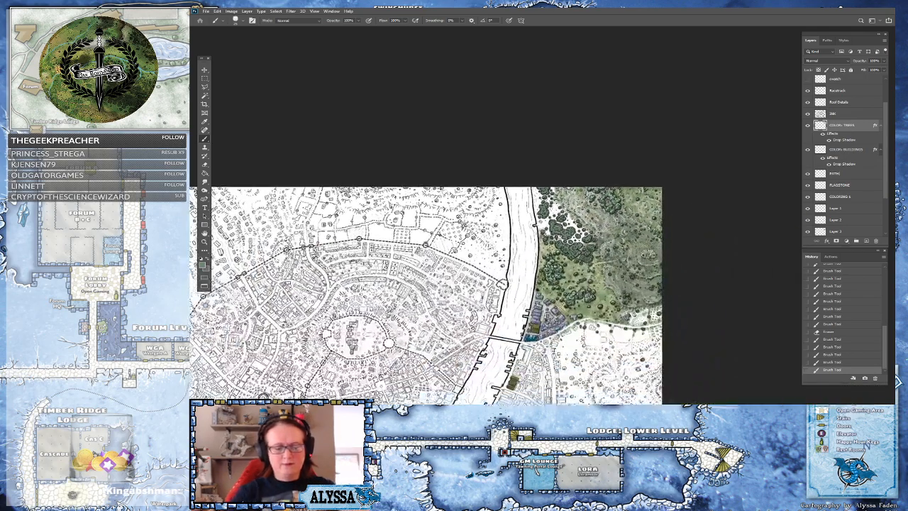
{"action": "scroll", "coordinate": [602, 232], "scroll_direction": "up", "scroll_amount": 2}
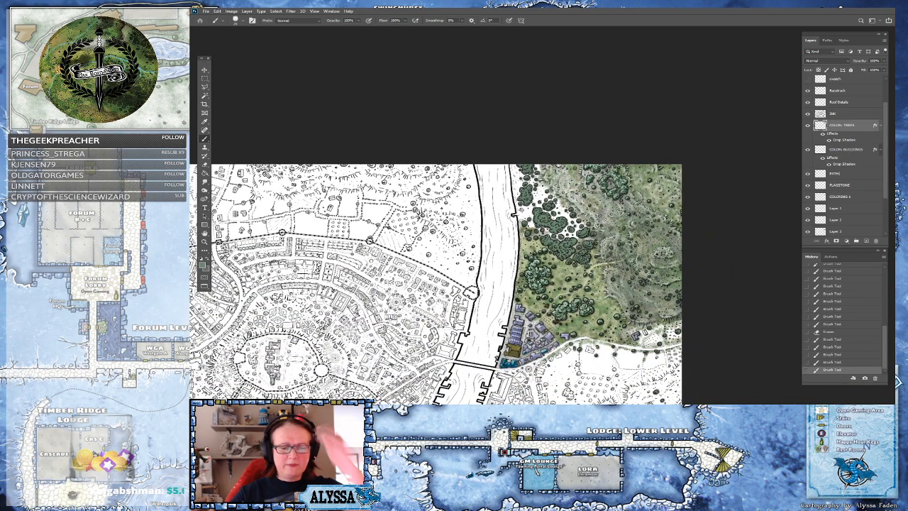
{"action": "scroll", "coordinate": [551, 217], "scroll_direction": "up", "scroll_amount": 4}
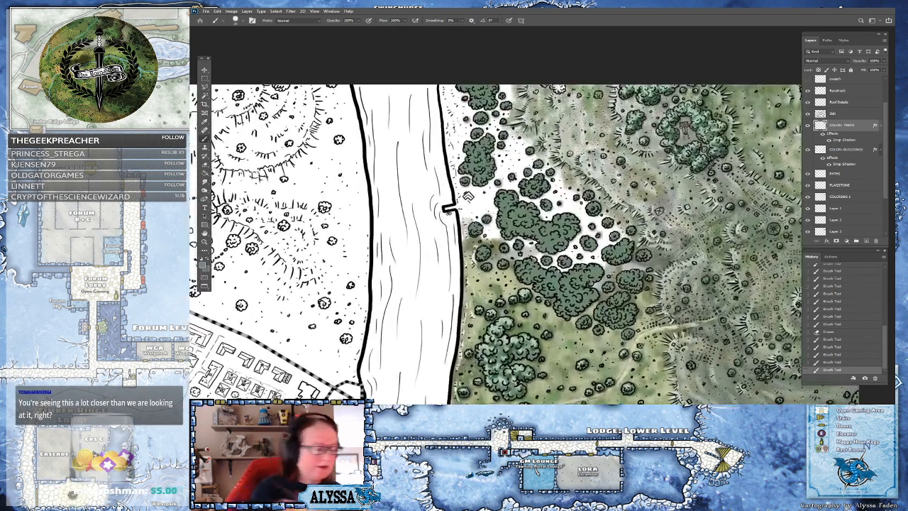
{"action": "left_click", "coordinate": [204, 264]}
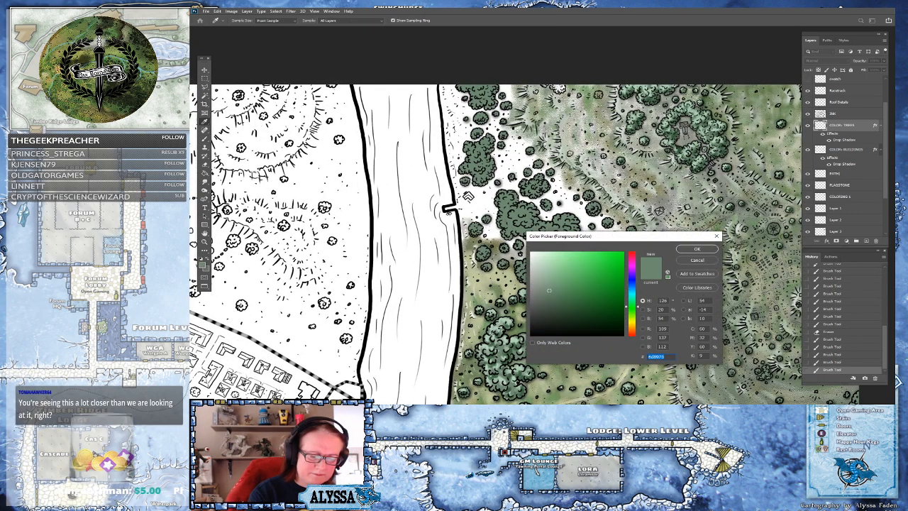
{"action": "left_click", "coordinate": [697, 250]}
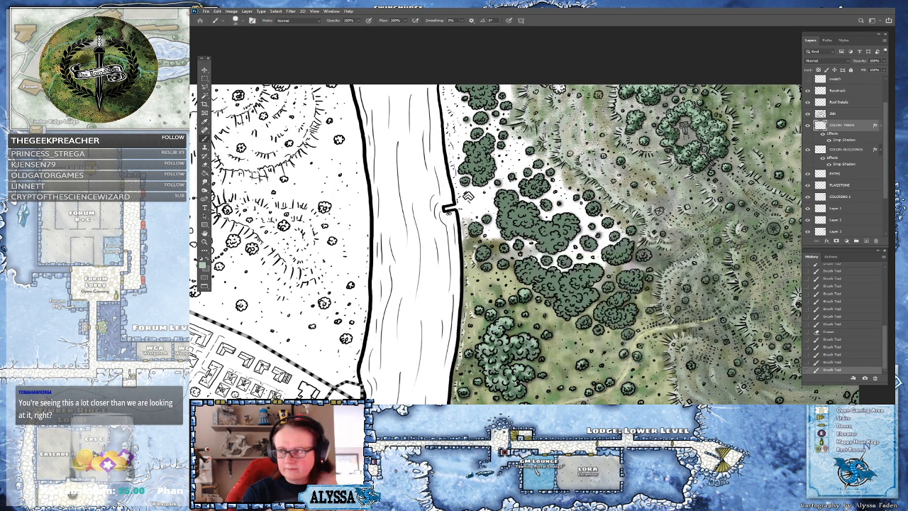
{"action": "scroll", "coordinate": [495, 245], "scroll_direction": "up", "scroll_amount": 1}
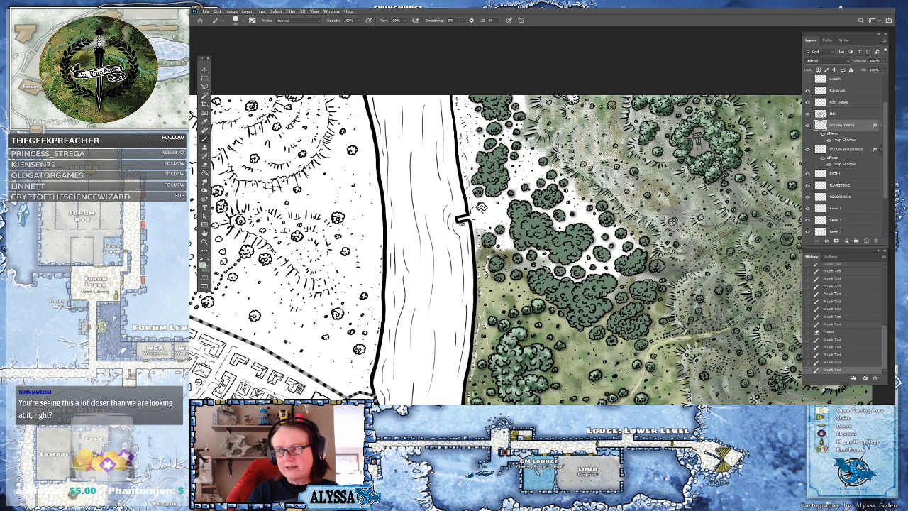
{"action": "left_click_drag", "start_coordinate": [550, 270], "coordinate": [538, 281]}
{"action": "left_click_drag", "start_coordinate": [534, 273], "coordinate": [535, 291]}
{"action": "mouse_move", "coordinate": [550, 277]}
{"action": "left_mouse_down"}
{"action": "mouse_move", "coordinate": [541, 293]}
{"action": "mouse_move", "coordinate": [551, 291]}
{"action": "left_mouse_up"}
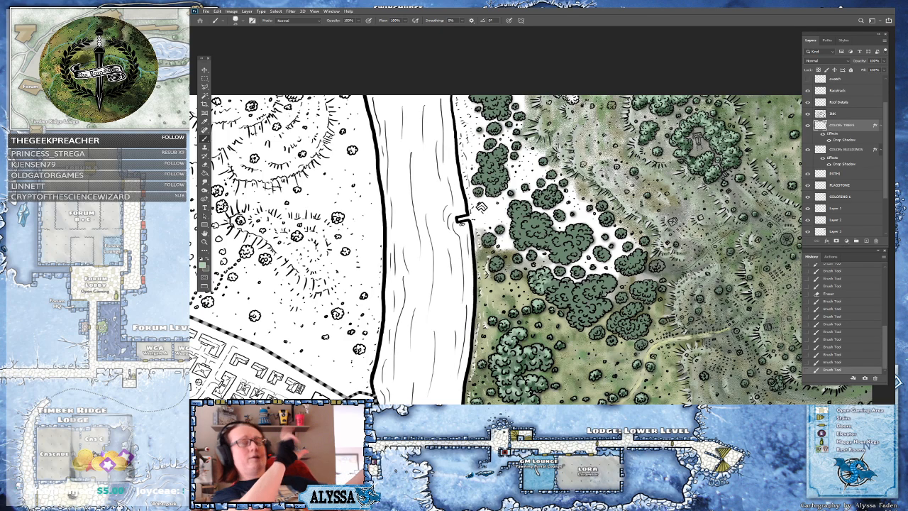
{"action": "left_click_drag", "start_coordinate": [557, 286], "coordinate": [550, 299]}
{"action": "left_click_drag", "start_coordinate": [565, 284], "coordinate": [559, 303]}
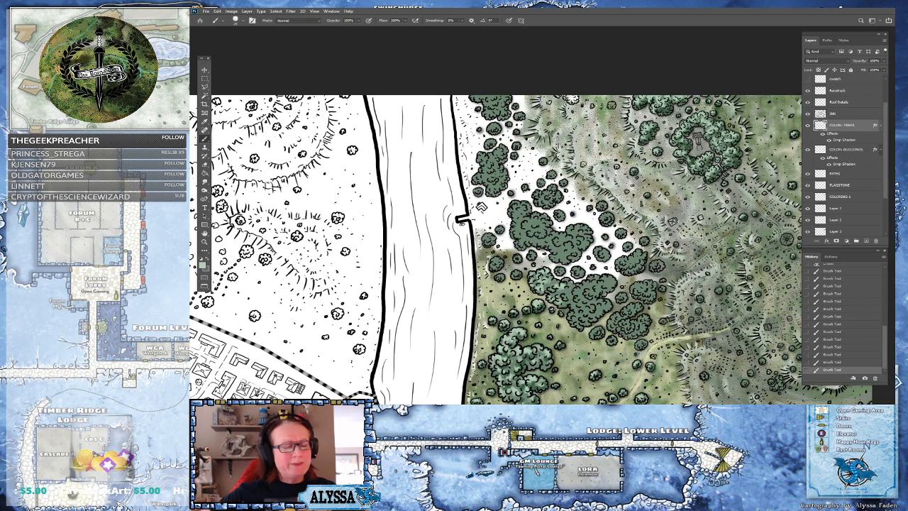
Survey the colored forest, meadow and hills east of the river at several zoom levels
{"action": "scroll", "coordinate": [564, 206], "scroll_direction": "down", "scroll_amount": 10}
{"action": "left_click_drag", "start_coordinate": [483, 262], "coordinate": [607, 149]}
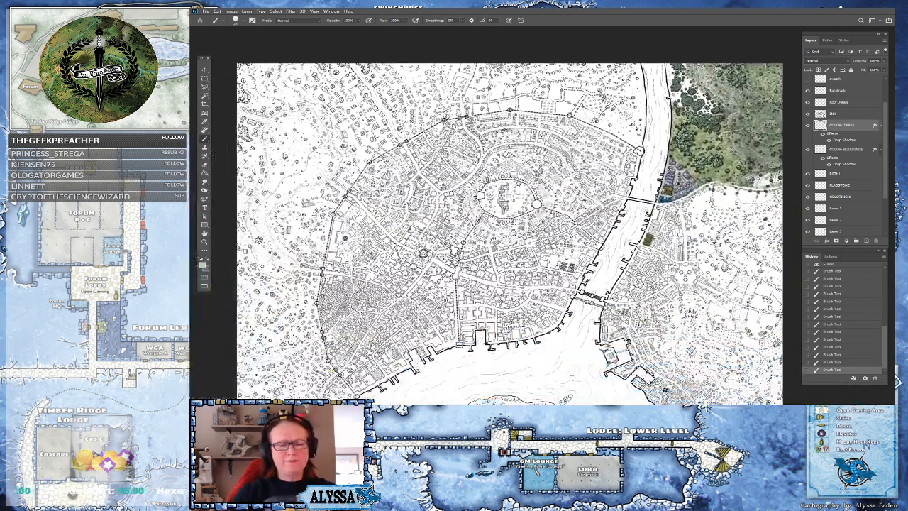
{"action": "scroll", "coordinate": [547, 221], "scroll_direction": "down", "scroll_amount": 3}
{"action": "scroll", "coordinate": [520, 245], "scroll_direction": "down", "scroll_amount": 1}
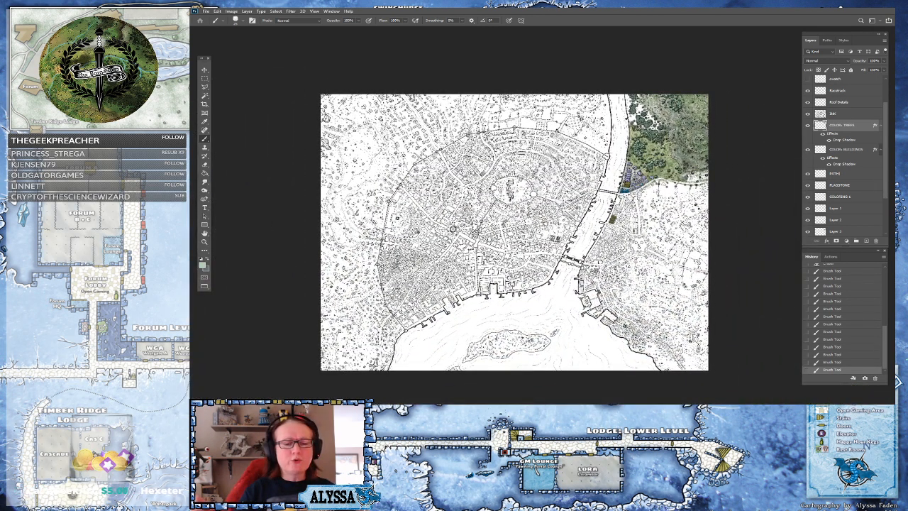
{"action": "scroll", "coordinate": [611, 216], "scroll_direction": "up", "scroll_amount": 15}
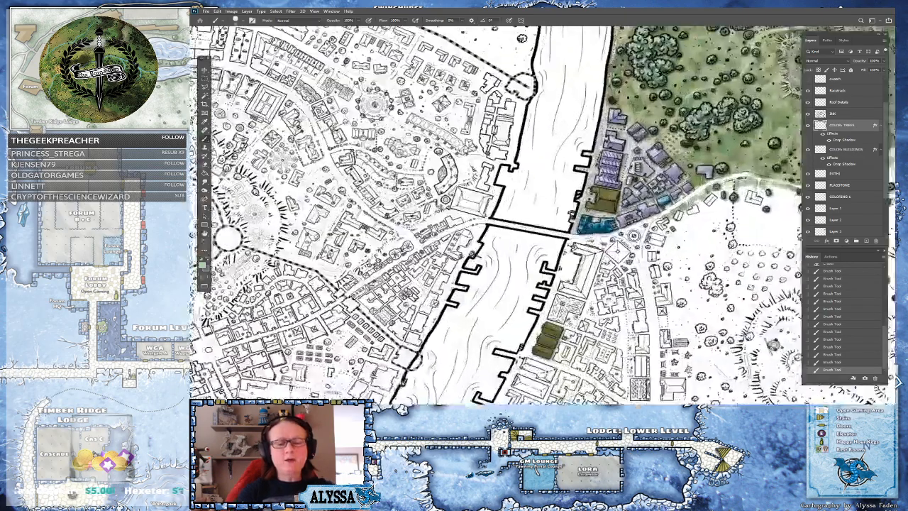
{"action": "scroll", "coordinate": [510, 315], "scroll_direction": "up", "scroll_amount": 6}
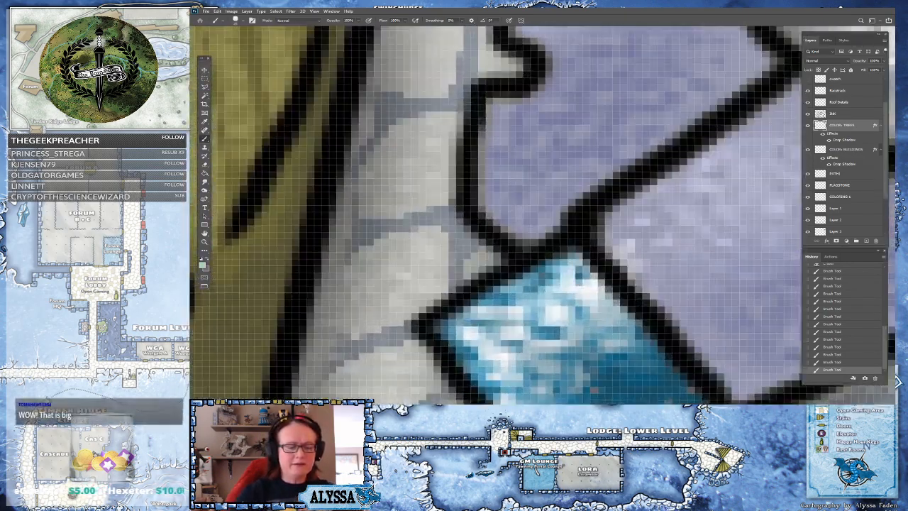
{"action": "left_click_drag", "start_coordinate": [510, 316], "coordinate": [544, 356]}
{"action": "scroll", "coordinate": [544, 356], "scroll_direction": "down", "scroll_amount": 1}
{"action": "scroll", "coordinate": [560, 348], "scroll_direction": "down", "scroll_amount": 15}
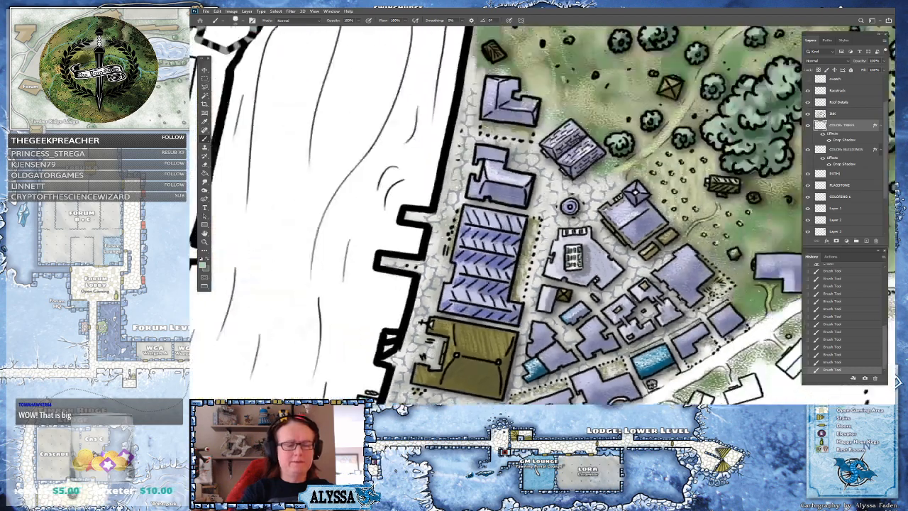
{"action": "left_click_drag", "start_coordinate": [533, 170], "coordinate": [520, 387]}
{"action": "left_click_drag", "start_coordinate": [488, 28], "coordinate": [469, 154]}
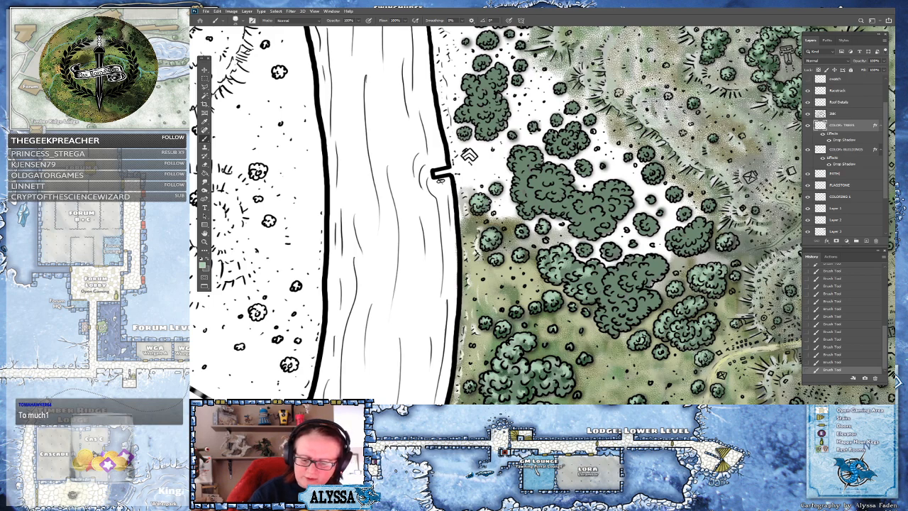
{"action": "left_click_drag", "start_coordinate": [600, 273], "coordinate": [496, 264]}
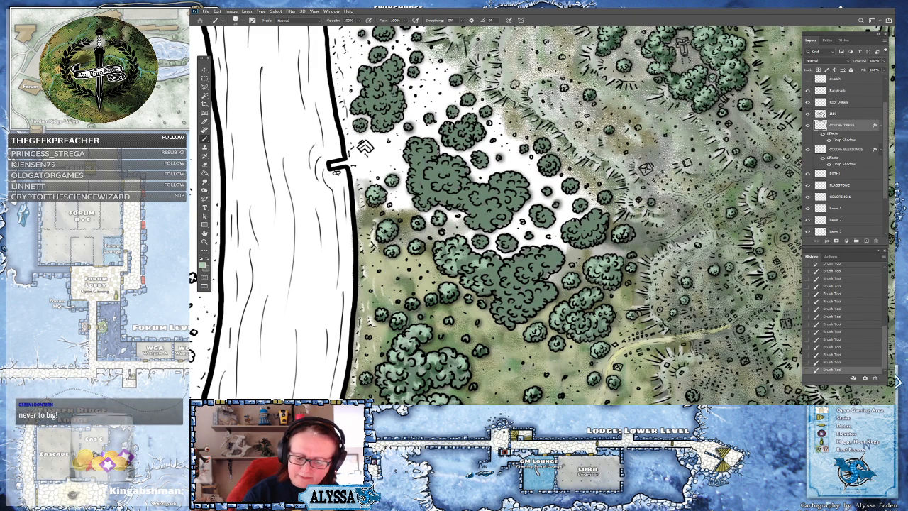
{"action": "left_click_drag", "start_coordinate": [364, 147], "coordinate": [284, 30]}
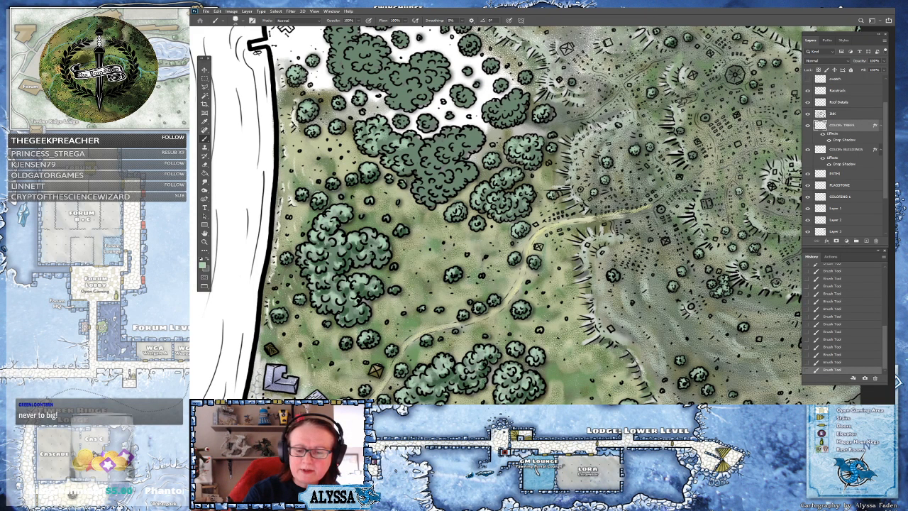
{"action": "left_click_drag", "start_coordinate": [283, 30], "coordinate": [221, 33]}
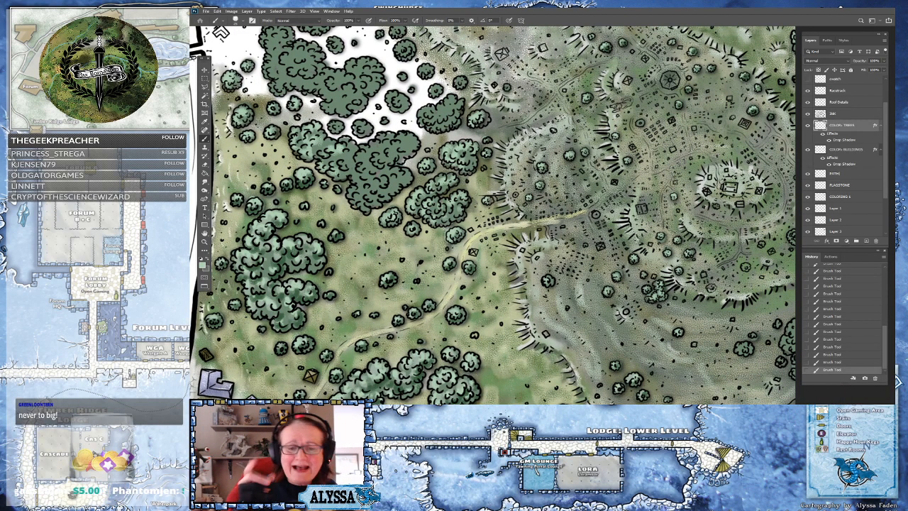
{"action": "scroll", "coordinate": [669, 217], "scroll_direction": "down", "scroll_amount": 1}
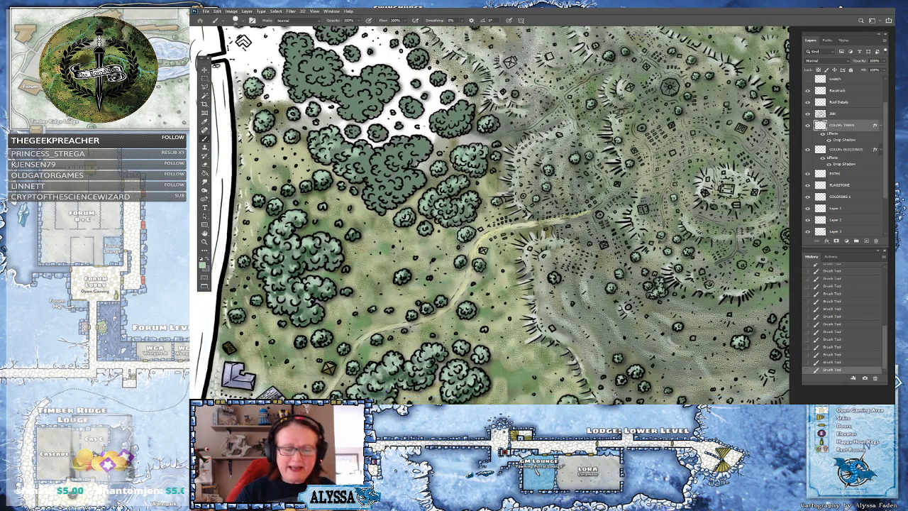
{"action": "scroll", "coordinate": [569, 295], "scroll_direction": "down", "scroll_amount": 5}
{"action": "scroll", "coordinate": [556, 330], "scroll_direction": "up", "scroll_amount": 3}
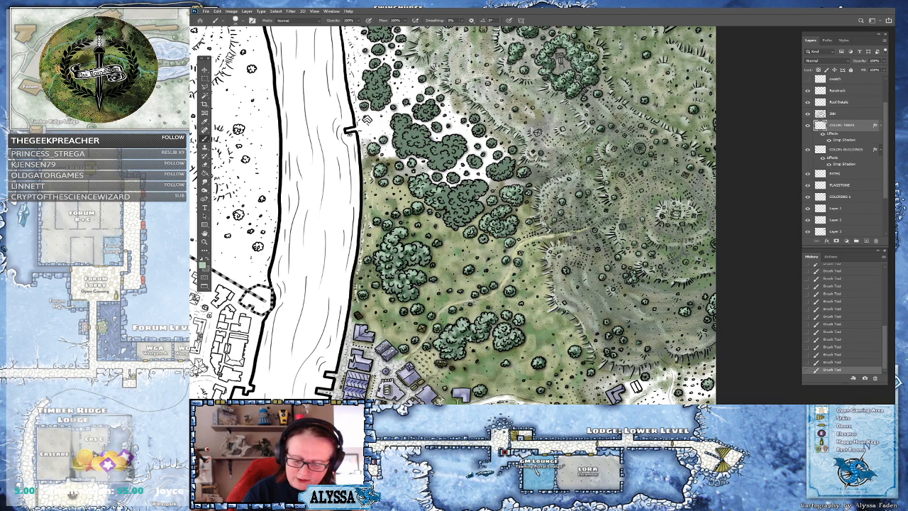
{"action": "left_click_drag", "start_coordinate": [350, 133], "coordinate": [506, 238]}
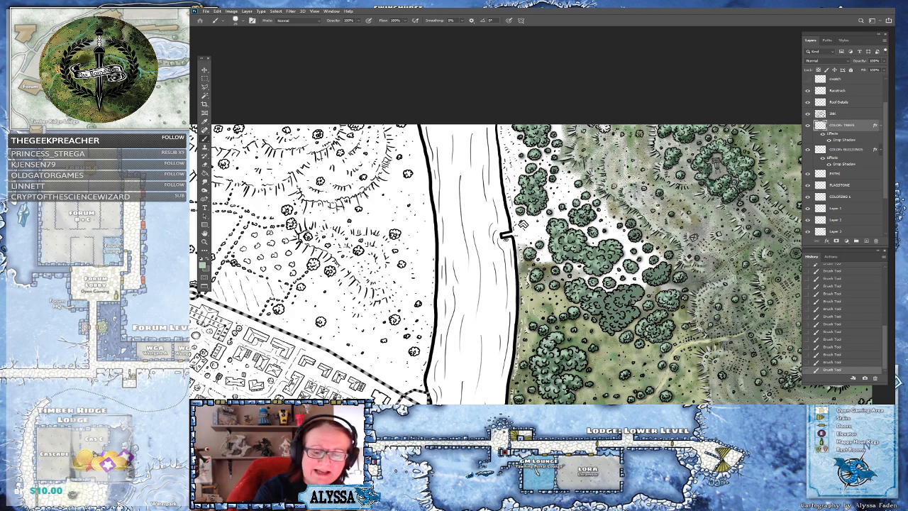
{"action": "left_click_drag", "start_coordinate": [619, 247], "coordinate": [571, 171]}
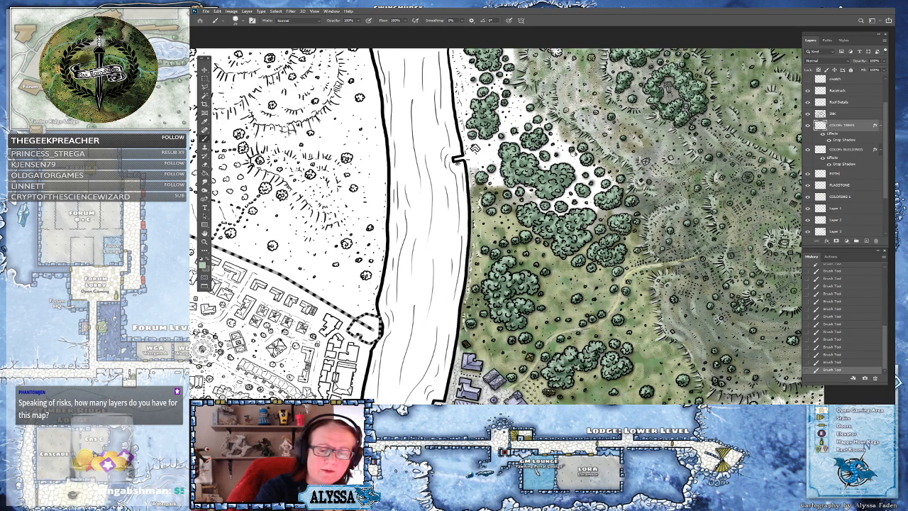
{"action": "scroll", "coordinate": [598, 261], "scroll_direction": "down", "scroll_amount": 5}
{"action": "left_click_drag", "start_coordinate": [598, 260], "coordinate": [638, 200]}
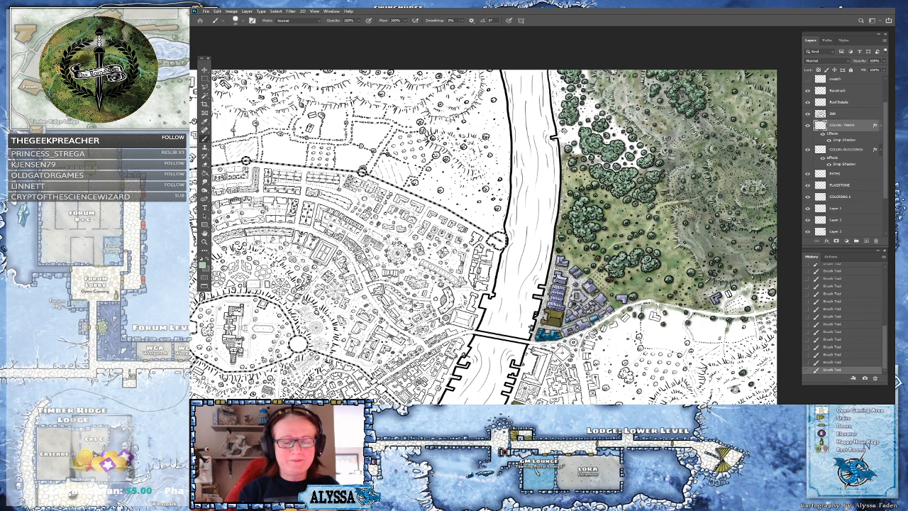
{"action": "left_click_drag", "start_coordinate": [638, 200], "coordinate": [581, 223]}
{"action": "scroll", "coordinate": [539, 134], "scroll_direction": "up", "scroll_amount": 2}
{"action": "left_click_drag", "start_coordinate": [539, 133], "coordinate": [502, 168]}
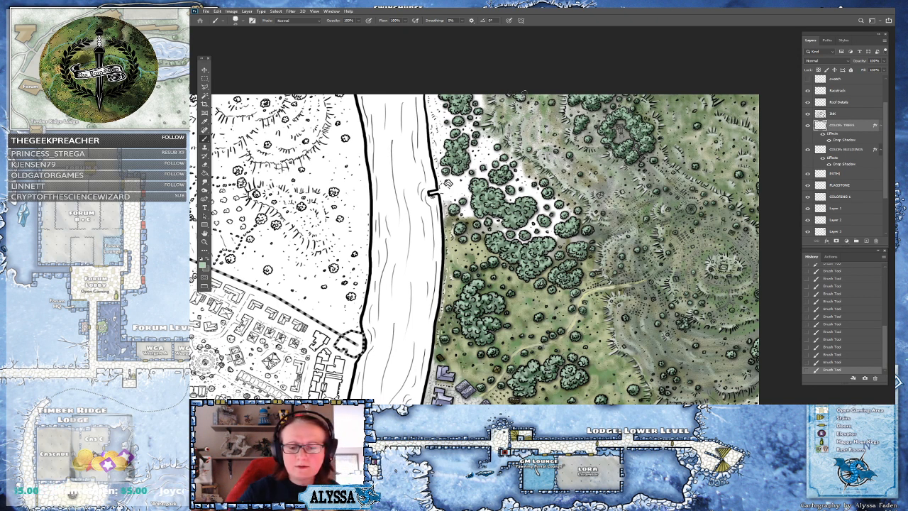
{"action": "scroll", "coordinate": [524, 92], "scroll_direction": "down", "scroll_amount": 5}
{"action": "scroll", "coordinate": [524, 92], "scroll_direction": "up", "scroll_amount": 2}
{"action": "scroll", "coordinate": [560, 275], "scroll_direction": "up", "scroll_amount": 4}
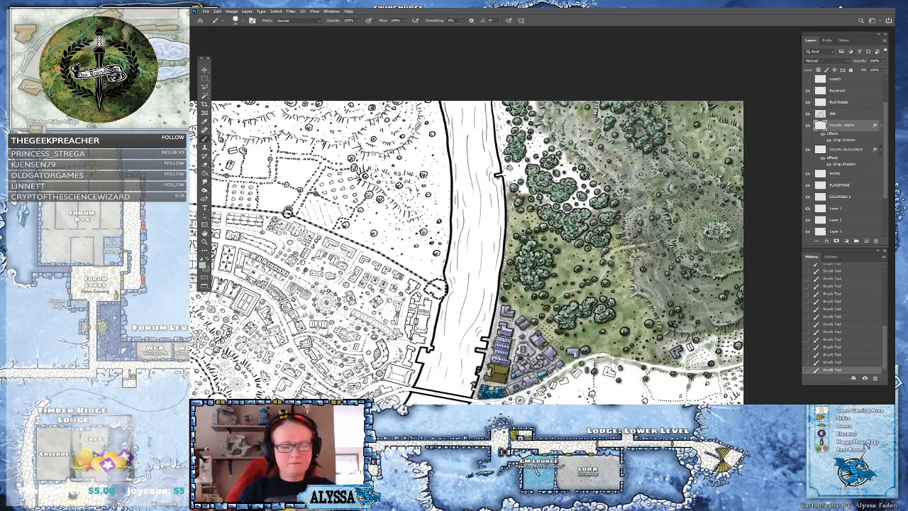
{"action": "scroll", "coordinate": [595, 206], "scroll_direction": "up", "scroll_amount": 1}
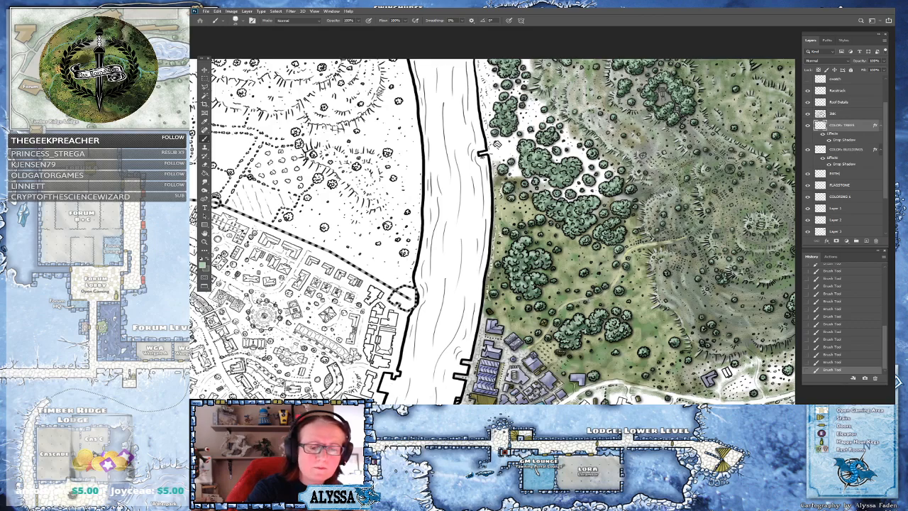
Pick a lighter green foreground color and paint it over tree clumps in the forest beside the meadow
{"action": "left_click", "coordinate": [205, 265]}
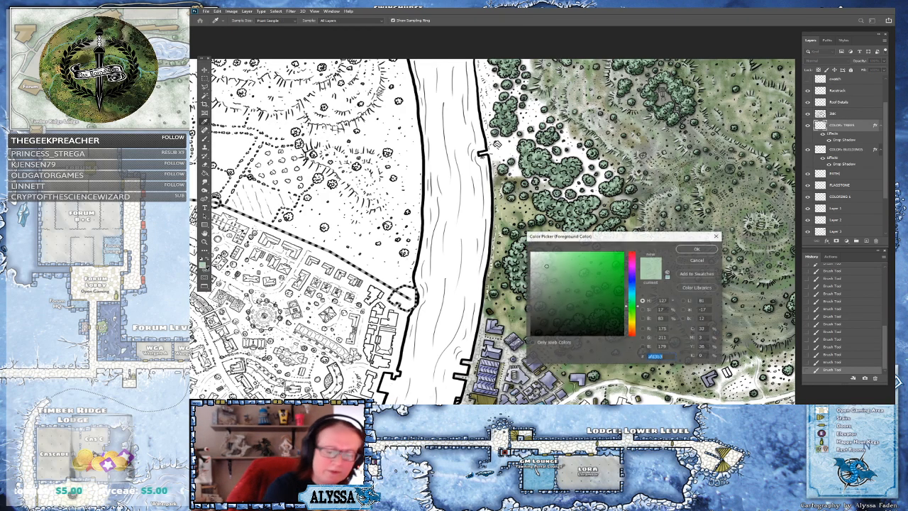
{"action": "left_click_drag", "start_coordinate": [576, 235], "coordinate": [611, 237]}
{"action": "left_click", "coordinate": [602, 305]}
{"action": "left_click", "coordinate": [731, 250]}
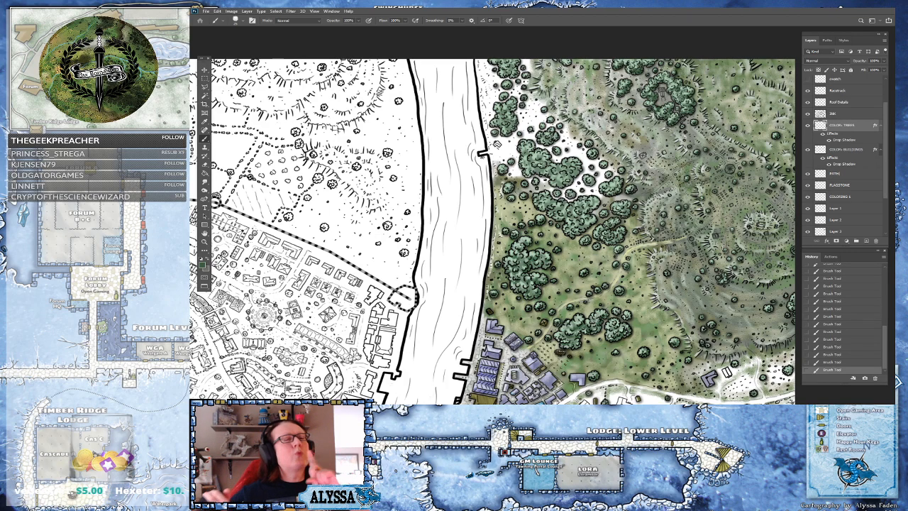
{"action": "scroll", "coordinate": [492, 232], "scroll_direction": "down", "scroll_amount": 1}
{"action": "scroll", "coordinate": [667, 99], "scroll_direction": "up", "scroll_amount": 2}
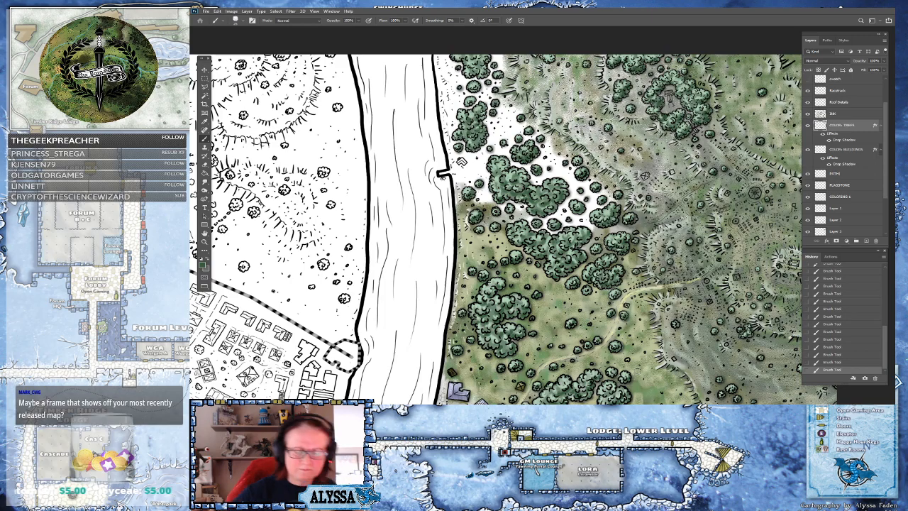
{"action": "scroll", "coordinate": [611, 298], "scroll_direction": "down", "scroll_amount": 5}
{"action": "left_click_drag", "start_coordinate": [539, 284], "coordinate": [512, 250]}
{"action": "scroll", "coordinate": [610, 298], "scroll_direction": "up", "scroll_amount": 2}
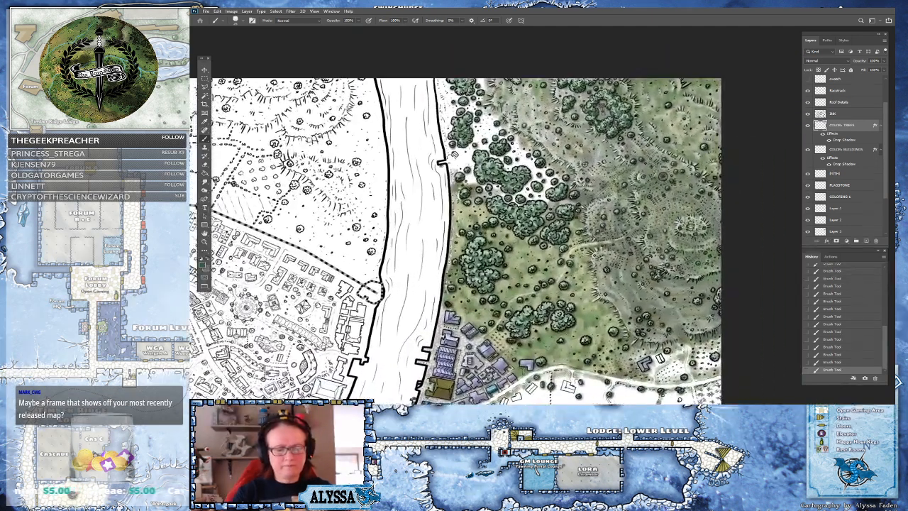
{"action": "left_click_drag", "start_coordinate": [539, 284], "coordinate": [524, 270]}
{"action": "left_click_drag", "start_coordinate": [616, 268], "coordinate": [582, 217]}
{"action": "scroll", "coordinate": [583, 217], "scroll_direction": "up", "scroll_amount": 4}
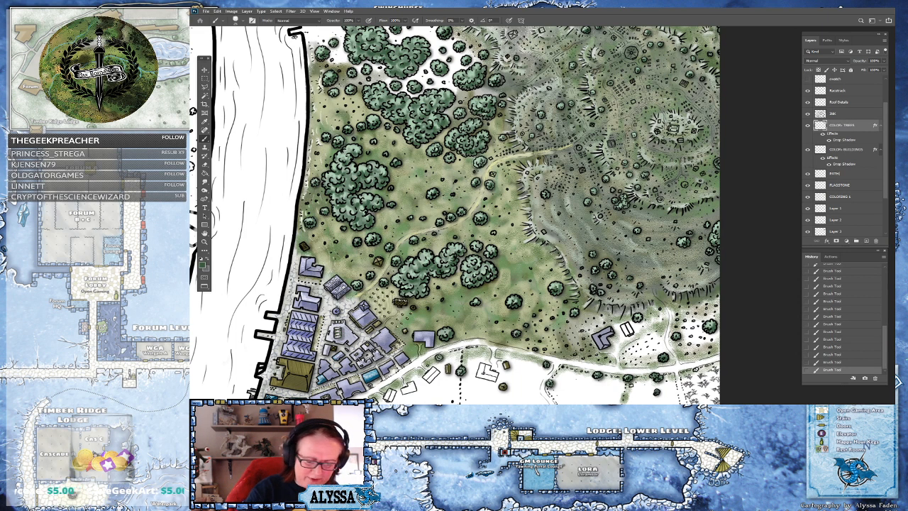
{"action": "scroll", "coordinate": [306, 90], "scroll_direction": "up", "scroll_amount": 3}
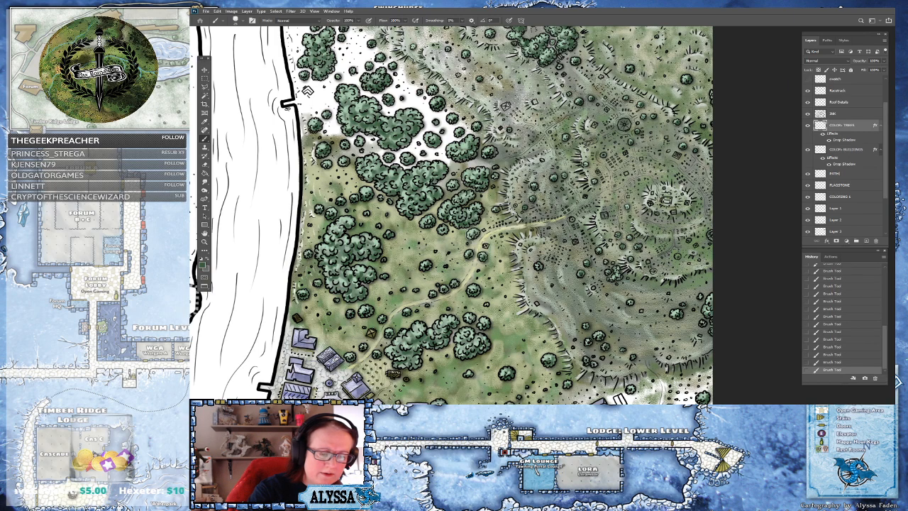
{"action": "left_click_drag", "start_coordinate": [440, 185], "coordinate": [514, 298]}
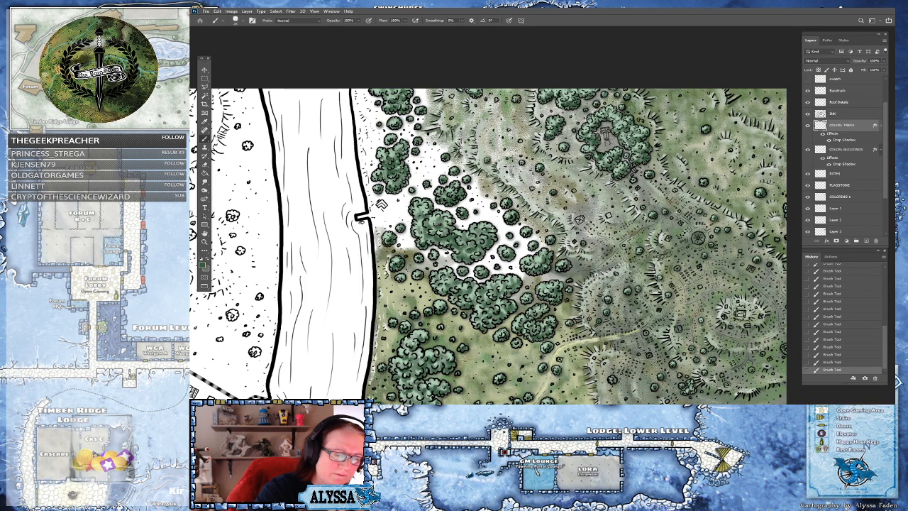
{"action": "scroll", "coordinate": [749, 261], "scroll_direction": "down", "scroll_amount": 4}
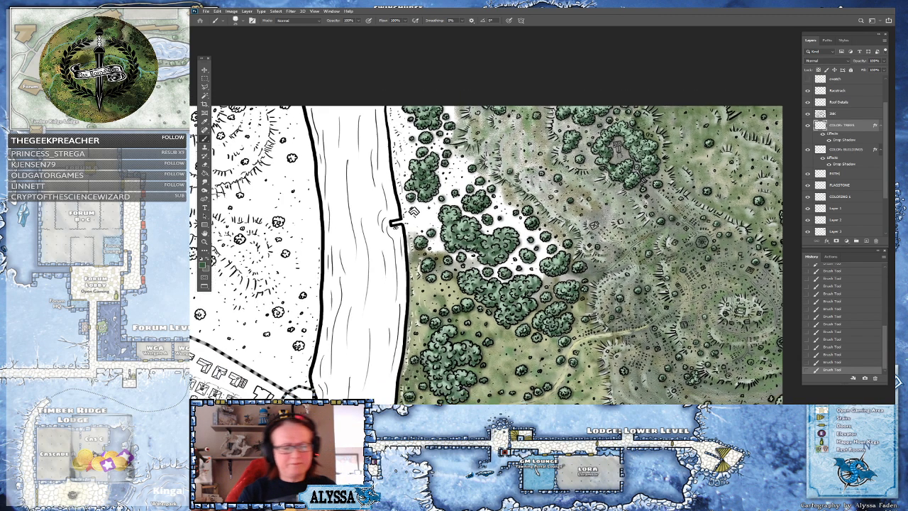
{"action": "scroll", "coordinate": [727, 241], "scroll_direction": "up", "scroll_amount": 3}
{"action": "scroll", "coordinate": [586, 142], "scroll_direction": "down", "scroll_amount": 5}
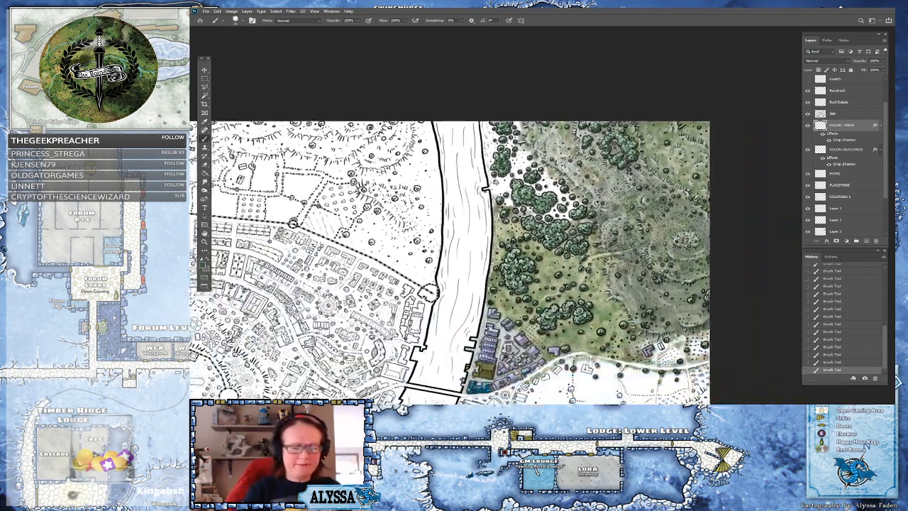
Save the map document
{"action": "scroll", "coordinate": [476, 312], "scroll_direction": "up", "scroll_amount": 3}
{"action": "left_click_drag", "start_coordinate": [475, 284], "coordinate": [466, 348]}
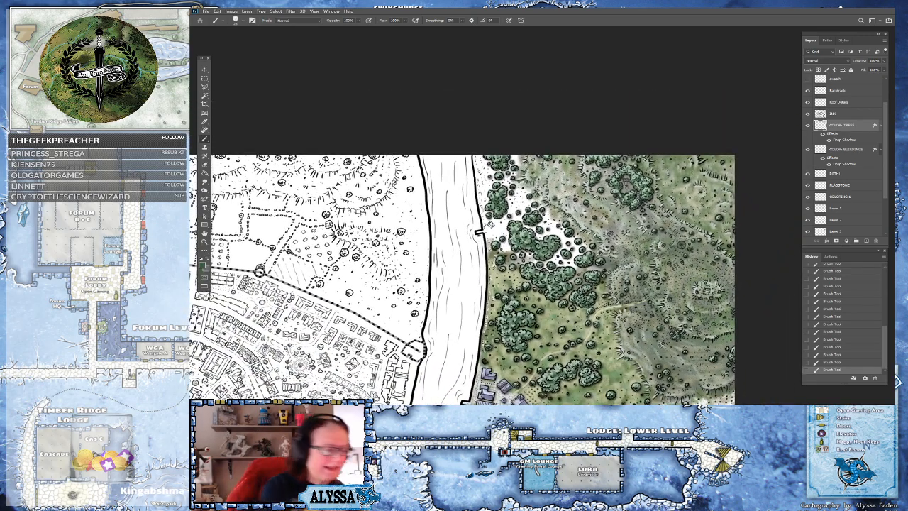
{"action": "left_click", "coordinate": [202, 265]}
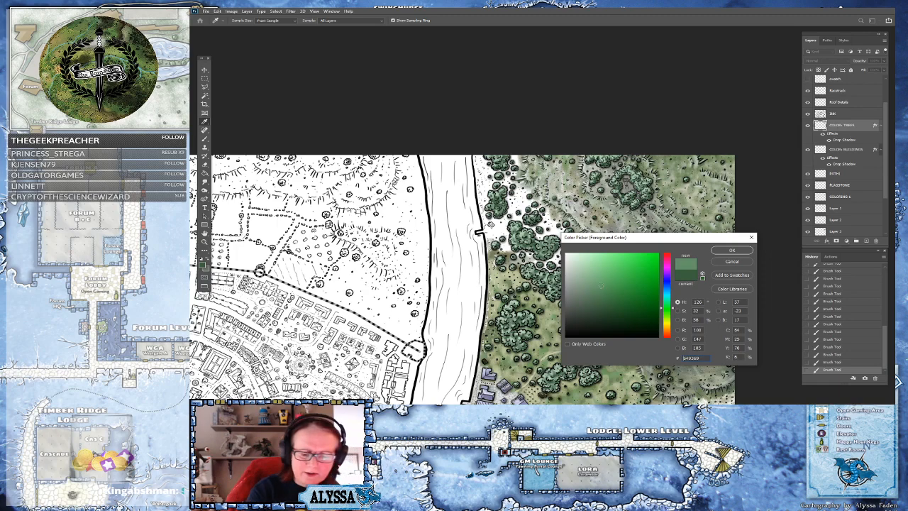
{"action": "left_click", "coordinate": [732, 250]}
{"action": "key", "text": "b"}
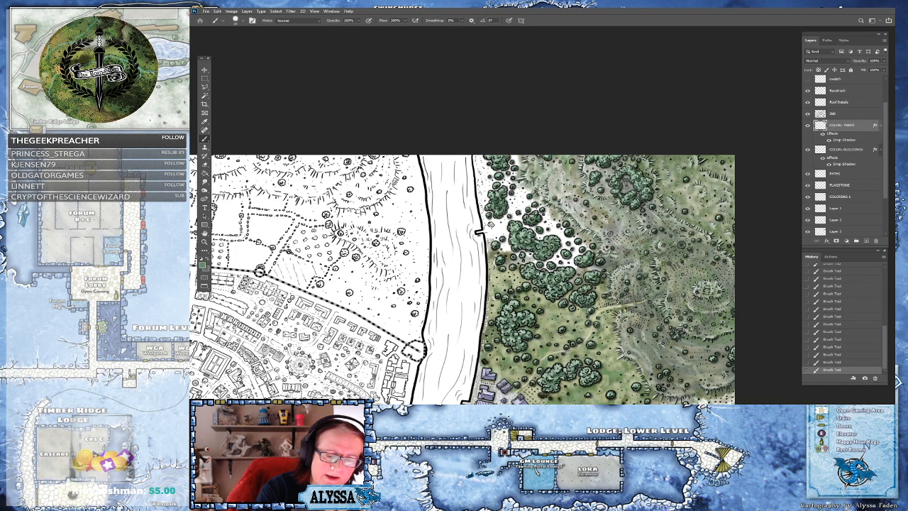
{"action": "scroll", "coordinate": [643, 146], "scroll_direction": "down", "scroll_amount": 4}
{"action": "left_click_drag", "start_coordinate": [496, 284], "coordinate": [501, 210]}
{"action": "scroll", "coordinate": [632, 124], "scroll_direction": "up", "scroll_amount": 3}
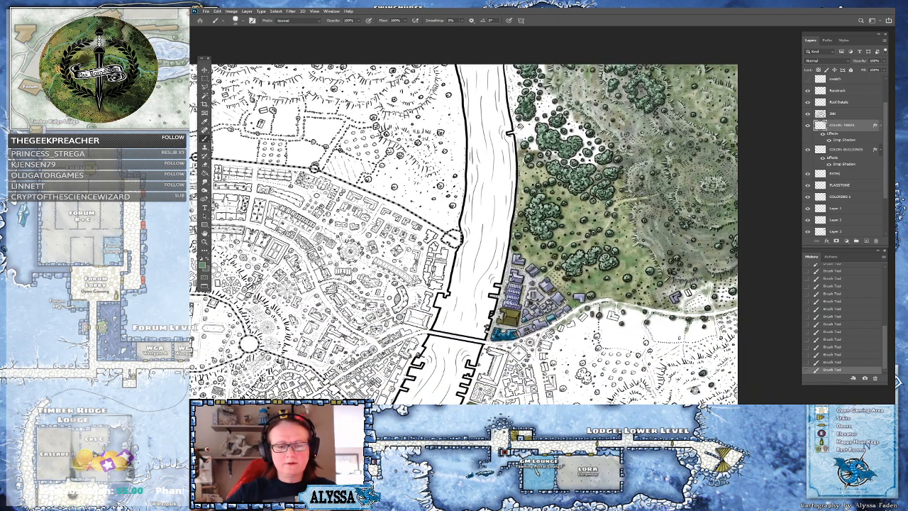
{"action": "scroll", "coordinate": [631, 98], "scroll_direction": "up", "scroll_amount": 2}
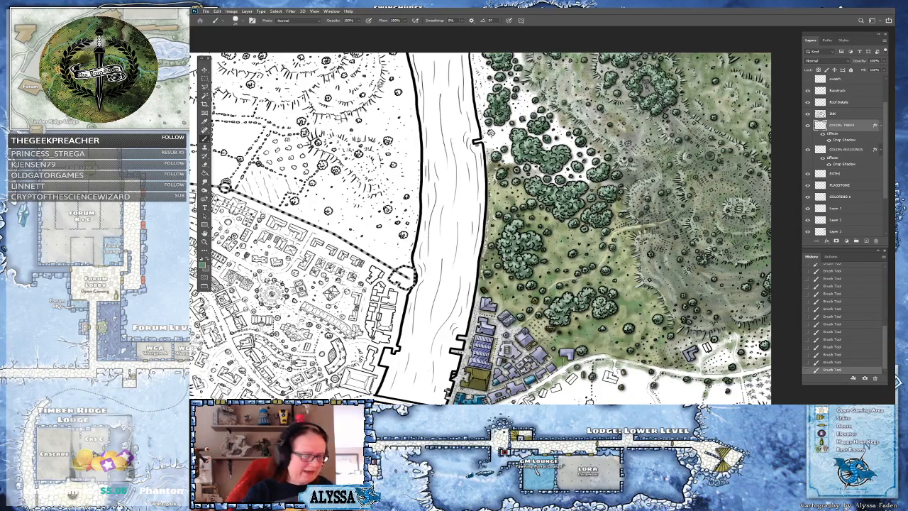
{"action": "key", "text": "ctrl+s"}
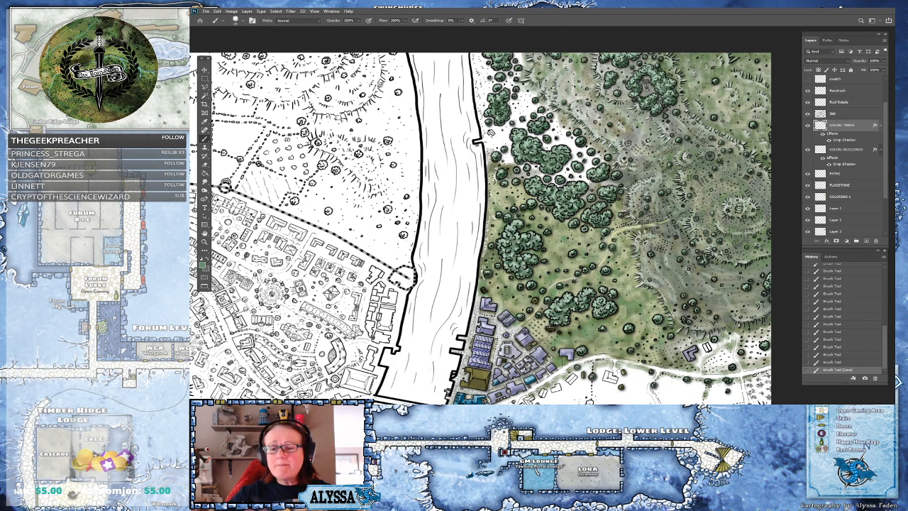
Pick a muted mid green and paint over the tree clumps beside the riverbank notch on the COLORING 1 layer
{"action": "left_click_drag", "start_coordinate": [885, 125], "coordinate": [884, 104]}
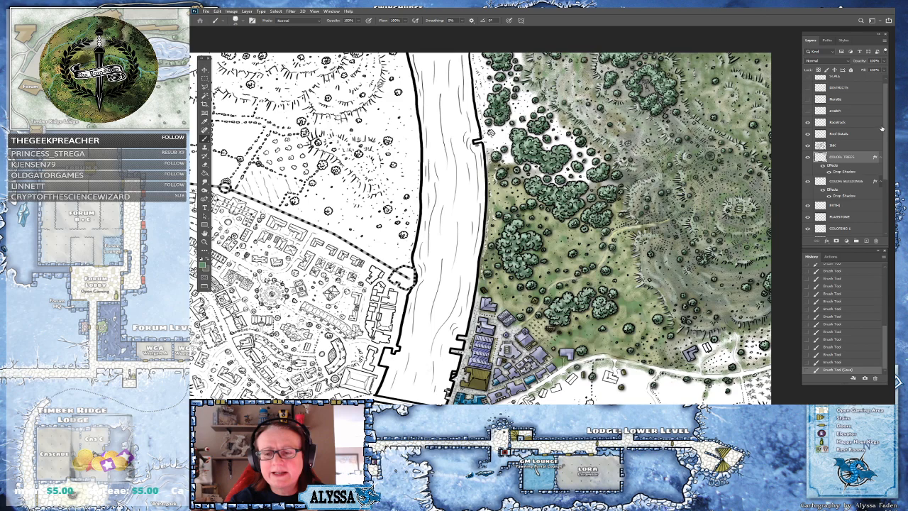
{"action": "left_click_drag", "start_coordinate": [887, 128], "coordinate": [881, 169]}
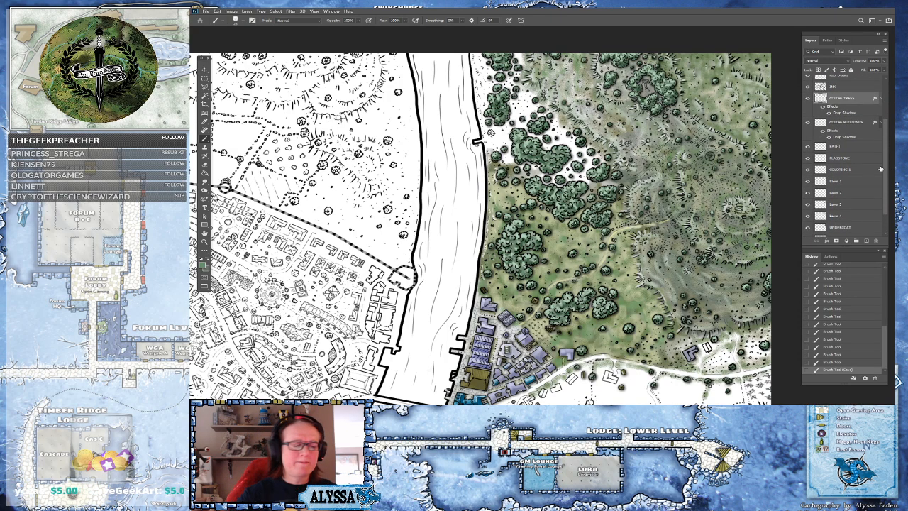
{"action": "key", "text": "ctrl+minus"}
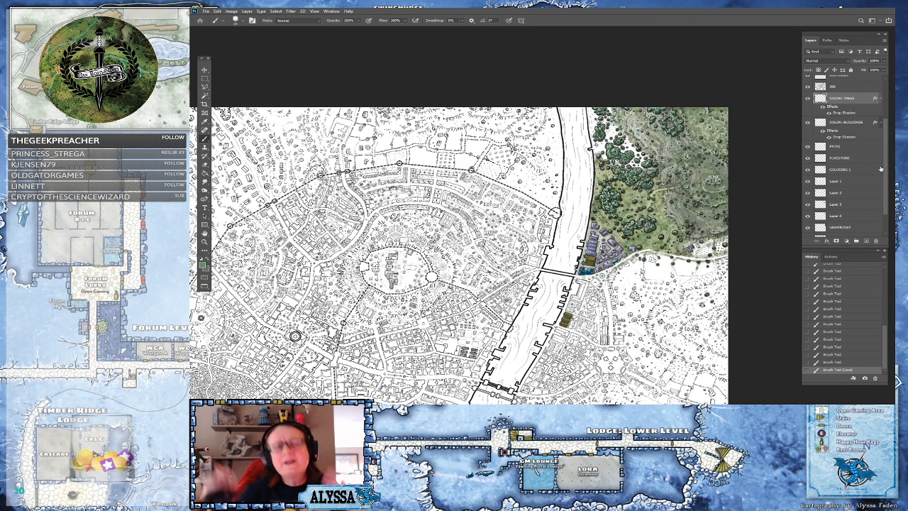
{"action": "key", "text": "ctrl+plus"}
{"action": "key", "text": "ctrl+plus"}
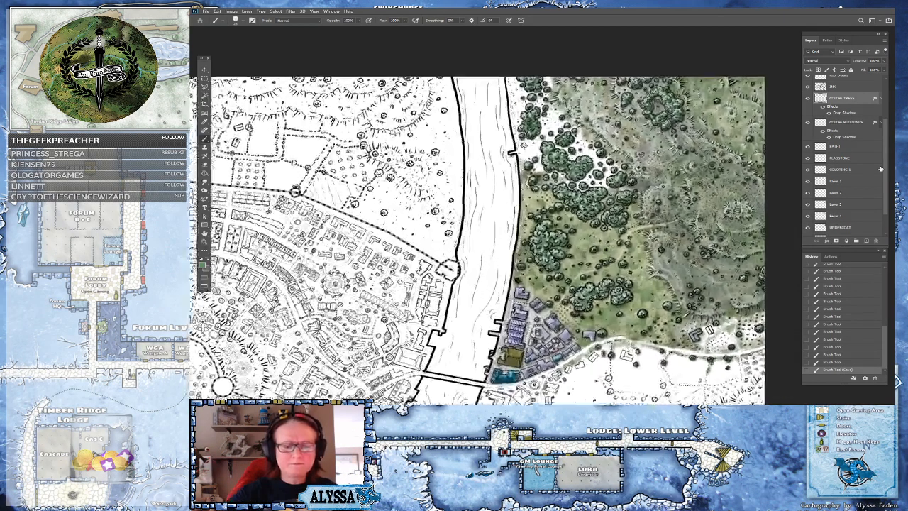
{"action": "scroll", "coordinate": [482, 235], "scroll_direction": "up", "scroll_amount": 2}
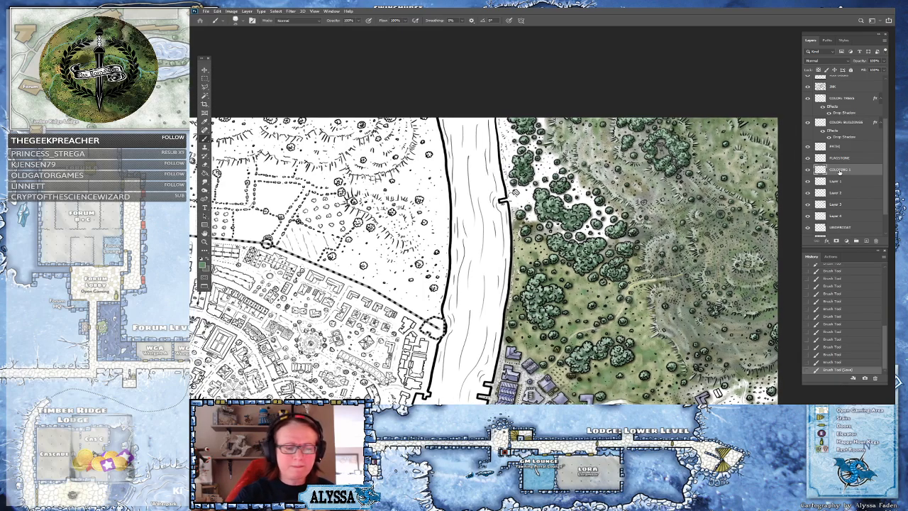
{"action": "key", "text": "ctrl+plus"}
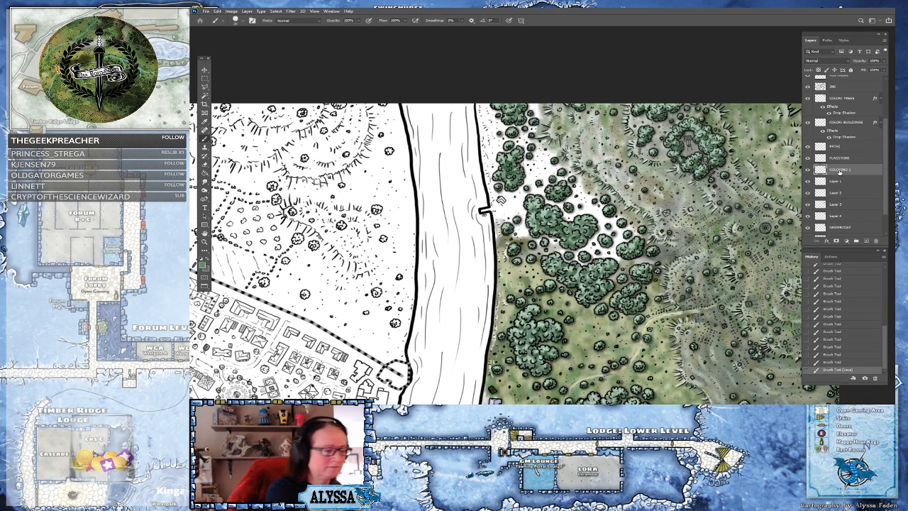
{"action": "left_click", "coordinate": [204, 265]}
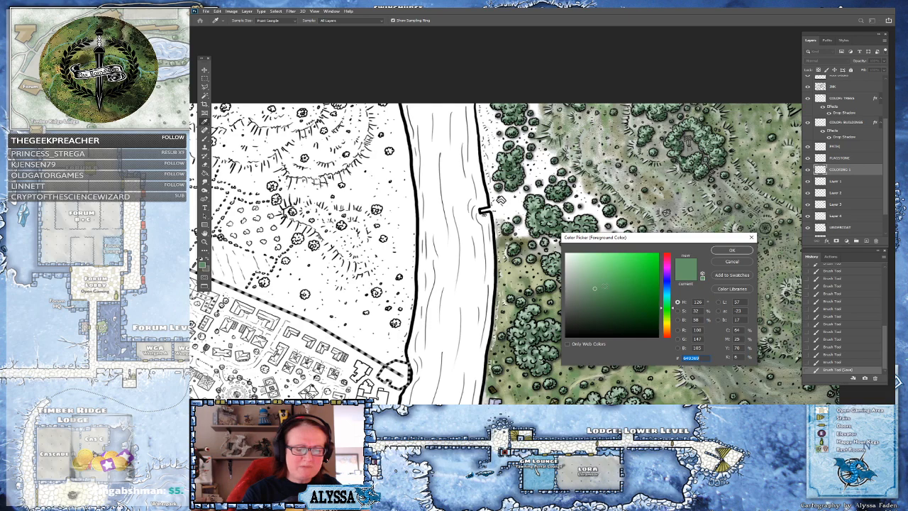
{"action": "left_click", "coordinate": [583, 283]}
{"action": "left_click", "coordinate": [731, 251]}
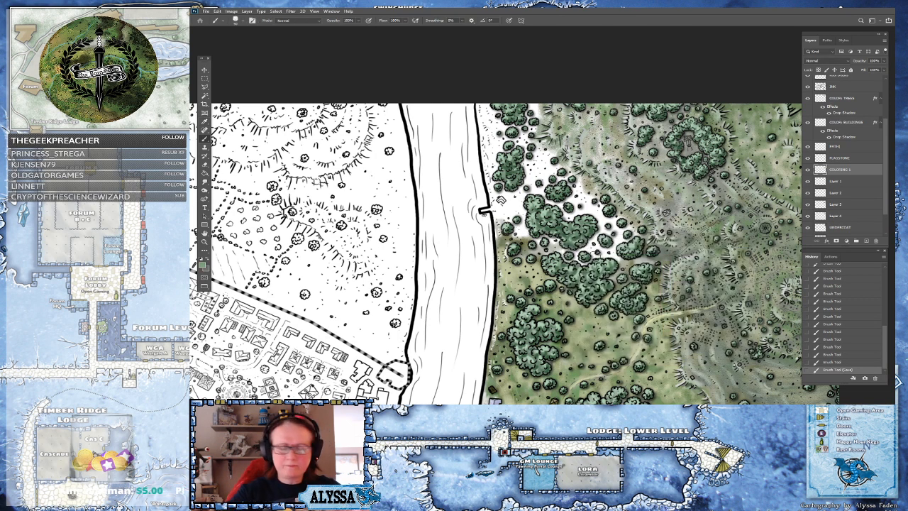
{"action": "scroll", "coordinate": [499, 199], "scroll_direction": "up", "scroll_amount": 2}
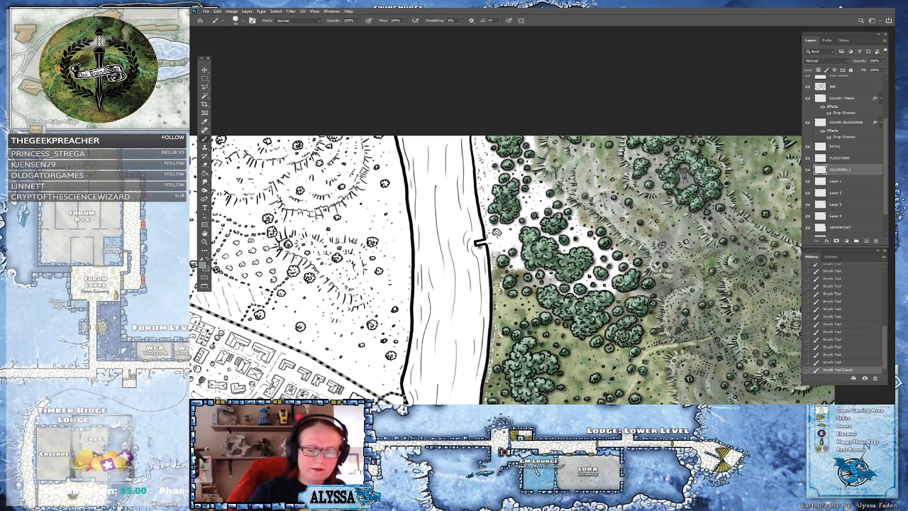
{"action": "left_click_drag", "start_coordinate": [511, 264], "coordinate": [528, 267]}
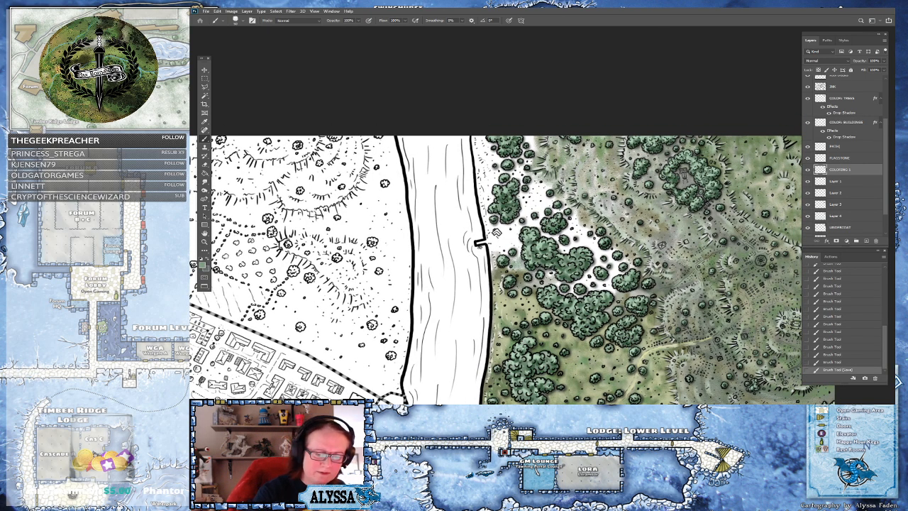
{"action": "mouse_move", "coordinate": [571, 288]}
{"action": "left_mouse_down"}
{"action": "mouse_move", "coordinate": [610, 286]}
{"action": "mouse_move", "coordinate": [619, 270]}
{"action": "mouse_move", "coordinate": [602, 255]}
{"action": "left_mouse_up"}
{"action": "mouse_move", "coordinate": [615, 249]}
{"action": "left_mouse_down"}
{"action": "mouse_move", "coordinate": [630, 260]}
{"action": "mouse_move", "coordinate": [563, 241]}
{"action": "mouse_move", "coordinate": [579, 224]}
{"action": "mouse_move", "coordinate": [570, 229]}
{"action": "mouse_move", "coordinate": [572, 206]}
{"action": "left_mouse_up"}
{"action": "mouse_move", "coordinate": [548, 207]}
{"action": "left_mouse_down"}
{"action": "mouse_move", "coordinate": [528, 218]}
{"action": "mouse_move", "coordinate": [543, 188]}
{"action": "mouse_move", "coordinate": [519, 176]}
{"action": "mouse_move", "coordinate": [486, 193]}
{"action": "mouse_move", "coordinate": [480, 138]}
{"action": "mouse_move", "coordinate": [490, 149]}
{"action": "mouse_move", "coordinate": [489, 188]}
{"action": "mouse_move", "coordinate": [530, 153]}
{"action": "mouse_move", "coordinate": [491, 218]}
{"action": "mouse_move", "coordinate": [496, 244]}
{"action": "mouse_move", "coordinate": [509, 230]}
{"action": "mouse_move", "coordinate": [510, 267]}
{"action": "left_mouse_up"}
On Layer 1, pick a lighter sage green and dab it onto a few tree clumps near the river
{"action": "left_click", "coordinate": [833, 182]}
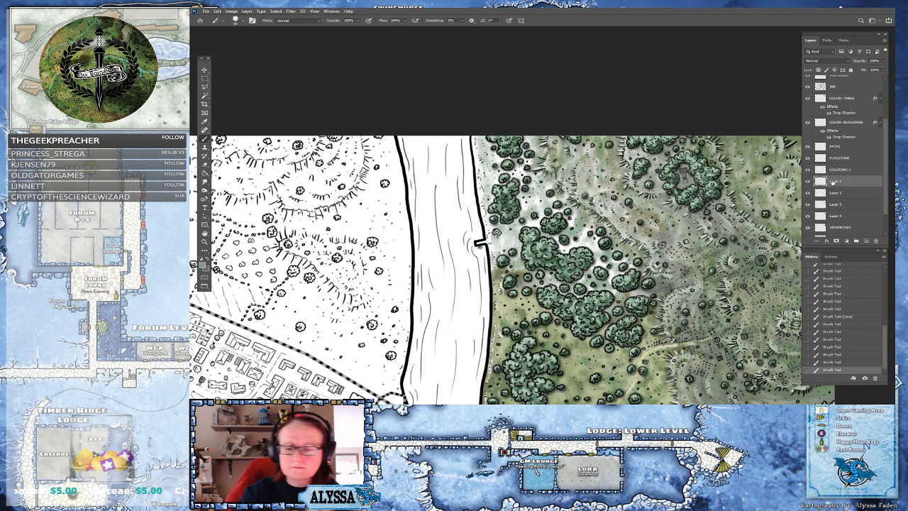
{"action": "left_click", "coordinate": [203, 264]}
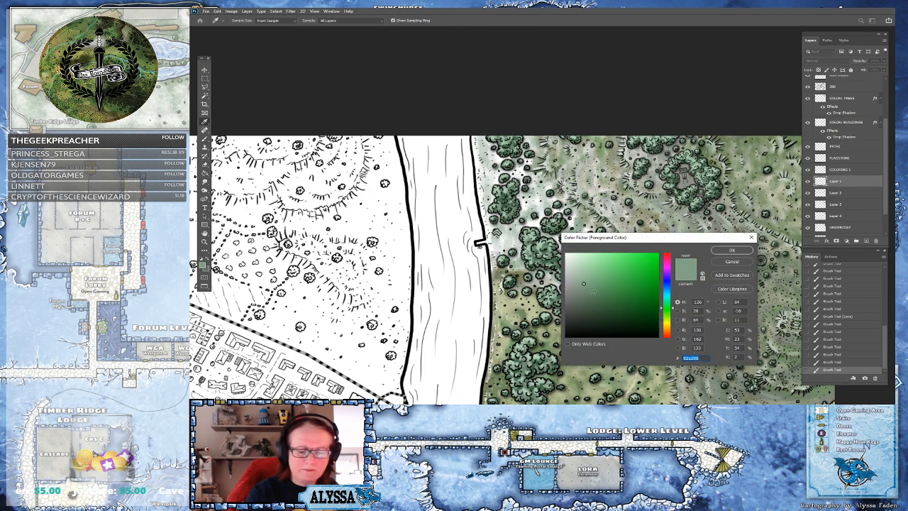
{"action": "left_click_drag", "start_coordinate": [667, 309], "coordinate": [673, 324]}
{"action": "left_click", "coordinate": [732, 249]}
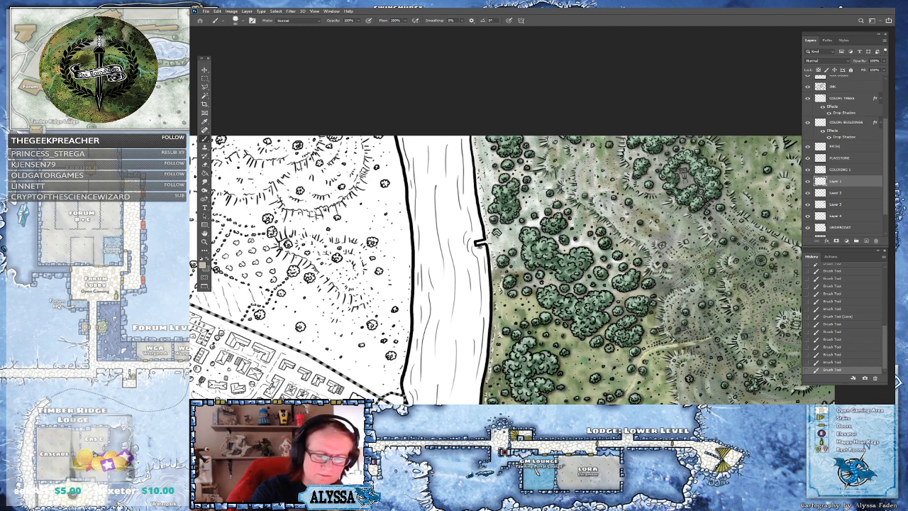
{"action": "left_click", "coordinate": [535, 199]}
{"action": "left_click", "coordinate": [535, 196]}
{"action": "left_click", "coordinate": [582, 292]}
{"action": "scroll", "coordinate": [585, 234], "scroll_direction": "down", "scroll_amount": 6}
{"action": "scroll", "coordinate": [586, 191], "scroll_direction": "up", "scroll_amount": 4}
On Layer 2, pick a pale yellowish beige and paint small patches along the east riverbank
{"action": "left_click", "coordinate": [836, 192]}
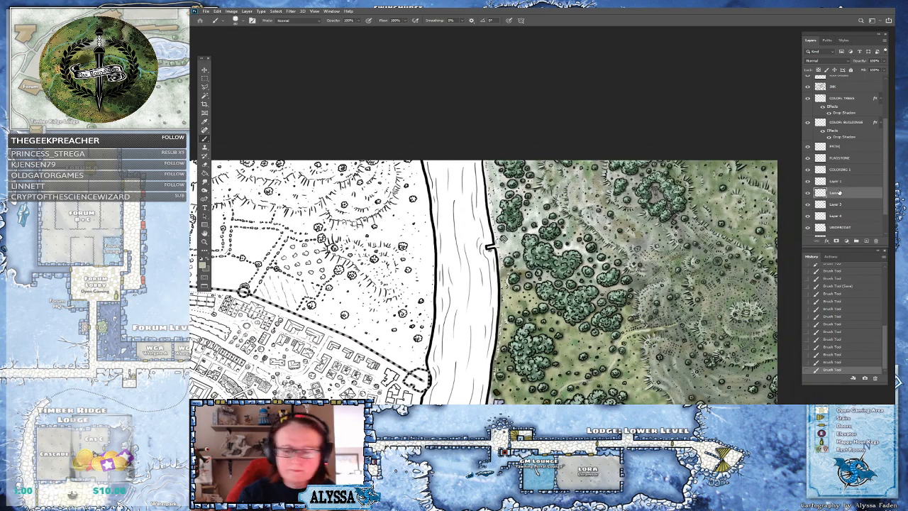
{"action": "left_click", "coordinate": [203, 264]}
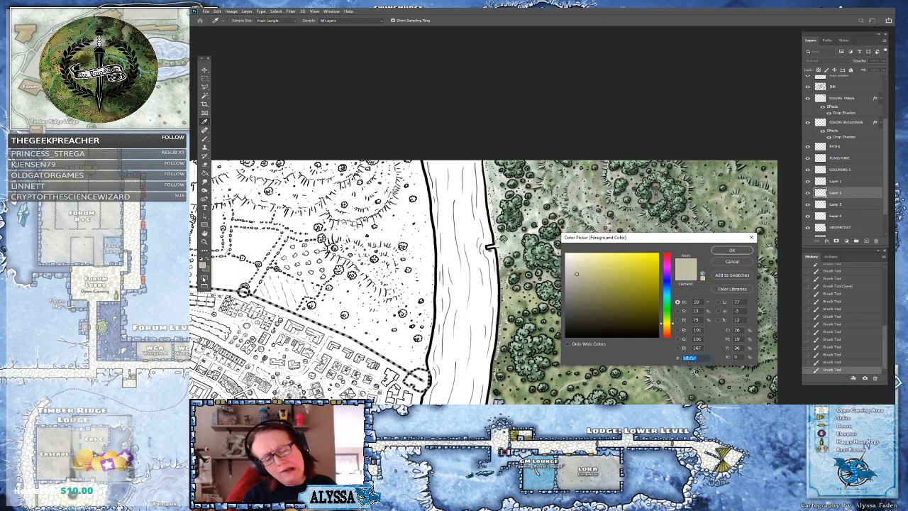
{"action": "left_click_drag", "start_coordinate": [669, 301], "coordinate": [668, 315]}
{"action": "left_click_drag", "start_coordinate": [602, 296], "coordinate": [594, 299]}
{"action": "left_click", "coordinate": [734, 251]}
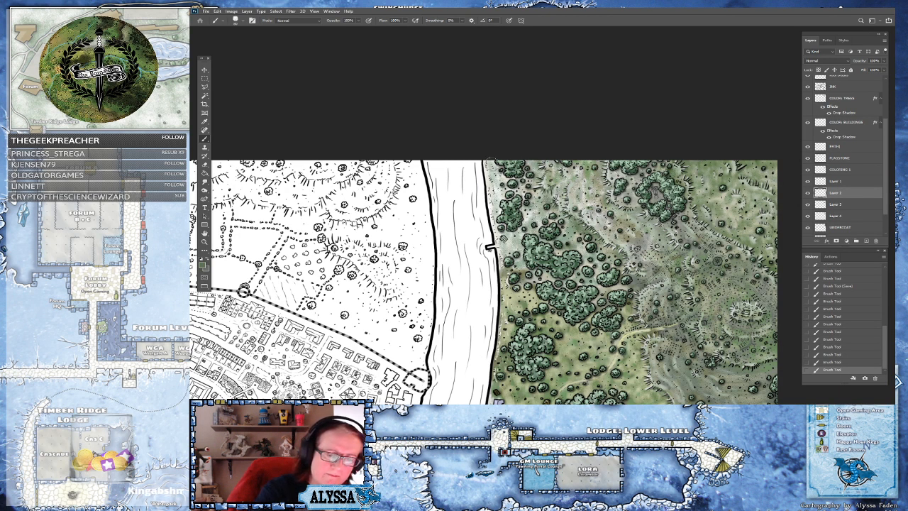
{"action": "left_click_drag", "start_coordinate": [503, 180], "coordinate": [502, 187]}
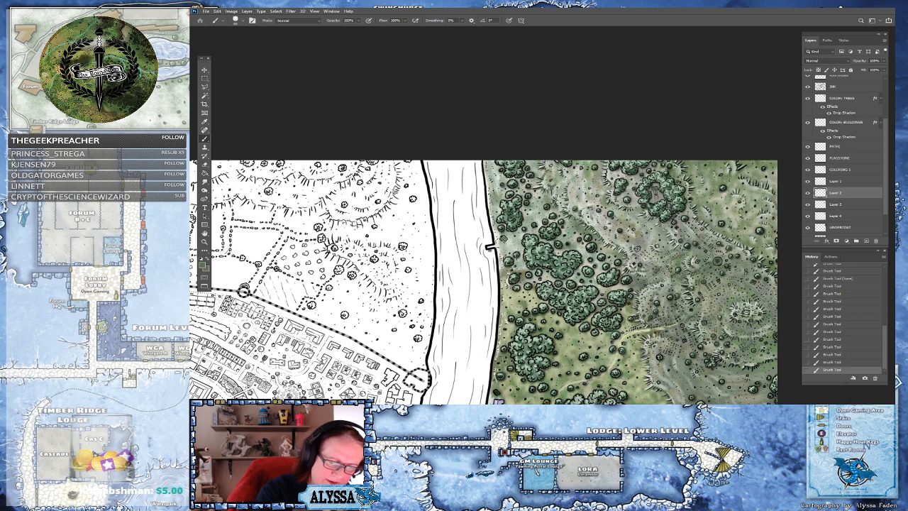
{"action": "left_click_drag", "start_coordinate": [510, 291], "coordinate": [512, 304]}
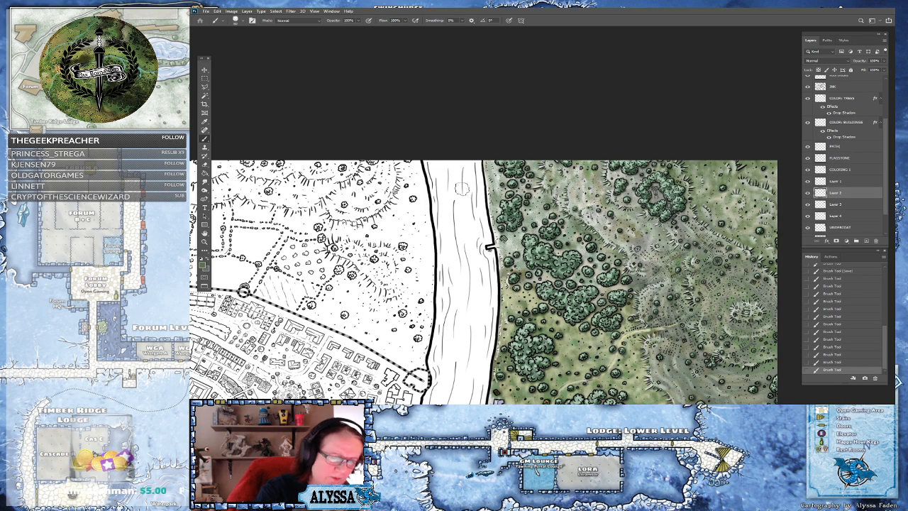
On Layer 3, pick a pale olive khaki and paint a strip along the east riverbank edge
{"action": "left_click", "coordinate": [843, 205]}
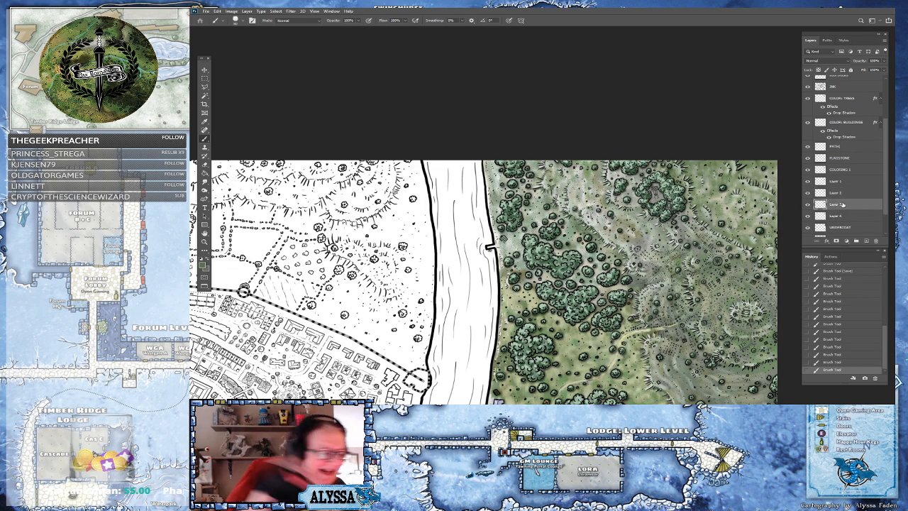
{"action": "left_click", "coordinate": [203, 266]}
{"action": "left_click_drag", "start_coordinate": [668, 311], "coordinate": [669, 326]}
{"action": "left_click", "coordinate": [583, 267]}
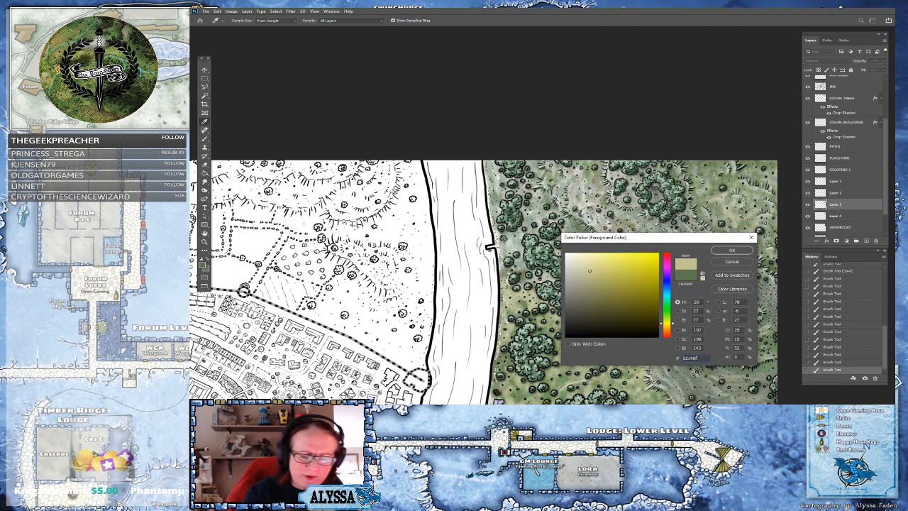
{"action": "left_click", "coordinate": [731, 250]}
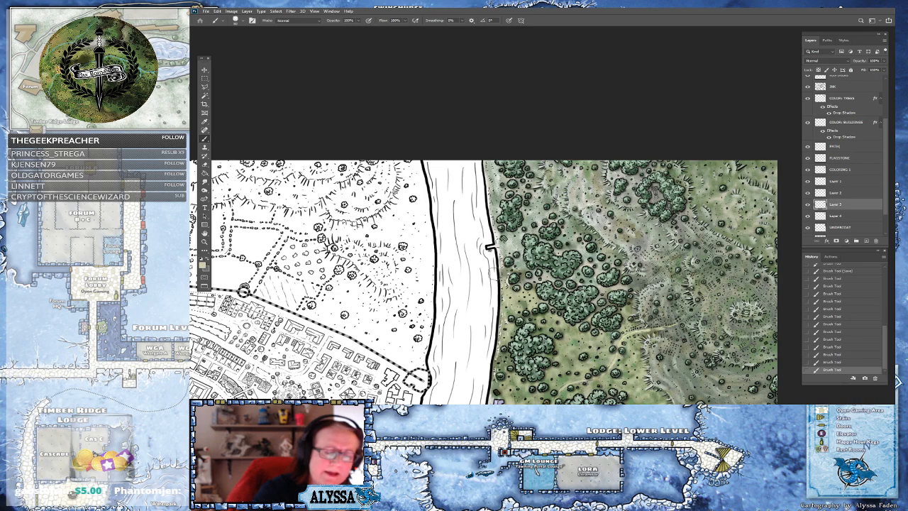
{"action": "left_click_drag", "start_coordinate": [489, 165], "coordinate": [492, 249]}
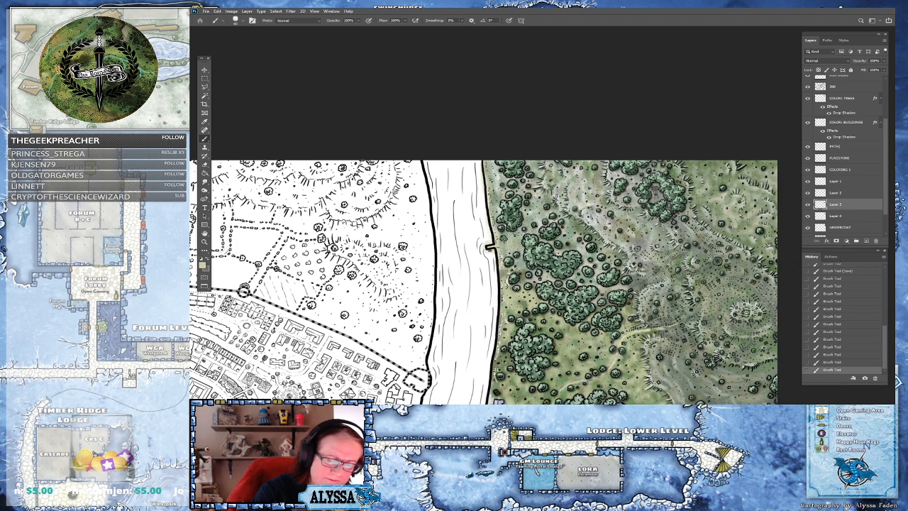
{"action": "left_click_drag", "start_coordinate": [489, 169], "coordinate": [498, 189]}
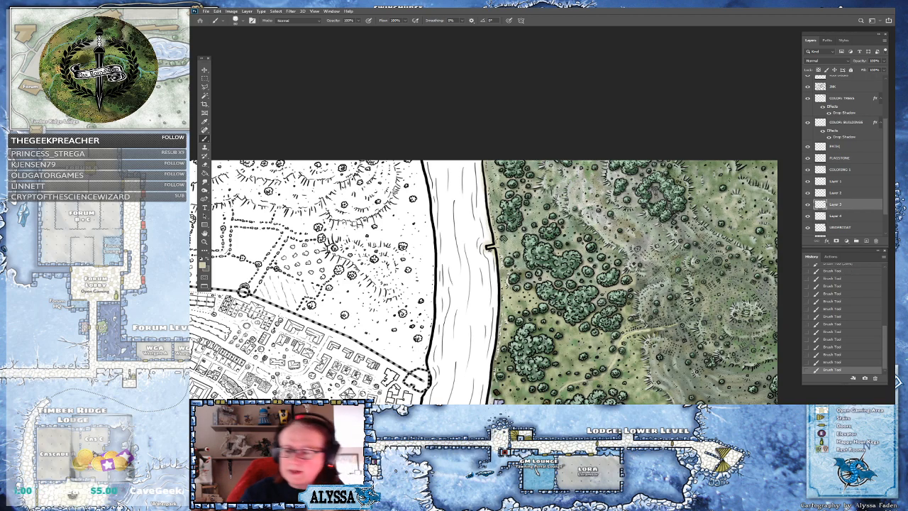
On Layer 4, pick a pale grey-green and paint light strokes over the open ground among the tree clumps east of the river
{"action": "left_click", "coordinate": [845, 216]}
{"action": "left_click", "coordinate": [204, 266]}
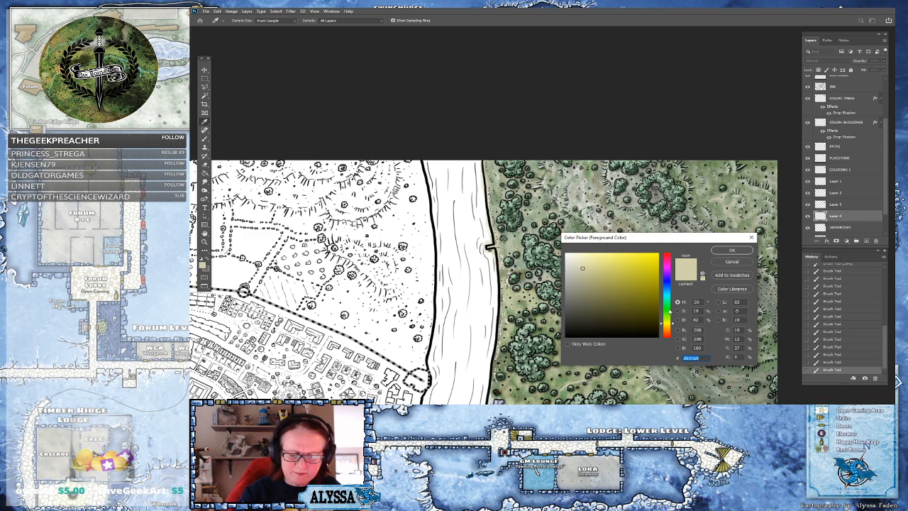
{"action": "left_click_drag", "start_coordinate": [670, 312], "coordinate": [670, 315]}
{"action": "left_click", "coordinate": [590, 305]}
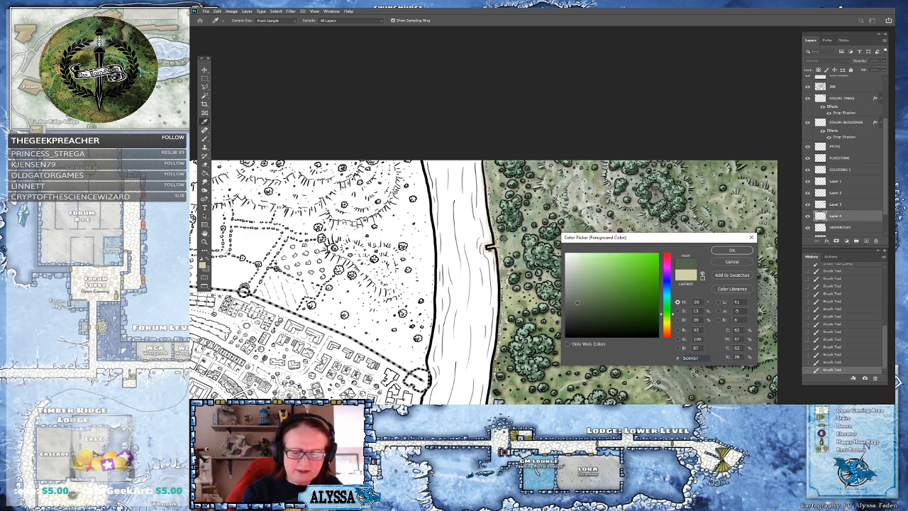
{"action": "left_click", "coordinate": [567, 293]}
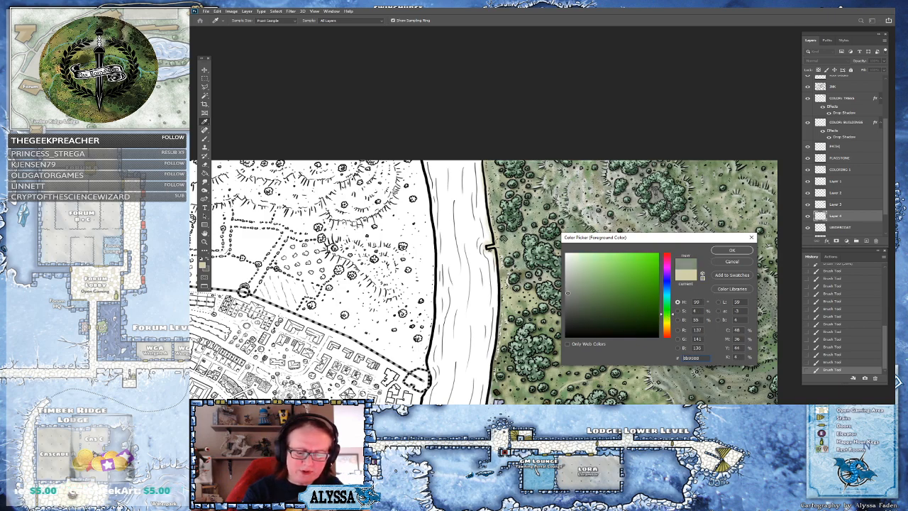
{"action": "left_click", "coordinate": [721, 253]}
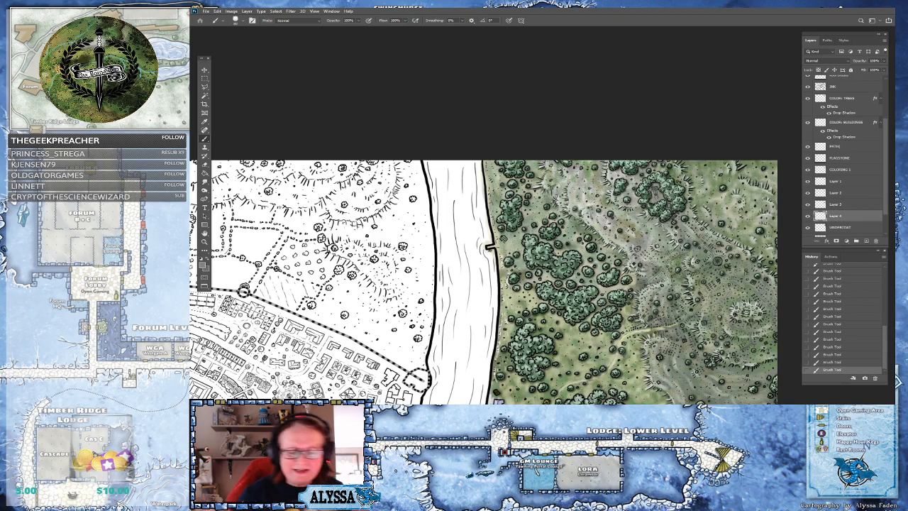
{"action": "scroll", "coordinate": [596, 248], "scroll_direction": "up", "scroll_amount": 5}
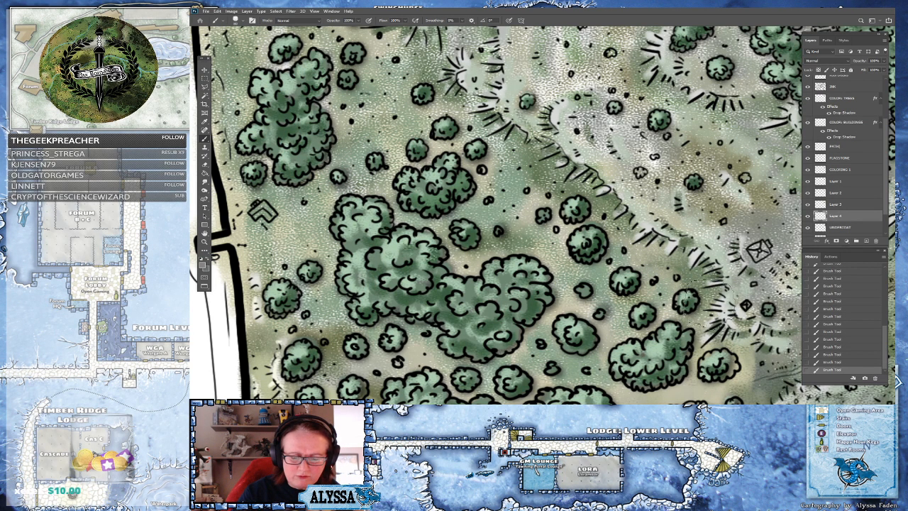
{"action": "scroll", "coordinate": [547, 234], "scroll_direction": "down", "scroll_amount": 4}
{"action": "scroll", "coordinate": [545, 226], "scroll_direction": "up", "scroll_amount": 2}
{"action": "scroll", "coordinate": [497, 227], "scroll_direction": "up", "scroll_amount": 1}
{"action": "mouse_move", "coordinate": [541, 157]}
{"action": "left_mouse_down"}
{"action": "mouse_move", "coordinate": [552, 145]}
{"action": "mouse_move", "coordinate": [582, 165]}
{"action": "left_mouse_up"}
{"action": "mouse_move", "coordinate": [547, 88]}
{"action": "left_mouse_down"}
{"action": "mouse_move", "coordinate": [589, 150]}
{"action": "mouse_move", "coordinate": [582, 202]}
{"action": "mouse_move", "coordinate": [596, 234]}
{"action": "left_mouse_up"}
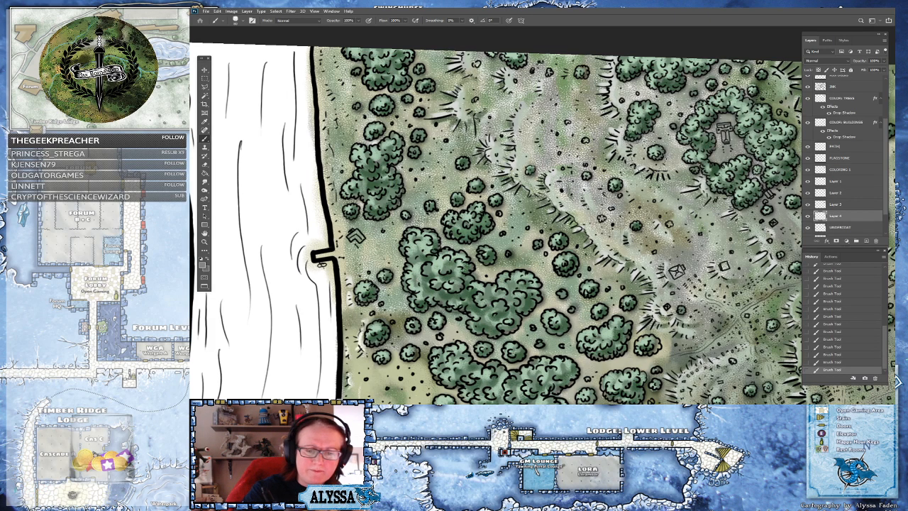
{"action": "left_click_drag", "start_coordinate": [647, 111], "coordinate": [621, 55]}
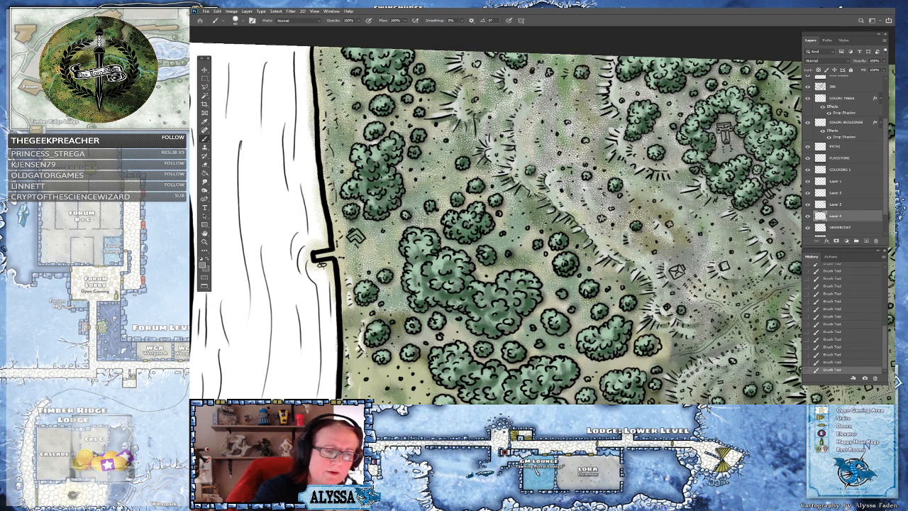
{"action": "mouse_move", "coordinate": [472, 85]}
{"action": "left_mouse_down"}
{"action": "mouse_move", "coordinate": [490, 109]}
{"action": "mouse_move", "coordinate": [514, 77]}
{"action": "mouse_move", "coordinate": [491, 112]}
{"action": "left_mouse_up"}
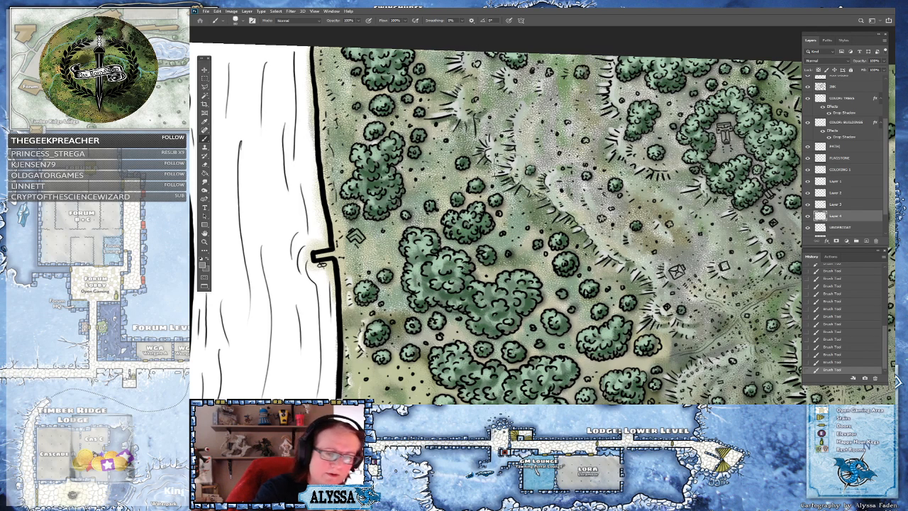
On the UNDERPAINT layer, pick a mid green and brush it across the meadow around the riverside tree clumps
{"action": "left_click", "coordinate": [851, 227]}
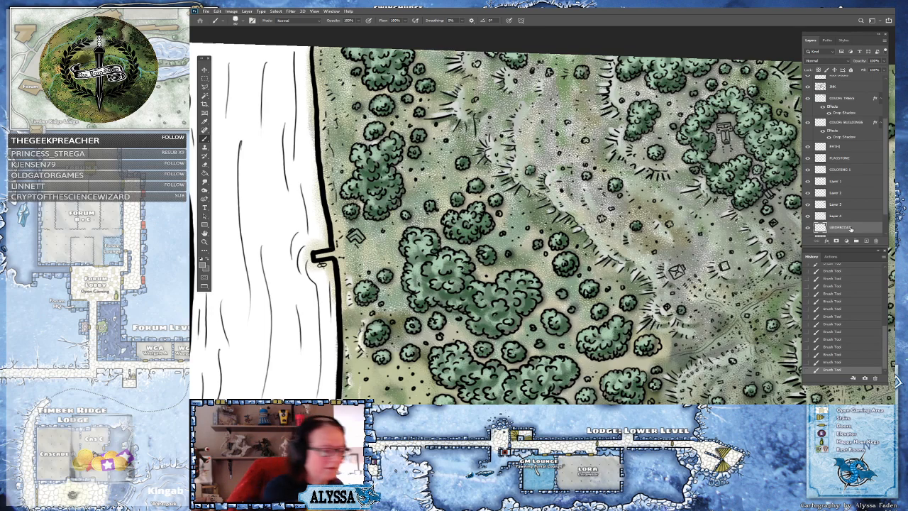
{"action": "left_click", "coordinate": [204, 264]}
{"action": "left_click", "coordinate": [609, 306]}
{"action": "left_click", "coordinate": [724, 255]}
{"action": "mouse_move", "coordinate": [524, 337]}
{"action": "left_mouse_down"}
{"action": "mouse_move", "coordinate": [497, 368]}
{"action": "mouse_move", "coordinate": [468, 342]}
{"action": "mouse_move", "coordinate": [495, 328]}
{"action": "mouse_move", "coordinate": [457, 330]}
{"action": "mouse_move", "coordinate": [433, 355]}
{"action": "mouse_move", "coordinate": [426, 322]}
{"action": "mouse_move", "coordinate": [461, 328]}
{"action": "mouse_move", "coordinate": [527, 312]}
{"action": "mouse_move", "coordinate": [440, 331]}
{"action": "mouse_move", "coordinate": [431, 300]}
{"action": "mouse_move", "coordinate": [482, 333]}
{"action": "left_mouse_up"}
{"action": "scroll", "coordinate": [508, 316], "scroll_direction": "up", "scroll_amount": 5}
{"action": "scroll", "coordinate": [484, 330], "scroll_direction": "down", "scroll_amount": 5}
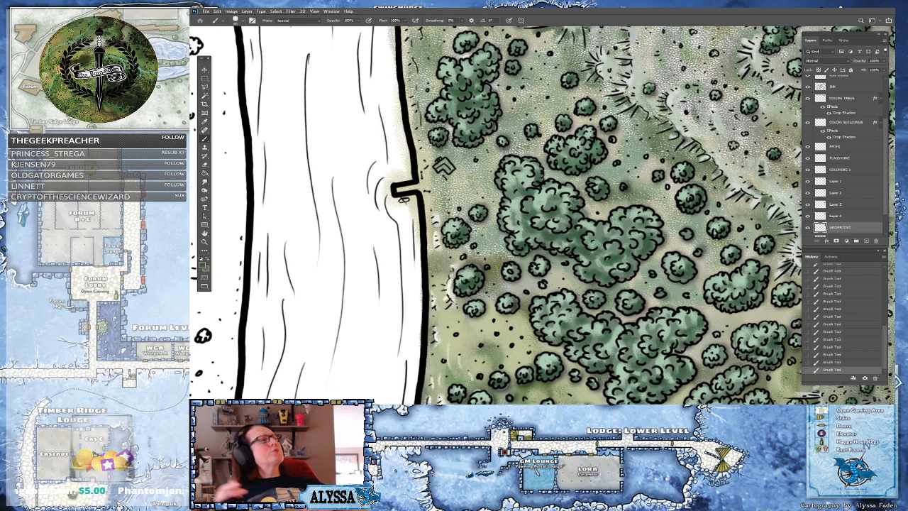
{"action": "scroll", "coordinate": [454, 277], "scroll_direction": "up", "scroll_amount": 1}
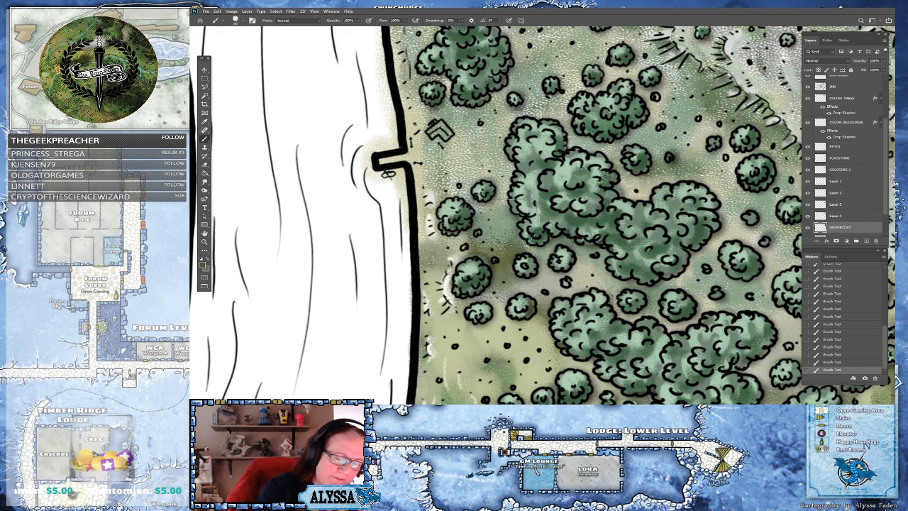
{"action": "mouse_move", "coordinate": [426, 263]}
{"action": "left_mouse_down"}
{"action": "mouse_move", "coordinate": [433, 212]}
{"action": "mouse_move", "coordinate": [468, 203]}
{"action": "mouse_move", "coordinate": [490, 166]}
{"action": "mouse_move", "coordinate": [482, 171]}
{"action": "mouse_move", "coordinate": [468, 125]}
{"action": "mouse_move", "coordinate": [475, 106]}
{"action": "mouse_move", "coordinate": [497, 93]}
{"action": "mouse_move", "coordinate": [510, 106]}
{"action": "mouse_move", "coordinate": [546, 114]}
{"action": "mouse_move", "coordinate": [586, 151]}
{"action": "left_mouse_up"}
{"action": "mouse_move", "coordinate": [625, 156]}
{"action": "left_mouse_down"}
{"action": "mouse_move", "coordinate": [674, 163]}
{"action": "mouse_move", "coordinate": [716, 184]}
{"action": "mouse_move", "coordinate": [760, 241]}
{"action": "left_mouse_up"}
Extend the green underpaint over the hills and ground north-east of the tree clumps
{"action": "scroll", "coordinate": [525, 383], "scroll_direction": "down", "scroll_amount": 6}
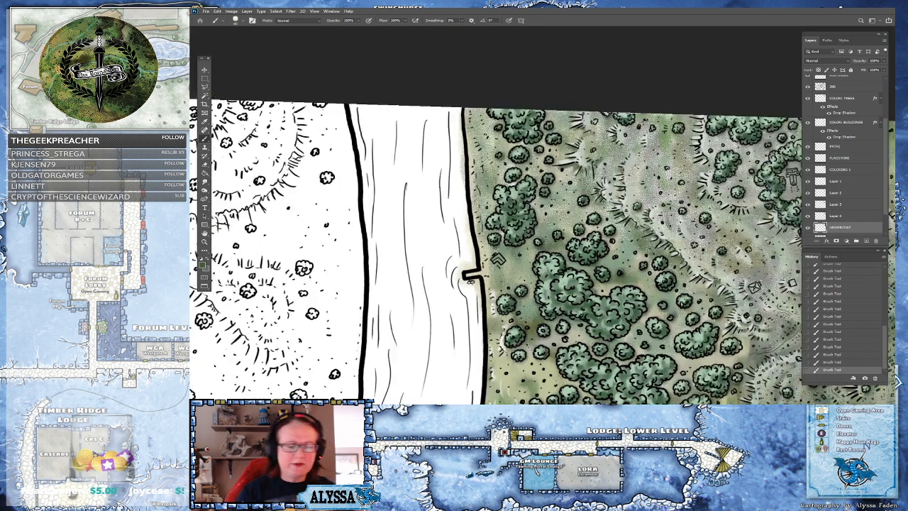
{"action": "scroll", "coordinate": [526, 383], "scroll_direction": "up", "scroll_amount": 1}
{"action": "mouse_move", "coordinate": [456, 278]}
{"action": "left_mouse_down"}
{"action": "mouse_move", "coordinate": [462, 237]}
{"action": "mouse_move", "coordinate": [445, 213]}
{"action": "mouse_move", "coordinate": [468, 205]}
{"action": "mouse_move", "coordinate": [450, 171]}
{"action": "mouse_move", "coordinate": [461, 169]}
{"action": "mouse_move", "coordinate": [491, 195]}
{"action": "mouse_move", "coordinate": [491, 212]}
{"action": "mouse_move", "coordinate": [523, 157]}
{"action": "mouse_move", "coordinate": [537, 174]}
{"action": "mouse_move", "coordinate": [568, 157]}
{"action": "mouse_move", "coordinate": [590, 170]}
{"action": "mouse_move", "coordinate": [650, 163]}
{"action": "left_mouse_up"}
{"action": "mouse_move", "coordinate": [508, 220]}
{"action": "left_mouse_down"}
{"action": "mouse_move", "coordinate": [562, 205]}
{"action": "mouse_move", "coordinate": [500, 237]}
{"action": "mouse_move", "coordinate": [527, 245]}
{"action": "mouse_move", "coordinate": [523, 254]}
{"action": "mouse_move", "coordinate": [566, 248]}
{"action": "mouse_move", "coordinate": [621, 305]}
{"action": "mouse_move", "coordinate": [575, 220]}
{"action": "mouse_move", "coordinate": [596, 213]}
{"action": "mouse_move", "coordinate": [616, 241]}
{"action": "mouse_move", "coordinate": [579, 192]}
{"action": "mouse_move", "coordinate": [605, 183]}
{"action": "mouse_move", "coordinate": [629, 206]}
{"action": "mouse_move", "coordinate": [642, 188]}
{"action": "mouse_move", "coordinate": [652, 202]}
{"action": "mouse_move", "coordinate": [670, 177]}
{"action": "mouse_move", "coordinate": [692, 191]}
{"action": "mouse_move", "coordinate": [709, 171]}
{"action": "mouse_move", "coordinate": [759, 176]}
{"action": "mouse_move", "coordinate": [745, 176]}
{"action": "left_mouse_up"}
{"action": "mouse_move", "coordinate": [699, 213]}
{"action": "left_mouse_down"}
{"action": "mouse_move", "coordinate": [657, 216]}
{"action": "mouse_move", "coordinate": [670, 234]}
{"action": "mouse_move", "coordinate": [630, 241]}
{"action": "mouse_move", "coordinate": [625, 266]}
{"action": "mouse_move", "coordinate": [635, 280]}
{"action": "mouse_move", "coordinate": [649, 266]}
{"action": "mouse_move", "coordinate": [674, 273]}
{"action": "mouse_move", "coordinate": [692, 248]}
{"action": "mouse_move", "coordinate": [730, 260]}
{"action": "left_mouse_up"}
{"action": "mouse_move", "coordinate": [659, 260]}
{"action": "left_mouse_down"}
{"action": "mouse_move", "coordinate": [642, 291]}
{"action": "mouse_move", "coordinate": [699, 308]}
{"action": "mouse_move", "coordinate": [706, 279]}
{"action": "mouse_move", "coordinate": [729, 294]}
{"action": "mouse_move", "coordinate": [697, 302]}
{"action": "mouse_move", "coordinate": [700, 323]}
{"action": "mouse_move", "coordinate": [761, 292]}
{"action": "left_mouse_up"}
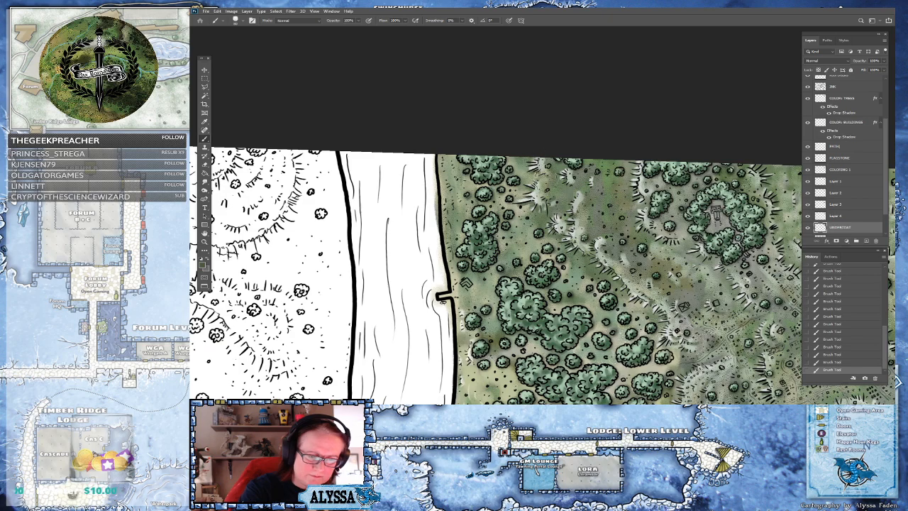
{"action": "mouse_move", "coordinate": [681, 277]}
{"action": "left_mouse_down"}
{"action": "mouse_move", "coordinate": [502, 244]}
{"action": "mouse_move", "coordinate": [496, 205]}
{"action": "left_mouse_up"}
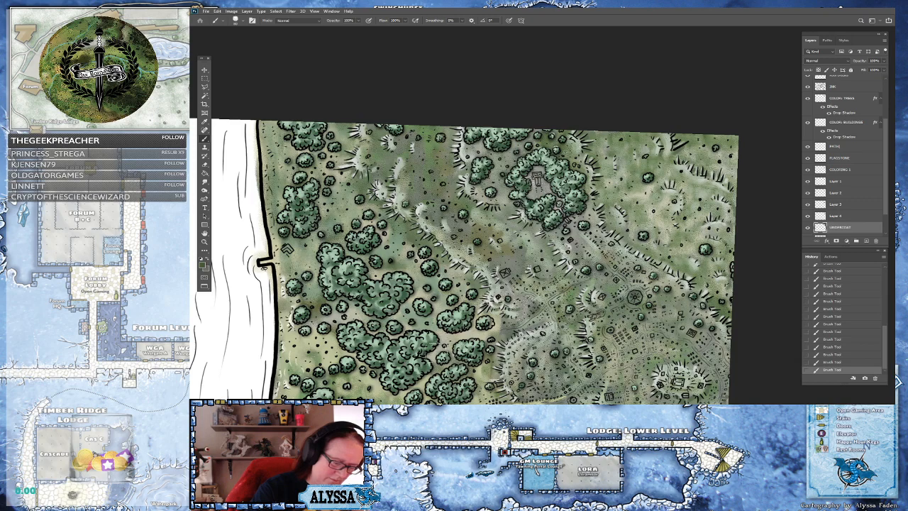
{"action": "left_click_drag", "start_coordinate": [474, 355], "coordinate": [548, 284]}
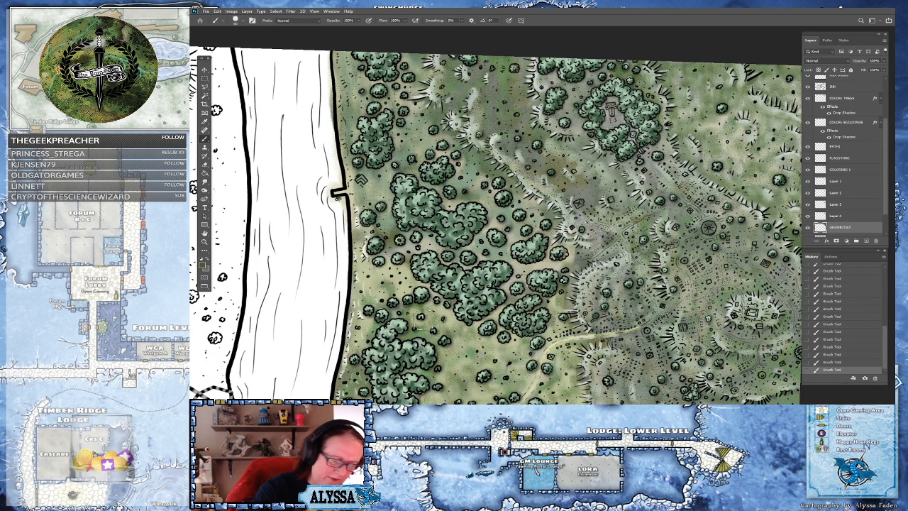
{"action": "left_click_drag", "start_coordinate": [528, 145], "coordinate": [546, 247]}
{"action": "scroll", "coordinate": [548, 241], "scroll_direction": "down", "scroll_amount": 2}
{"action": "scroll", "coordinate": [575, 164], "scroll_direction": "down", "scroll_amount": 1}
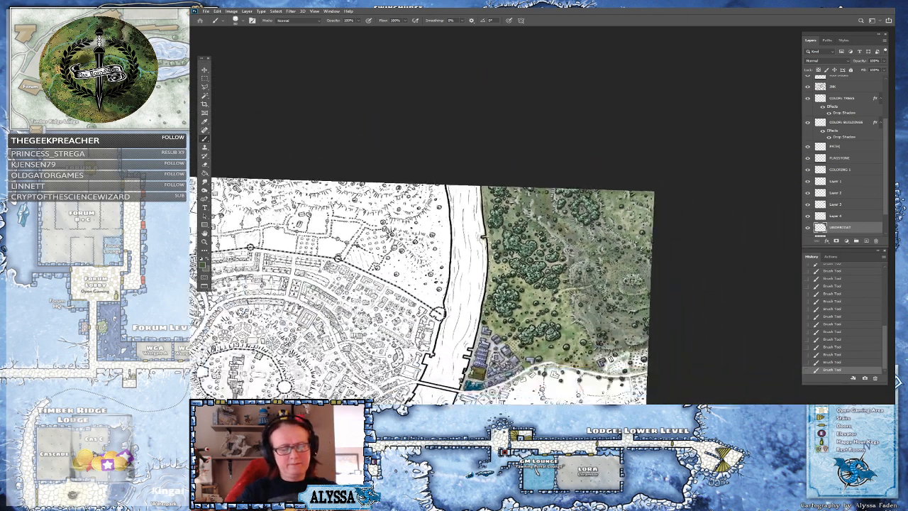
{"action": "scroll", "coordinate": [546, 241], "scroll_direction": "up", "scroll_amount": 1}
{"action": "mouse_move", "coordinate": [610, 235]}
{"action": "left_mouse_down"}
{"action": "mouse_move", "coordinate": [606, 202]}
{"action": "mouse_move", "coordinate": [570, 239]}
{"action": "left_mouse_up"}
{"action": "scroll", "coordinate": [560, 227], "scroll_direction": "down", "scroll_amount": 2}
{"action": "mouse_move", "coordinate": [610, 213]}
{"action": "left_mouse_down"}
{"action": "mouse_move", "coordinate": [608, 234]}
{"action": "mouse_move", "coordinate": [611, 215]}
{"action": "left_mouse_up"}
{"action": "scroll", "coordinate": [641, 197], "scroll_direction": "up", "scroll_amount": 4}
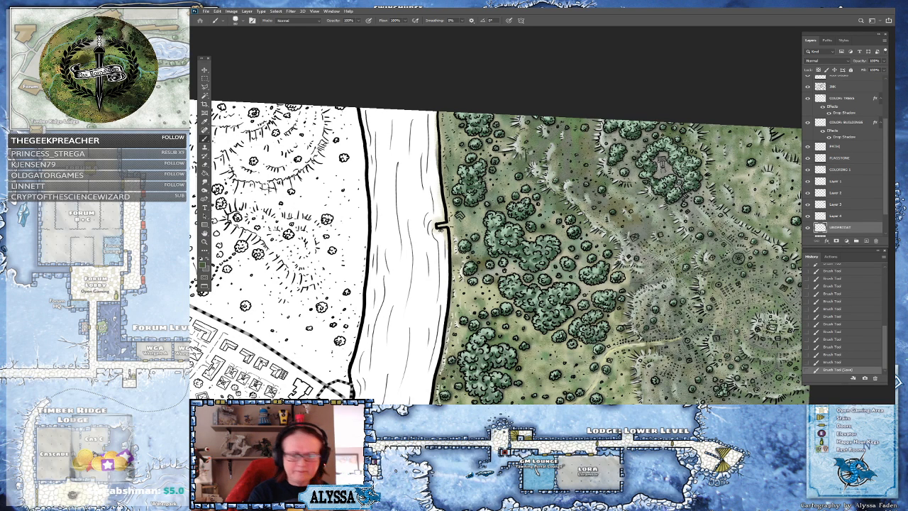
{"action": "left_click_drag", "start_coordinate": [497, 241], "coordinate": [479, 266]}
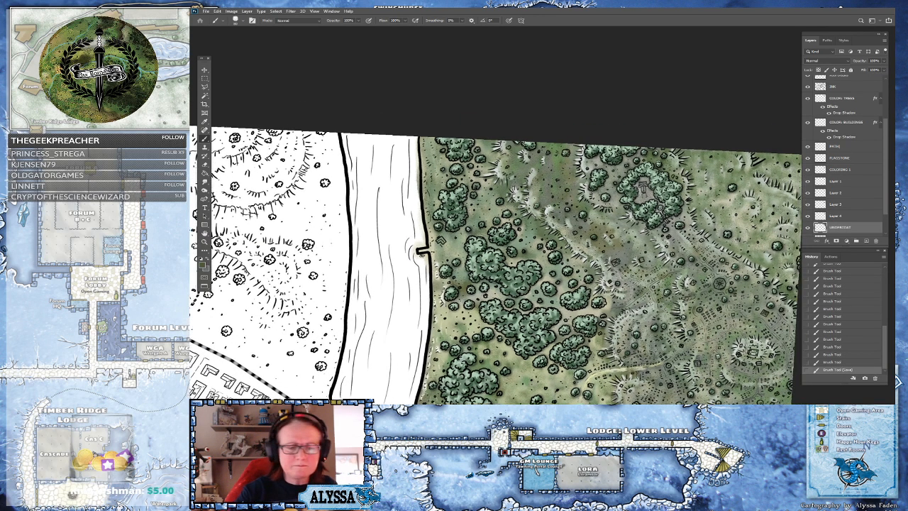
Pick a muted grey-green and dab it onto the meadow on the UNDERPAINT layer and on Layer 4
{"action": "left_click", "coordinate": [204, 266]}
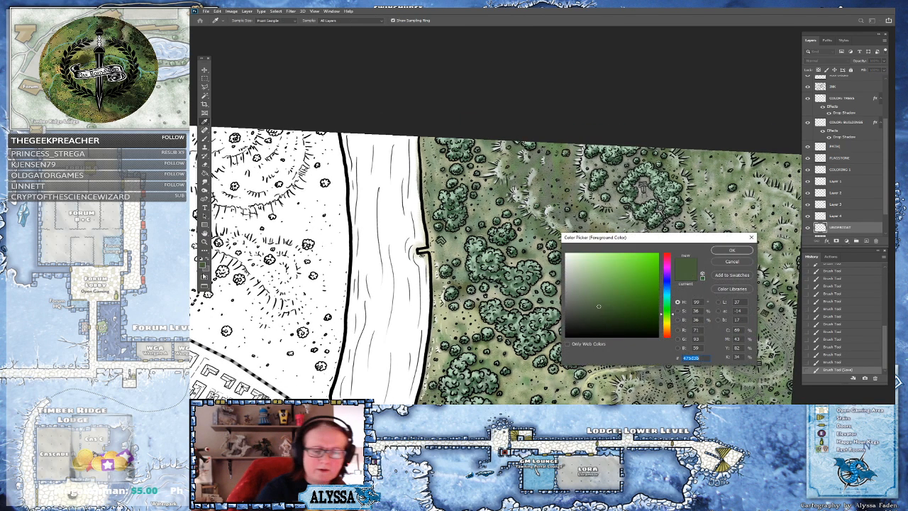
{"action": "left_click", "coordinate": [578, 288]}
{"action": "left_click", "coordinate": [732, 251]}
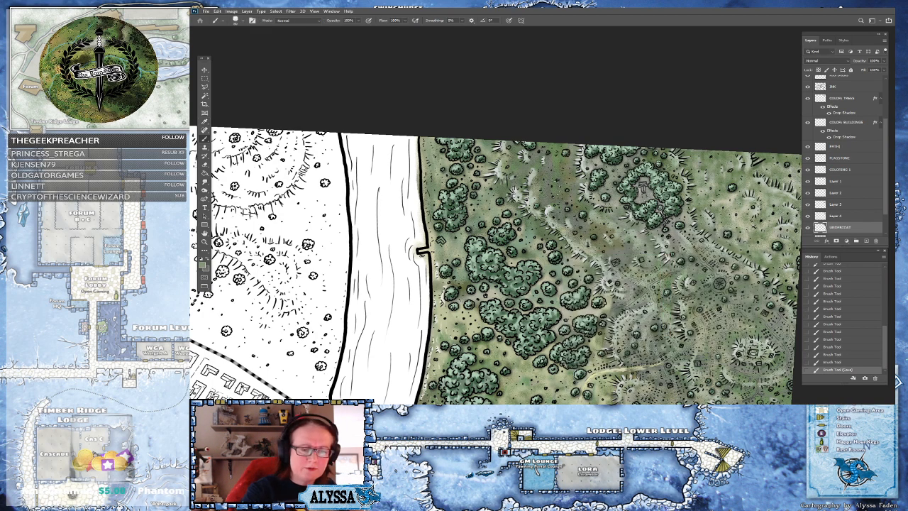
{"action": "left_click", "coordinate": [569, 195]}
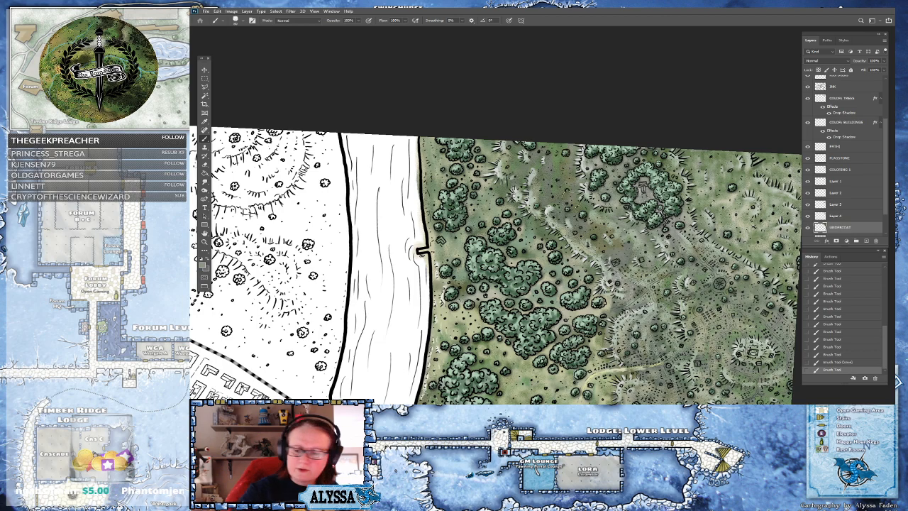
{"action": "left_click", "coordinate": [838, 217]}
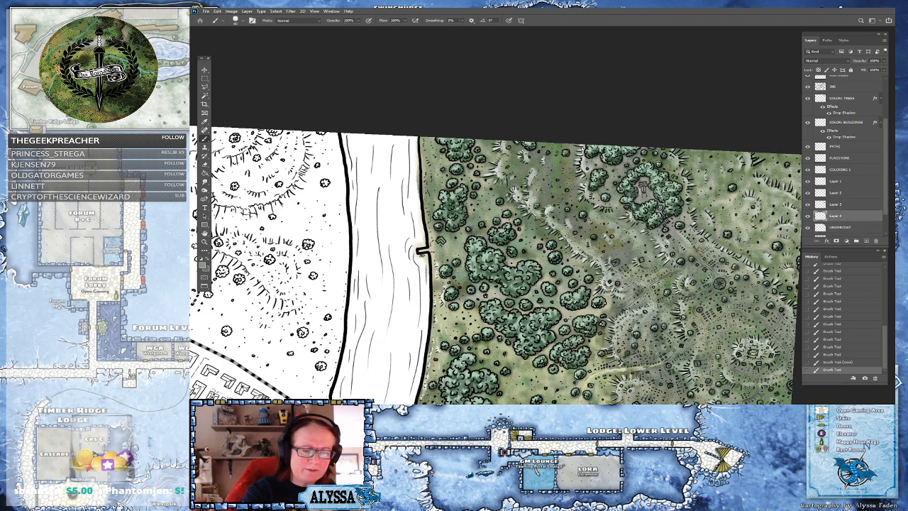
{"action": "left_click", "coordinate": [589, 190]}
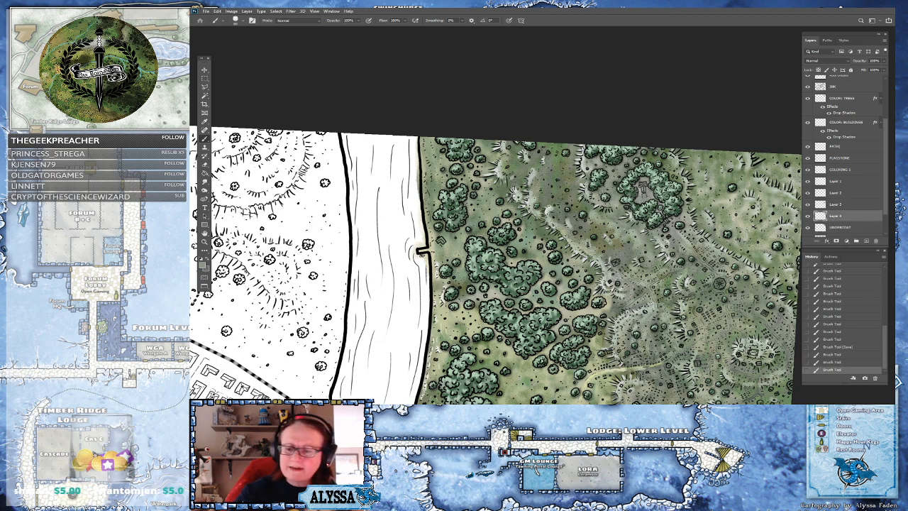
On COLORING 1, paint the grey-green over the ground between the tree clumps north-east of the riverbank notch
{"action": "left_click", "coordinate": [847, 171]}
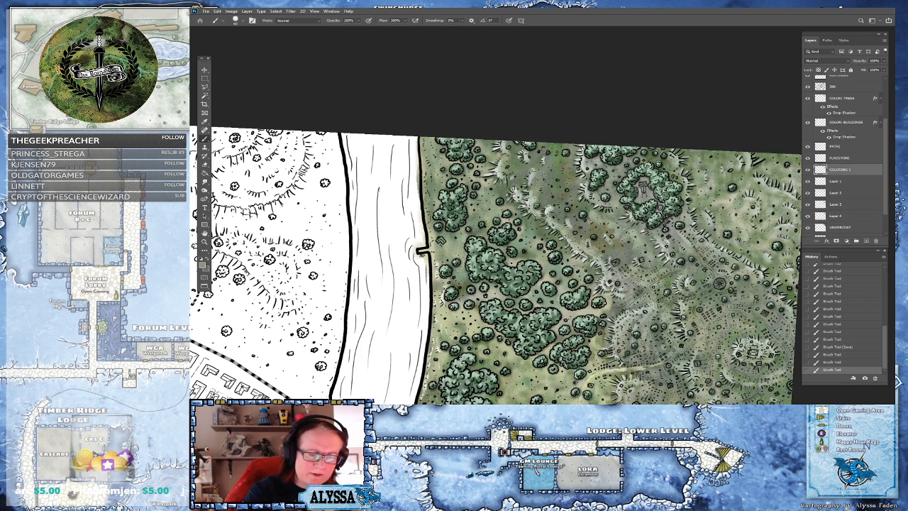
{"action": "mouse_move", "coordinate": [537, 151]}
{"action": "left_mouse_down"}
{"action": "mouse_move", "coordinate": [517, 168]}
{"action": "mouse_move", "coordinate": [501, 142]}
{"action": "left_mouse_up"}
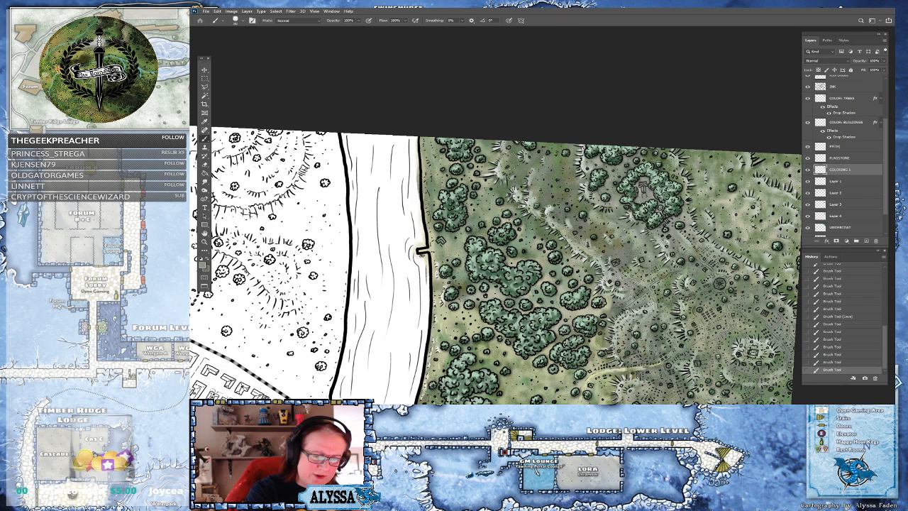
{"action": "left_click_drag", "start_coordinate": [518, 187], "coordinate": [529, 198]}
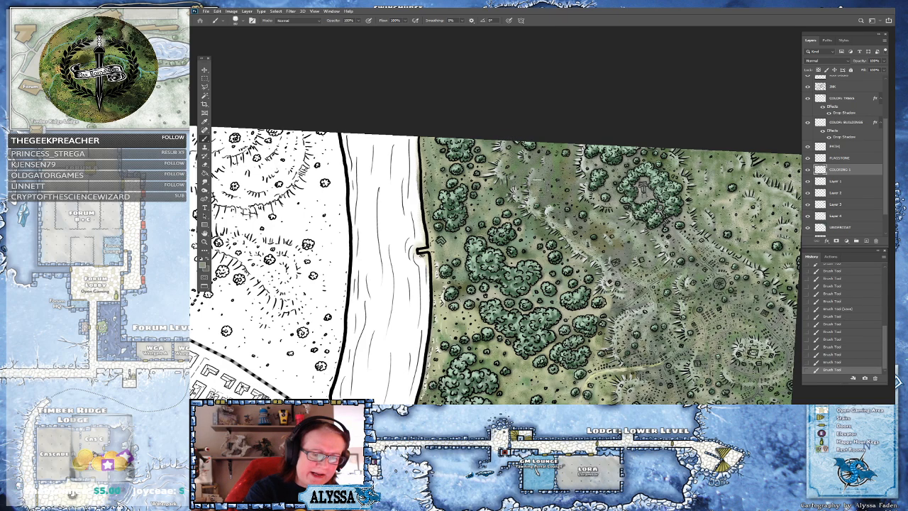
{"action": "mouse_move", "coordinate": [561, 211]}
{"action": "left_mouse_down"}
{"action": "mouse_move", "coordinate": [557, 198]}
{"action": "mouse_move", "coordinate": [579, 234]}
{"action": "mouse_move", "coordinate": [605, 223]}
{"action": "left_mouse_up"}
{"action": "left_click_drag", "start_coordinate": [599, 267], "coordinate": [626, 286]}
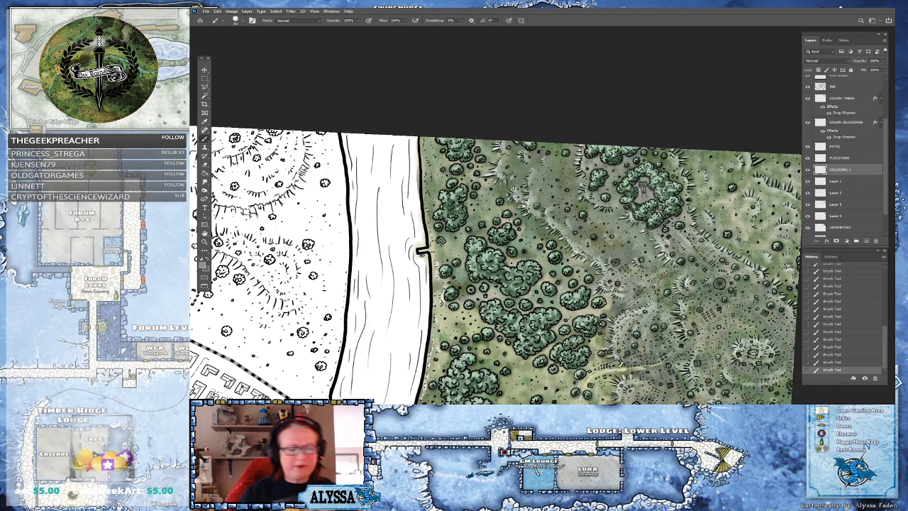
{"action": "scroll", "coordinate": [603, 227], "scroll_direction": "down", "scroll_amount": 4}
{"action": "left_click_drag", "start_coordinate": [589, 248], "coordinate": [607, 191]}
{"action": "mouse_move", "coordinate": [609, 228]}
{"action": "left_mouse_down"}
{"action": "mouse_move", "coordinate": [603, 202]}
{"action": "mouse_move", "coordinate": [617, 232]}
{"action": "mouse_move", "coordinate": [614, 224]}
{"action": "left_mouse_up"}
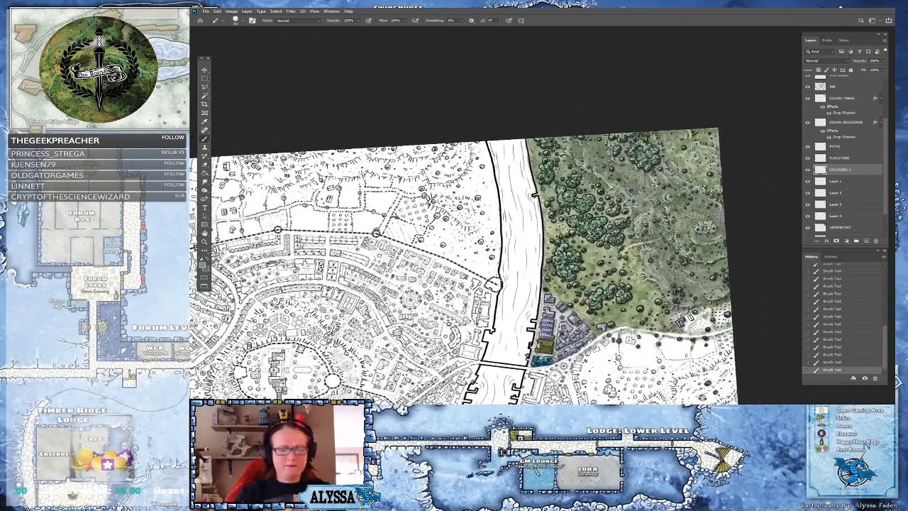
{"action": "left_click_drag", "start_coordinate": [631, 186], "coordinate": [602, 213]}
{"action": "scroll", "coordinate": [602, 213], "scroll_direction": "up", "scroll_amount": 3}
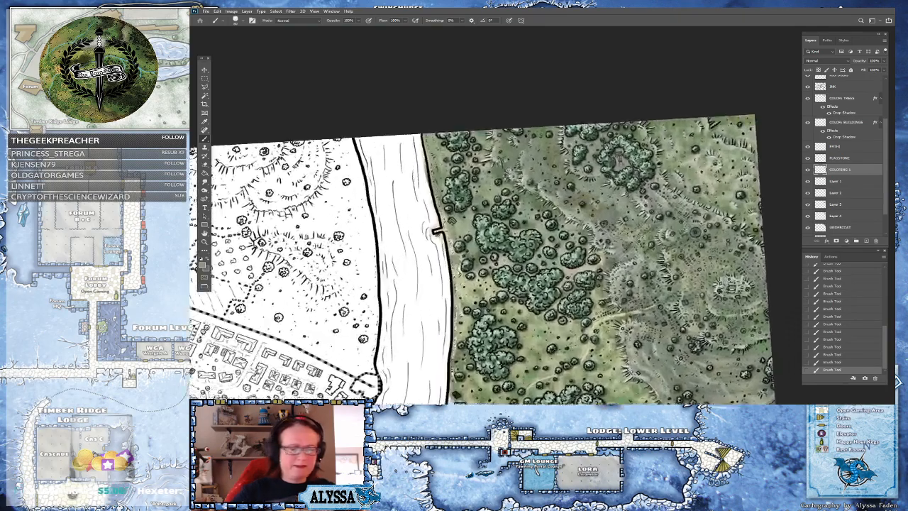
Reconfirm the grey-green foreground color and brush more strokes over the northern tree clumps near the river
{"action": "left_click", "coordinate": [203, 266]}
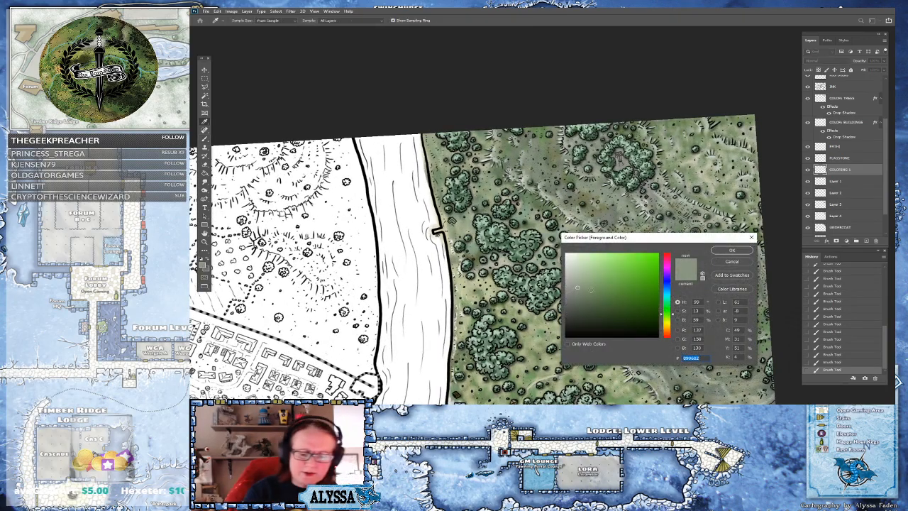
{"action": "left_click", "coordinate": [733, 250]}
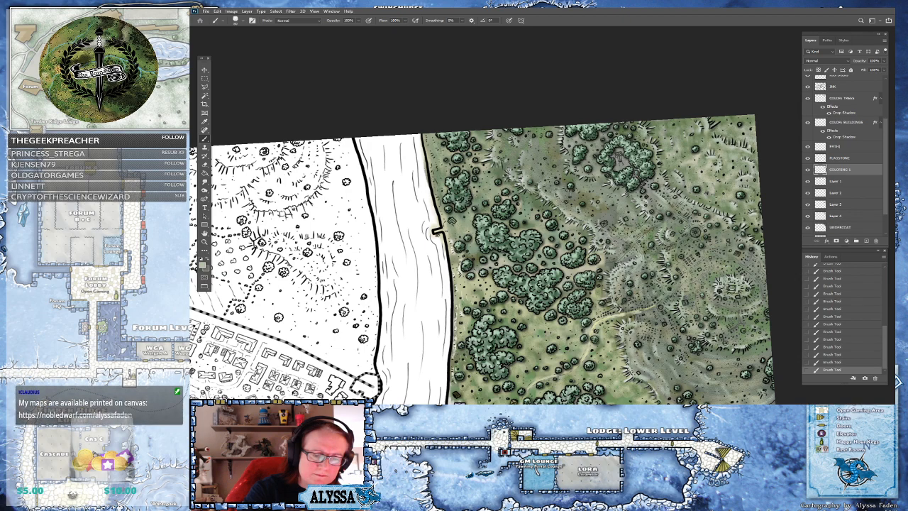
{"action": "mouse_move", "coordinate": [577, 197]}
{"action": "left_mouse_down"}
{"action": "mouse_move", "coordinate": [572, 180]}
{"action": "mouse_move", "coordinate": [587, 200]}
{"action": "mouse_move", "coordinate": [552, 153]}
{"action": "mouse_move", "coordinate": [536, 151]}
{"action": "mouse_move", "coordinate": [557, 136]}
{"action": "mouse_move", "coordinate": [535, 130]}
{"action": "mouse_move", "coordinate": [511, 161]}
{"action": "left_mouse_up"}
{"action": "mouse_move", "coordinate": [505, 129]}
{"action": "left_mouse_down"}
{"action": "mouse_move", "coordinate": [503, 140]}
{"action": "mouse_move", "coordinate": [483, 134]}
{"action": "left_mouse_up"}
{"action": "left_click_drag", "start_coordinate": [533, 152], "coordinate": [534, 181]}
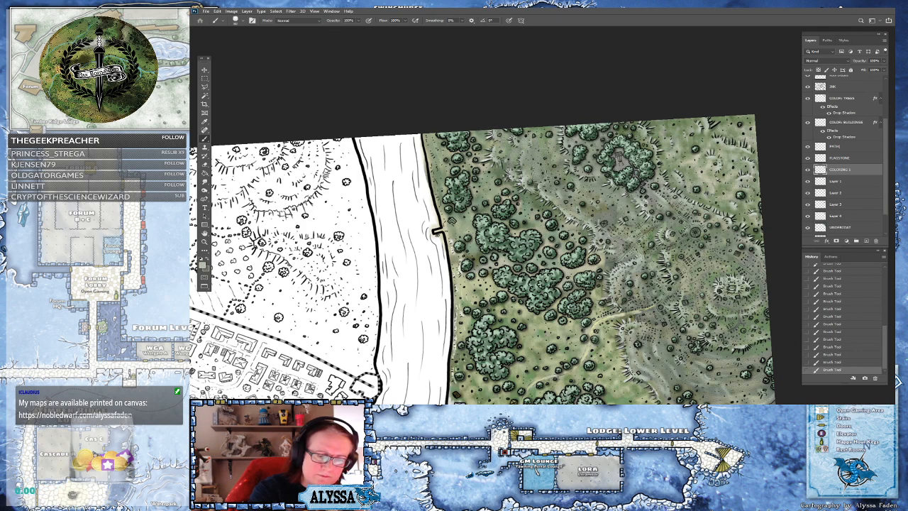
Pick a very pale greenish white and paint soft highlights over the northern tree clusters and hills
{"action": "left_click", "coordinate": [203, 265]}
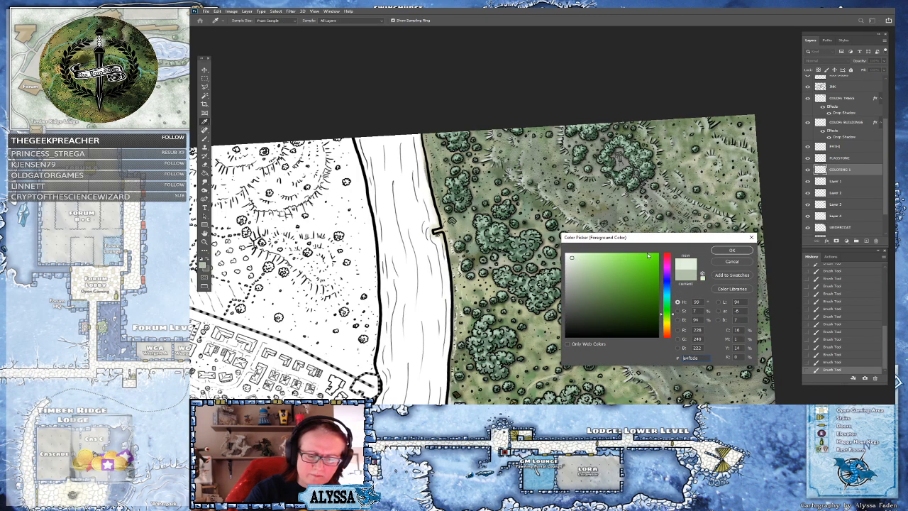
{"action": "left_click", "coordinate": [732, 250]}
{"action": "mouse_move", "coordinate": [506, 133]}
{"action": "left_mouse_down"}
{"action": "mouse_move", "coordinate": [506, 150]}
{"action": "mouse_move", "coordinate": [528, 144]}
{"action": "mouse_move", "coordinate": [525, 153]}
{"action": "left_mouse_up"}
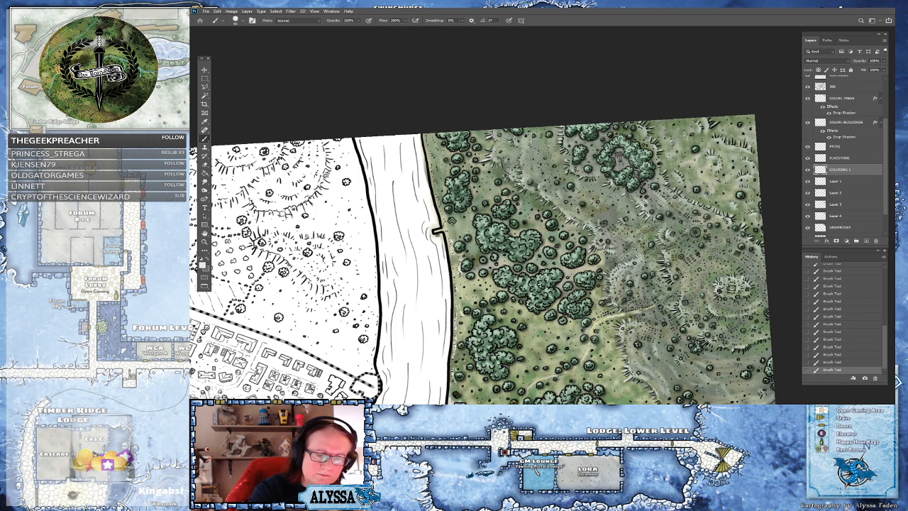
{"action": "mouse_move", "coordinate": [547, 128]}
{"action": "left_mouse_down"}
{"action": "mouse_move", "coordinate": [543, 175]}
{"action": "mouse_move", "coordinate": [560, 211]}
{"action": "mouse_move", "coordinate": [554, 170]}
{"action": "mouse_move", "coordinate": [569, 191]}
{"action": "mouse_move", "coordinate": [570, 183]}
{"action": "left_mouse_up"}
{"action": "mouse_move", "coordinate": [545, 154]}
{"action": "left_mouse_down"}
{"action": "mouse_move", "coordinate": [566, 189]}
{"action": "mouse_move", "coordinate": [606, 222]}
{"action": "left_mouse_up"}
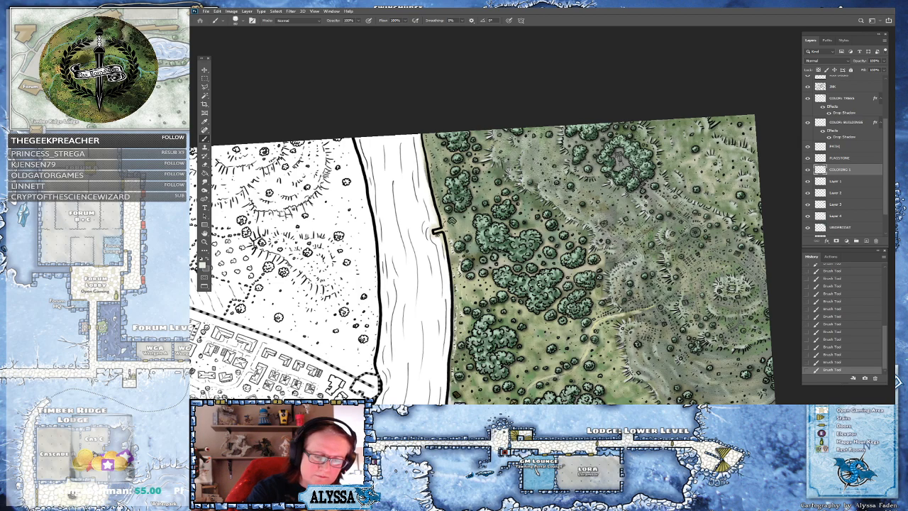
Brush more pale highlight strokes over the forest and tree clumps east of the river, including near the northern tree ring
{"action": "mouse_move", "coordinate": [525, 146]}
{"action": "left_mouse_down"}
{"action": "mouse_move", "coordinate": [542, 158]}
{"action": "mouse_move", "coordinate": [534, 171]}
{"action": "left_mouse_up"}
{"action": "left_click_drag", "start_coordinate": [660, 261], "coordinate": [461, 240]}
{"action": "left_click_drag", "start_coordinate": [531, 314], "coordinate": [416, 269]}
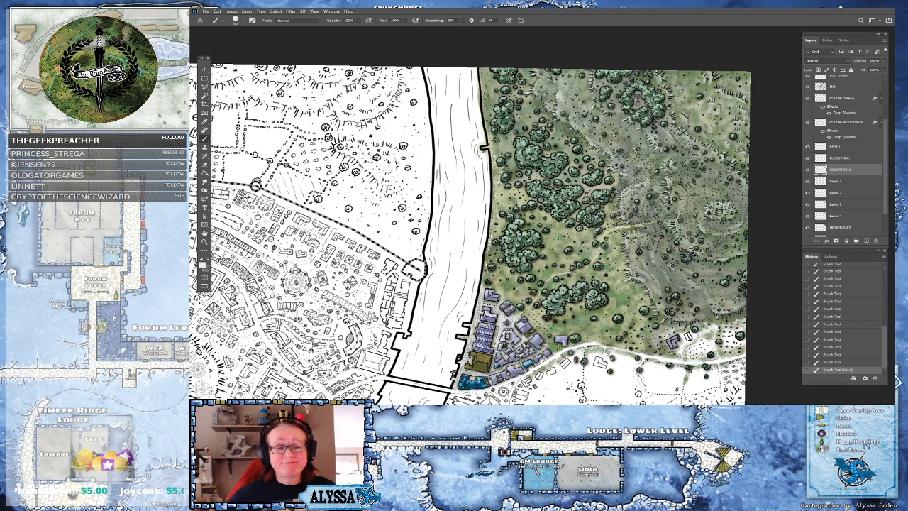
{"action": "left_click_drag", "start_coordinate": [626, 131], "coordinate": [559, 294]}
{"action": "scroll", "coordinate": [558, 295], "scroll_direction": "up", "scroll_amount": 4}
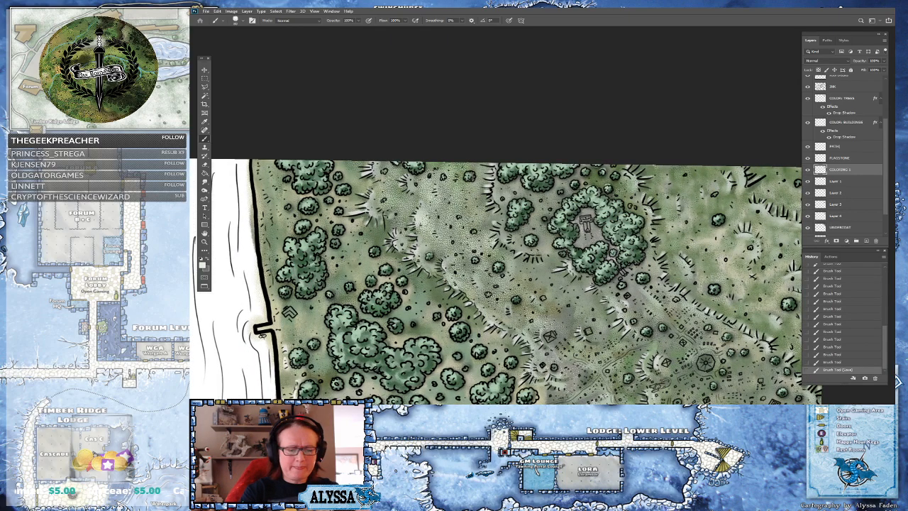
{"action": "mouse_move", "coordinate": [578, 240]}
{"action": "left_mouse_down"}
{"action": "mouse_move", "coordinate": [582, 215]}
{"action": "mouse_move", "coordinate": [596, 245]}
{"action": "mouse_move", "coordinate": [609, 228]}
{"action": "left_mouse_up"}
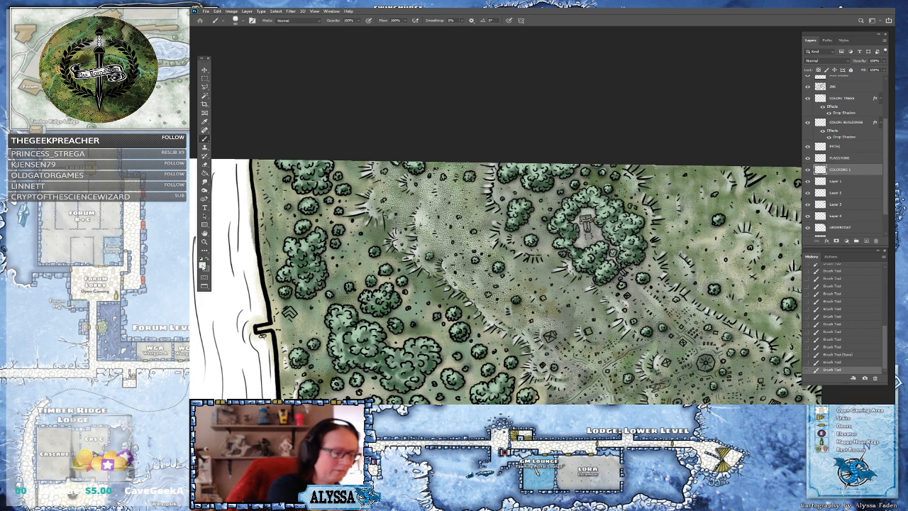
Pick a darker green and paint a stroke over the northern tree ring on the UNDERPAINT layer
{"action": "left_click", "coordinate": [203, 266]}
{"action": "left_click", "coordinate": [605, 307]}
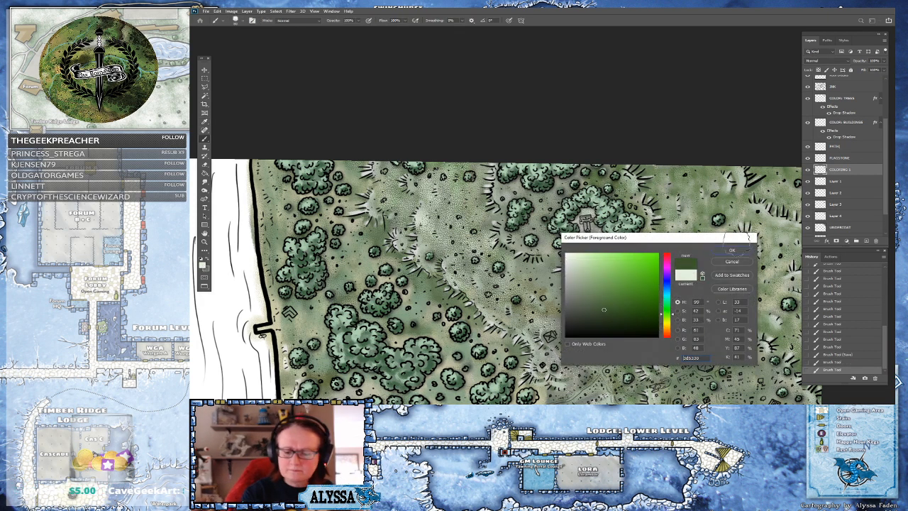
{"action": "left_click", "coordinate": [742, 250]}
{"action": "left_click", "coordinate": [847, 227]}
{"action": "mouse_move", "coordinate": [584, 220]}
{"action": "left_mouse_down"}
{"action": "mouse_move", "coordinate": [582, 238]}
{"action": "mouse_move", "coordinate": [598, 242]}
{"action": "mouse_move", "coordinate": [596, 215]}
{"action": "mouse_move", "coordinate": [603, 225]}
{"action": "mouse_move", "coordinate": [592, 278]}
{"action": "left_mouse_up"}
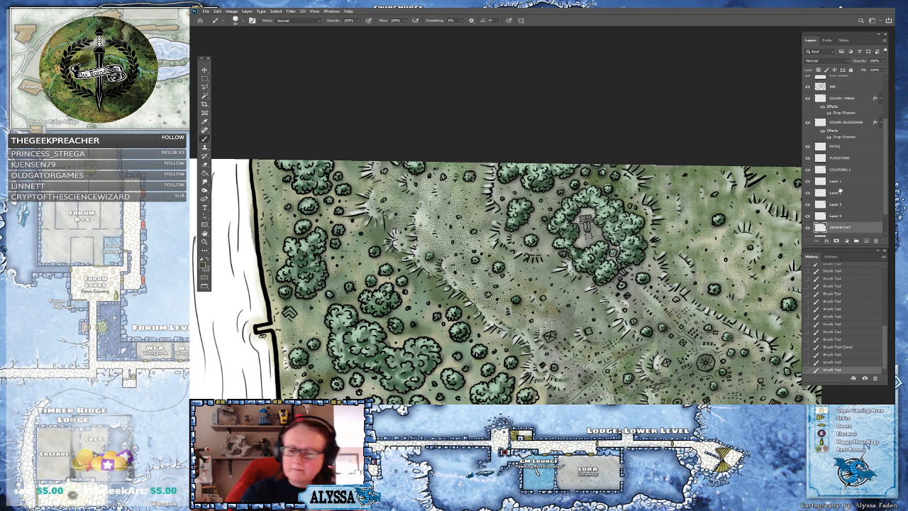
Return to COLORING 1, pick a lighter olive green and paint over the northern tree ring
{"action": "left_click", "coordinate": [843, 182]}
{"action": "left_click", "coordinate": [835, 169]}
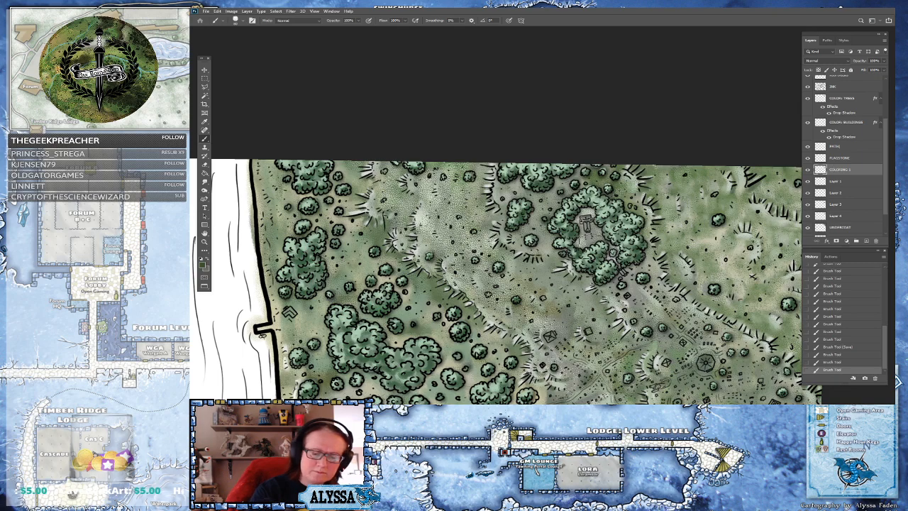
{"action": "left_click", "coordinate": [203, 265]}
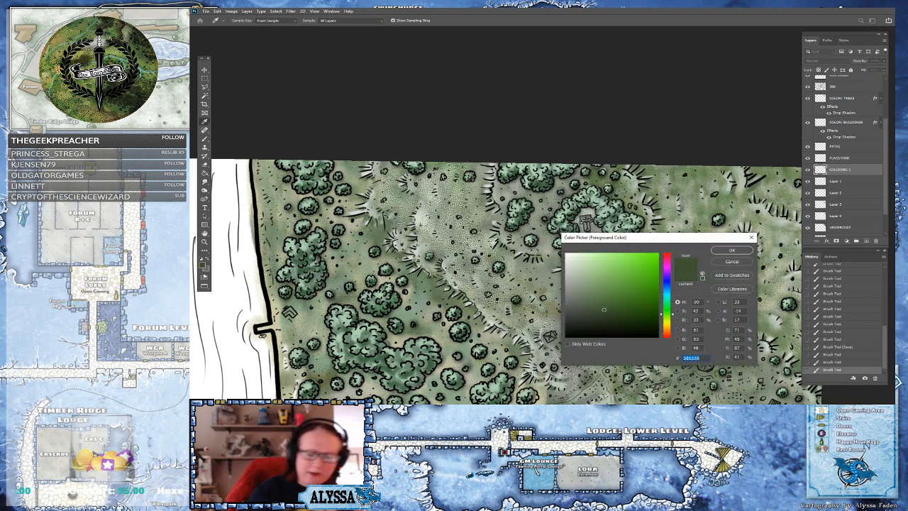
{"action": "left_click_drag", "start_coordinate": [668, 321], "coordinate": [586, 284]}
{"action": "left_click", "coordinate": [724, 251]}
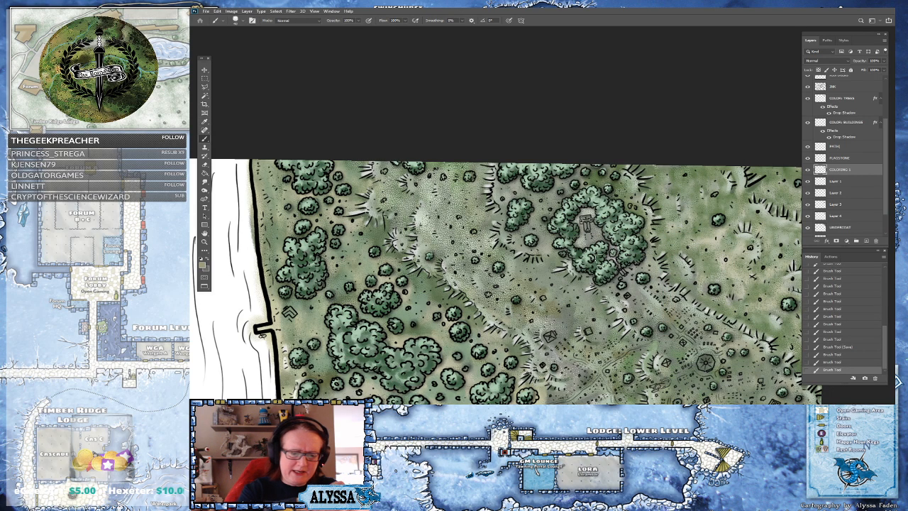
{"action": "mouse_move", "coordinate": [578, 211]}
{"action": "left_mouse_down"}
{"action": "mouse_move", "coordinate": [607, 231]}
{"action": "mouse_move", "coordinate": [606, 245]}
{"action": "left_mouse_up"}
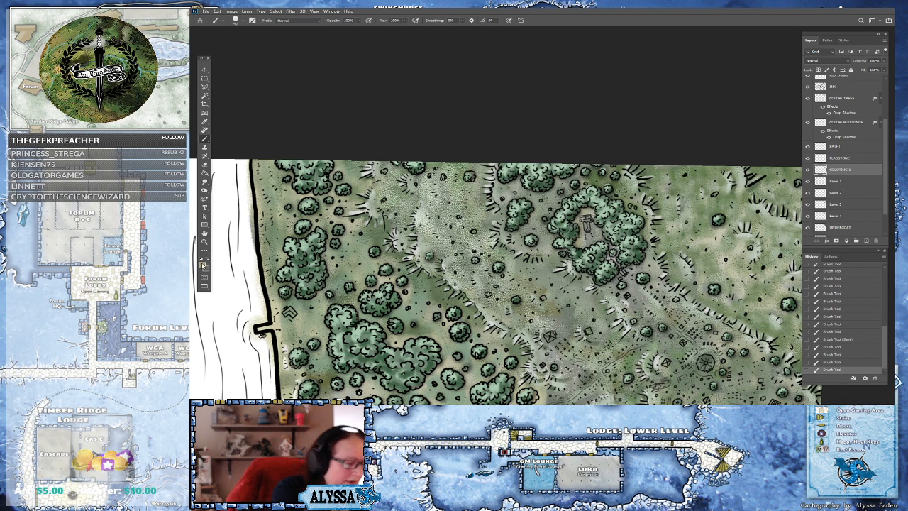
Pick a pale grey-beige from the map and paint over the clearing inside the tree ring
{"action": "left_click", "coordinate": [202, 266]}
{"action": "left_click", "coordinate": [578, 276]}
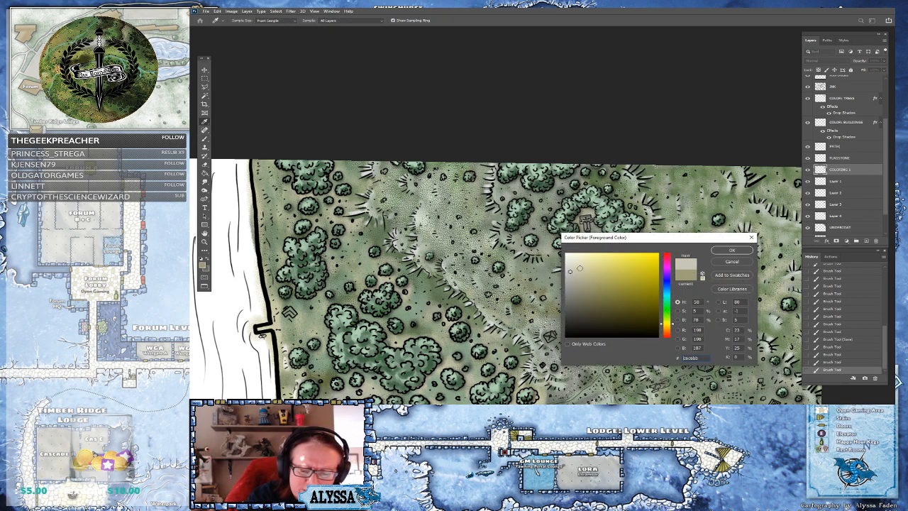
{"action": "left_click", "coordinate": [726, 250]}
{"action": "mouse_move", "coordinate": [580, 240]}
{"action": "left_mouse_down"}
{"action": "mouse_move", "coordinate": [572, 219]}
{"action": "mouse_move", "coordinate": [589, 207]}
{"action": "mouse_move", "coordinate": [603, 231]}
{"action": "left_mouse_up"}
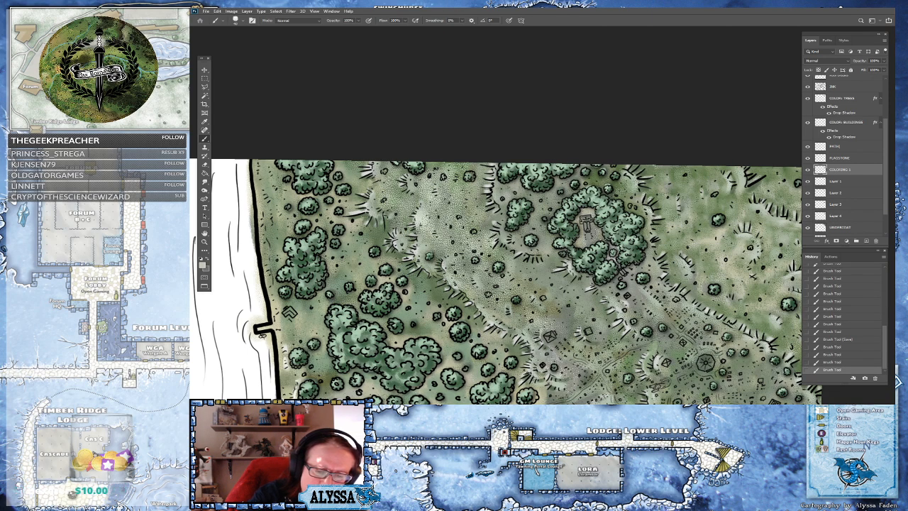
Brush pale grey-beige strokes over the hills east of the forest
{"action": "scroll", "coordinate": [690, 246], "scroll_direction": "down", "scroll_amount": 3}
{"action": "left_click_drag", "start_coordinate": [679, 298], "coordinate": [691, 171]}
{"action": "scroll", "coordinate": [596, 326], "scroll_direction": "down", "scroll_amount": 1}
{"action": "scroll", "coordinate": [596, 326], "scroll_direction": "up", "scroll_amount": 2}
{"action": "mouse_move", "coordinate": [681, 284]}
{"action": "left_mouse_down"}
{"action": "mouse_move", "coordinate": [681, 270]}
{"action": "mouse_move", "coordinate": [679, 293]}
{"action": "left_mouse_up"}
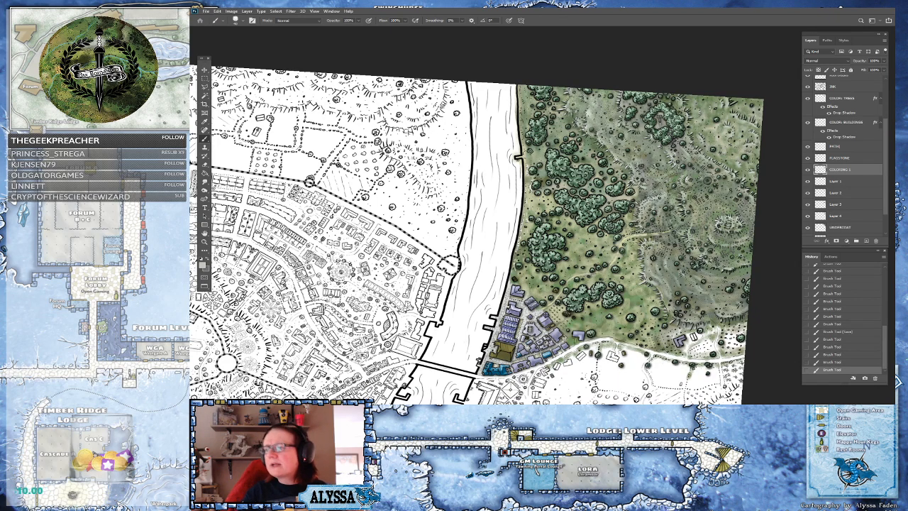
With the Eraser, remove stray paint at the riverbank notch and along the east bank on the UNDERPAINT layer
{"action": "scroll", "coordinate": [518, 227], "scroll_direction": "up", "scroll_amount": 3}
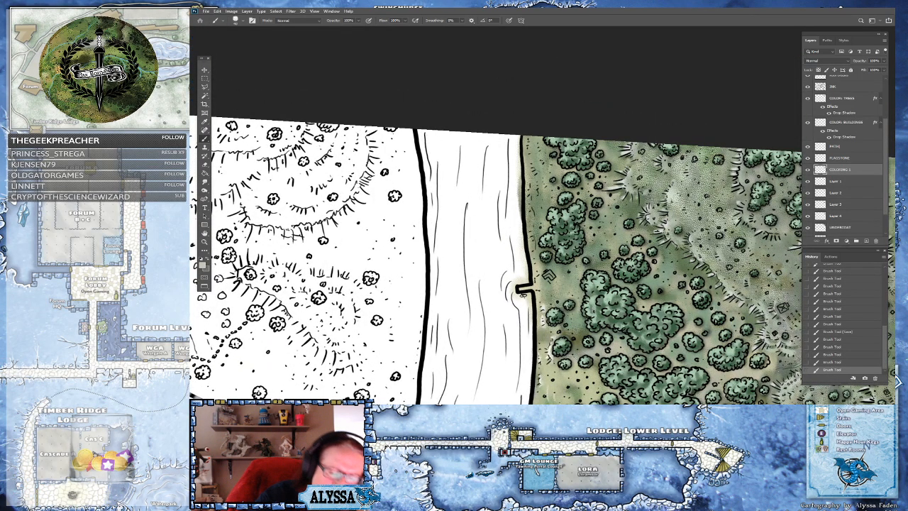
{"action": "key", "text": "e"}
{"action": "left_click_drag", "start_coordinate": [528, 308], "coordinate": [530, 309]}
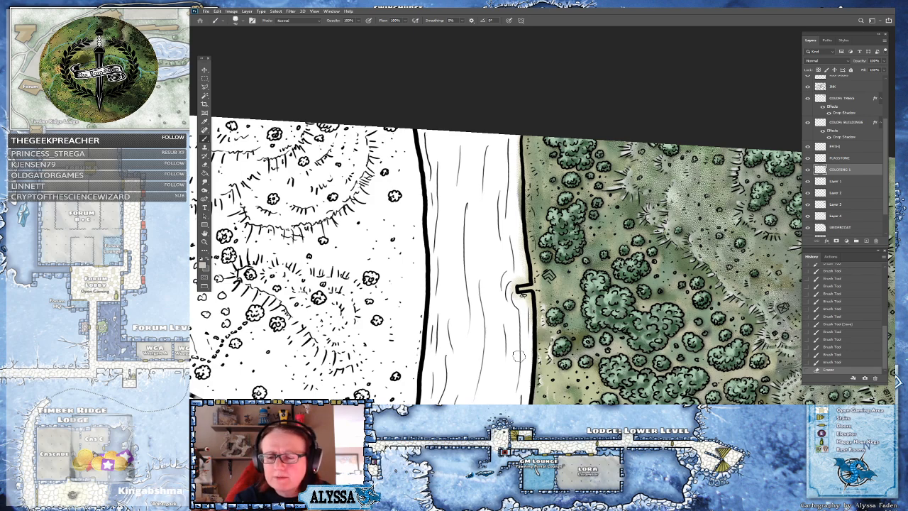
{"action": "left_click", "coordinate": [848, 158]}
{"action": "left_click", "coordinate": [848, 225], "text": "shift"}
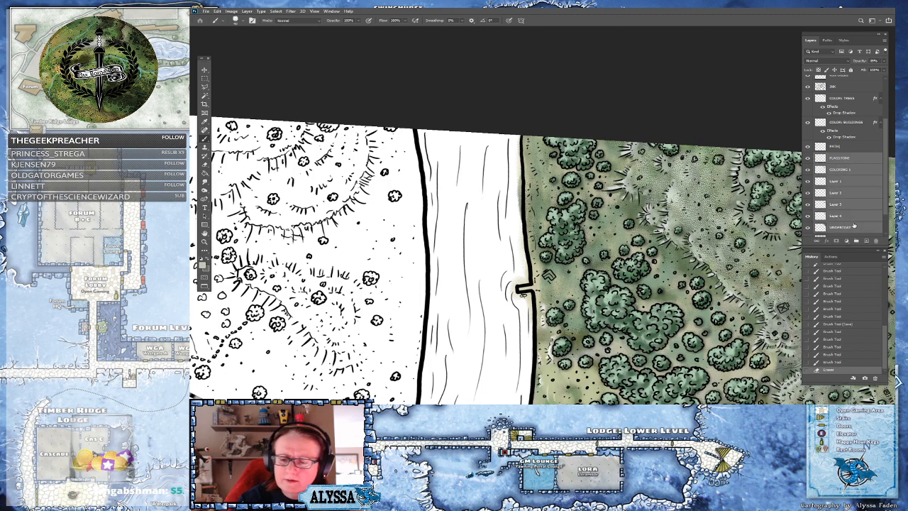
{"action": "left_click", "coordinate": [530, 320]}
{"action": "left_click", "coordinate": [536, 151]}
{"action": "left_click", "coordinate": [842, 226]}
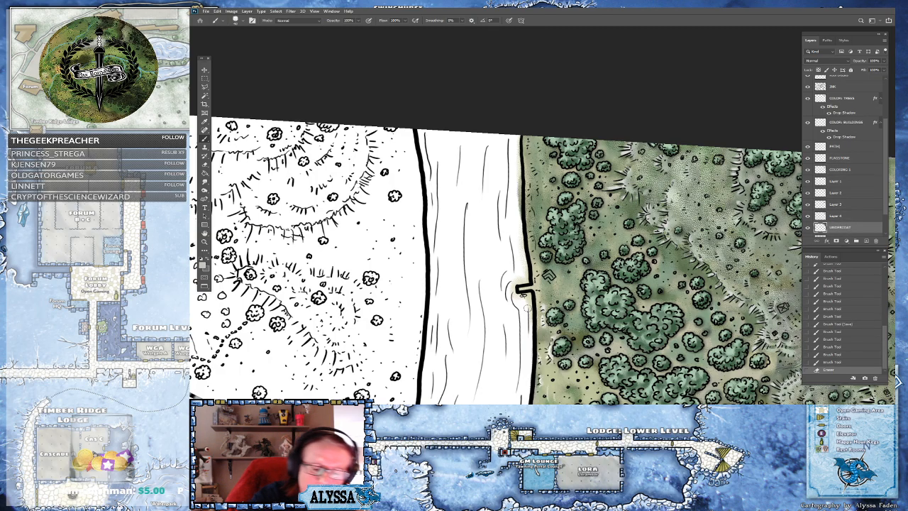
{"action": "scroll", "coordinate": [527, 301], "scroll_direction": "down", "scroll_amount": 5}
{"action": "left_click_drag", "start_coordinate": [484, 383], "coordinate": [511, 284]}
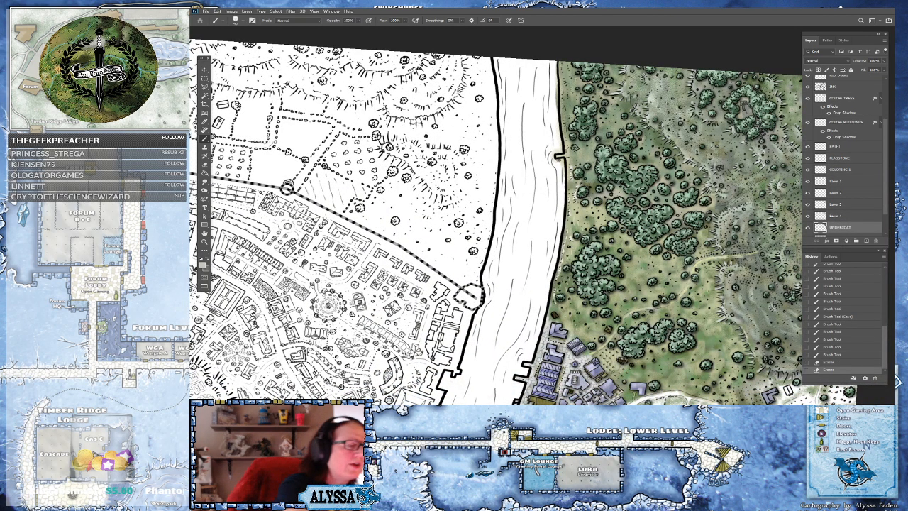
Select the river area with the Magic Wand on the top ink layer and clear it from the UNDERPAINT layer
{"action": "left_click", "coordinate": [204, 98]}
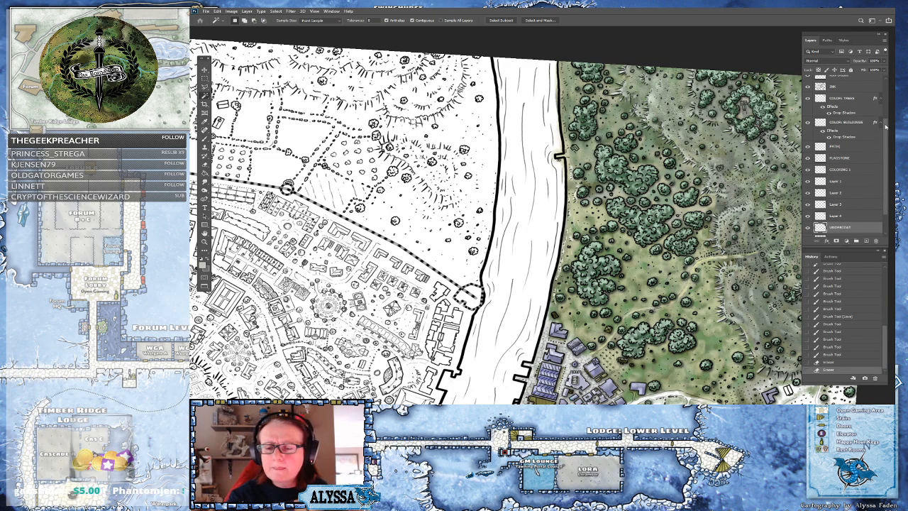
{"action": "left_click", "coordinate": [846, 86]}
{"action": "left_click", "coordinate": [560, 215]}
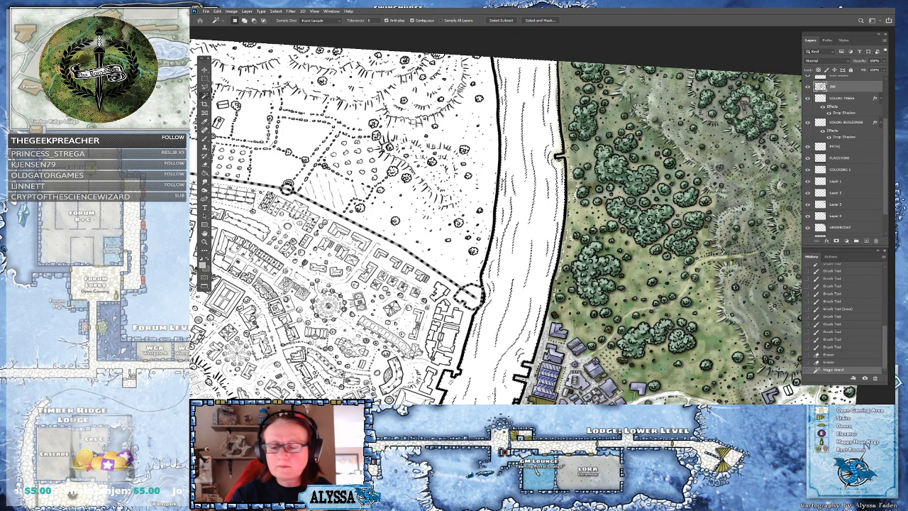
{"action": "left_click", "coordinate": [844, 228]}
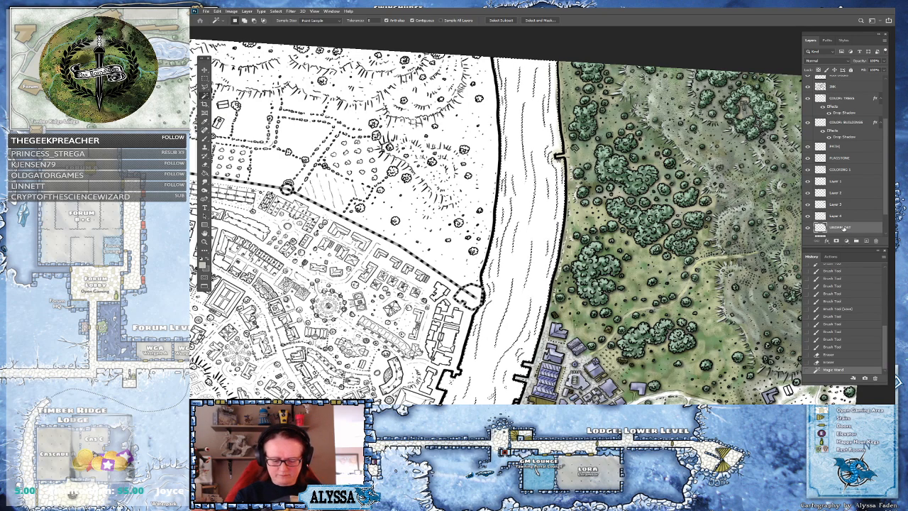
{"action": "key", "text": "Delete"}
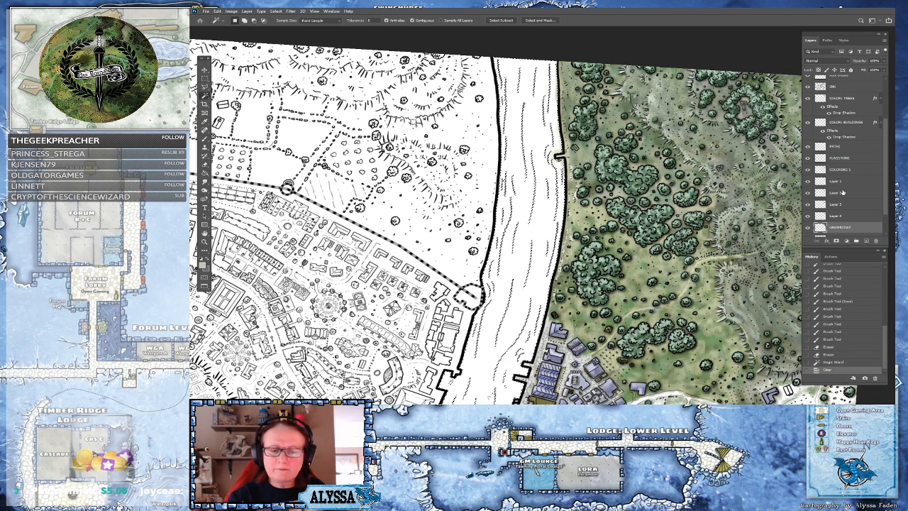
Clear the selected river area from Layer 4, Layer 3, Layer 2, Layer 1 and COLORING 1, then deselect
{"action": "left_click", "coordinate": [838, 215]}
{"action": "key", "text": "Delete"}
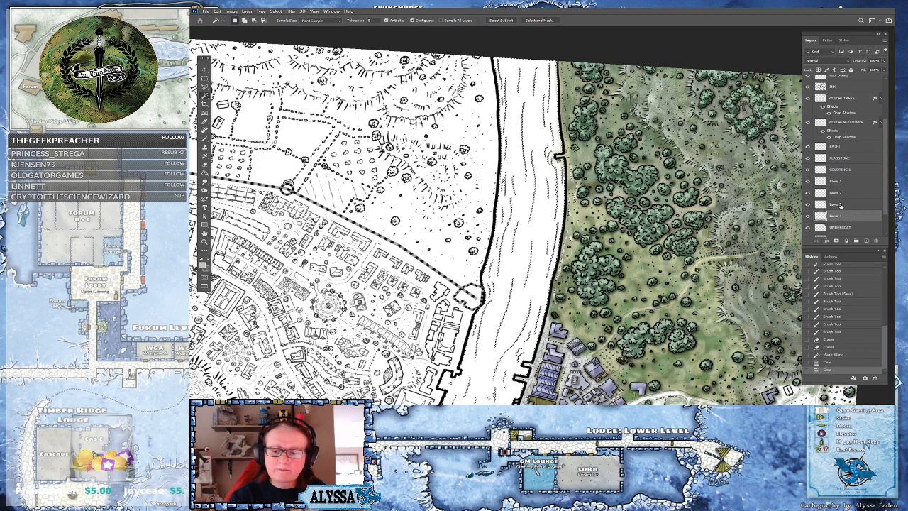
{"action": "left_click", "coordinate": [842, 204]}
{"action": "key", "text": "Delete"}
{"action": "left_click", "coordinate": [842, 193]}
{"action": "key", "text": "Delete"}
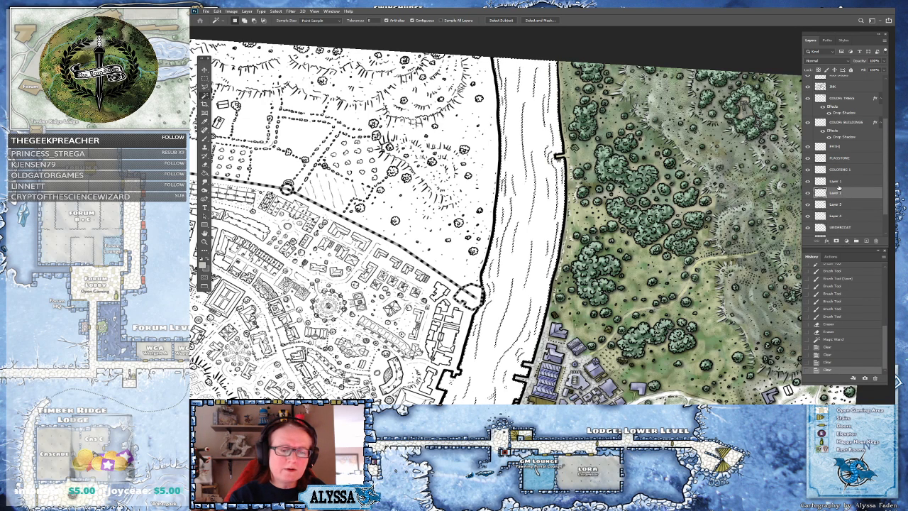
{"action": "left_click", "coordinate": [844, 182]}
{"action": "key", "text": "Delete"}
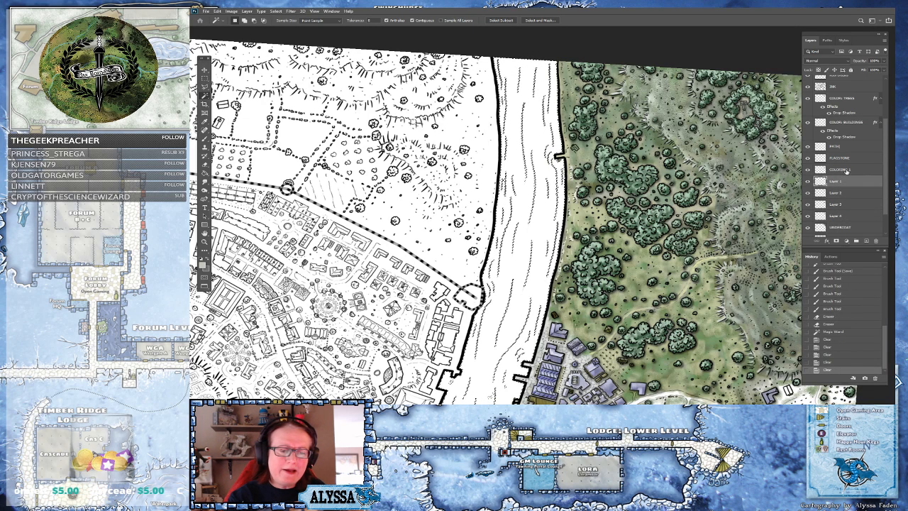
{"action": "left_click", "coordinate": [852, 172]}
{"action": "key", "text": "Delete"}
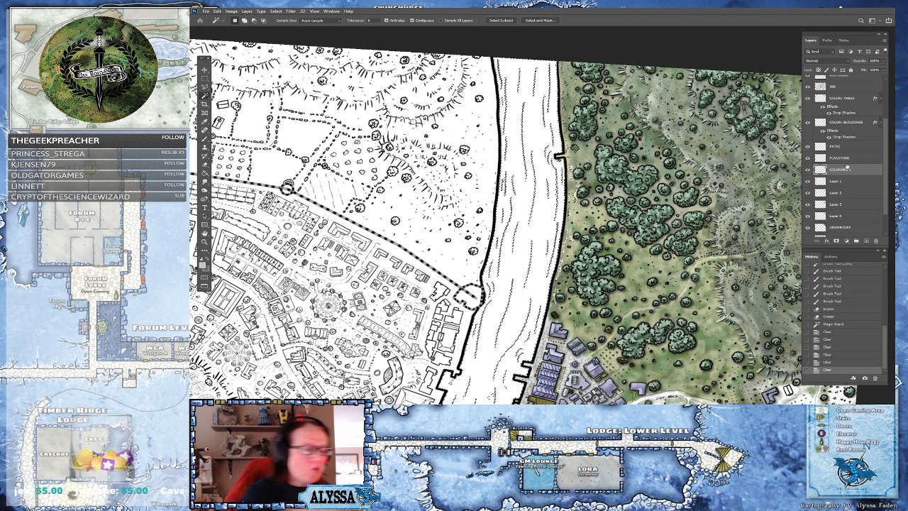
{"action": "left_click", "coordinate": [206, 79]}
{"action": "key", "text": "ctrl+d"}
With the Brush and the pale grey-beige color, paint over the riverbank notch on COLORING 1
{"action": "left_click_drag", "start_coordinate": [598, 91], "coordinate": [595, 165]}
{"action": "scroll", "coordinate": [595, 165], "scroll_direction": "up", "scroll_amount": 5}
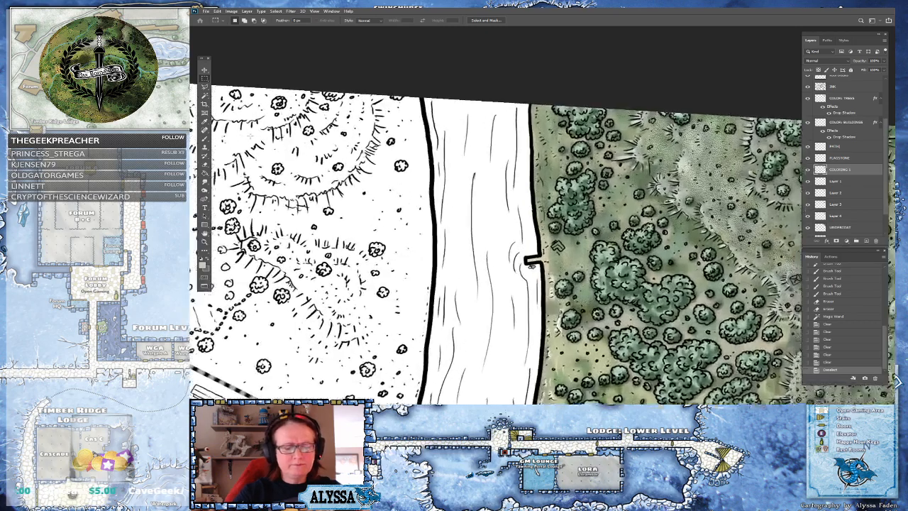
{"action": "key", "text": "b"}
{"action": "left_click", "coordinate": [203, 266]}
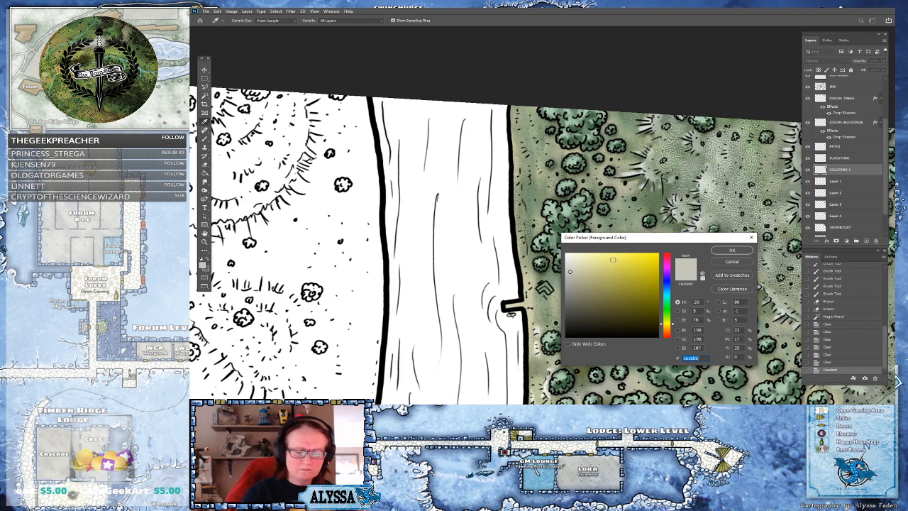
{"action": "key", "text": "Return"}
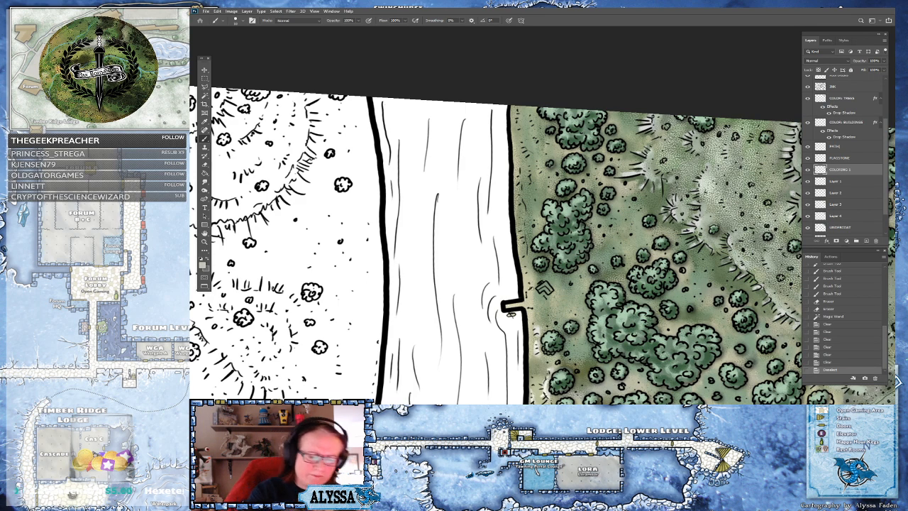
{"action": "left_click_drag", "start_coordinate": [506, 307], "coordinate": [519, 305]}
Pick a paler cream color and paint along the east riverbank above the notch
{"action": "left_click", "coordinate": [204, 265]}
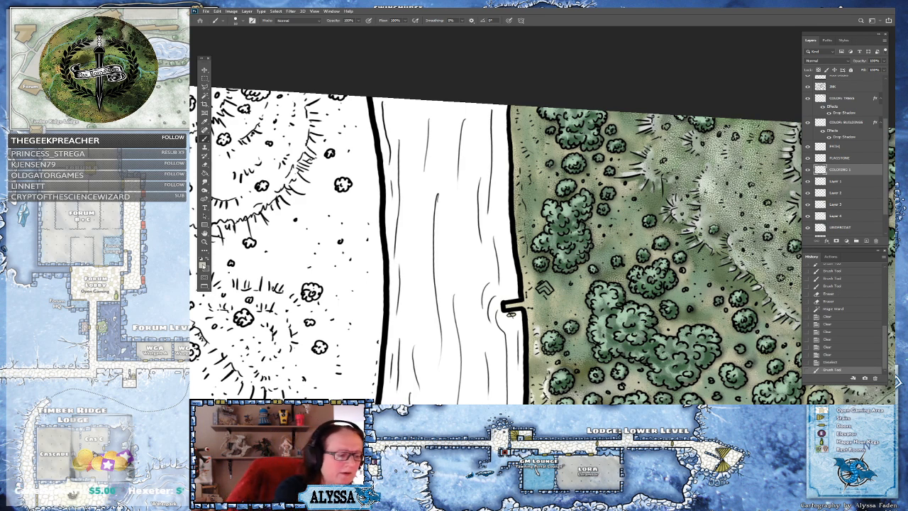
{"action": "left_click", "coordinate": [570, 263]}
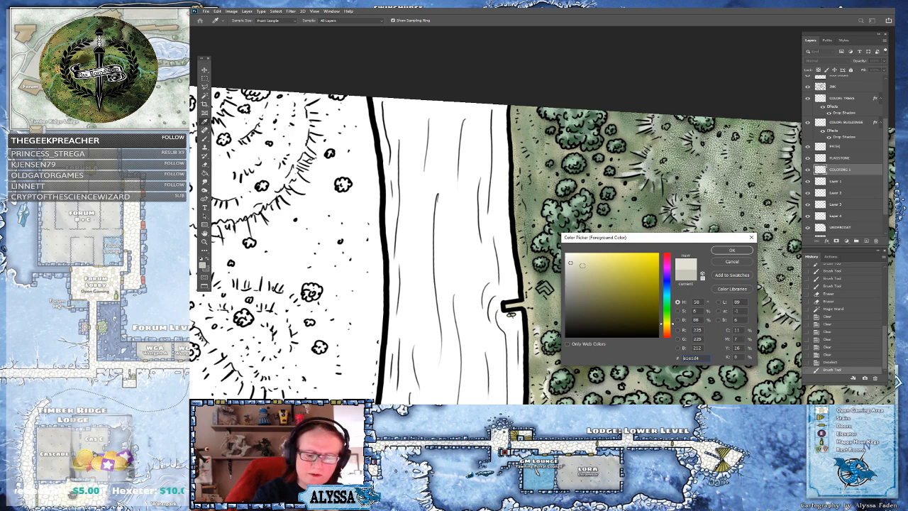
{"action": "left_click", "coordinate": [723, 251]}
{"action": "mouse_move", "coordinate": [527, 225]}
{"action": "left_mouse_down"}
{"action": "mouse_move", "coordinate": [526, 249]}
{"action": "mouse_move", "coordinate": [524, 241]}
{"action": "left_mouse_up"}
{"action": "mouse_move", "coordinate": [524, 237]}
{"action": "left_mouse_down"}
{"action": "mouse_move", "coordinate": [525, 247]}
{"action": "mouse_move", "coordinate": [525, 226]}
{"action": "left_mouse_up"}
{"action": "mouse_move", "coordinate": [525, 213]}
{"action": "left_mouse_down"}
{"action": "mouse_move", "coordinate": [526, 221]}
{"action": "mouse_move", "coordinate": [524, 179]}
{"action": "left_mouse_up"}
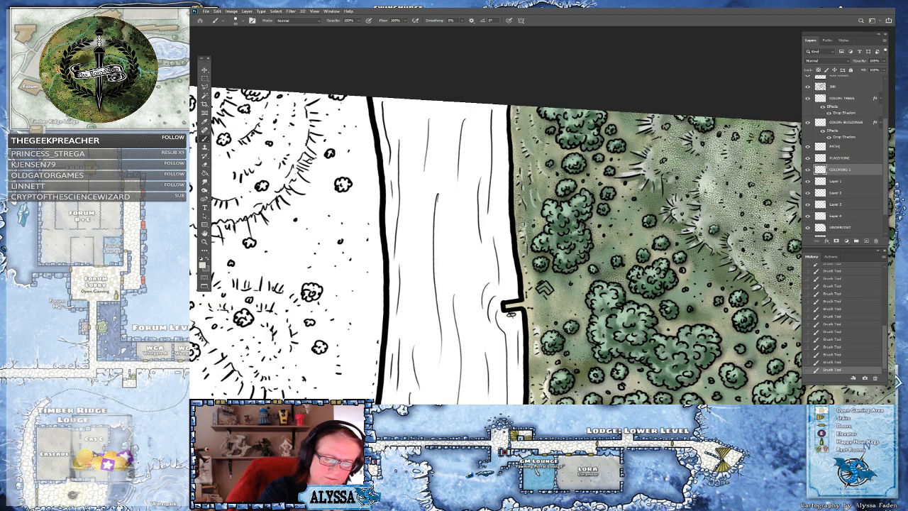
Brush pale cream strokes over the meadow between the tree clumps east of the river
{"action": "scroll", "coordinate": [603, 206], "scroll_direction": "down", "scroll_amount": 4}
{"action": "scroll", "coordinate": [582, 220], "scroll_direction": "up", "scroll_amount": 1}
{"action": "left_click_drag", "start_coordinate": [582, 213], "coordinate": [560, 292]}
{"action": "scroll", "coordinate": [590, 192], "scroll_direction": "up", "scroll_amount": 1}
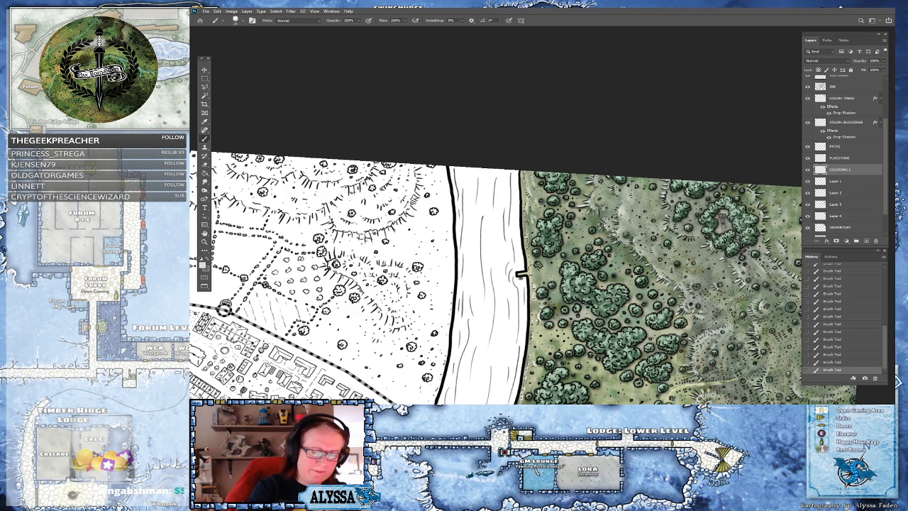
{"action": "scroll", "coordinate": [539, 234], "scroll_direction": "down", "scroll_amount": 5}
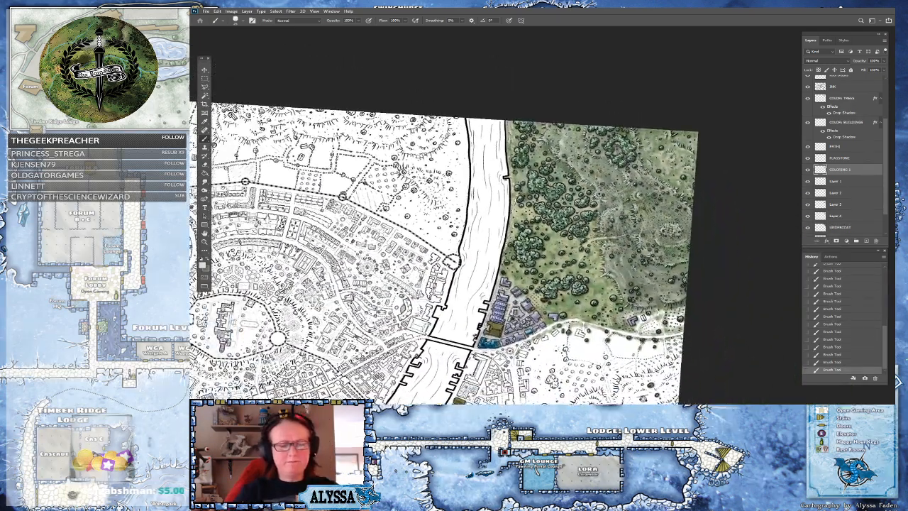
{"action": "scroll", "coordinate": [511, 284], "scroll_direction": "up", "scroll_amount": 1}
{"action": "left_click_drag", "start_coordinate": [638, 213], "coordinate": [655, 239]}
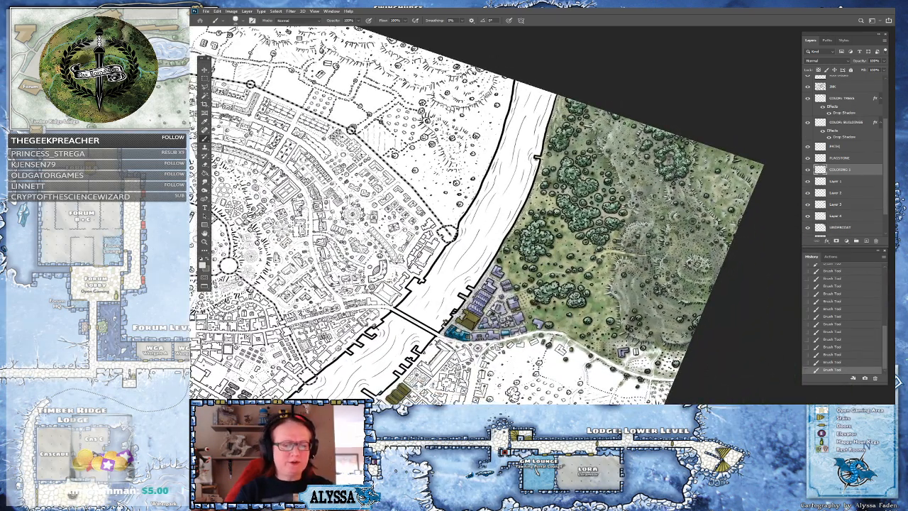
{"action": "key", "text": "Escape"}
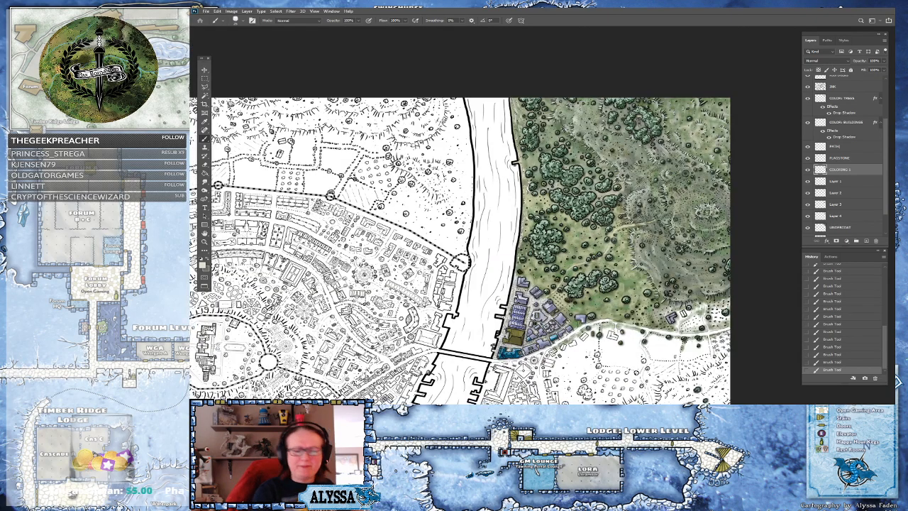
{"action": "scroll", "coordinate": [651, 207], "scroll_direction": "up", "scroll_amount": 5}
{"action": "left_click_drag", "start_coordinate": [603, 213], "coordinate": [566, 230]}
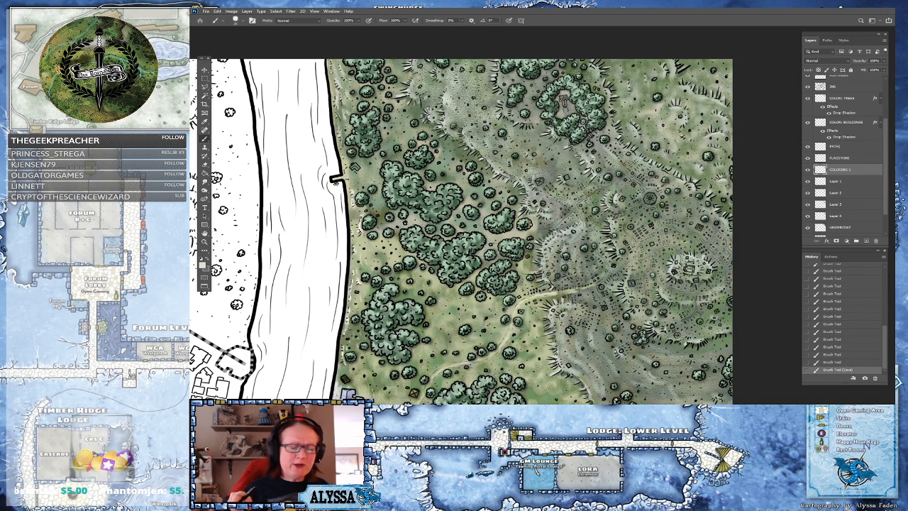
Brush one more pale cream stroke across the meadow east of the river
{"action": "left_click_drag", "start_coordinate": [389, 162], "coordinate": [606, 222]}
{"action": "scroll", "coordinate": [606, 222], "scroll_direction": "up", "scroll_amount": 3}
{"action": "scroll", "coordinate": [611, 223], "scroll_direction": "up", "scroll_amount": 2}
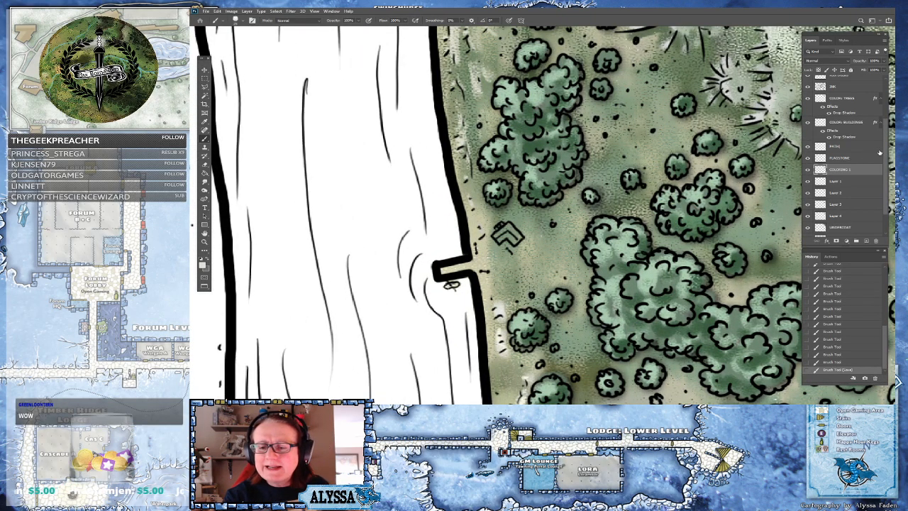
{"action": "scroll", "coordinate": [859, 145], "scroll_direction": "up", "scroll_amount": 2}
On the COLOR BUILDINGS layer, sample a building's purple and paint the chevron-shaped structure near the east riverbank
{"action": "left_click", "coordinate": [859, 147]}
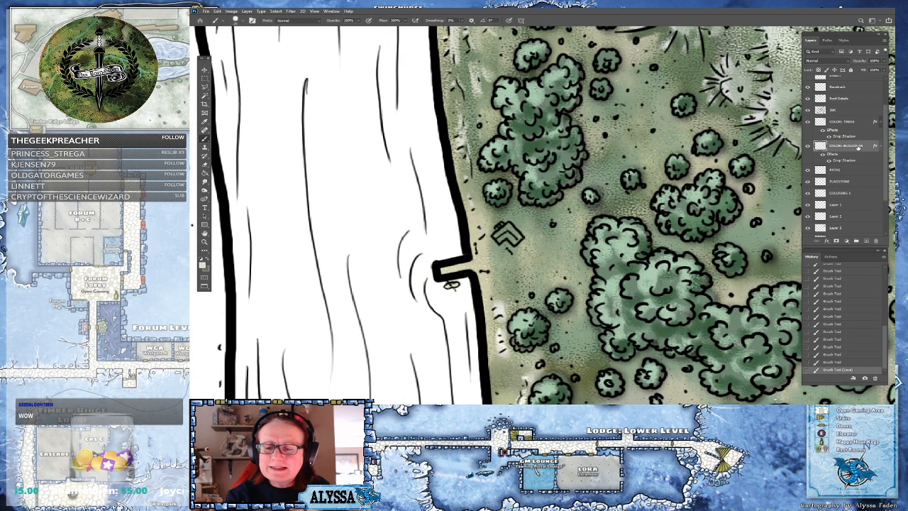
{"action": "left_click_drag", "start_coordinate": [625, 354], "coordinate": [553, 43]}
{"action": "left_click_drag", "start_coordinate": [568, 298], "coordinate": [562, 144]}
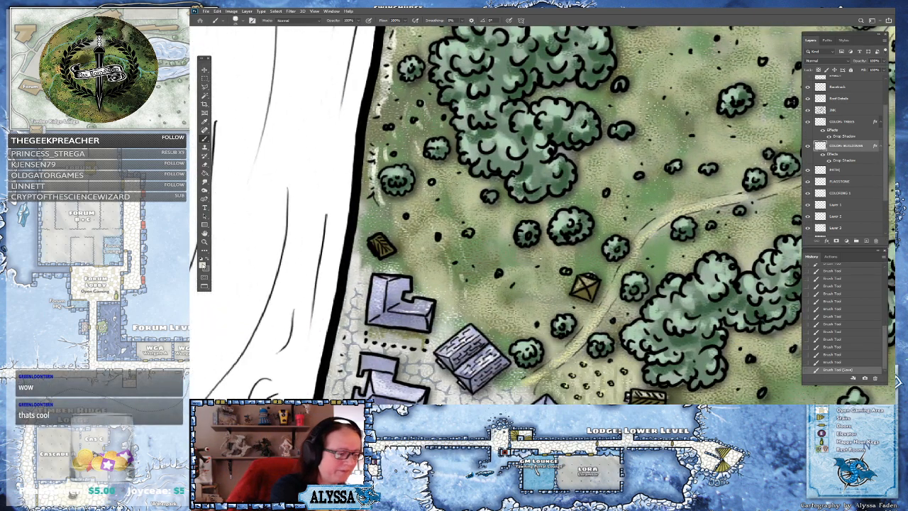
{"action": "left_click", "coordinate": [203, 266]}
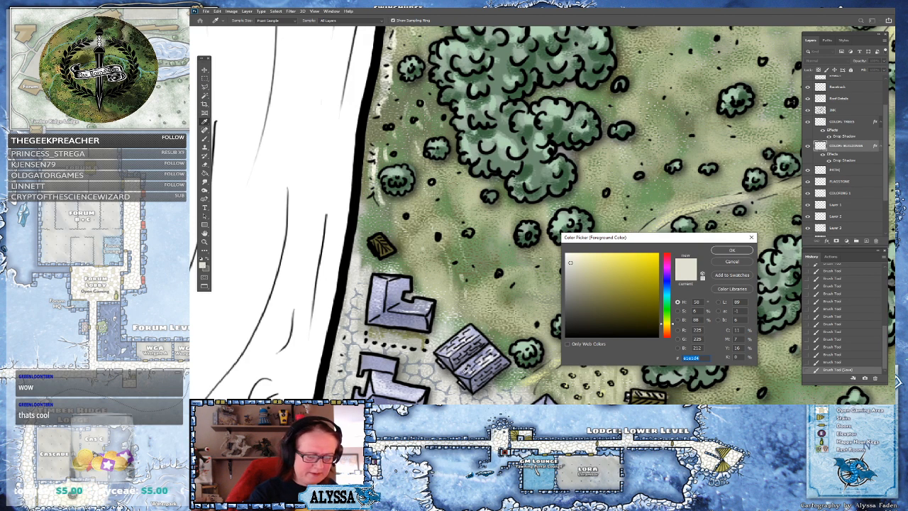
{"action": "left_click", "coordinate": [464, 375]}
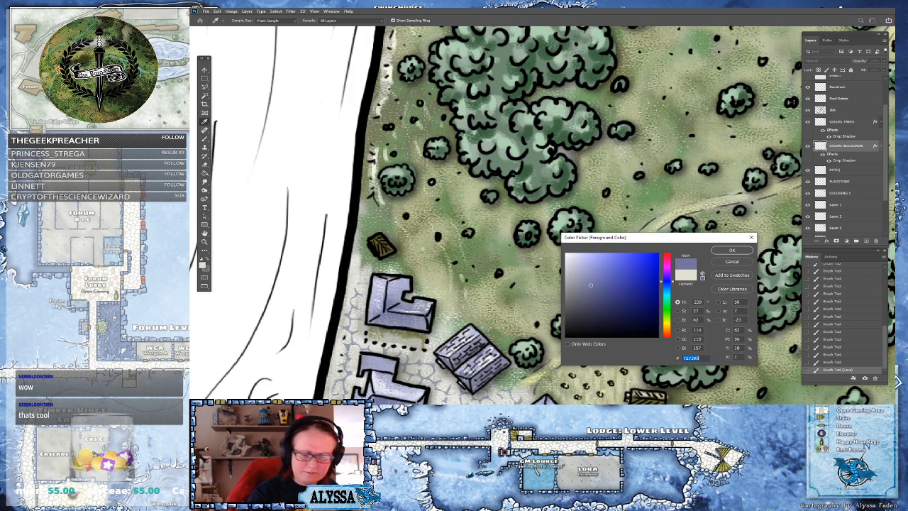
{"action": "left_click", "coordinate": [724, 250]}
{"action": "scroll", "coordinate": [718, 245], "scroll_direction": "down", "scroll_amount": 3}
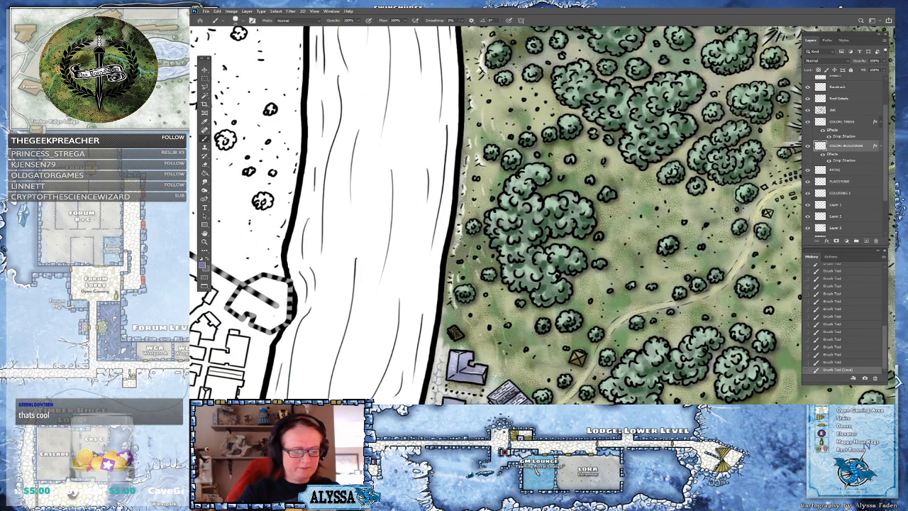
{"action": "left_click_drag", "start_coordinate": [542, 142], "coordinate": [600, 347]}
{"action": "left_click_drag", "start_coordinate": [543, 198], "coordinate": [548, 268]}
{"action": "scroll", "coordinate": [542, 227], "scroll_direction": "up", "scroll_amount": 4}
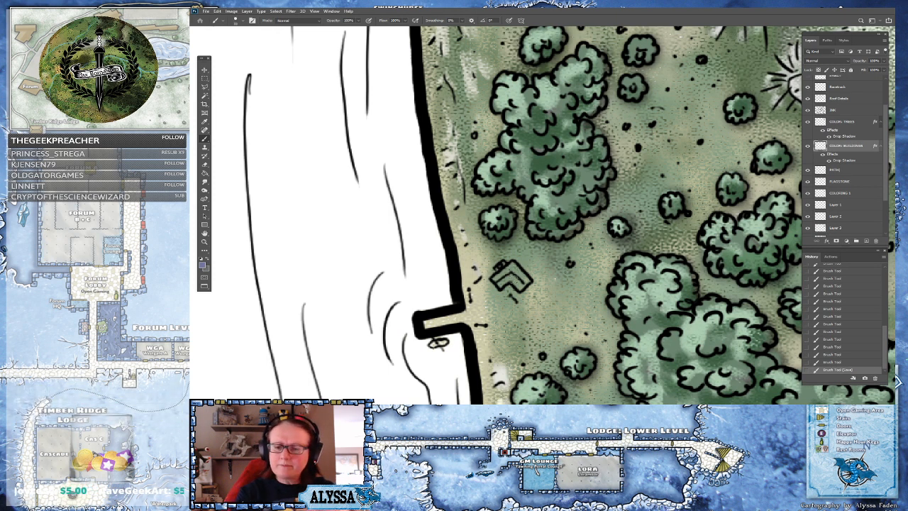
{"action": "mouse_move", "coordinate": [513, 270]}
{"action": "left_mouse_down"}
{"action": "mouse_move", "coordinate": [496, 284]}
{"action": "mouse_move", "coordinate": [517, 277]}
{"action": "mouse_move", "coordinate": [507, 275]}
{"action": "mouse_move", "coordinate": [524, 282]}
{"action": "mouse_move", "coordinate": [517, 267]}
{"action": "mouse_move", "coordinate": [529, 281]}
{"action": "mouse_move", "coordinate": [519, 278]}
{"action": "left_mouse_up"}
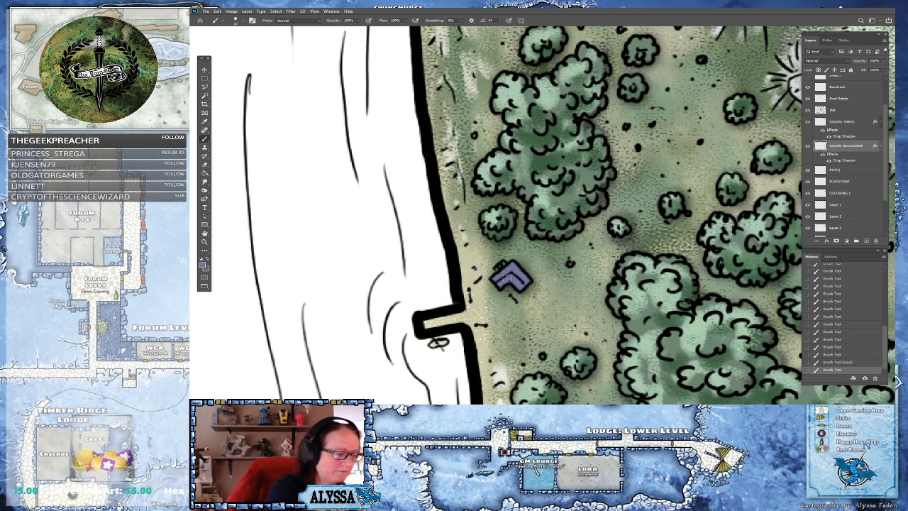
Pick a lighter lavender and paint a highlight across the chevron structure's top edge
{"action": "left_click", "coordinate": [203, 264]}
{"action": "left_click", "coordinate": [575, 265]}
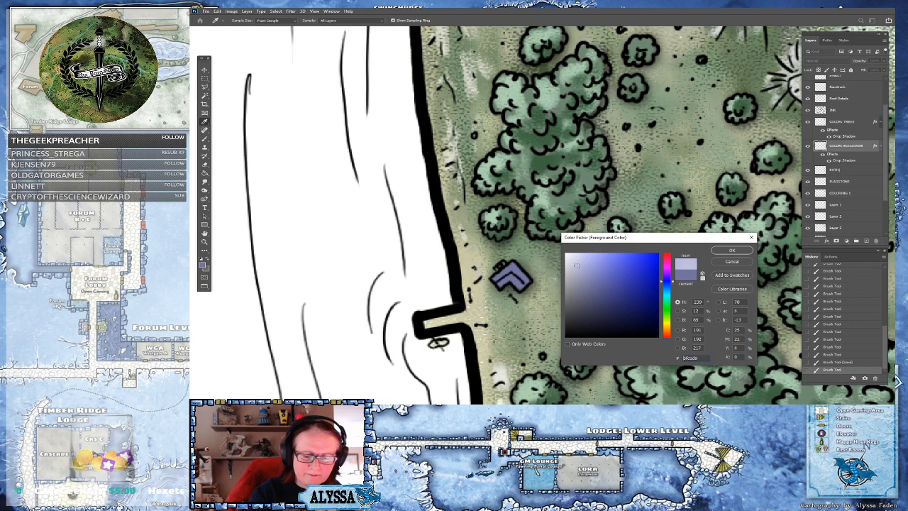
{"action": "left_click", "coordinate": [731, 250]}
{"action": "mouse_move", "coordinate": [498, 278]}
{"action": "left_mouse_down"}
{"action": "mouse_move", "coordinate": [513, 265]}
{"action": "mouse_move", "coordinate": [533, 280]}
{"action": "left_mouse_up"}
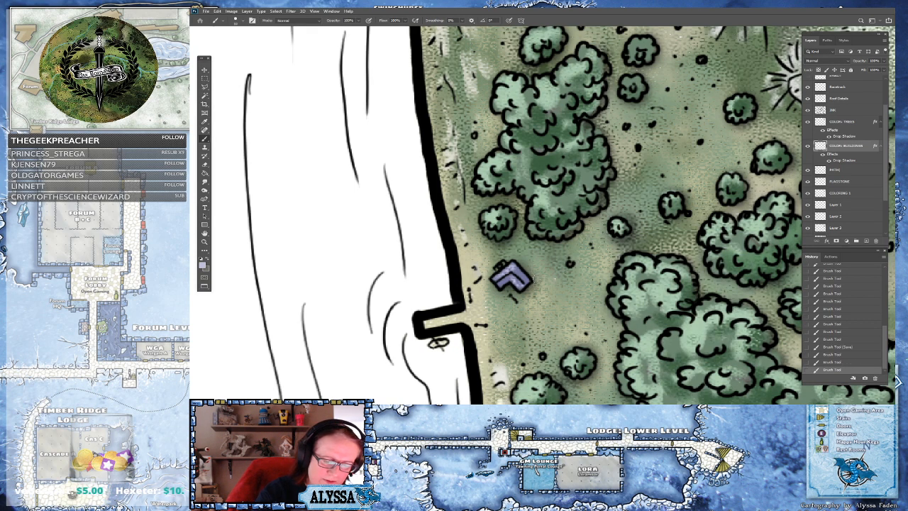
Pick a paler lavender and brush extra highlights along the chevron structure's upper arm
{"action": "left_click", "coordinate": [203, 267]}
{"action": "left_click", "coordinate": [570, 256]}
{"action": "left_click", "coordinate": [738, 251]}
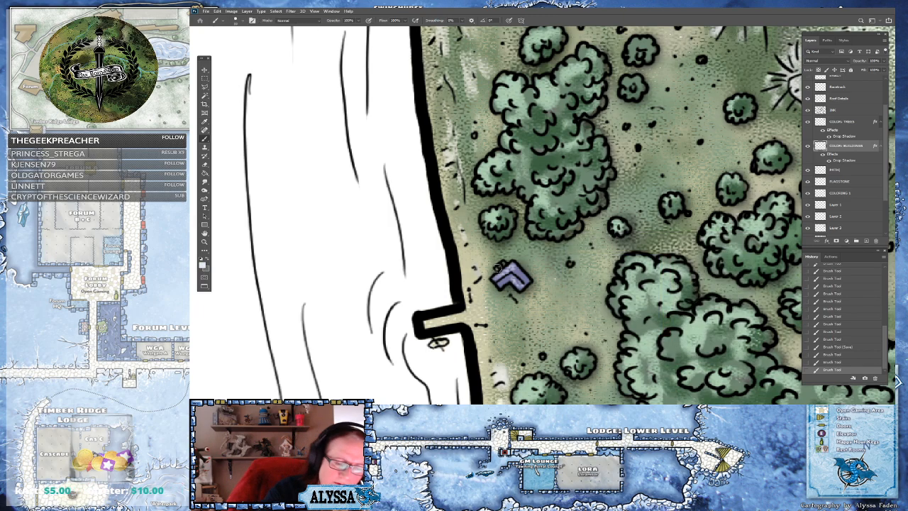
{"action": "left_click_drag", "start_coordinate": [501, 266], "coordinate": [538, 215]}
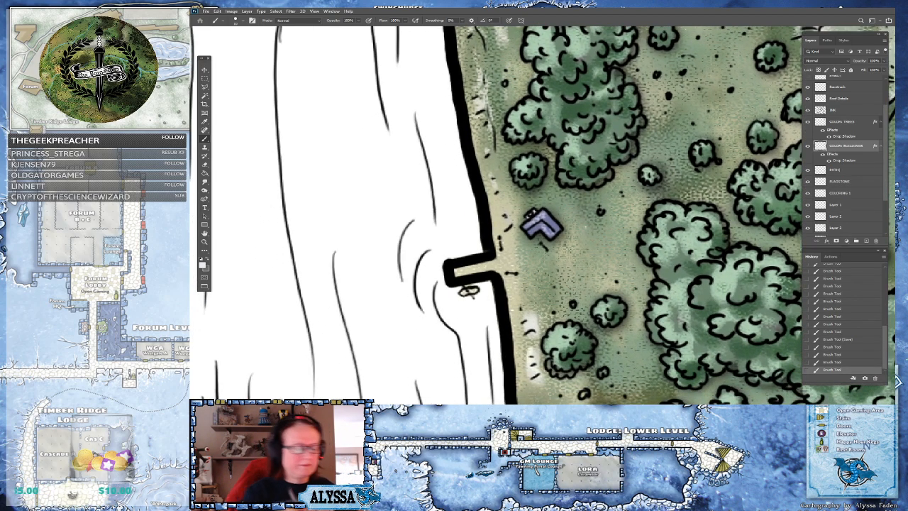
Pick a darker purple and touch up the shadow side of the chevron structure
{"action": "left_click", "coordinate": [203, 267]}
{"action": "left_click", "coordinate": [537, 228]}
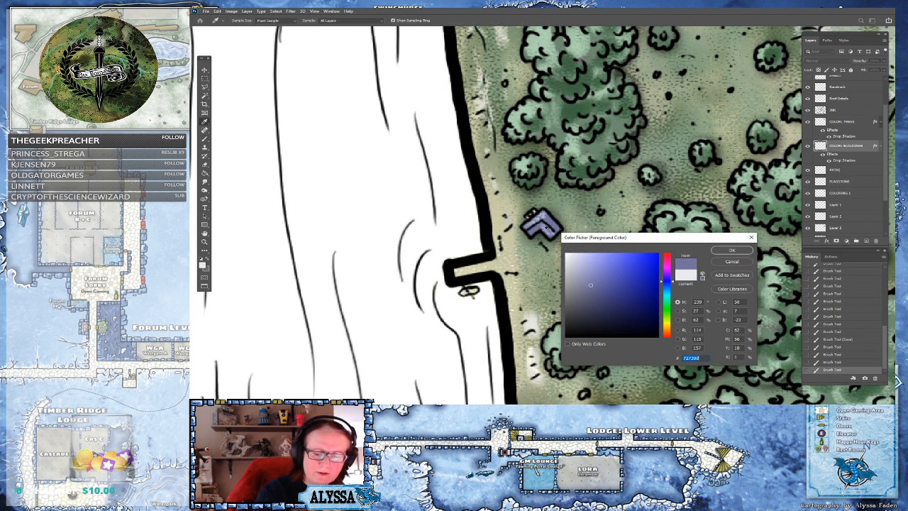
{"action": "left_click", "coordinate": [595, 294]}
{"action": "left_click", "coordinate": [731, 250]}
{"action": "left_click_drag", "start_coordinate": [529, 233], "coordinate": [543, 224]}
Pick an olive-khaki color and paint the dock notch on the east riverbank
{"action": "scroll", "coordinate": [581, 238], "scroll_direction": "down", "scroll_amount": 6}
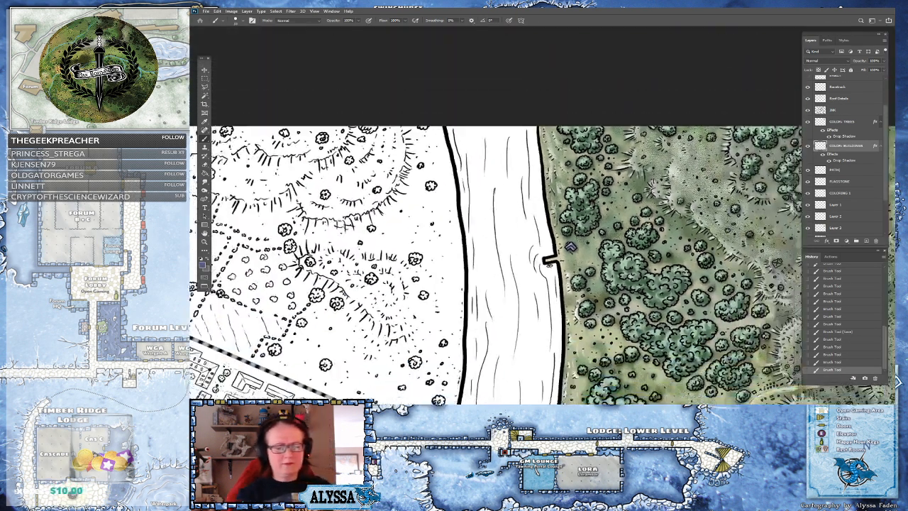
{"action": "scroll", "coordinate": [581, 238], "scroll_direction": "up", "scroll_amount": 6}
{"action": "left_click", "coordinate": [204, 265]}
{"action": "left_click_drag", "start_coordinate": [667, 281], "coordinate": [668, 321]}
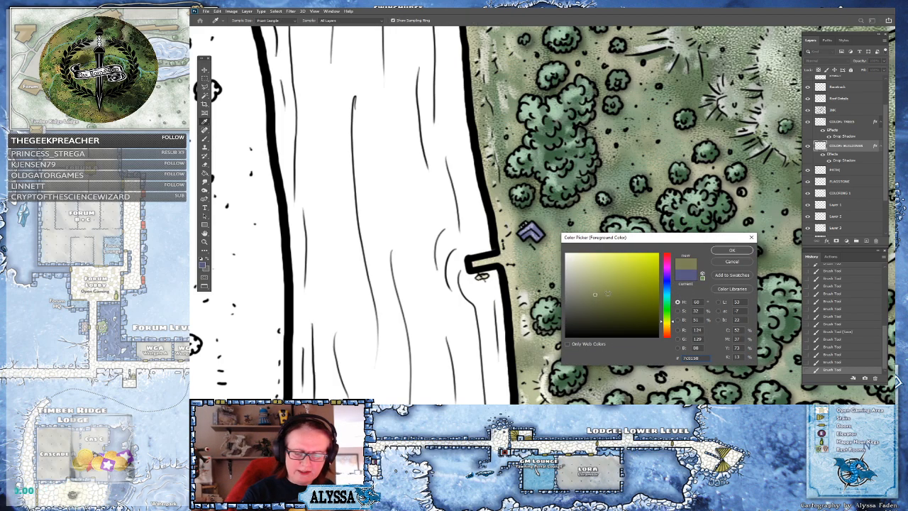
{"action": "left_click", "coordinate": [610, 297]}
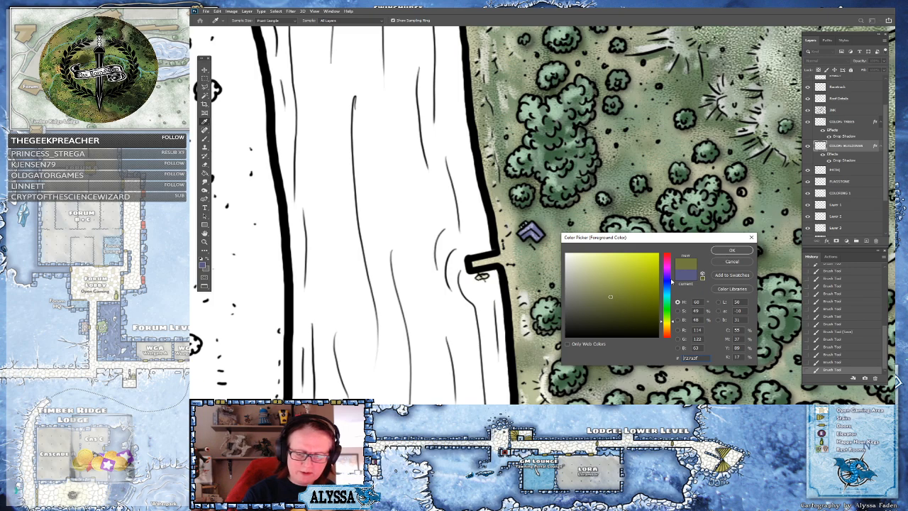
{"action": "left_click_drag", "start_coordinate": [670, 321], "coordinate": [668, 325]}
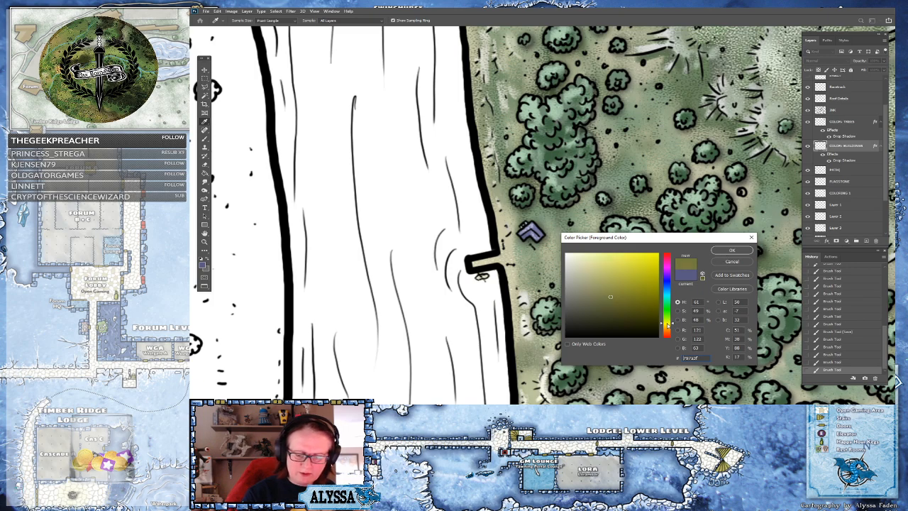
{"action": "left_click", "coordinate": [731, 251]}
{"action": "left_click_drag", "start_coordinate": [473, 263], "coordinate": [499, 265]}
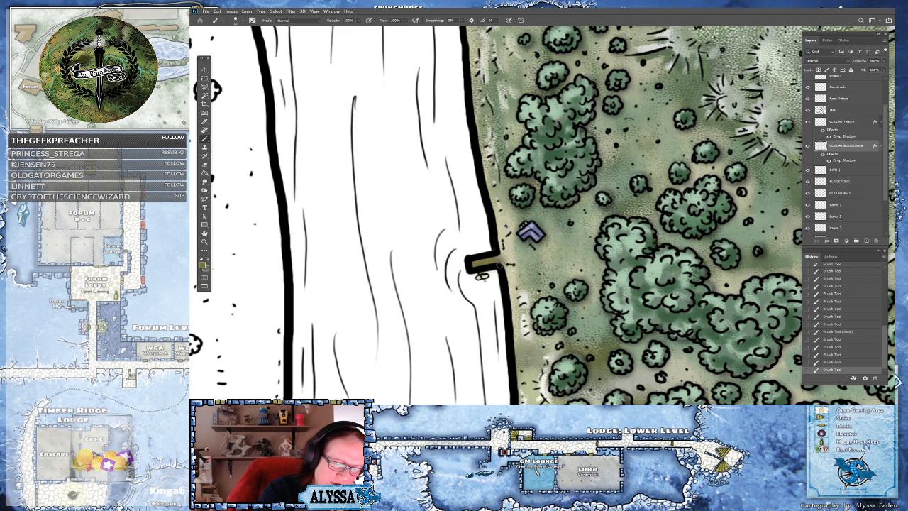
Switch to COLORING 1 and dab color onto the small boat shape below the dock notch
{"action": "key", "text": "ctrl+minus"}
{"action": "key", "text": "ctrl+minus"}
{"action": "key", "text": "ctrl+plus"}
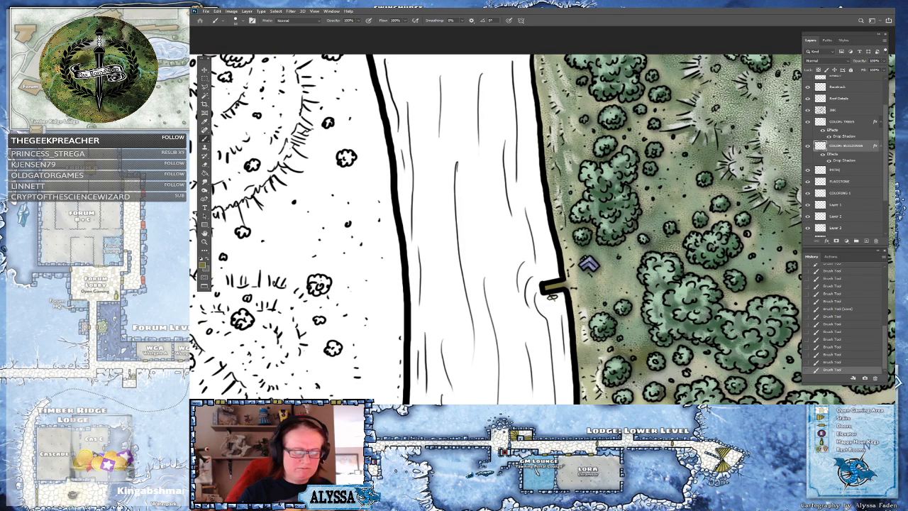
{"action": "left_click", "coordinate": [552, 295]}
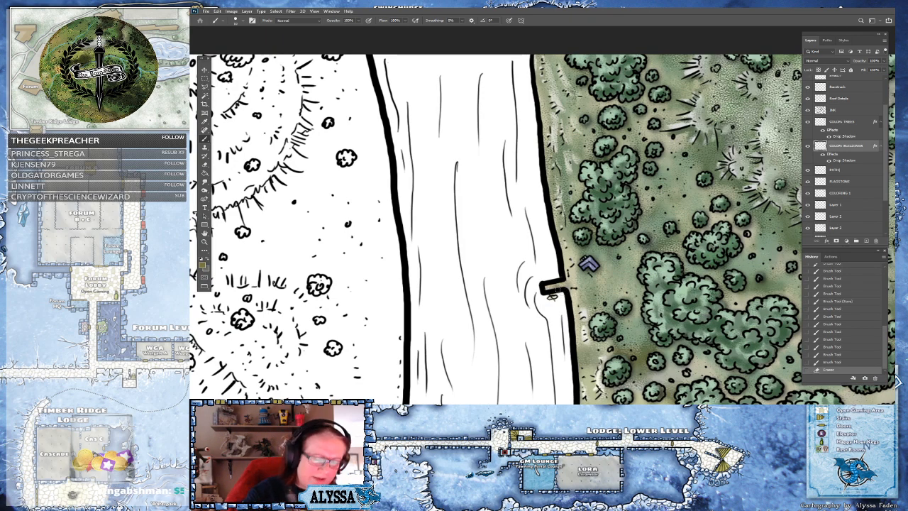
{"action": "left_click", "coordinate": [841, 194]}
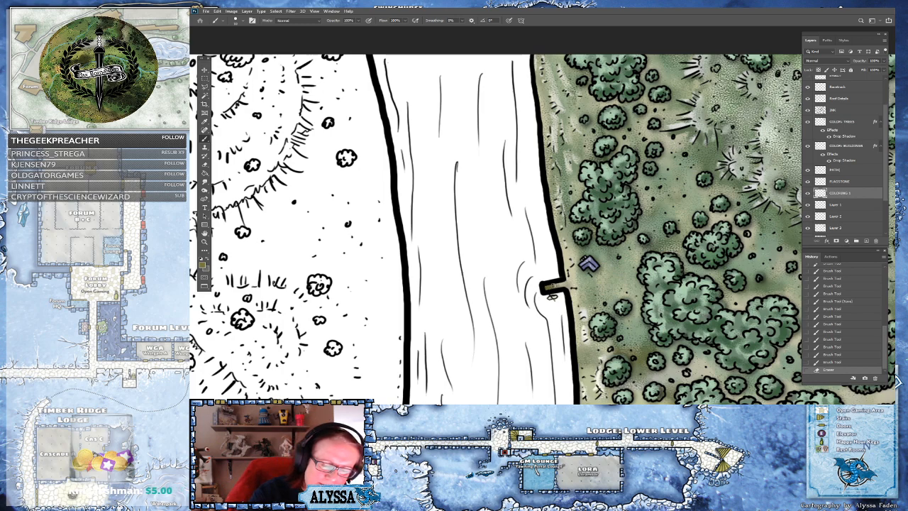
{"action": "left_click", "coordinate": [553, 295]}
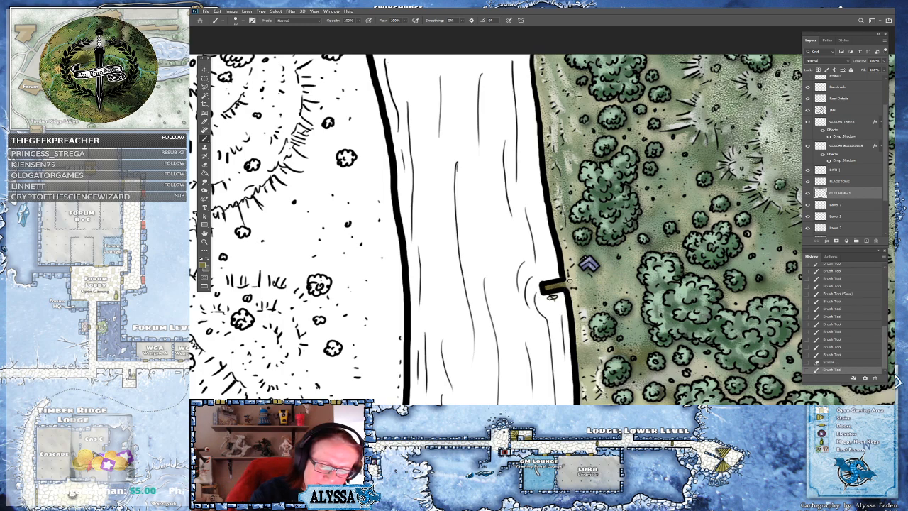
{"action": "left_click", "coordinate": [552, 295]}
{"action": "left_click", "coordinate": [553, 295]}
{"action": "left_click", "coordinate": [552, 295]}
{"action": "left_click", "coordinate": [552, 295]}
Sample a tan color from the map and dab it onto the small boat below the notch
{"action": "key", "text": "i"}
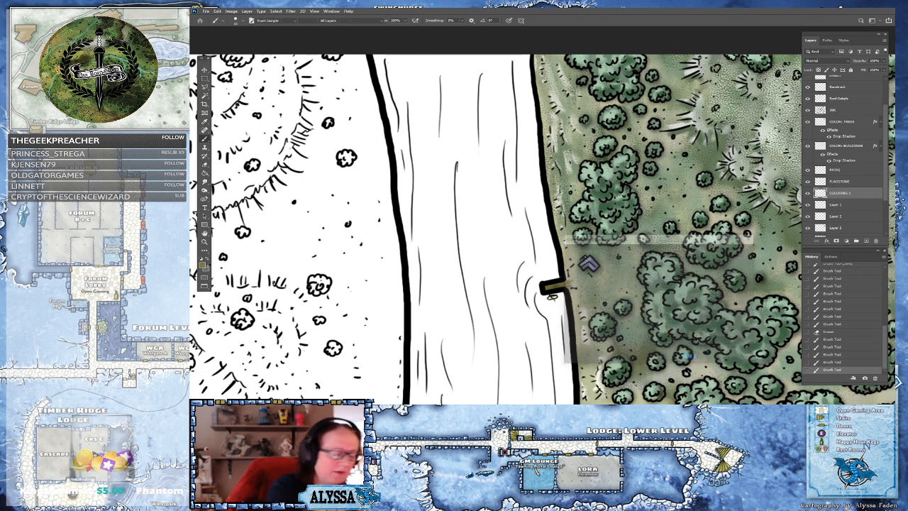
{"action": "left_click", "coordinate": [590, 269]}
{"action": "left_click", "coordinate": [732, 250]}
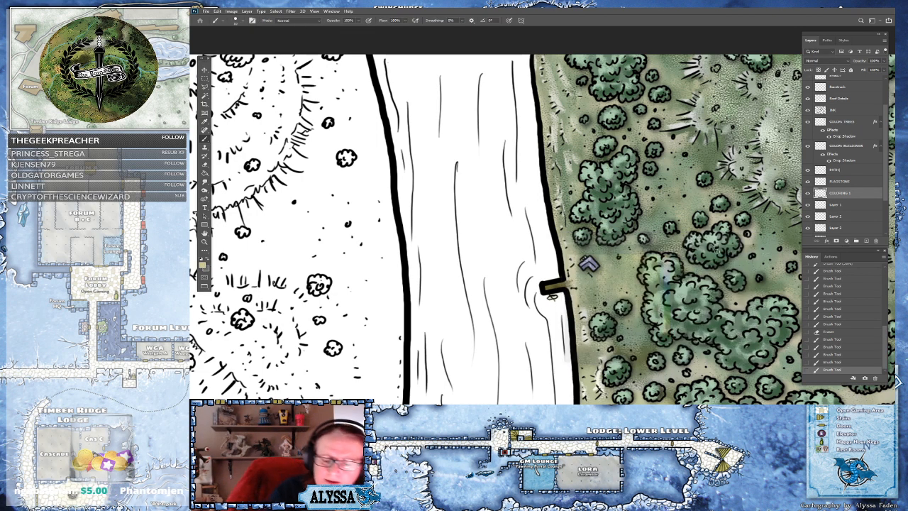
{"action": "left_click", "coordinate": [552, 296]}
{"action": "left_click", "coordinate": [552, 296]}
Review the colored forest, meadow and buildings east of the river at different zoom levels
{"action": "scroll", "coordinate": [553, 295], "scroll_direction": "up", "scroll_amount": 5}
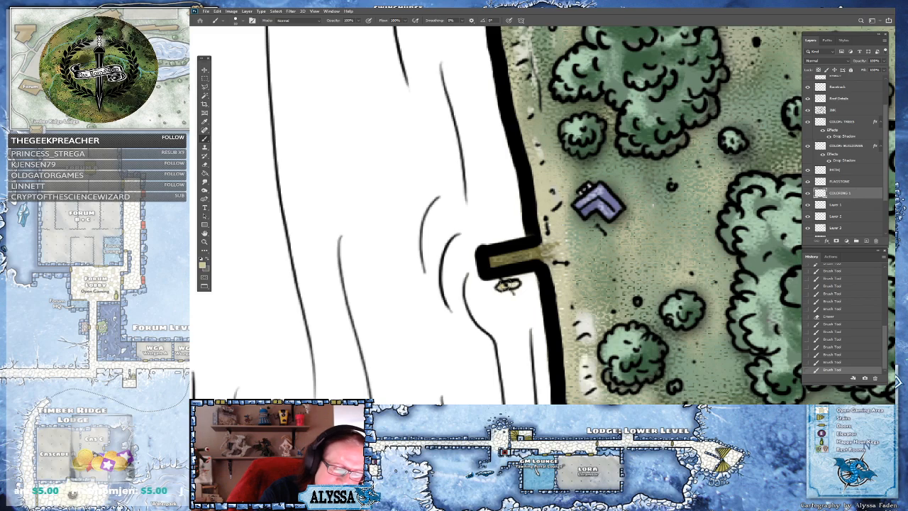
{"action": "left_click", "coordinate": [204, 266]}
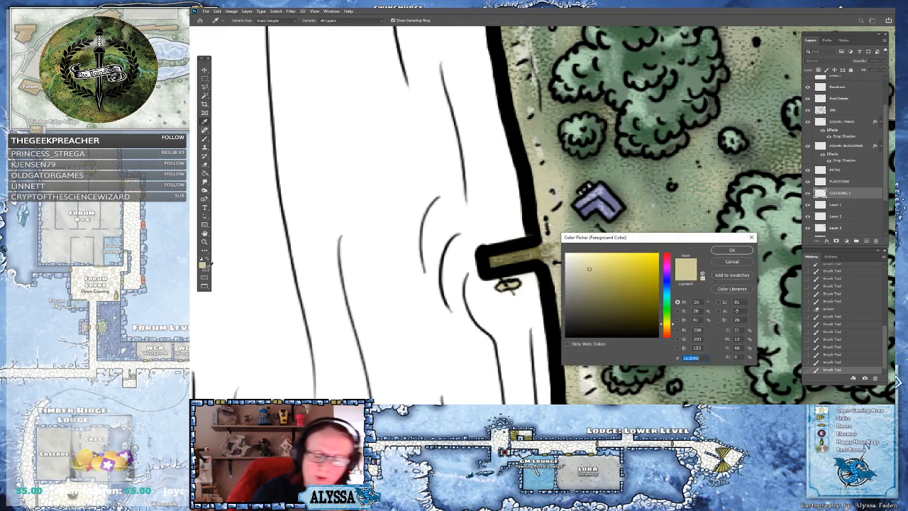
{"action": "left_click", "coordinate": [733, 250]}
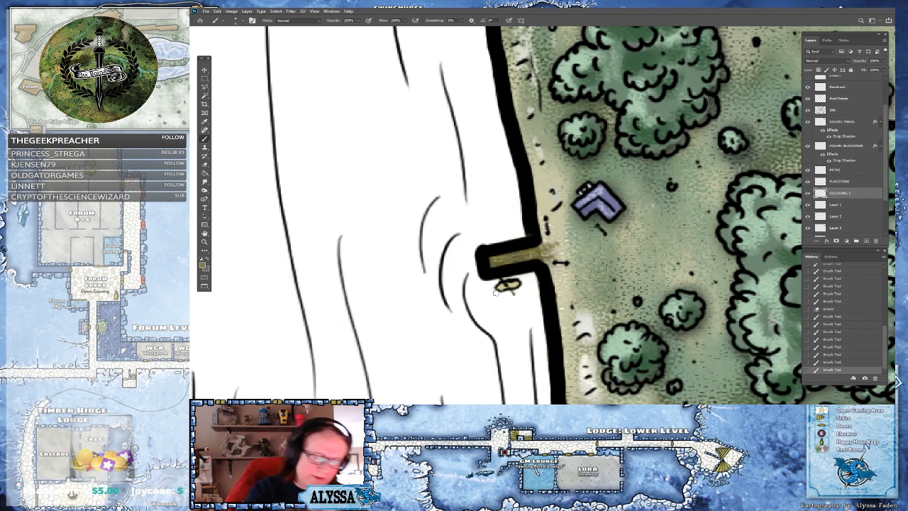
{"action": "mouse_move", "coordinate": [505, 286]}
{"action": "left_mouse_down"}
{"action": "mouse_move", "coordinate": [530, 277]}
{"action": "mouse_move", "coordinate": [385, 250]}
{"action": "left_mouse_up"}
{"action": "scroll", "coordinate": [525, 282], "scroll_direction": "down", "scroll_amount": 5}
{"action": "scroll", "coordinate": [436, 362], "scroll_direction": "down", "scroll_amount": 3}
{"action": "scroll", "coordinate": [611, 334], "scroll_direction": "up", "scroll_amount": 1}
{"action": "left_click_drag", "start_coordinate": [611, 333], "coordinate": [557, 305]}
{"action": "scroll", "coordinate": [558, 305], "scroll_direction": "down", "scroll_amount": 2}
{"action": "left_click_drag", "start_coordinate": [656, 343], "coordinate": [611, 278]}
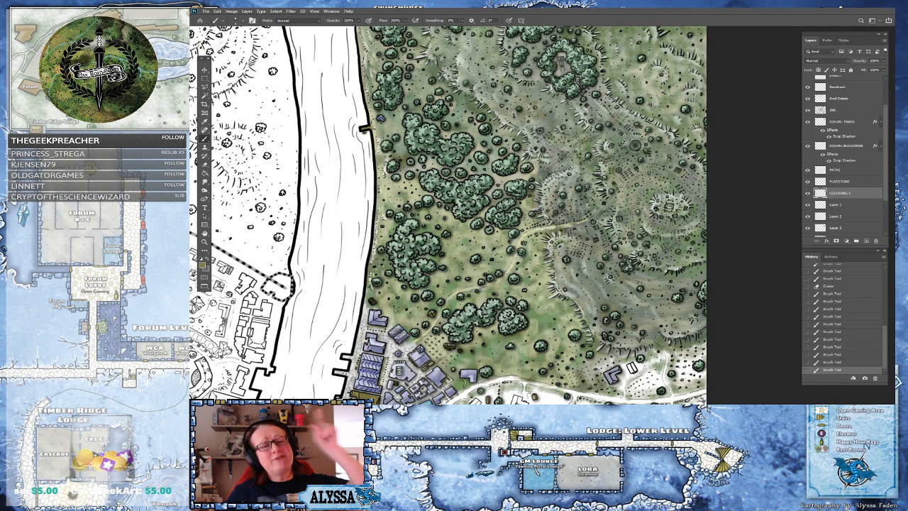
{"action": "left_click_drag", "start_coordinate": [496, 213], "coordinate": [506, 252]}
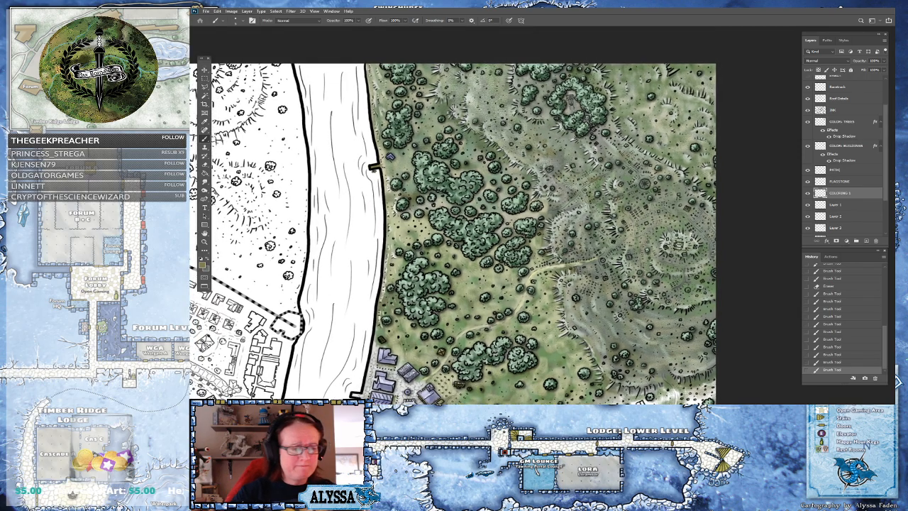
{"action": "scroll", "coordinate": [636, 213], "scroll_direction": "up", "scroll_amount": 4}
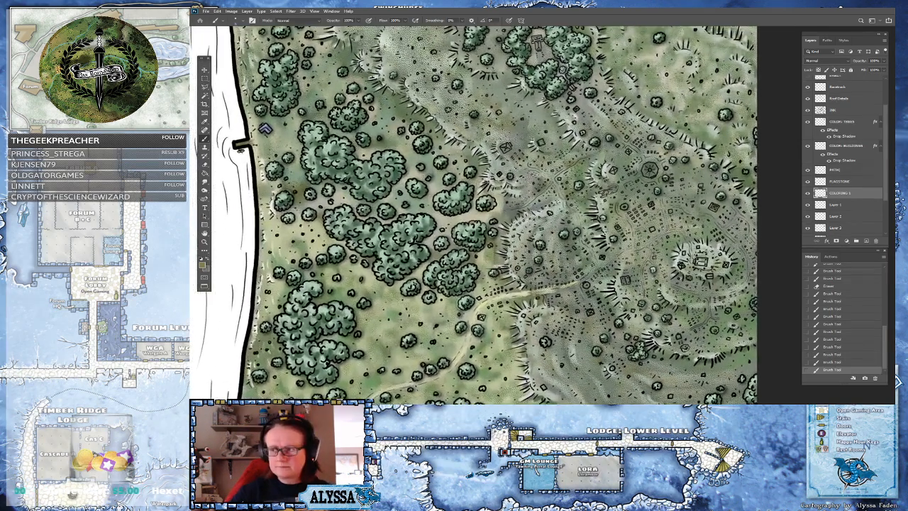
{"action": "scroll", "coordinate": [639, 185], "scroll_direction": "down", "scroll_amount": 5}
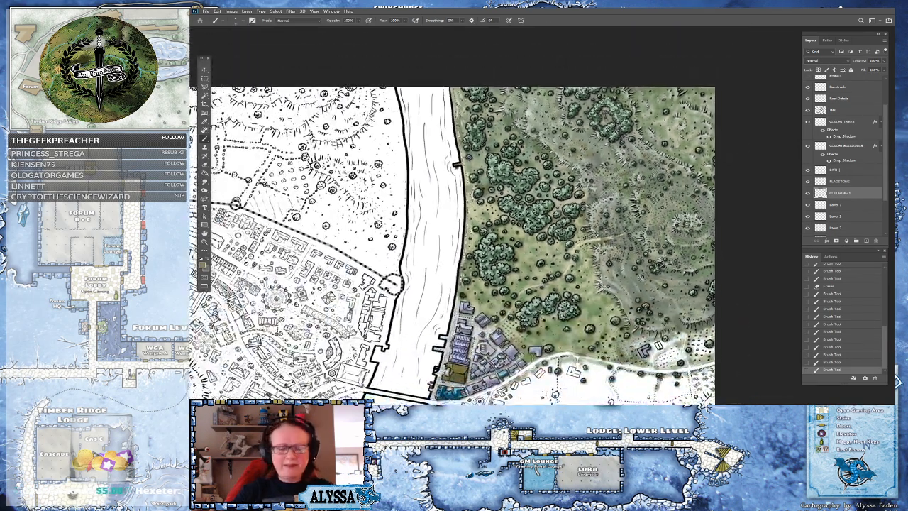
{"action": "scroll", "coordinate": [497, 227], "scroll_direction": "down", "scroll_amount": 1}
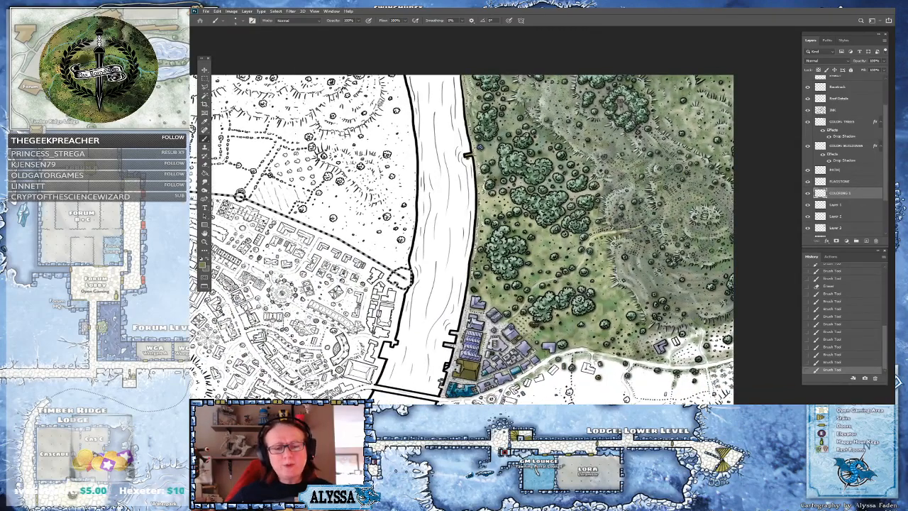
Save the map document
{"action": "key", "text": "ctrl+s"}
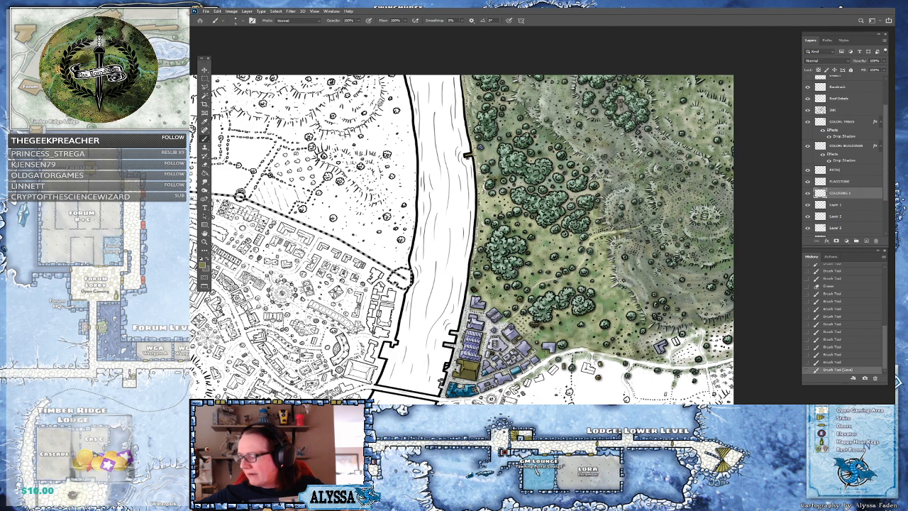
{"action": "scroll", "coordinate": [742, 238], "scroll_direction": "up", "scroll_amount": 5}
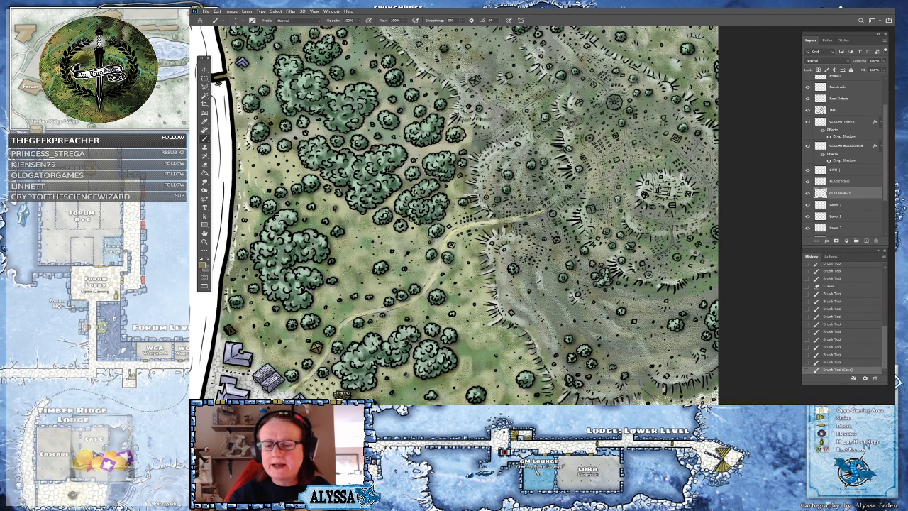
Select the PATHS layer and pick a pale khaki foreground color
{"action": "left_click", "coordinate": [867, 171]}
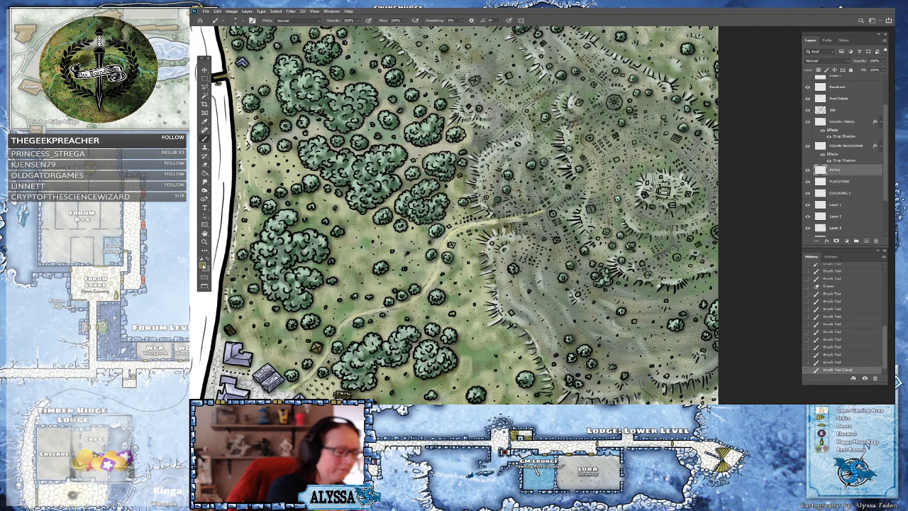
{"action": "left_click", "coordinate": [204, 265]}
{"action": "left_click", "coordinate": [378, 308]}
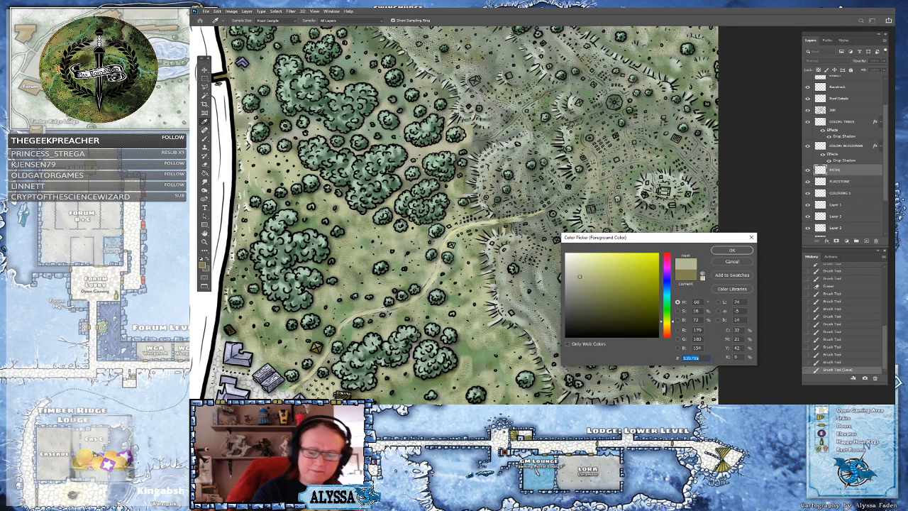
{"action": "left_click", "coordinate": [579, 268]}
{"action": "left_click", "coordinate": [728, 253]}
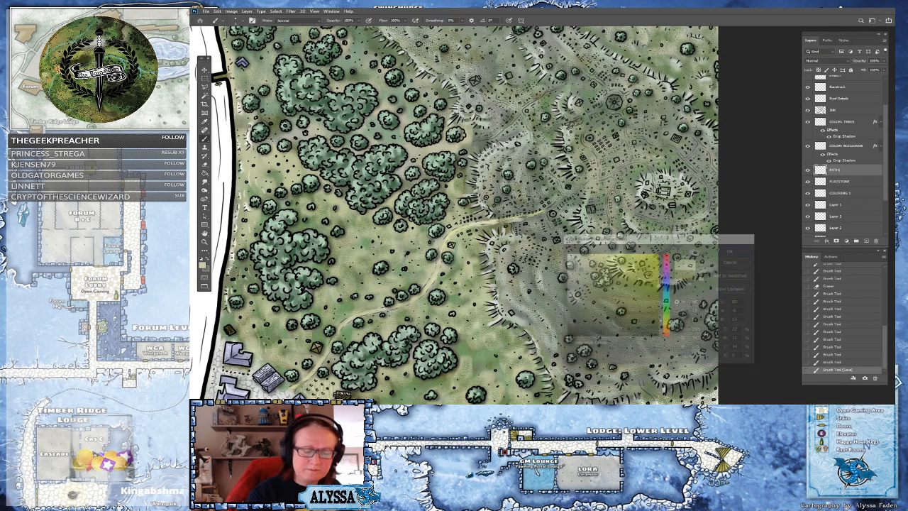
Paint the pale color along the trails winding through the hills east of the forest
{"action": "scroll", "coordinate": [724, 252], "scroll_direction": "down", "scroll_amount": 2}
{"action": "scroll", "coordinate": [555, 291], "scroll_direction": "up", "scroll_amount": 3}
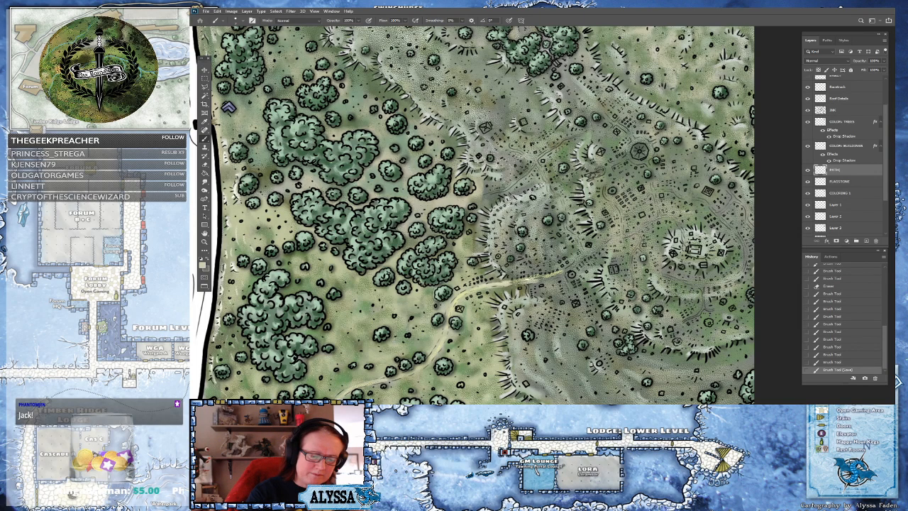
{"action": "left_click_drag", "start_coordinate": [521, 285], "coordinate": [525, 290]}
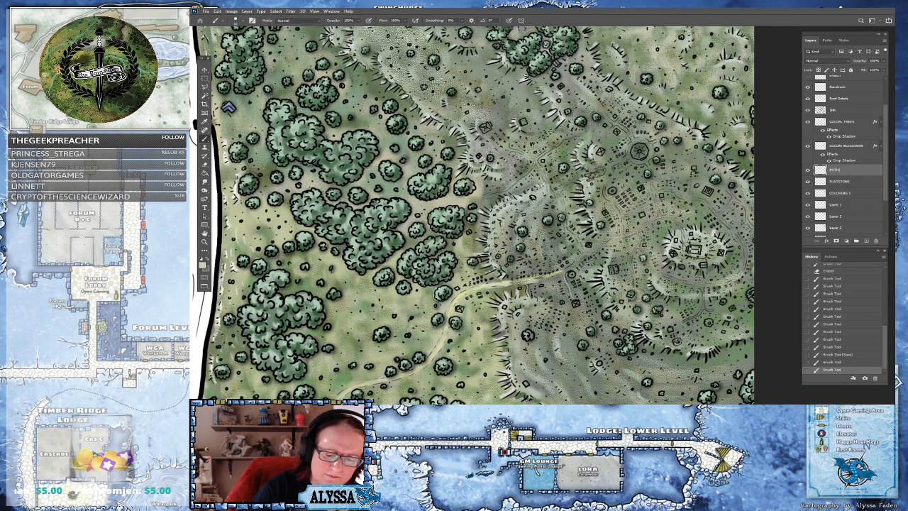
{"action": "left_click_drag", "start_coordinate": [549, 276], "coordinate": [565, 271]}
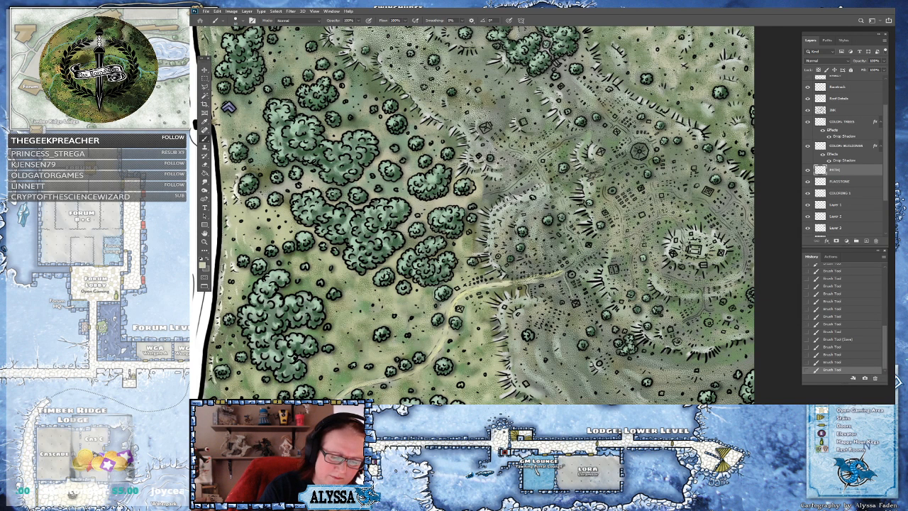
{"action": "left_click_drag", "start_coordinate": [563, 272], "coordinate": [528, 281]}
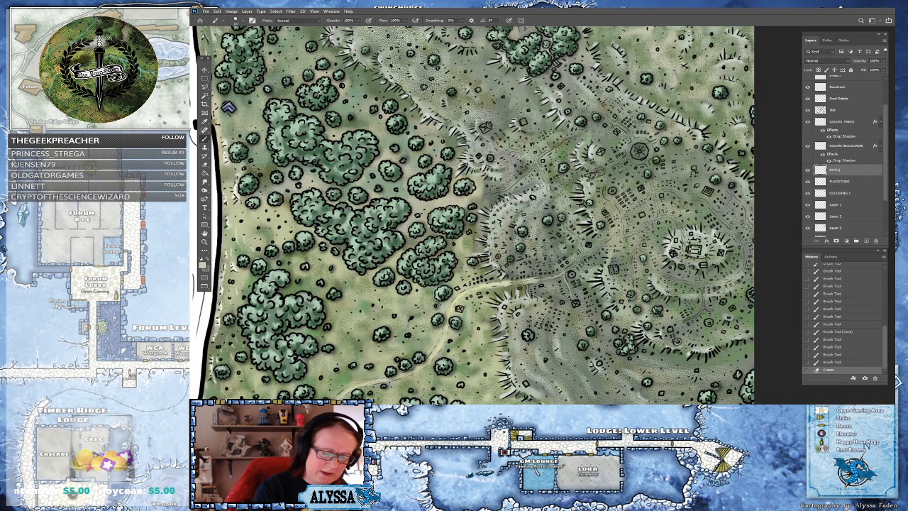
{"action": "mouse_move", "coordinate": [537, 279]}
{"action": "left_mouse_down"}
{"action": "mouse_move", "coordinate": [522, 284]}
{"action": "mouse_move", "coordinate": [590, 253]}
{"action": "mouse_move", "coordinate": [567, 230]}
{"action": "mouse_move", "coordinate": [538, 166]}
{"action": "left_mouse_up"}
{"action": "left_click_drag", "start_coordinate": [590, 252], "coordinate": [615, 236]}
{"action": "left_click_drag", "start_coordinate": [577, 282], "coordinate": [604, 350]}
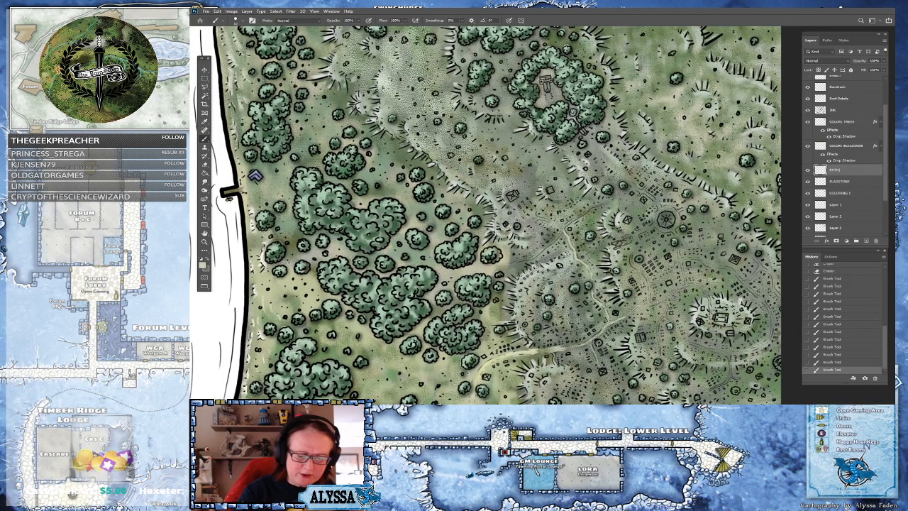
{"action": "left_click_drag", "start_coordinate": [524, 258], "coordinate": [503, 269]}
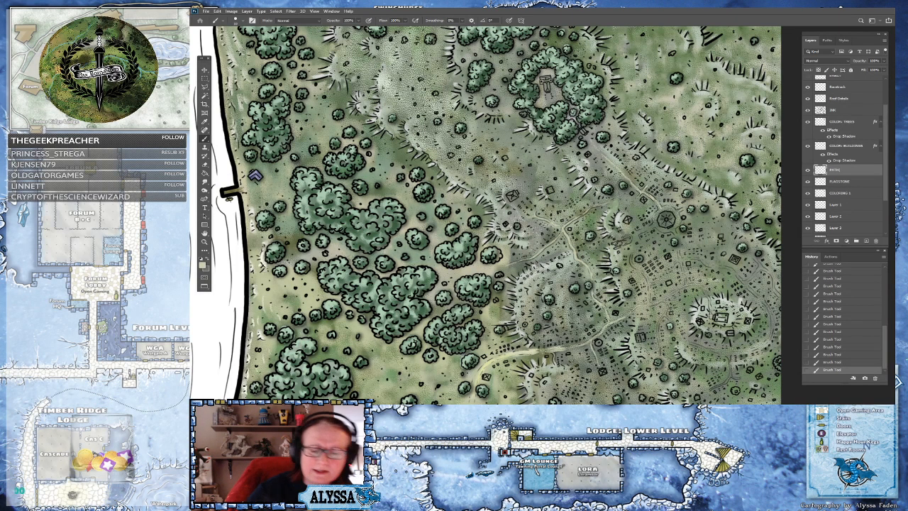
{"action": "left_click_drag", "start_coordinate": [525, 249], "coordinate": [445, 242]}
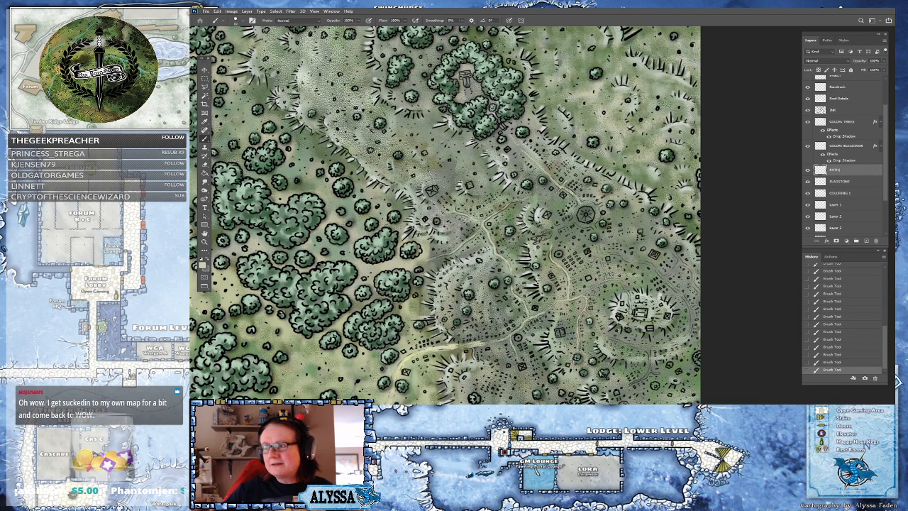
{"action": "left_click_drag", "start_coordinate": [445, 145], "coordinate": [428, 130]}
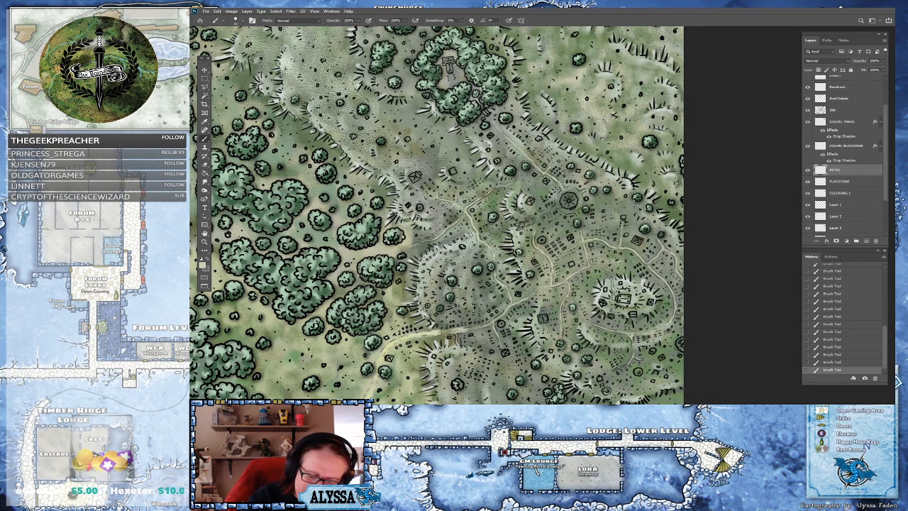
Extend the pale path color along further trails across the meadow and hills
{"action": "scroll", "coordinate": [626, 360], "scroll_direction": "down", "scroll_amount": 6}
{"action": "scroll", "coordinate": [618, 217], "scroll_direction": "up", "scroll_amount": 3}
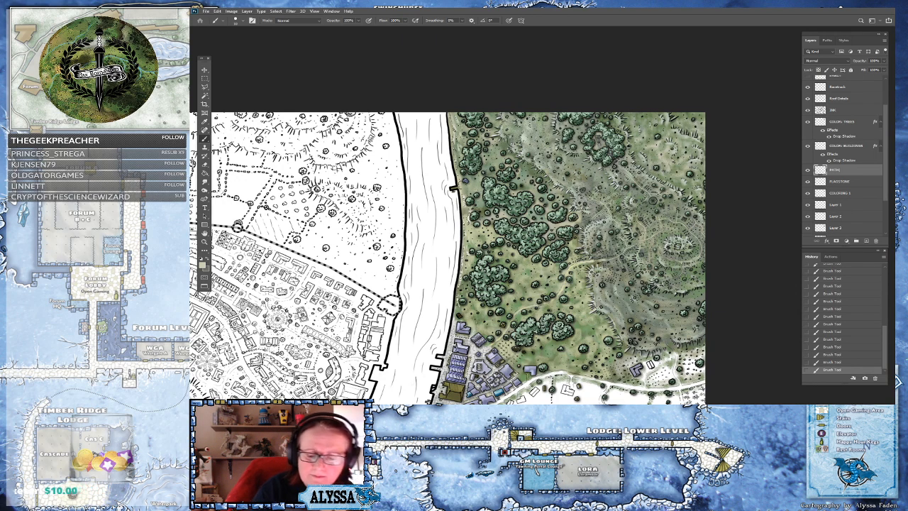
{"action": "scroll", "coordinate": [669, 349], "scroll_direction": "up", "scroll_amount": 4}
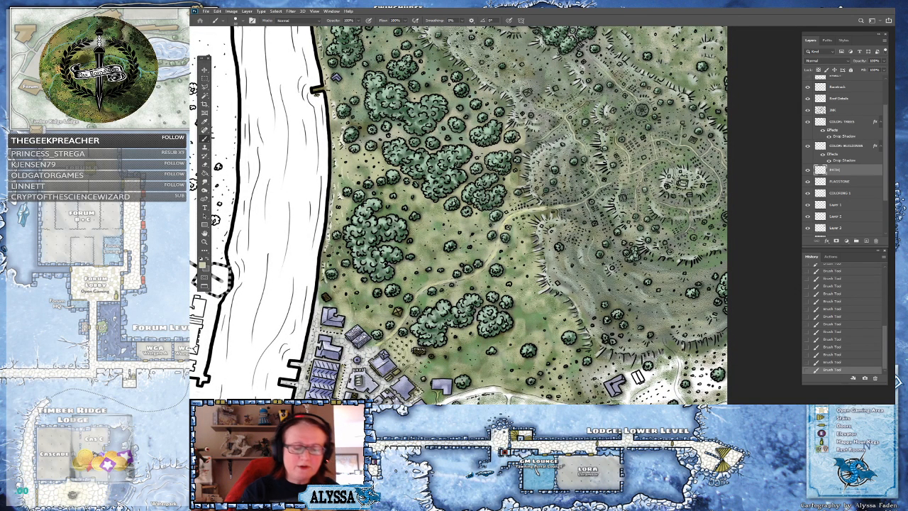
{"action": "scroll", "coordinate": [672, 349], "scroll_direction": "down", "scroll_amount": 4}
{"action": "scroll", "coordinate": [649, 264], "scroll_direction": "up", "scroll_amount": 3}
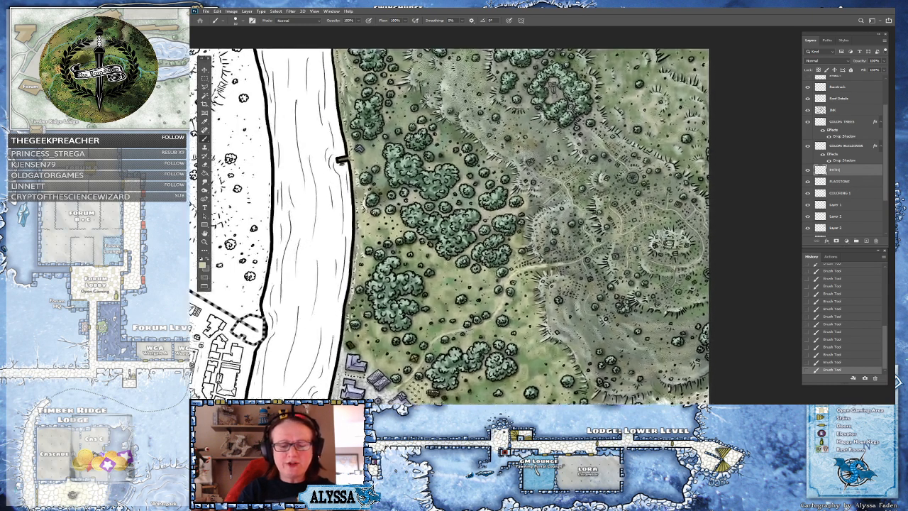
{"action": "left_click_drag", "start_coordinate": [609, 258], "coordinate": [572, 341]}
{"action": "scroll", "coordinate": [572, 341], "scroll_direction": "up", "scroll_amount": 2}
{"action": "scroll", "coordinate": [602, 240], "scroll_direction": "up", "scroll_amount": 1}
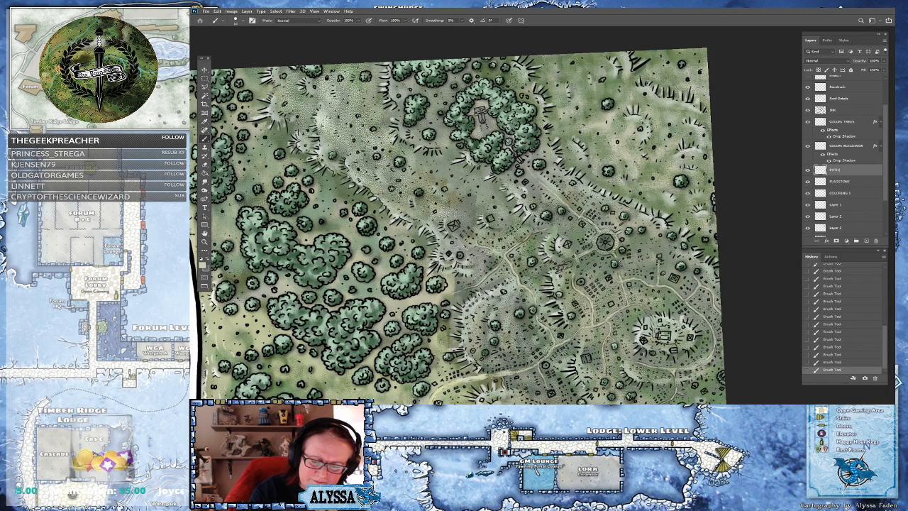
{"action": "scroll", "coordinate": [674, 273], "scroll_direction": "down", "scroll_amount": 3}
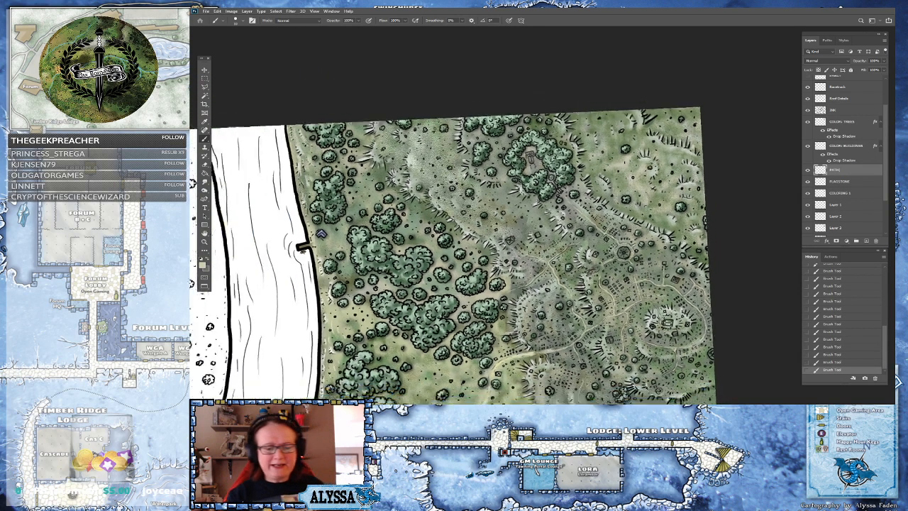
{"action": "scroll", "coordinate": [600, 309], "scroll_direction": "up", "scroll_amount": 1}
{"action": "left_click_drag", "start_coordinate": [342, 195], "coordinate": [404, 170]}
{"action": "scroll", "coordinate": [387, 181], "scroll_direction": "up", "scroll_amount": 1}
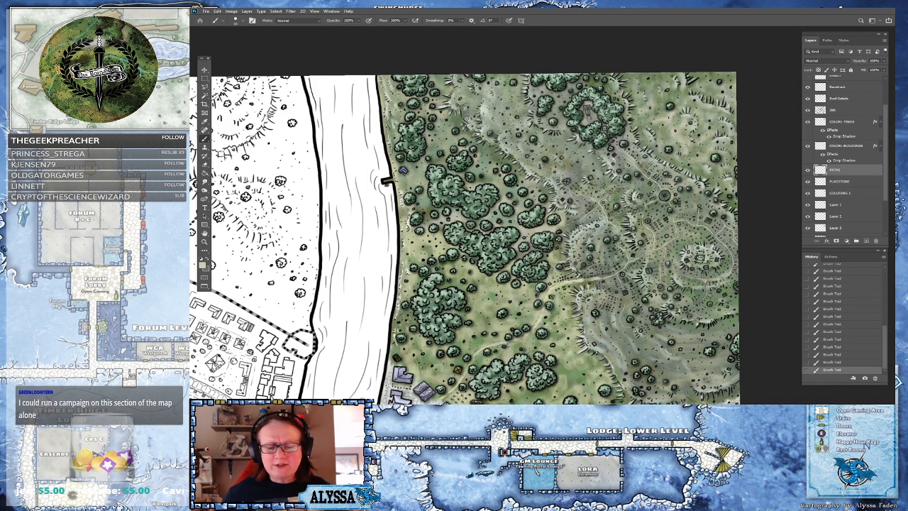
{"action": "left_click_drag", "start_coordinate": [496, 241], "coordinate": [473, 231]}
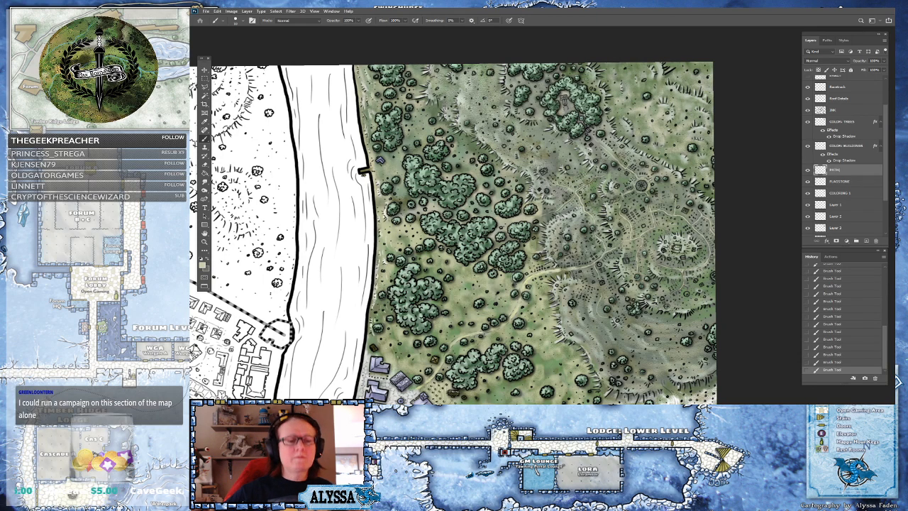
Review the painted paths, forest and hills east of the river at different zoom levels
{"action": "left_click_drag", "start_coordinate": [562, 126], "coordinate": [564, 240]}
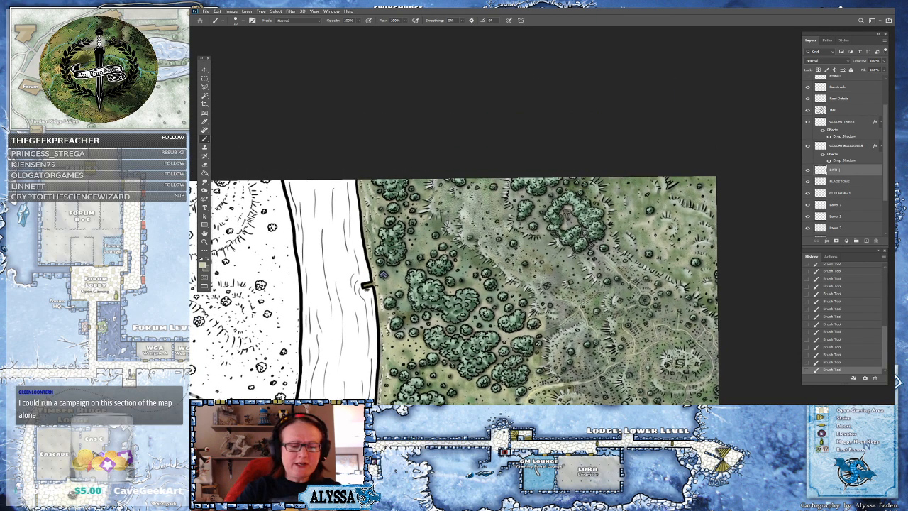
{"action": "scroll", "coordinate": [563, 239], "scroll_direction": "up", "scroll_amount": 5}
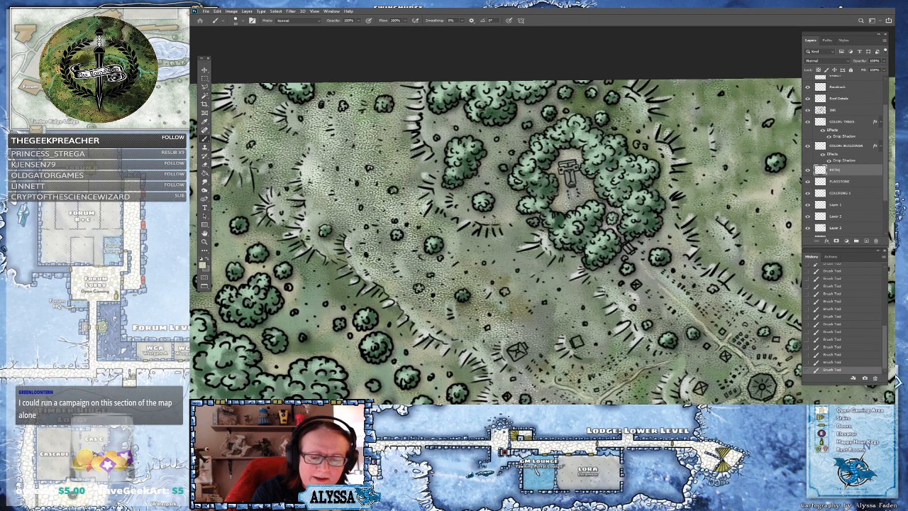
{"action": "scroll", "coordinate": [557, 231], "scroll_direction": "down", "scroll_amount": 2}
{"action": "scroll", "coordinate": [557, 230], "scroll_direction": "up", "scroll_amount": 1}
{"action": "scroll", "coordinate": [560, 230], "scroll_direction": "down", "scroll_amount": 1}
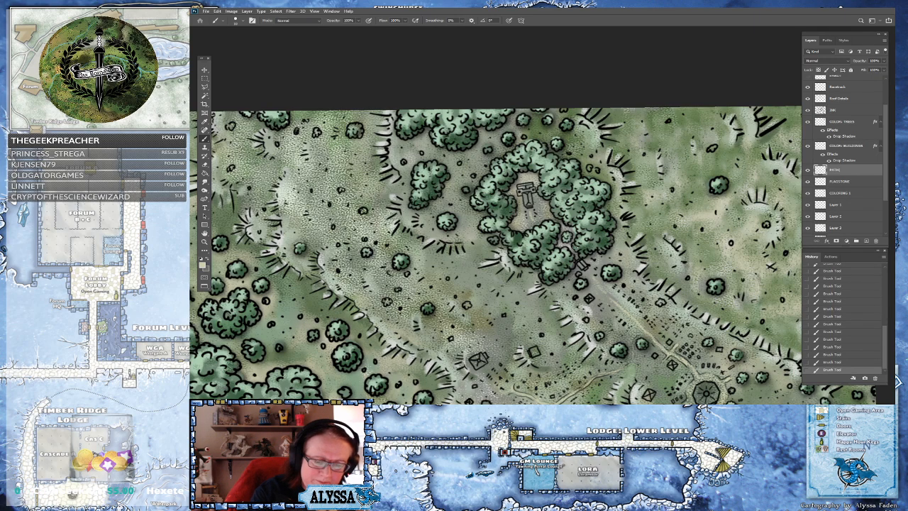
{"action": "scroll", "coordinate": [576, 247], "scroll_direction": "down", "scroll_amount": 6}
{"action": "left_click_drag", "start_coordinate": [575, 247], "coordinate": [758, 55]}
{"action": "scroll", "coordinate": [687, 148], "scroll_direction": "up", "scroll_amount": 3}
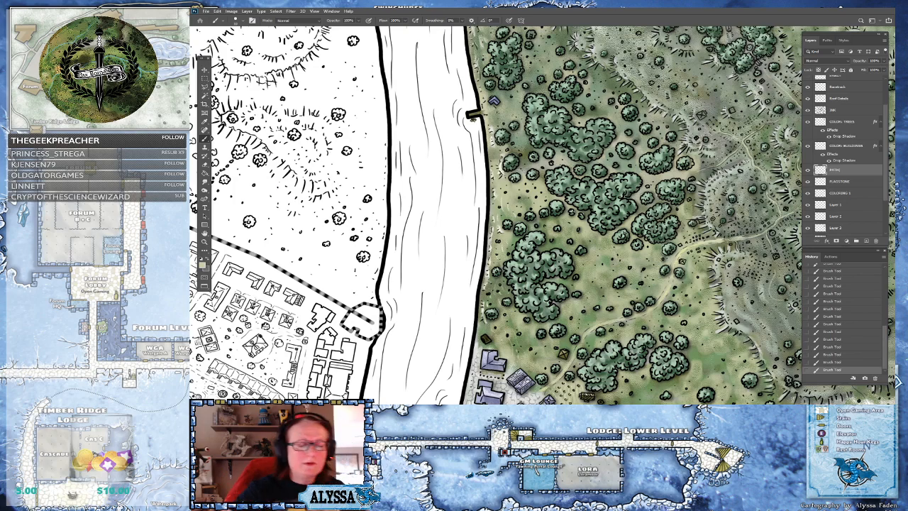
{"action": "scroll", "coordinate": [506, 124], "scroll_direction": "up", "scroll_amount": 3}
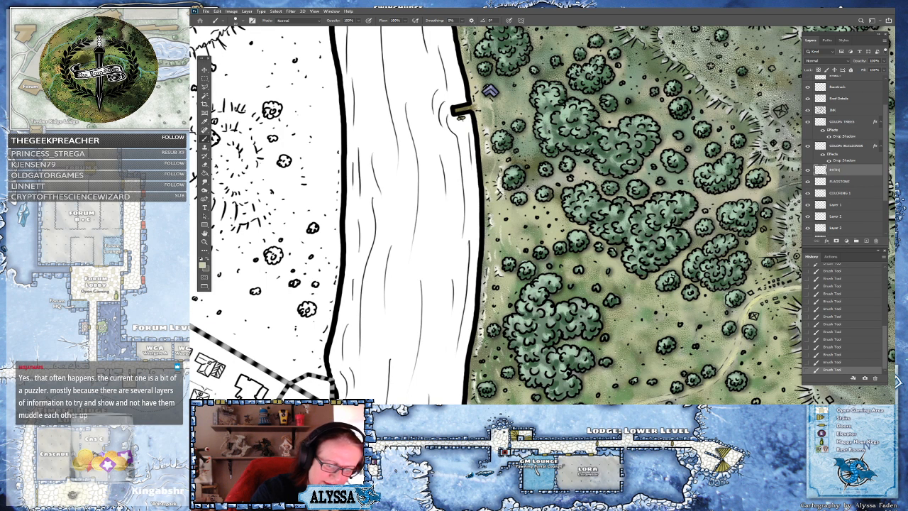
{"action": "left_click_drag", "start_coordinate": [482, 359], "coordinate": [514, 209]}
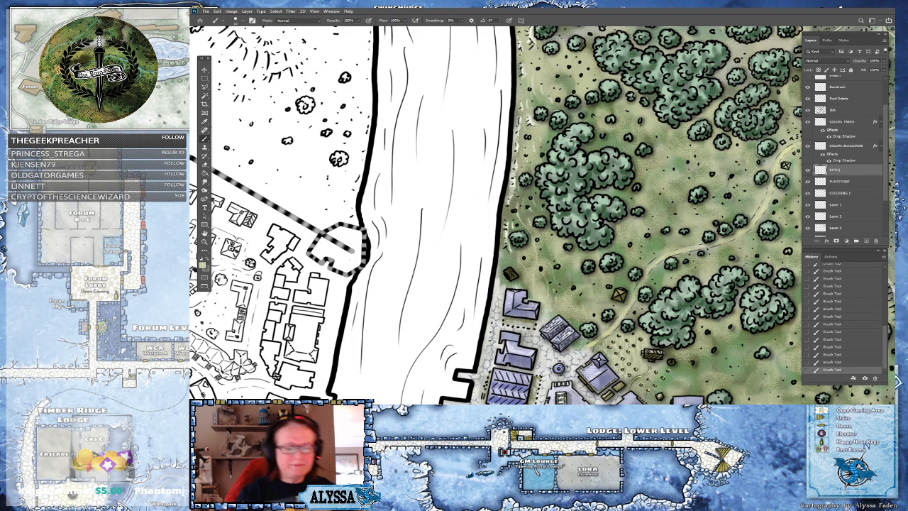
{"action": "scroll", "coordinate": [561, 348], "scroll_direction": "down", "scroll_amount": 5}
{"action": "scroll", "coordinate": [561, 249], "scroll_direction": "right", "scroll_amount": 3}
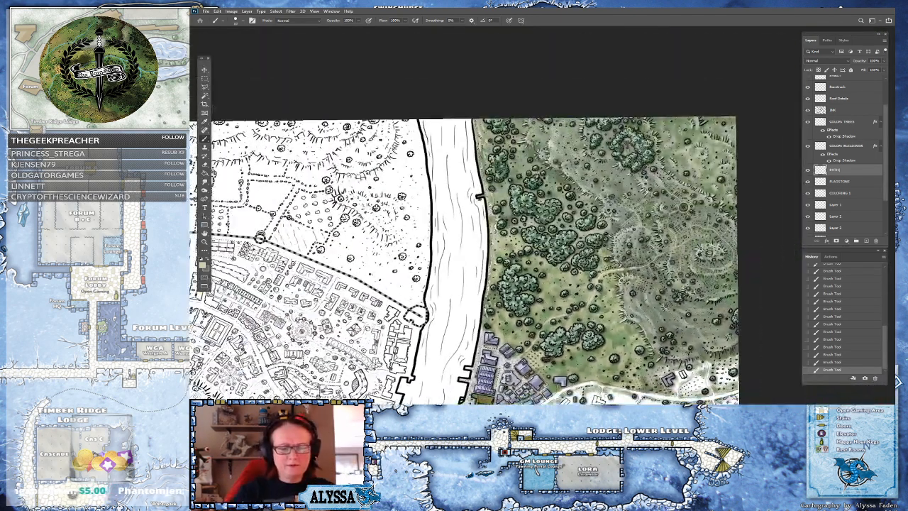
{"action": "scroll", "coordinate": [561, 248], "scroll_direction": "up", "scroll_amount": 4}
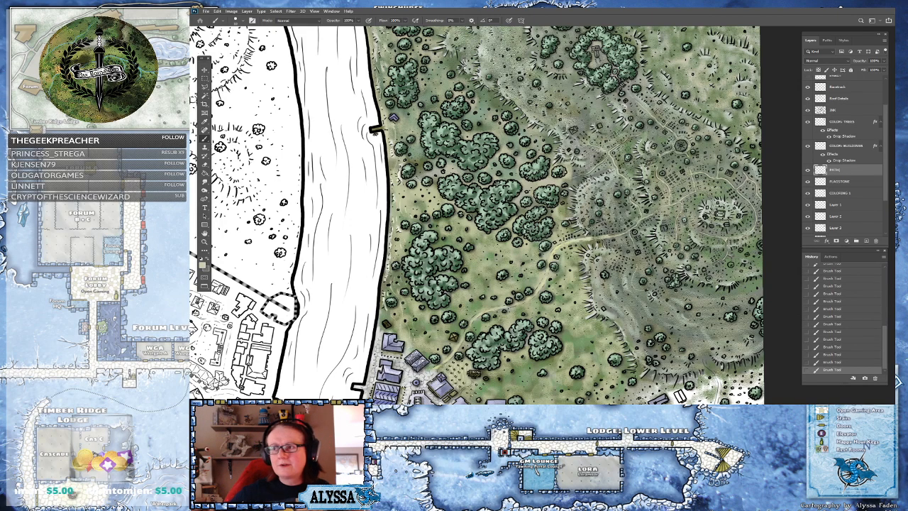
{"action": "scroll", "coordinate": [475, 213], "scroll_direction": "down", "scroll_amount": 2}
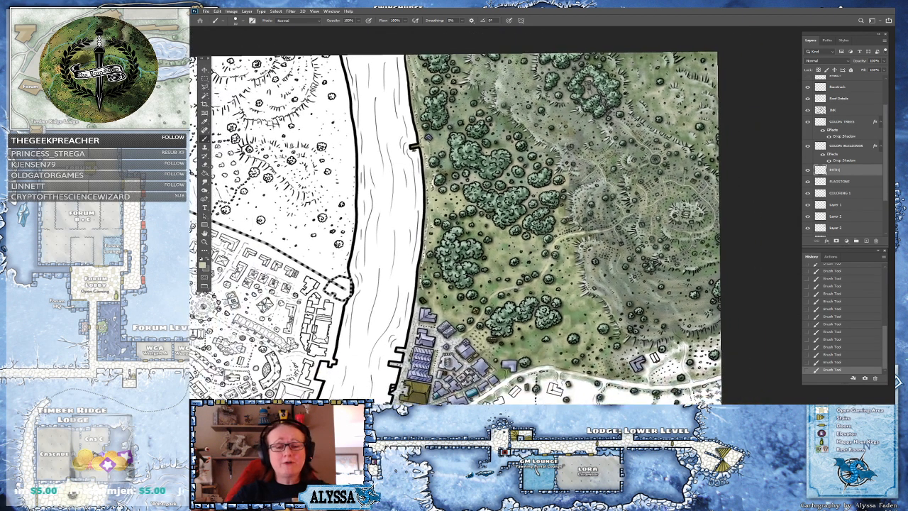
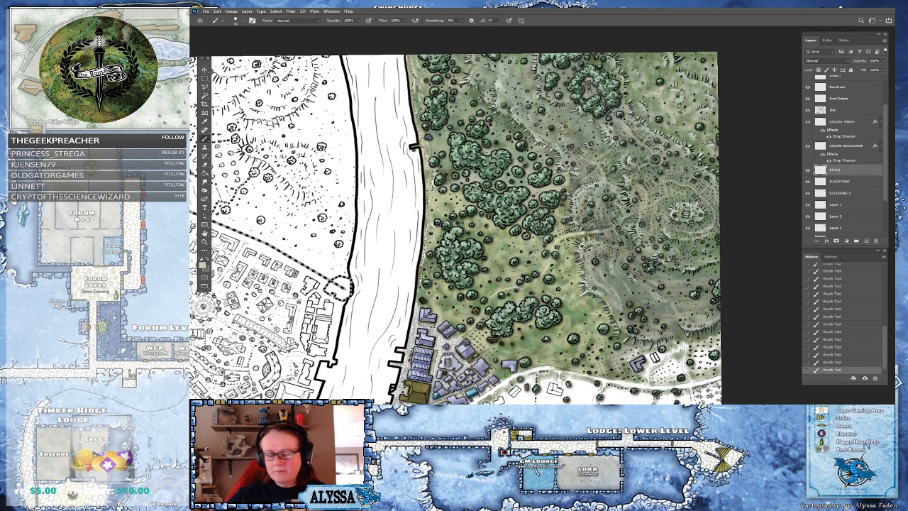
Select the COLOR_BUILDINGS layer and set the foreground color to a near-white
{"action": "scroll", "coordinate": [675, 209], "scroll_direction": "up", "scroll_amount": 5}
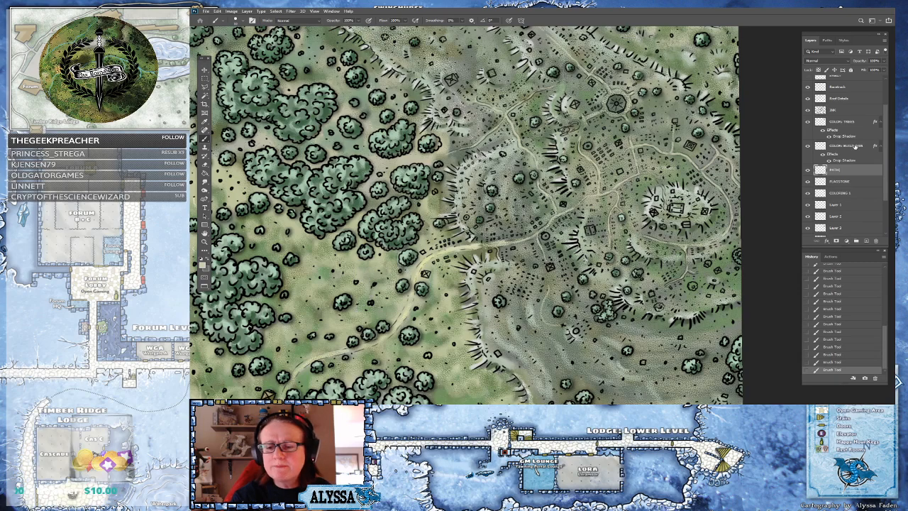
{"action": "left_click", "coordinate": [849, 146]}
{"action": "scroll", "coordinate": [849, 146], "scroll_direction": "up", "scroll_amount": 3}
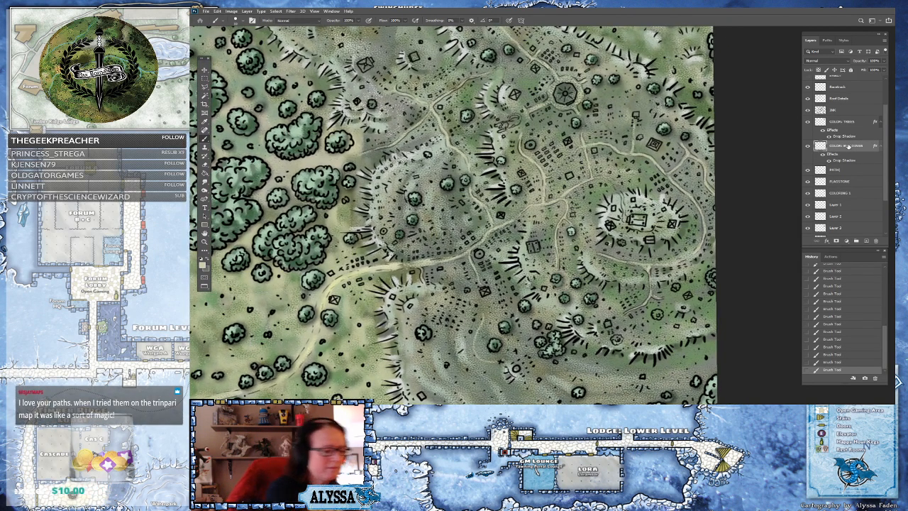
{"action": "left_click", "coordinate": [203, 265]}
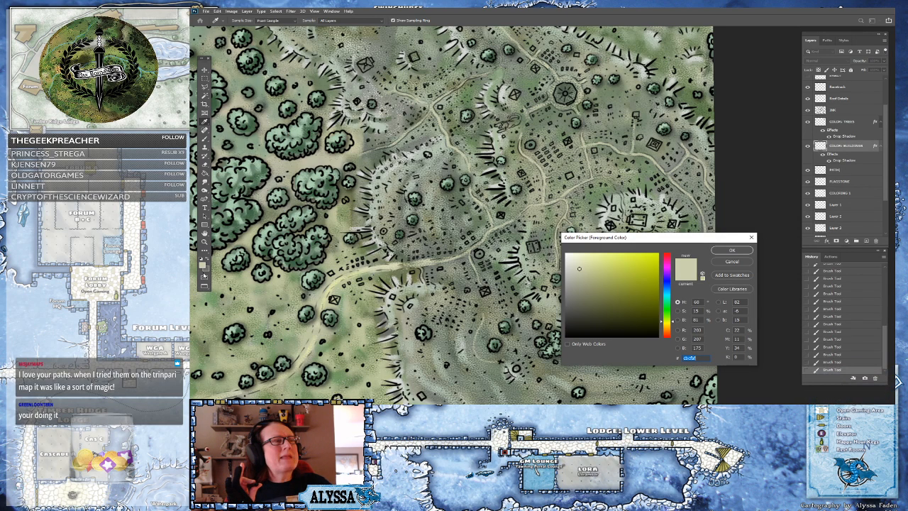
{"action": "left_click", "coordinate": [567, 262]}
{"action": "left_click", "coordinate": [724, 252]}
Paint the small buildings and structures scattered among the hills near-white
{"action": "left_click_drag", "start_coordinate": [488, 294], "coordinate": [483, 290]}
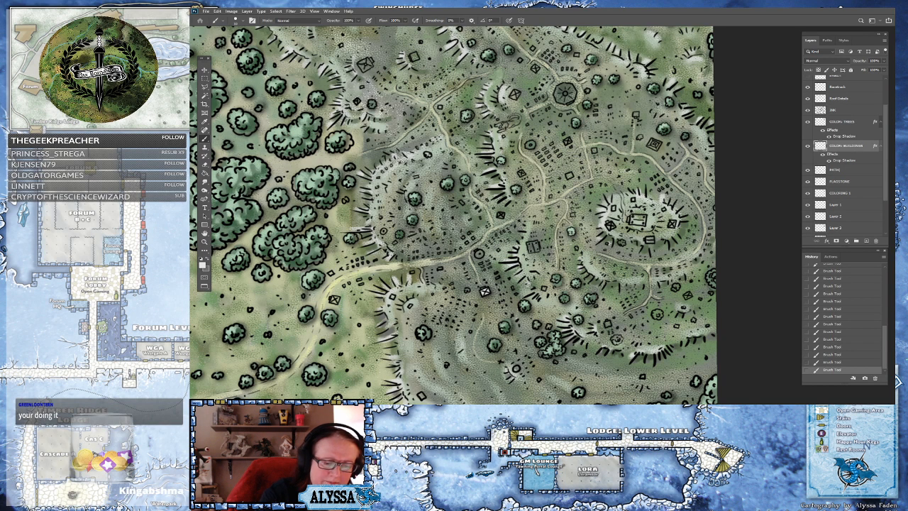
{"action": "left_click_drag", "start_coordinate": [479, 254], "coordinate": [480, 254]}
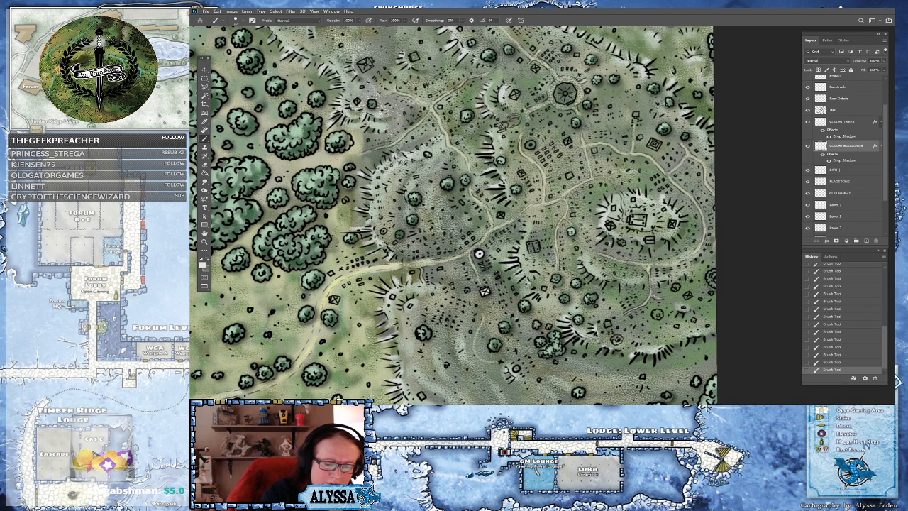
{"action": "left_click_drag", "start_coordinate": [543, 290], "coordinate": [545, 289]}
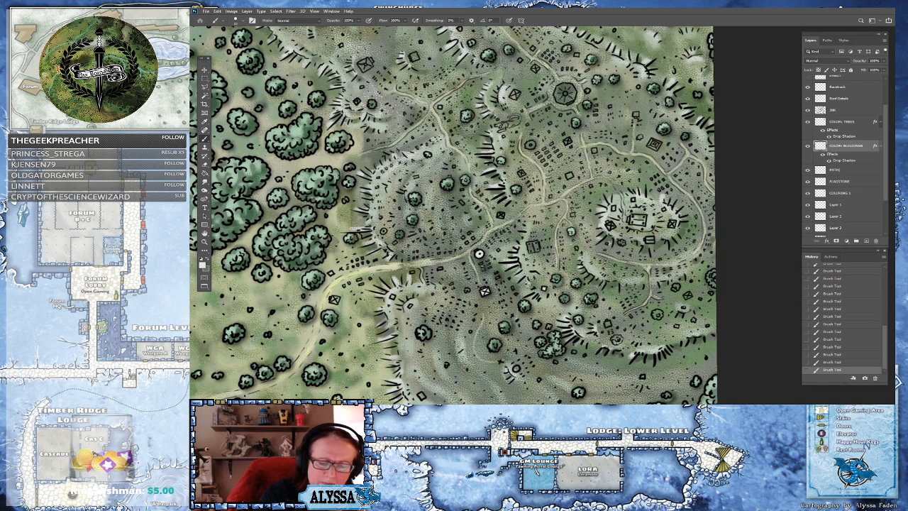
{"action": "mouse_move", "coordinate": [529, 243]}
{"action": "left_mouse_down"}
{"action": "mouse_move", "coordinate": [533, 251]}
{"action": "mouse_move", "coordinate": [533, 244]}
{"action": "left_mouse_up"}
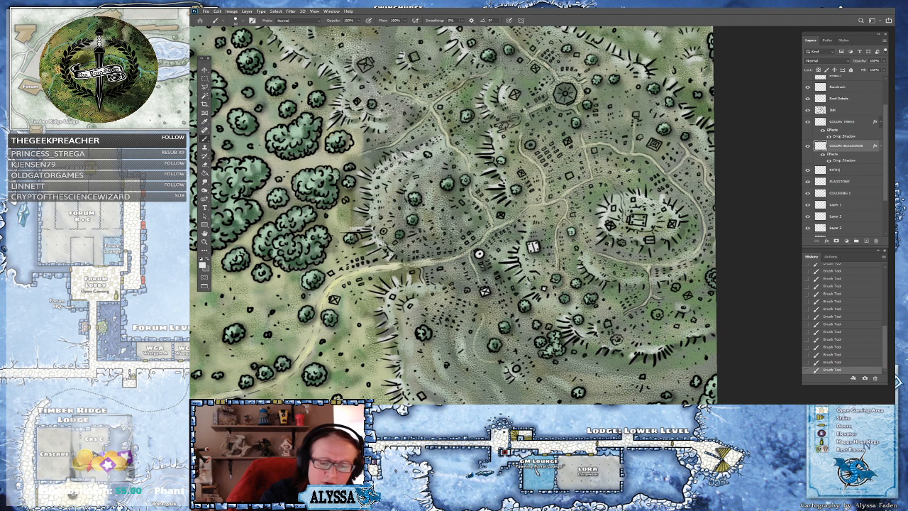
{"action": "left_click_drag", "start_coordinate": [573, 216], "coordinate": [574, 214]}
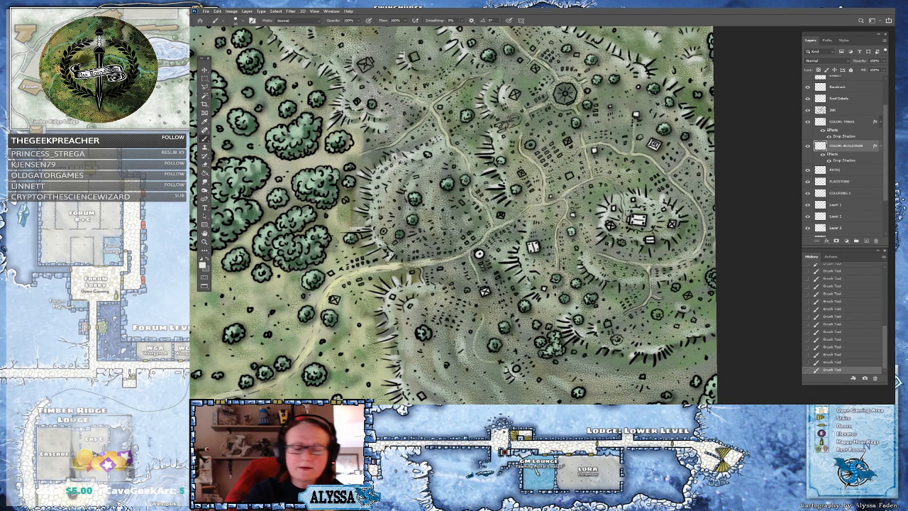
{"action": "left_click", "coordinate": [595, 150]}
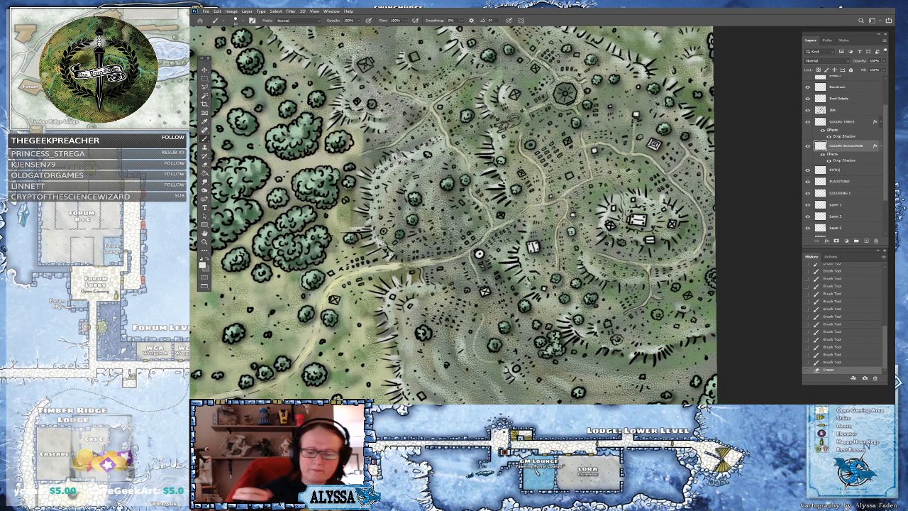
{"action": "left_click_drag", "start_coordinate": [685, 296], "coordinate": [689, 296]}
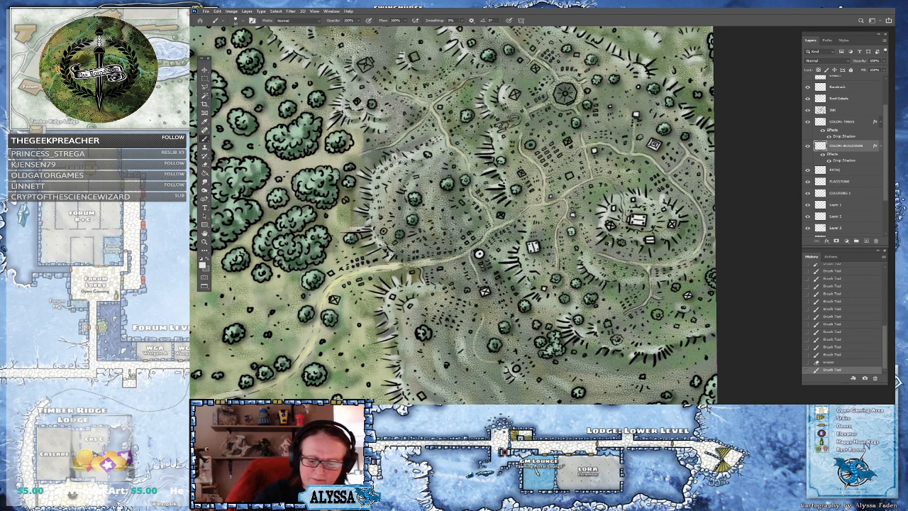
{"action": "left_click_drag", "start_coordinate": [608, 324], "coordinate": [610, 325]}
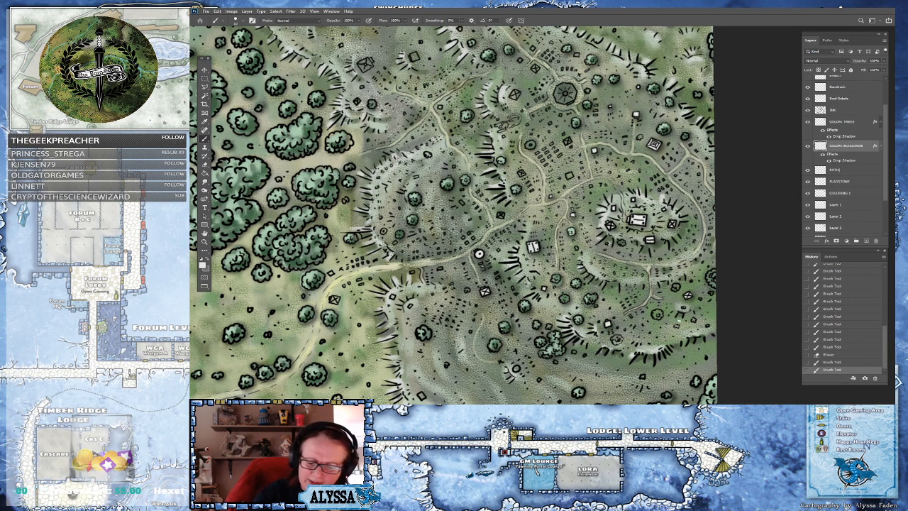
Paint the octagonal structure and nearby small buildings near-white
{"action": "scroll", "coordinate": [703, 318], "scroll_direction": "down", "scroll_amount": 3}
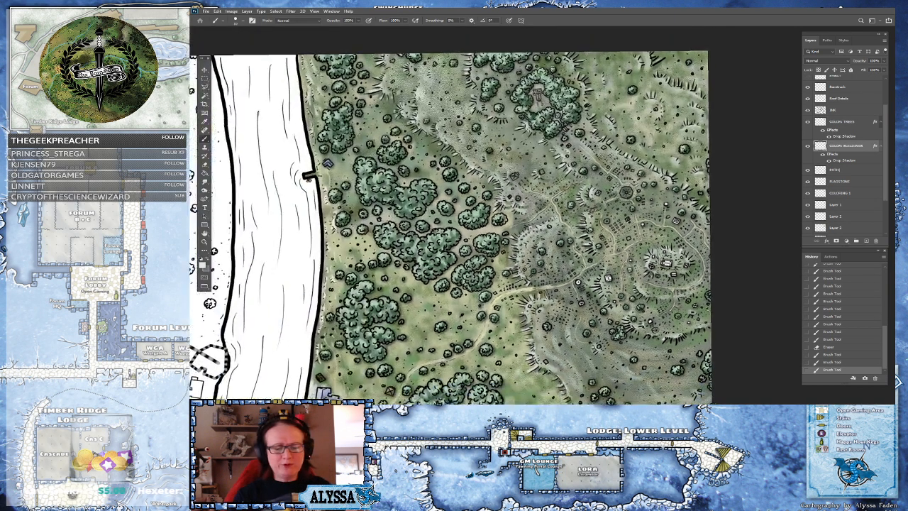
{"action": "scroll", "coordinate": [650, 236], "scroll_direction": "up", "scroll_amount": 2}
{"action": "scroll", "coordinate": [648, 237], "scroll_direction": "up", "scroll_amount": 2}
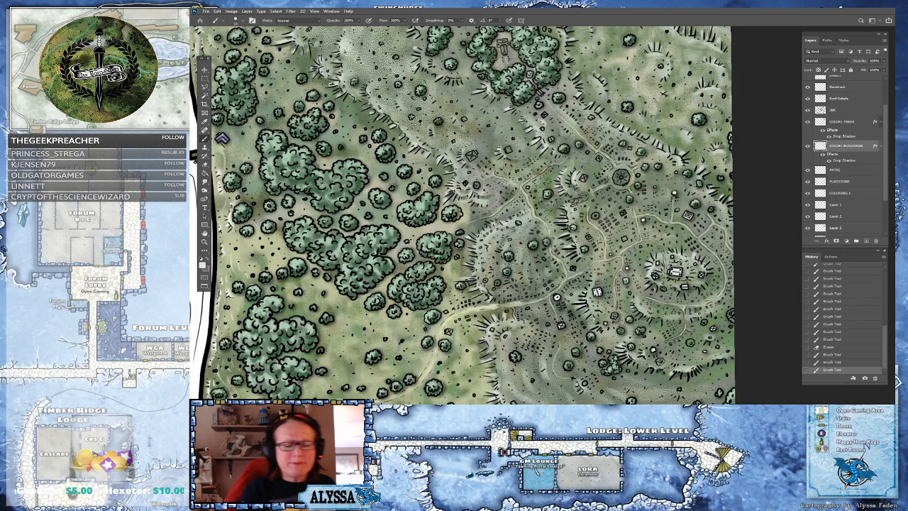
{"action": "left_click", "coordinate": [598, 216]}
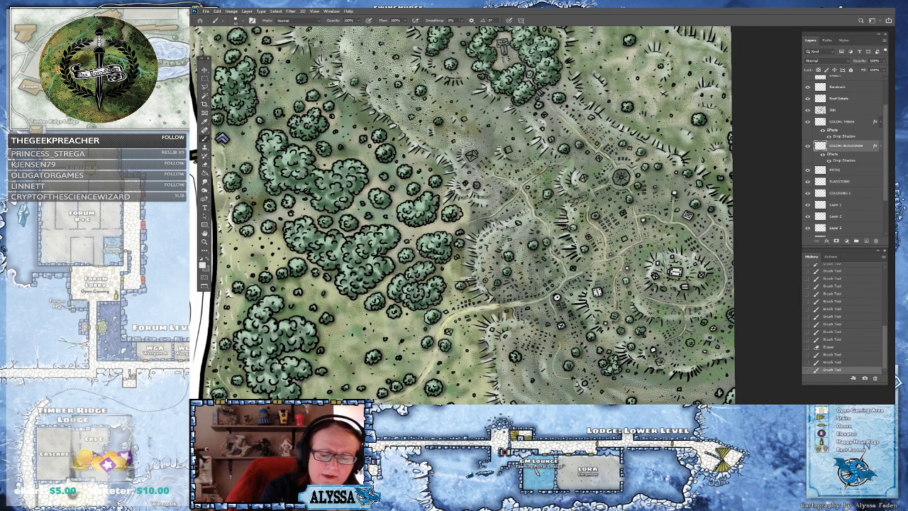
{"action": "left_click", "coordinate": [602, 222]}
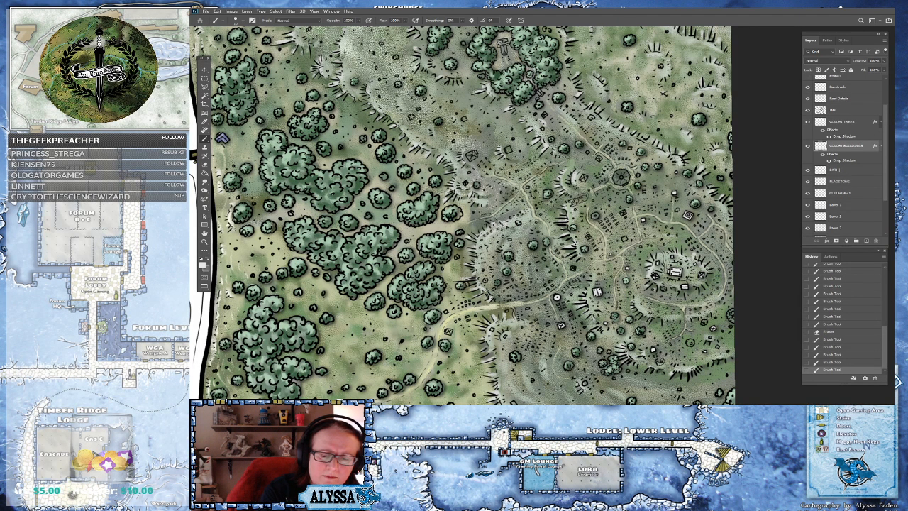
{"action": "left_click", "coordinate": [619, 177]}
{"action": "left_click_drag", "start_coordinate": [617, 175], "coordinate": [621, 179]}
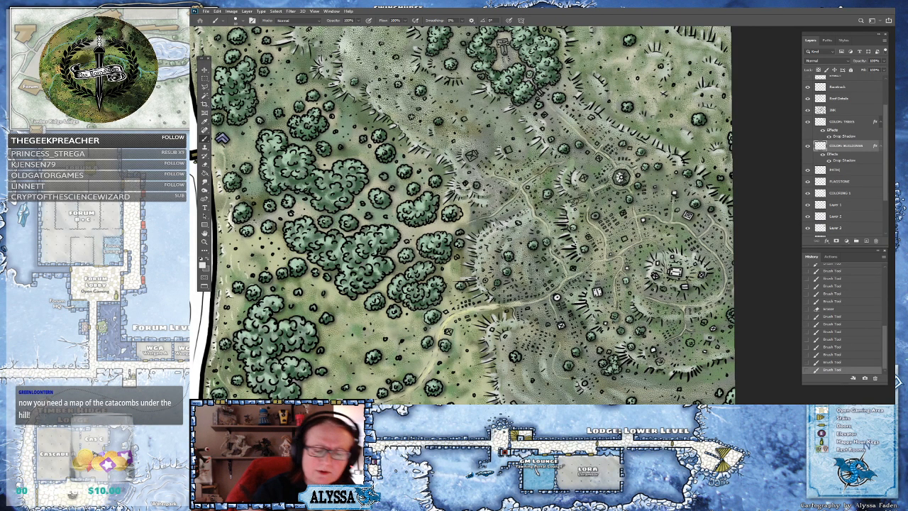
Paint the round structure south of the octagon, switching between the COLOR_TREES and COLOR_BUILDINGS layers
{"action": "scroll", "coordinate": [621, 177], "scroll_direction": "up", "scroll_amount": 3}
{"action": "left_click_drag", "start_coordinate": [569, 249], "coordinate": [568, 247]}
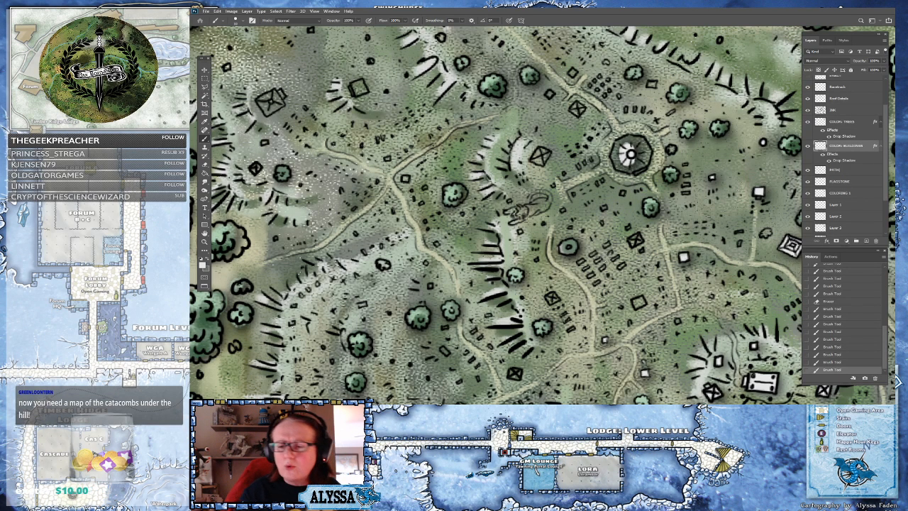
{"action": "left_click", "coordinate": [845, 122]}
{"action": "left_click_drag", "start_coordinate": [568, 248], "coordinate": [567, 247]}
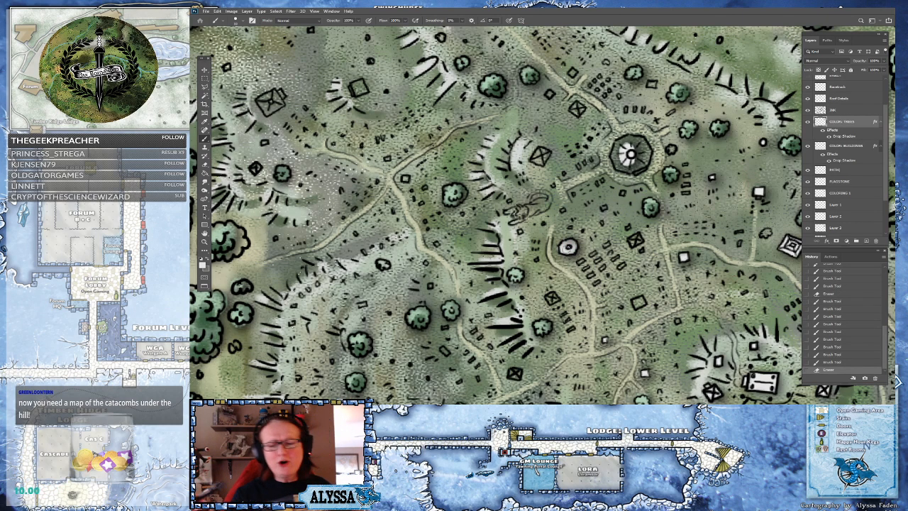
{"action": "left_click", "coordinate": [844, 146]}
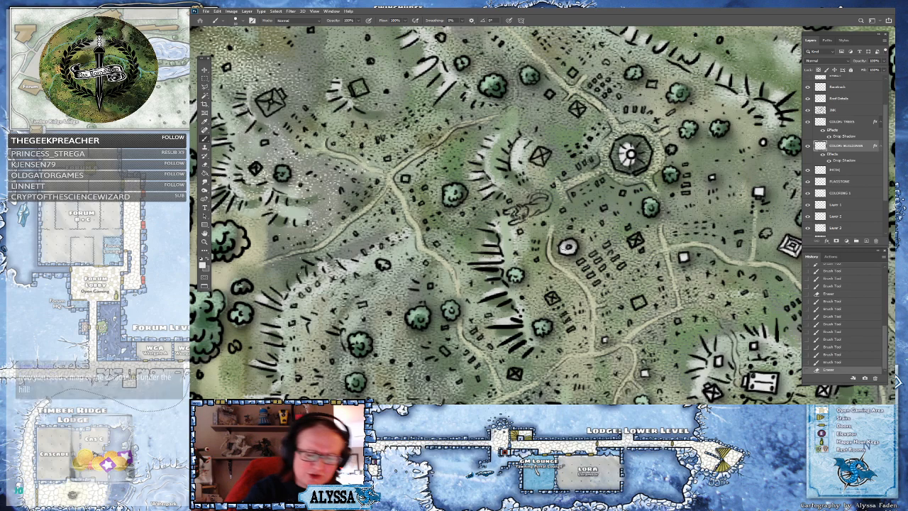
{"action": "left_click_drag", "start_coordinate": [566, 248], "coordinate": [573, 247]}
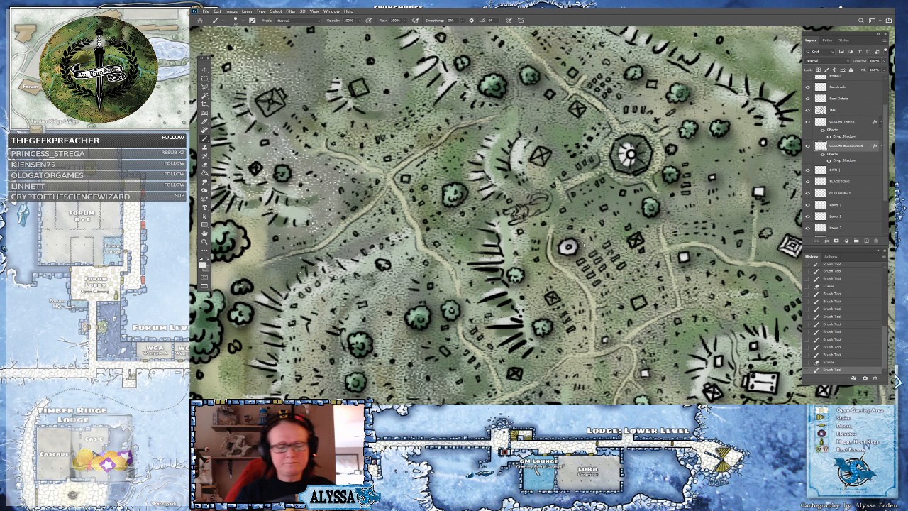
Paint further small structures in the lower hills near-white
{"action": "scroll", "coordinate": [583, 317], "scroll_direction": "down", "scroll_amount": 2}
{"action": "left_click_drag", "start_coordinate": [614, 309], "coordinate": [565, 307]}
{"action": "left_click_drag", "start_coordinate": [541, 352], "coordinate": [502, 339]}
{"action": "mouse_move", "coordinate": [503, 378]}
{"action": "left_mouse_down"}
{"action": "mouse_move", "coordinate": [509, 384]}
{"action": "mouse_move", "coordinate": [509, 374]}
{"action": "left_mouse_up"}
{"action": "left_click_drag", "start_coordinate": [416, 371], "coordinate": [429, 383]}
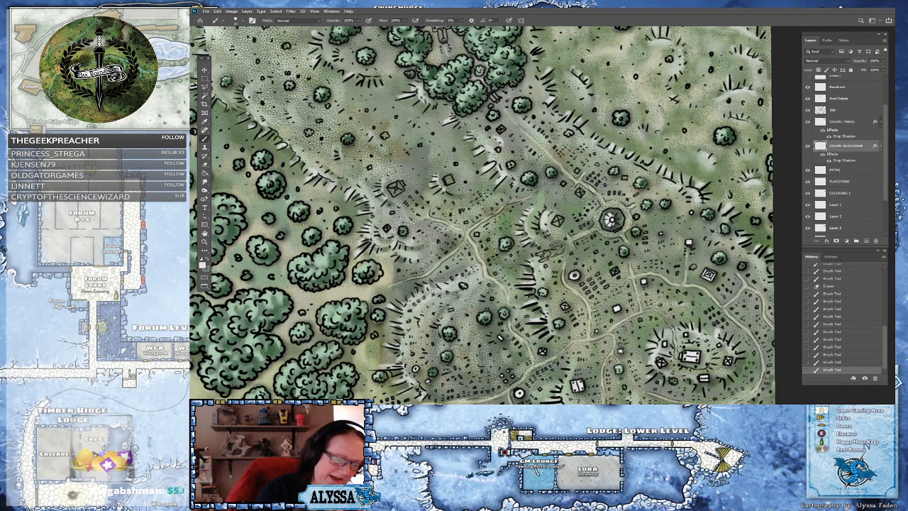
{"action": "left_click_drag", "start_coordinate": [450, 310], "coordinate": [452, 312]}
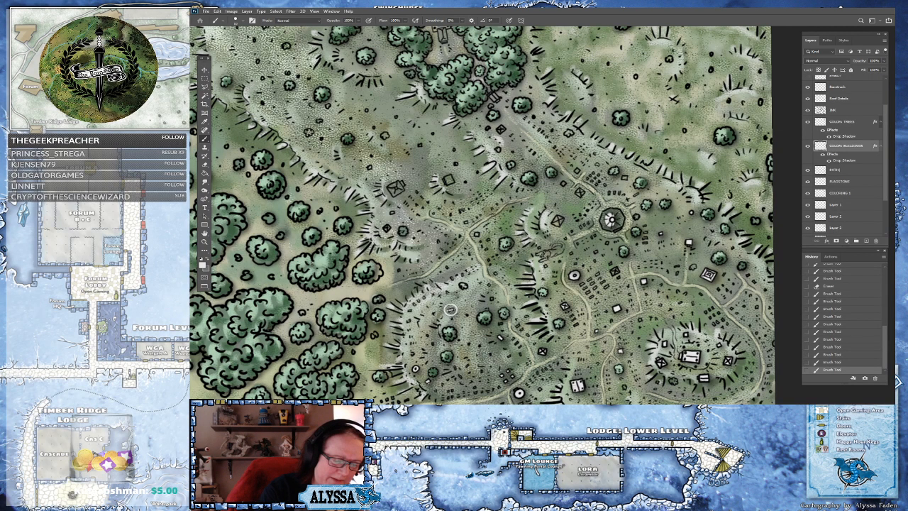
Review the painted structures across the hills east of the river at different zoom levels
{"action": "scroll", "coordinate": [483, 217], "scroll_direction": "down", "scroll_amount": 3}
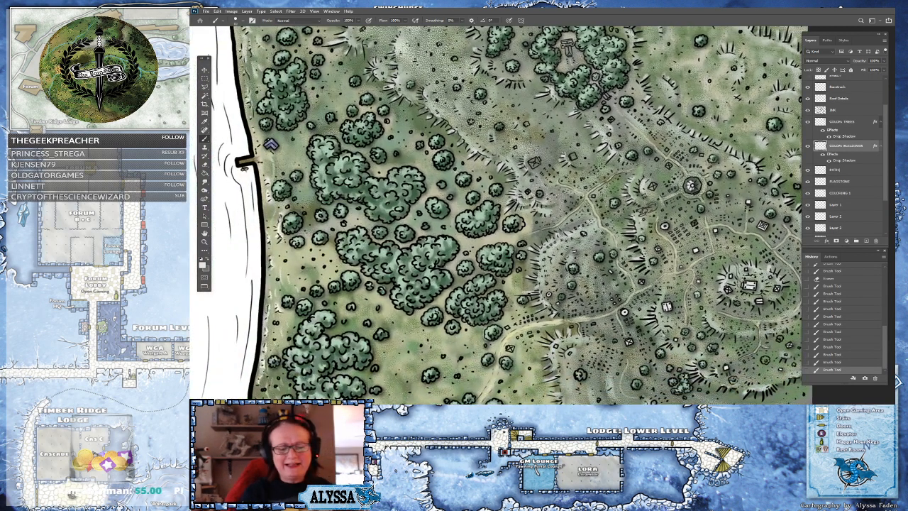
{"action": "scroll", "coordinate": [497, 235], "scroll_direction": "down", "scroll_amount": 5}
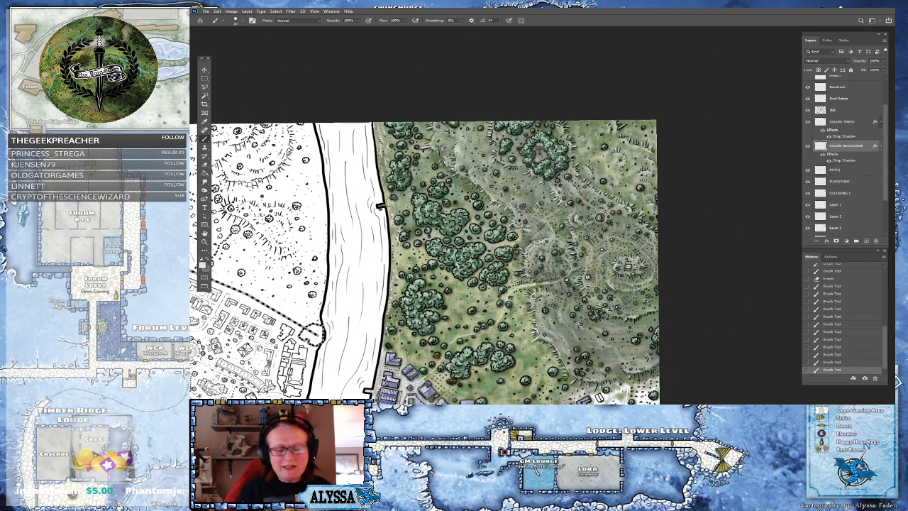
{"action": "scroll", "coordinate": [659, 271], "scroll_direction": "up", "scroll_amount": 4}
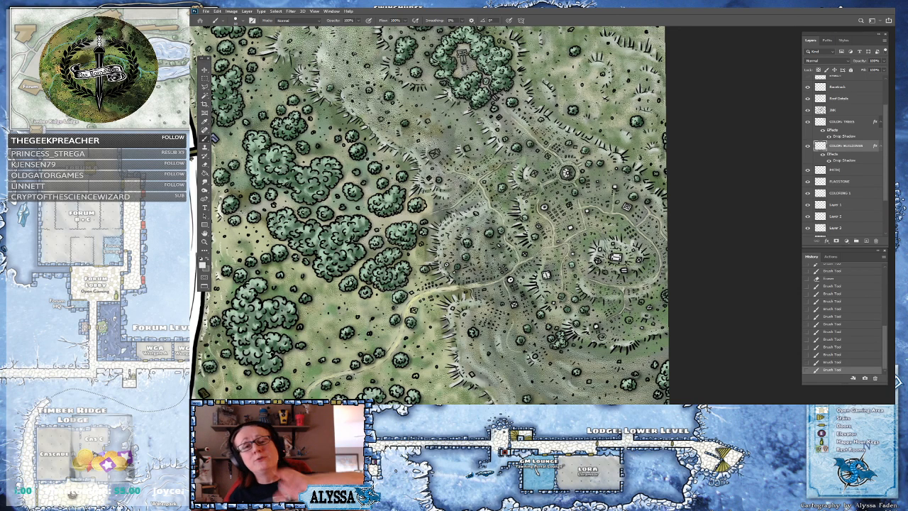
{"action": "scroll", "coordinate": [528, 149], "scroll_direction": "up", "scroll_amount": 3}
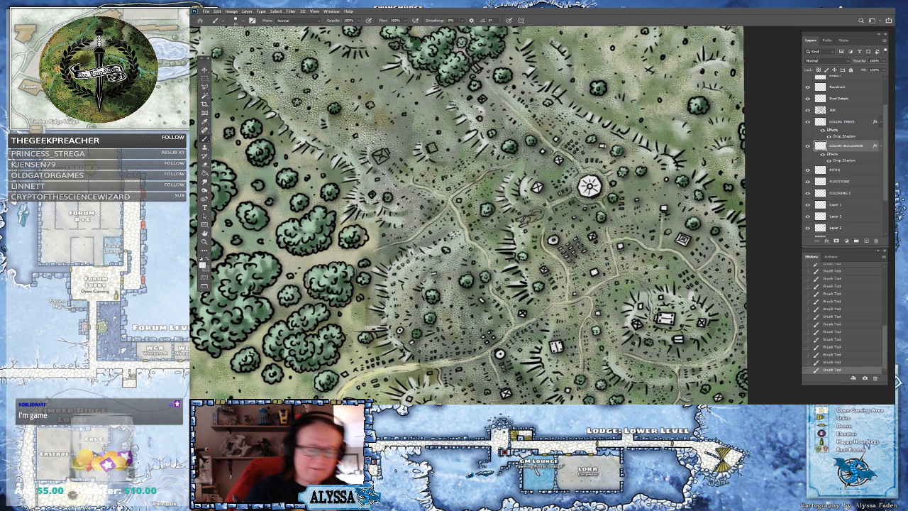
{"action": "scroll", "coordinate": [711, 290], "scroll_direction": "down", "scroll_amount": 4}
{"action": "left_click_drag", "start_coordinate": [712, 289], "coordinate": [706, 237]}
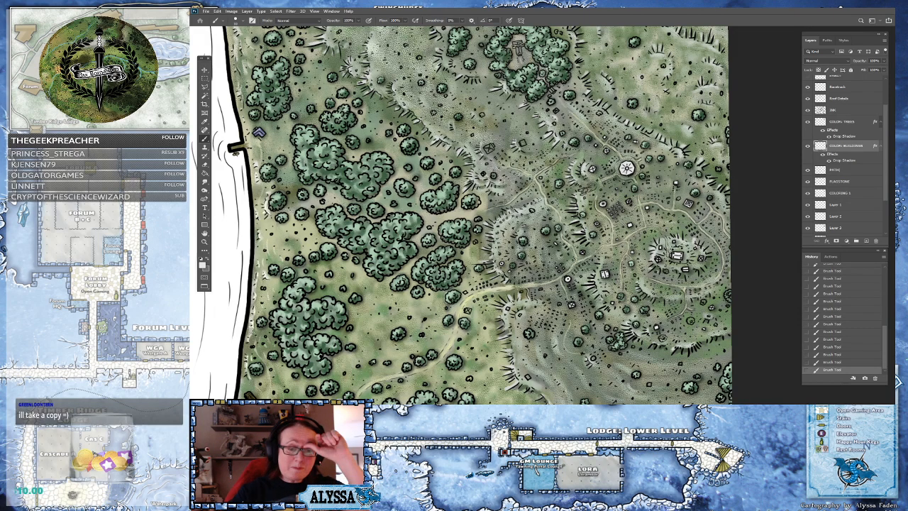
{"action": "scroll", "coordinate": [682, 121], "scroll_direction": "up", "scroll_amount": 3}
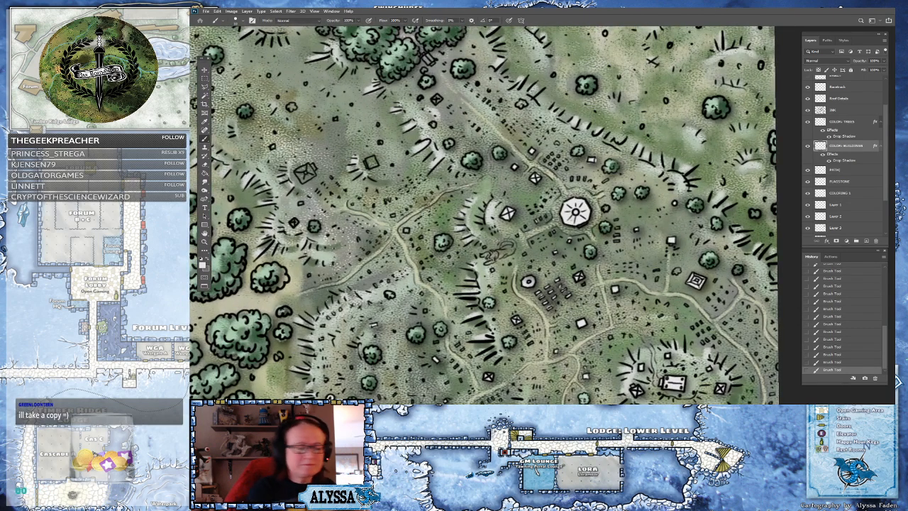
Pick a tan foreground color and paint the octagonal structure with it
{"action": "left_click", "coordinate": [203, 263]}
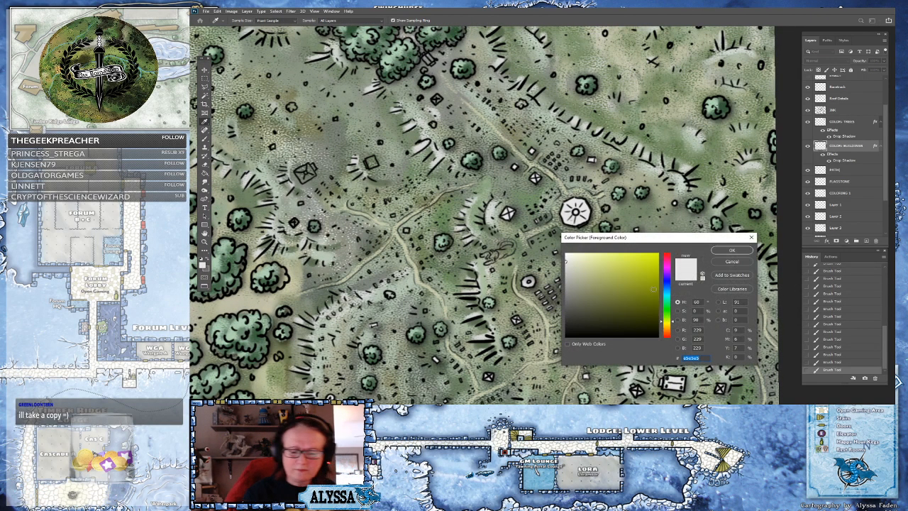
{"action": "left_click_drag", "start_coordinate": [602, 280], "coordinate": [609, 299]}
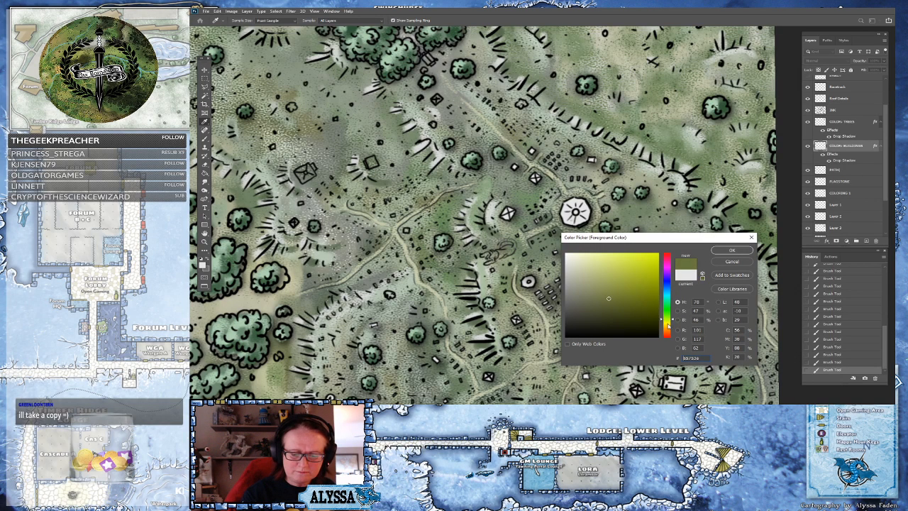
{"action": "left_click_drag", "start_coordinate": [670, 324], "coordinate": [668, 330]}
{"action": "left_click", "coordinate": [592, 288]}
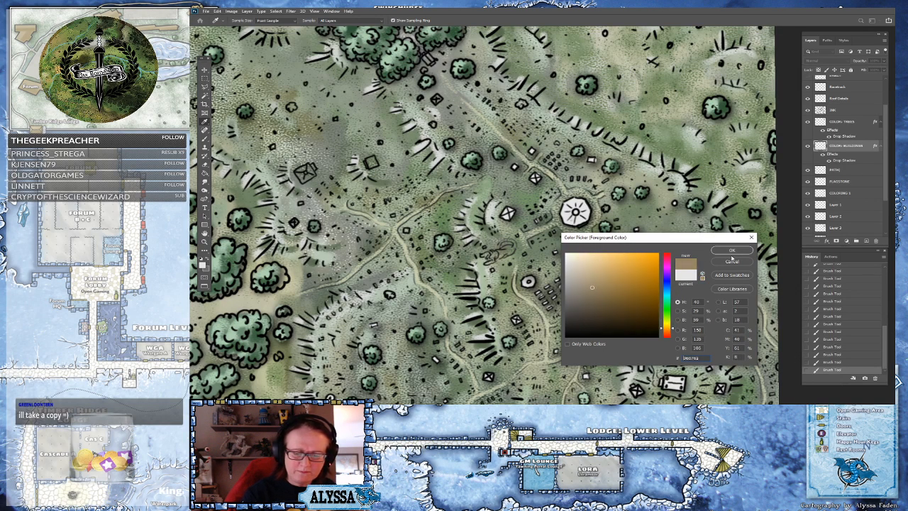
{"action": "left_click_drag", "start_coordinate": [607, 284], "coordinate": [599, 277]}
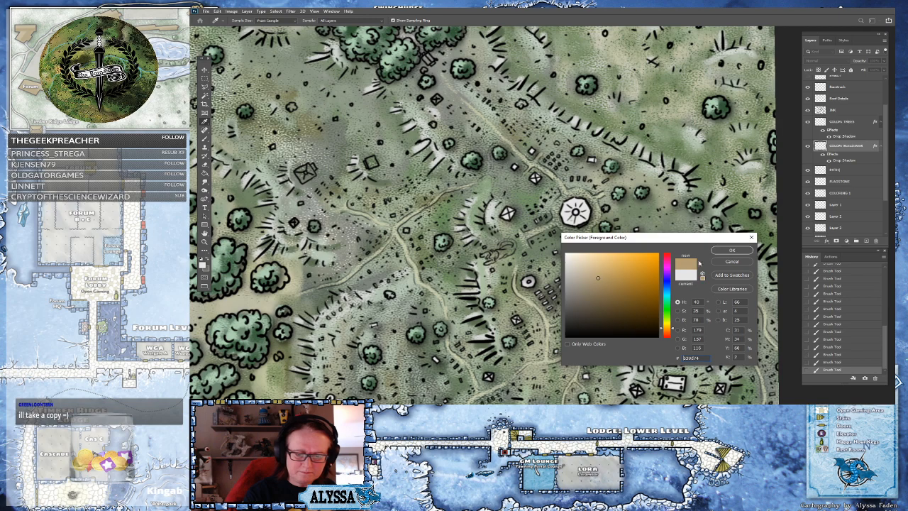
{"action": "left_click", "coordinate": [729, 251]}
{"action": "mouse_move", "coordinate": [580, 216]}
{"action": "left_mouse_down"}
{"action": "mouse_move", "coordinate": [584, 207]}
{"action": "mouse_move", "coordinate": [568, 205]}
{"action": "mouse_move", "coordinate": [578, 201]}
{"action": "mouse_move", "coordinate": [574, 222]}
{"action": "mouse_move", "coordinate": [587, 207]}
{"action": "mouse_move", "coordinate": [581, 199]}
{"action": "left_mouse_up"}
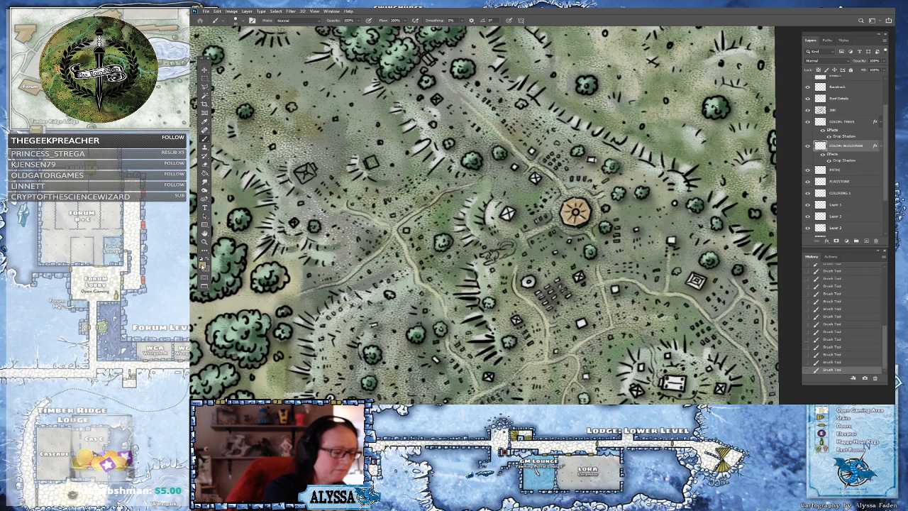
Try a darker tan, a pale yellow and then a green as the color of the octagonal structure
{"action": "left_click", "coordinate": [203, 264]}
{"action": "left_click", "coordinate": [608, 291]}
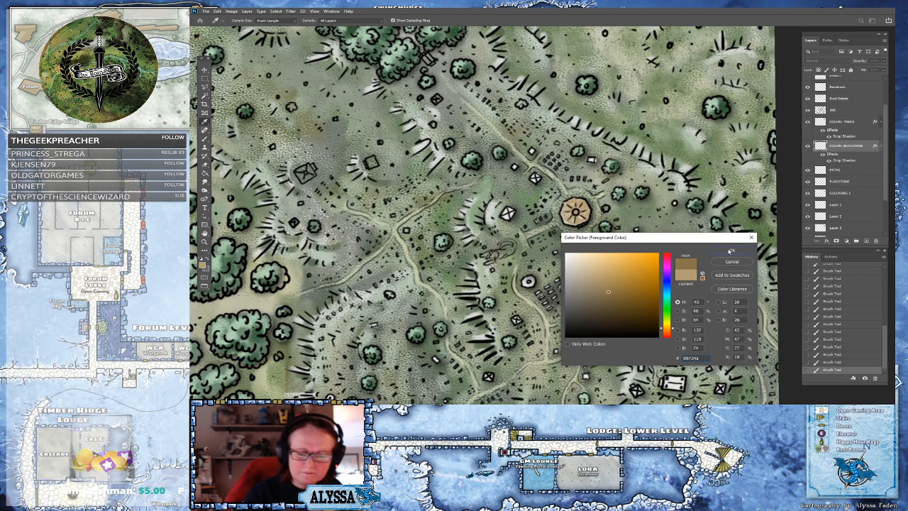
{"action": "left_click", "coordinate": [731, 251]}
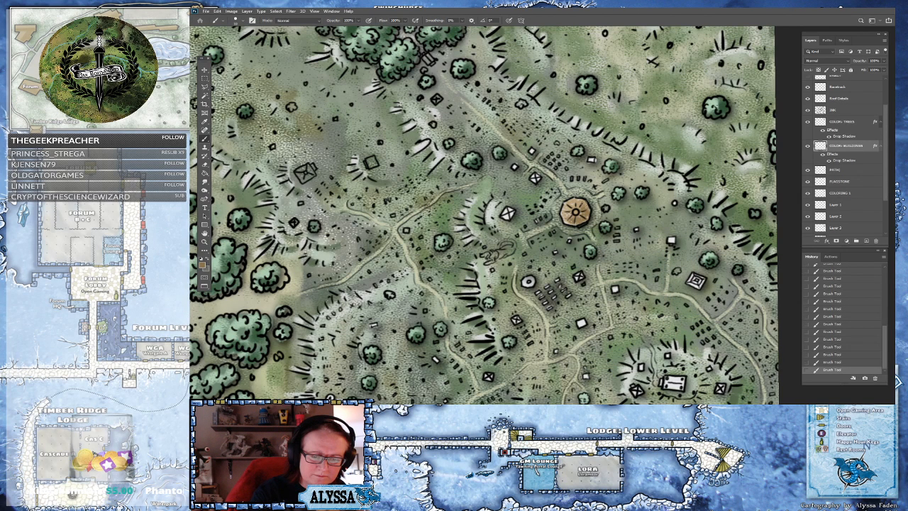
{"action": "left_click", "coordinate": [203, 263]}
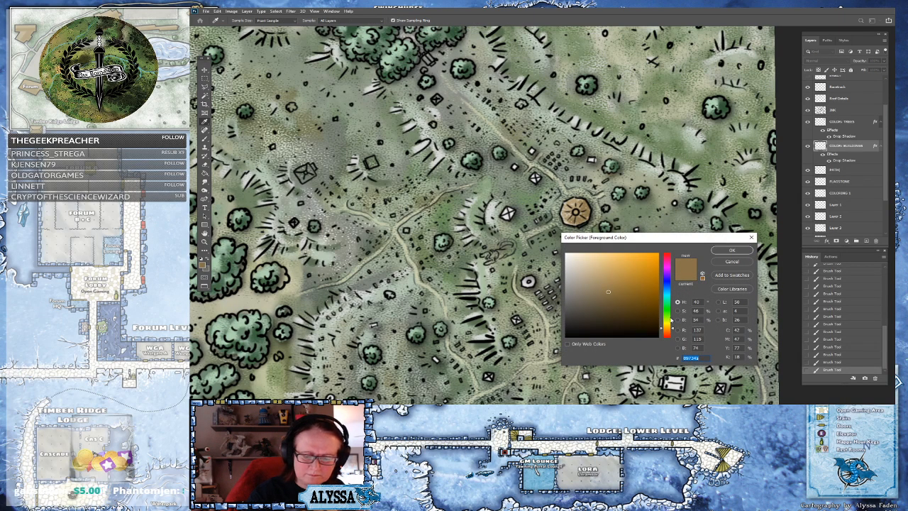
{"action": "left_click", "coordinate": [668, 321]}
{"action": "left_click_drag", "start_coordinate": [608, 267], "coordinate": [593, 263]}
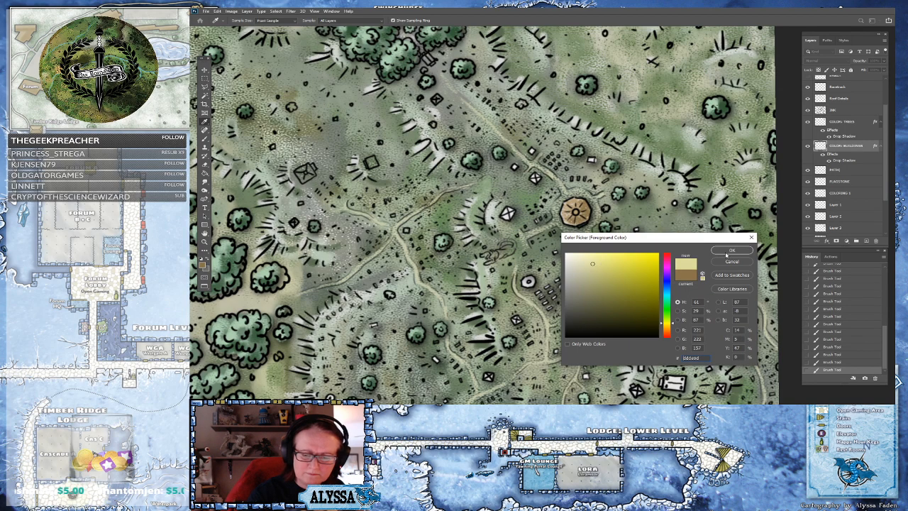
{"action": "left_click", "coordinate": [731, 251]}
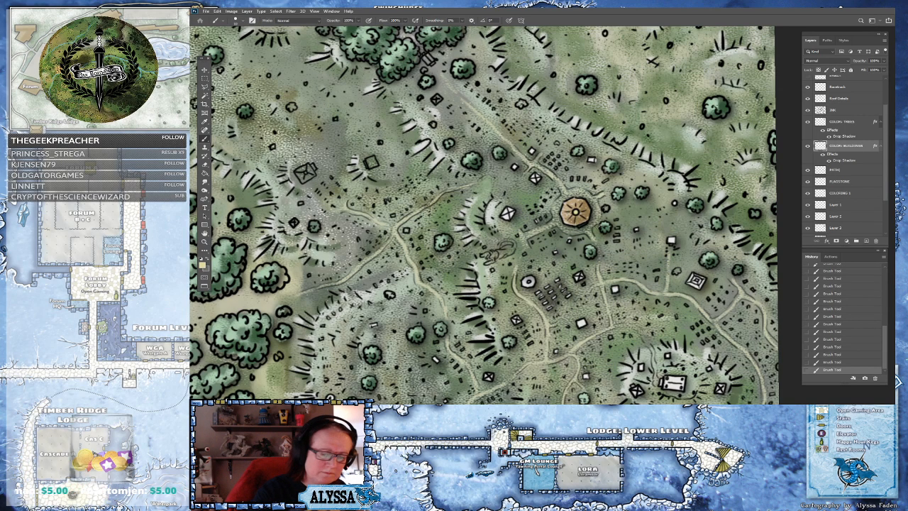
{"action": "left_click", "coordinate": [203, 264]}
{"action": "left_click_drag", "start_coordinate": [671, 307], "coordinate": [670, 316]}
{"action": "left_click", "coordinate": [604, 285]}
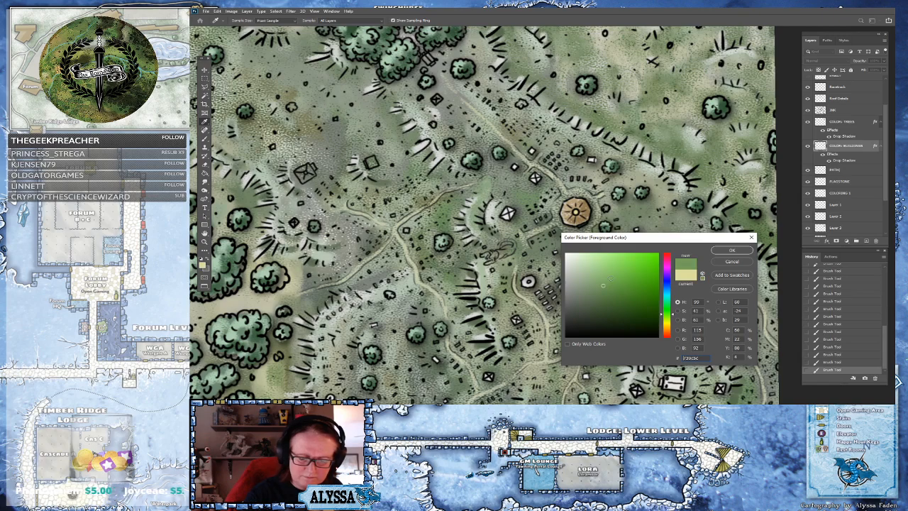
{"action": "left_click", "coordinate": [731, 251]}
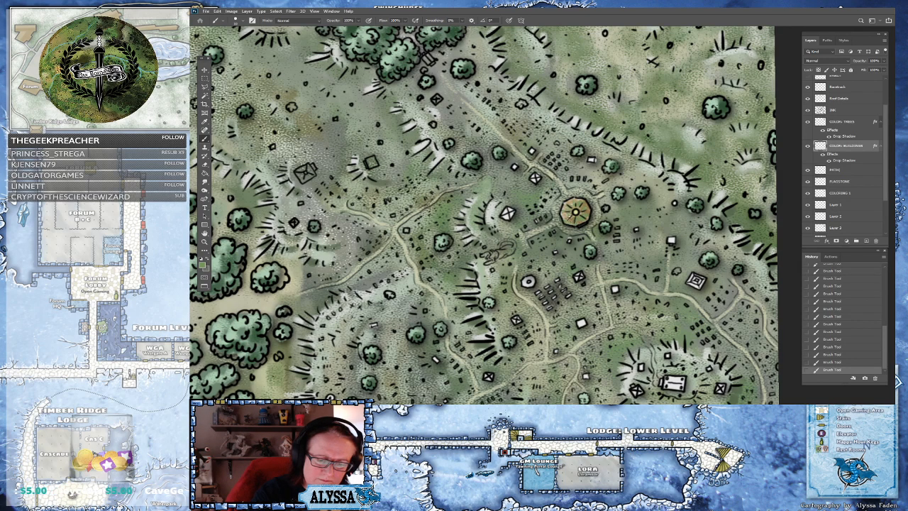
Try further yellow and green shades on the octagonal structure
{"action": "left_click", "coordinate": [204, 264]}
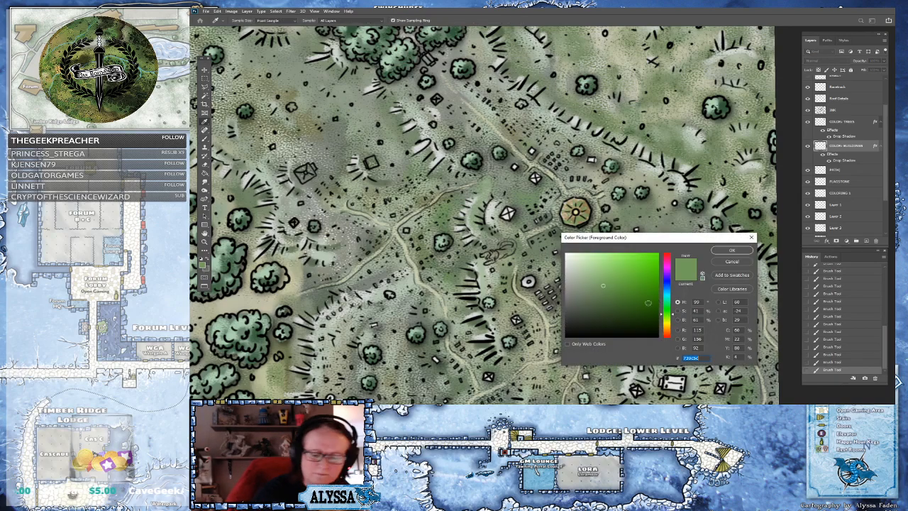
{"action": "left_click", "coordinate": [667, 321]}
{"action": "left_click", "coordinate": [599, 277]}
{"action": "left_click", "coordinate": [714, 251]}
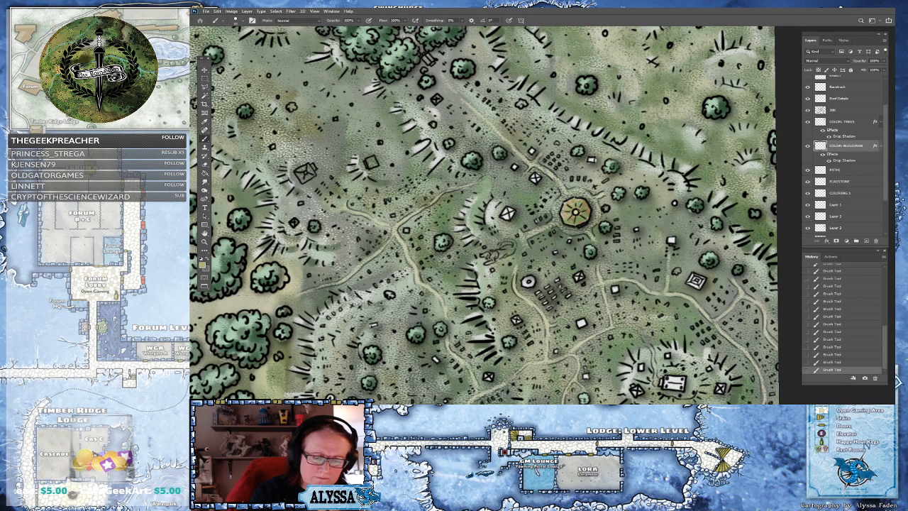
{"action": "left_click", "coordinate": [204, 267]}
{"action": "left_click", "coordinate": [667, 310]}
{"action": "left_click", "coordinate": [596, 288]}
{"action": "left_click", "coordinate": [731, 252]}
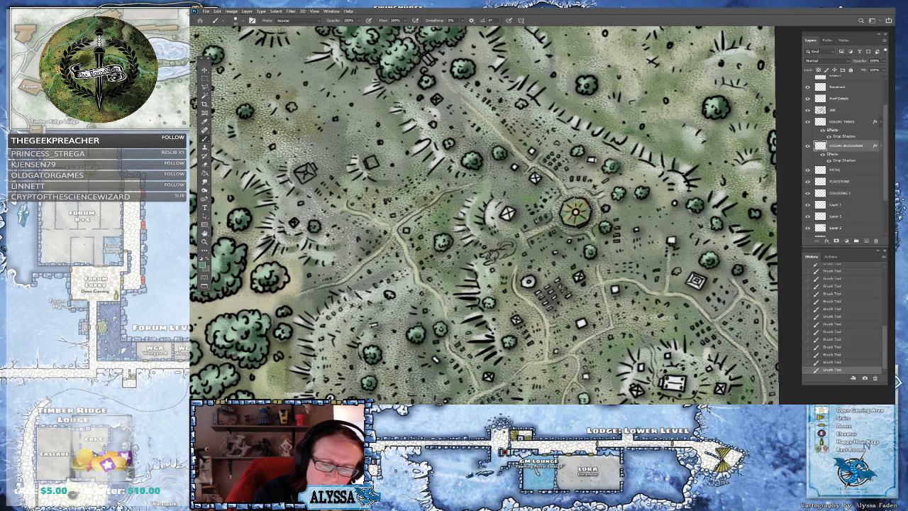
Recolor the octagonal structure a bright yellow
{"action": "left_click", "coordinate": [205, 264]}
{"action": "left_click_drag", "start_coordinate": [669, 308], "coordinate": [671, 320]}
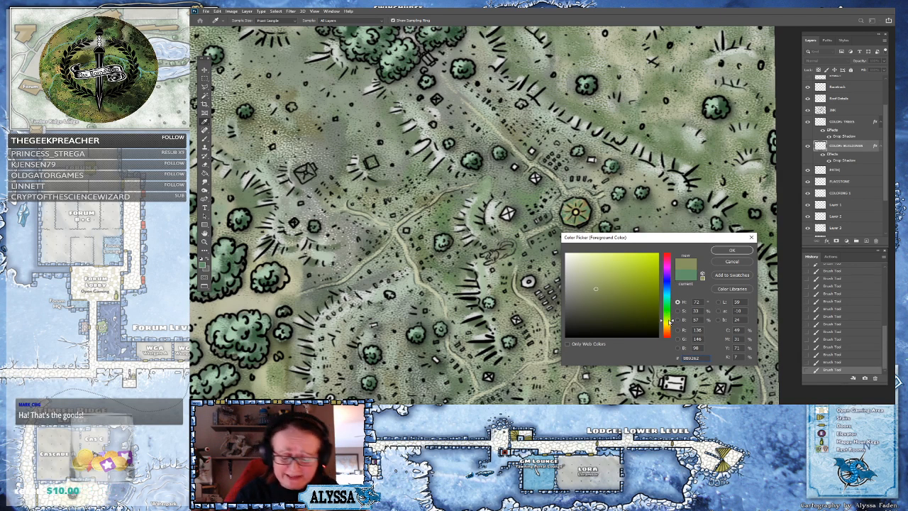
{"action": "left_click_drag", "start_coordinate": [669, 321], "coordinate": [665, 325]}
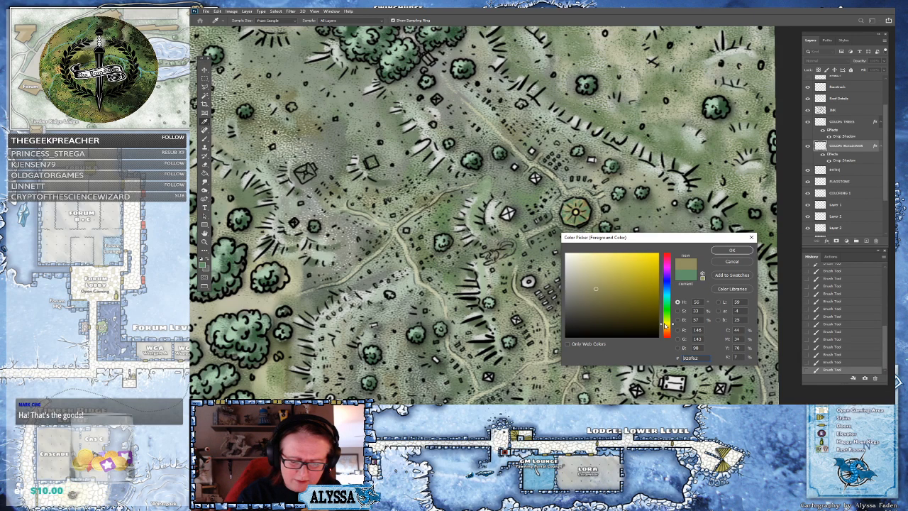
{"action": "left_click", "coordinate": [630, 270]}
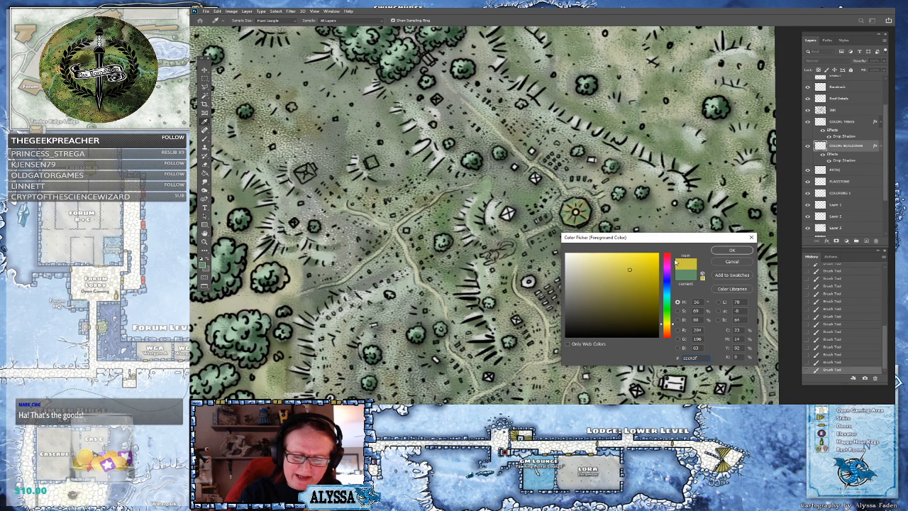
{"action": "left_click", "coordinate": [731, 251]}
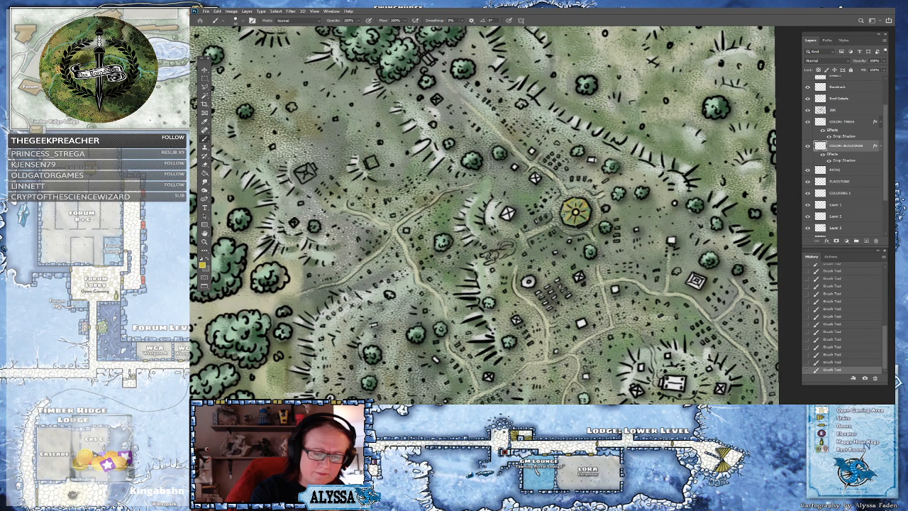
Review the colored forest and hills east of the river at different zoom levels
{"action": "scroll", "coordinate": [595, 224], "scroll_direction": "down", "scroll_amount": 5}
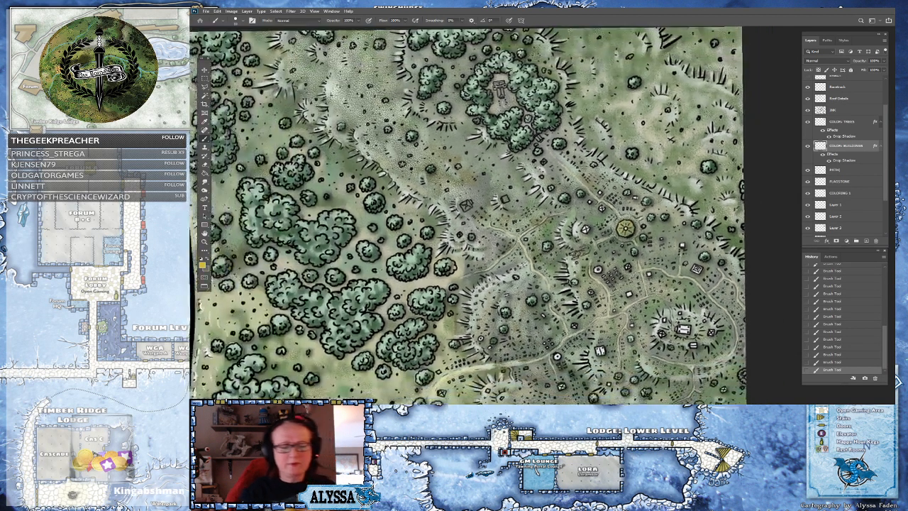
{"action": "scroll", "coordinate": [595, 224], "scroll_direction": "down", "scroll_amount": 2}
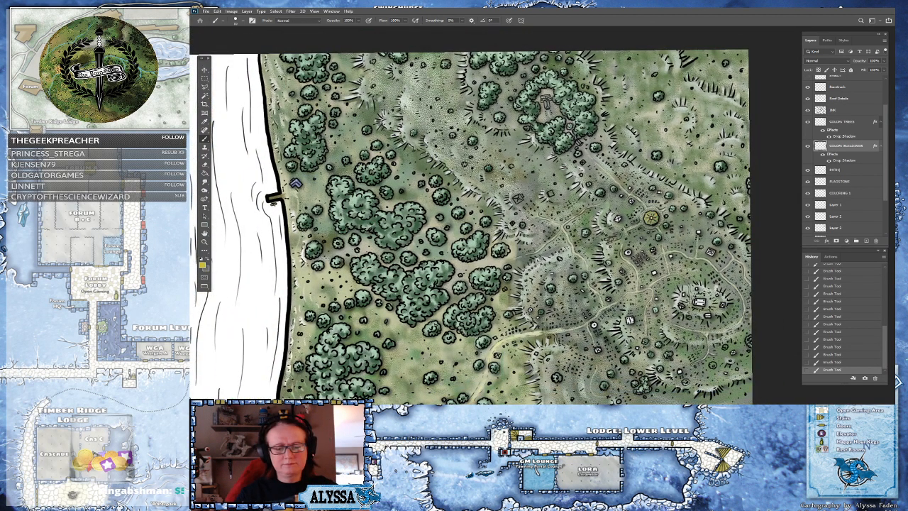
{"action": "left_click_drag", "start_coordinate": [489, 248], "coordinate": [501, 223]}
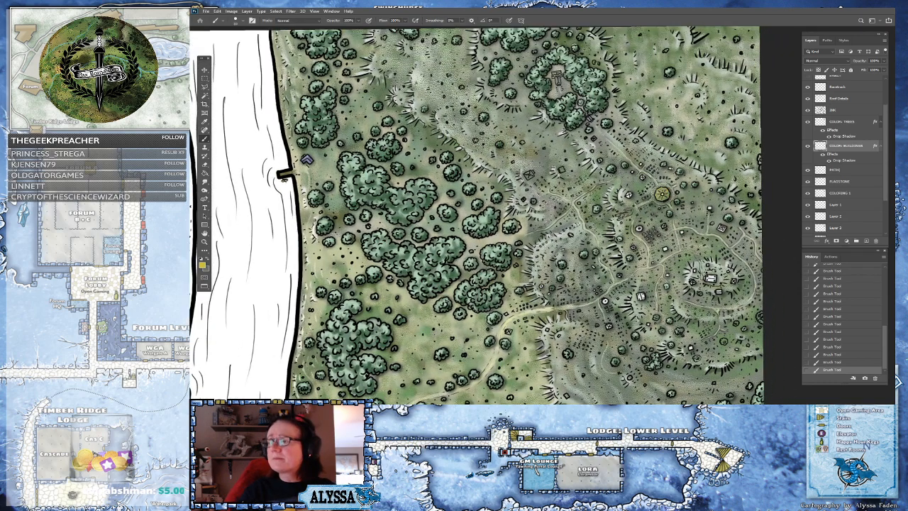
{"action": "scroll", "coordinate": [306, 159], "scroll_direction": "up", "scroll_amount": 2}
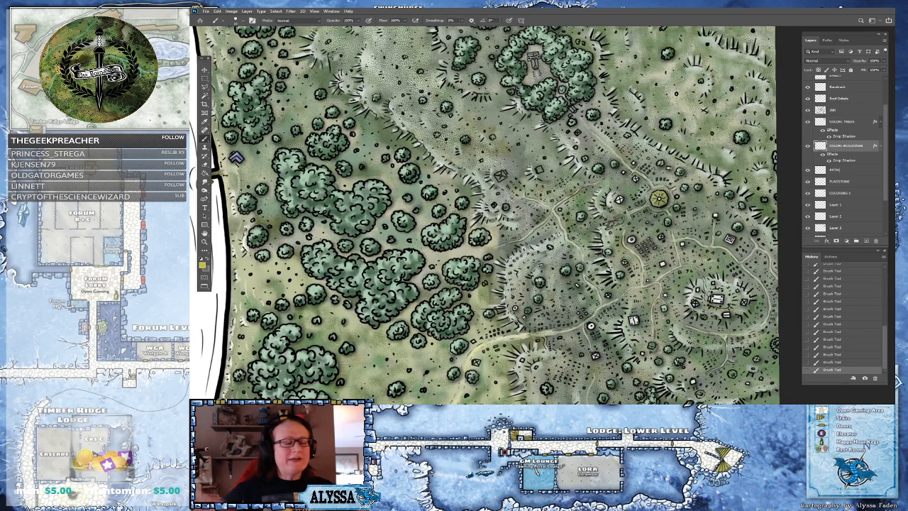
{"action": "scroll", "coordinate": [643, 137], "scroll_direction": "down", "scroll_amount": 5}
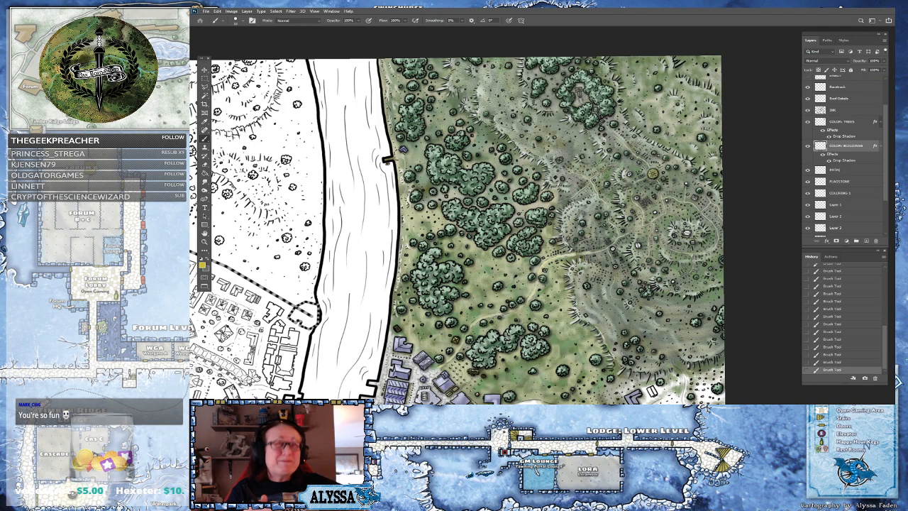
{"action": "scroll", "coordinate": [655, 155], "scroll_direction": "up", "scroll_amount": 5}
{"action": "left_click_drag", "start_coordinate": [655, 155], "coordinate": [631, 122]}
Pick a pale grey foreground color
{"action": "left_click", "coordinate": [203, 267]}
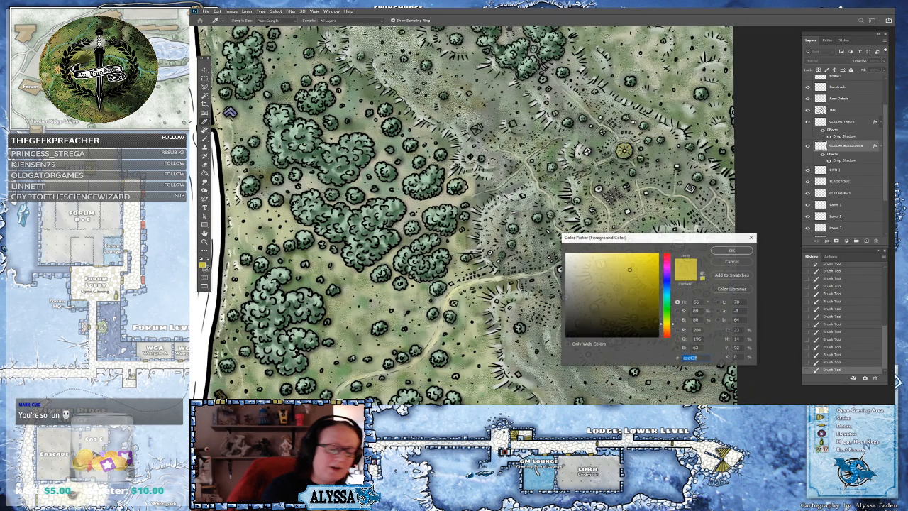
{"action": "left_click", "coordinate": [565, 259]}
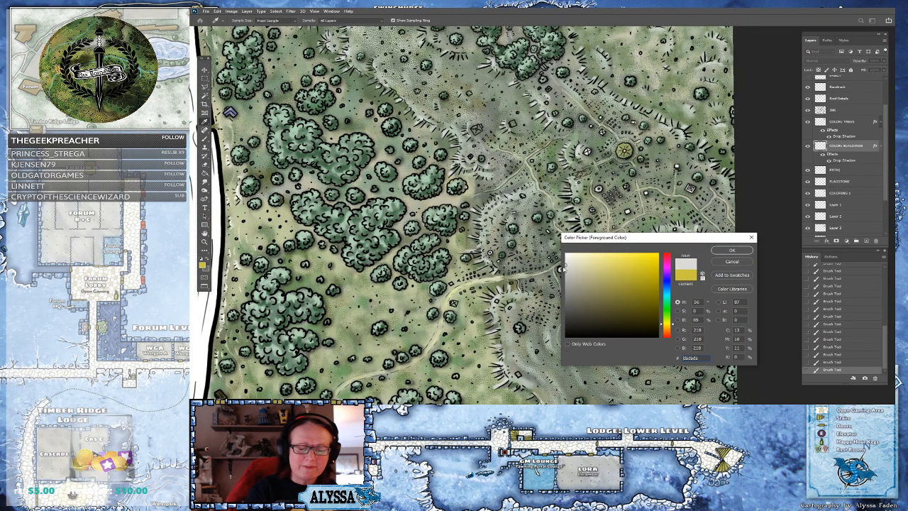
{"action": "key", "text": "Return"}
{"action": "left_click_drag", "start_coordinate": [494, 128], "coordinate": [550, 229]}
Examine the structure inside the ring of trees north of the hills at different zoom levels
{"action": "scroll", "coordinate": [550, 229], "scroll_direction": "up", "scroll_amount": 3}
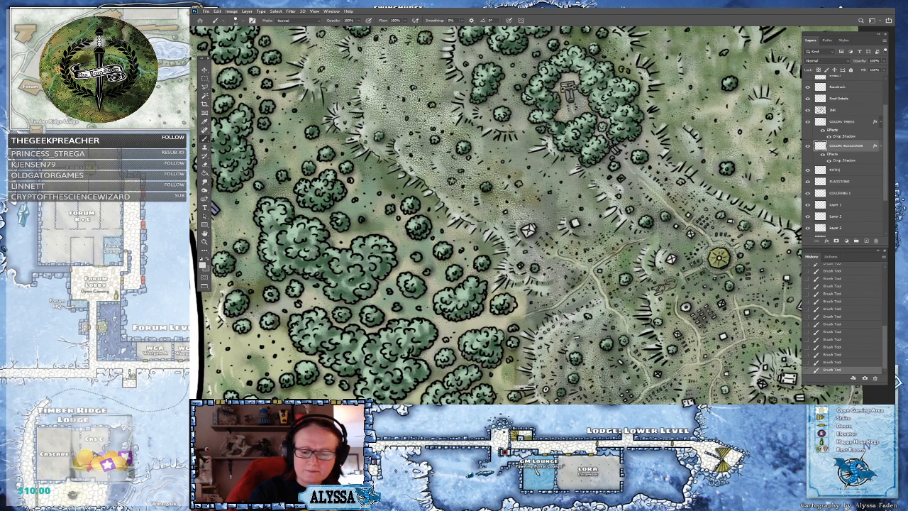
{"action": "left_click_drag", "start_coordinate": [621, 179], "coordinate": [602, 219]}
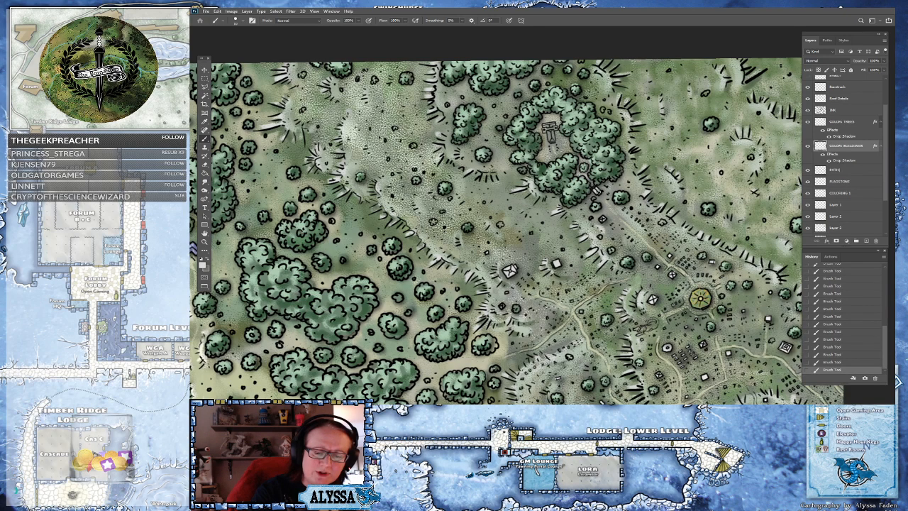
{"action": "scroll", "coordinate": [710, 242], "scroll_direction": "down", "scroll_amount": 2}
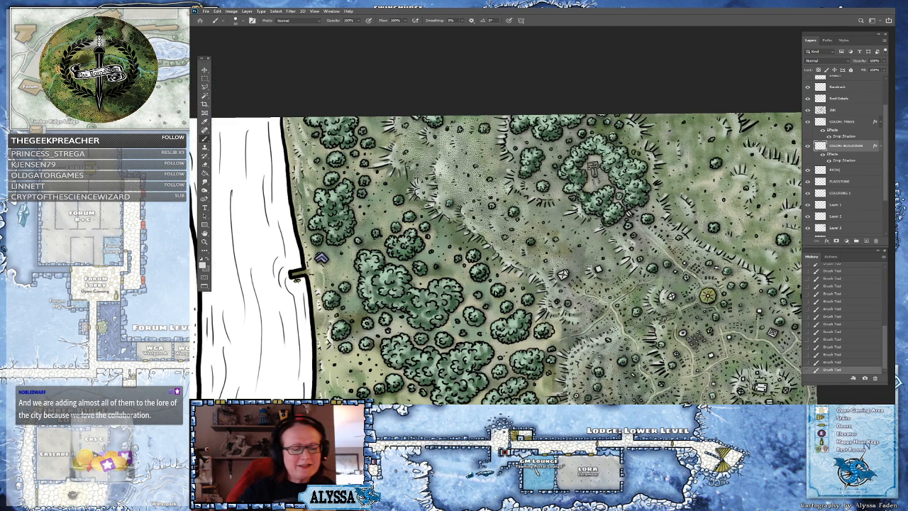
{"action": "scroll", "coordinate": [674, 203], "scroll_direction": "up", "scroll_amount": 1}
{"action": "scroll", "coordinate": [675, 202], "scroll_direction": "up", "scroll_amount": 2}
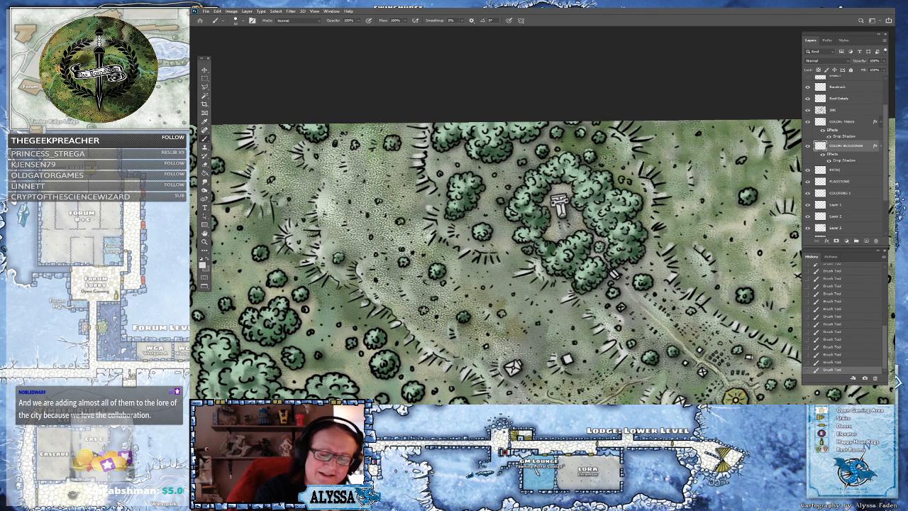
{"action": "scroll", "coordinate": [514, 219], "scroll_direction": "down", "scroll_amount": 1}
{"action": "scroll", "coordinate": [513, 219], "scroll_direction": "down", "scroll_amount": 3}
{"action": "left_click_drag", "start_coordinate": [280, 314], "coordinate": [328, 353]}
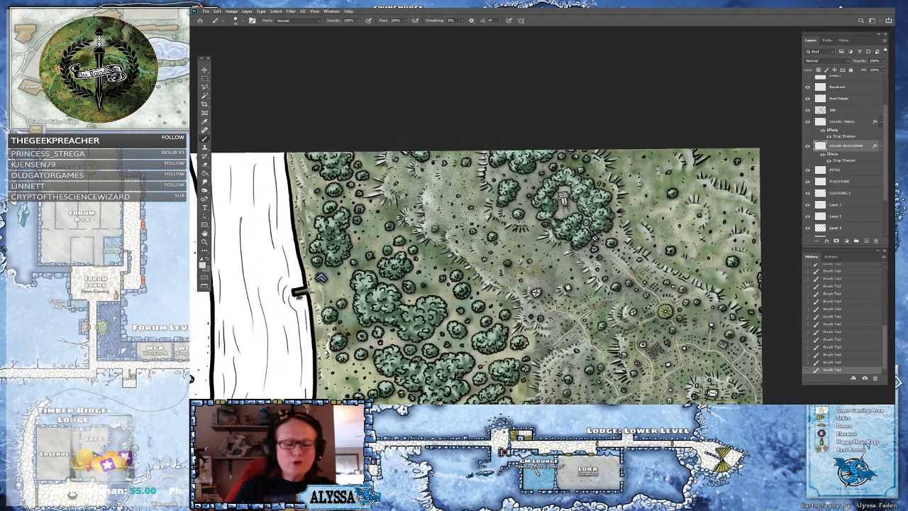
{"action": "scroll", "coordinate": [563, 200], "scroll_direction": "up", "scroll_amount": 3}
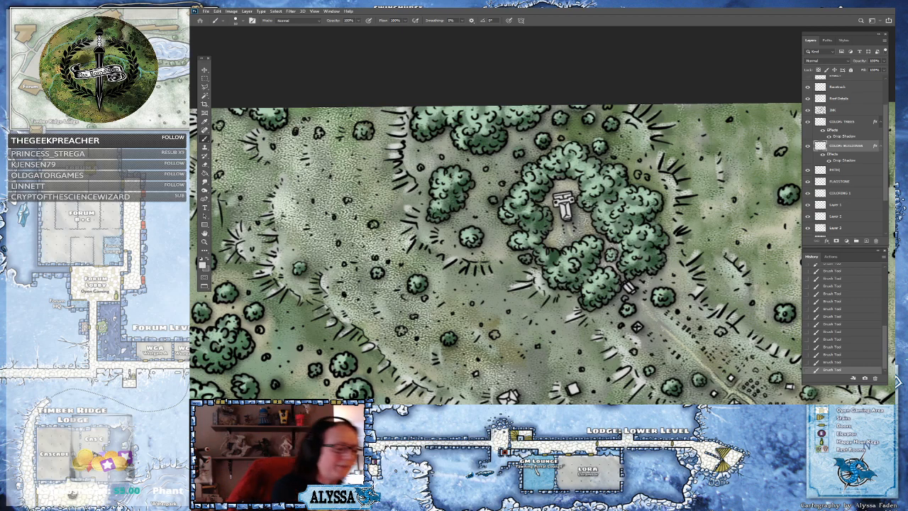
Pick a light grey and paint the gate-like structure inside the ring of trees
{"action": "left_click", "coordinate": [203, 262]}
{"action": "left_click", "coordinate": [571, 278]}
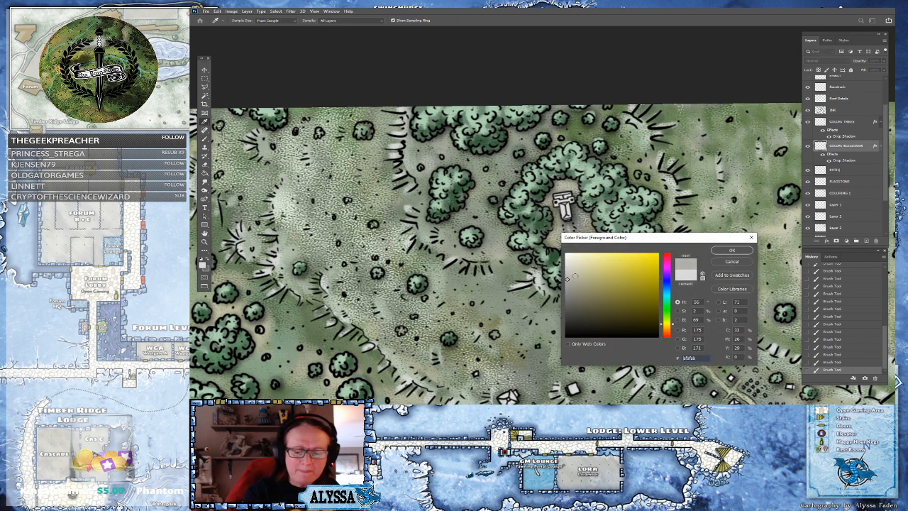
{"action": "left_click", "coordinate": [731, 250]}
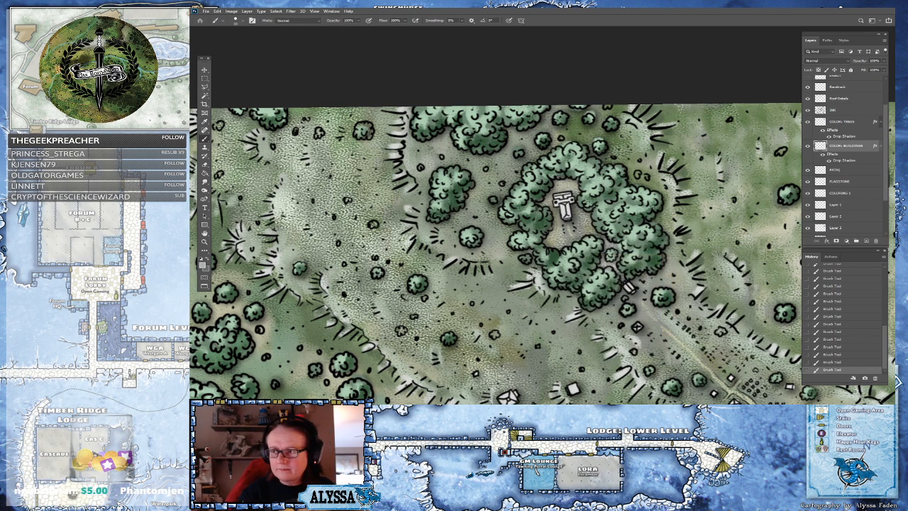
{"action": "mouse_move", "coordinate": [567, 205]}
{"action": "left_mouse_down"}
{"action": "mouse_move", "coordinate": [568, 219]}
{"action": "mouse_move", "coordinate": [571, 200]}
{"action": "mouse_move", "coordinate": [561, 201]}
{"action": "mouse_move", "coordinate": [569, 196]}
{"action": "left_mouse_up"}
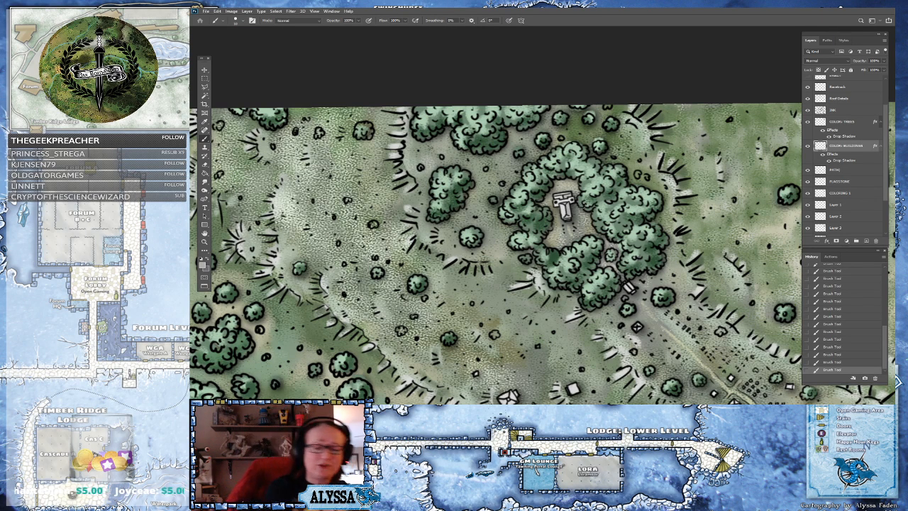
Lighten the foreground color to a near-white
{"action": "left_click", "coordinate": [205, 264]}
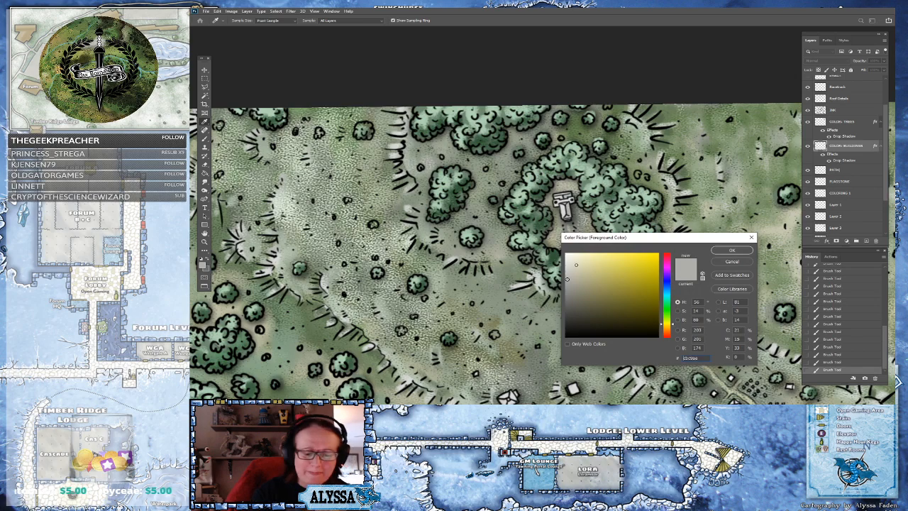
{"action": "key", "text": "Return"}
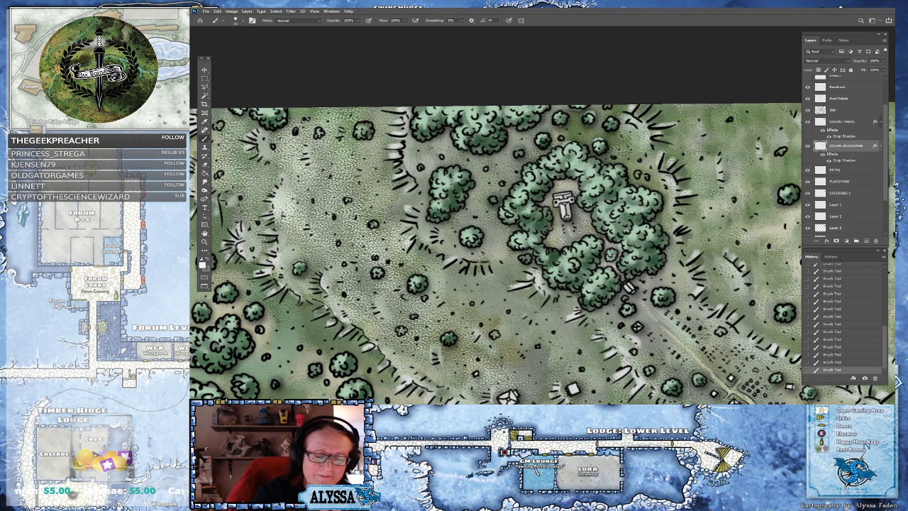
{"action": "left_click", "coordinate": [203, 265]}
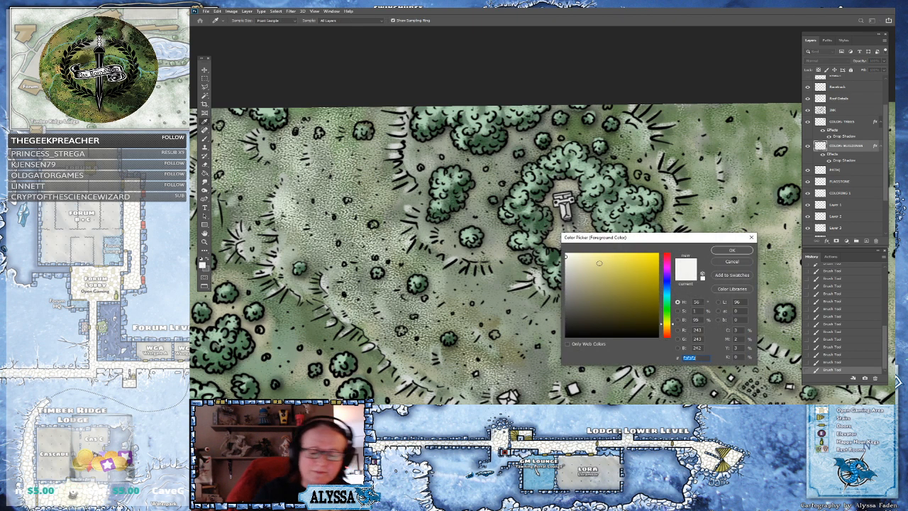
{"action": "left_click", "coordinate": [726, 252]}
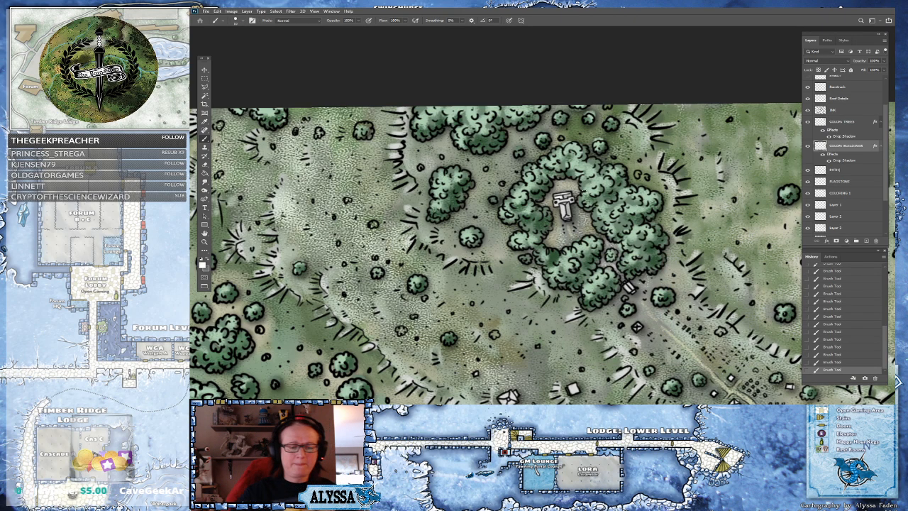
{"action": "scroll", "coordinate": [497, 252], "scroll_direction": "down", "scroll_amount": 3}
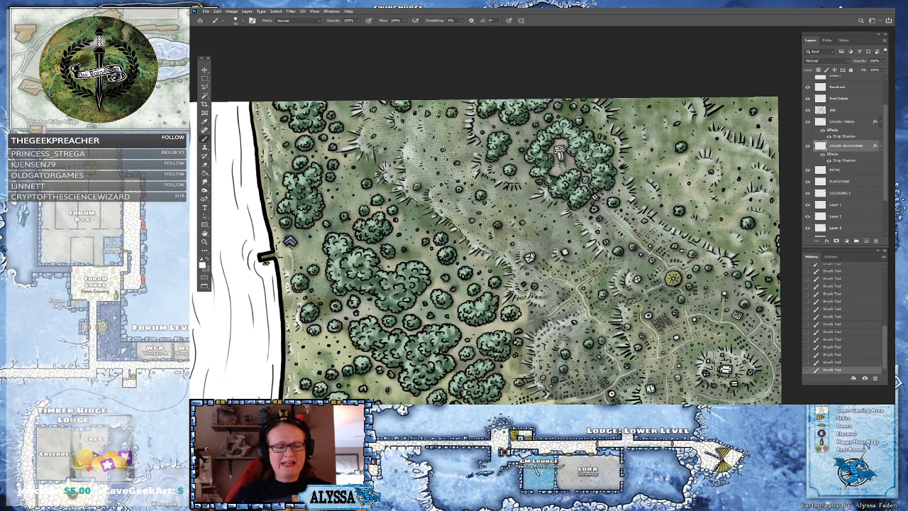
Select the tree color layer and pick a dark green foreground color
{"action": "scroll", "coordinate": [485, 252], "scroll_direction": "down", "scroll_amount": 2}
{"action": "left_click_drag", "start_coordinate": [433, 162], "coordinate": [501, 212]}
{"action": "scroll", "coordinate": [501, 212], "scroll_direction": "up", "scroll_amount": 2}
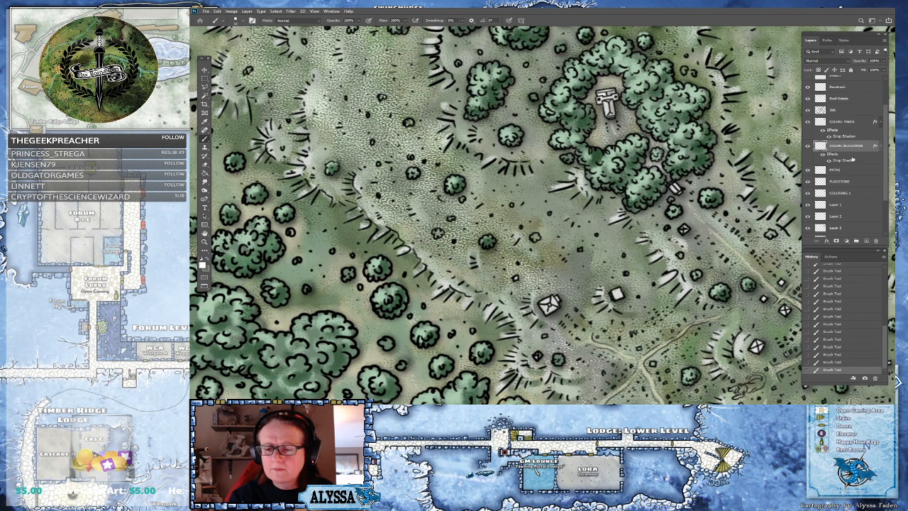
{"action": "left_click", "coordinate": [846, 125]}
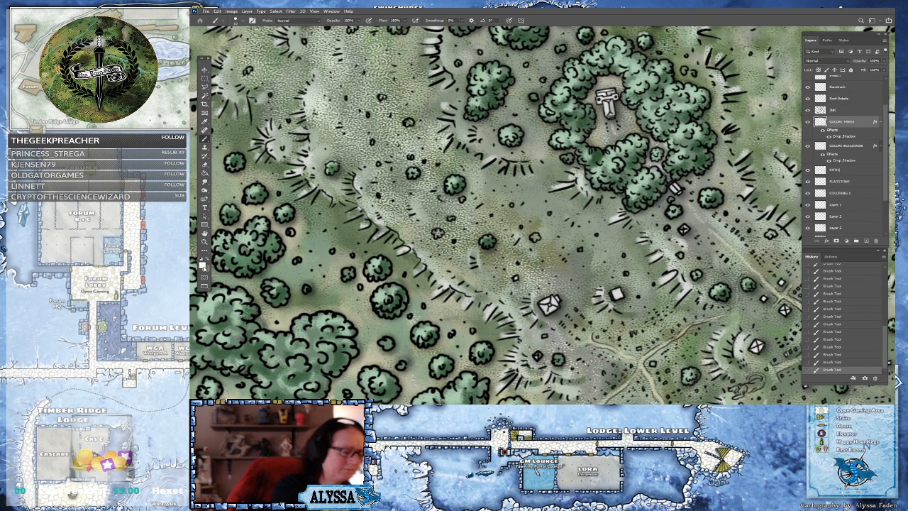
{"action": "left_click", "coordinate": [204, 267]}
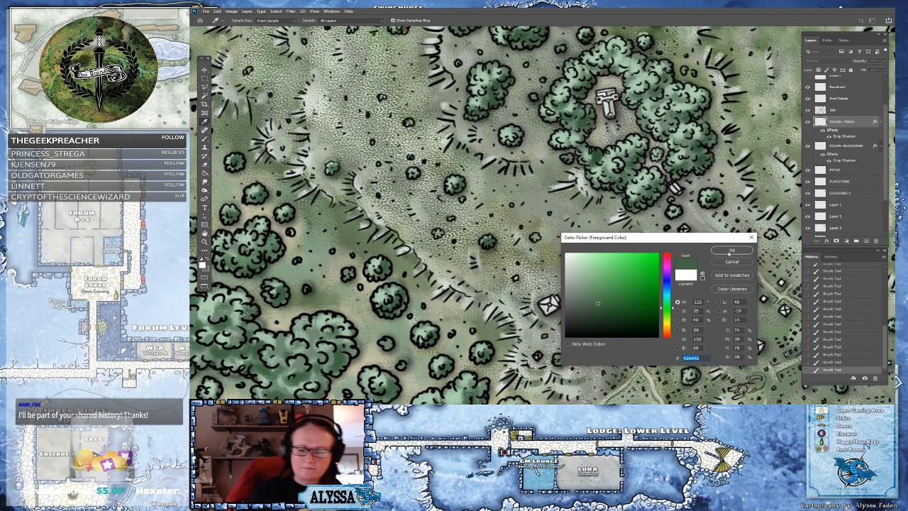
{"action": "left_click", "coordinate": [731, 252]}
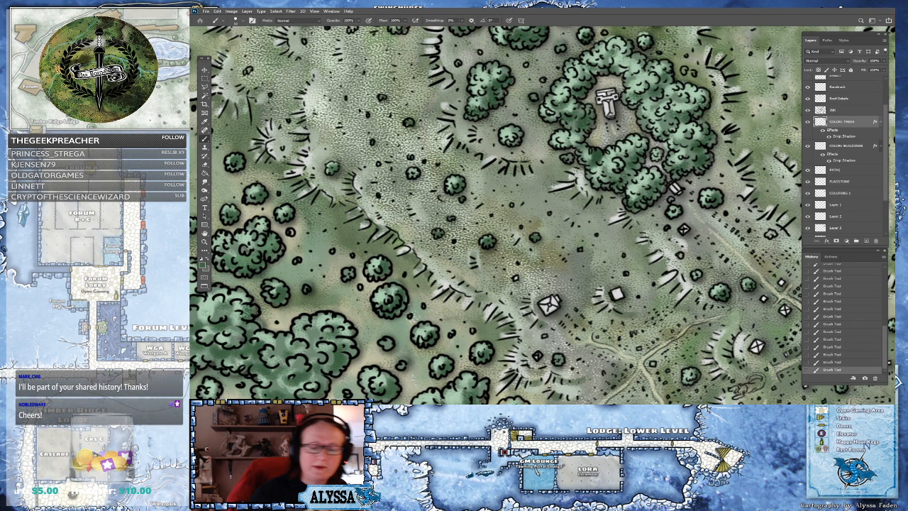
Pick a mid-green foreground color
{"action": "scroll", "coordinate": [497, 213], "scroll_direction": "down", "scroll_amount": 2}
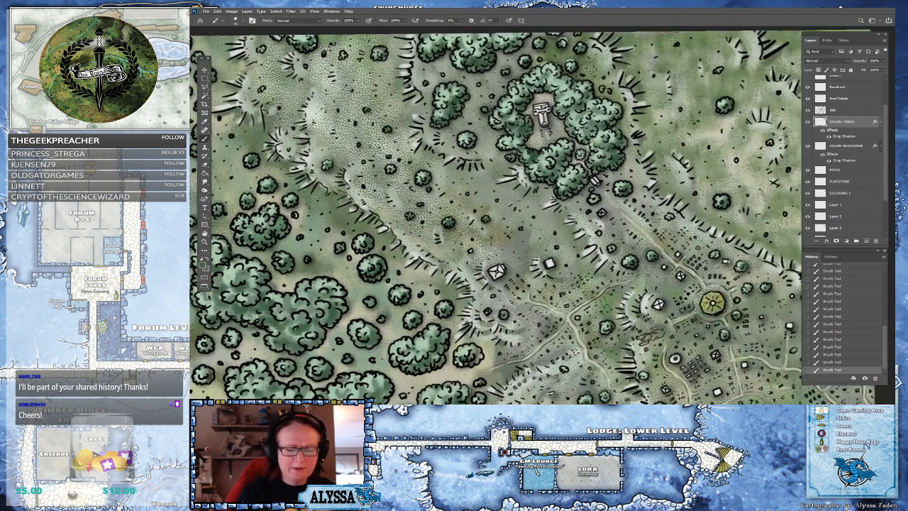
{"action": "scroll", "coordinate": [497, 213], "scroll_direction": "down", "scroll_amount": 2}
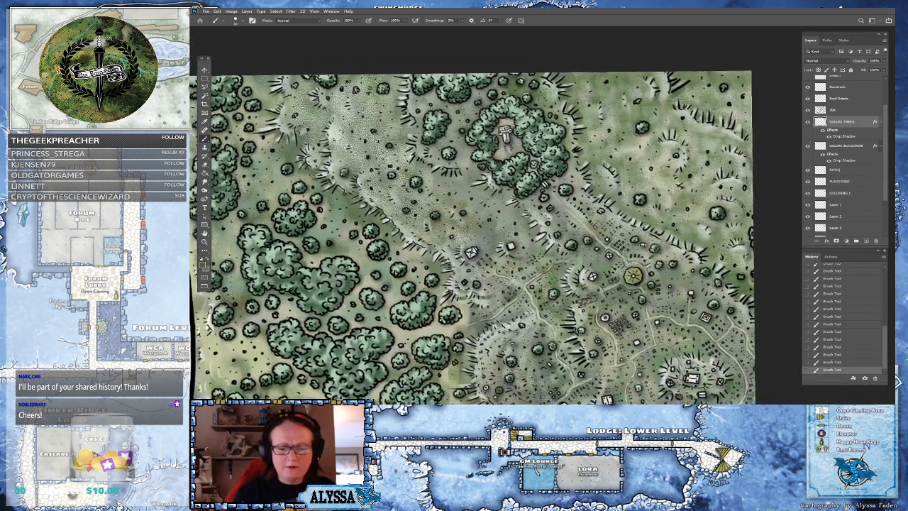
{"action": "scroll", "coordinate": [497, 213], "scroll_direction": "down", "scroll_amount": 2}
{"action": "scroll", "coordinate": [462, 212], "scroll_direction": "down", "scroll_amount": 2}
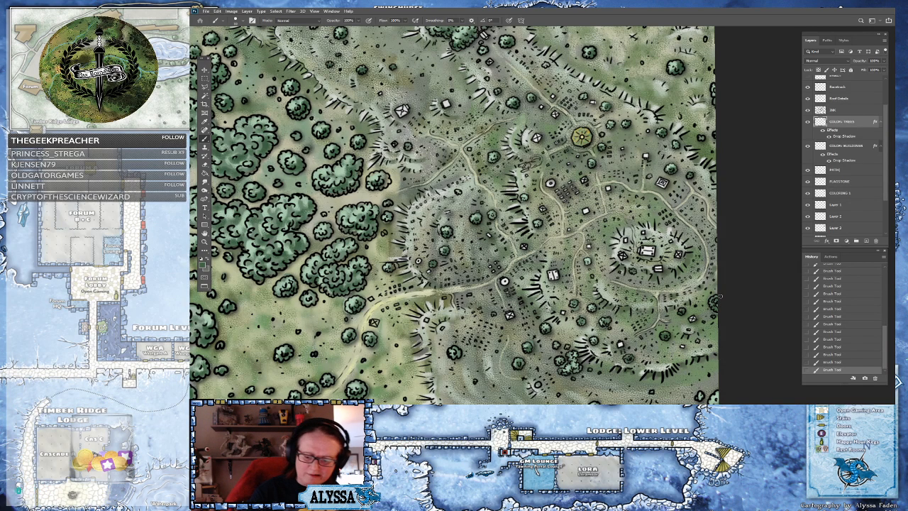
{"action": "scroll", "coordinate": [718, 299], "scroll_direction": "down", "scroll_amount": 3}
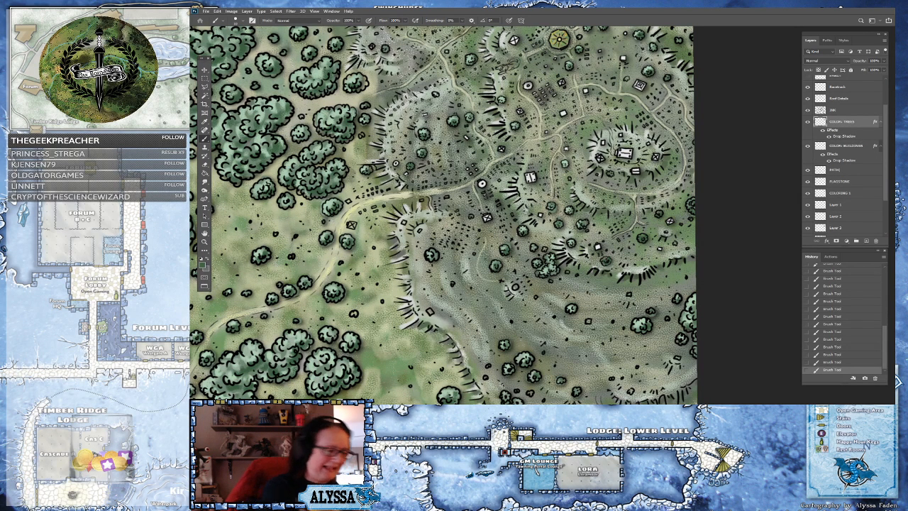
{"action": "left_click", "coordinate": [203, 265]}
{"action": "left_click", "coordinate": [590, 284]}
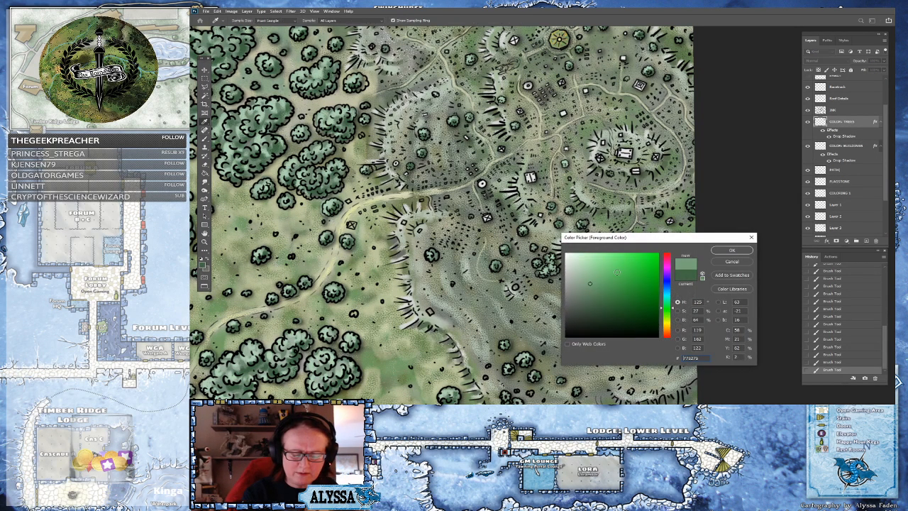
{"action": "left_click", "coordinate": [733, 250]}
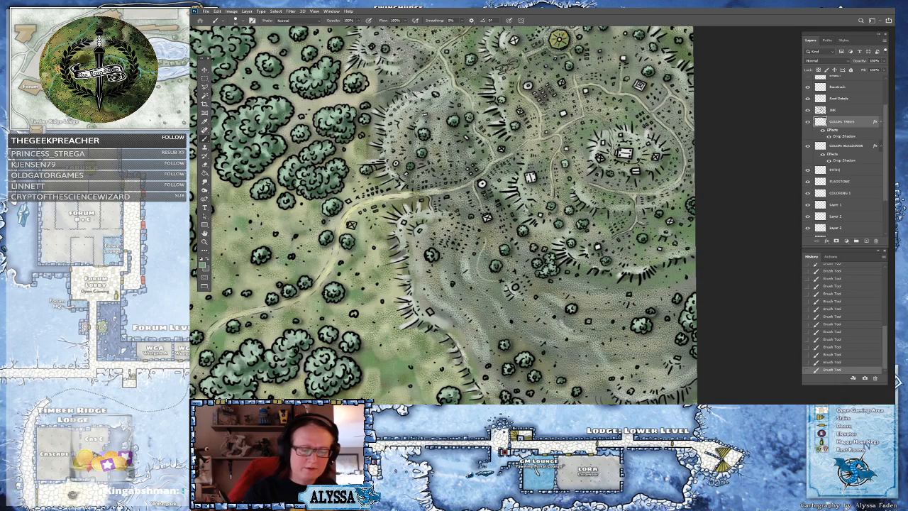
Pick a pale near-white foreground color and switch to the building color layer
{"action": "left_click", "coordinate": [204, 265]}
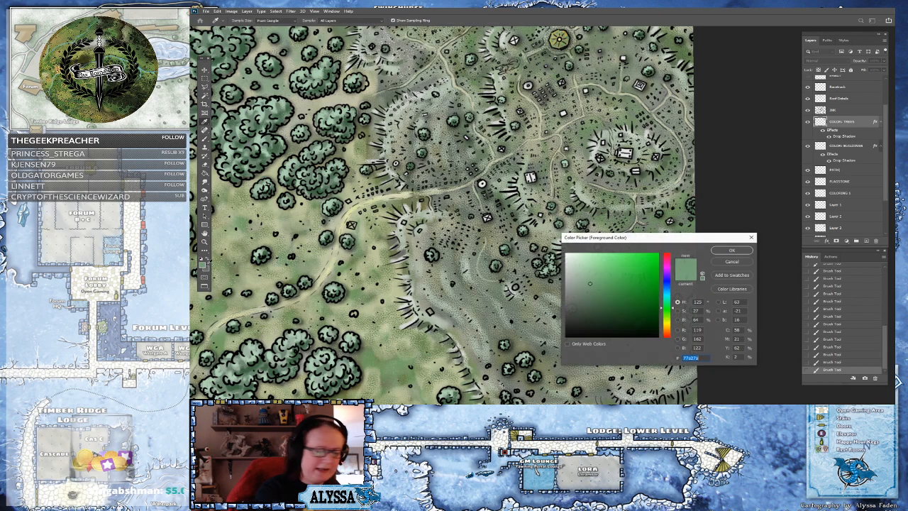
{"action": "left_click", "coordinate": [567, 261]}
{"action": "left_click", "coordinate": [731, 251]}
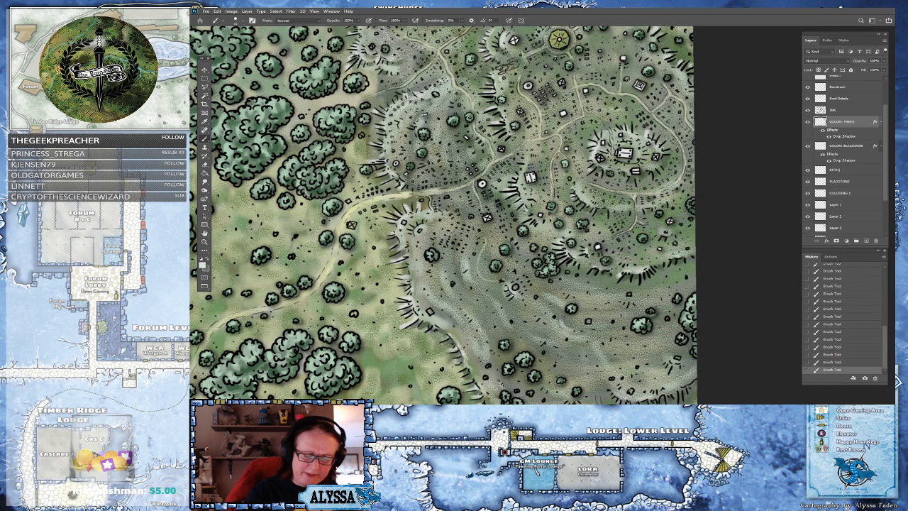
{"action": "left_click", "coordinate": [840, 145]}
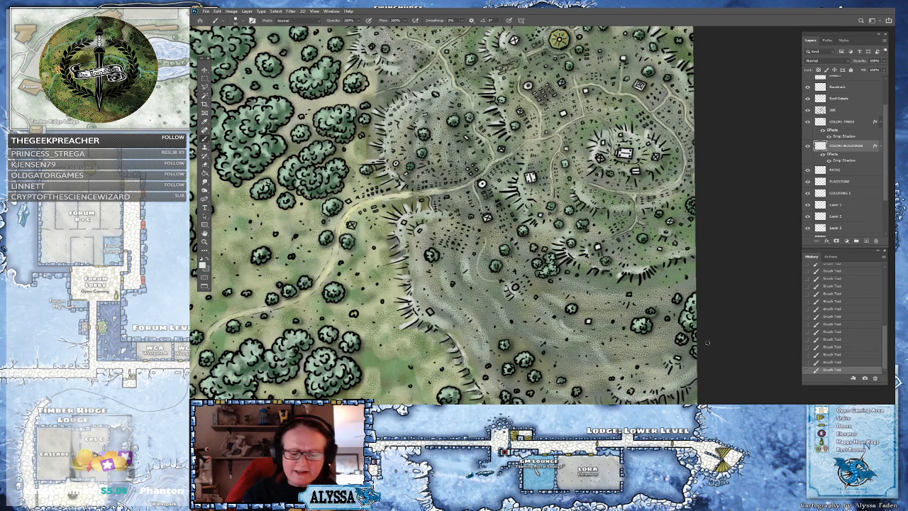
{"action": "left_click_drag", "start_coordinate": [707, 343], "coordinate": [750, 294]}
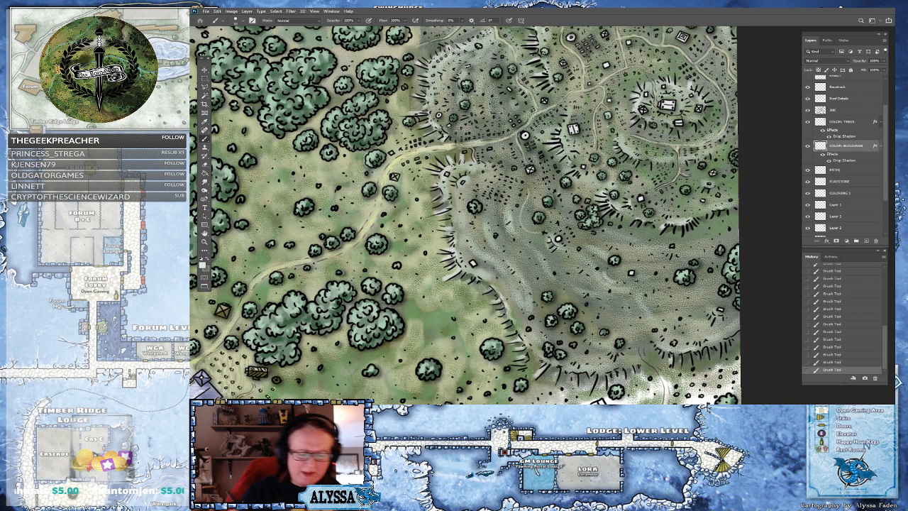
Survey the colored meadows, hills and structures east of the river at different zoom levels
{"action": "scroll", "coordinate": [571, 357], "scroll_direction": "down", "scroll_amount": 2}
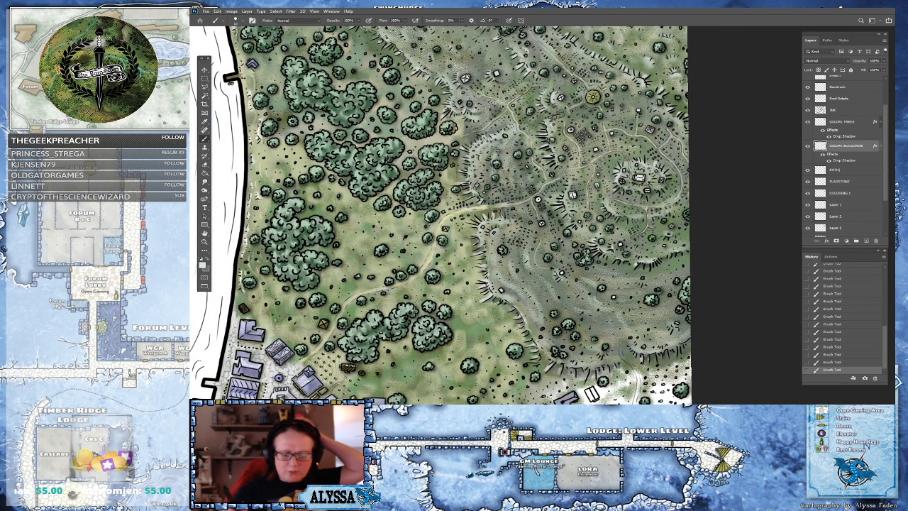
{"action": "scroll", "coordinate": [440, 216], "scroll_direction": "down", "scroll_amount": 3}
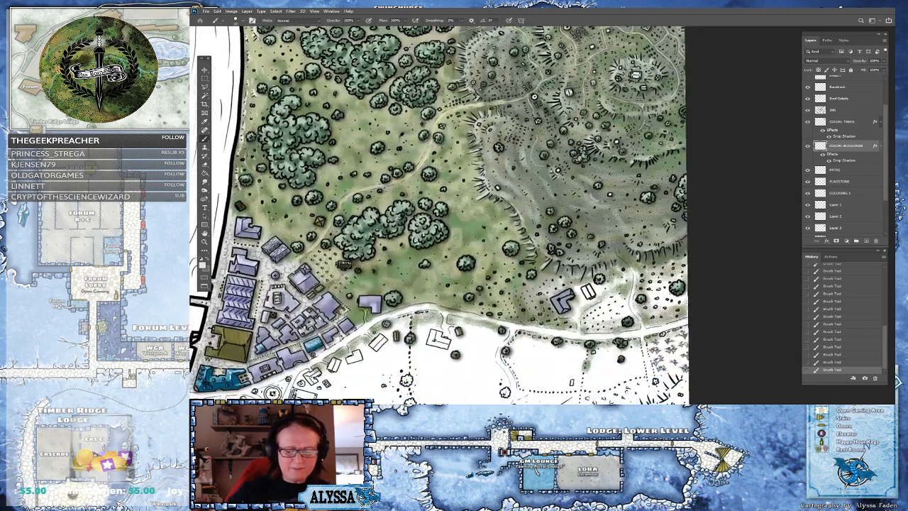
{"action": "scroll", "coordinate": [625, 383], "scroll_direction": "down", "scroll_amount": 2}
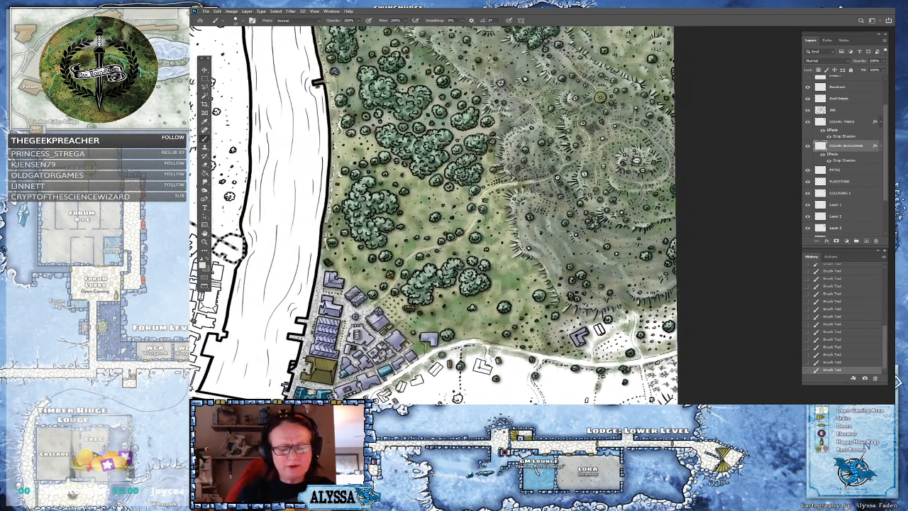
{"action": "scroll", "coordinate": [440, 216], "scroll_direction": "up", "scroll_amount": 1}
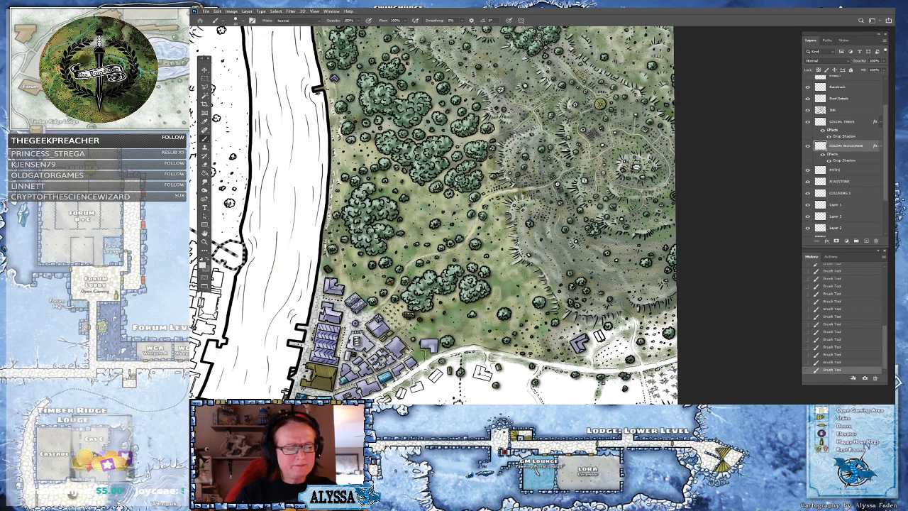
{"action": "scroll", "coordinate": [440, 216], "scroll_direction": "up", "scroll_amount": 2}
{"action": "scroll", "coordinate": [440, 216], "scroll_direction": "down", "scroll_amount": 1}
{"action": "scroll", "coordinate": [440, 217], "scroll_direction": "up", "scroll_amount": 1}
{"action": "scroll", "coordinate": [440, 216], "scroll_direction": "down", "scroll_amount": 2}
{"action": "scroll", "coordinate": [454, 216], "scroll_direction": "down", "scroll_amount": 1}
{"action": "scroll", "coordinate": [455, 217], "scroll_direction": "up", "scroll_amount": 2}
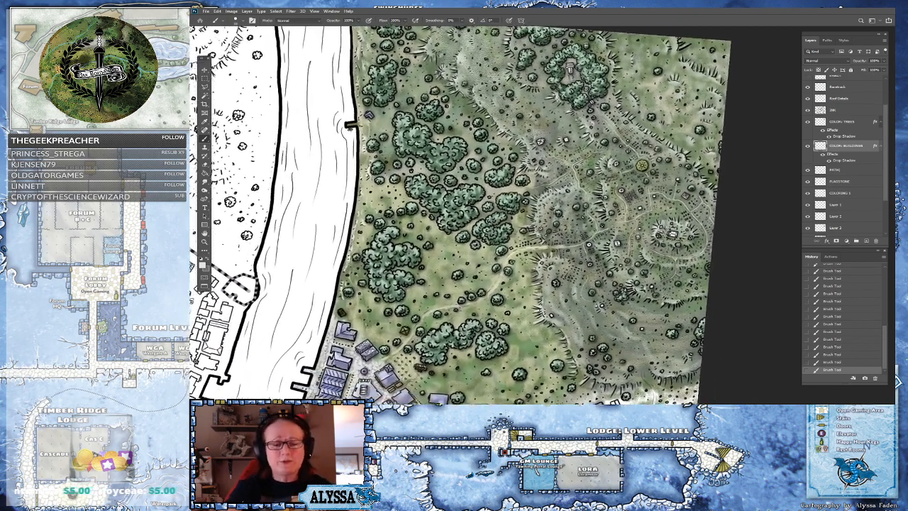
{"action": "scroll", "coordinate": [651, 291], "scroll_direction": "up", "scroll_amount": 2}
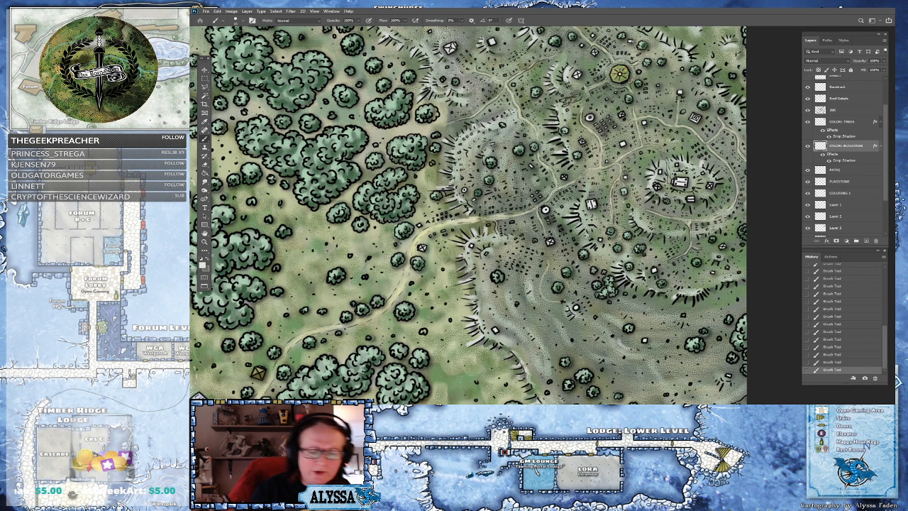
{"action": "left_click_drag", "start_coordinate": [576, 308], "coordinate": [585, 330]}
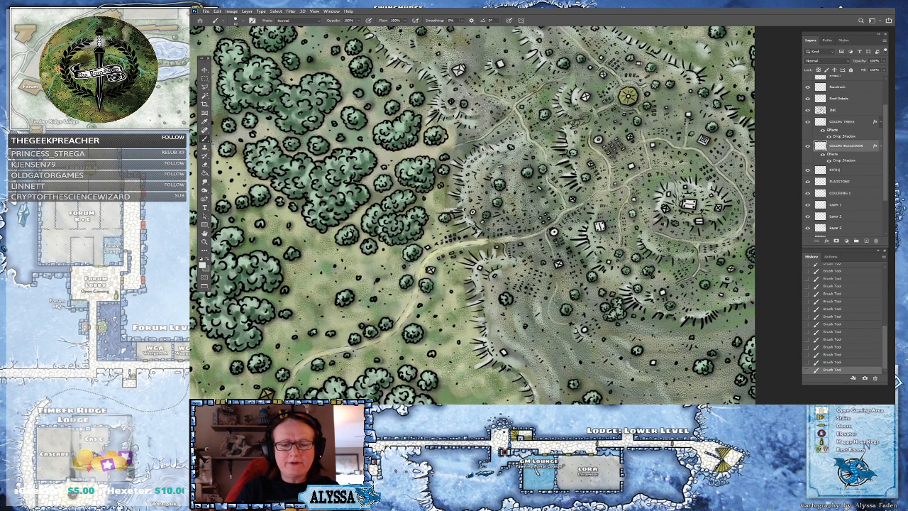
{"action": "scroll", "coordinate": [611, 210], "scroll_direction": "down", "scroll_amount": 5}
{"action": "scroll", "coordinate": [617, 213], "scroll_direction": "down", "scroll_amount": 2}
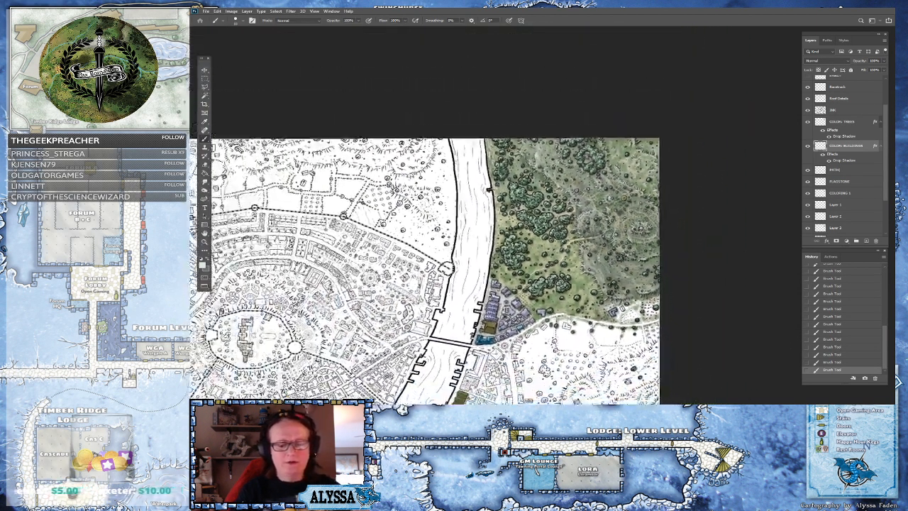
{"action": "scroll", "coordinate": [617, 213], "scroll_direction": "up", "scroll_amount": 3}
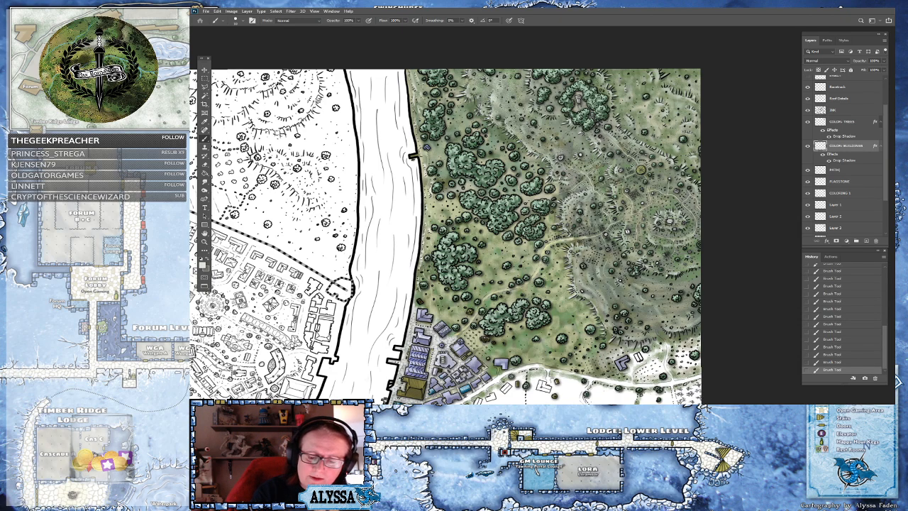
Pick a medium grey foreground color for the small structures on the hills
{"action": "left_click", "coordinate": [670, 254]}
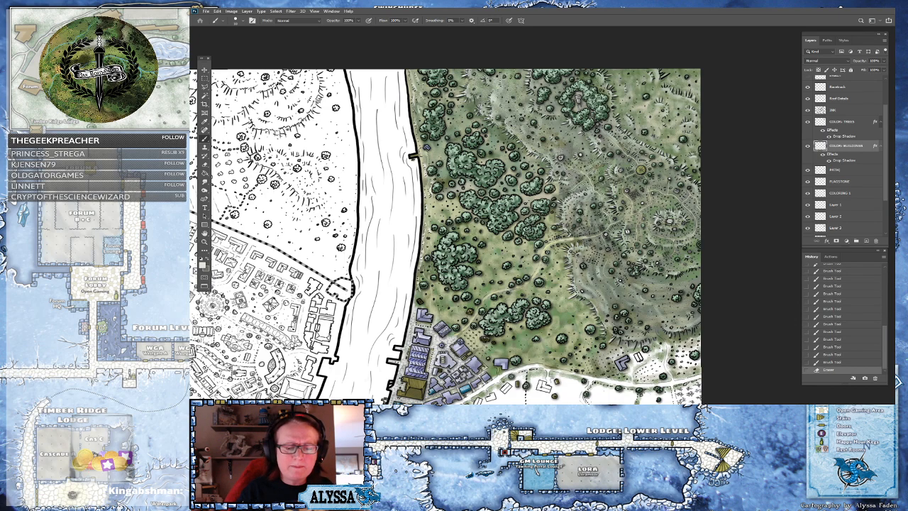
{"action": "scroll", "coordinate": [658, 281], "scroll_direction": "up", "scroll_amount": 3}
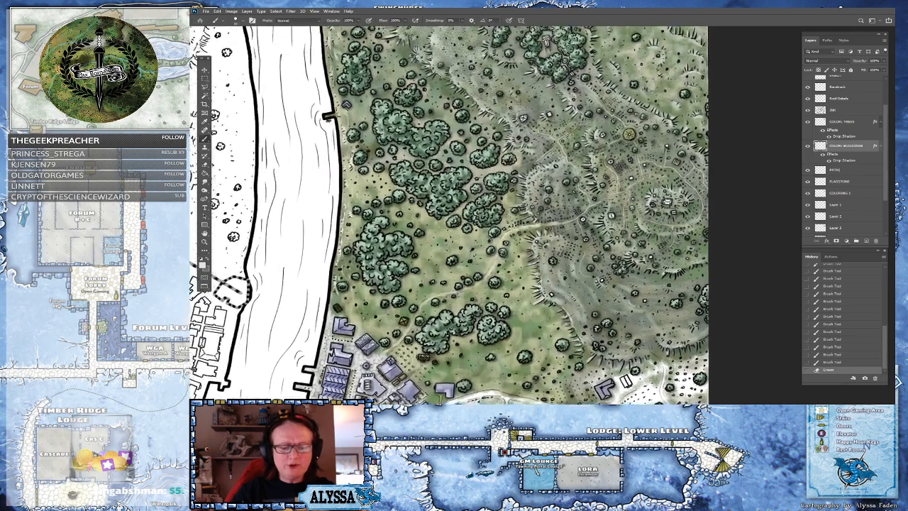
{"action": "left_click_drag", "start_coordinate": [658, 281], "coordinate": [643, 305]}
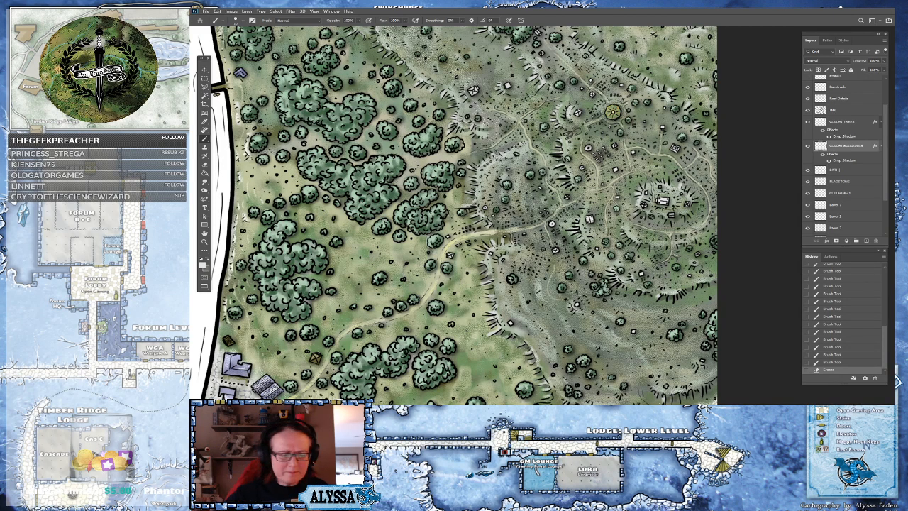
{"action": "left_click", "coordinate": [203, 266]}
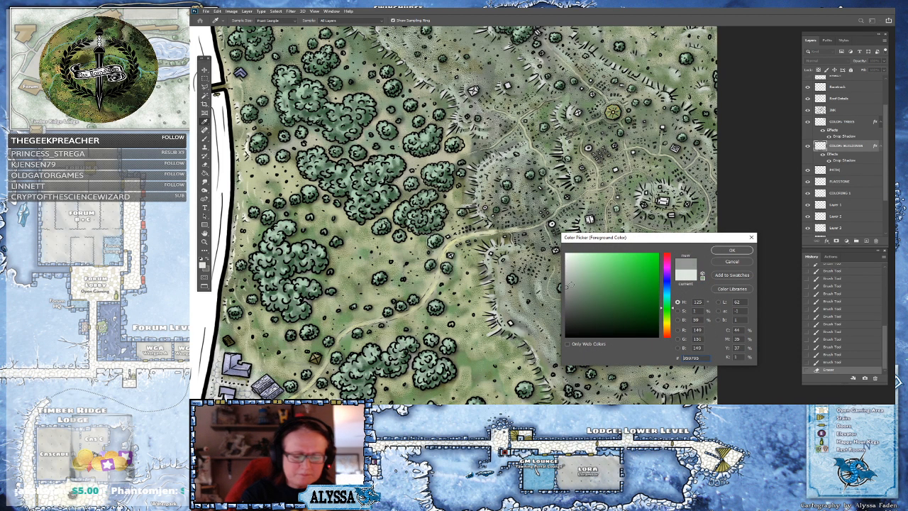
{"action": "left_click", "coordinate": [734, 252]}
{"action": "scroll", "coordinate": [734, 247], "scroll_direction": "up", "scroll_amount": 3}
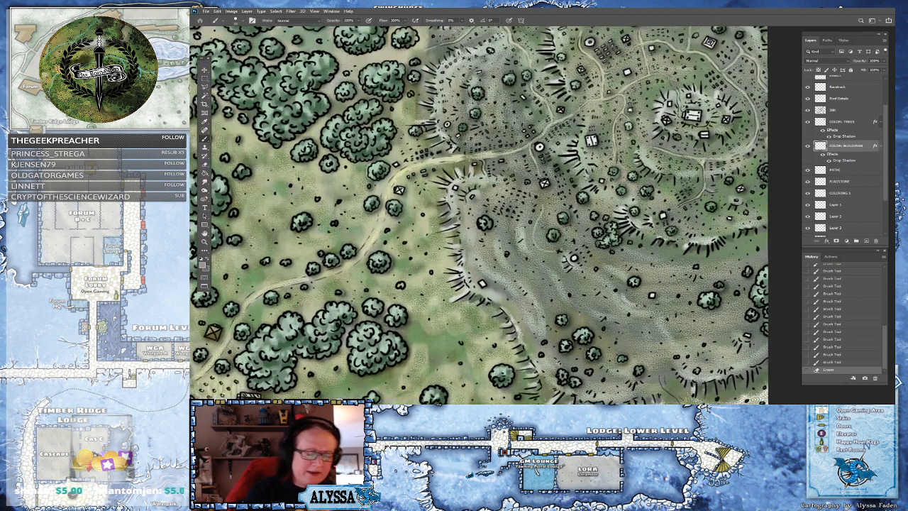
Paint the small square structures scattered across the hills in grey
{"action": "left_click", "coordinate": [482, 285]}
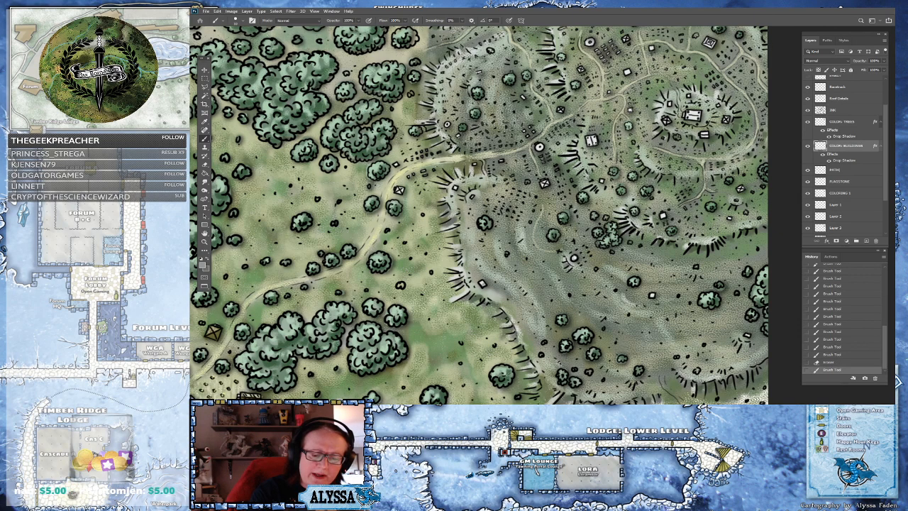
{"action": "left_click", "coordinate": [574, 259]}
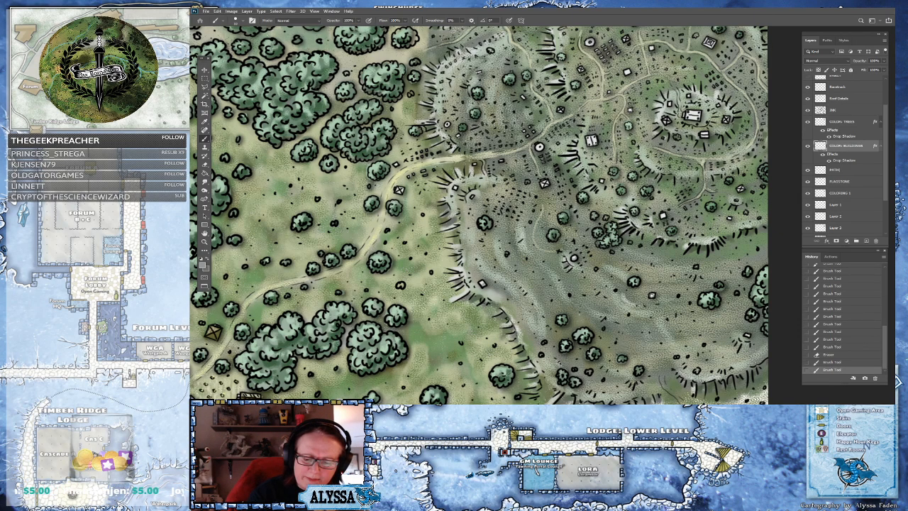
{"action": "left_click", "coordinate": [652, 295]}
{"action": "left_click", "coordinate": [662, 216]}
{"action": "left_click_drag", "start_coordinate": [662, 216], "coordinate": [600, 267]}
{"action": "left_click", "coordinate": [602, 269]}
{"action": "left_click", "coordinate": [668, 270]}
{"action": "left_click", "coordinate": [678, 243]}
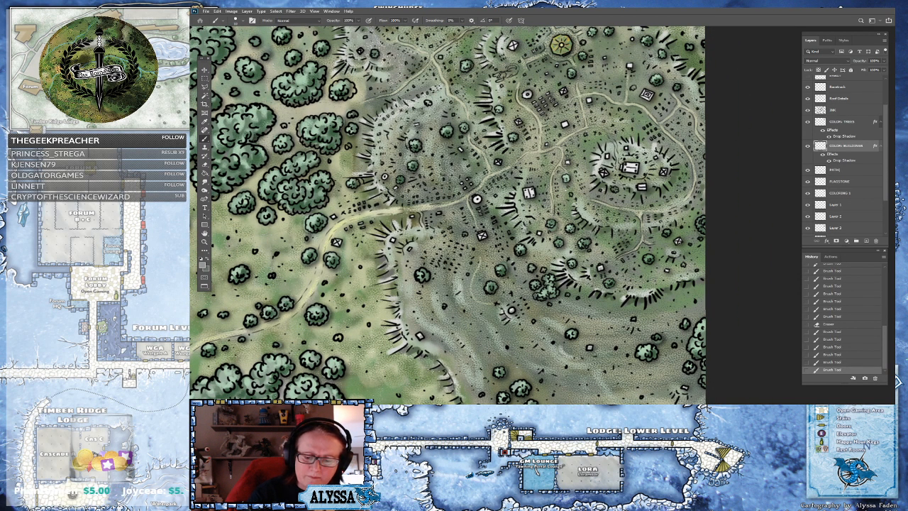
{"action": "mouse_move", "coordinate": [640, 188]}
{"action": "left_mouse_down"}
{"action": "mouse_move", "coordinate": [664, 175]}
{"action": "mouse_move", "coordinate": [612, 177]}
{"action": "left_mouse_up"}
{"action": "left_click_drag", "start_coordinate": [526, 197], "coordinate": [533, 192]}
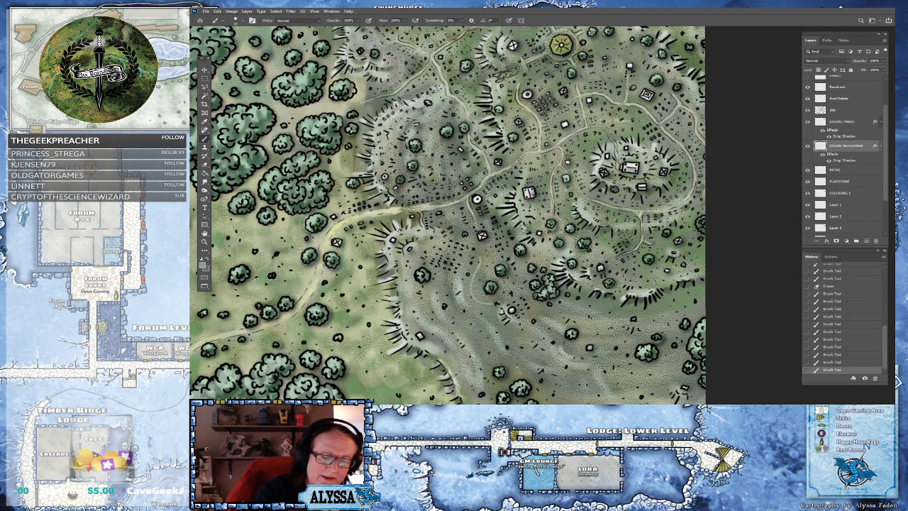
{"action": "left_click_drag", "start_coordinate": [481, 237], "coordinate": [569, 294]}
{"action": "left_click_drag", "start_coordinate": [561, 258], "coordinate": [563, 256]}
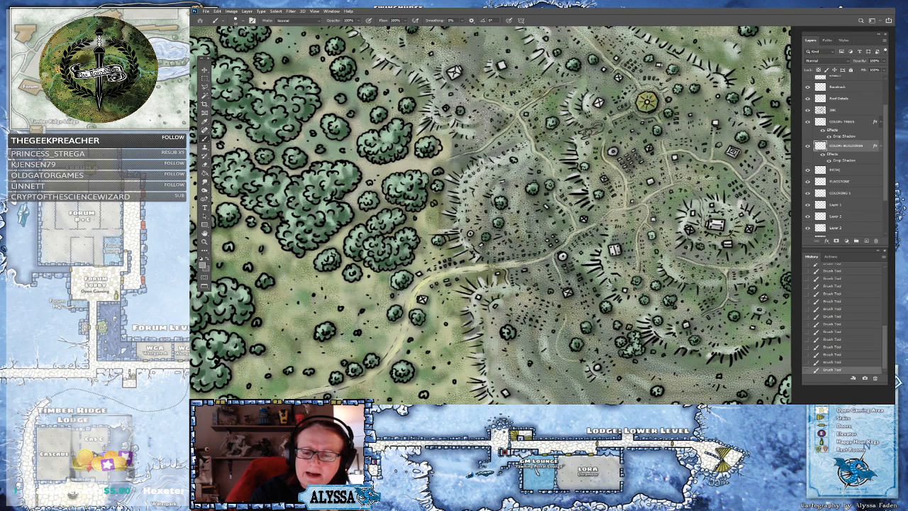
{"action": "left_click_drag", "start_coordinate": [732, 152], "coordinate": [701, 259]}
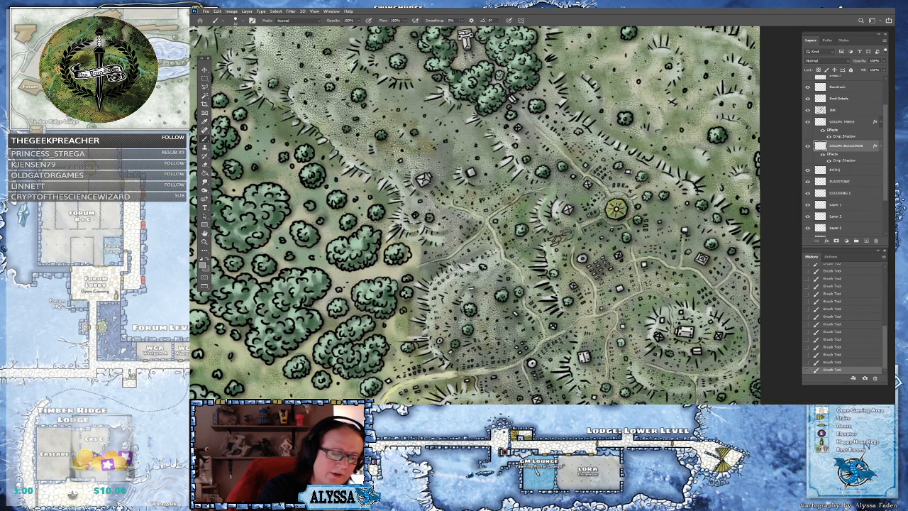
{"action": "scroll", "coordinate": [425, 179], "scroll_direction": "down", "scroll_amount": 2}
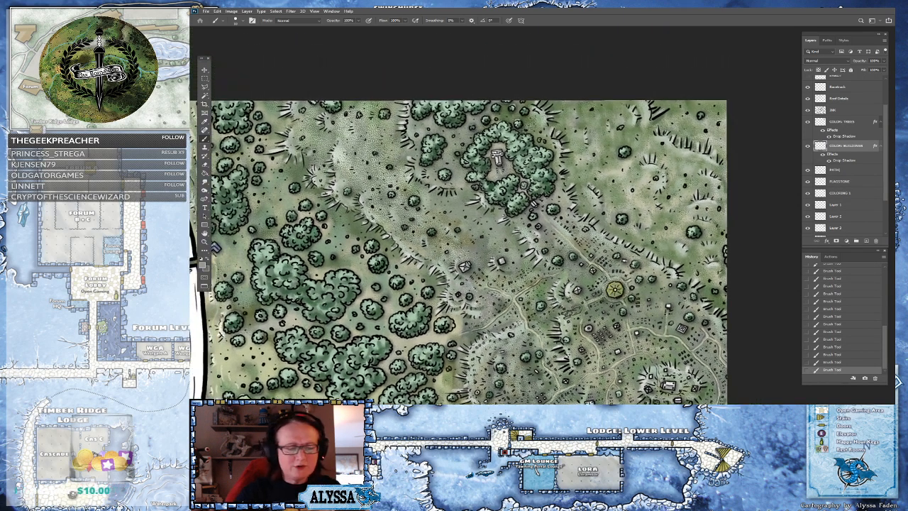
Inspect the hill structures and paths east of the river at several zoom levels
{"action": "scroll", "coordinate": [457, 209], "scroll_direction": "up", "scroll_amount": 2}
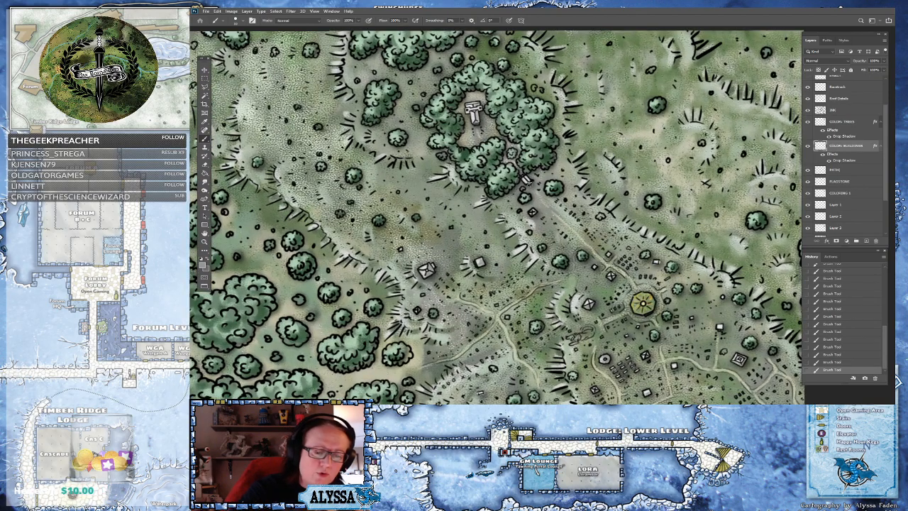
{"action": "scroll", "coordinate": [600, 90], "scroll_direction": "down", "scroll_amount": 2}
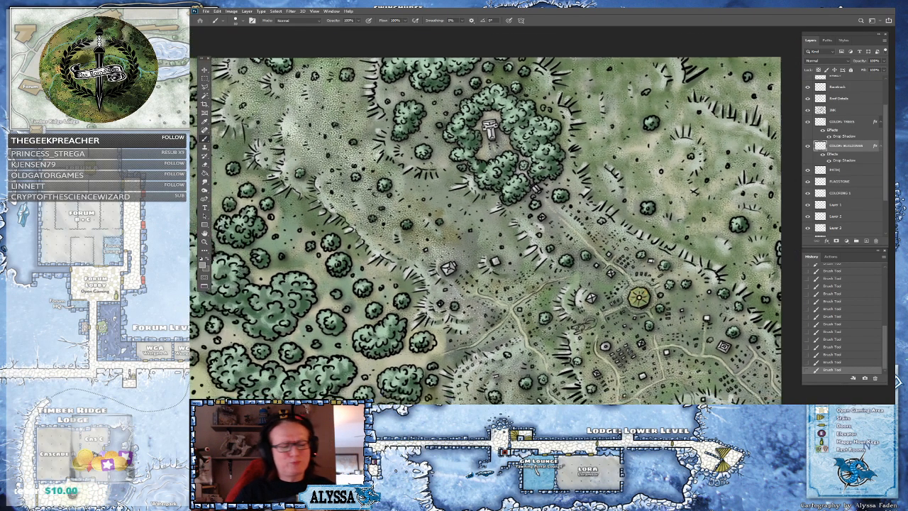
{"action": "left_click_drag", "start_coordinate": [247, 189], "coordinate": [241, 167]}
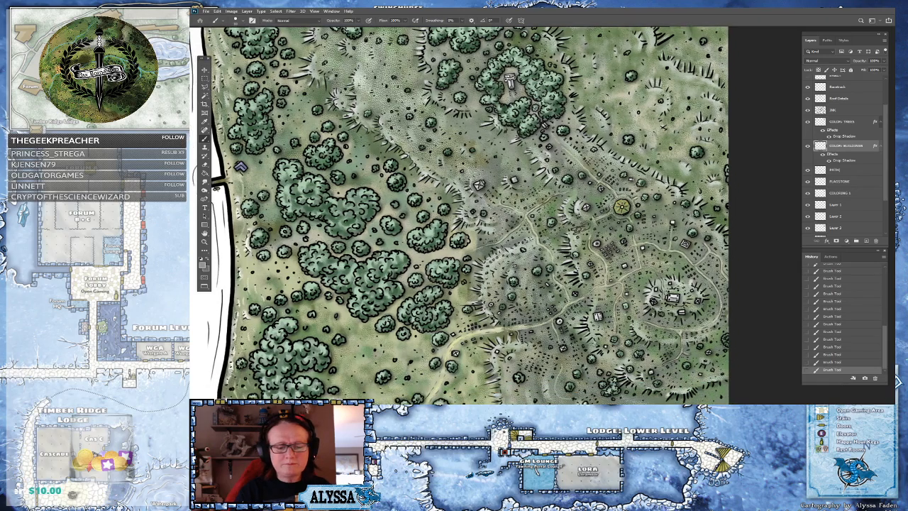
{"action": "scroll", "coordinate": [241, 167], "scroll_direction": "down", "scroll_amount": 3}
{"action": "scroll", "coordinate": [269, 153], "scroll_direction": "up", "scroll_amount": 2}
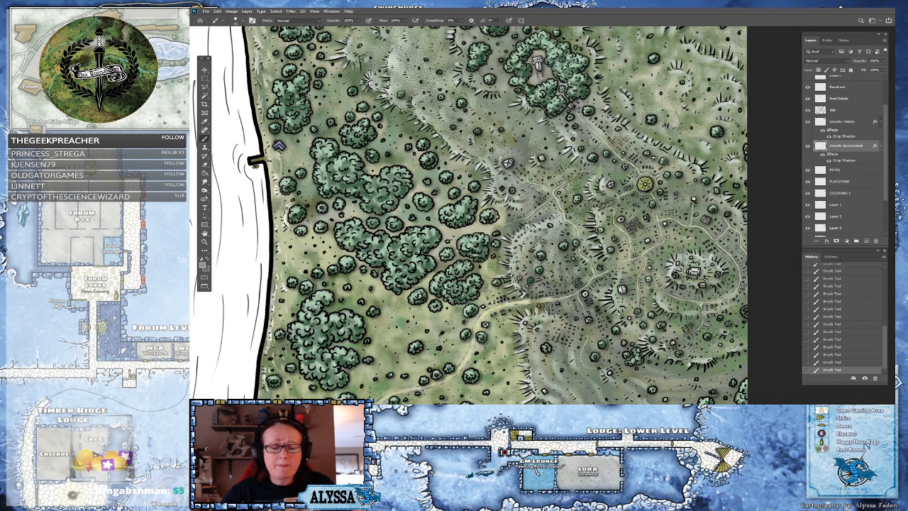
{"action": "scroll", "coordinate": [715, 291], "scroll_direction": "up", "scroll_amount": 1}
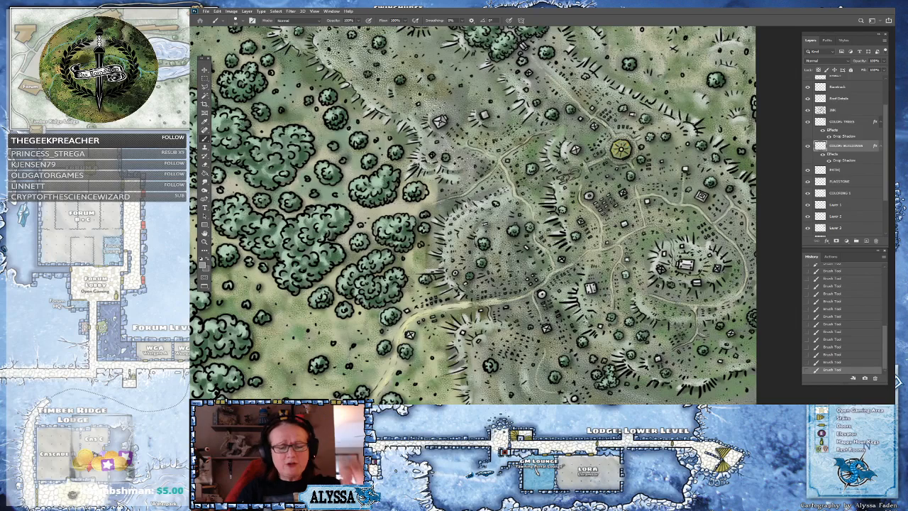
{"action": "left_click_drag", "start_coordinate": [716, 292], "coordinate": [672, 301]}
{"action": "scroll", "coordinate": [471, 204], "scroll_direction": "up", "scroll_amount": 1}
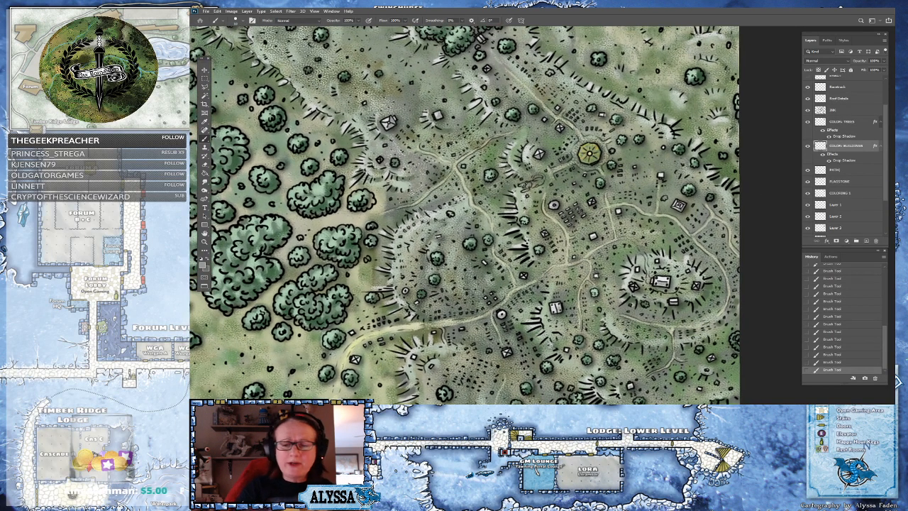
Set the foreground color to white and review the eastern bank down to the bridge district
{"action": "left_click", "coordinate": [201, 258]}
{"action": "left_click", "coordinate": [207, 258]}
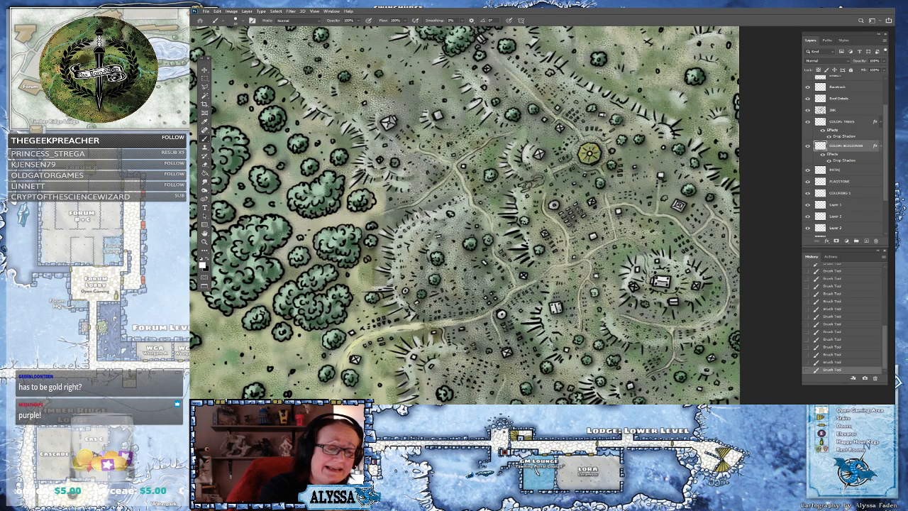
{"action": "scroll", "coordinate": [465, 215], "scroll_direction": "down", "scroll_amount": 4}
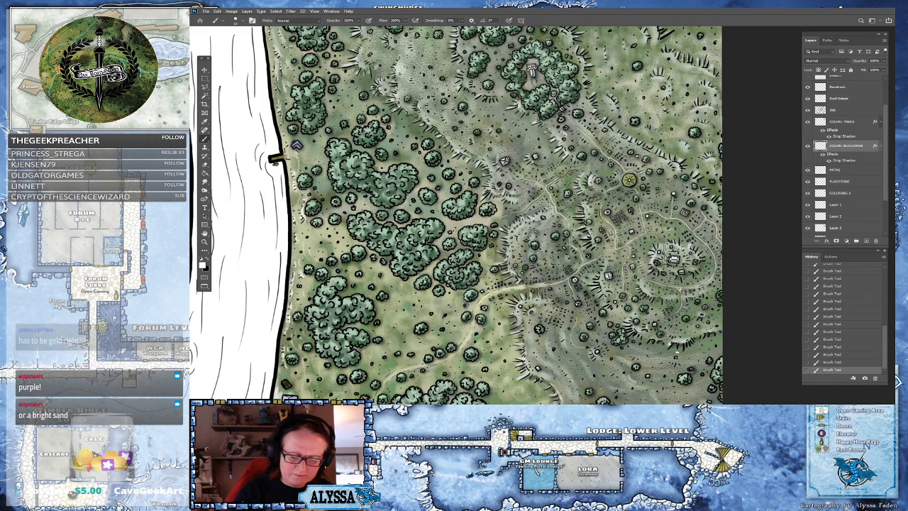
{"action": "scroll", "coordinate": [465, 216], "scroll_direction": "down", "scroll_amount": 3}
{"action": "scroll", "coordinate": [454, 216], "scroll_direction": "down", "scroll_amount": 2}
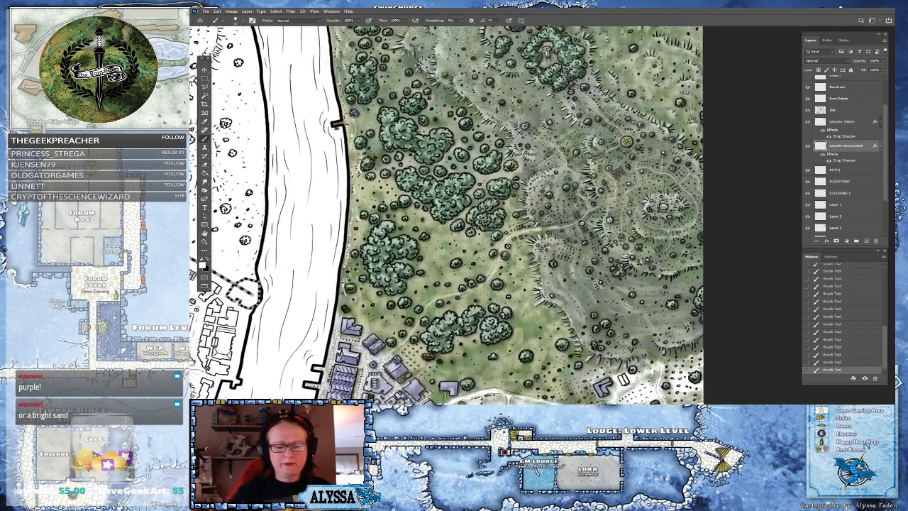
{"action": "scroll", "coordinate": [454, 215], "scroll_direction": "down", "scroll_amount": 1}
{"action": "scroll", "coordinate": [639, 245], "scroll_direction": "down", "scroll_amount": 2}
{"action": "left_click_drag", "start_coordinate": [610, 284], "coordinate": [651, 244]}
{"action": "scroll", "coordinate": [617, 283], "scroll_direction": "up", "scroll_amount": 1}
{"action": "scroll", "coordinate": [603, 206], "scroll_direction": "down", "scroll_amount": 2}
{"action": "left_click_drag", "start_coordinate": [603, 213], "coordinate": [680, 173]}
{"action": "scroll", "coordinate": [660, 156], "scroll_direction": "up", "scroll_amount": 1}
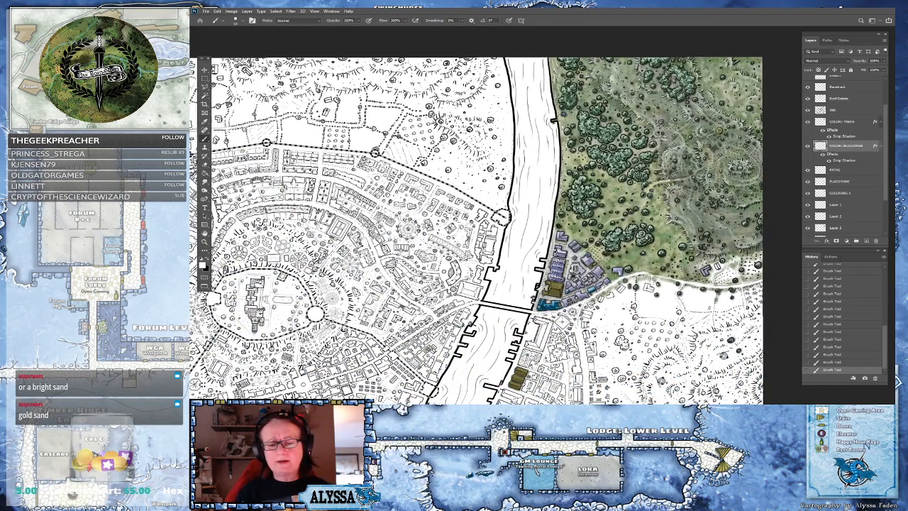
{"action": "left_click_drag", "start_coordinate": [584, 346], "coordinate": [616, 337]}
{"action": "scroll", "coordinate": [616, 337], "scroll_direction": "down", "scroll_amount": 2}
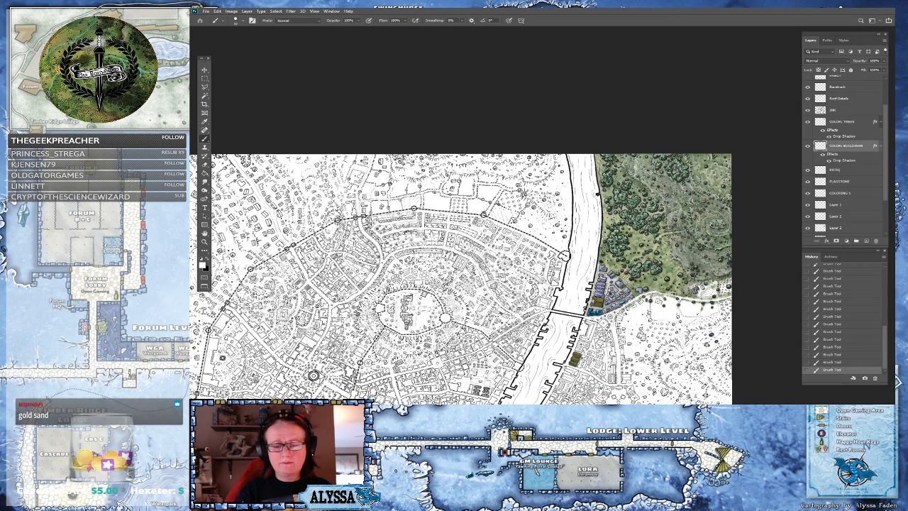
{"action": "scroll", "coordinate": [715, 381], "scroll_direction": "up", "scroll_amount": 1}
{"action": "scroll", "coordinate": [712, 301], "scroll_direction": "up", "scroll_amount": 2}
{"action": "left_click_drag", "start_coordinate": [712, 300], "coordinate": [665, 380]}
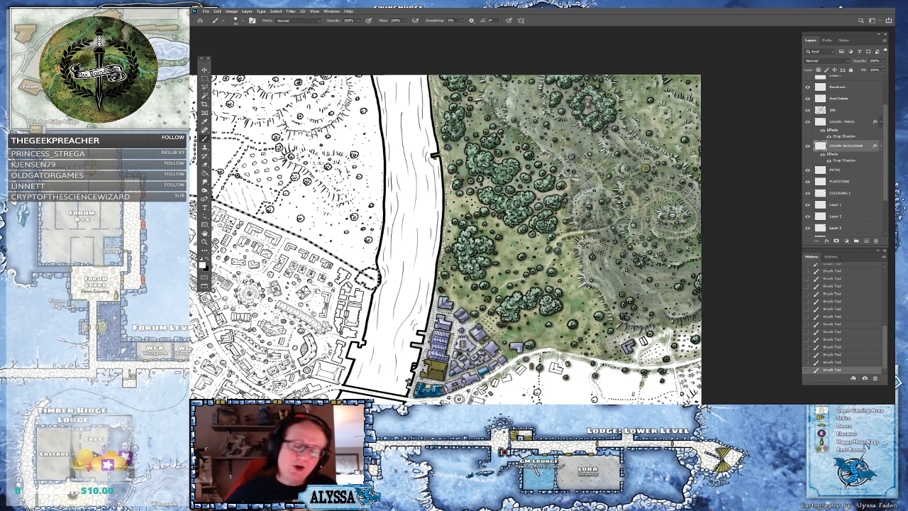
{"action": "scroll", "coordinate": [615, 228], "scroll_direction": "up", "scroll_amount": 3}
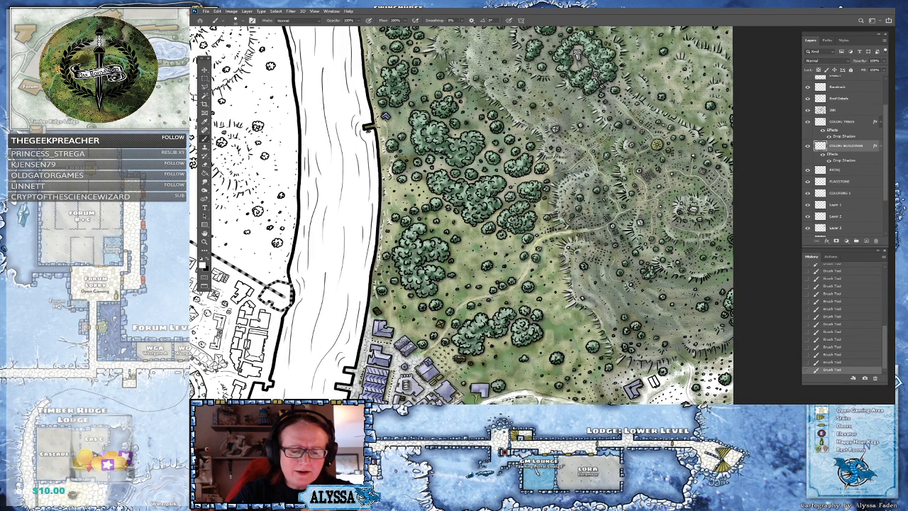
{"action": "scroll", "coordinate": [628, 150], "scroll_direction": "up", "scroll_amount": 10}
{"action": "scroll", "coordinate": [539, 206], "scroll_direction": "down", "scroll_amount": 7}
{"action": "scroll", "coordinate": [582, 164], "scroll_direction": "down", "scroll_amount": 3}
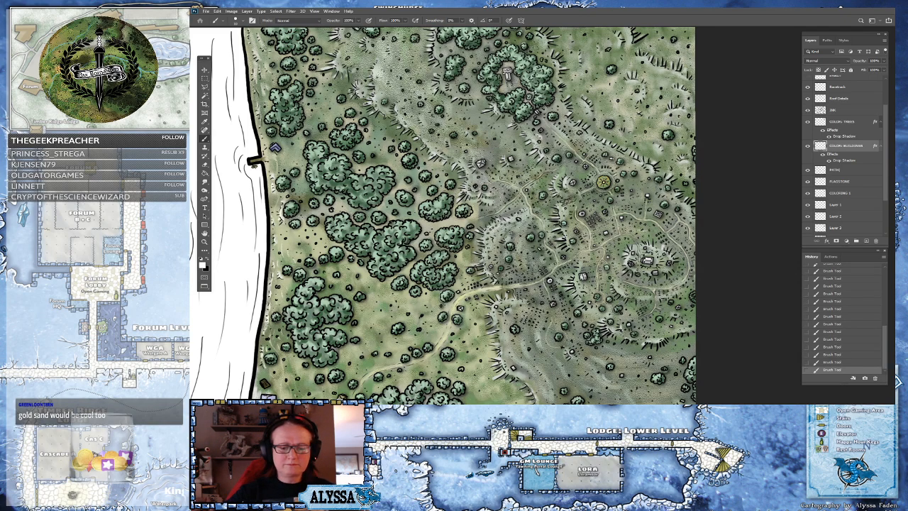
{"action": "scroll", "coordinate": [628, 376], "scroll_direction": "up", "scroll_amount": 1}
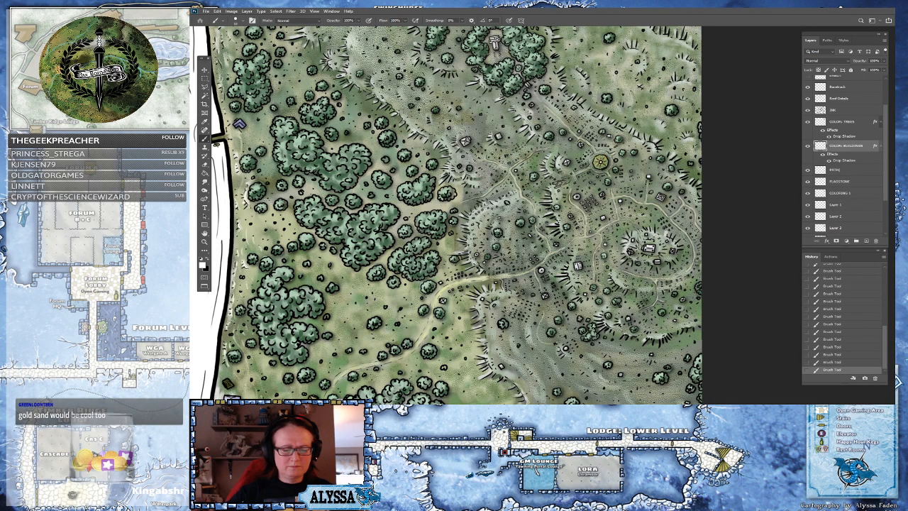
Switch to the COLORING 1 layer and save the document
{"action": "left_click", "coordinate": [849, 194]}
{"action": "key", "text": "ctrl+plus"}
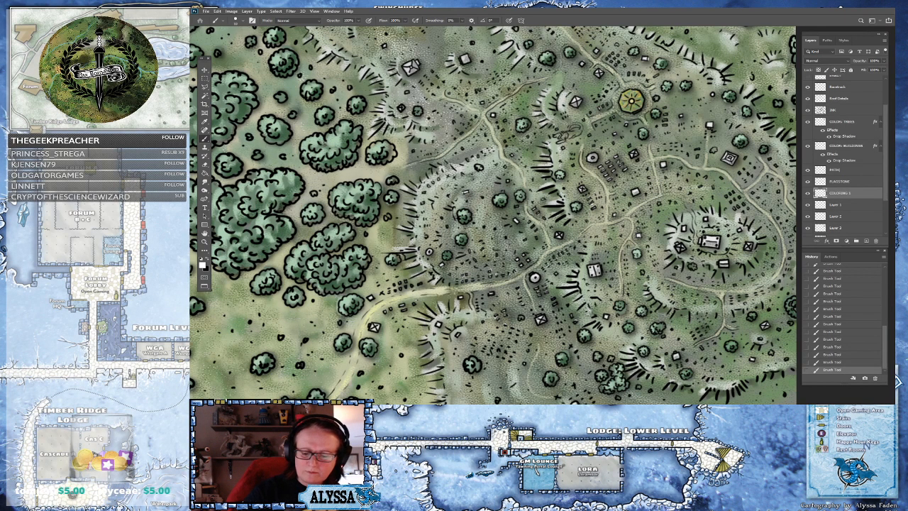
{"action": "left_click_drag", "start_coordinate": [539, 191], "coordinate": [470, 221]}
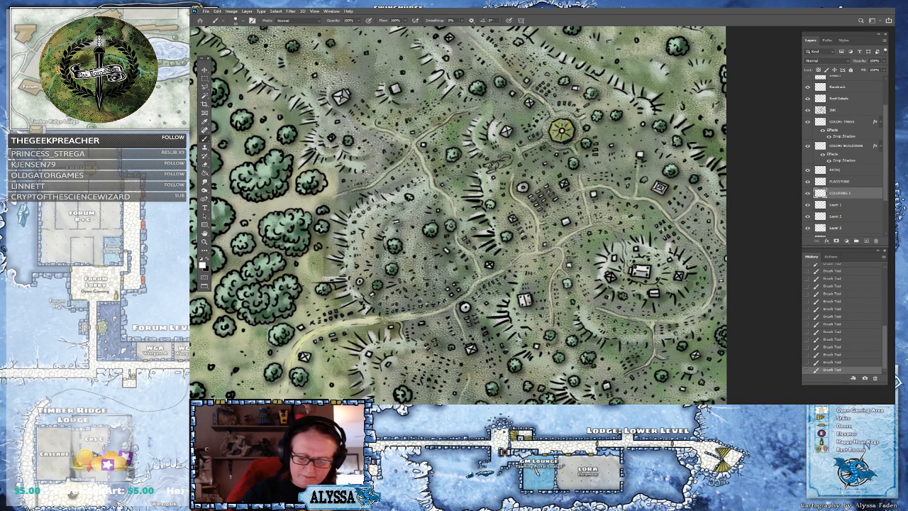
{"action": "scroll", "coordinate": [699, 248], "scroll_direction": "down", "scroll_amount": 4}
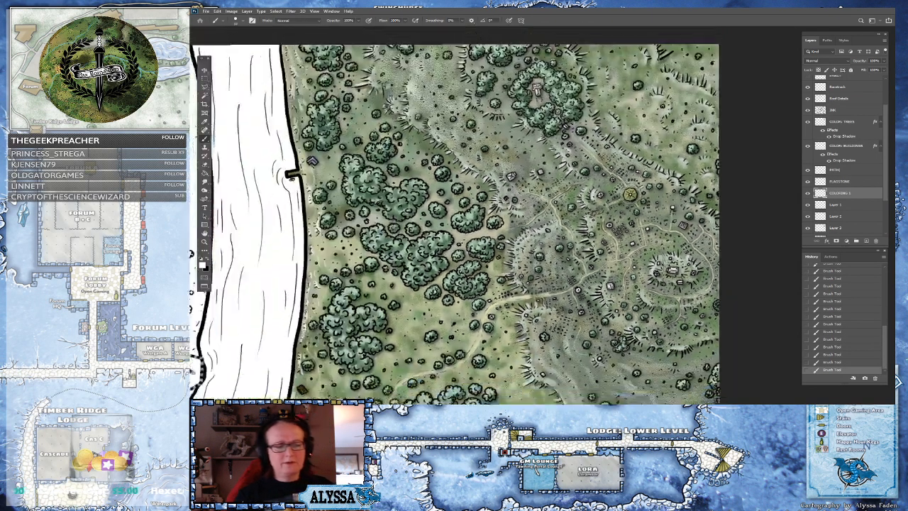
{"action": "scroll", "coordinate": [557, 247], "scroll_direction": "down", "scroll_amount": 1}
{"action": "scroll", "coordinate": [557, 244], "scroll_direction": "down", "scroll_amount": 3}
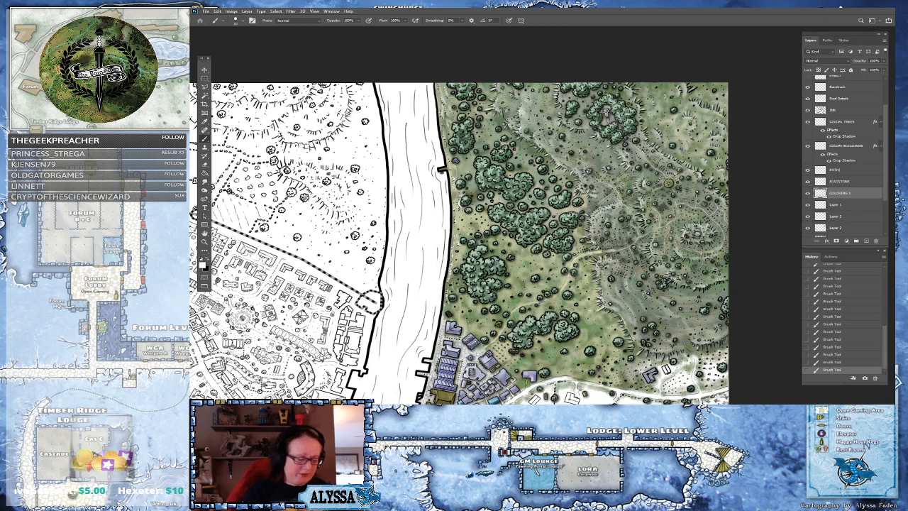
{"action": "key", "text": "ctrl+s"}
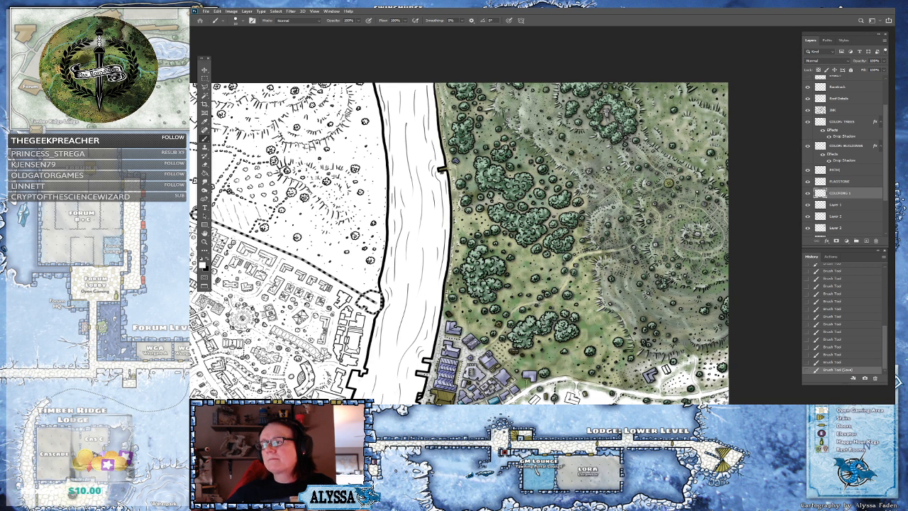
Paint the small square structures around the hilltop settlement white on the COLORING 1 layer
{"action": "left_click_drag", "start_coordinate": [607, 242], "coordinate": [542, 348]}
{"action": "scroll", "coordinate": [542, 348], "scroll_direction": "up", "scroll_amount": 5}
{"action": "scroll", "coordinate": [542, 305], "scroll_direction": "up", "scroll_amount": 1}
{"action": "left_click_drag", "start_coordinate": [542, 305], "coordinate": [514, 364]}
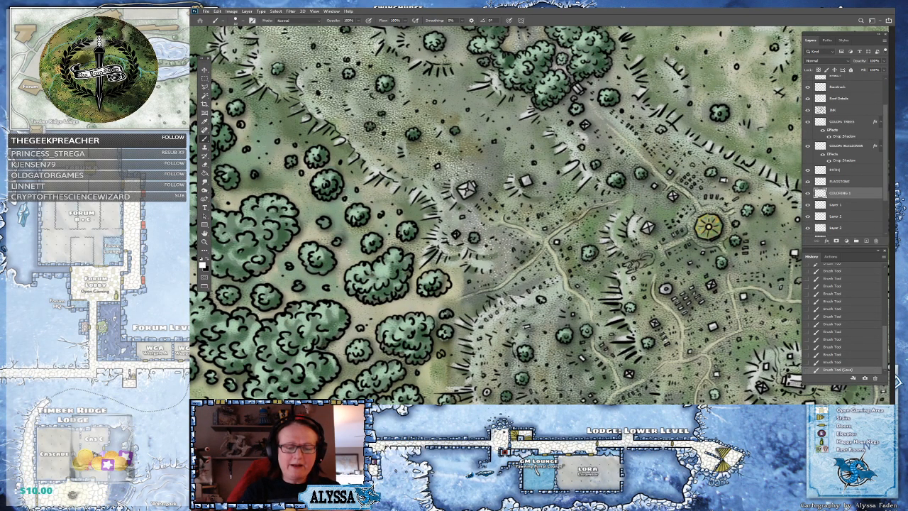
{"action": "scroll", "coordinate": [752, 265], "scroll_direction": "up", "scroll_amount": 3}
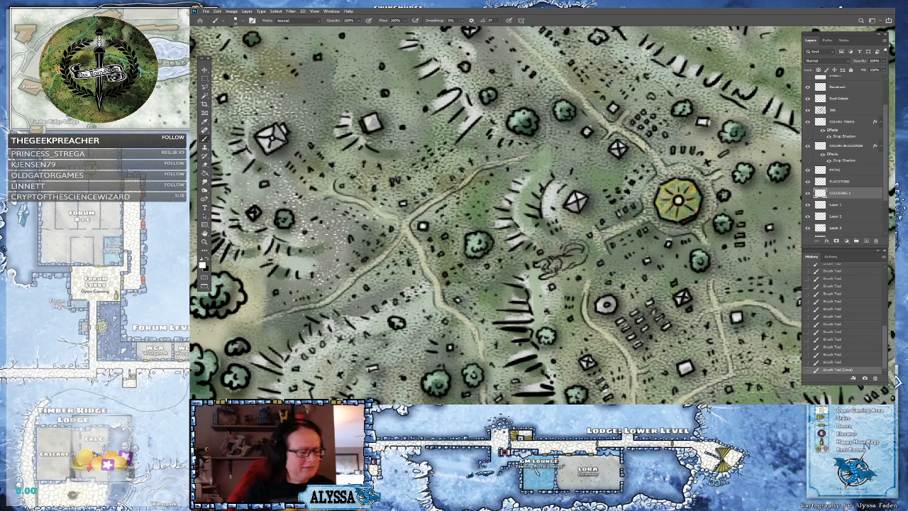
{"action": "left_click", "coordinate": [446, 322]}
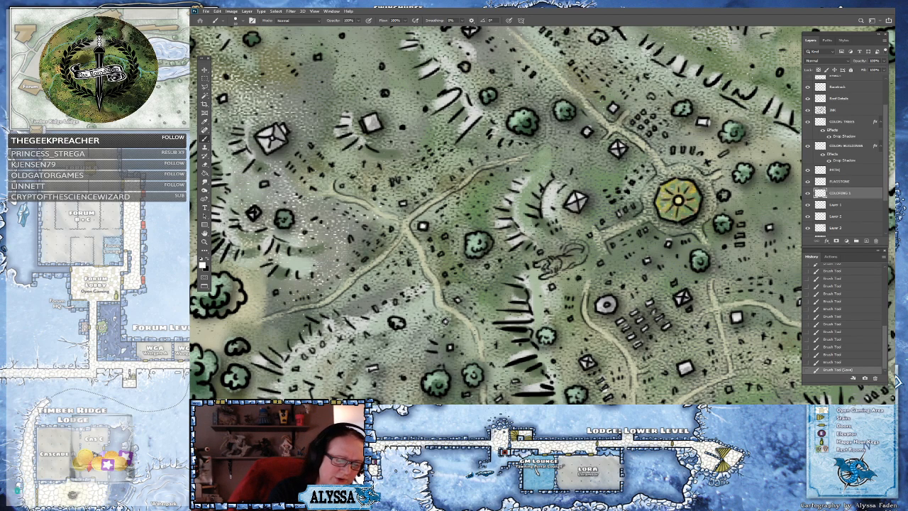
{"action": "left_click", "coordinate": [570, 319]}
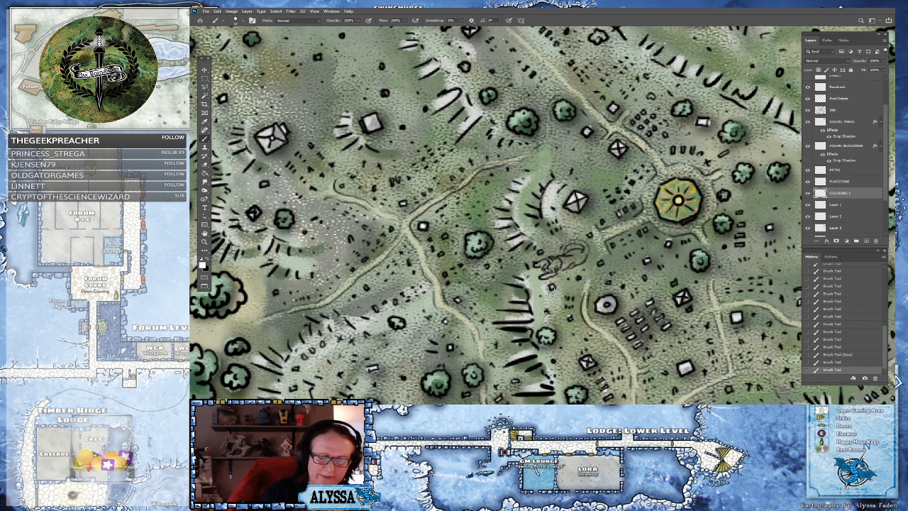
{"action": "left_click", "coordinate": [552, 288]}
{"action": "left_click", "coordinate": [601, 264]}
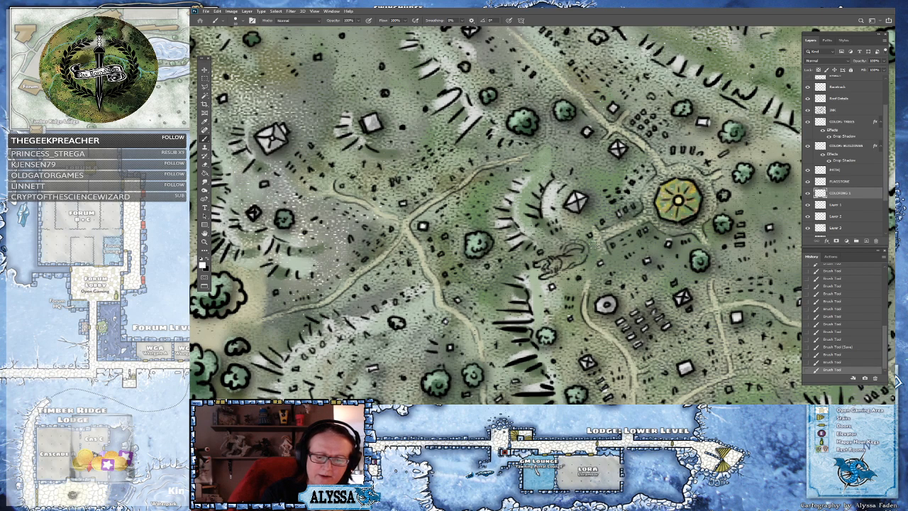
{"action": "left_click", "coordinate": [591, 234]}
{"action": "left_click", "coordinate": [540, 252]}
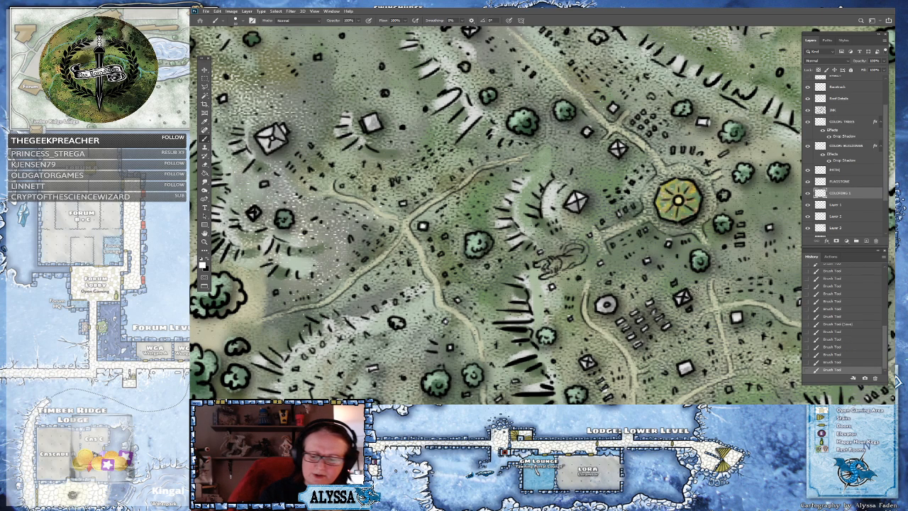
{"action": "left_click", "coordinate": [673, 284]}
{"action": "left_click", "coordinate": [691, 310]}
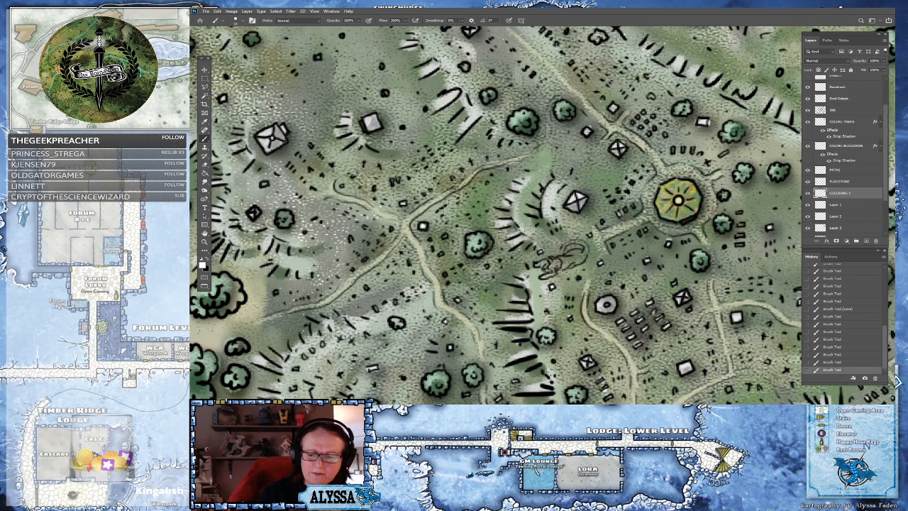
{"action": "left_click", "coordinate": [741, 245]}
{"action": "left_click", "coordinate": [741, 235]}
{"action": "left_click", "coordinate": [741, 225]}
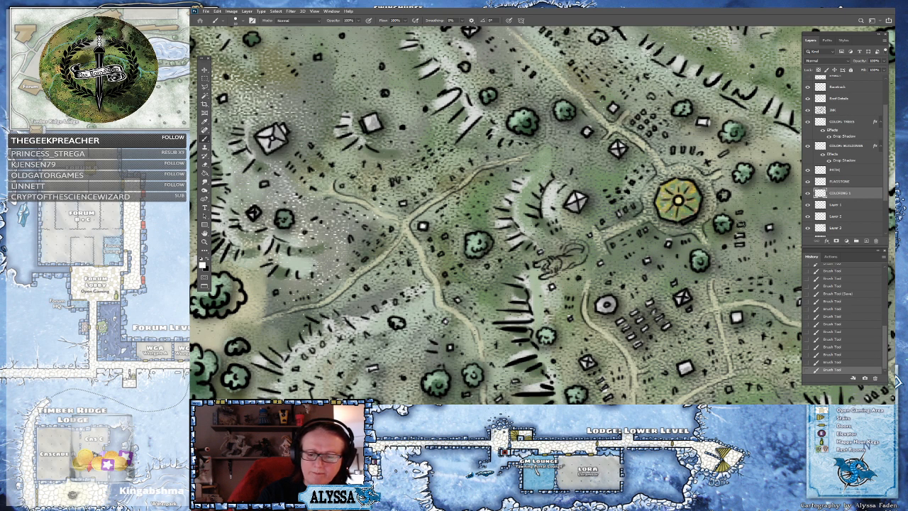
{"action": "left_click", "coordinate": [740, 212]}
{"action": "left_click_drag", "start_coordinate": [719, 155], "coordinate": [727, 151]}
{"action": "left_click", "coordinate": [692, 149]}
{"action": "left_click", "coordinate": [683, 150]}
{"action": "left_click", "coordinate": [673, 149]}
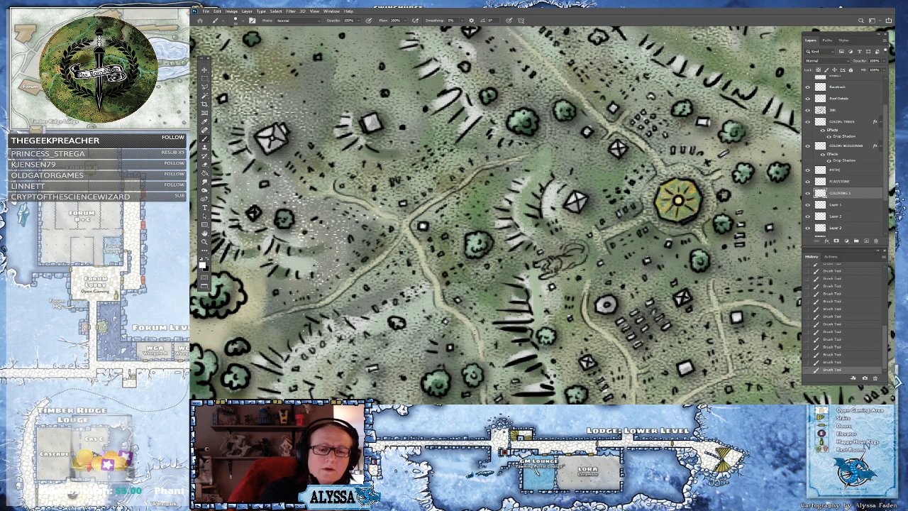
Switch to the COLOR BUILDINGS layer and set the foreground color to a pale khaki
{"action": "left_click_drag", "start_coordinate": [497, 213], "coordinate": [549, 176]}
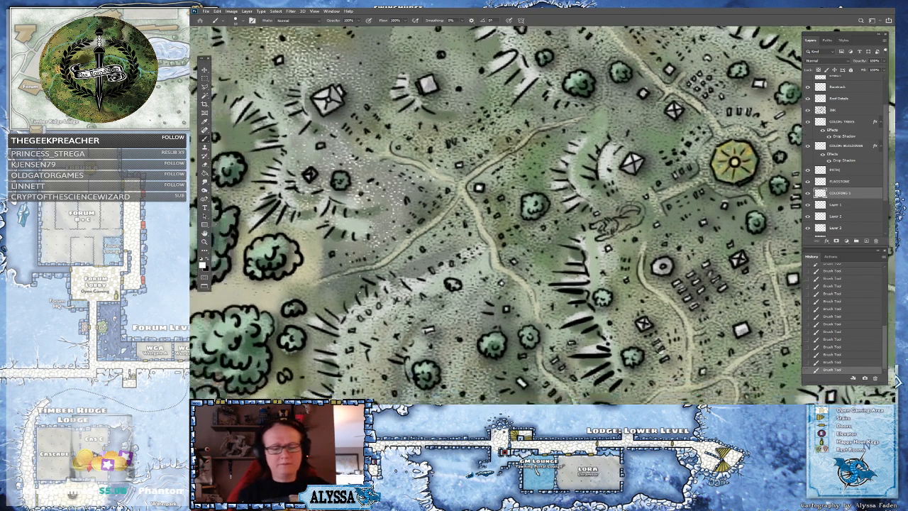
{"action": "scroll", "coordinate": [511, 284], "scroll_direction": "down", "scroll_amount": 3}
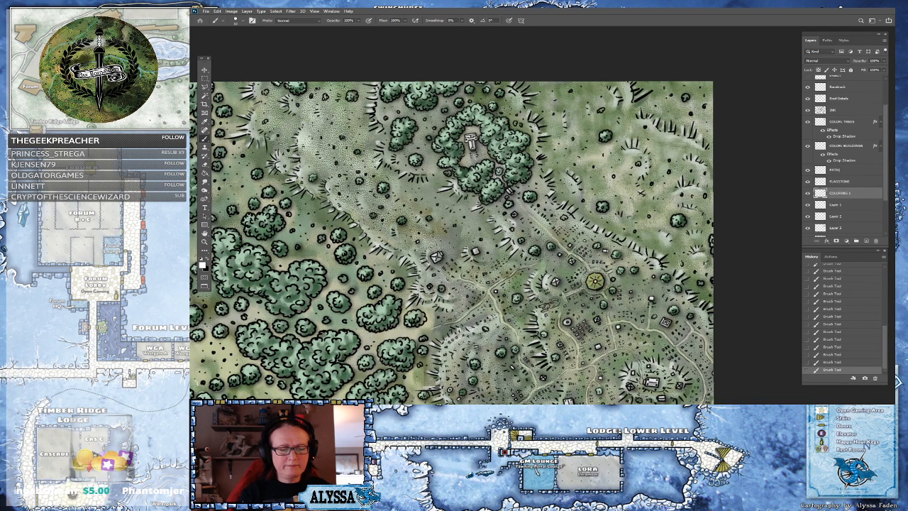
{"action": "scroll", "coordinate": [551, 325], "scroll_direction": "up", "scroll_amount": 3}
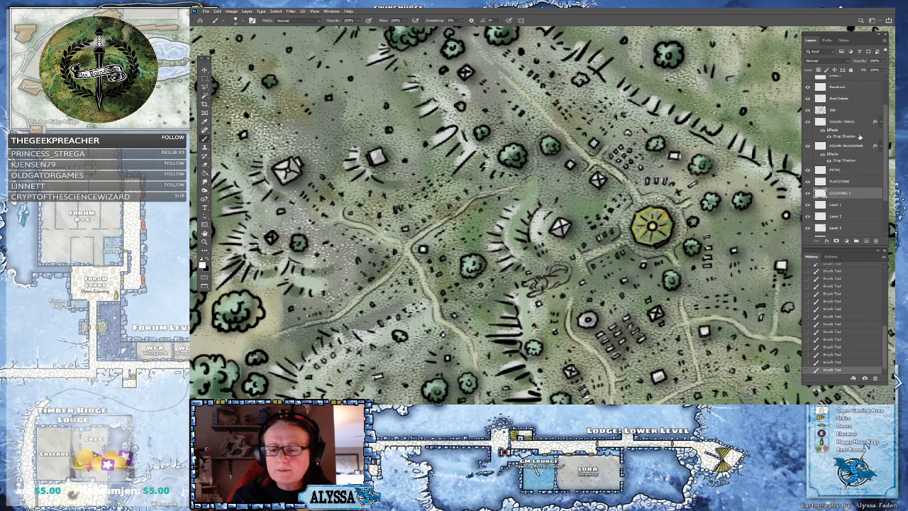
{"action": "left_click", "coordinate": [856, 146]}
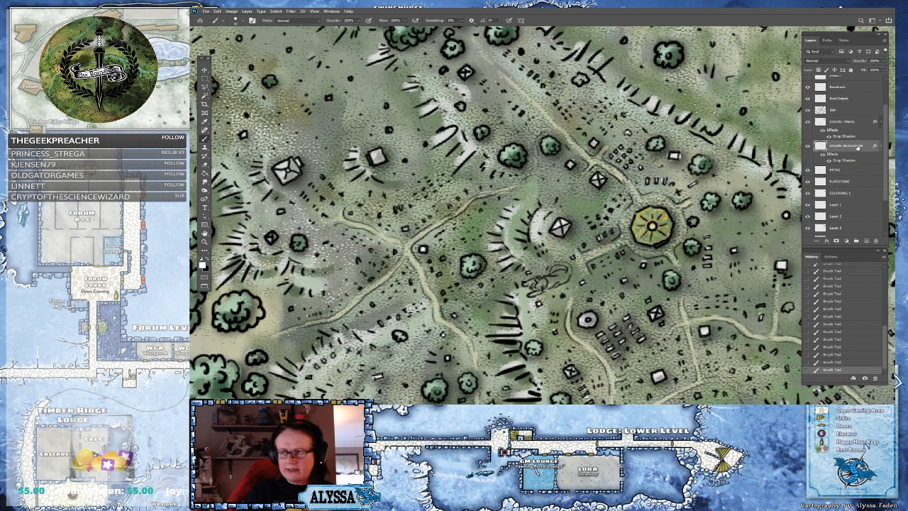
{"action": "left_click", "coordinate": [204, 265]}
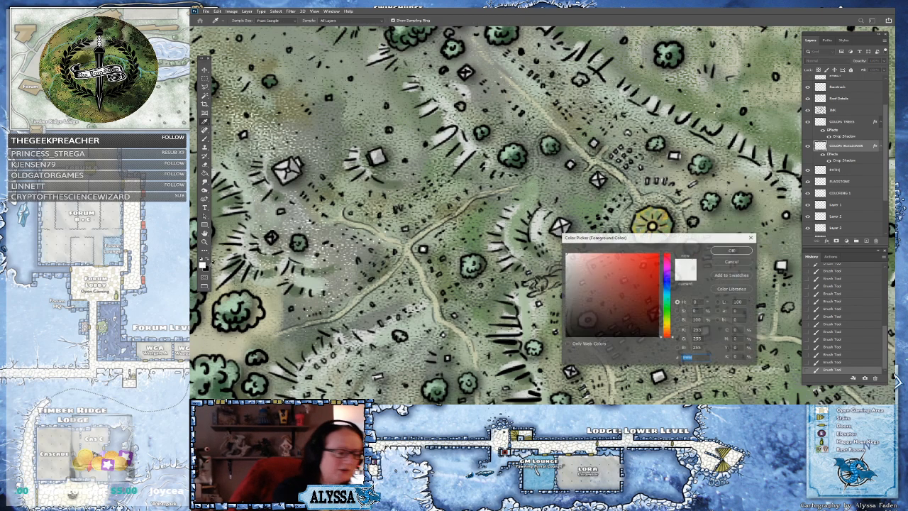
{"action": "left_click_drag", "start_coordinate": [669, 301], "coordinate": [672, 324]}
{"action": "left_click", "coordinate": [585, 287]}
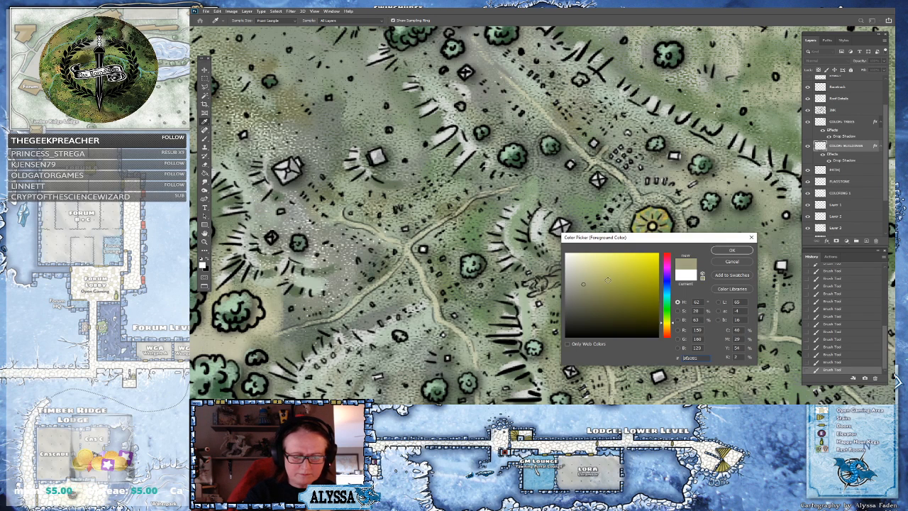
{"action": "left_click", "coordinate": [731, 250]}
Paint the small creature figure on the hillside with the khaki color
{"action": "scroll", "coordinate": [539, 291], "scroll_direction": "up", "scroll_amount": 2}
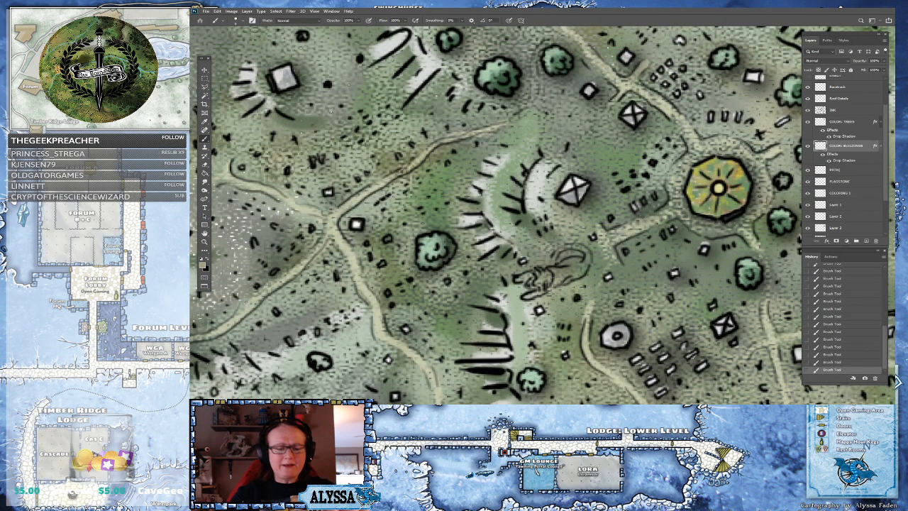
{"action": "scroll", "coordinate": [554, 282], "scroll_direction": "down", "scroll_amount": 6}
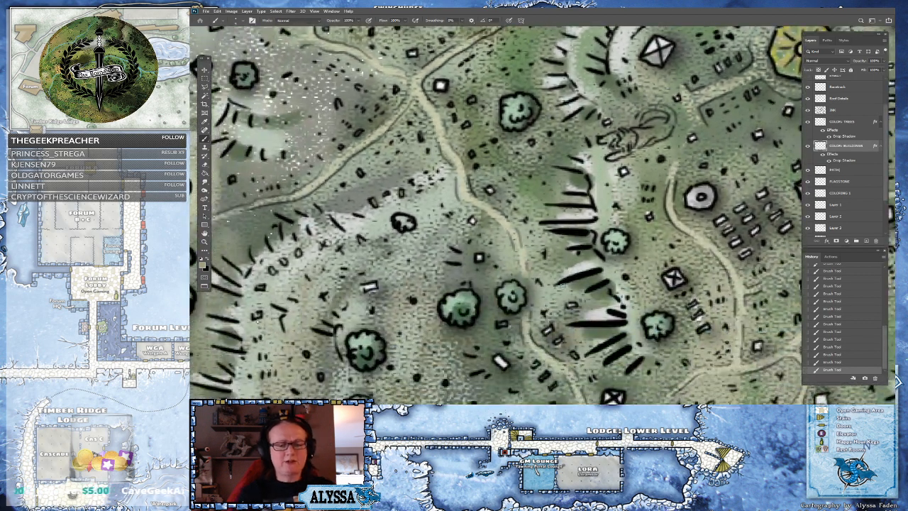
{"action": "scroll", "coordinate": [553, 281], "scroll_direction": "down", "scroll_amount": 3}
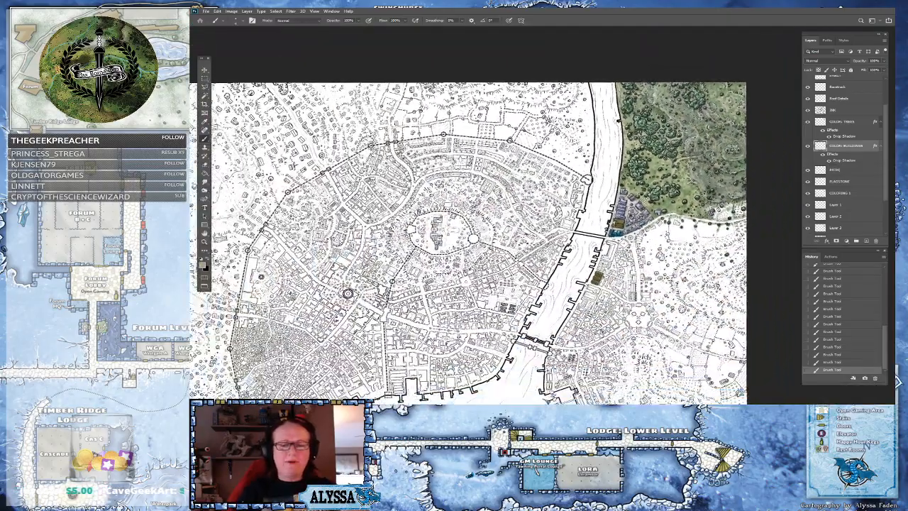
{"action": "scroll", "coordinate": [553, 282], "scroll_direction": "down", "scroll_amount": 3}
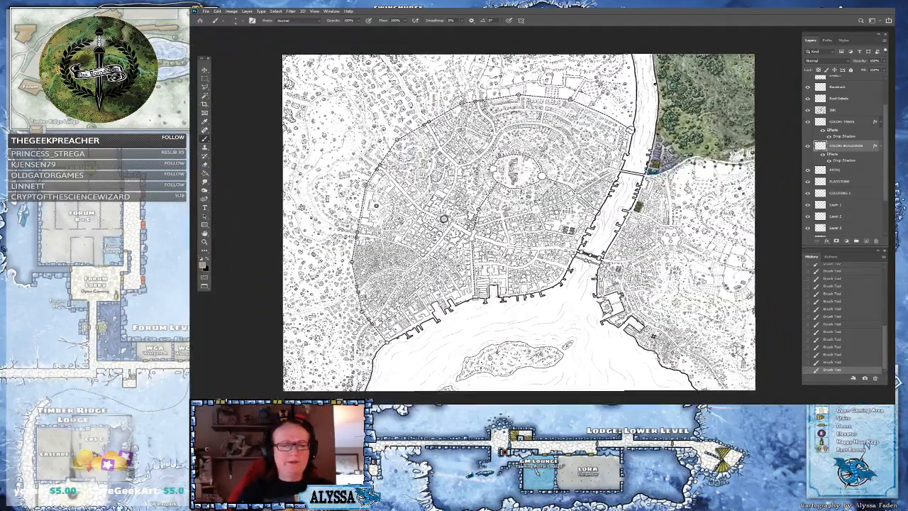
{"action": "scroll", "coordinate": [531, 269], "scroll_direction": "down", "scroll_amount": 1}
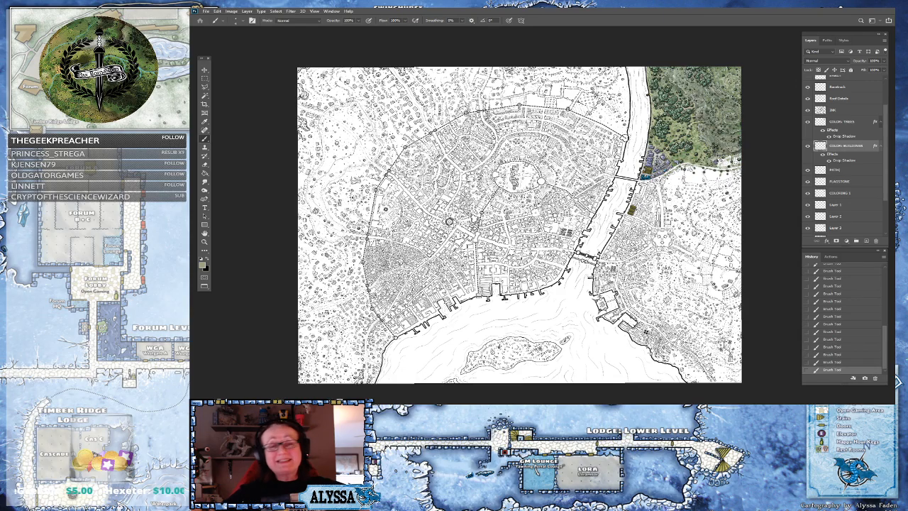
{"action": "left_click_drag", "start_coordinate": [668, 154], "coordinate": [421, 369]}
{"action": "scroll", "coordinate": [545, 255], "scroll_direction": "up", "scroll_amount": 5}
{"action": "scroll", "coordinate": [598, 189], "scroll_direction": "up", "scroll_amount": 5}
{"action": "left_click_drag", "start_coordinate": [598, 189], "coordinate": [474, 400]}
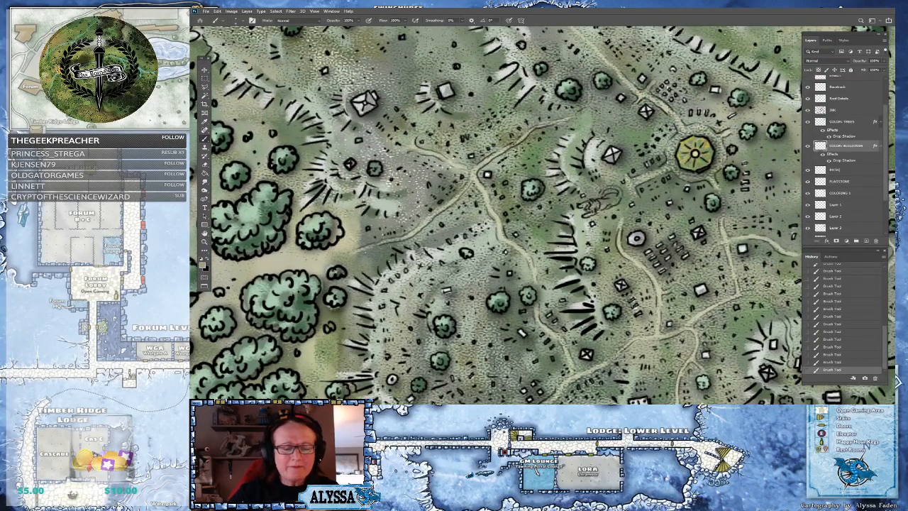
{"action": "left_click_drag", "start_coordinate": [598, 188], "coordinate": [595, 213]}
On the COLORING 1 layer, set a mid-gray foreground color and paint a short stroke beneath the creature figure
{"action": "scroll", "coordinate": [595, 212], "scroll_direction": "up", "scroll_amount": 1}
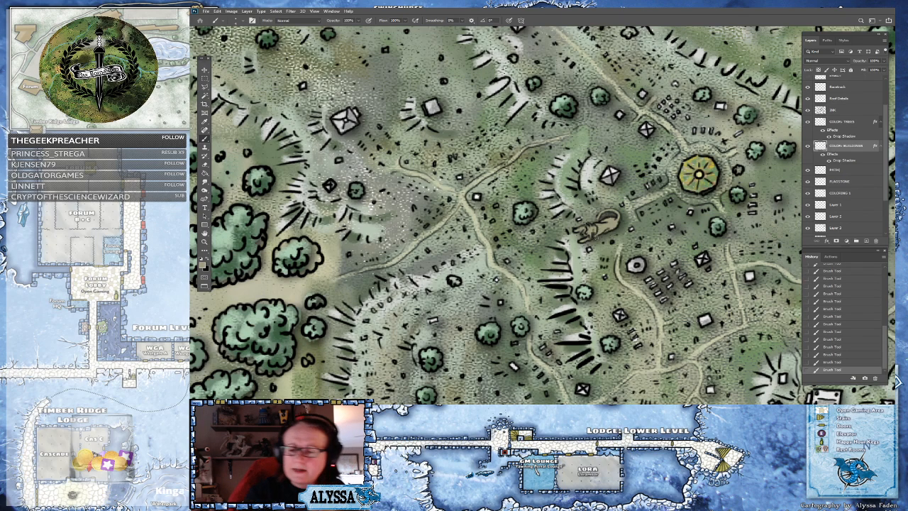
{"action": "left_click", "coordinate": [848, 192]}
{"action": "left_click", "coordinate": [204, 262]}
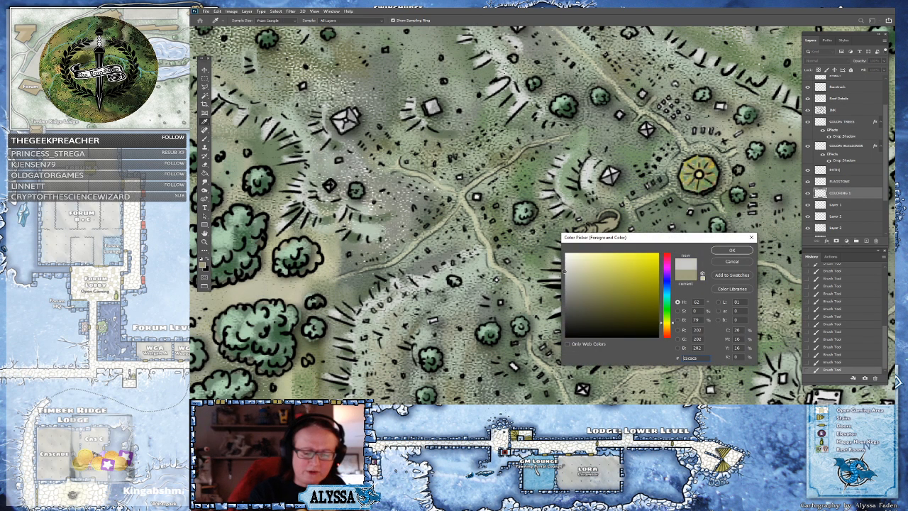
{"action": "left_click", "coordinate": [733, 250]}
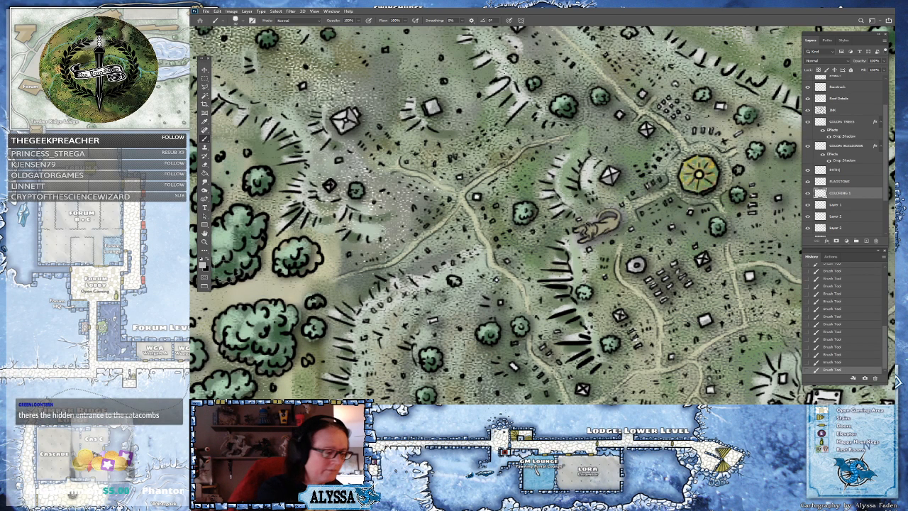
{"action": "left_click", "coordinate": [204, 264]}
{"action": "left_click", "coordinate": [571, 287]}
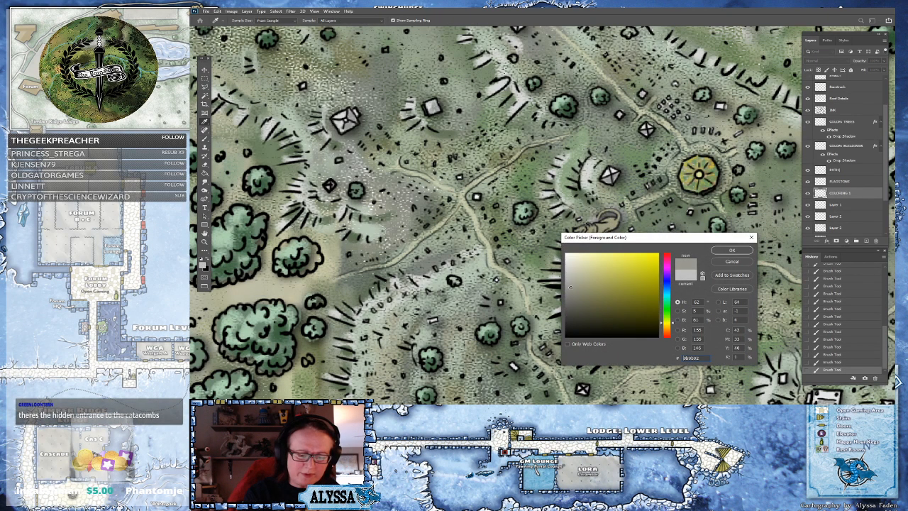
{"action": "left_click", "coordinate": [716, 250]}
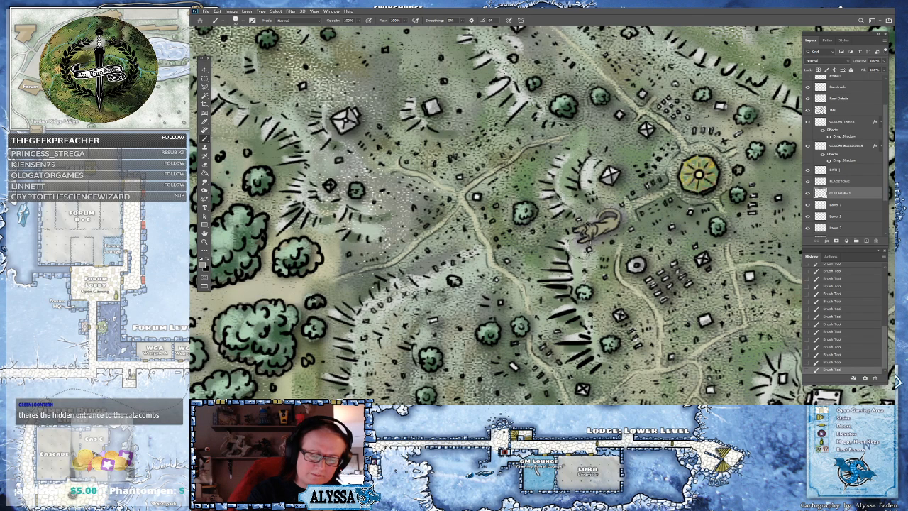
{"action": "mouse_move", "coordinate": [595, 233]}
{"action": "left_mouse_down"}
{"action": "mouse_move", "coordinate": [611, 215]}
{"action": "mouse_move", "coordinate": [610, 229]}
{"action": "mouse_move", "coordinate": [628, 226]}
{"action": "mouse_move", "coordinate": [620, 233]}
{"action": "left_mouse_up"}
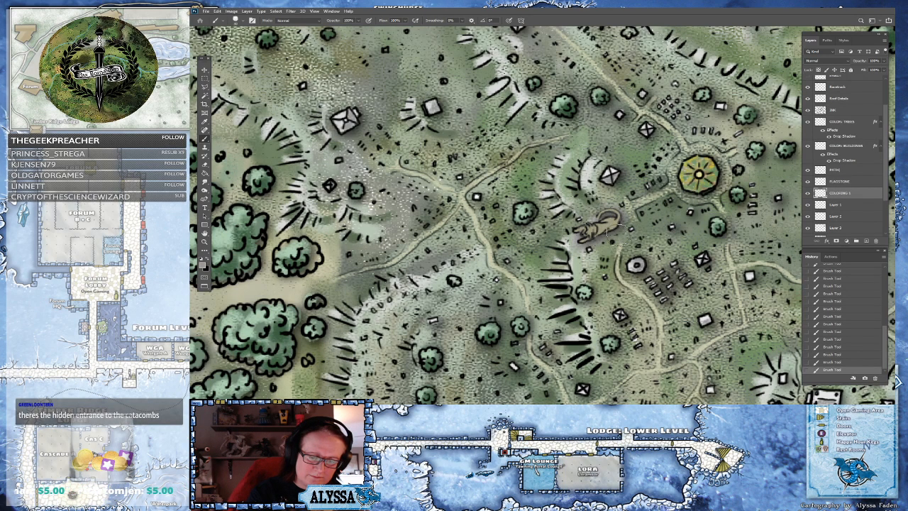
Return to the COLOR BUILDINGS layer with the Brush tool and set the foreground color to a pale cream yellow
{"action": "scroll", "coordinate": [658, 312], "scroll_direction": "down", "scroll_amount": 5}
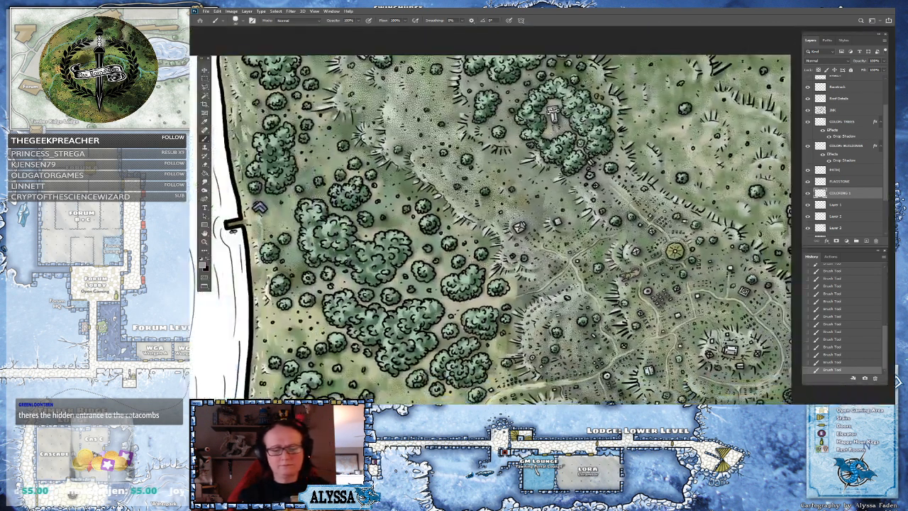
{"action": "scroll", "coordinate": [651, 279], "scroll_direction": "up", "scroll_amount": 4}
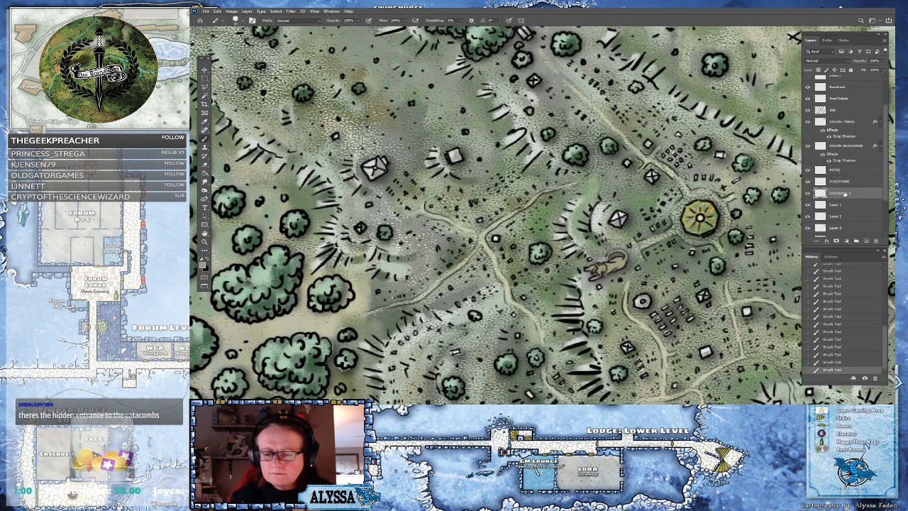
{"action": "left_click", "coordinate": [855, 146]}
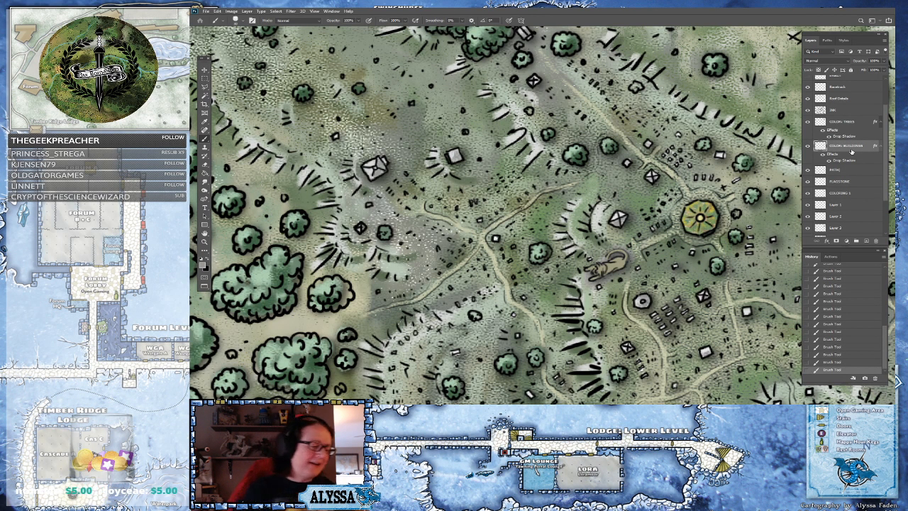
{"action": "left_click", "coordinate": [203, 263]}
{"action": "left_click", "coordinate": [593, 277]}
{"action": "left_click", "coordinate": [726, 251]}
{"action": "key", "text": "b"}
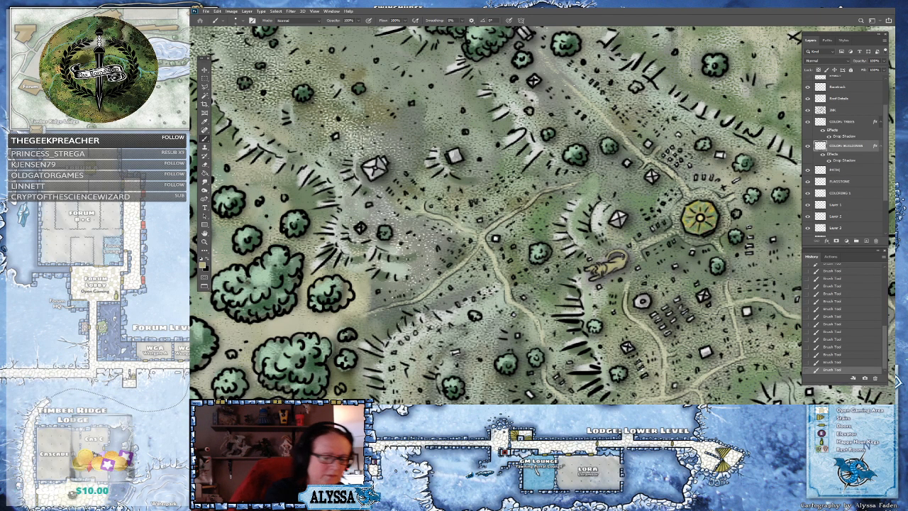
{"action": "left_click", "coordinate": [205, 265]}
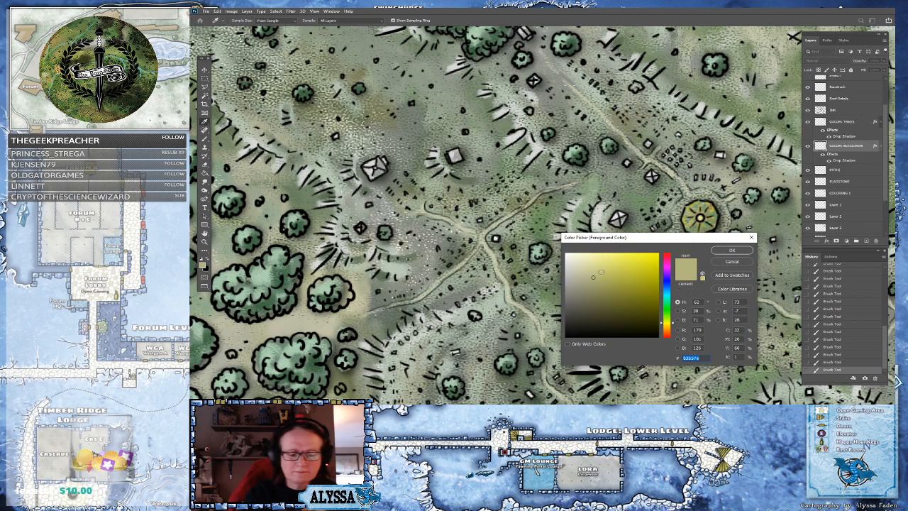
{"action": "left_click", "coordinate": [725, 252]}
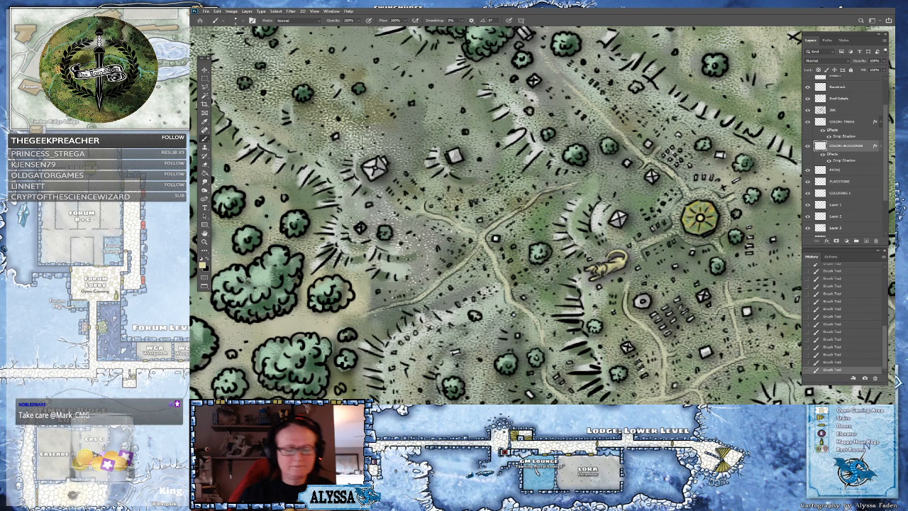
{"action": "scroll", "coordinate": [697, 315], "scroll_direction": "down", "scroll_amount": 5}
{"action": "scroll", "coordinate": [728, 282], "scroll_direction": "down", "scroll_amount": 1}
{"action": "left_click_drag", "start_coordinate": [709, 298], "coordinate": [688, 250]}
{"action": "scroll", "coordinate": [709, 288], "scroll_direction": "down", "scroll_amount": 3}
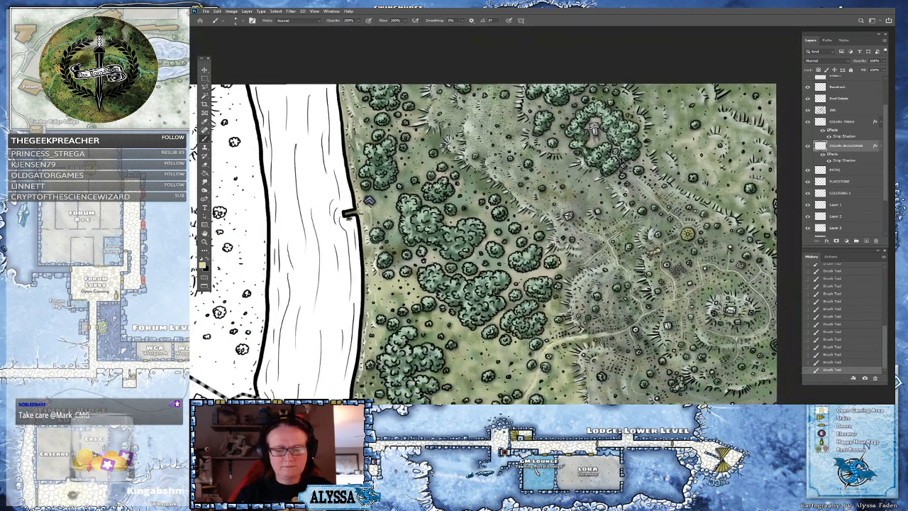
{"action": "left_click_drag", "start_coordinate": [689, 229], "coordinate": [694, 187]}
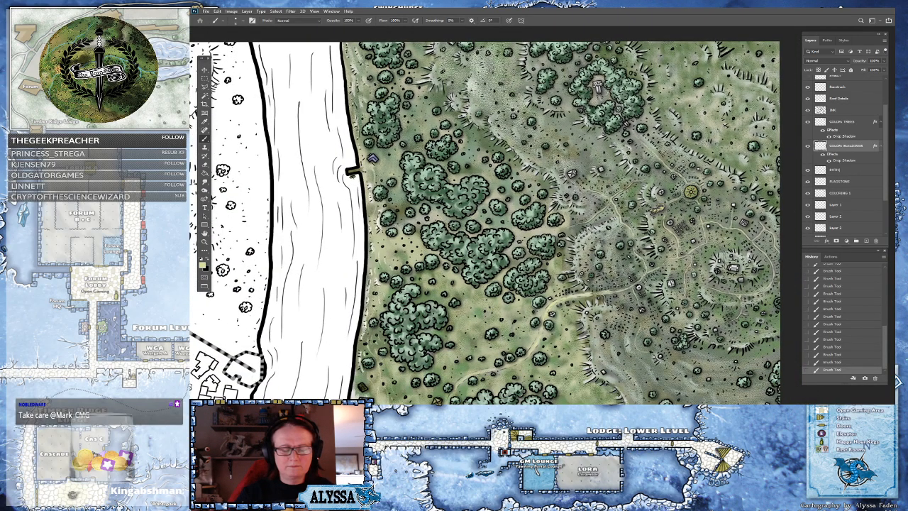
{"action": "scroll", "coordinate": [693, 187], "scroll_direction": "up", "scroll_amount": 5}
{"action": "scroll", "coordinate": [662, 151], "scroll_direction": "up", "scroll_amount": 4}
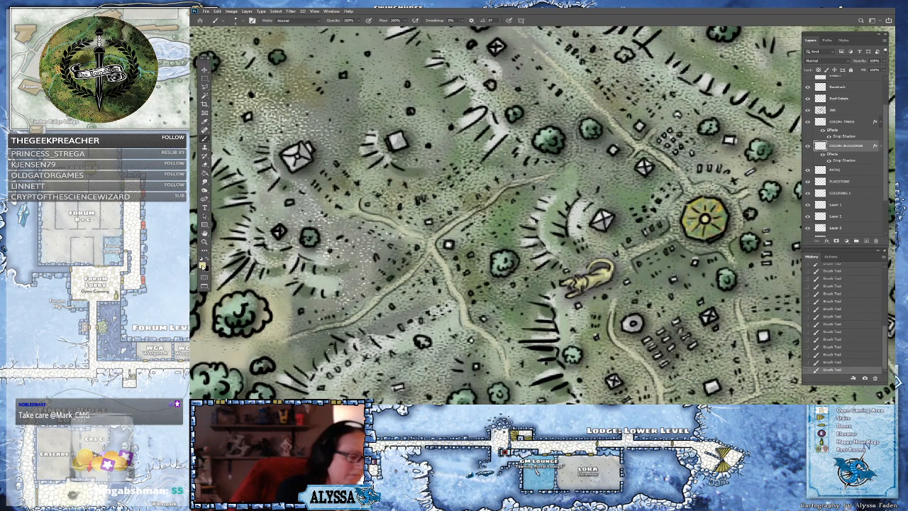
{"action": "left_click", "coordinate": [203, 266]}
{"action": "left_click", "coordinate": [591, 264]}
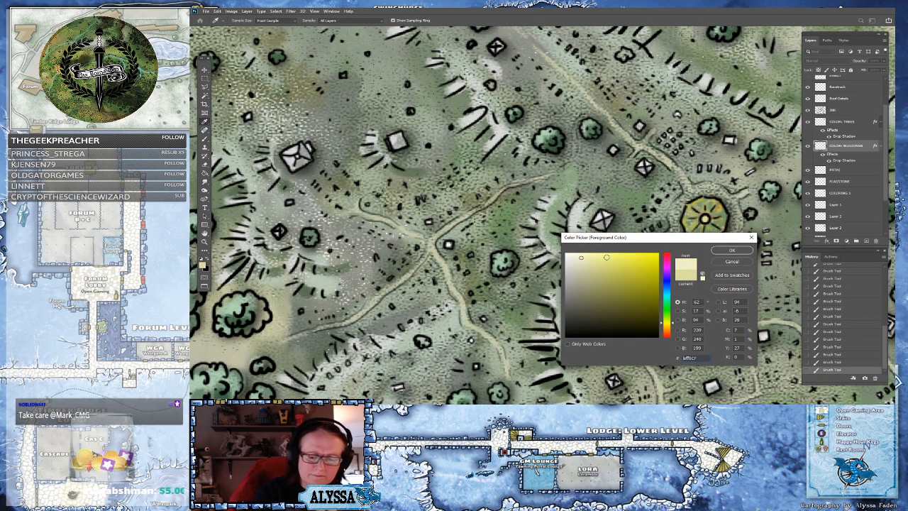
{"action": "left_click", "coordinate": [732, 251]}
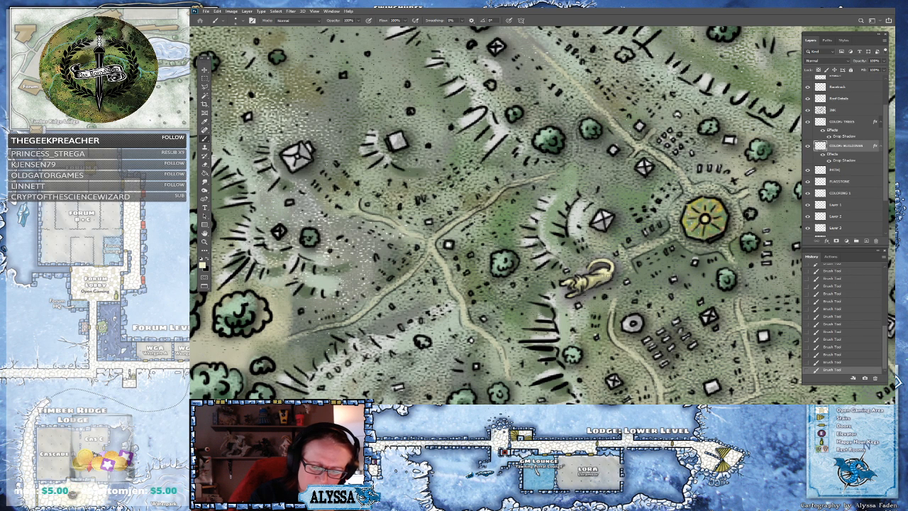
Zoom out over the eastern bank and save the document
{"action": "scroll", "coordinate": [773, 290], "scroll_direction": "down", "scroll_amount": 4}
{"action": "scroll", "coordinate": [419, 149], "scroll_direction": "down", "scroll_amount": 4}
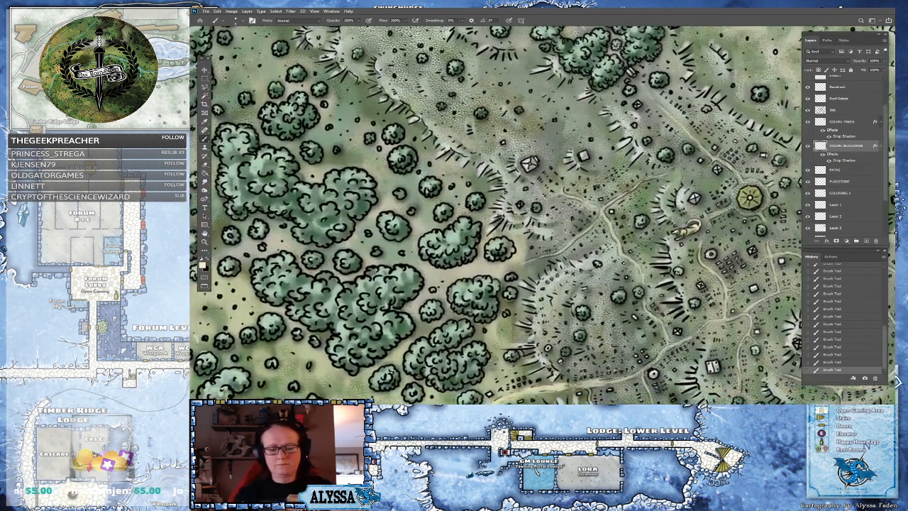
{"action": "scroll", "coordinate": [710, 106], "scroll_direction": "down", "scroll_amount": 4}
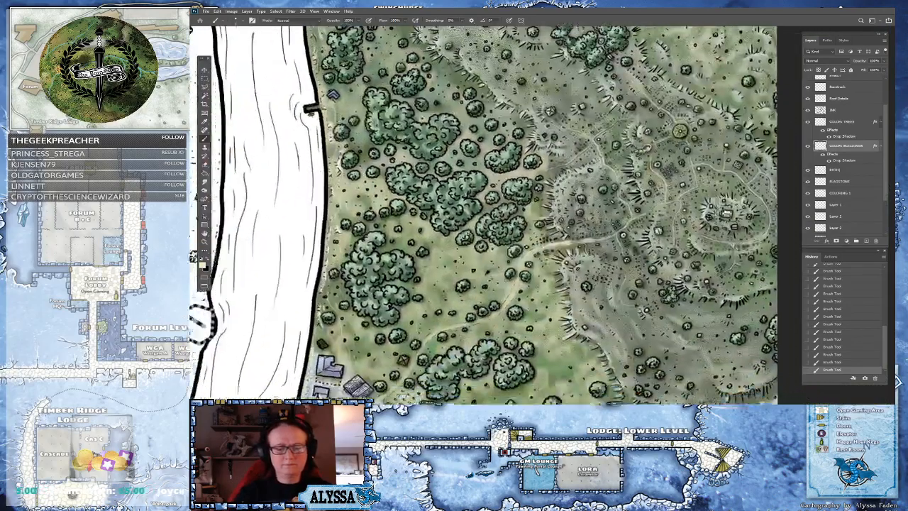
{"action": "scroll", "coordinate": [781, 99], "scroll_direction": "down", "scroll_amount": 3}
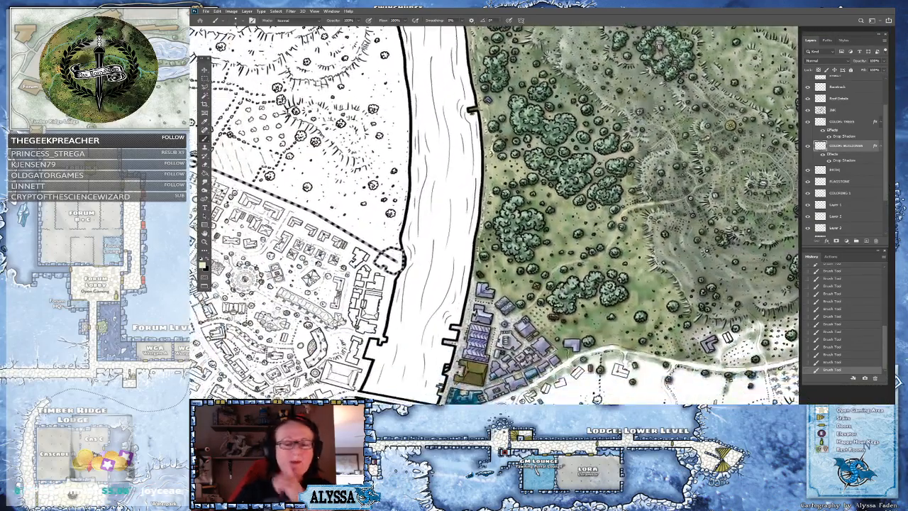
{"action": "scroll", "coordinate": [446, 340], "scroll_direction": "up", "scroll_amount": 2}
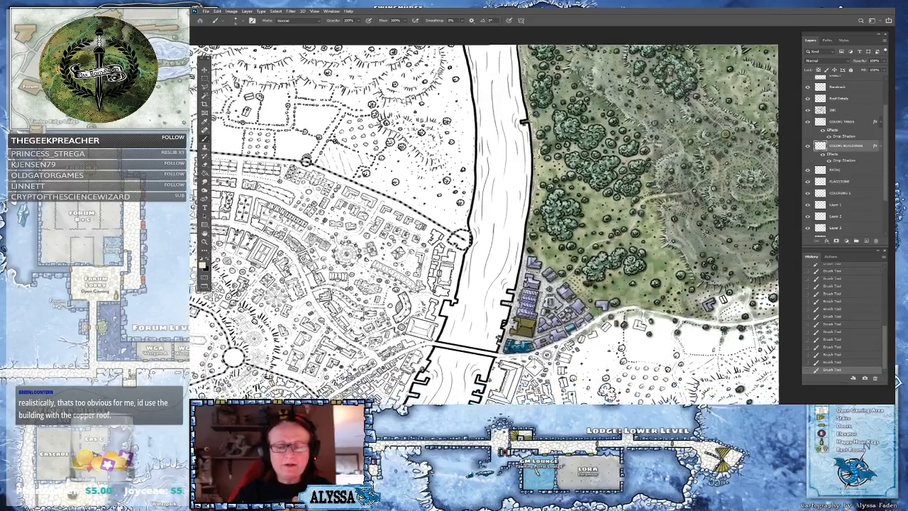
{"action": "key", "text": "ctrl+s"}
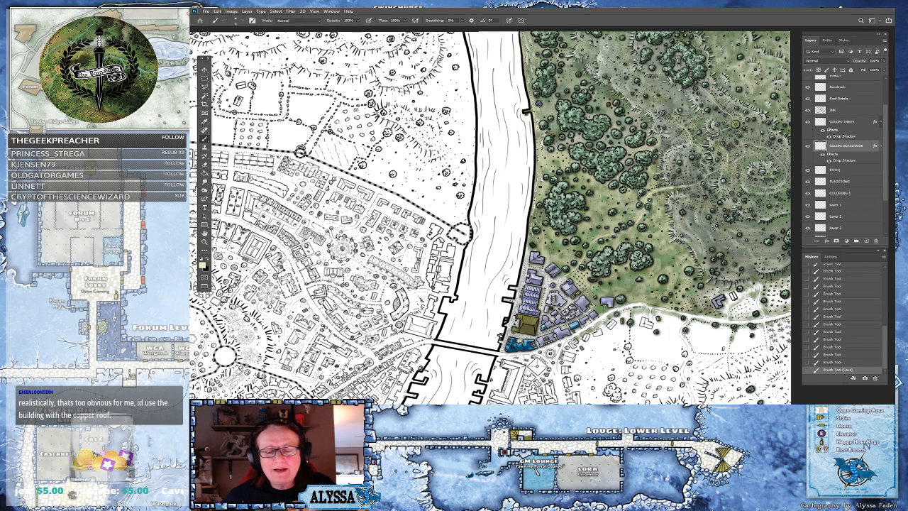
{"action": "scroll", "coordinate": [234, 380], "scroll_direction": "down", "scroll_amount": 3}
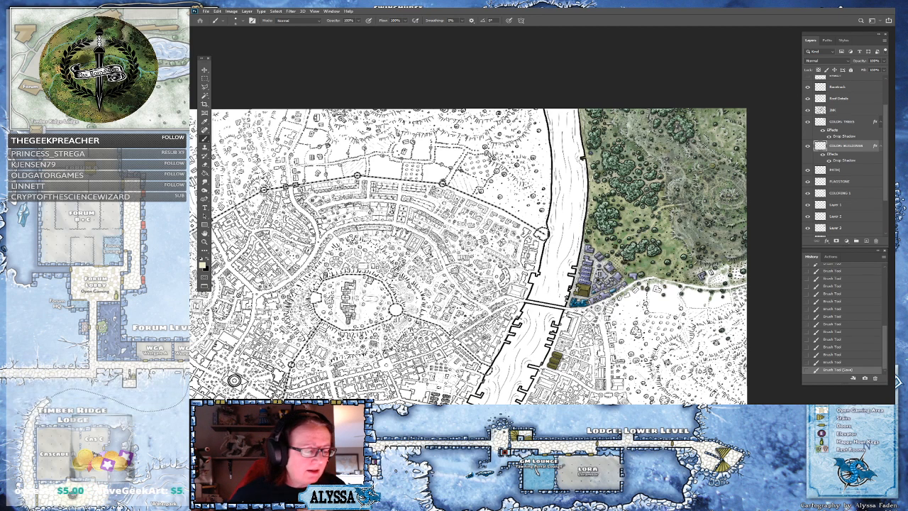
Zoom in on the eastern bank and show and select the red sketch notes layer above the color layers
{"action": "scroll", "coordinate": [564, 206], "scroll_direction": "up", "scroll_amount": 2}
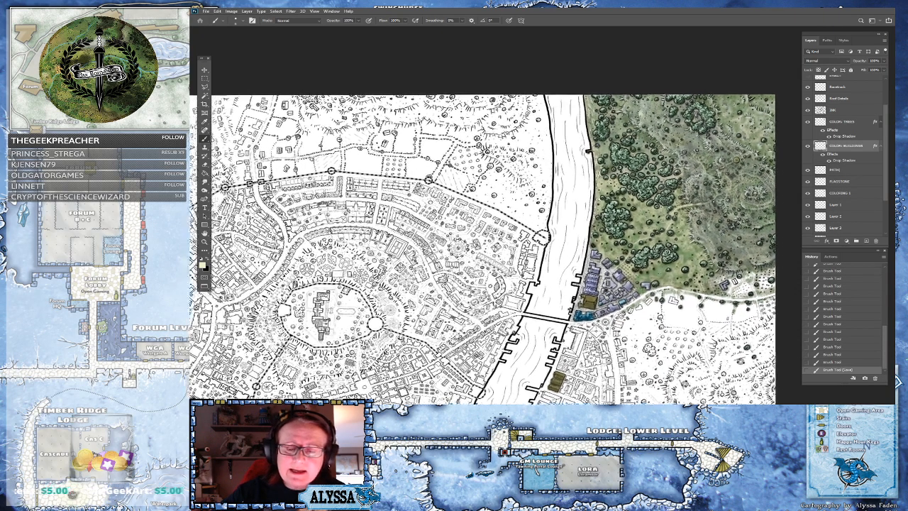
{"action": "scroll", "coordinate": [710, 185], "scroll_direction": "up", "scroll_amount": 3}
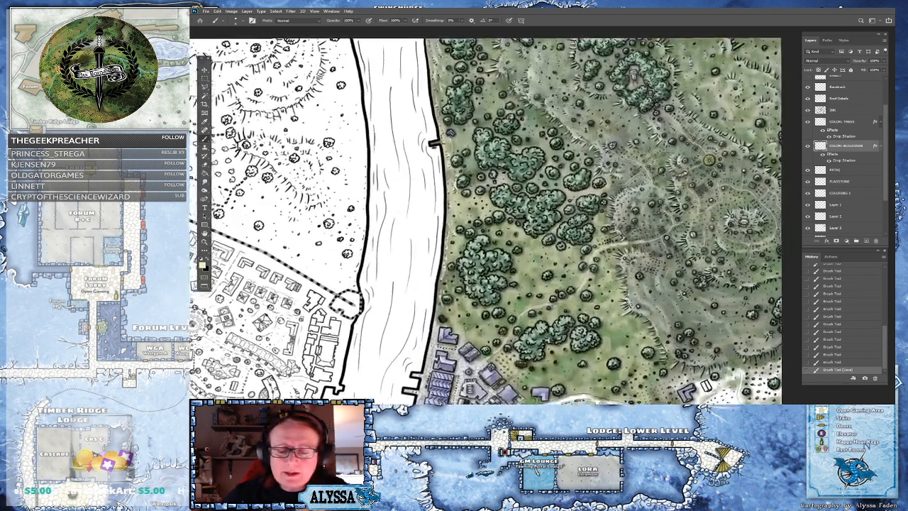
{"action": "scroll", "coordinate": [487, 220], "scroll_direction": "down", "scroll_amount": 3}
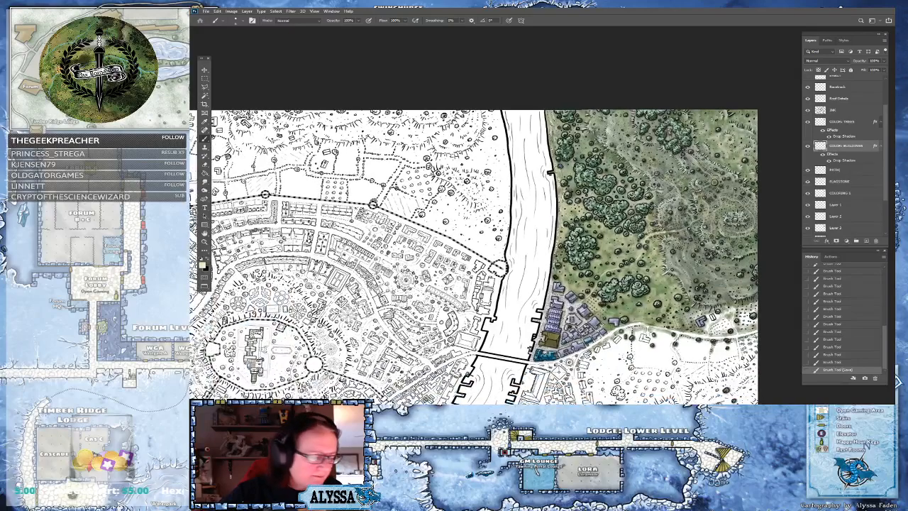
{"action": "scroll", "coordinate": [672, 245], "scroll_direction": "up", "scroll_amount": 3}
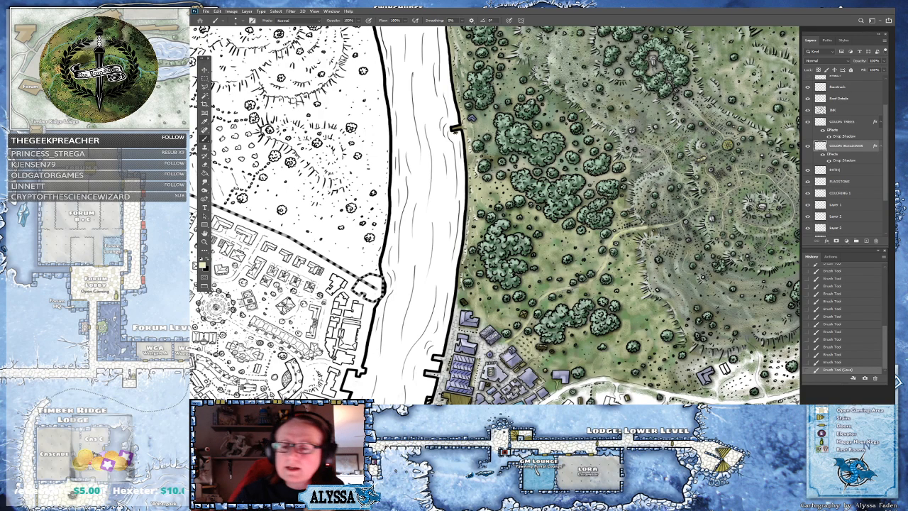
{"action": "scroll", "coordinate": [874, 91], "scroll_direction": "up", "scroll_amount": 3}
{"action": "left_click", "coordinate": [807, 104]}
{"action": "left_click", "coordinate": [835, 104]}
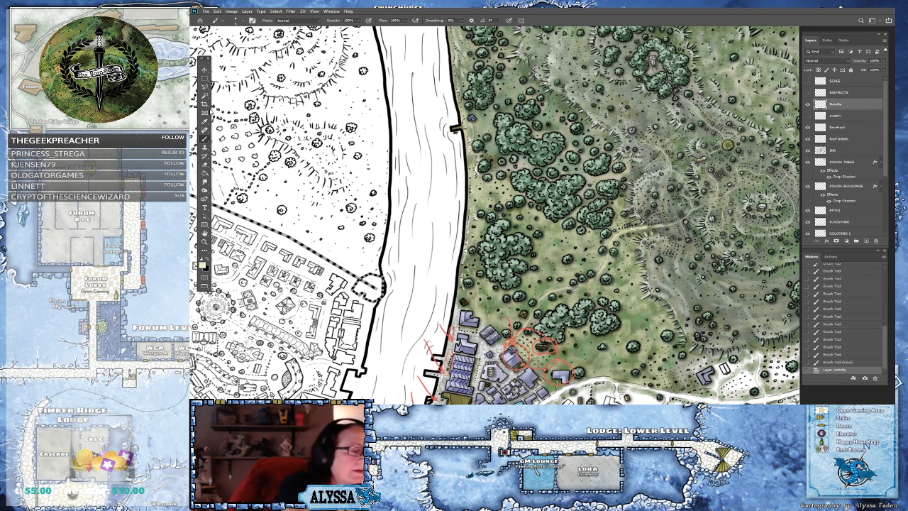
Switch to the Hard Round brush and sketch strokes and a straight guide line from the river across the forest
{"action": "left_click_drag", "start_coordinate": [490, 234], "coordinate": [538, 211]}
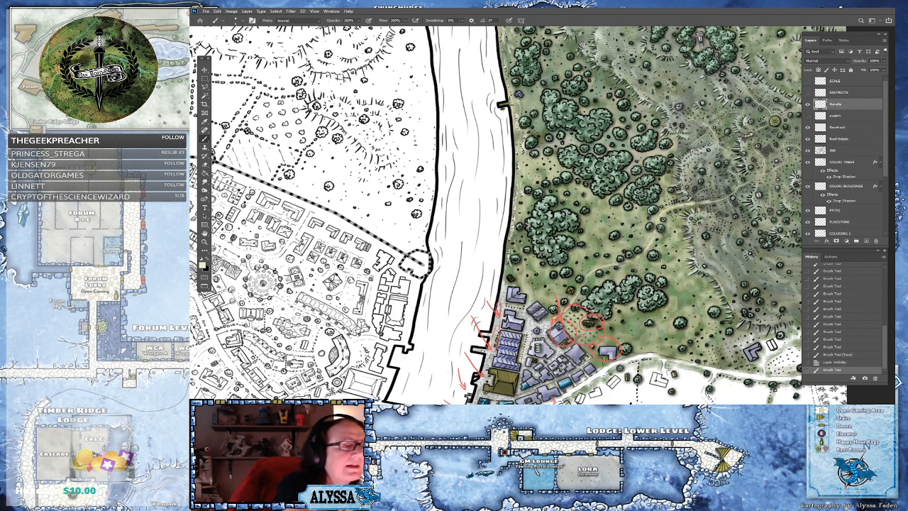
{"action": "left_click", "coordinate": [243, 21]}
{"action": "left_click", "coordinate": [260, 114]}
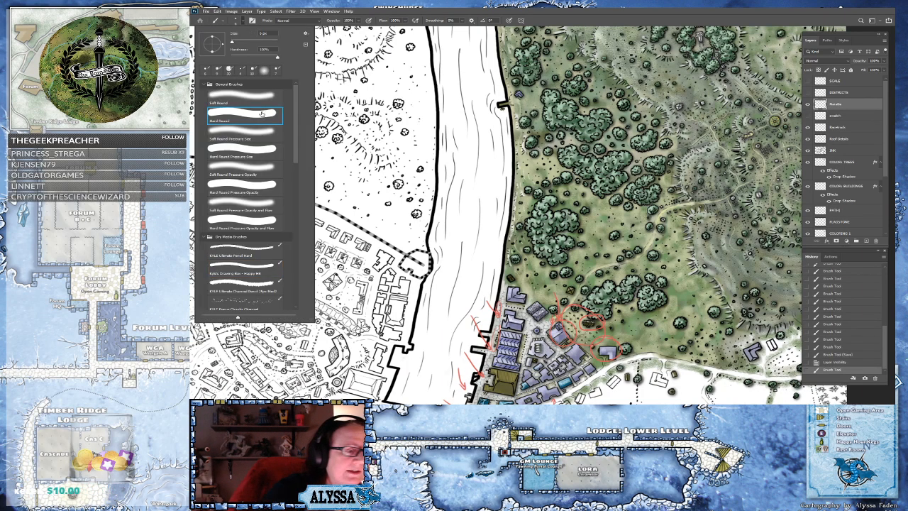
{"action": "key", "text": "Return"}
{"action": "left_click", "coordinate": [454, 341]}
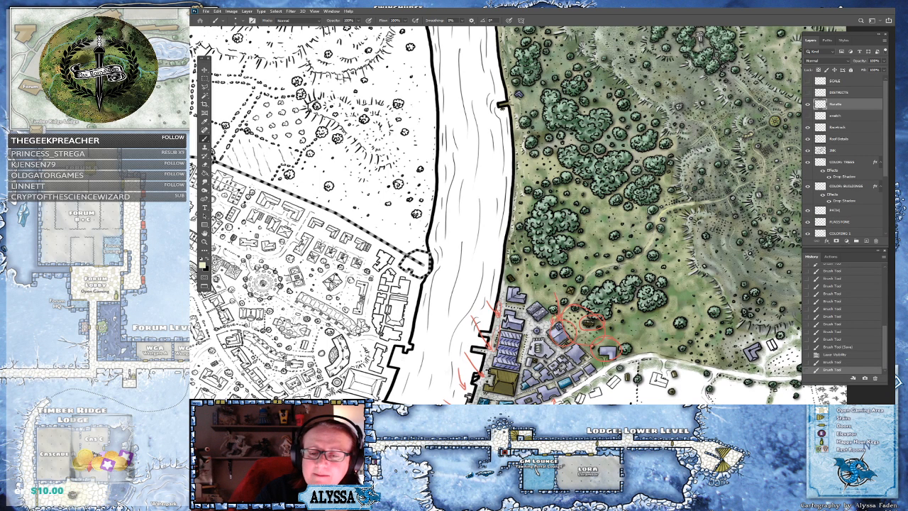
{"action": "left_click_drag", "start_coordinate": [454, 341], "coordinate": [579, 284]}
{"action": "left_click_drag", "start_coordinate": [426, 313], "coordinate": [653, 226]}
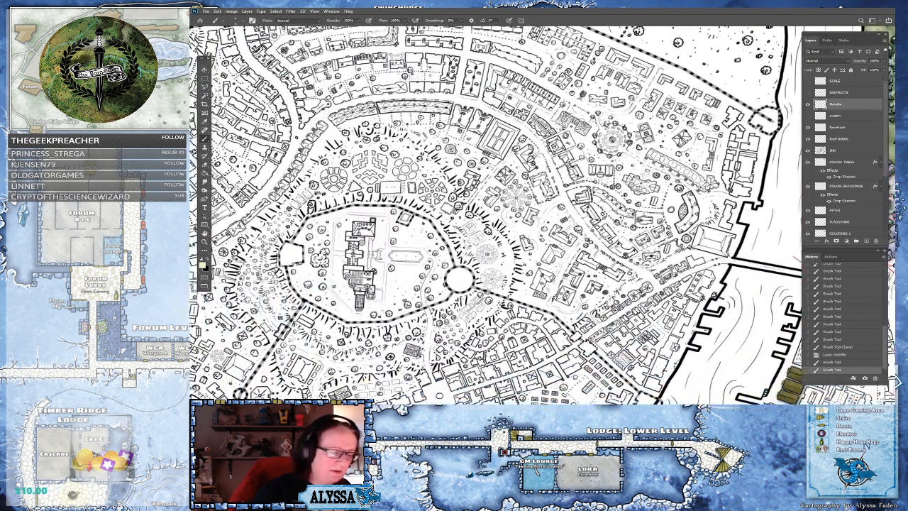
{"action": "left_click", "coordinate": [403, 289]}
{"action": "scroll", "coordinate": [415, 351], "scroll_direction": "down", "scroll_amount": 5}
{"action": "scroll", "coordinate": [381, 345], "scroll_direction": "down", "scroll_amount": 1}
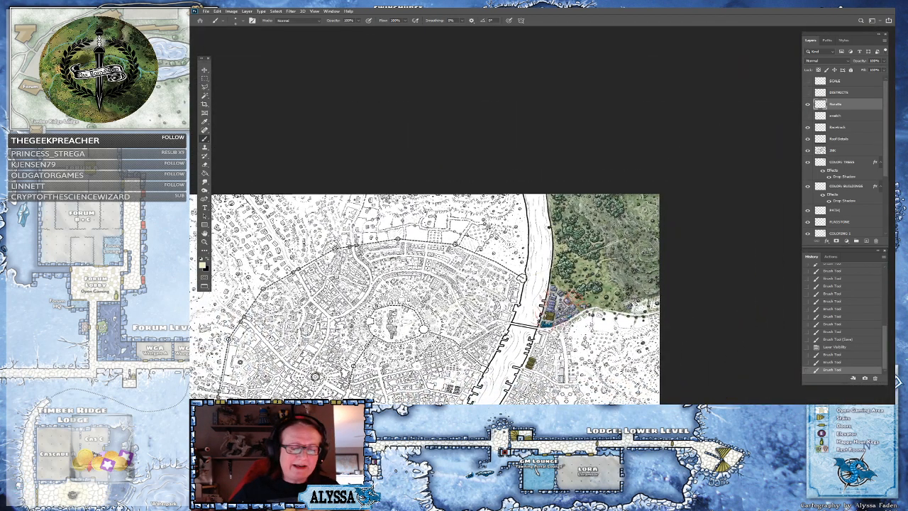
{"action": "scroll", "coordinate": [483, 327], "scroll_direction": "up", "scroll_amount": 2}
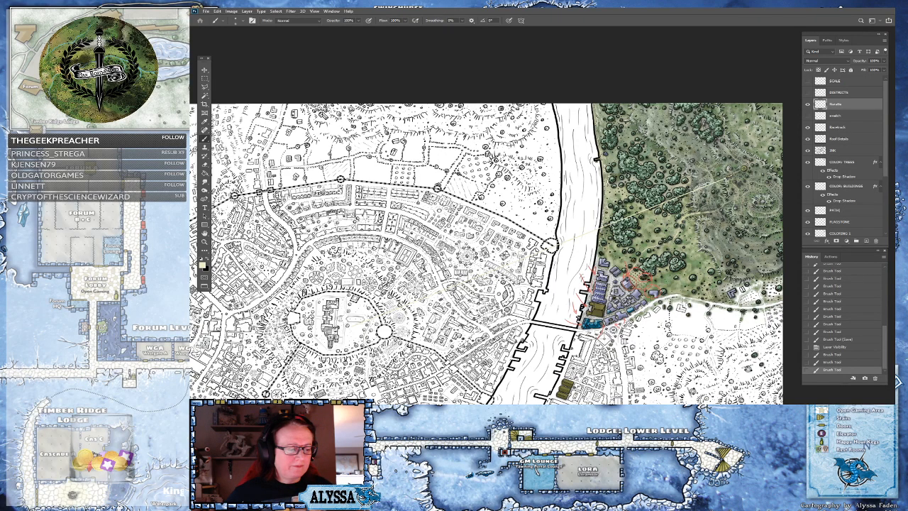
{"action": "scroll", "coordinate": [751, 268], "scroll_direction": "up", "scroll_amount": 1}
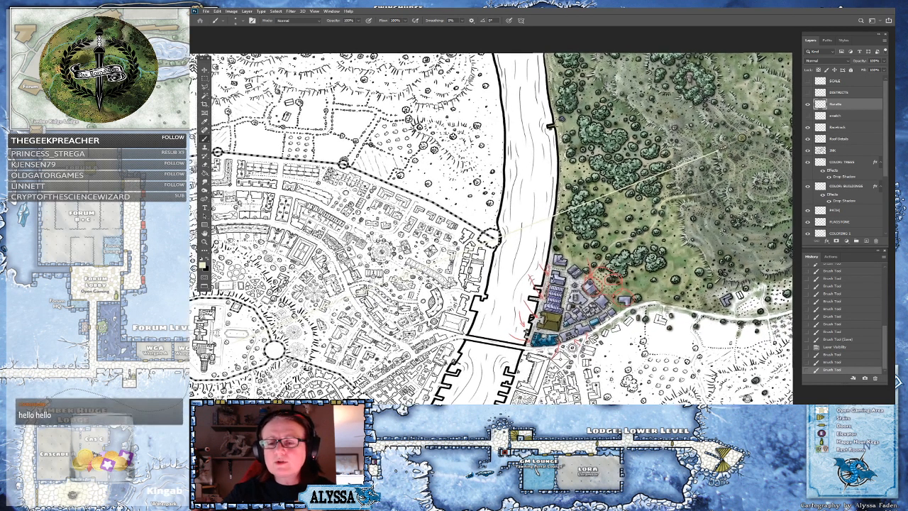
Delete the selected sketch layer from the layer stack
{"action": "mouse_move", "coordinate": [859, 188]}
{"action": "left_mouse_down"}
{"action": "mouse_move", "coordinate": [862, 237]}
{"action": "mouse_move", "coordinate": [871, 242]}
{"action": "left_mouse_up"}
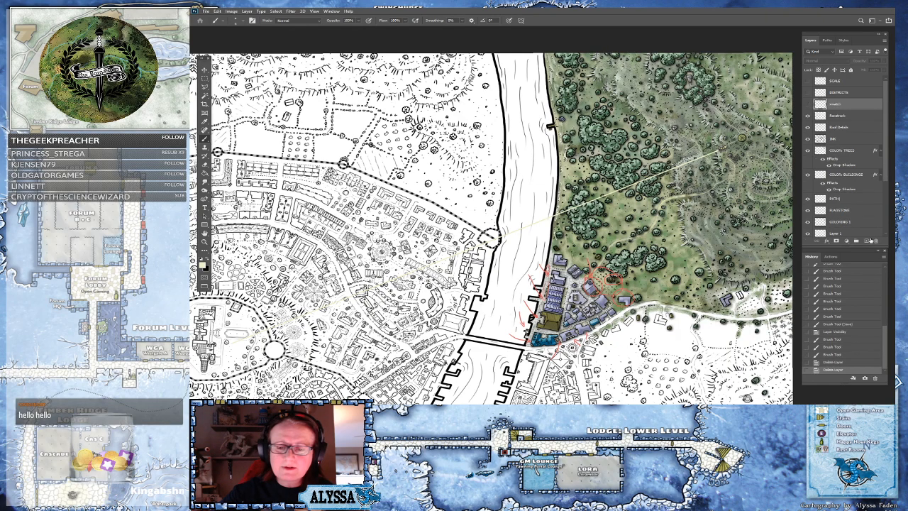
{"action": "scroll", "coordinate": [713, 228], "scroll_direction": "up", "scroll_amount": 2}
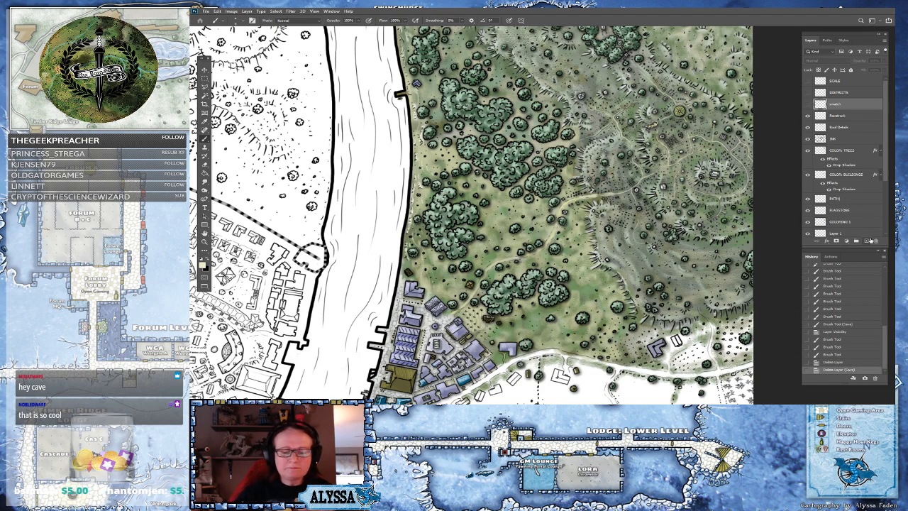
{"action": "scroll", "coordinate": [631, 380], "scroll_direction": "down", "scroll_amount": 3}
{"action": "scroll", "coordinate": [581, 332], "scroll_direction": "up", "scroll_amount": 2}
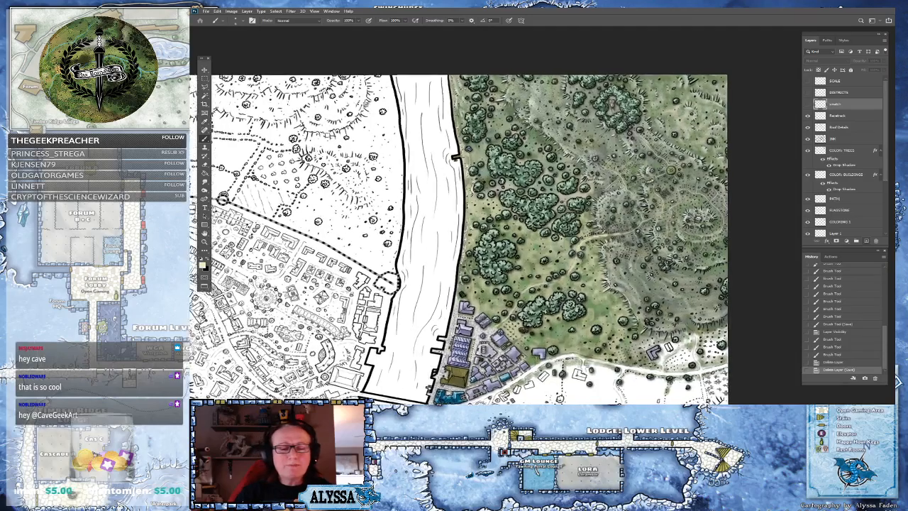
{"action": "scroll", "coordinate": [582, 355], "scroll_direction": "down", "scroll_amount": 1}
Survey the whole map, zooming and panning between the uncolored city and the colored eastern bank
{"action": "mouse_move", "coordinate": [466, 357]}
{"action": "left_mouse_down"}
{"action": "mouse_move", "coordinate": [476, 330]}
{"action": "mouse_move", "coordinate": [481, 338]}
{"action": "mouse_move", "coordinate": [450, 344]}
{"action": "mouse_move", "coordinate": [415, 374]}
{"action": "mouse_move", "coordinate": [425, 391]}
{"action": "mouse_move", "coordinate": [523, 293]}
{"action": "mouse_move", "coordinate": [461, 329]}
{"action": "mouse_move", "coordinate": [479, 353]}
{"action": "mouse_move", "coordinate": [480, 330]}
{"action": "left_mouse_up"}
{"action": "scroll", "coordinate": [475, 330], "scroll_direction": "up", "scroll_amount": 1}
{"action": "scroll", "coordinate": [523, 293], "scroll_direction": "down", "scroll_amount": 1}
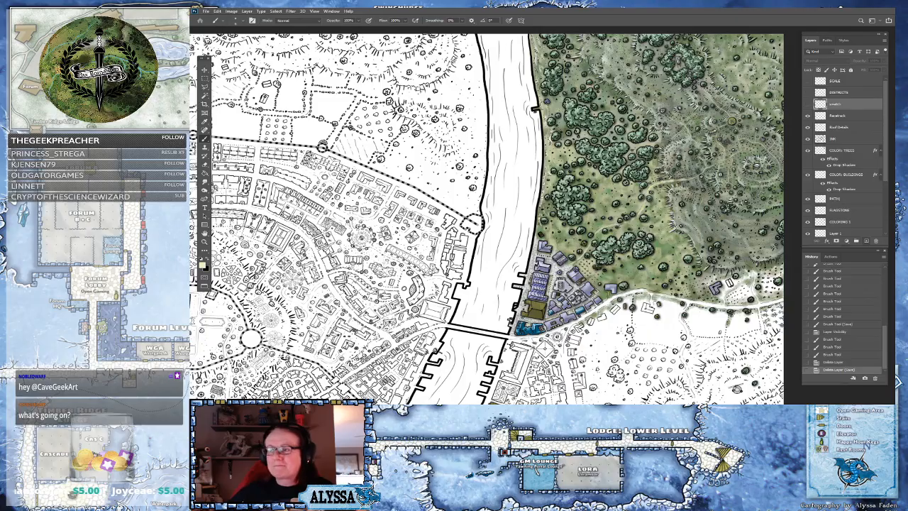
{"action": "scroll", "coordinate": [486, 218], "scroll_direction": "down", "scroll_amount": 5}
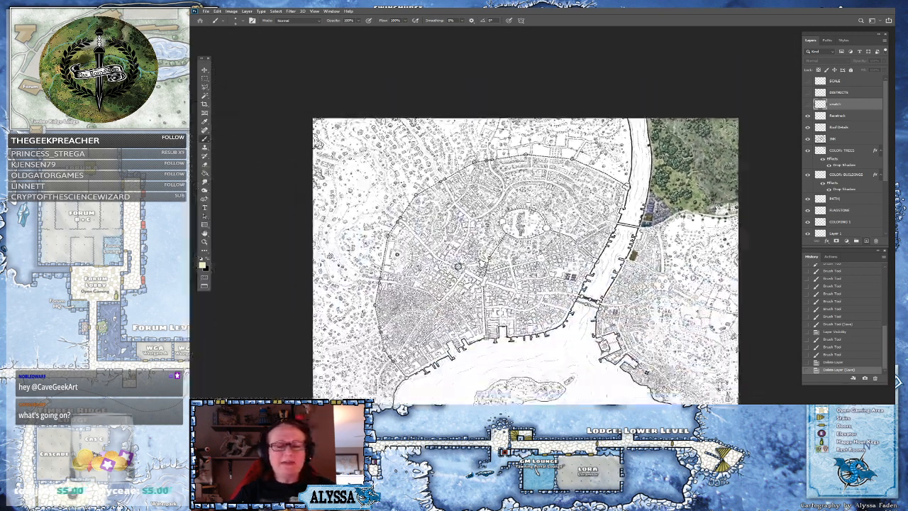
{"action": "scroll", "coordinate": [492, 363], "scroll_direction": "up", "scroll_amount": 1}
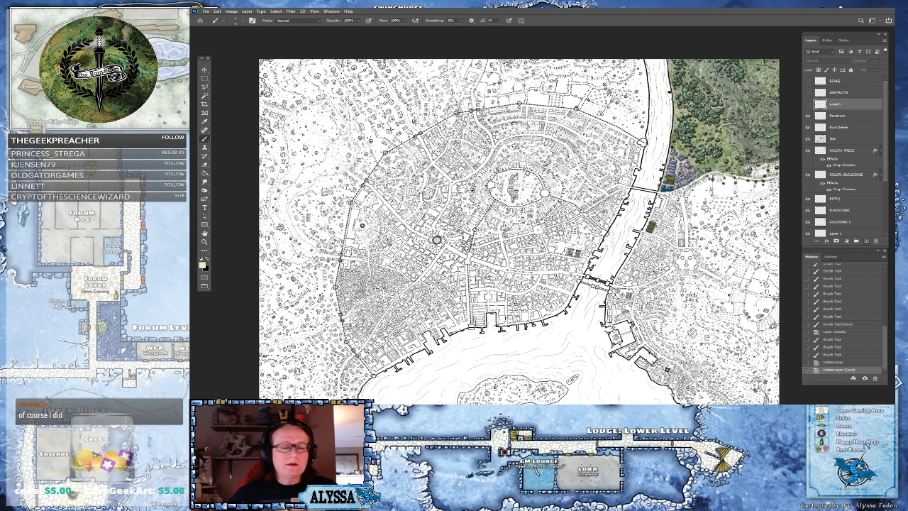
{"action": "scroll", "coordinate": [738, 139], "scroll_direction": "up", "scroll_amount": 6}
{"action": "left_click_drag", "start_coordinate": [738, 138], "coordinate": [666, 232]}
{"action": "scroll", "coordinate": [710, 78], "scroll_direction": "up", "scroll_amount": 2}
{"action": "scroll", "coordinate": [616, 133], "scroll_direction": "up", "scroll_amount": 2}
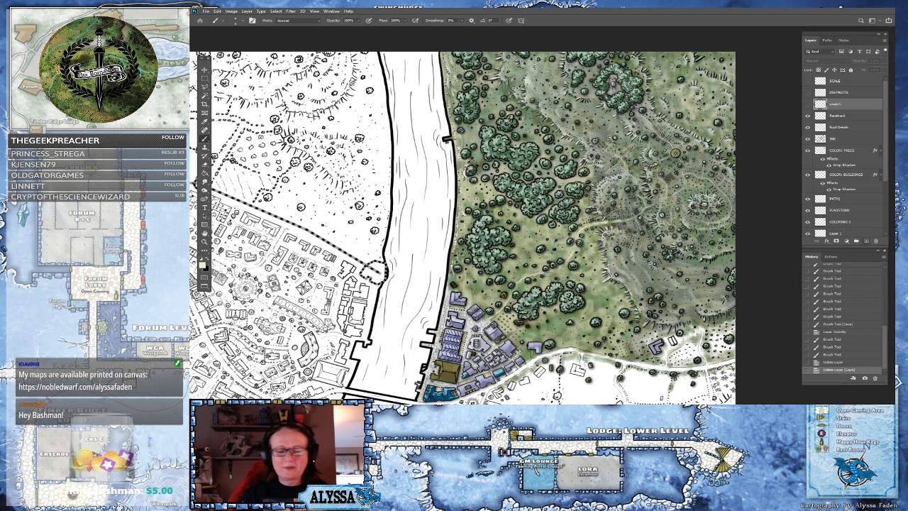
{"action": "scroll", "coordinate": [709, 227], "scroll_direction": "down", "scroll_amount": 3}
{"action": "left_click_drag", "start_coordinate": [710, 227], "coordinate": [743, 186]}
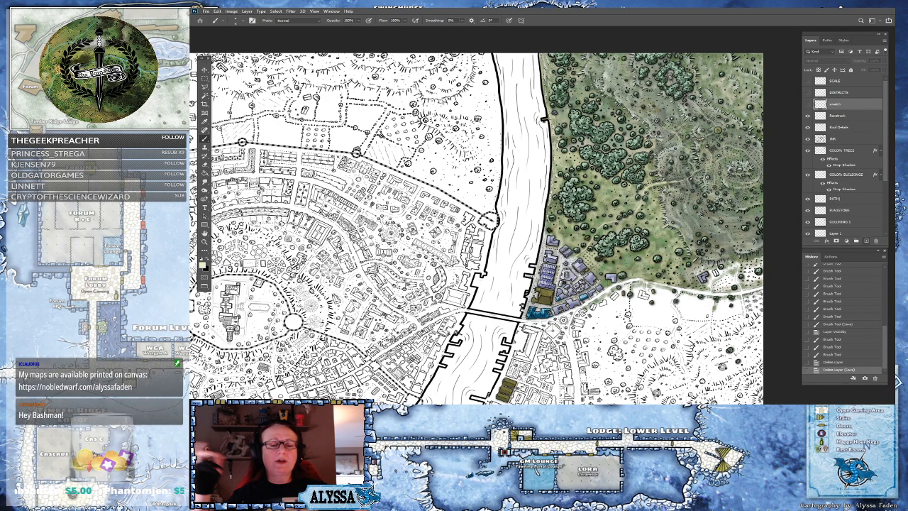
{"action": "scroll", "coordinate": [603, 156], "scroll_direction": "down", "scroll_amount": 5}
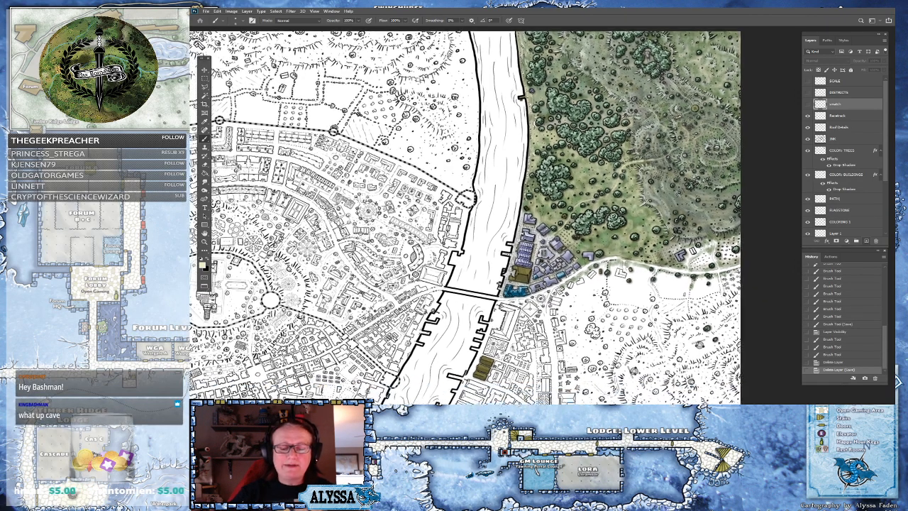
{"action": "scroll", "coordinate": [594, 160], "scroll_direction": "up", "scroll_amount": 2}
{"action": "scroll", "coordinate": [596, 184], "scroll_direction": "down", "scroll_amount": 1}
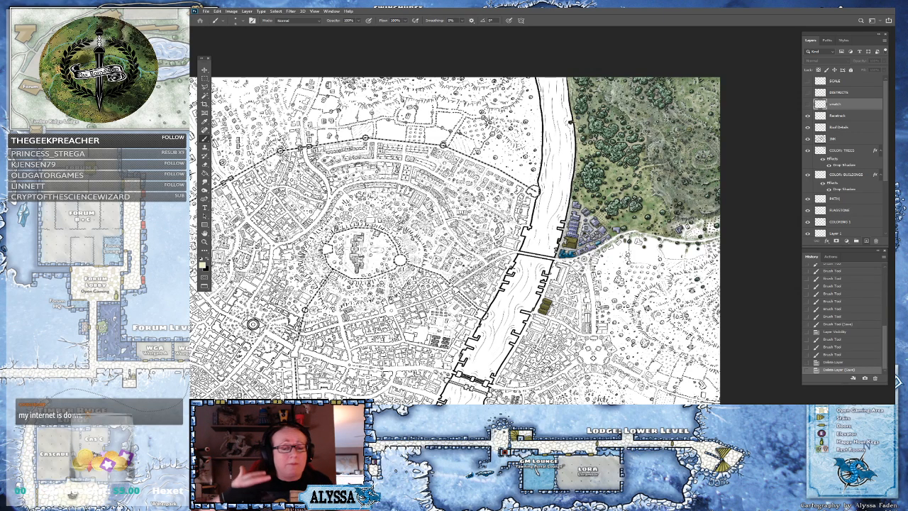
{"action": "mouse_move", "coordinate": [253, 324]}
{"action": "left_mouse_down"}
{"action": "mouse_move", "coordinate": [256, 283]}
{"action": "mouse_move", "coordinate": [306, 242]}
{"action": "mouse_move", "coordinate": [347, 266]}
{"action": "left_mouse_up"}
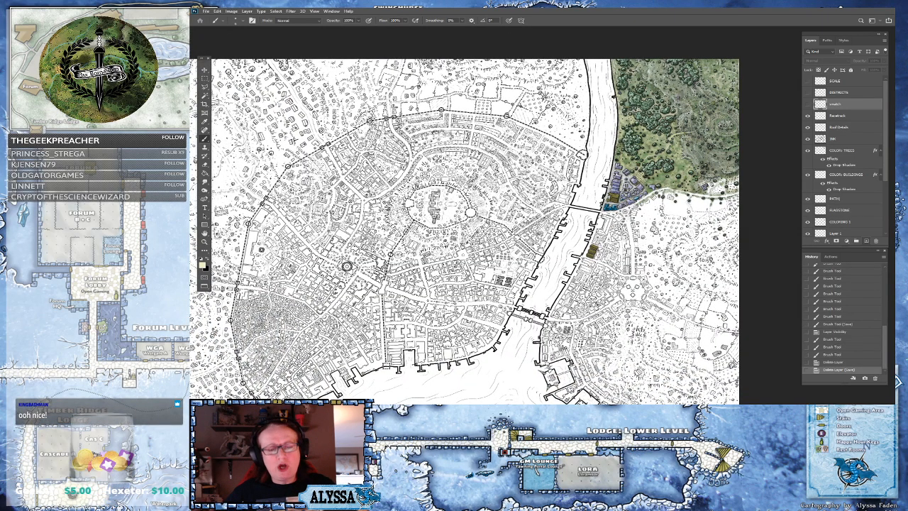
{"action": "scroll", "coordinate": [347, 266], "scroll_direction": "up", "scroll_amount": 2}
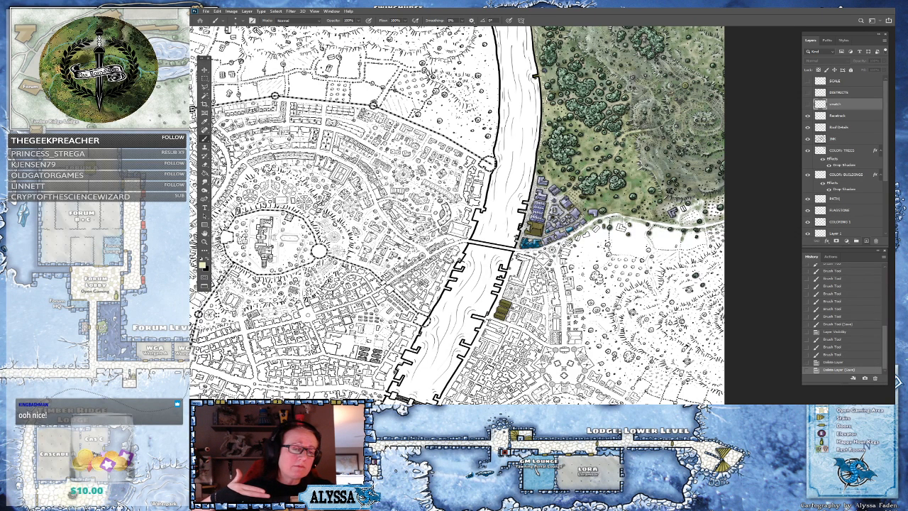
{"action": "scroll", "coordinate": [461, 217], "scroll_direction": "down", "scroll_amount": 4}
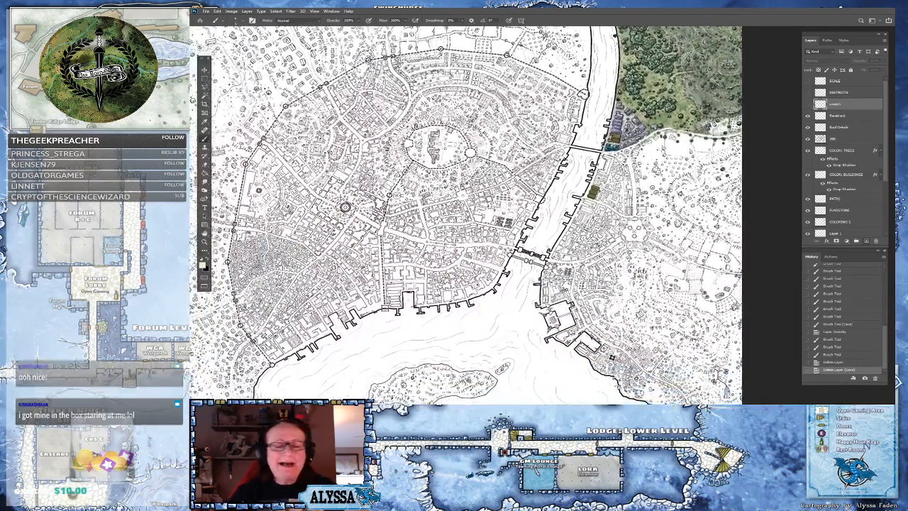
{"action": "scroll", "coordinate": [462, 217], "scroll_direction": "down", "scroll_amount": 3}
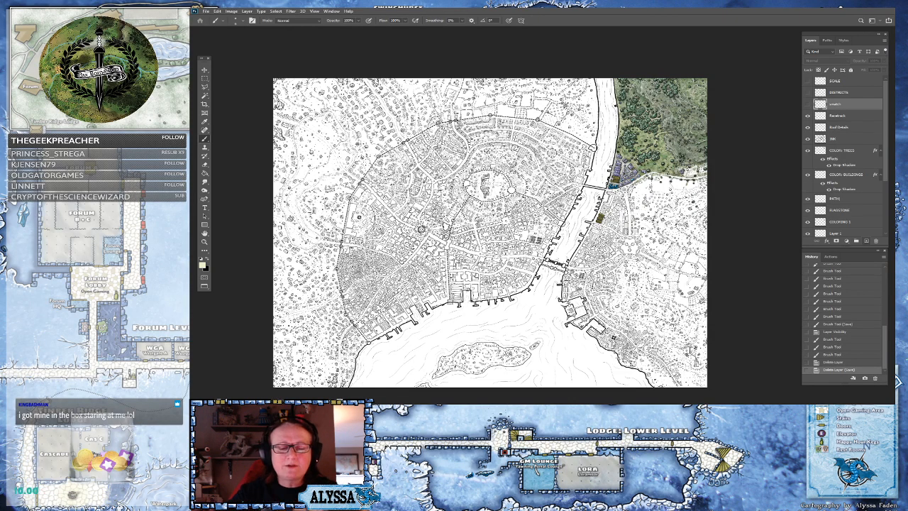
{"action": "scroll", "coordinate": [724, 283], "scroll_direction": "up", "scroll_amount": 3}
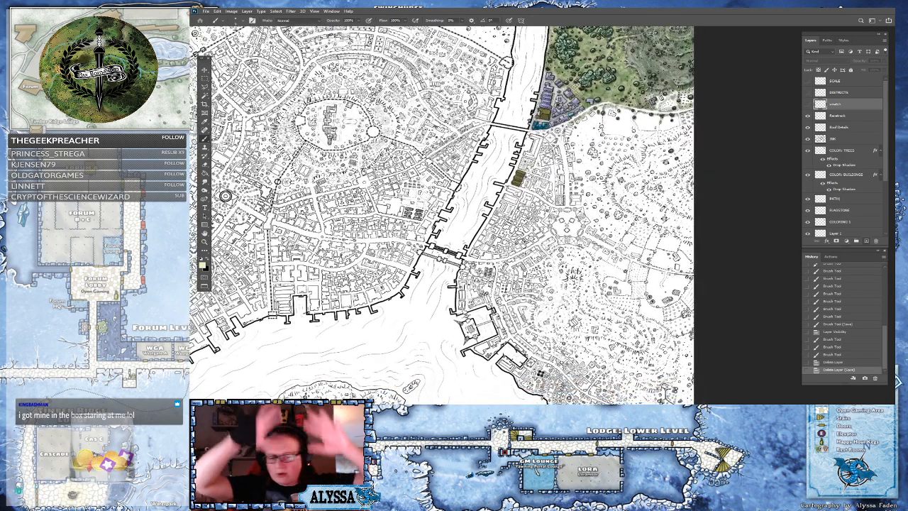
{"action": "scroll", "coordinate": [440, 217], "scroll_direction": "up", "scroll_amount": 1}
{"action": "scroll", "coordinate": [534, 189], "scroll_direction": "up", "scroll_amount": 2}
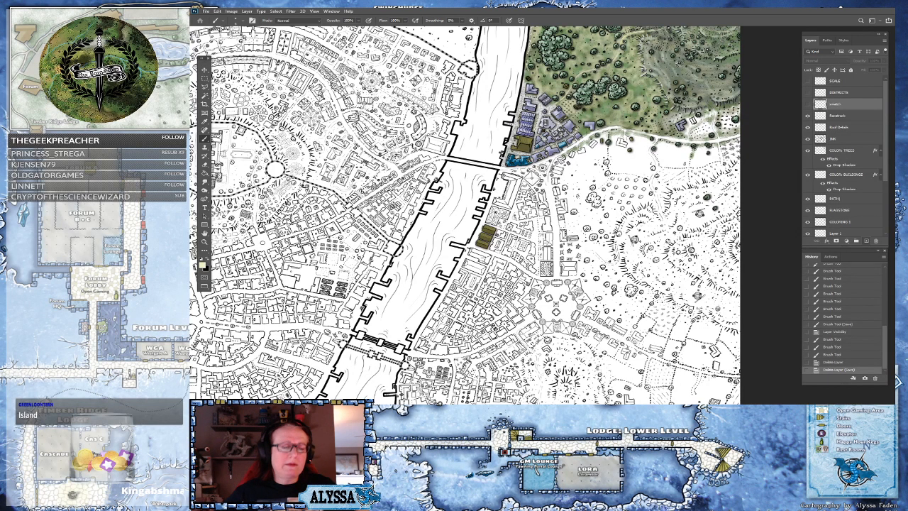
{"action": "scroll", "coordinate": [681, 213], "scroll_direction": "down", "scroll_amount": 5}
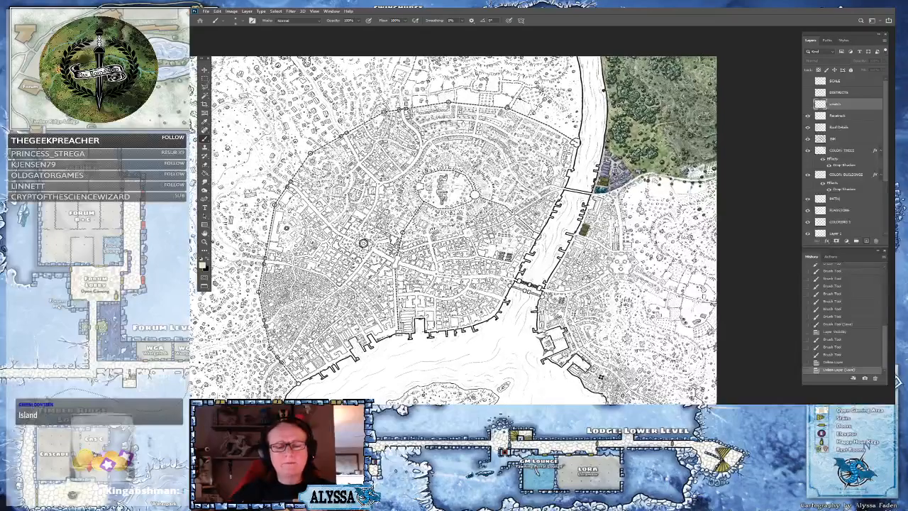
{"action": "scroll", "coordinate": [415, 103], "scroll_direction": "up", "scroll_amount": 2}
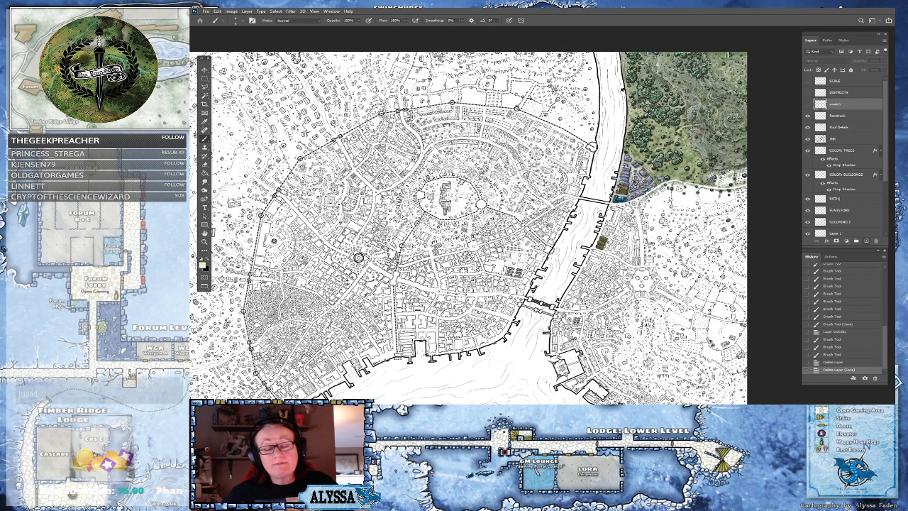
{"action": "scroll", "coordinate": [359, 257], "scroll_direction": "down", "scroll_amount": 2}
{"action": "left_click_drag", "start_coordinate": [495, 246], "coordinate": [506, 212]}
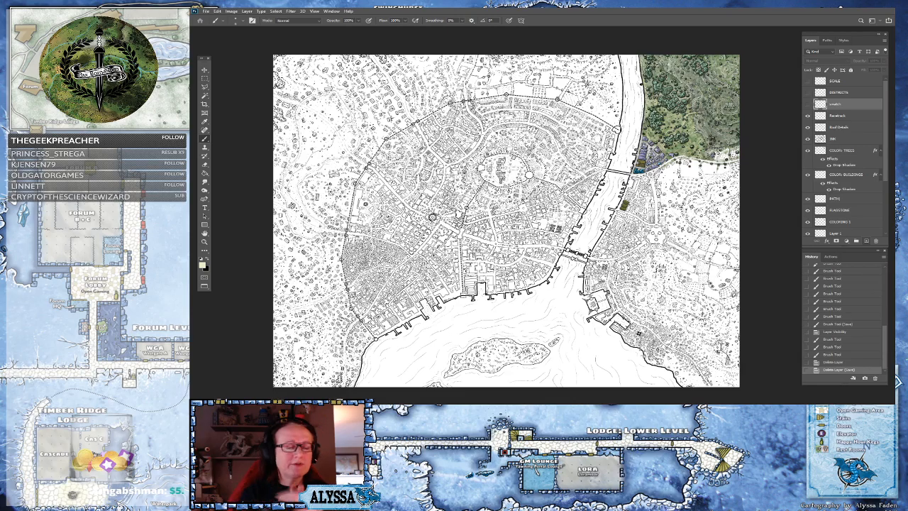
{"action": "scroll", "coordinate": [507, 221], "scroll_direction": "up", "scroll_amount": 3}
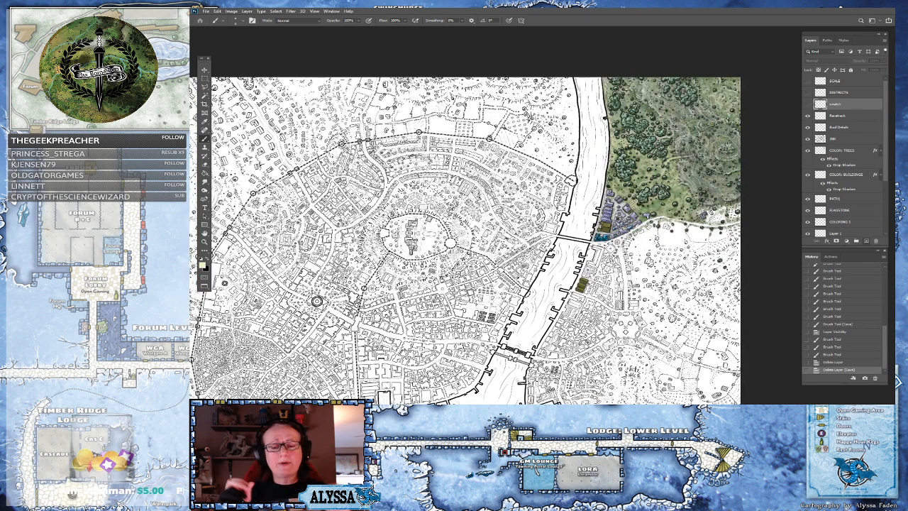
{"action": "left_click_drag", "start_coordinate": [487, 369], "coordinate": [505, 243]}
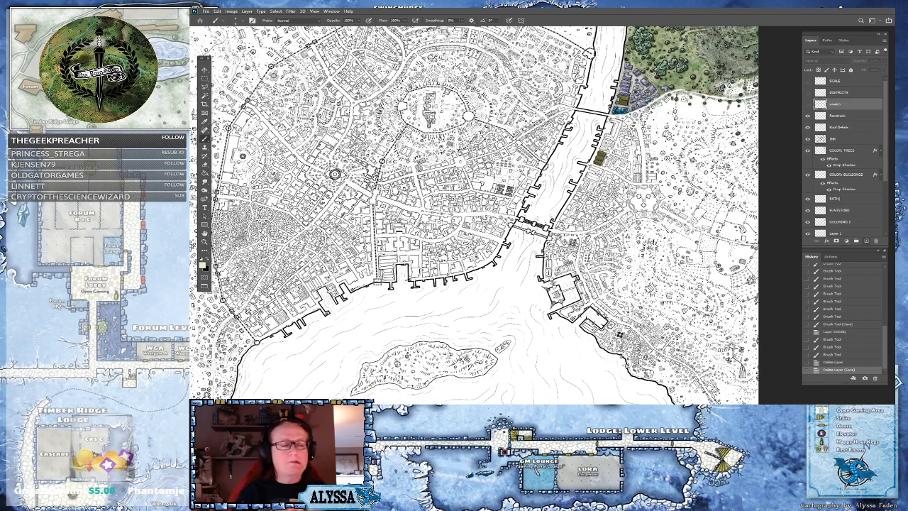
{"action": "scroll", "coordinate": [507, 221], "scroll_direction": "down", "scroll_amount": 3}
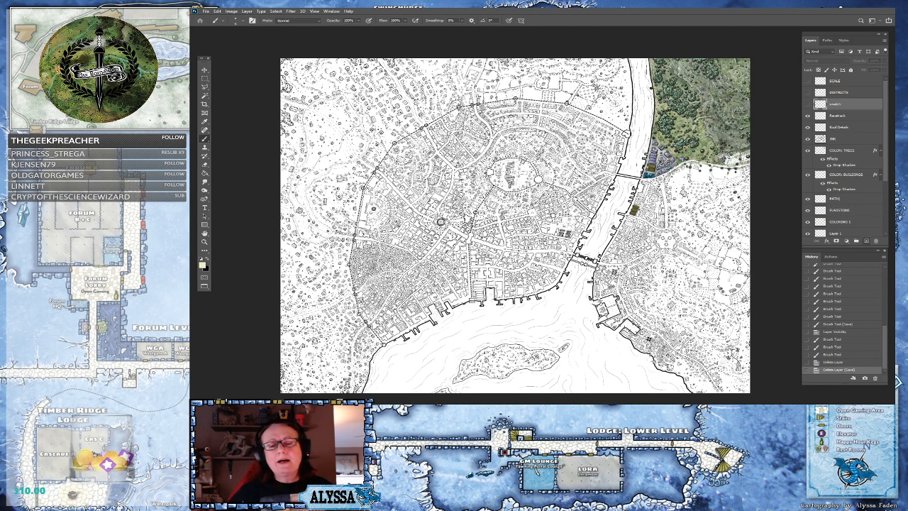
{"action": "scroll", "coordinate": [734, 55], "scroll_direction": "up", "scroll_amount": 5}
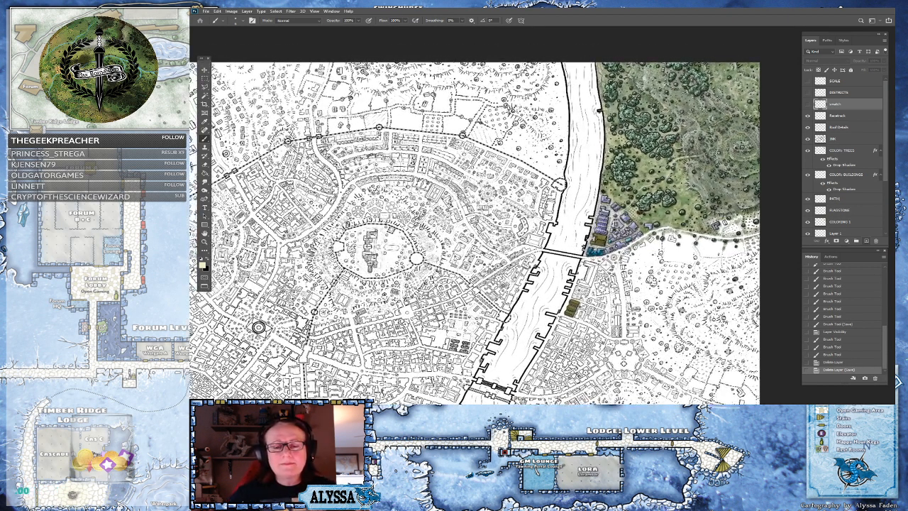
{"action": "scroll", "coordinate": [738, 55], "scroll_direction": "up", "scroll_amount": 4}
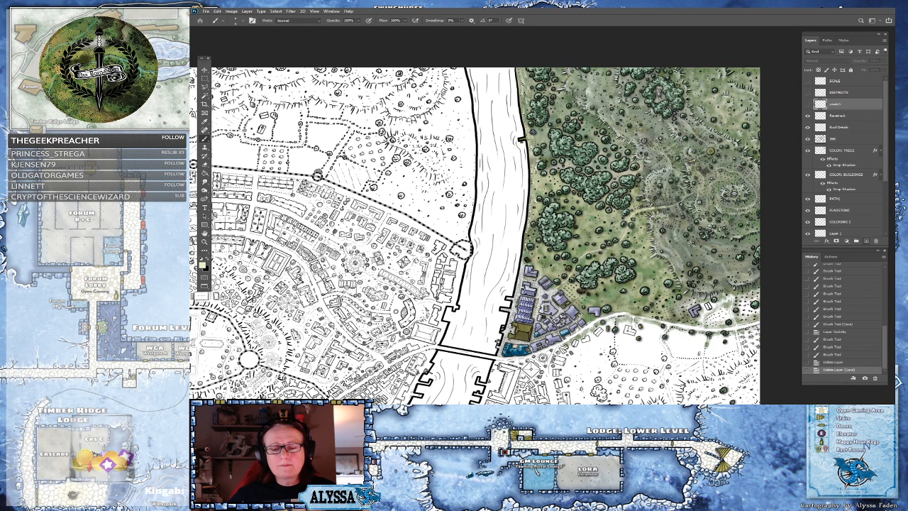
{"action": "scroll", "coordinate": [474, 237], "scroll_direction": "down", "scroll_amount": 5}
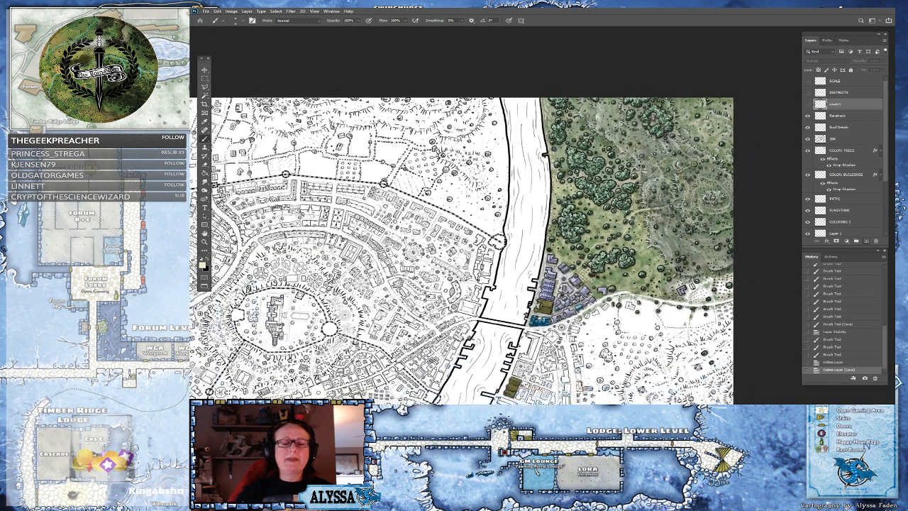
{"action": "scroll", "coordinate": [474, 238], "scroll_direction": "up", "scroll_amount": 1}
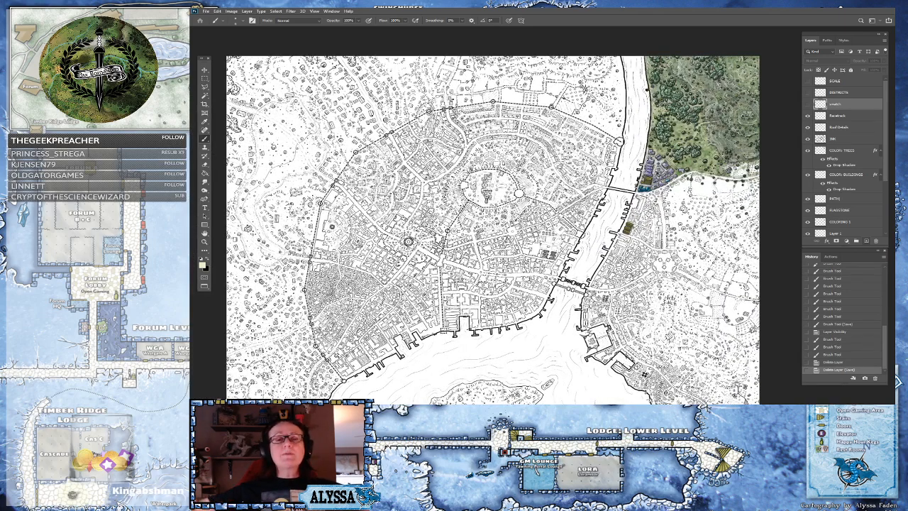